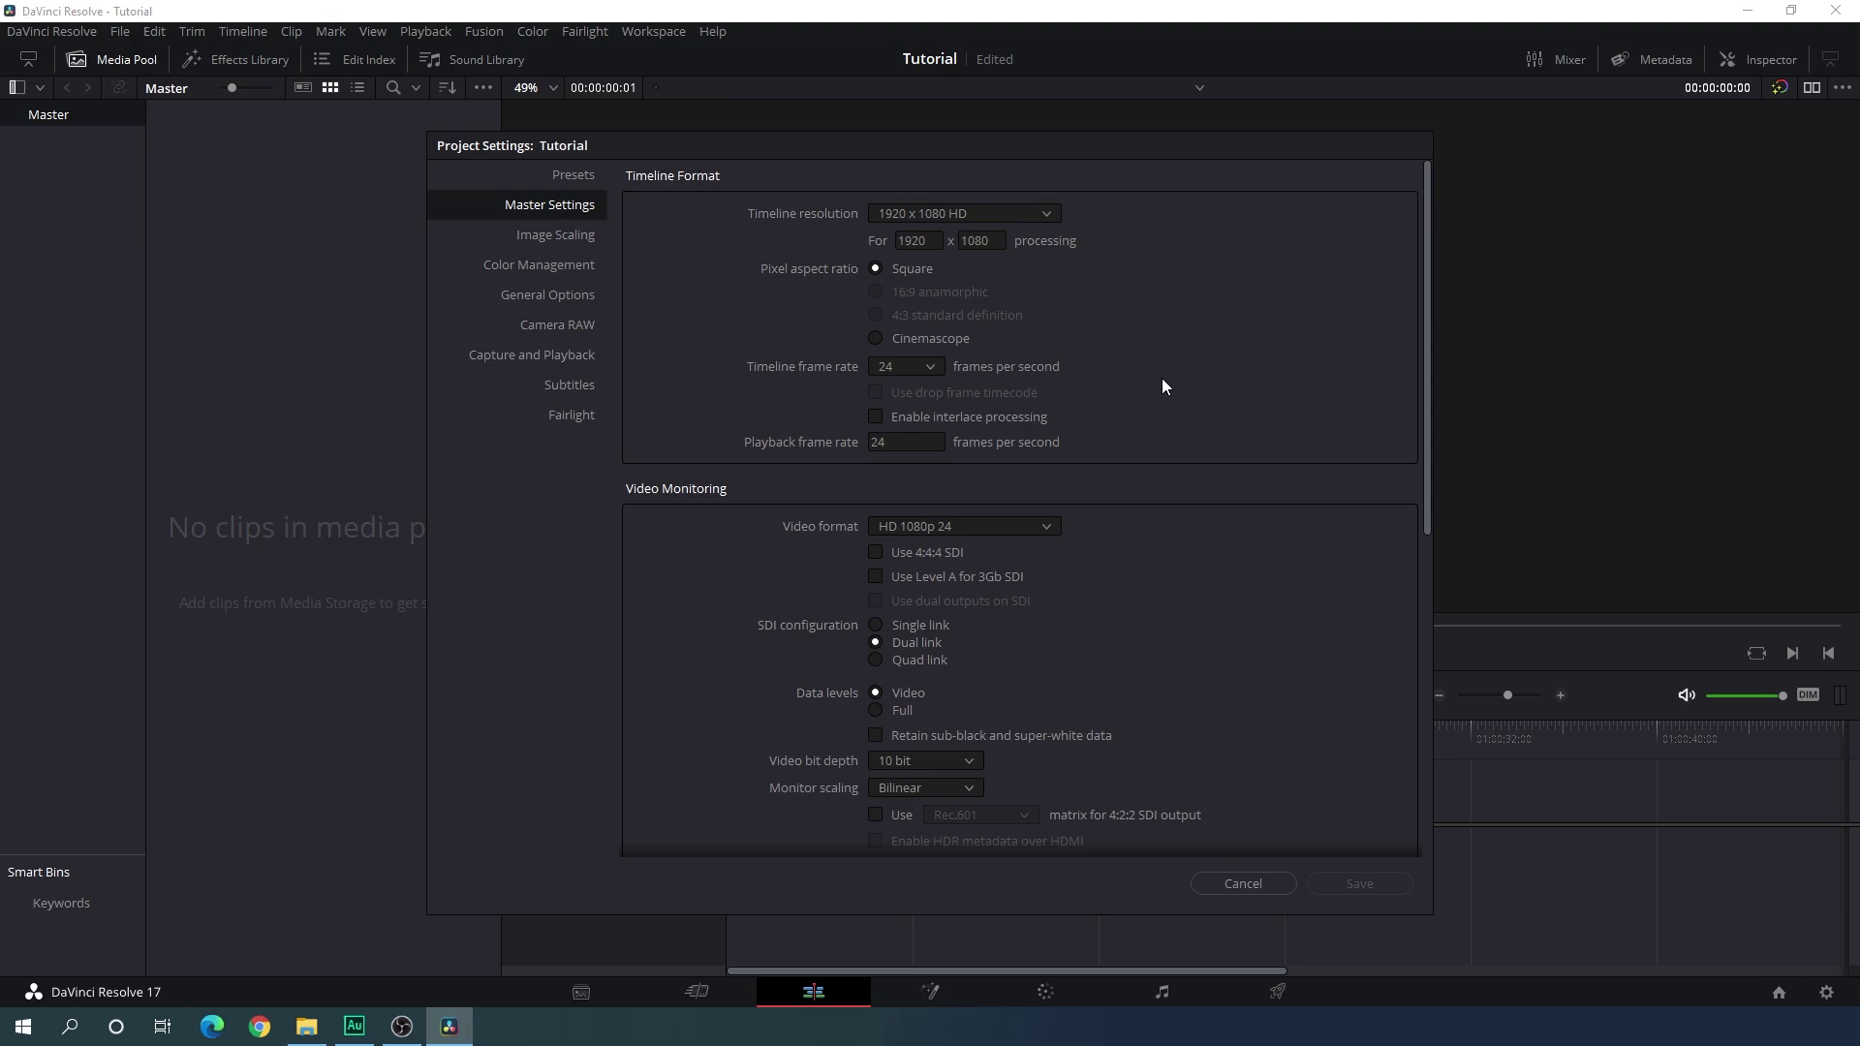
Set the project's timeline frame rate to 30 frames per second and save the project settings.
click(932, 364)
click(905, 519)
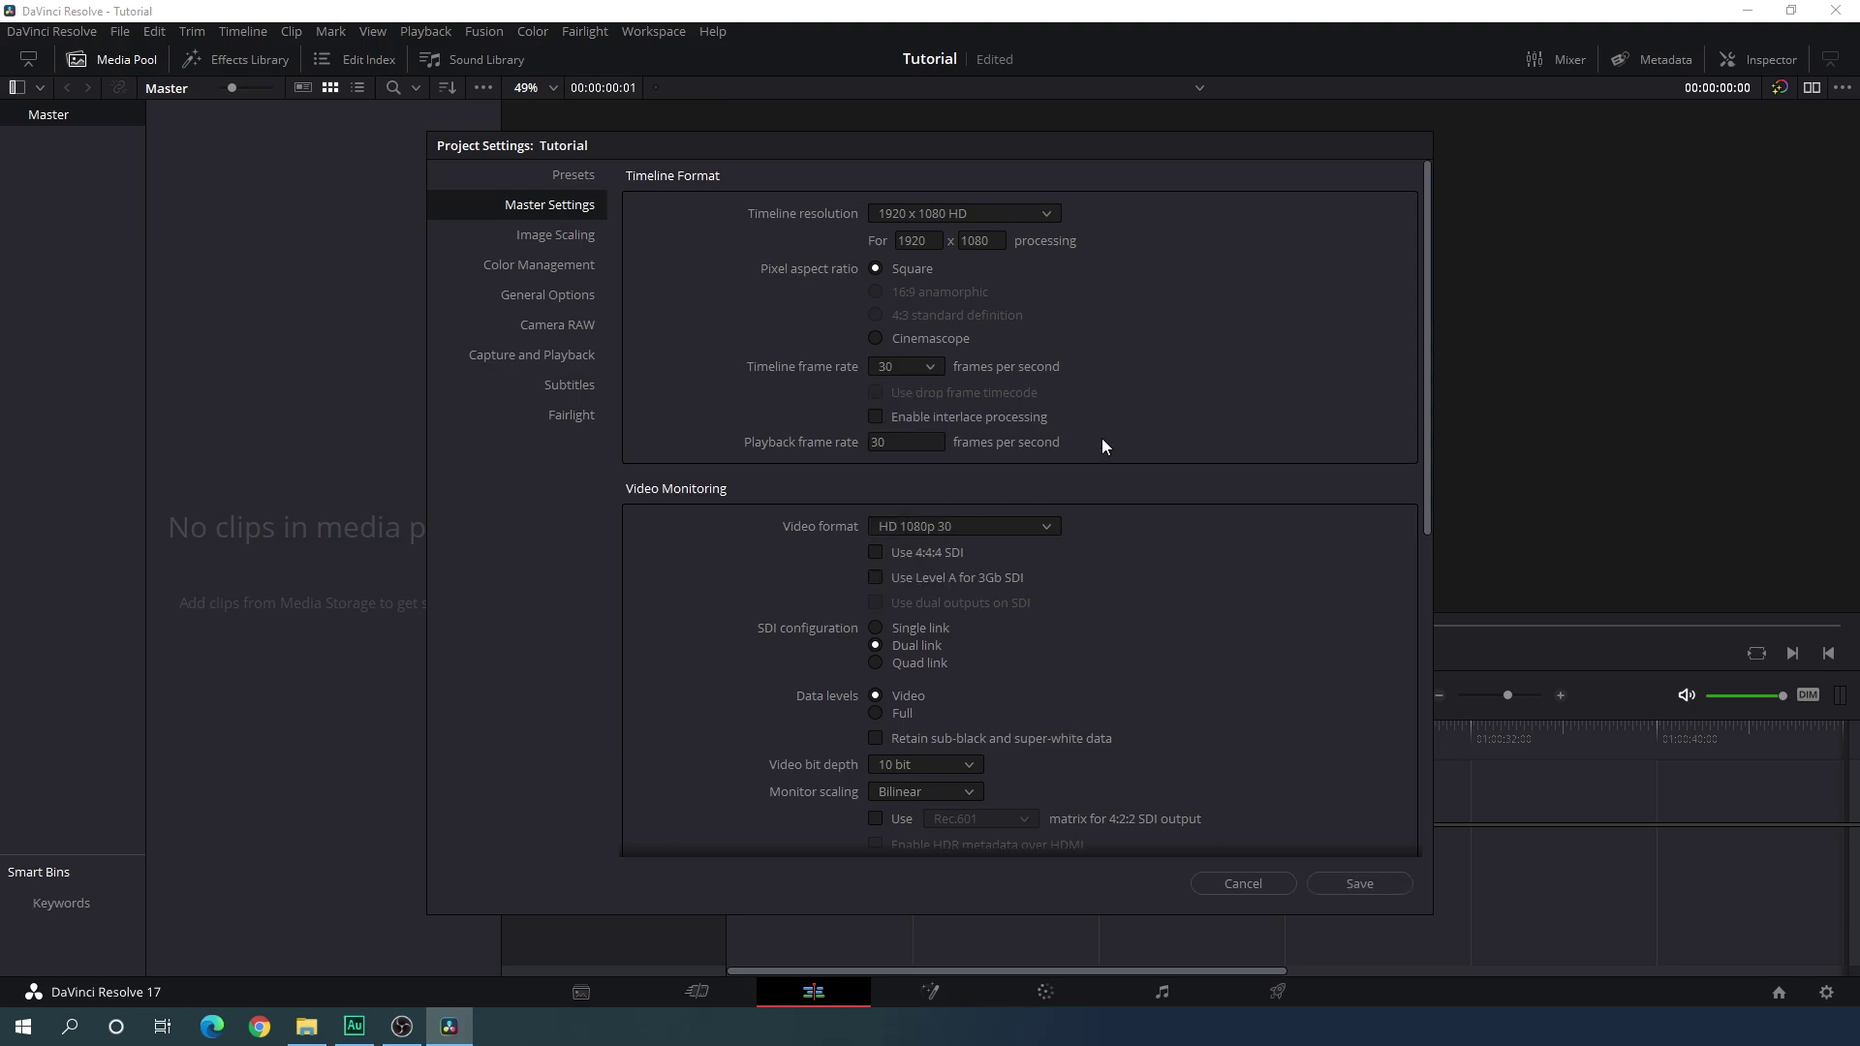
click(928, 368)
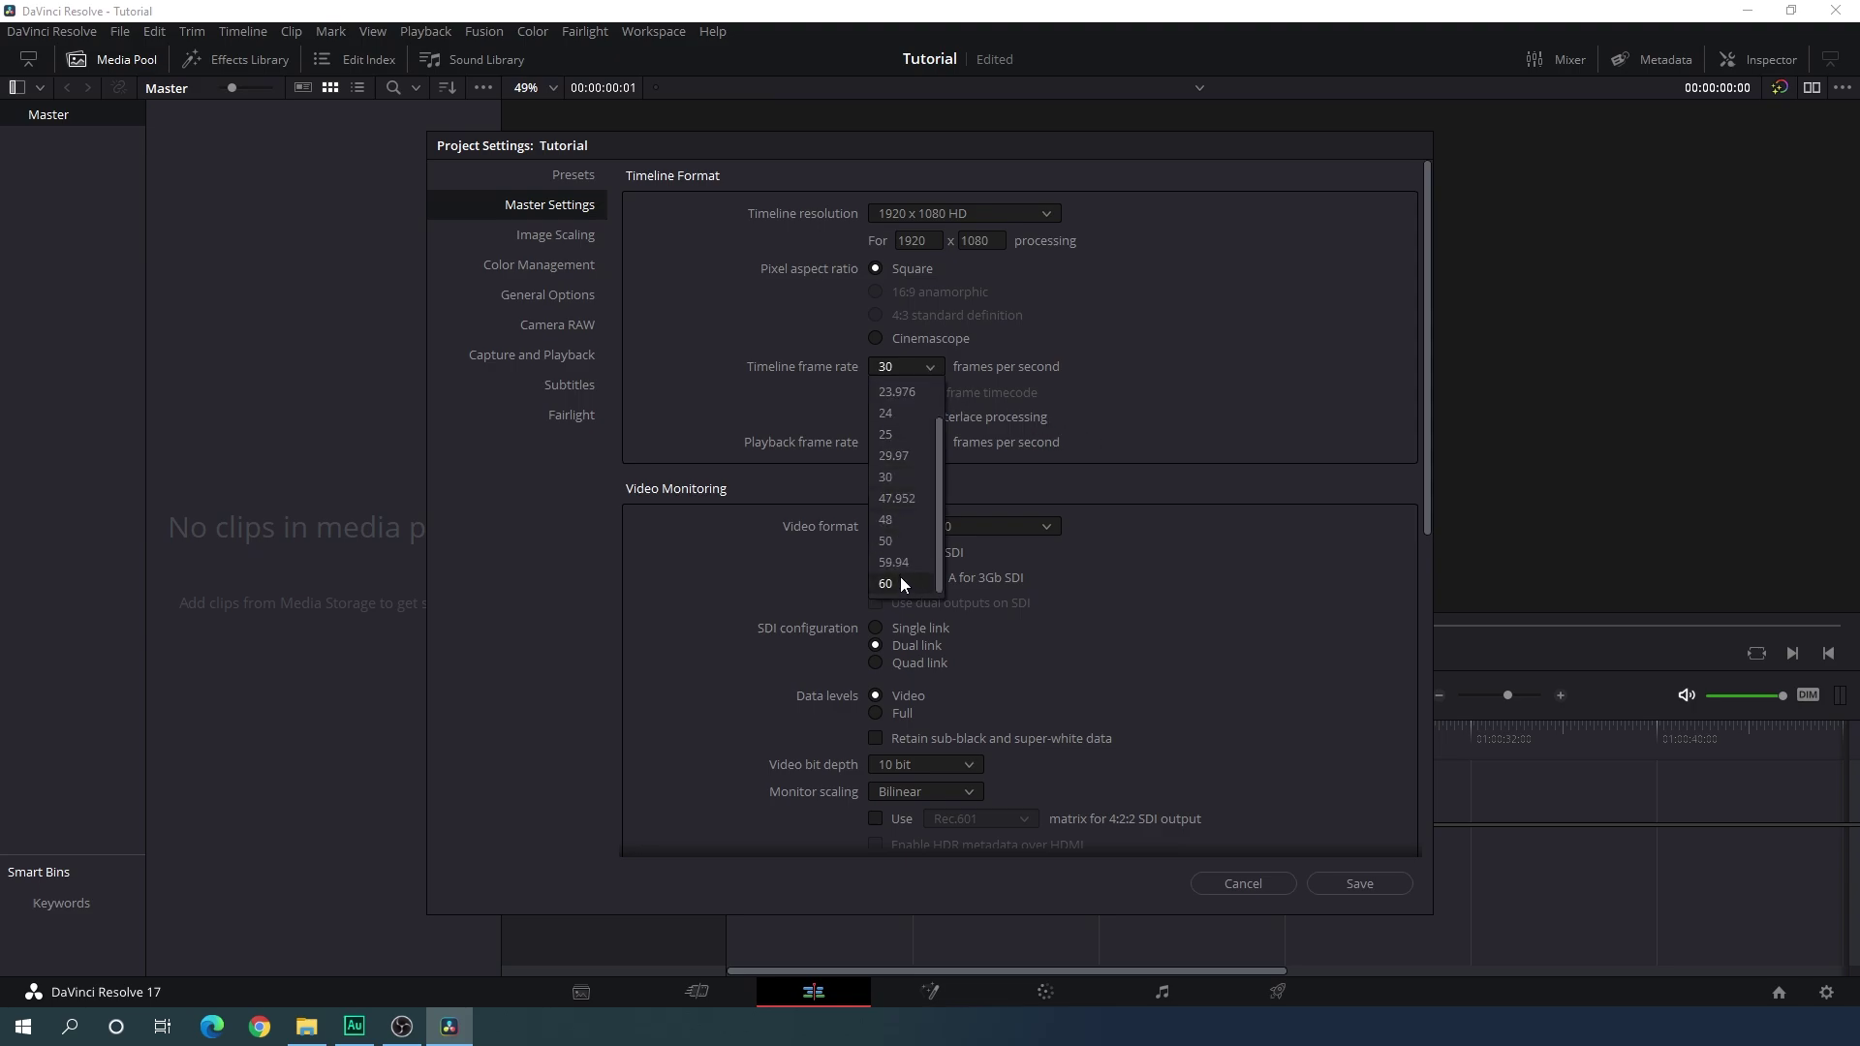
scroll(905, 532, up, 1)
click(1182, 443)
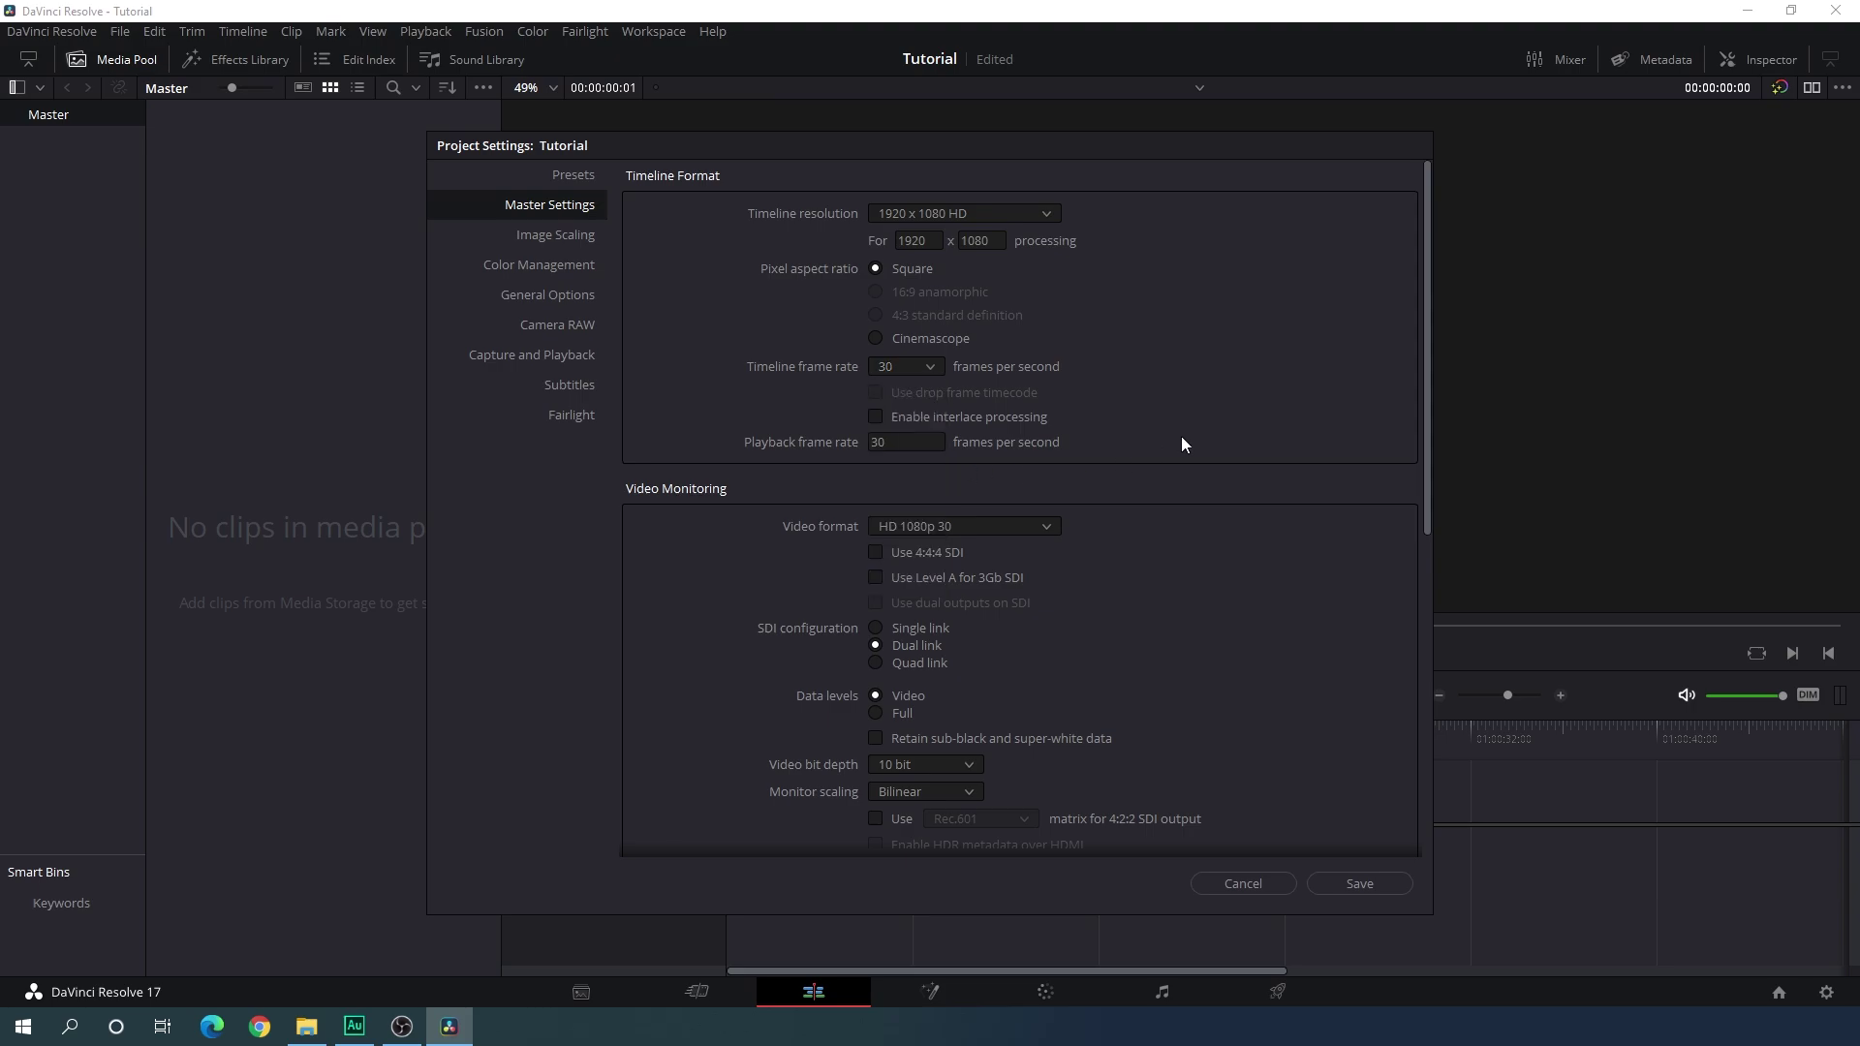
click(1347, 881)
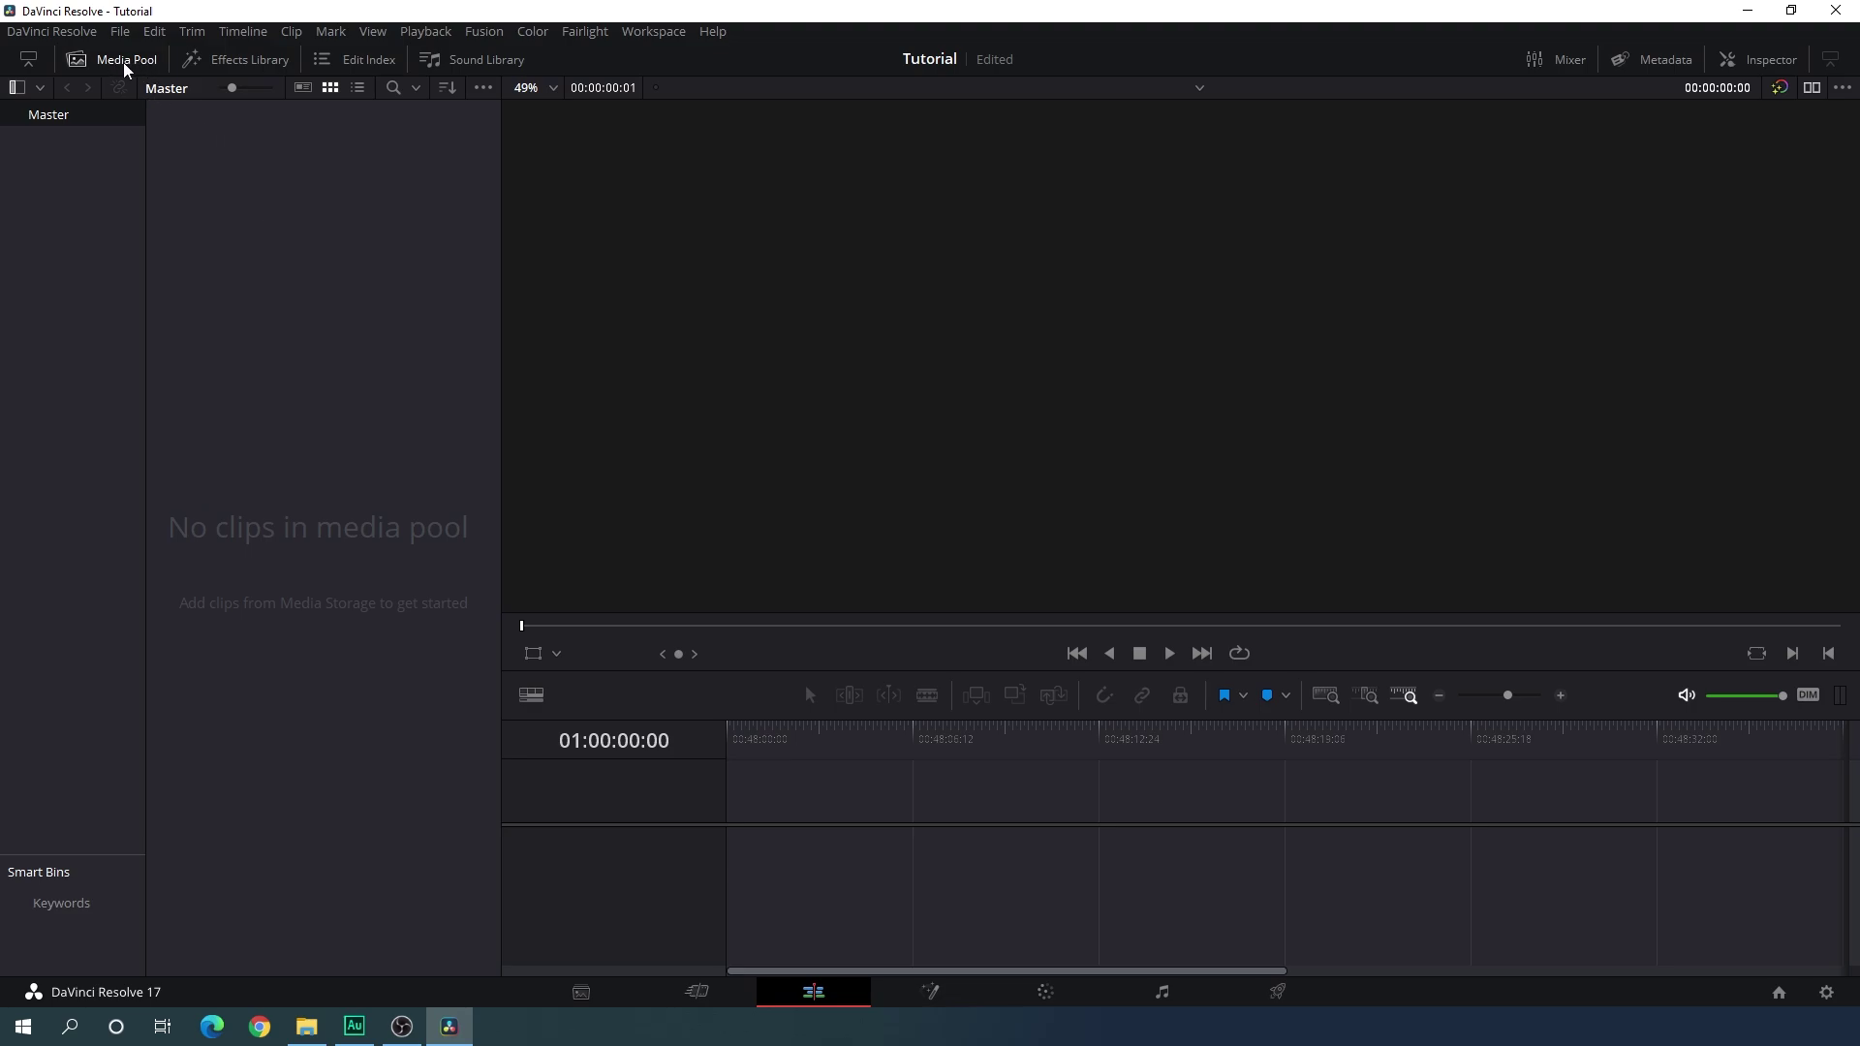
Create a new Fusion composition clip named Fusion with a duration of 10 seconds in the Master bin.
right_click(296, 243)
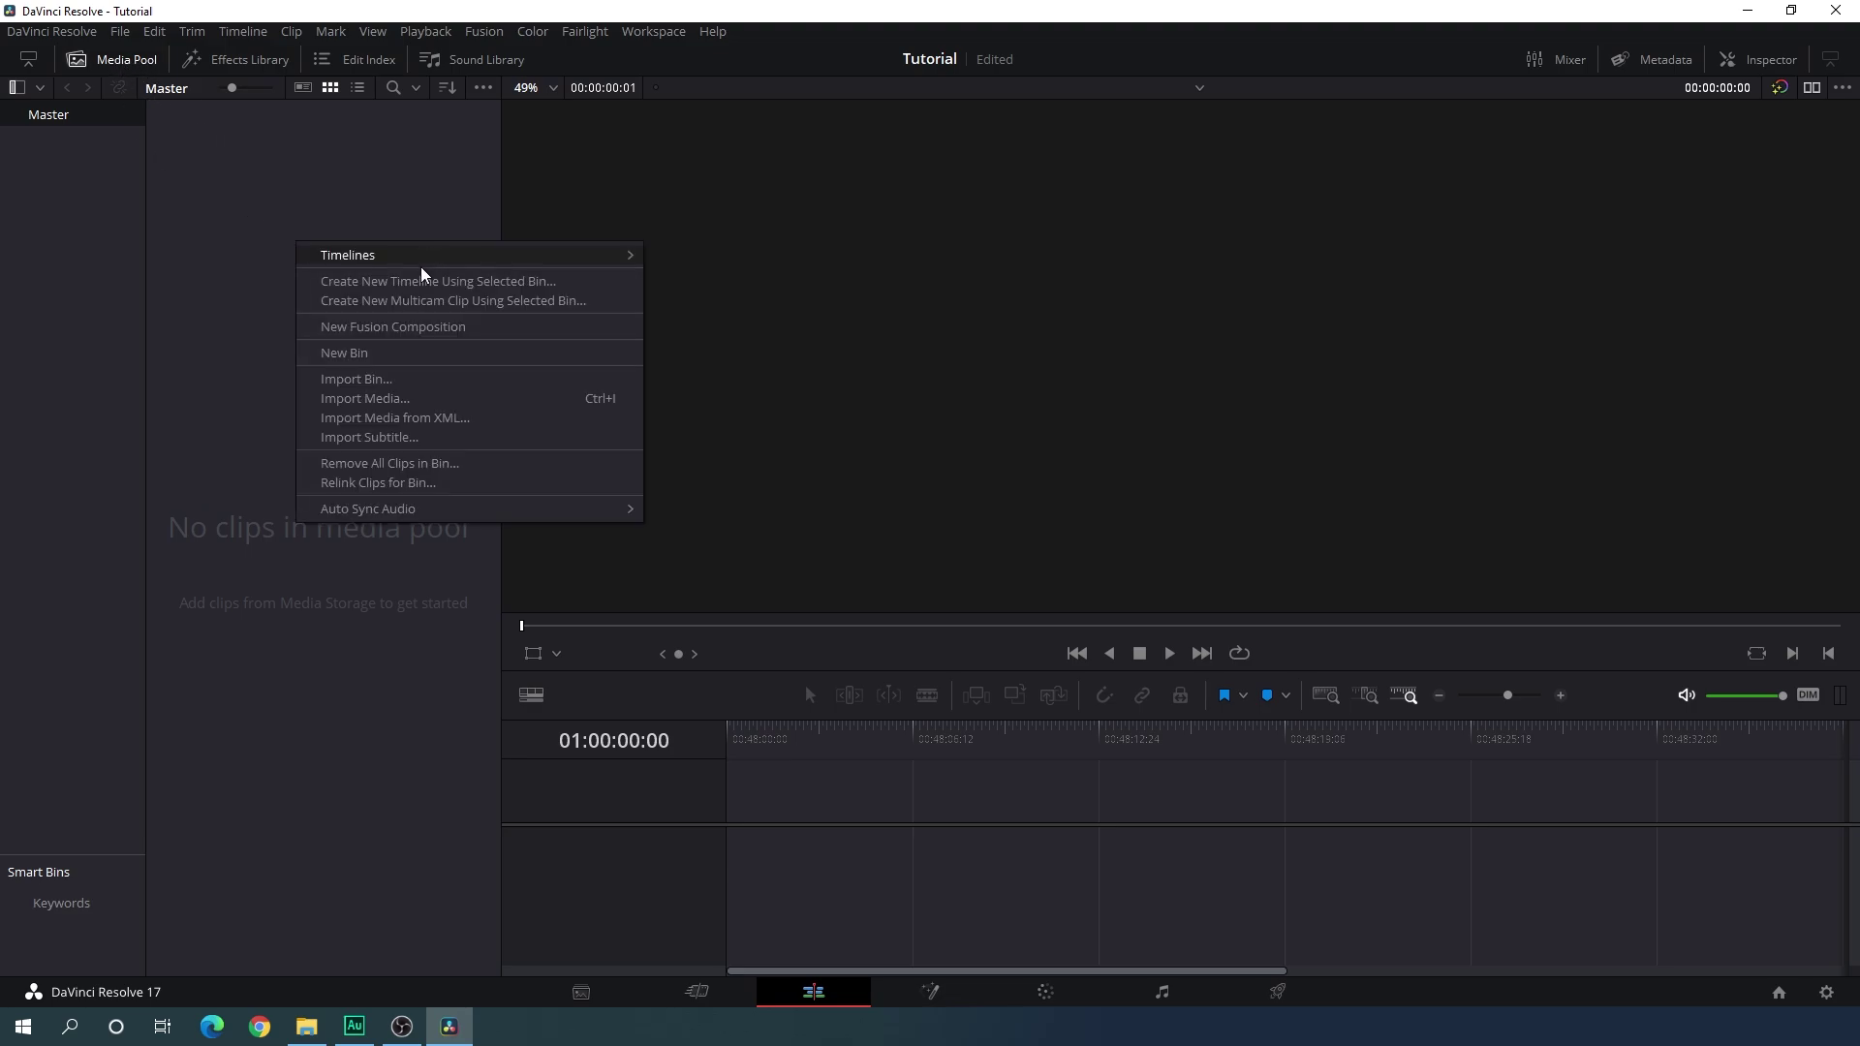
click(385, 327)
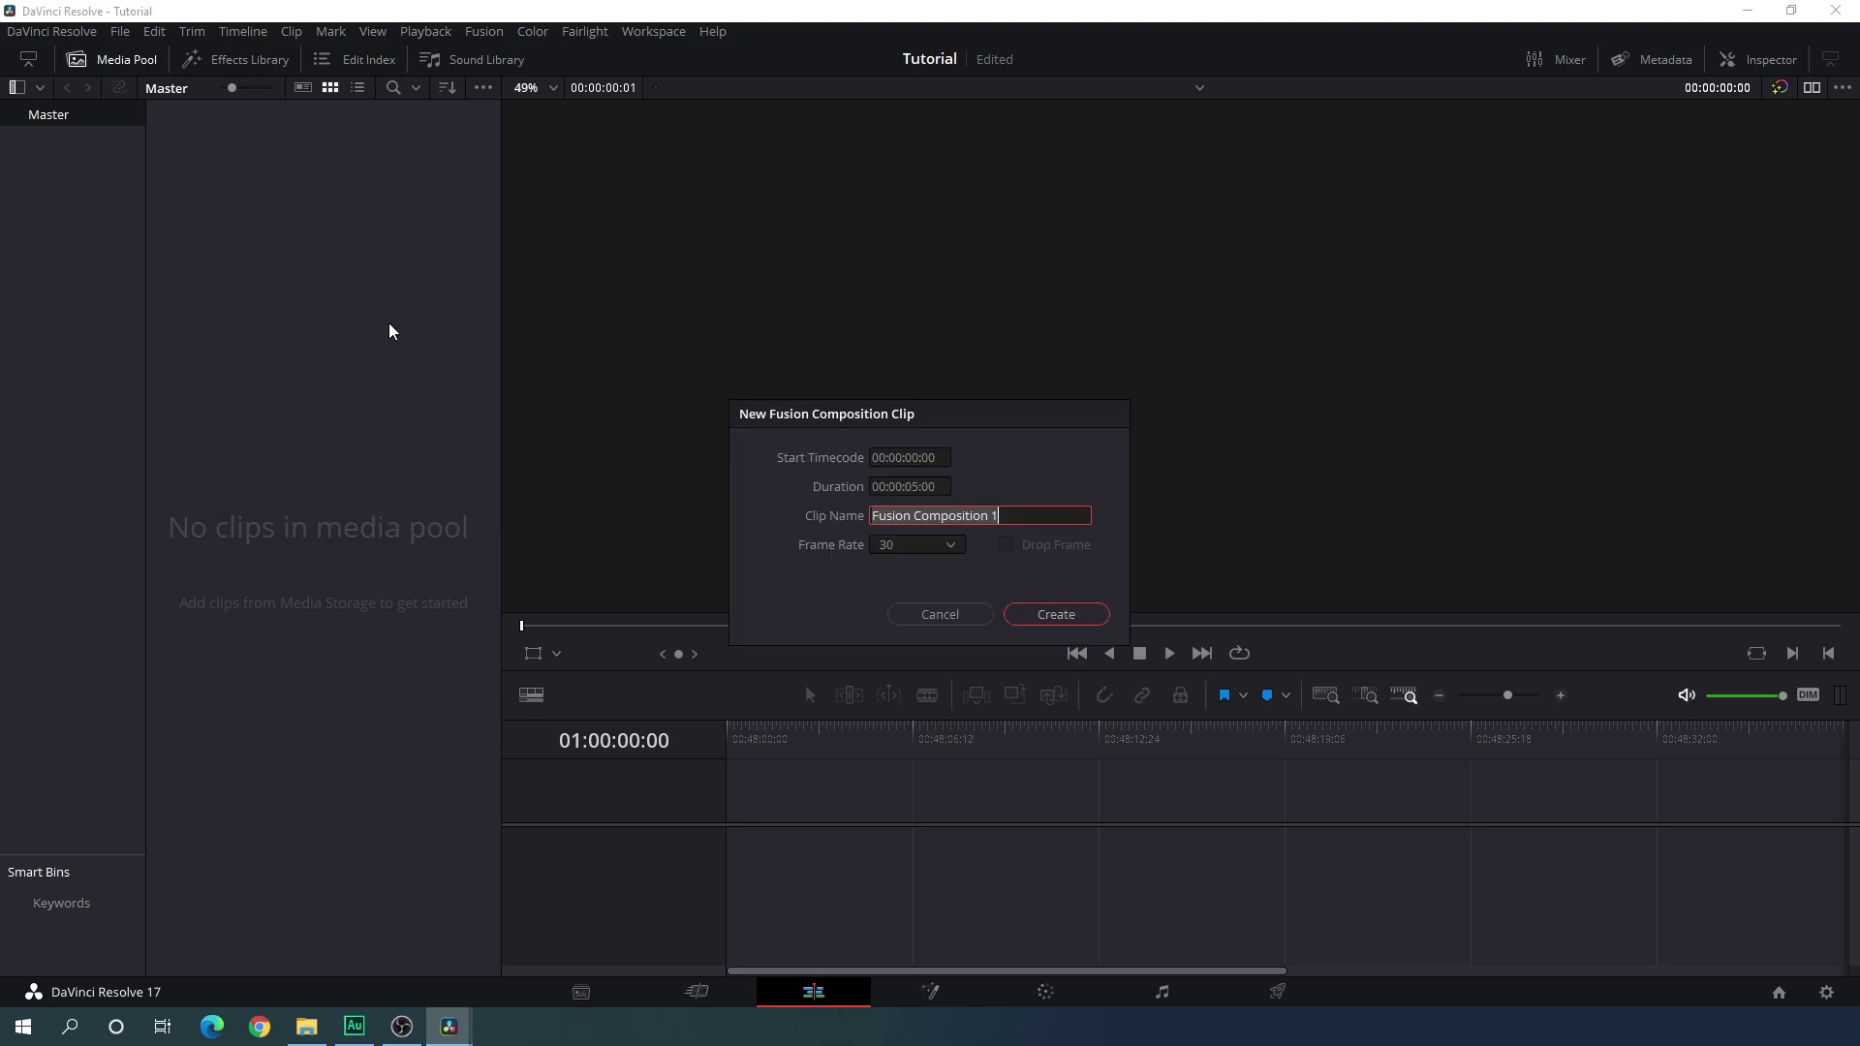
drag(998, 515, 910, 523)
key(BackSpace)
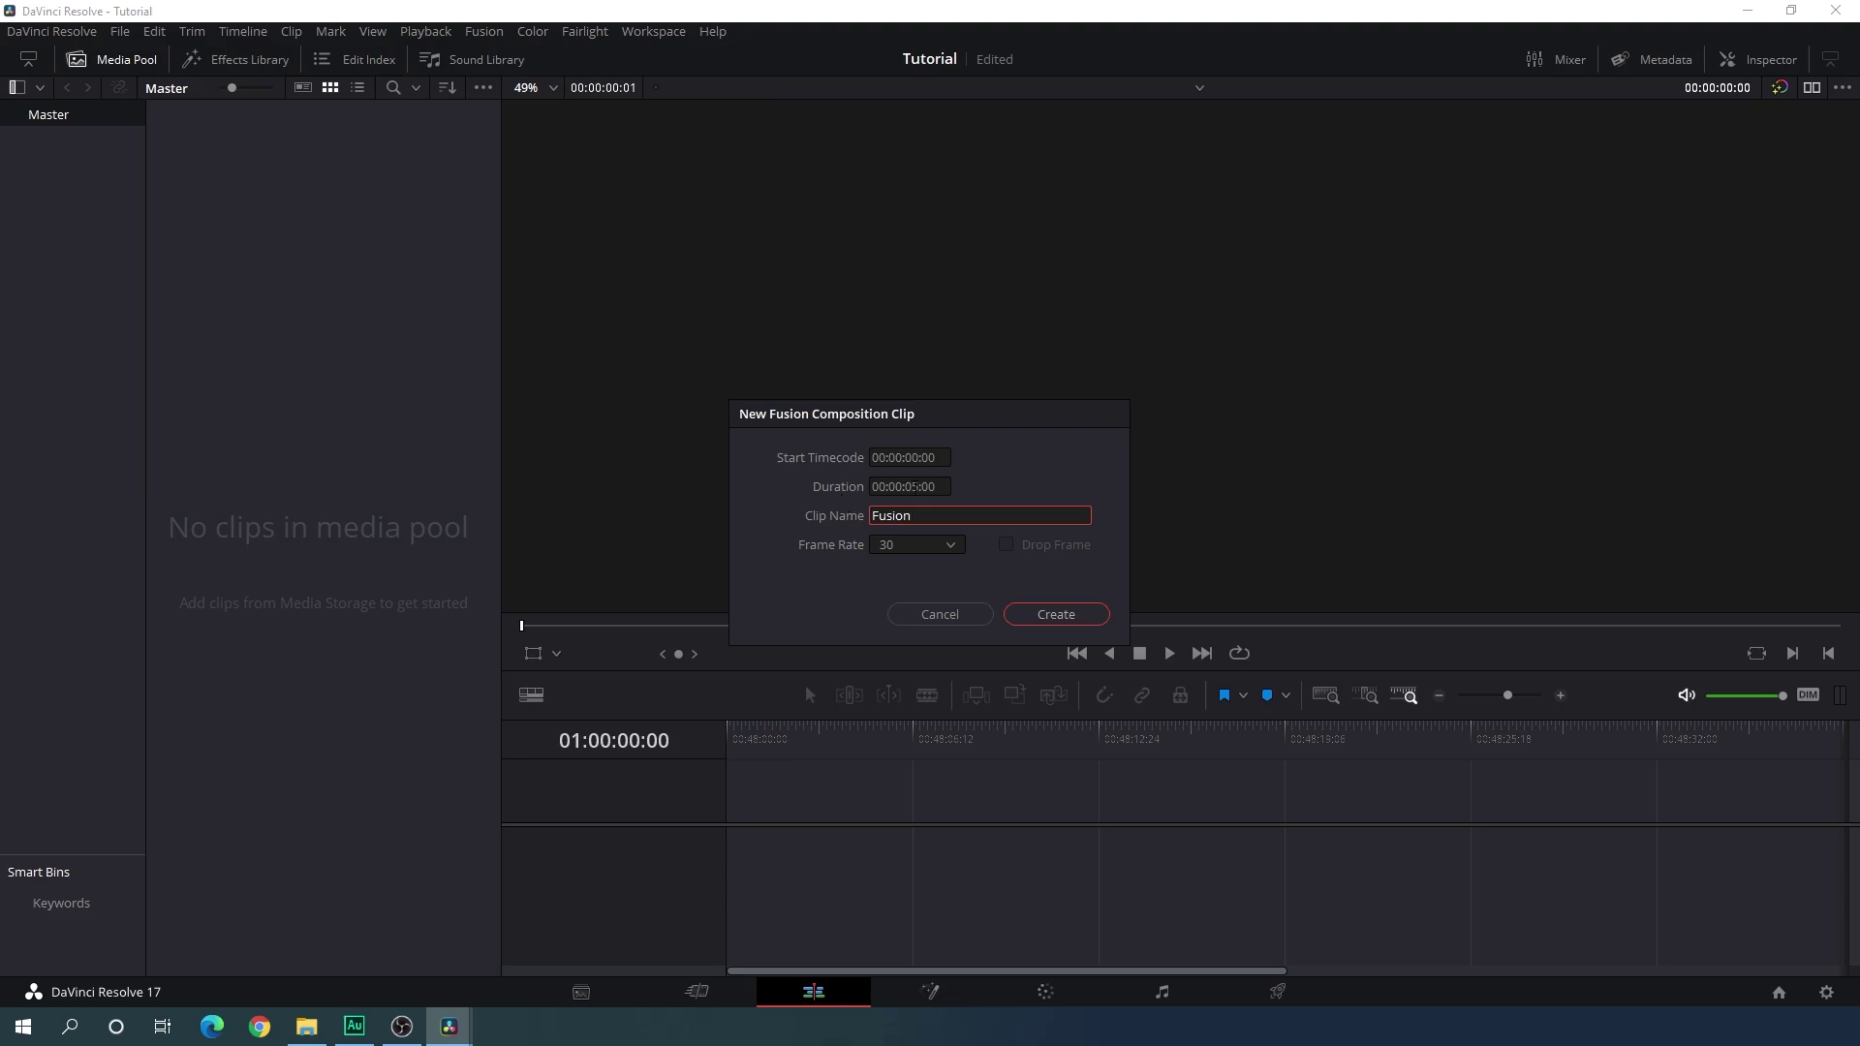
click(917, 486)
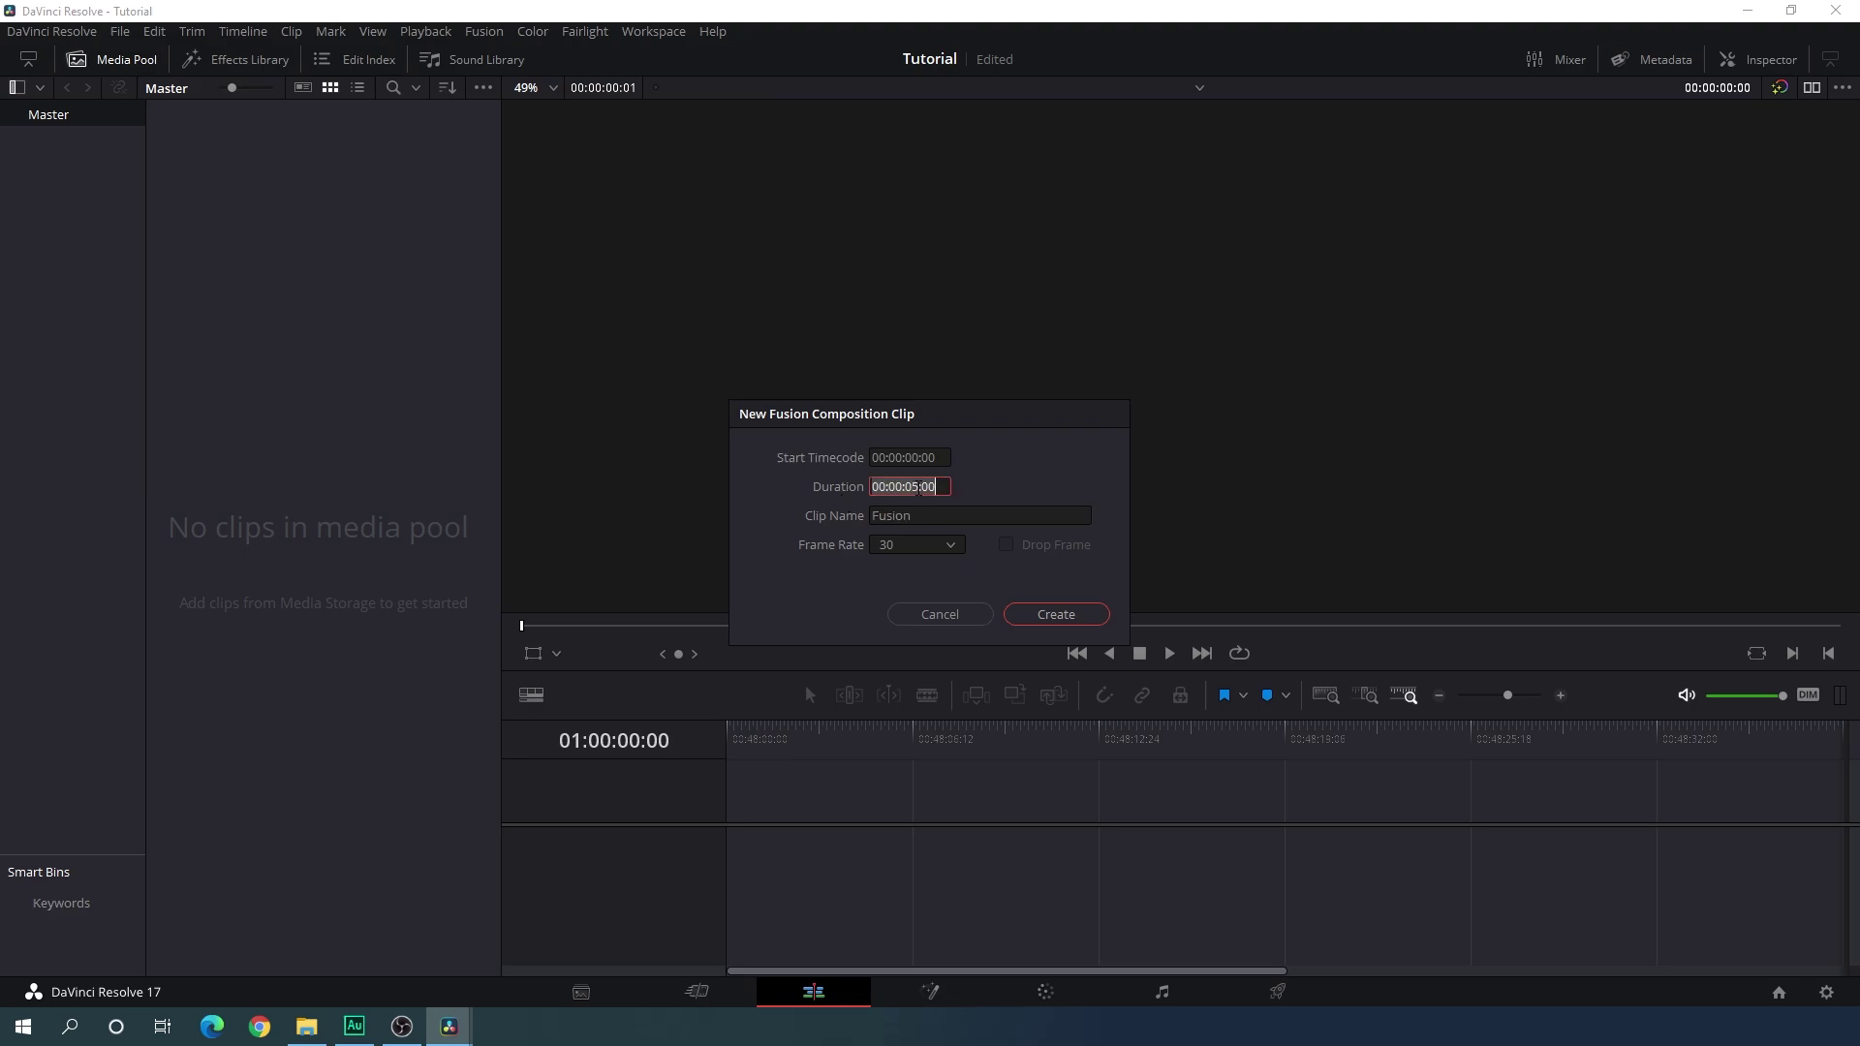
click(918, 486)
key(BackSpace)
key(BackSpace)
text(10)
click(1042, 614)
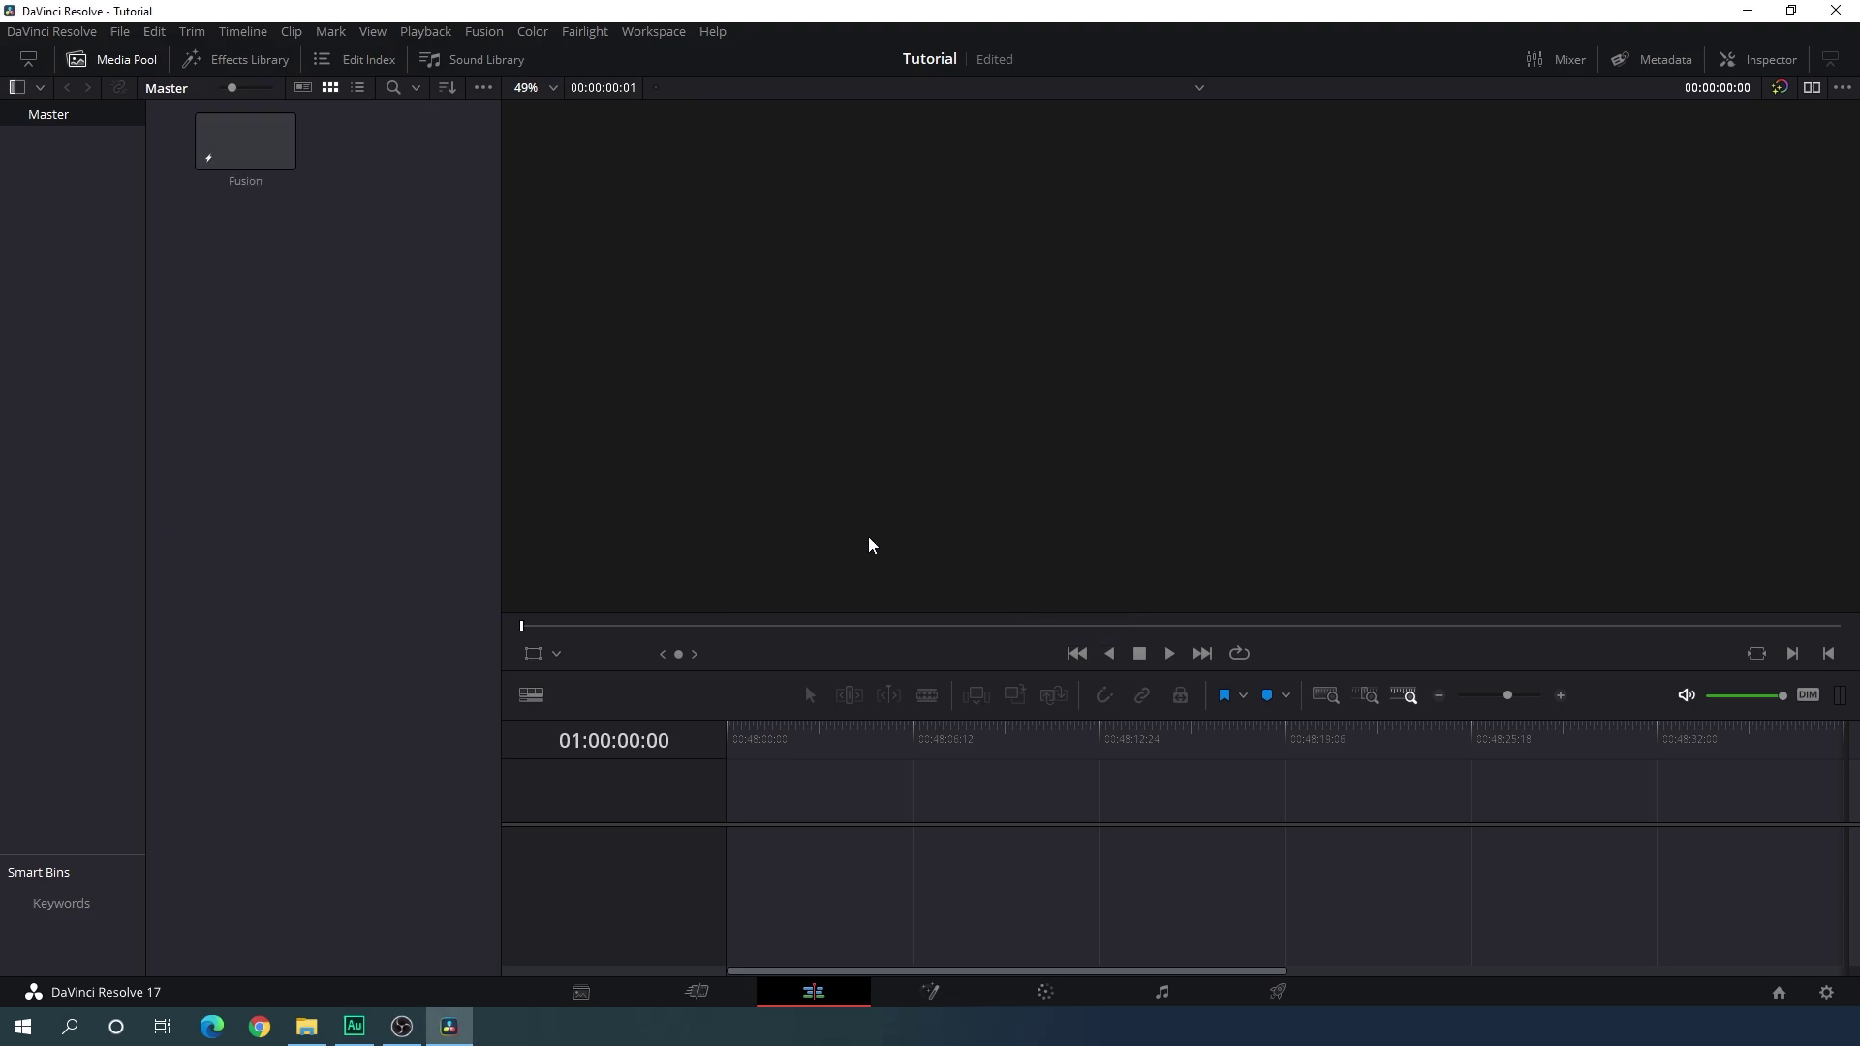
Place the Fusion clip at the start of the empty timeline and open it on the Fusion page.
click(244, 147)
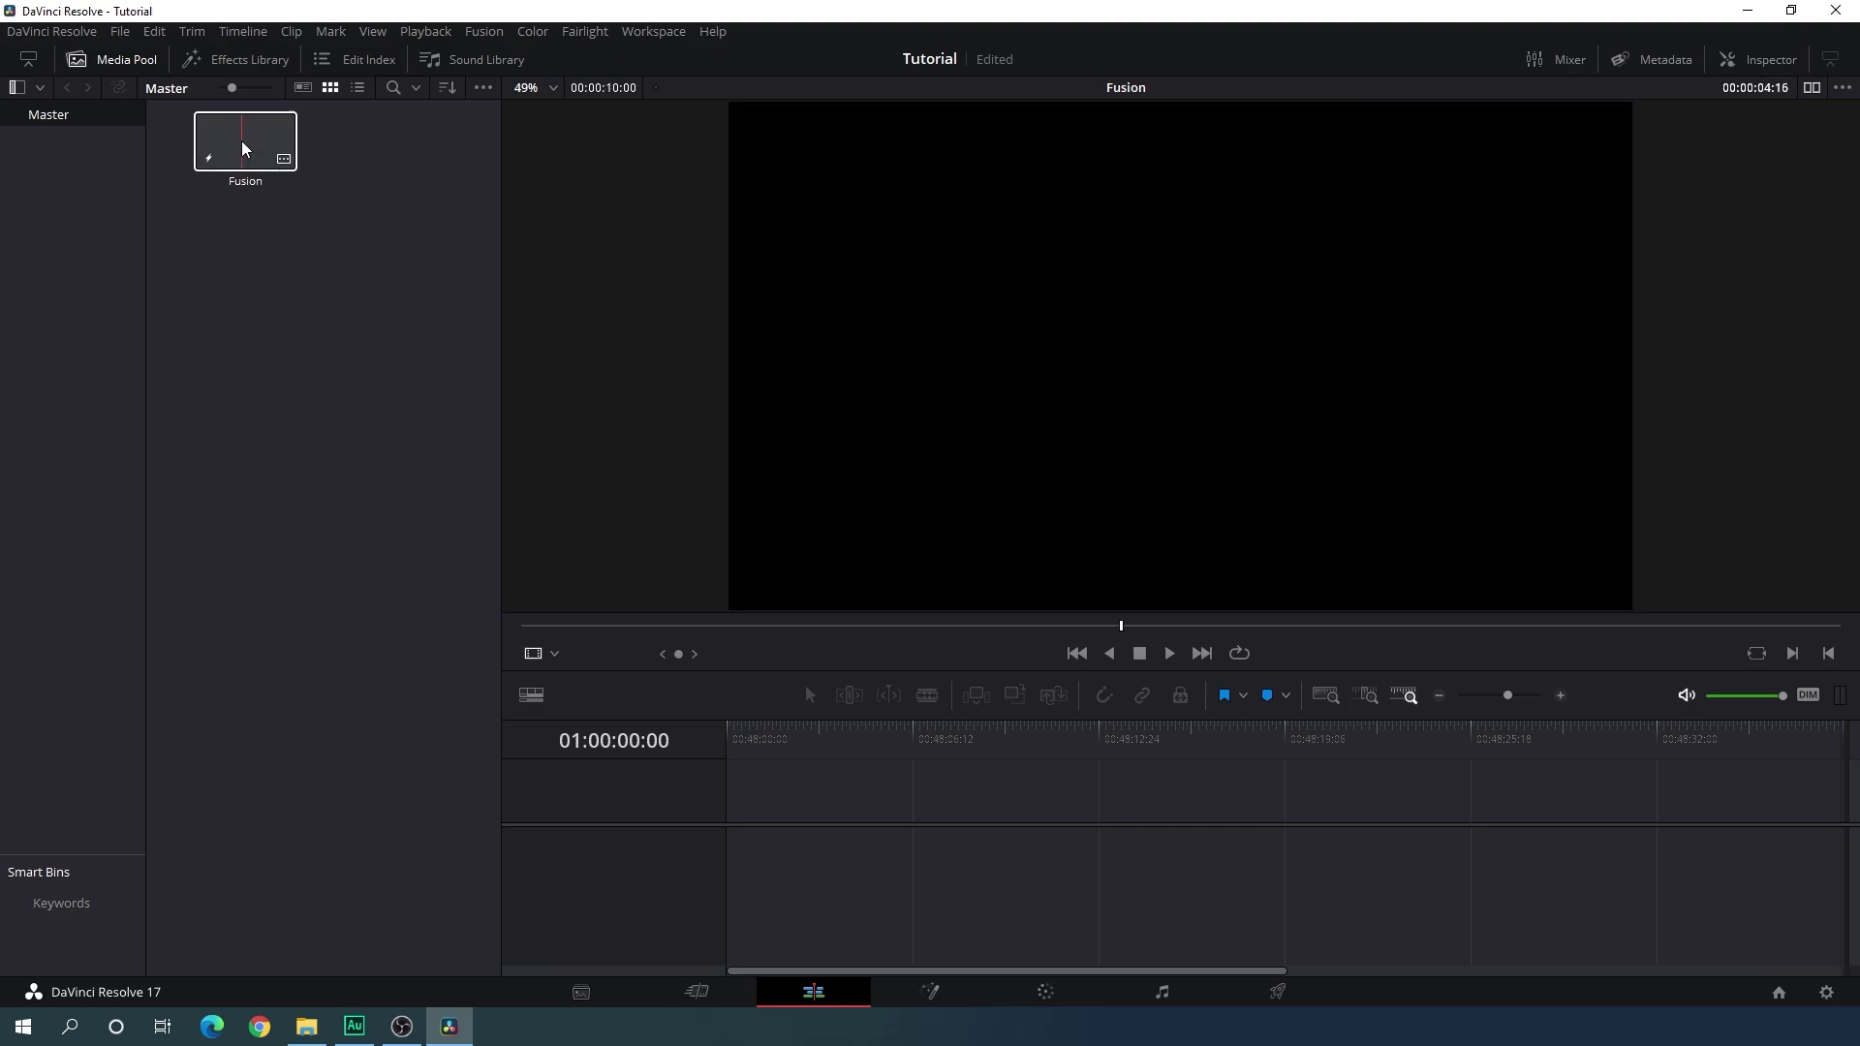
drag(244, 147, 708, 828)
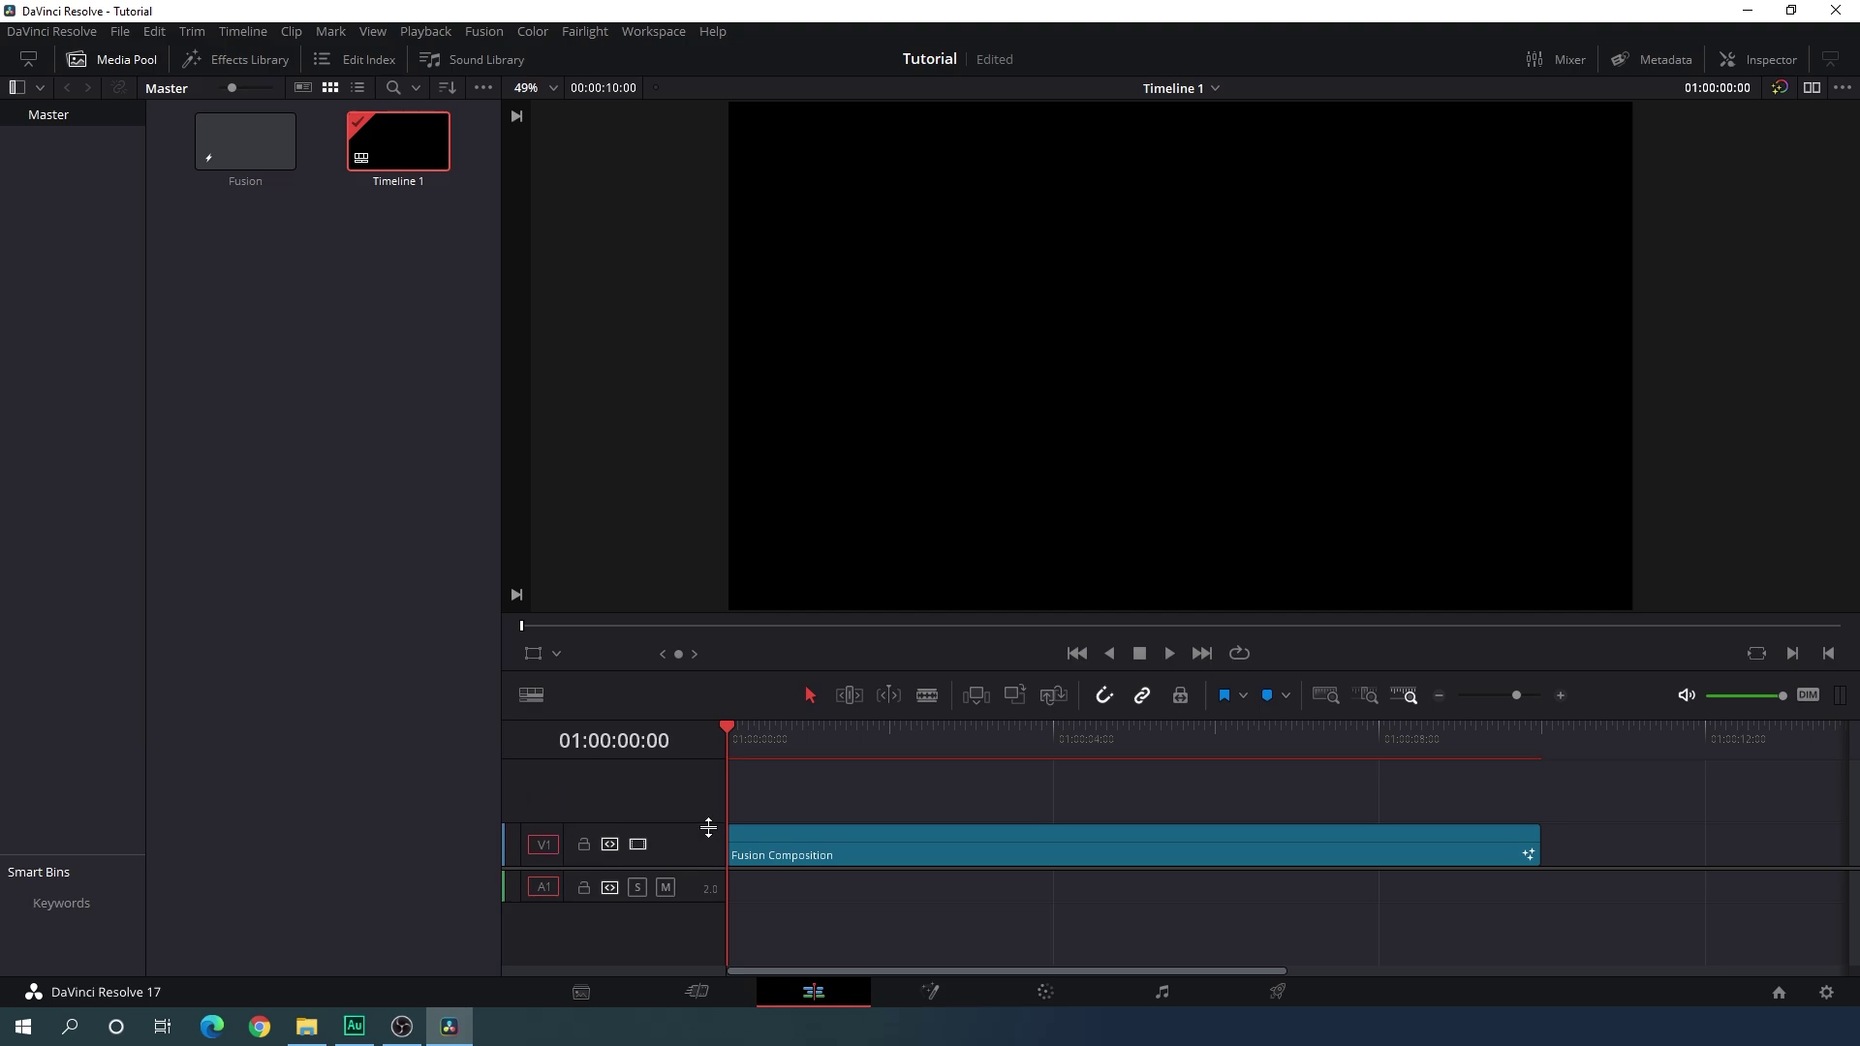
click(944, 986)
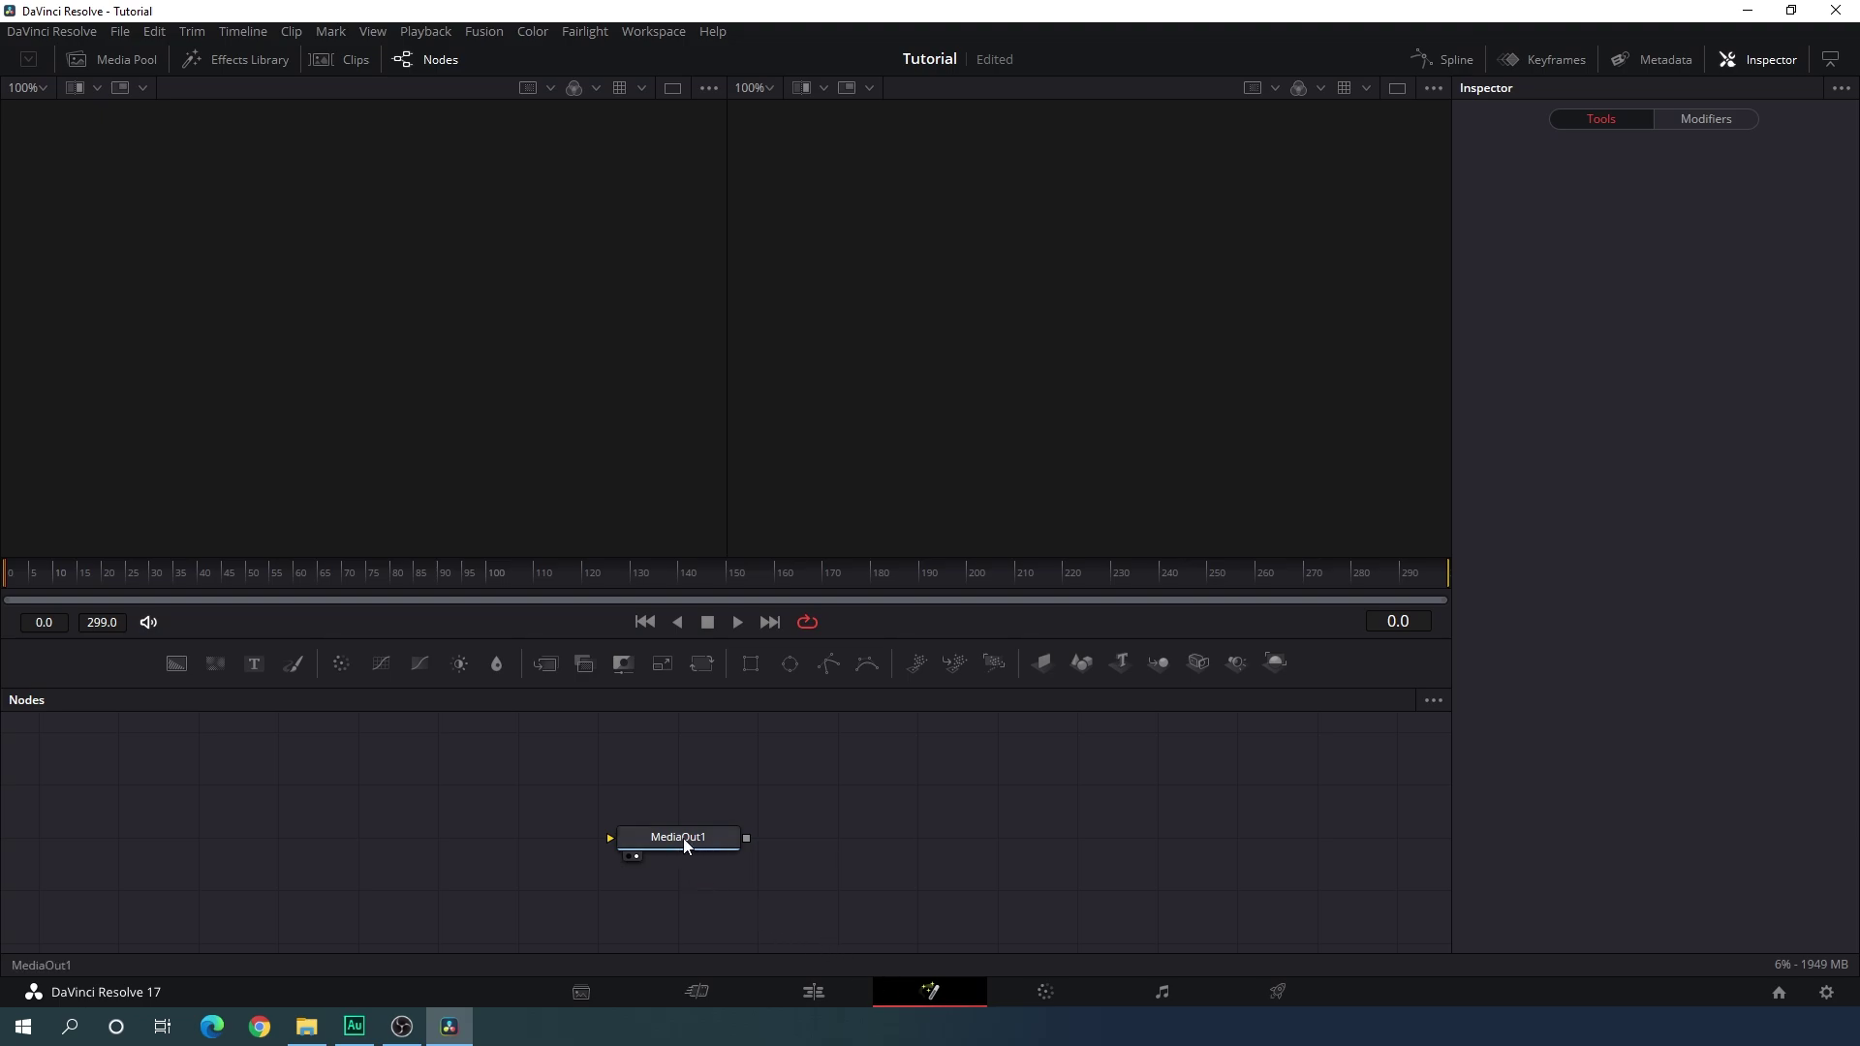
Move the MediaOut1 node to the far right of the node graph and switch to a single viewer.
drag(683, 838, 1322, 891)
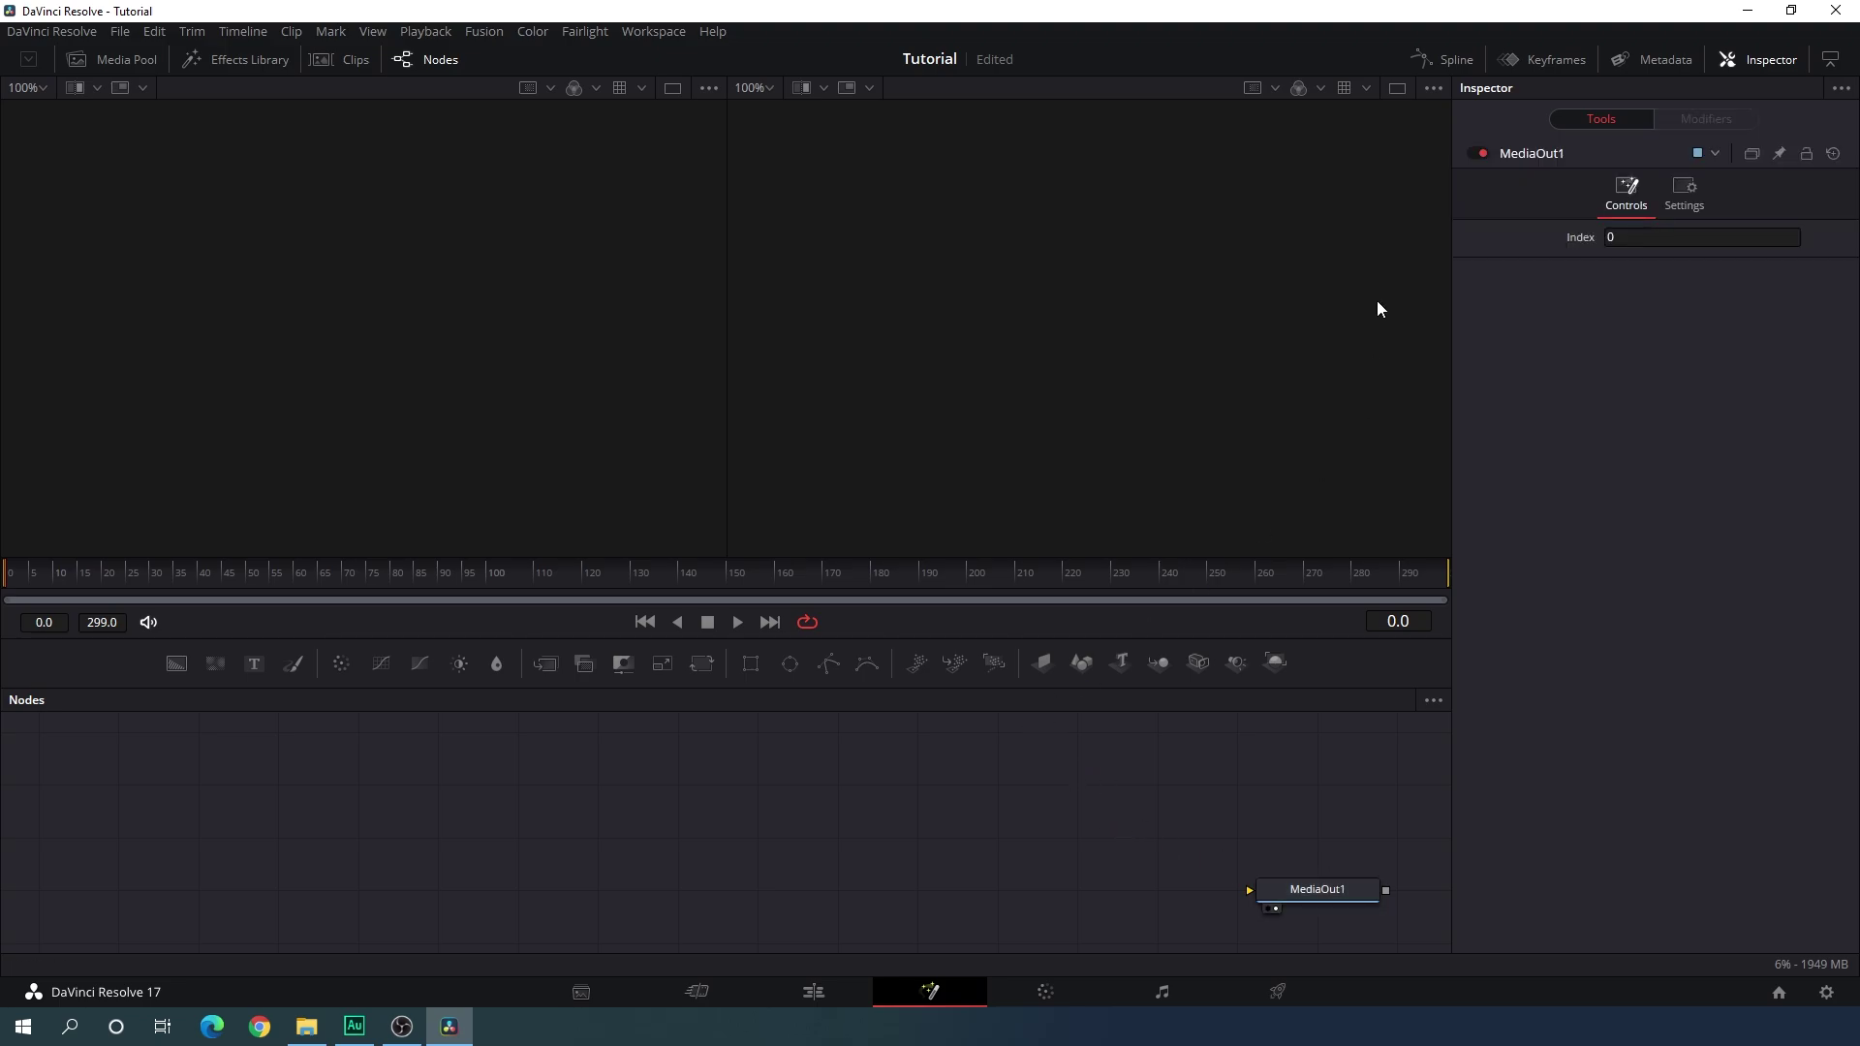
click(1403, 90)
Add a Background node, show it in the viewer and set its color to white.
drag(177, 662, 775, 355)
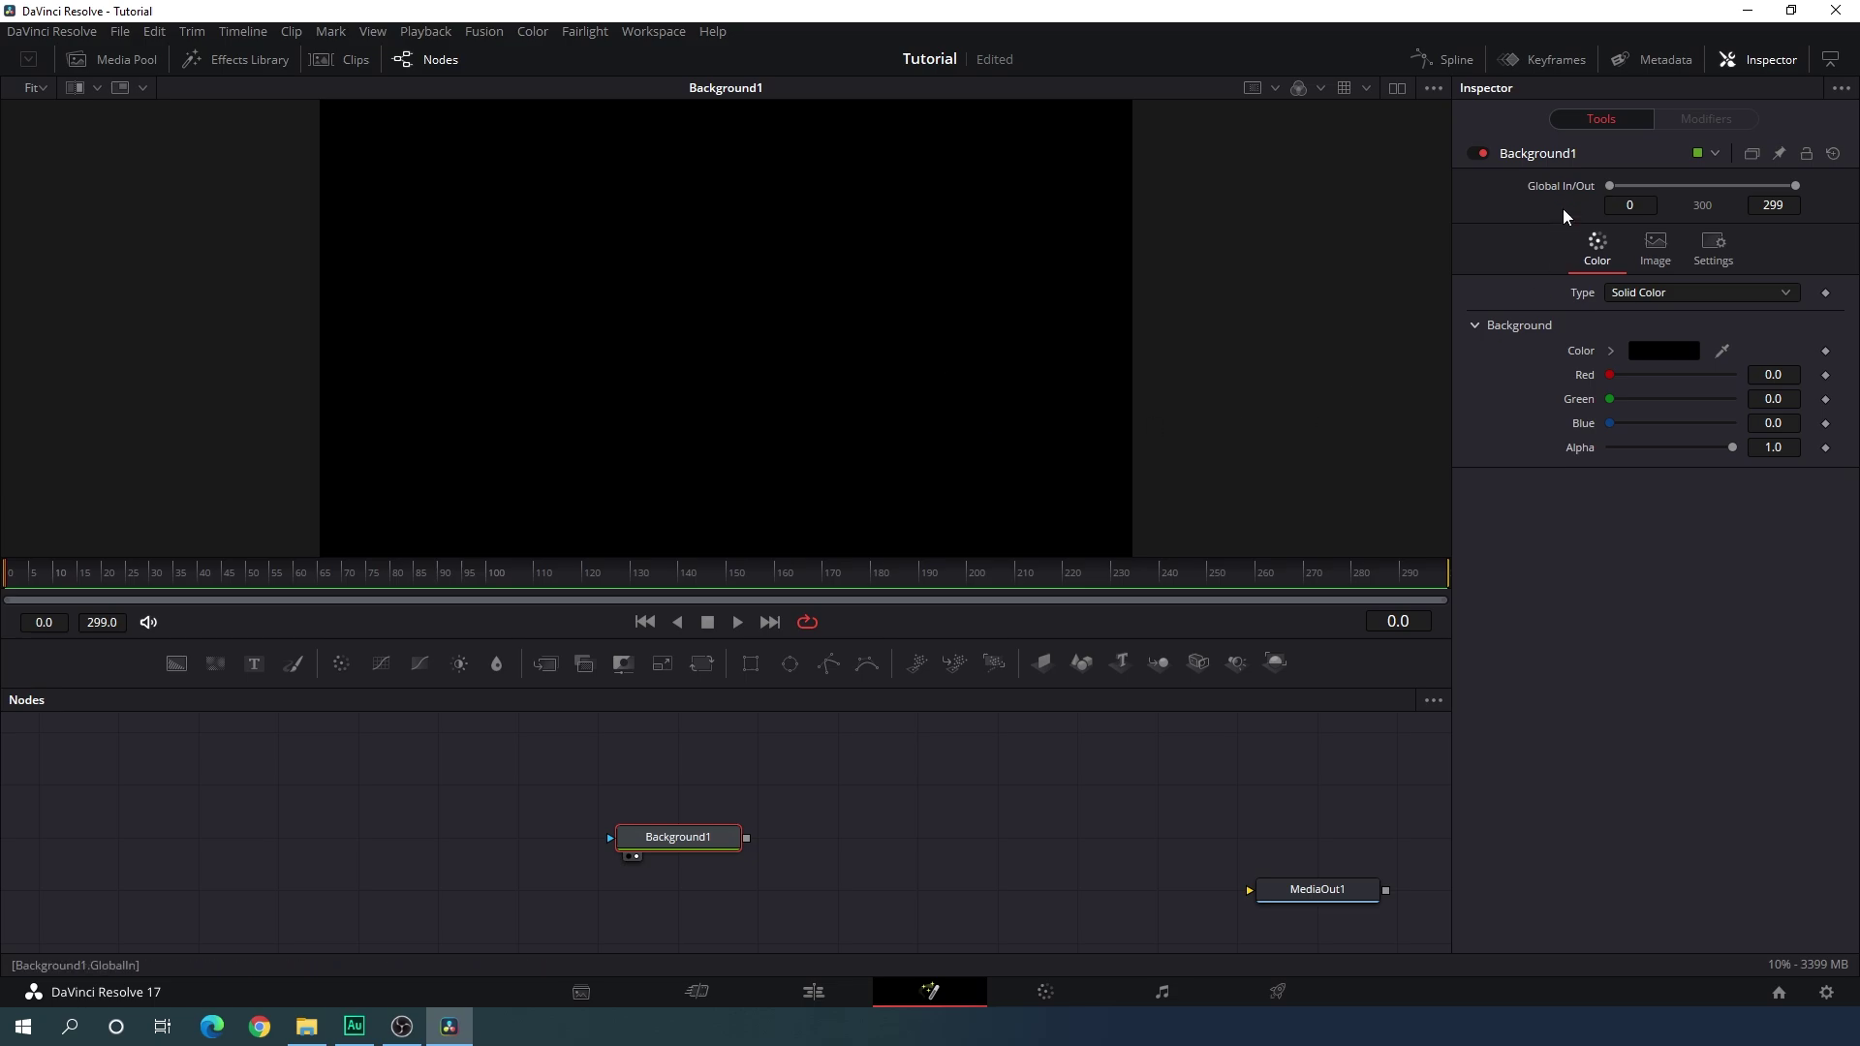
click(1641, 352)
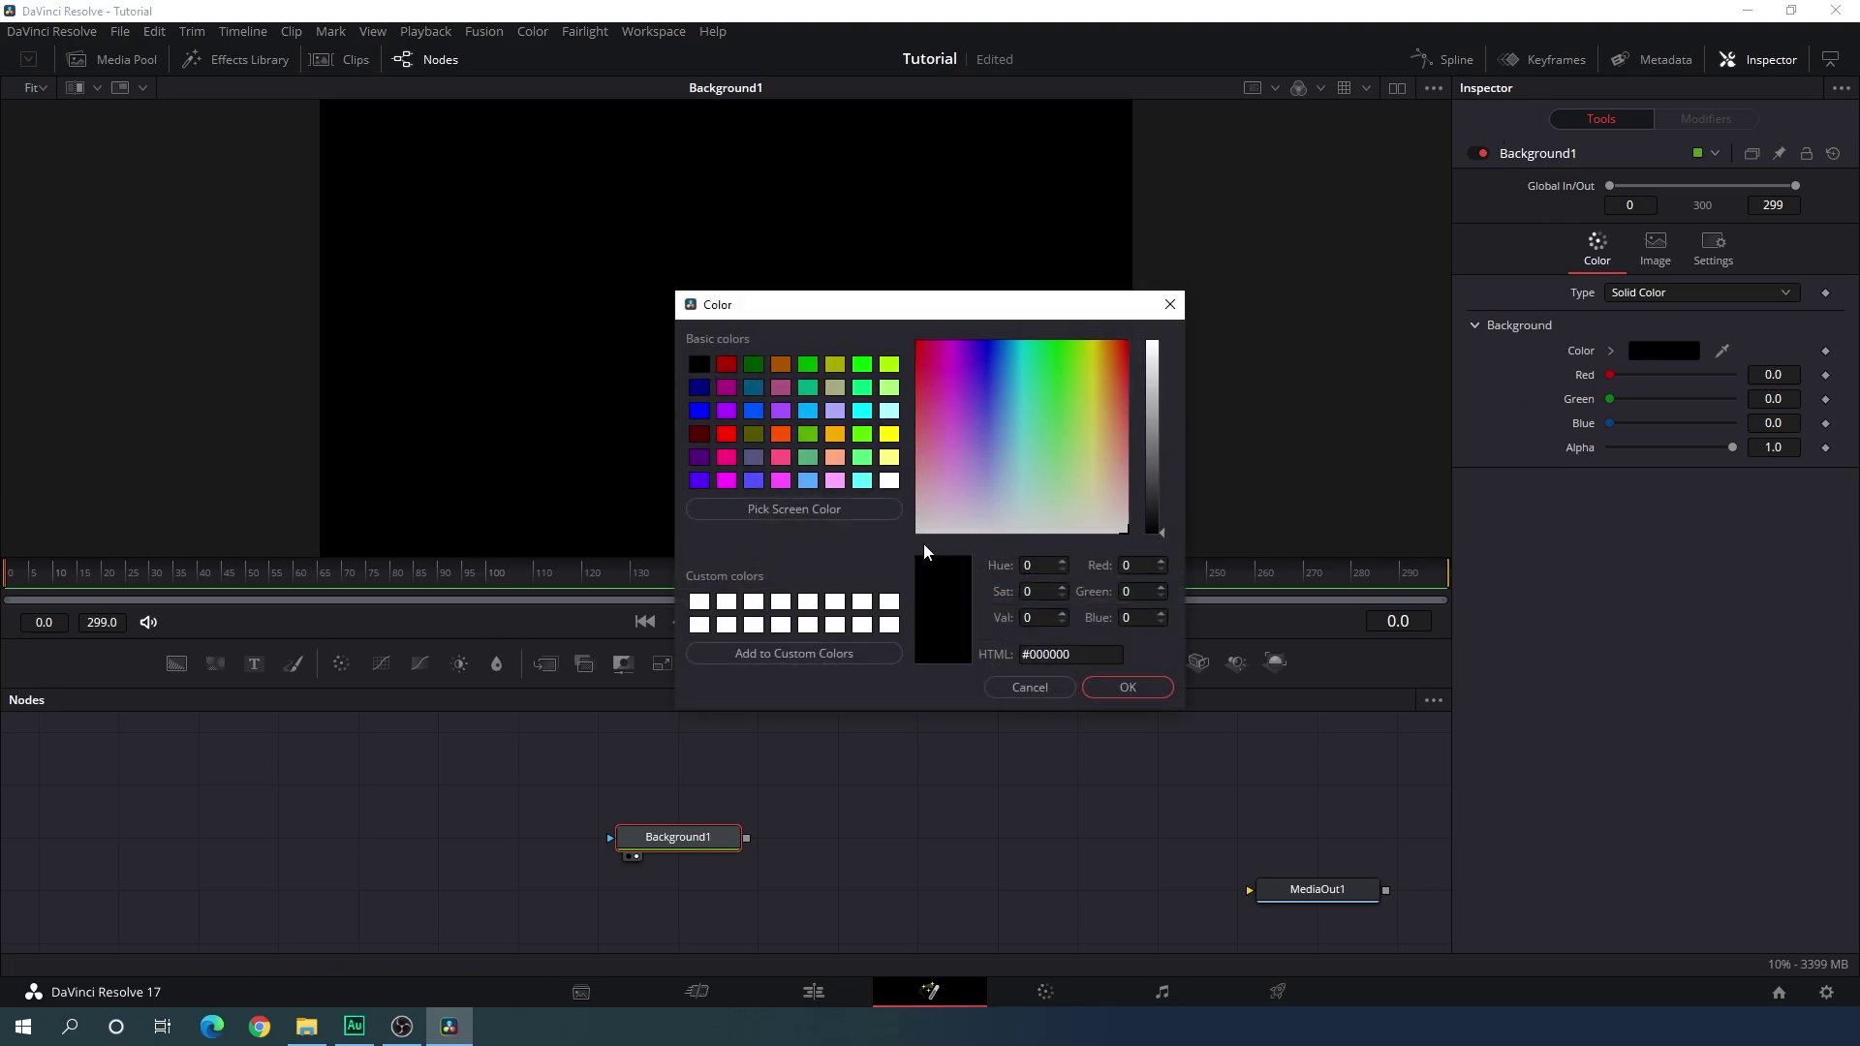
click(888, 481)
click(1127, 687)
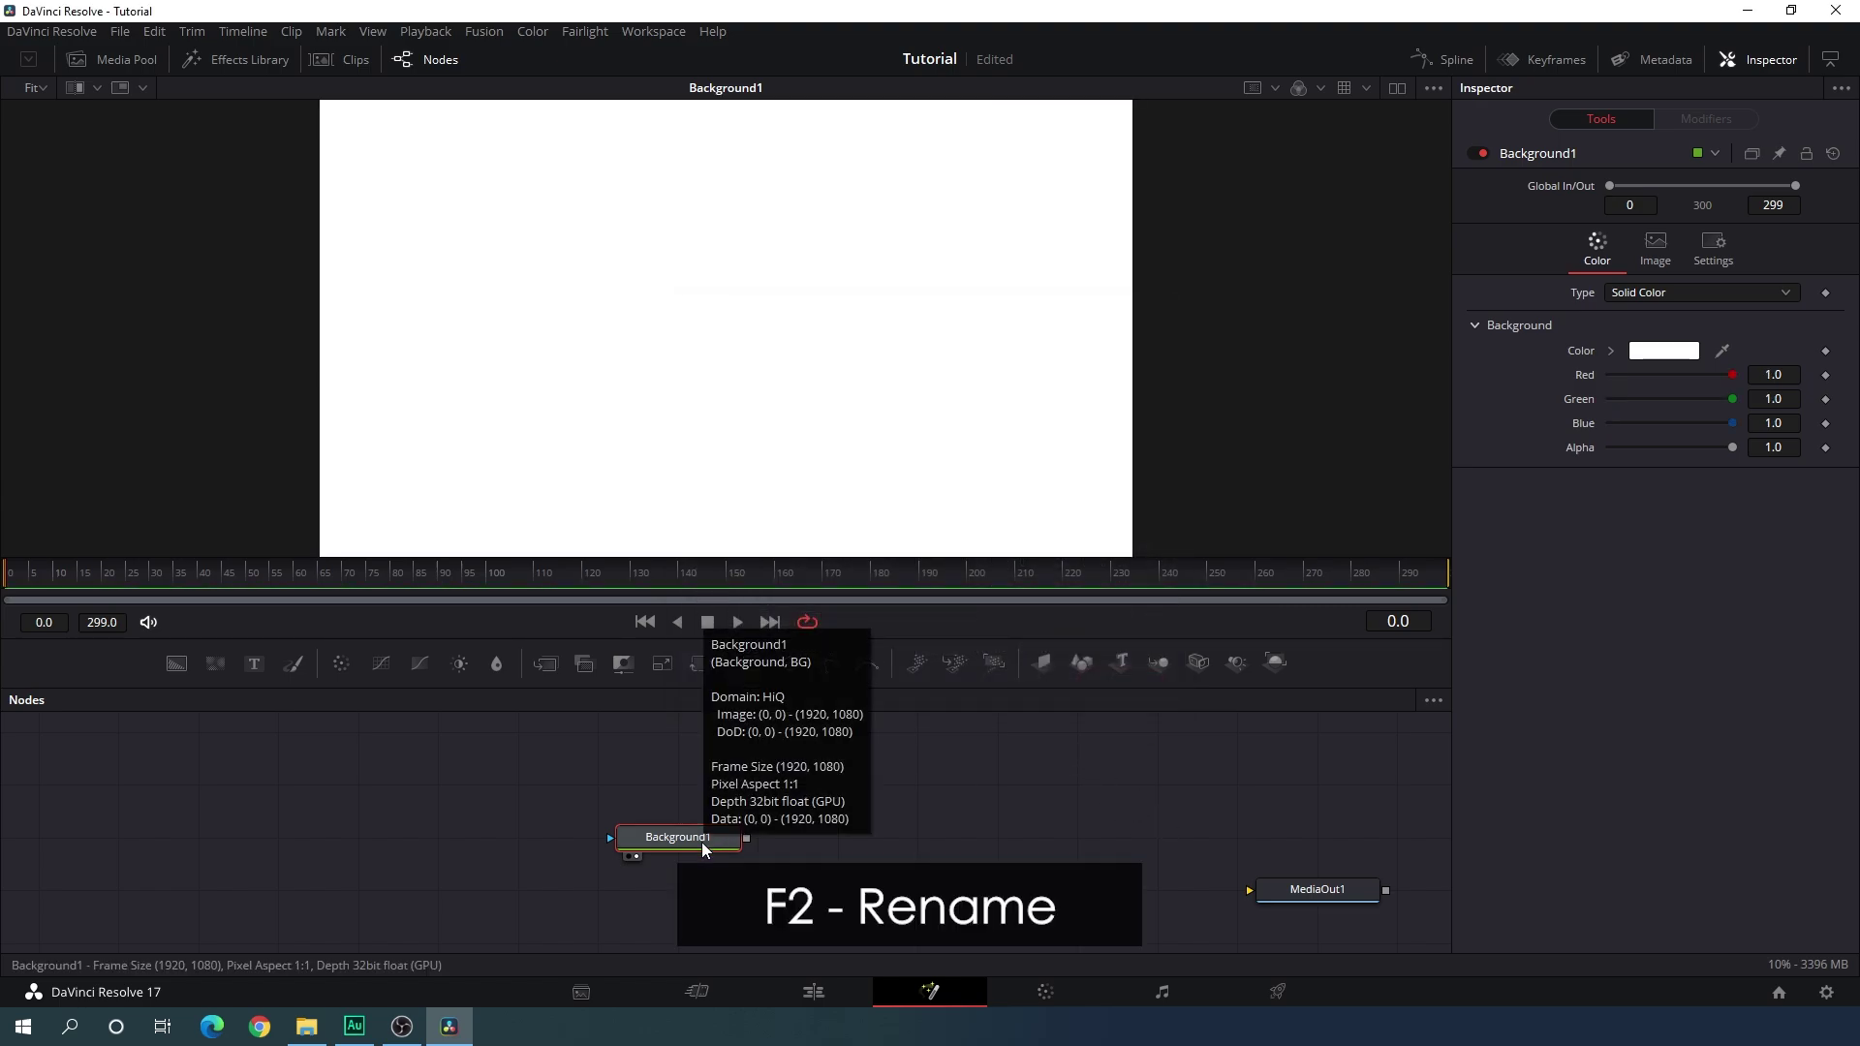
Rename the white background node as Background.
key(F2)
click(903, 529)
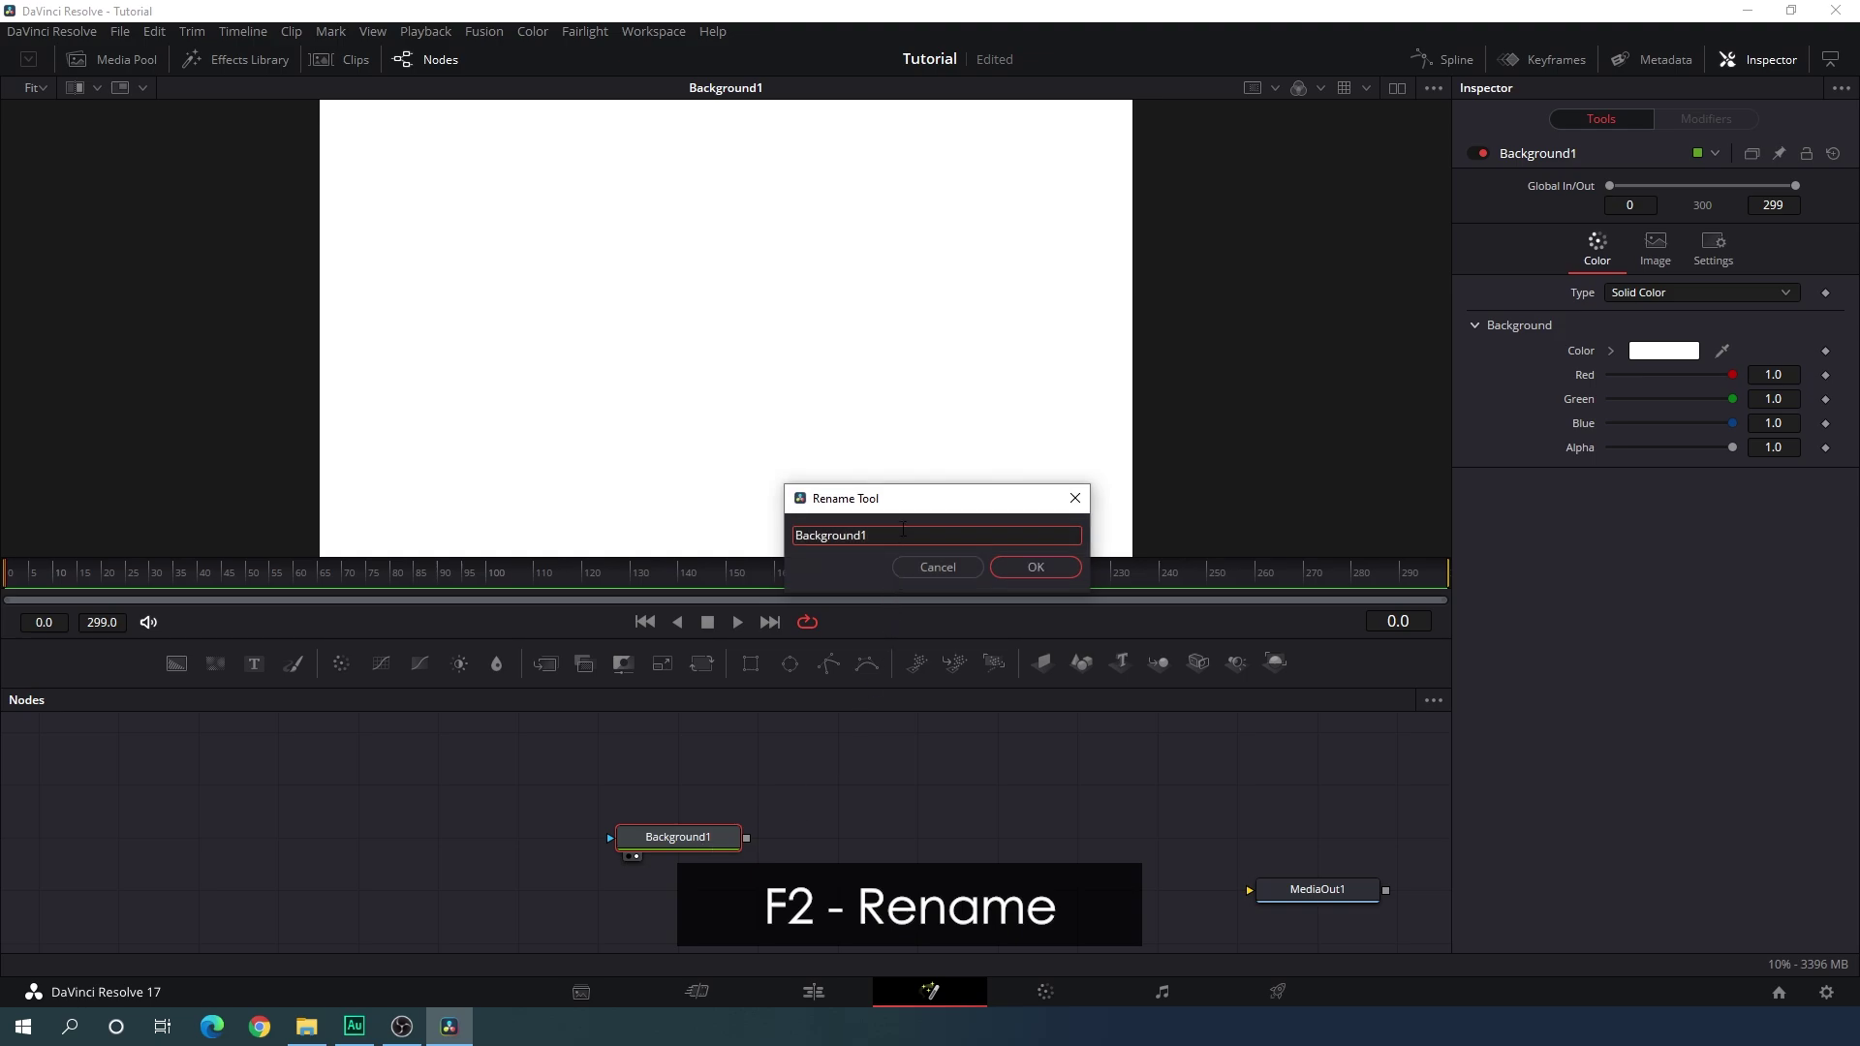
key(BackSpace)
click(1027, 570)
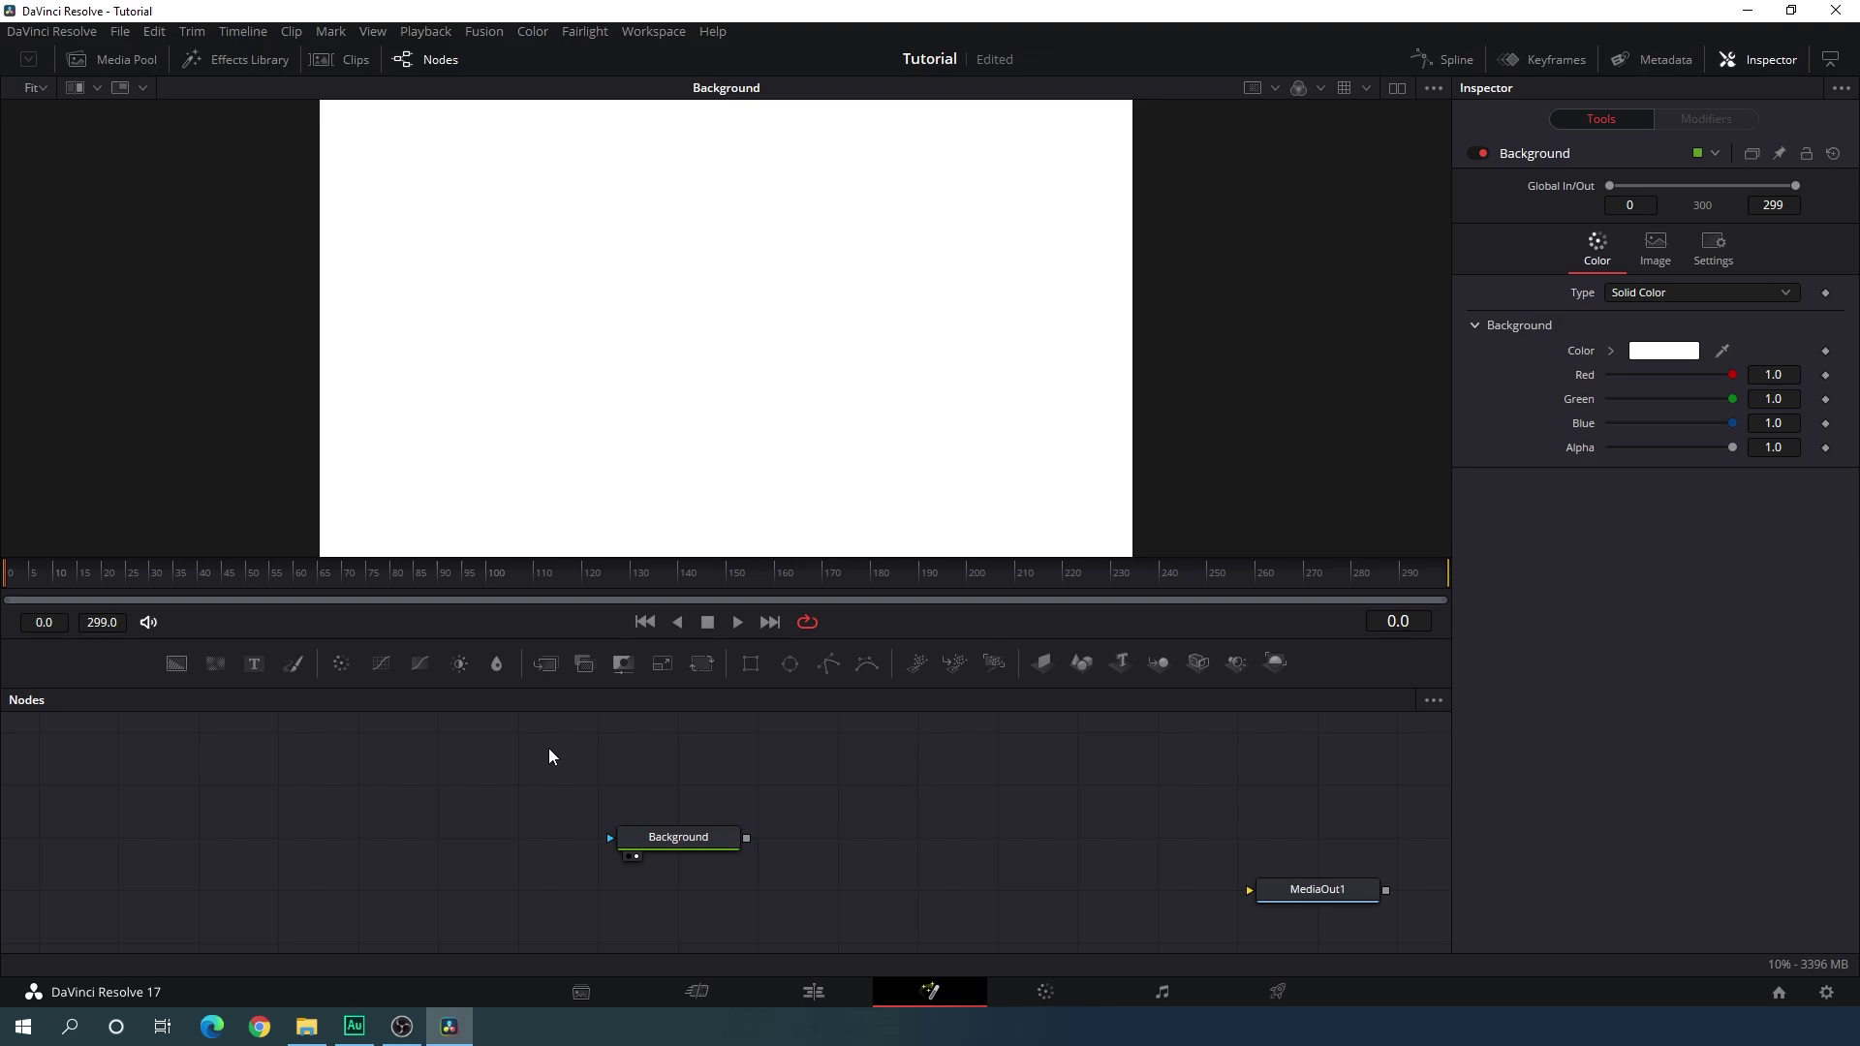
Add a second Background node up and to the left of the white one and rename it Color.
drag(178, 668, 508, 810)
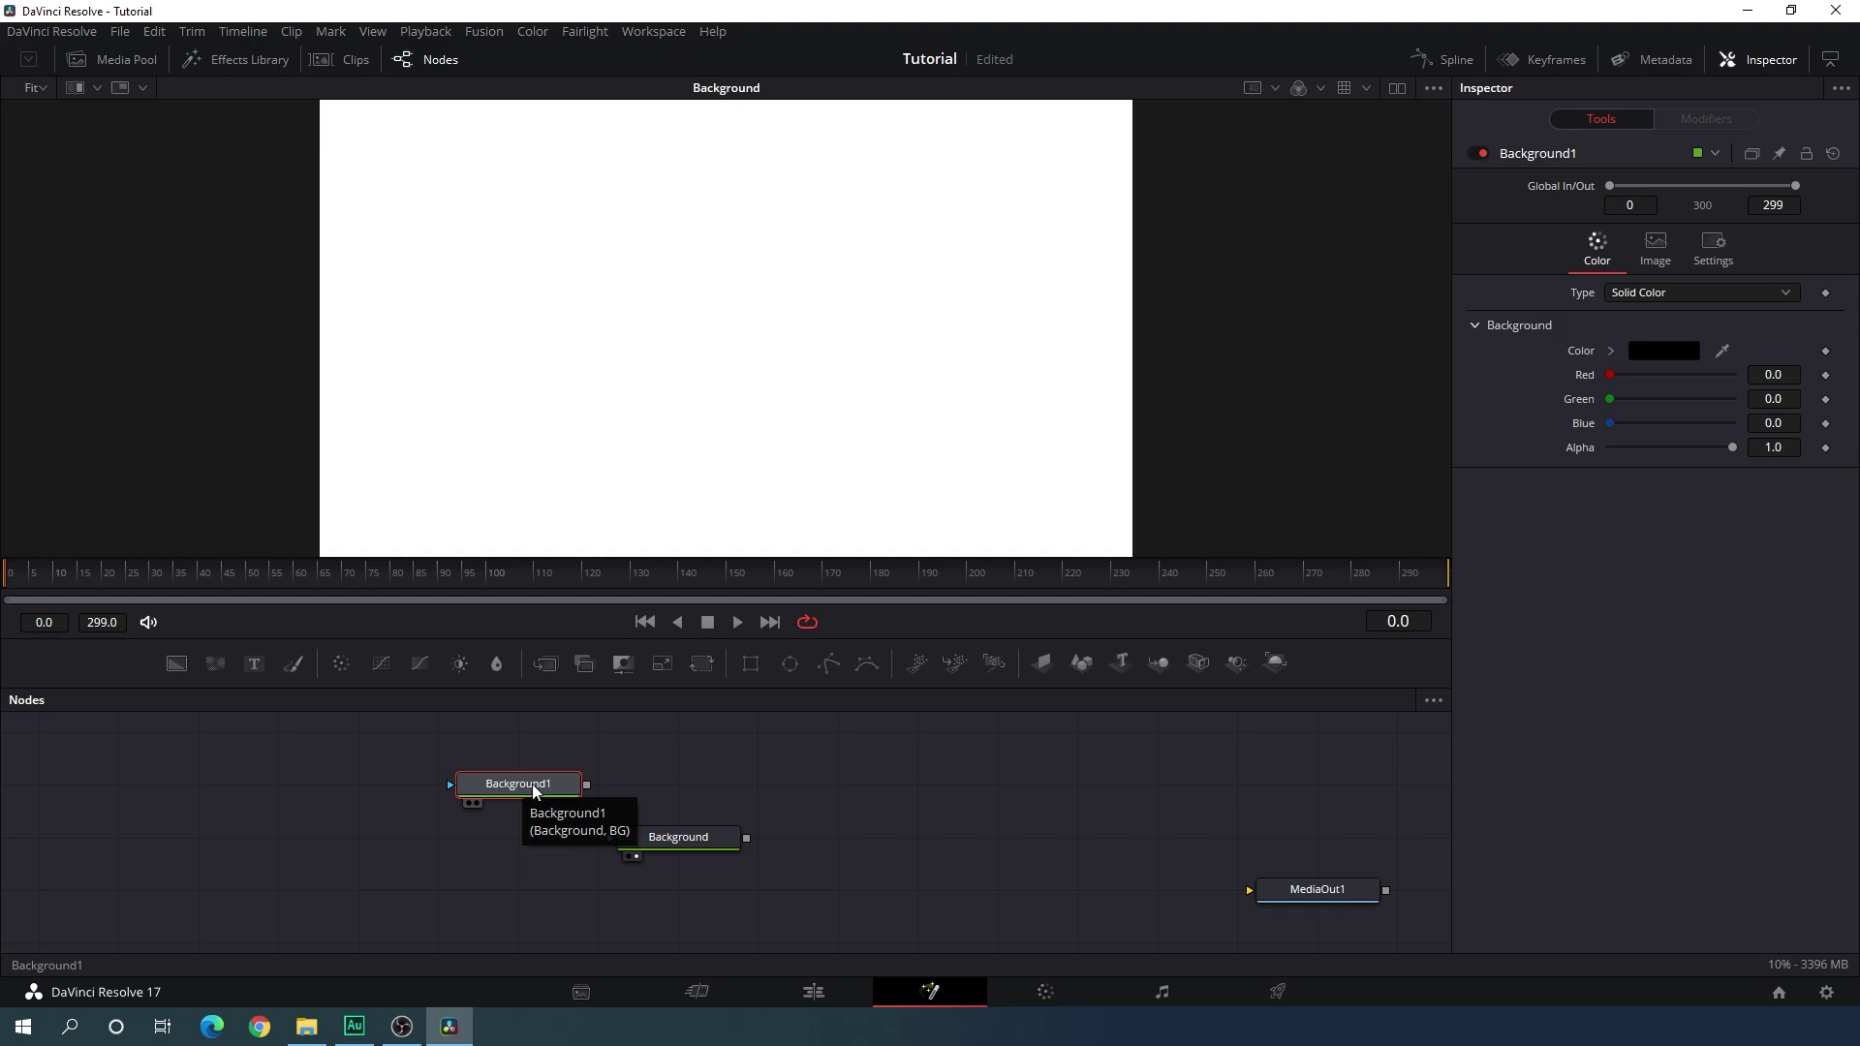
right_click(532, 786)
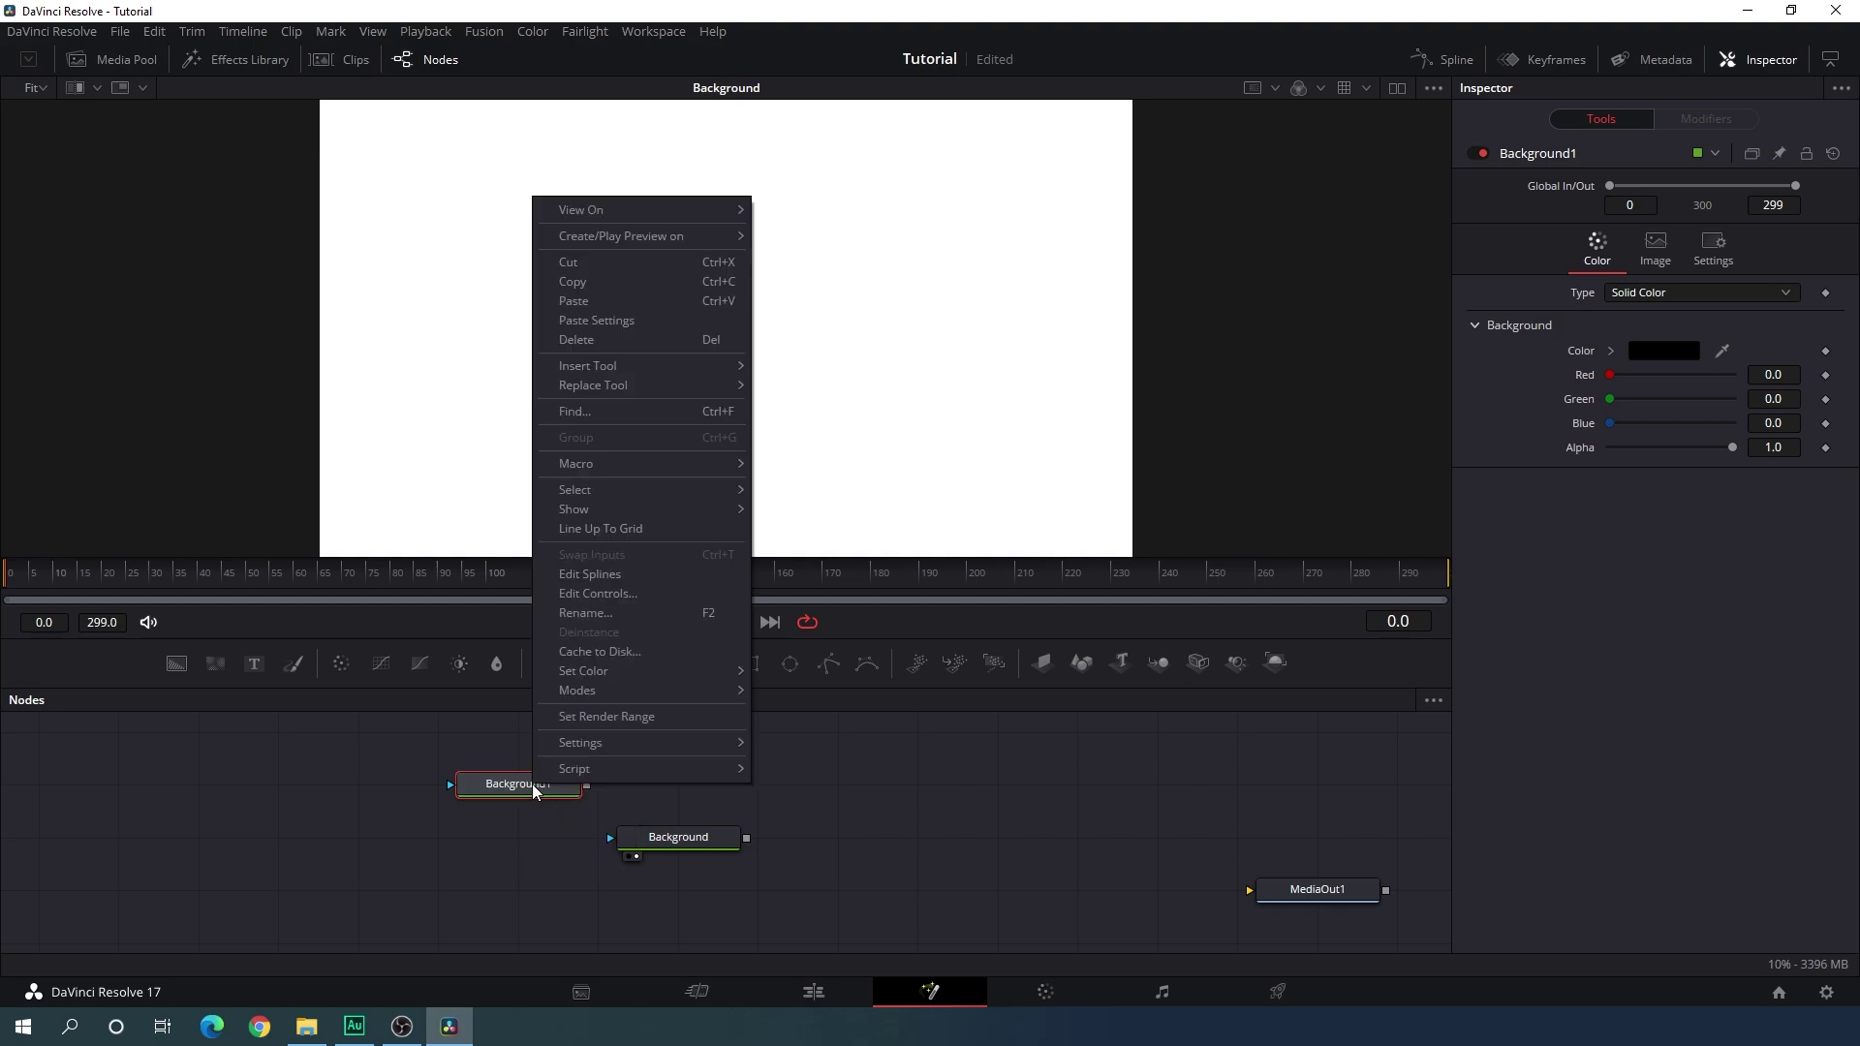
click(597, 614)
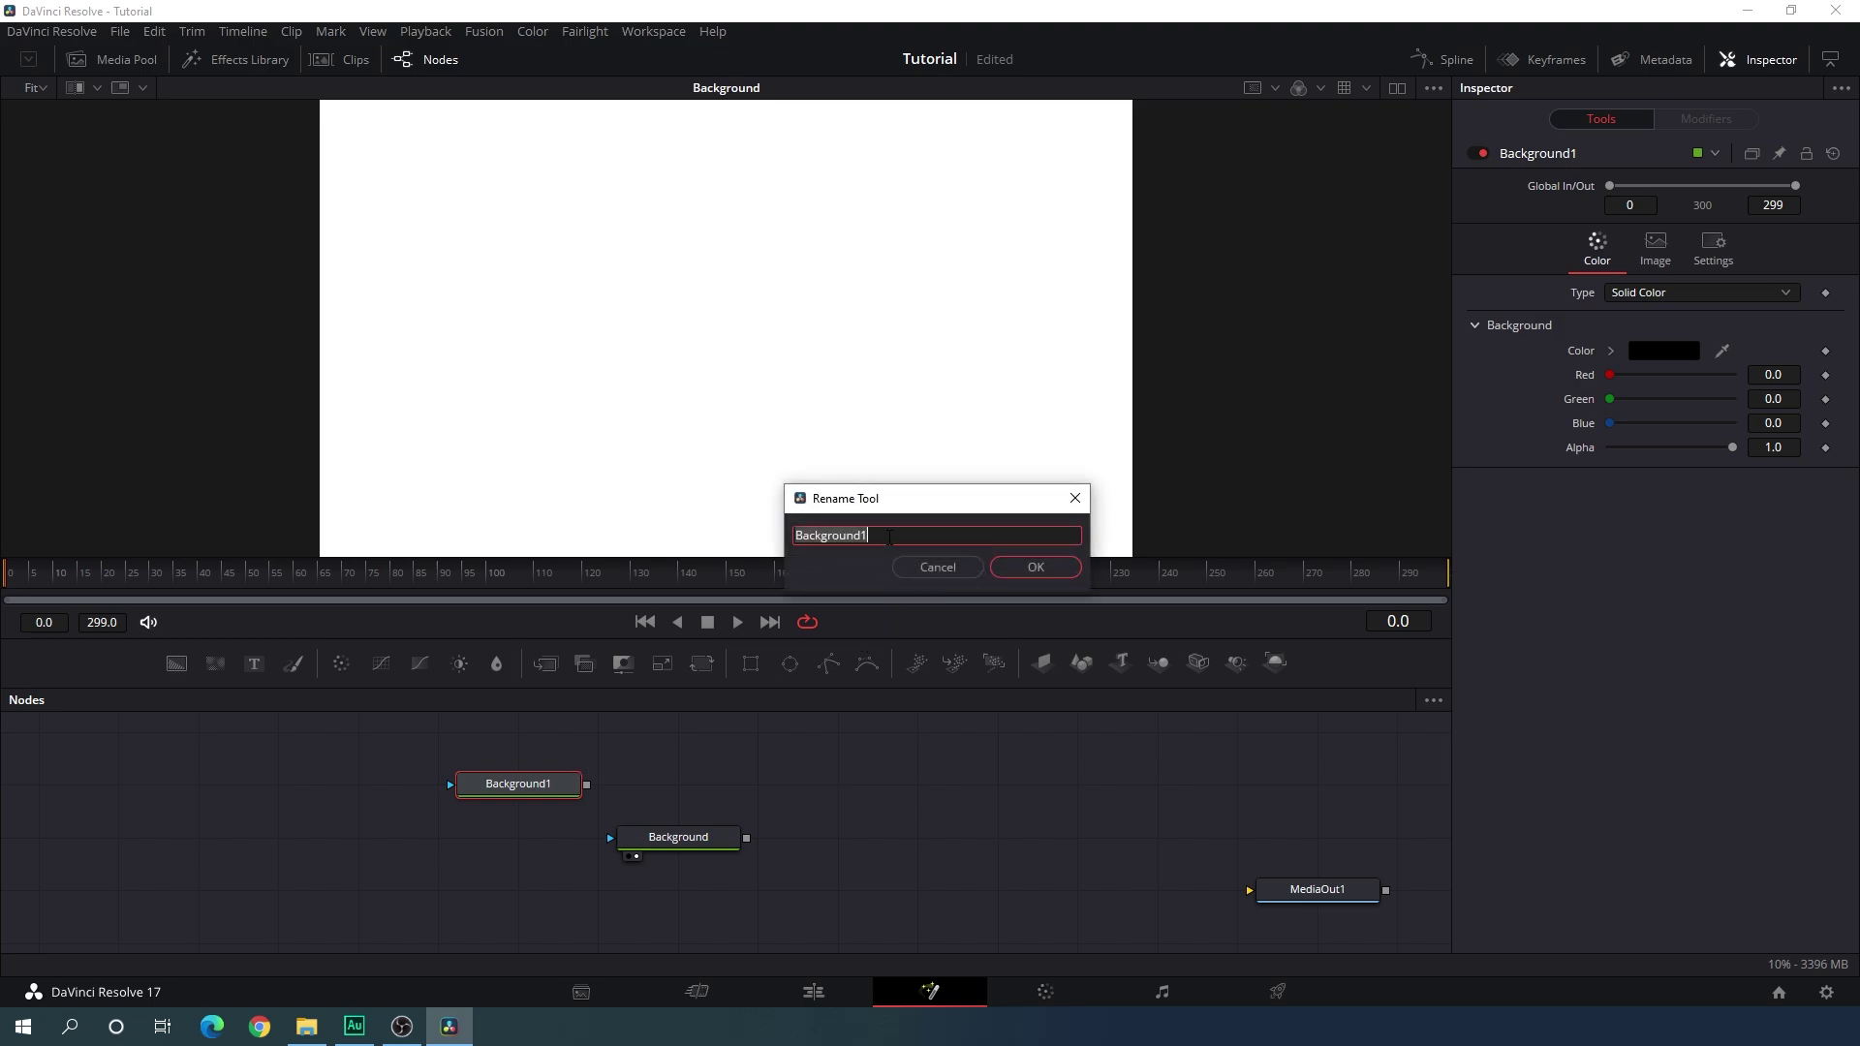
text(Color)
click(1036, 567)
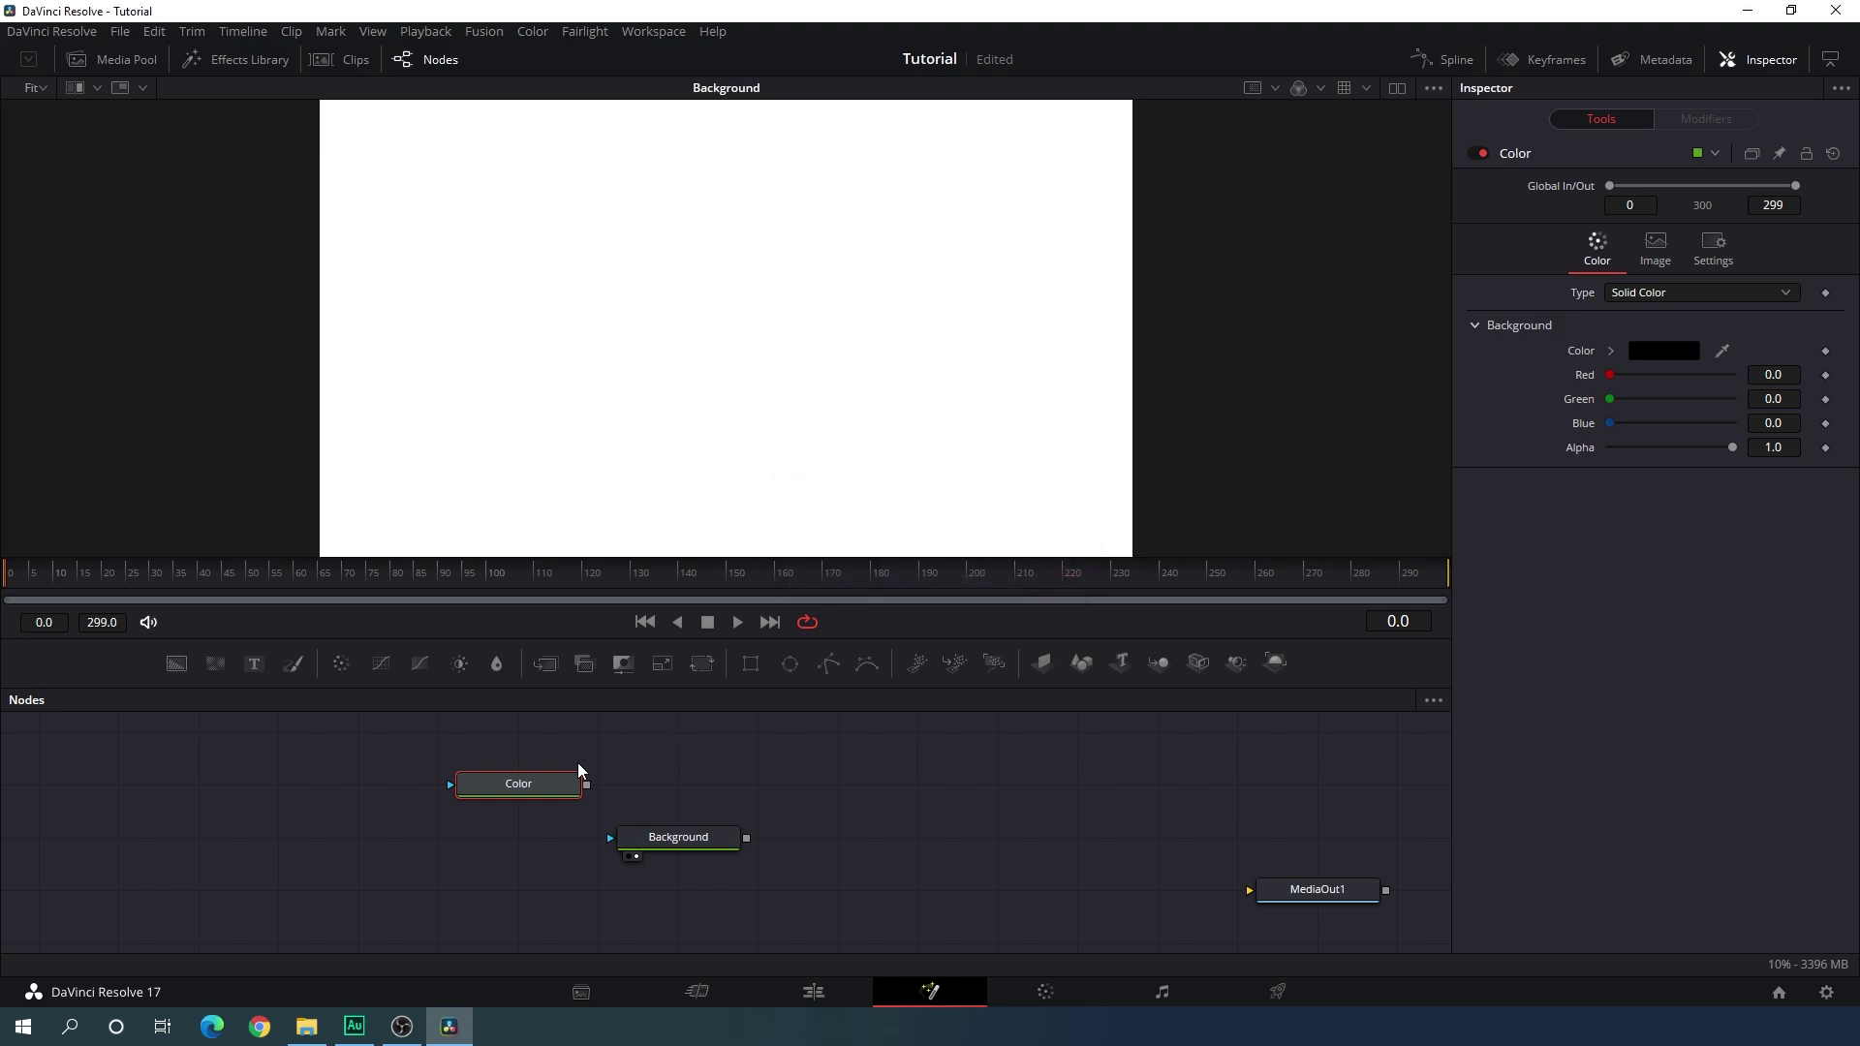
Show the Color node in the viewer and set its color to light cyan, #55ffff.
drag(534, 785, 690, 321)
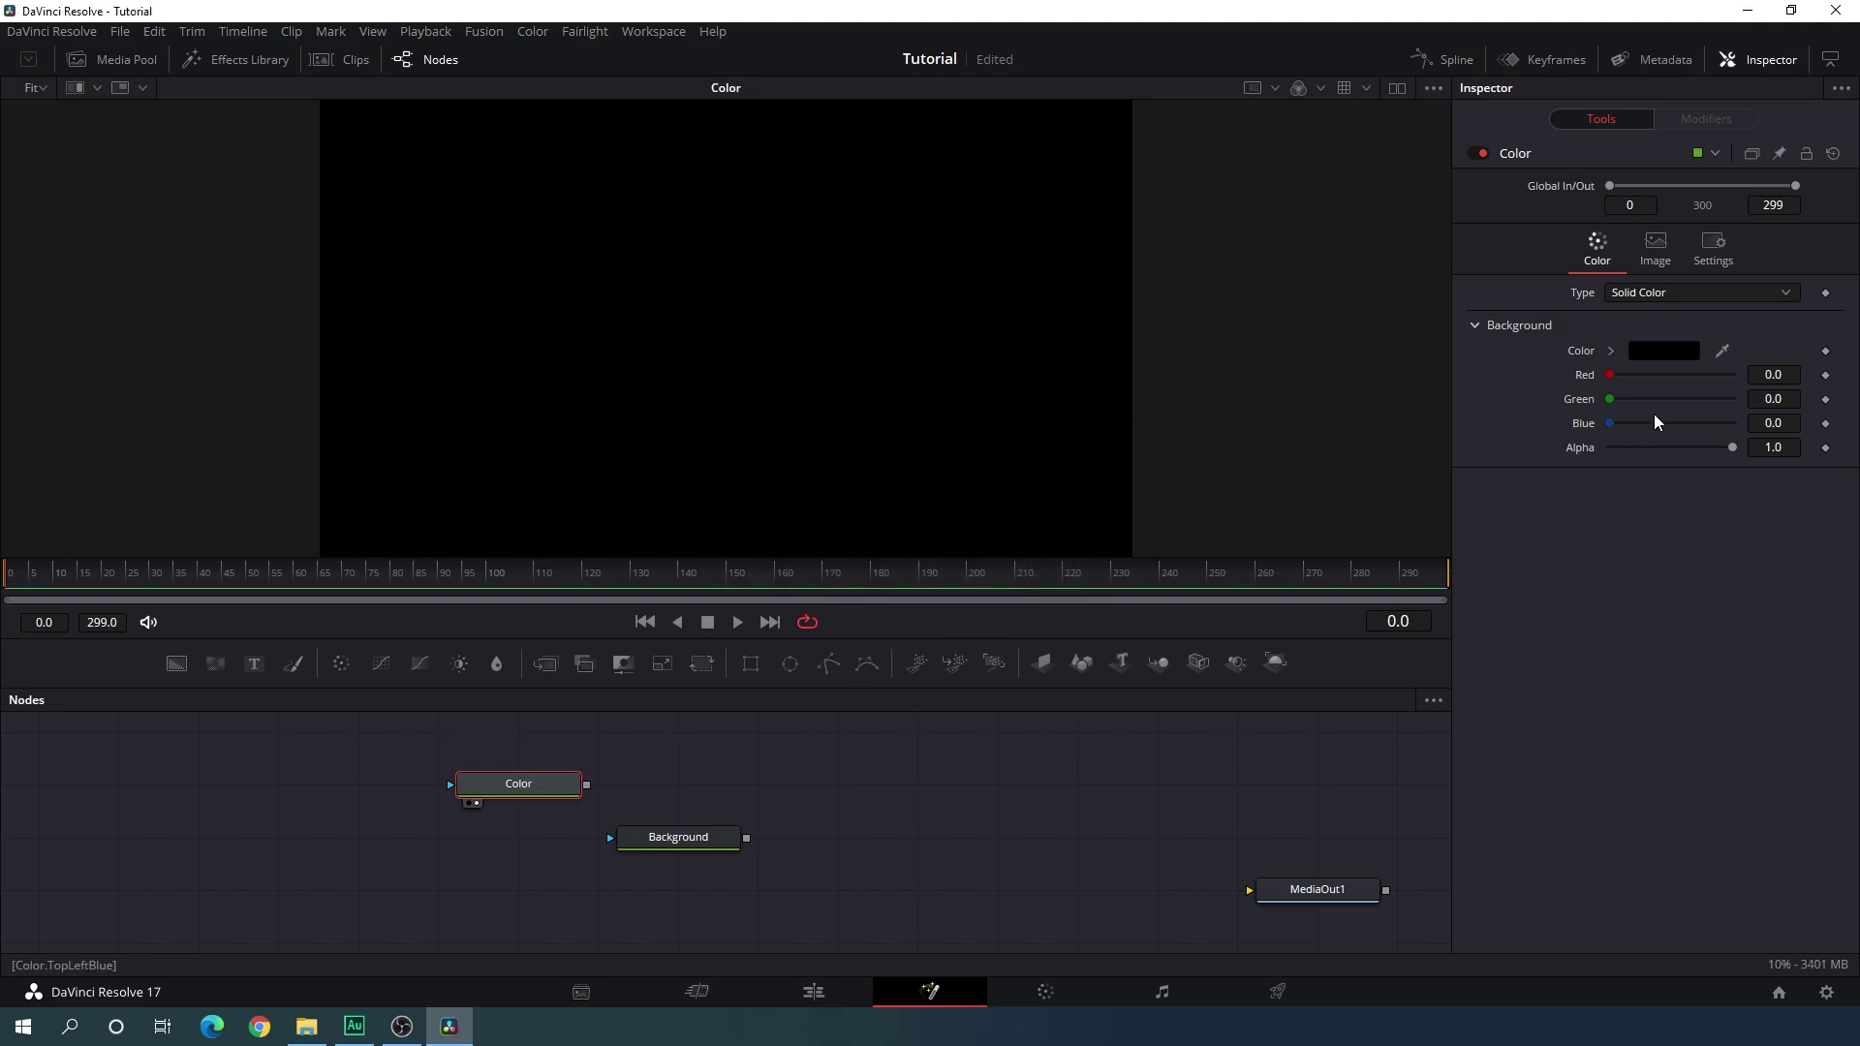
click(1647, 352)
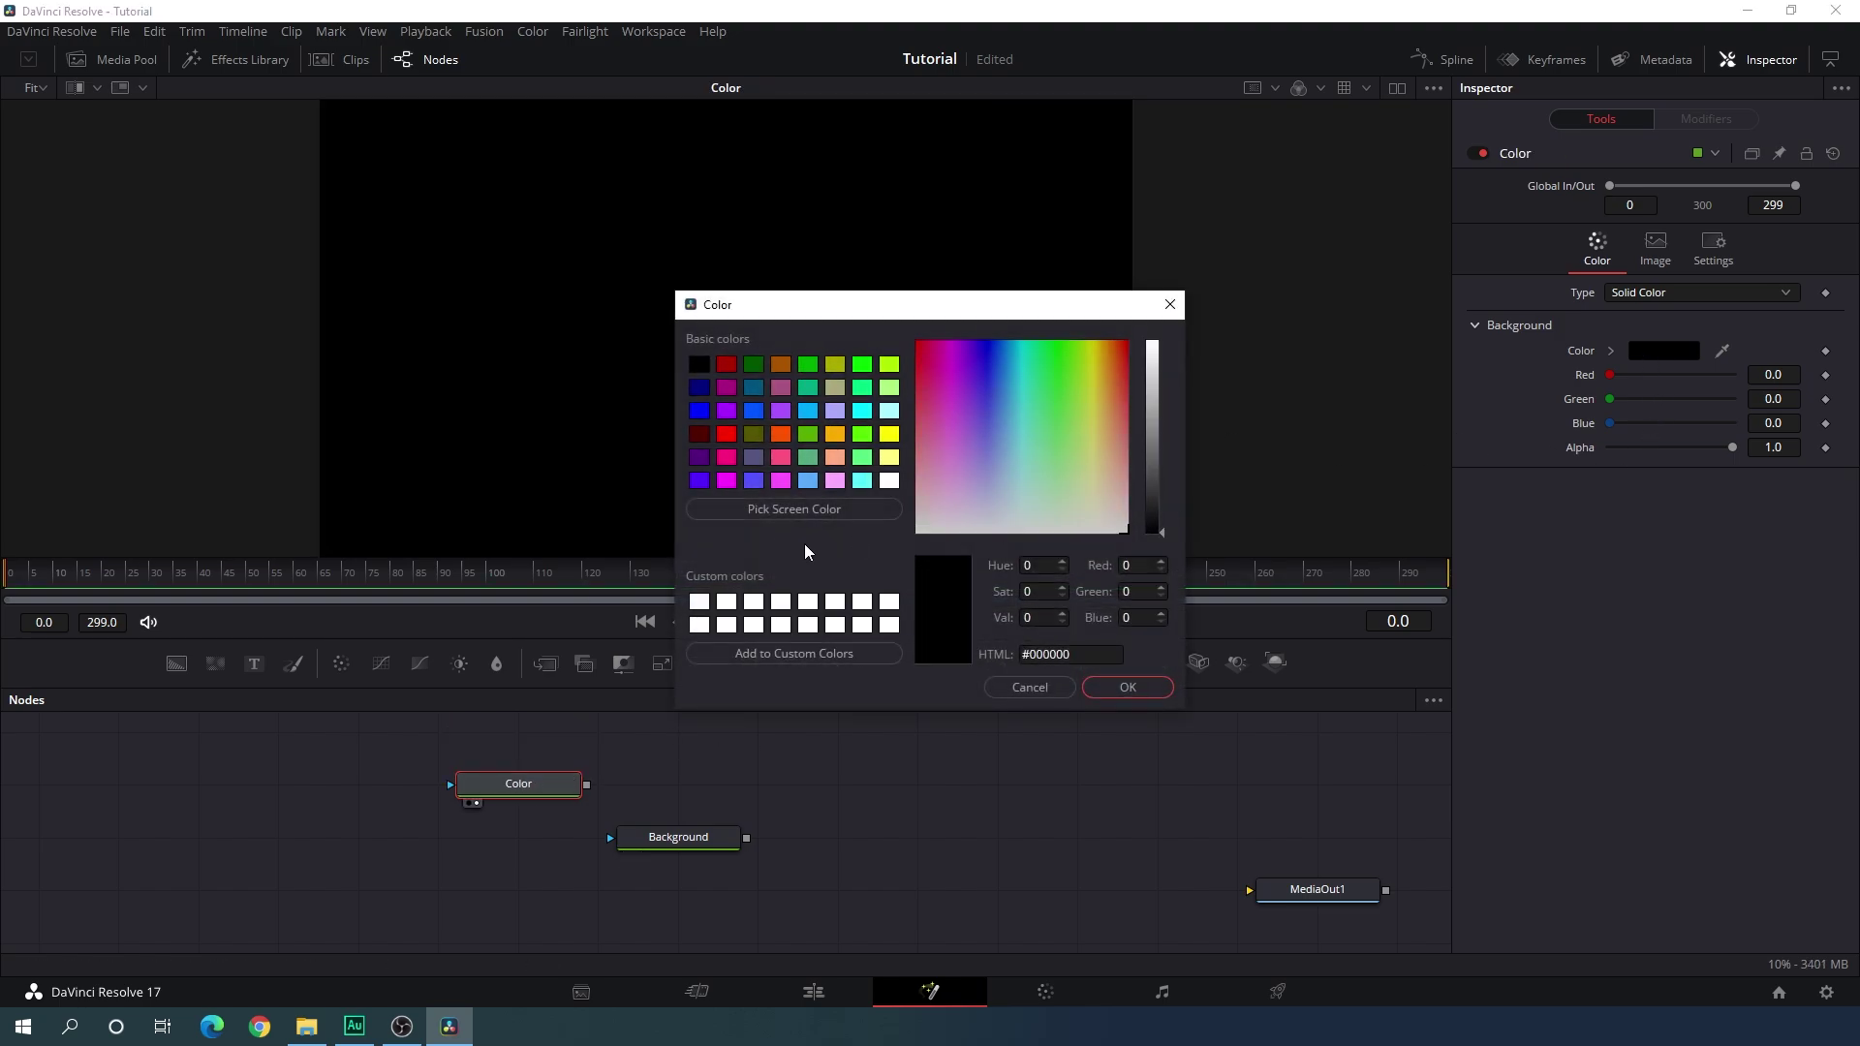
click(862, 481)
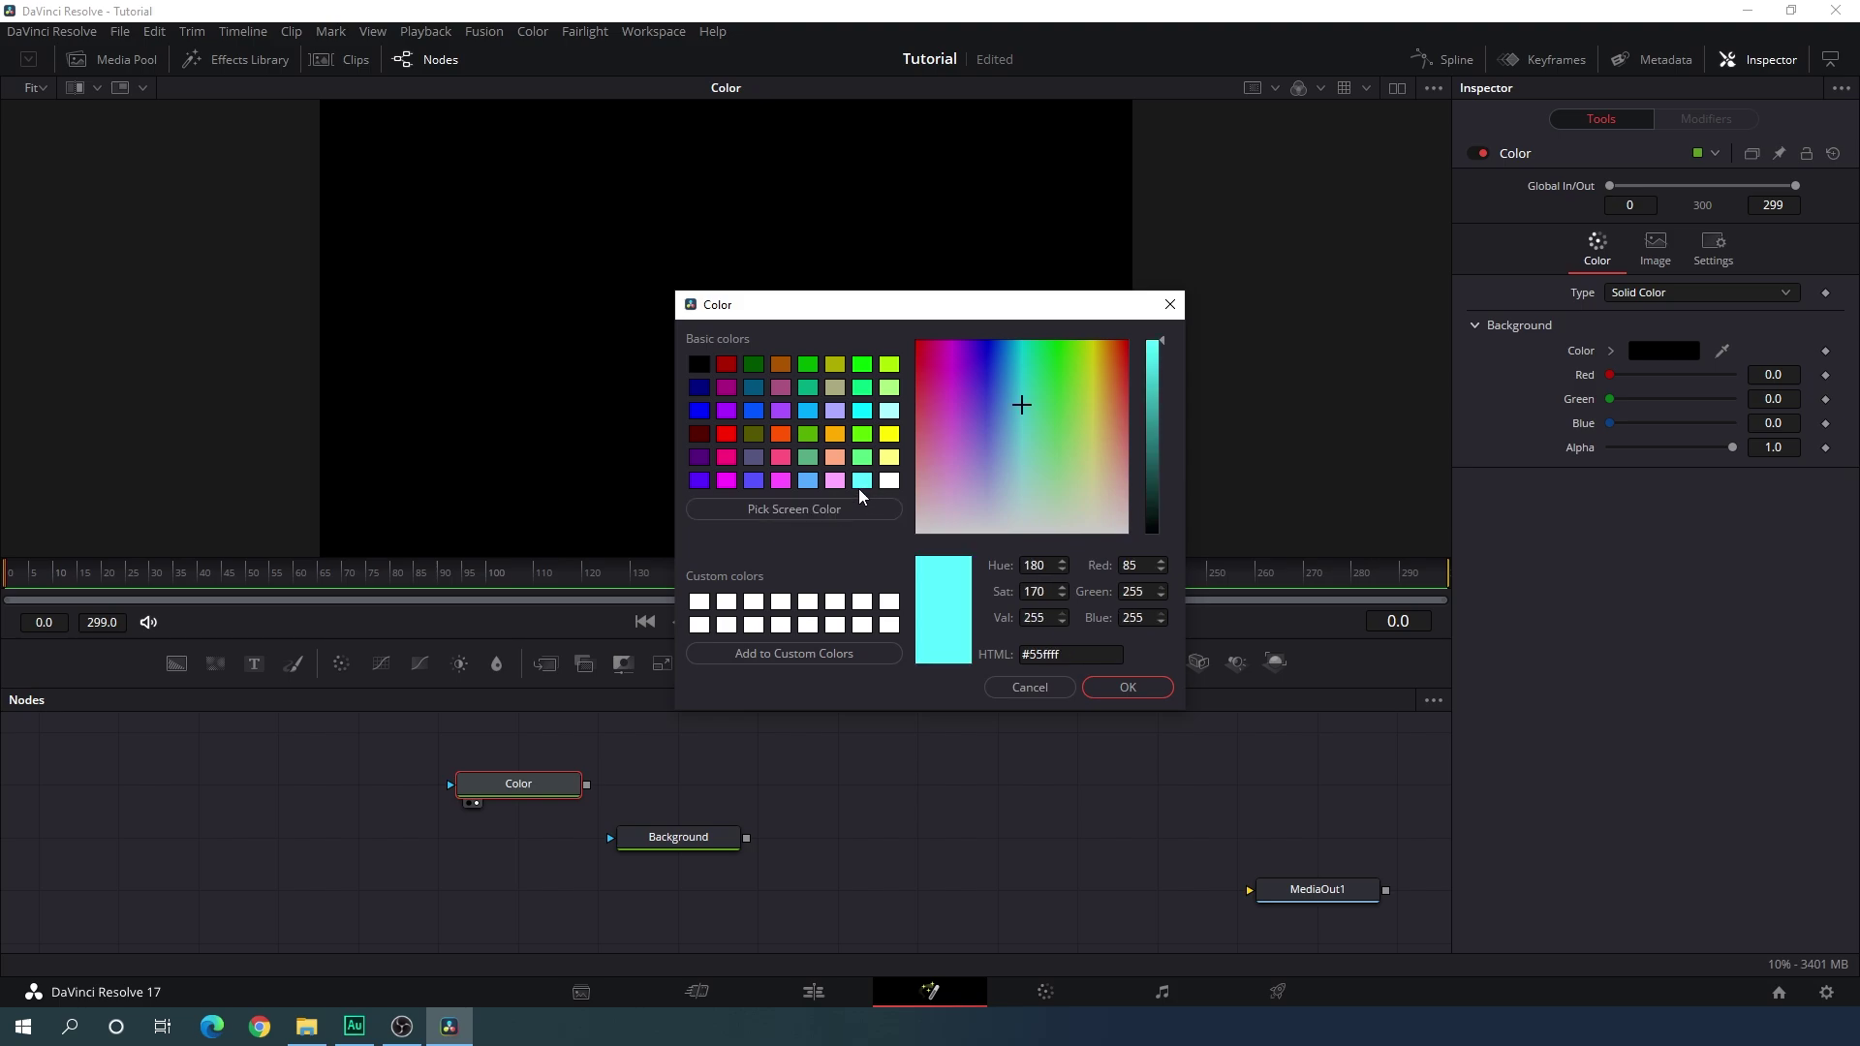
click(1117, 686)
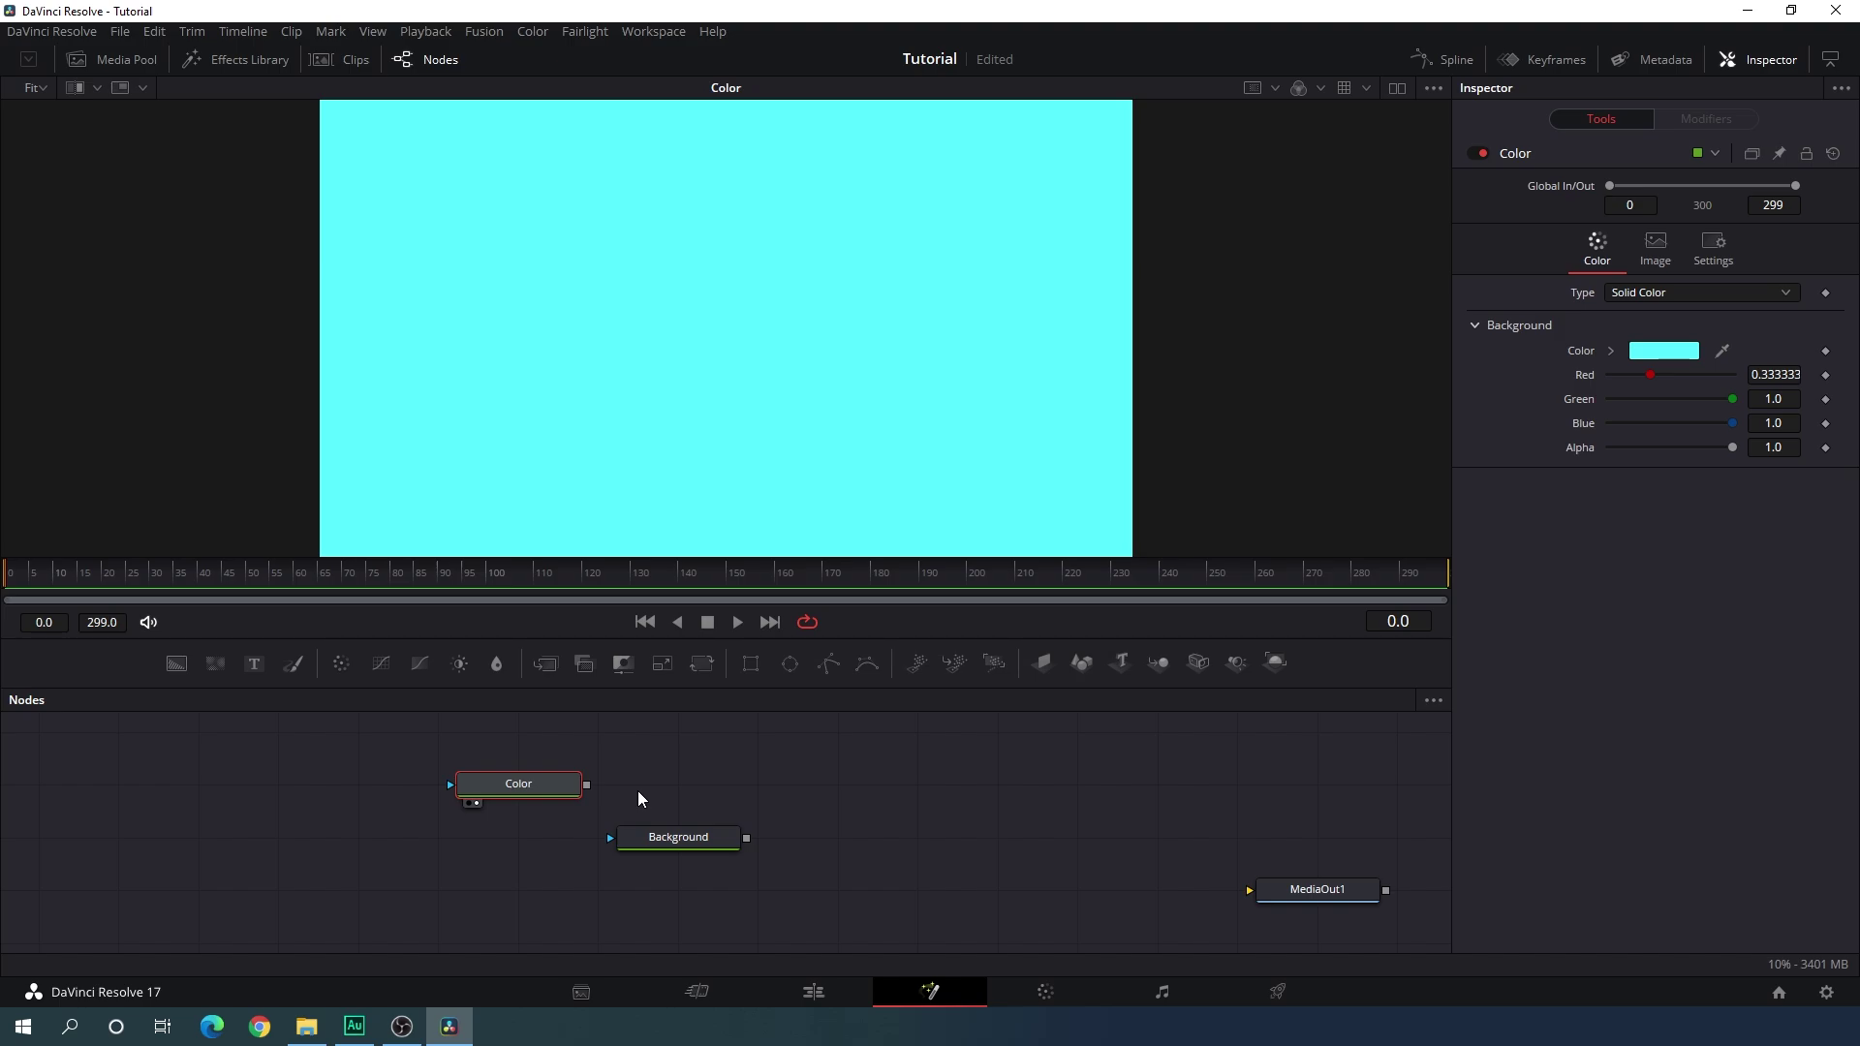
Add an Ellipse mask connected to the Color node and rename it Ellipse.
click(670, 786)
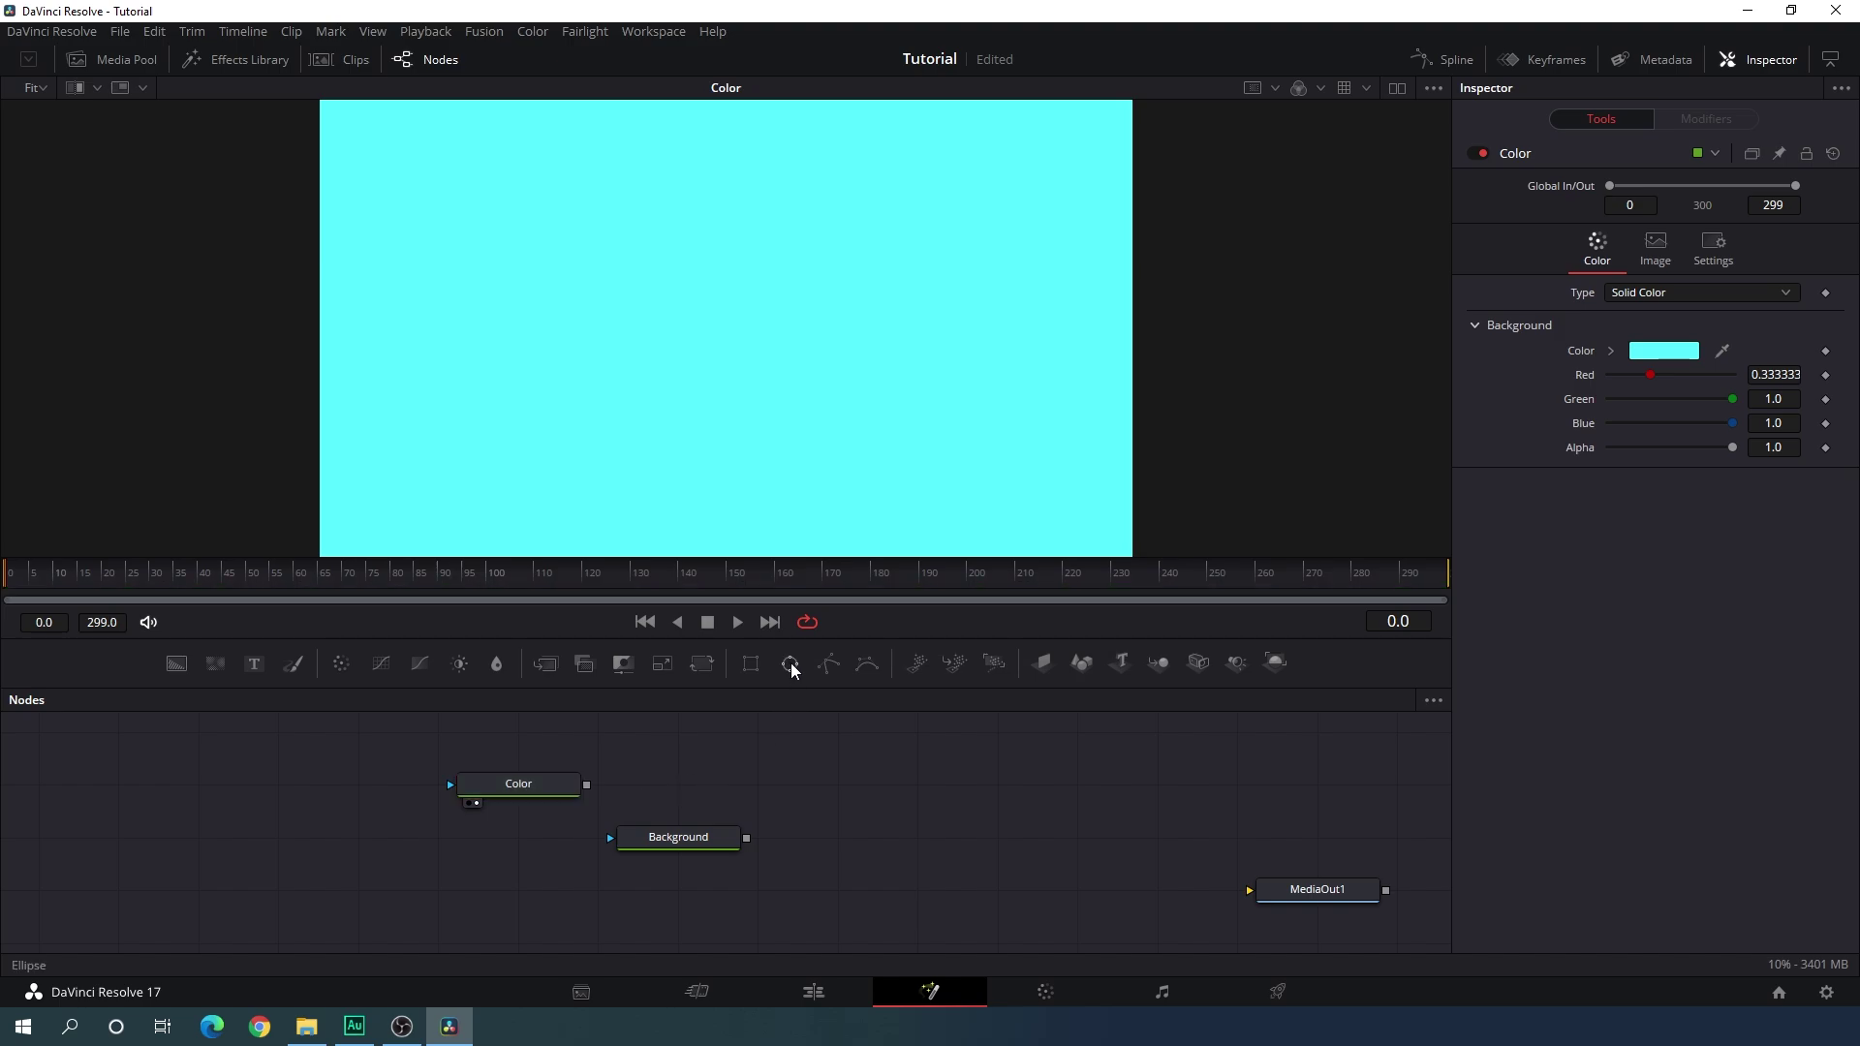
drag(790, 662, 542, 783)
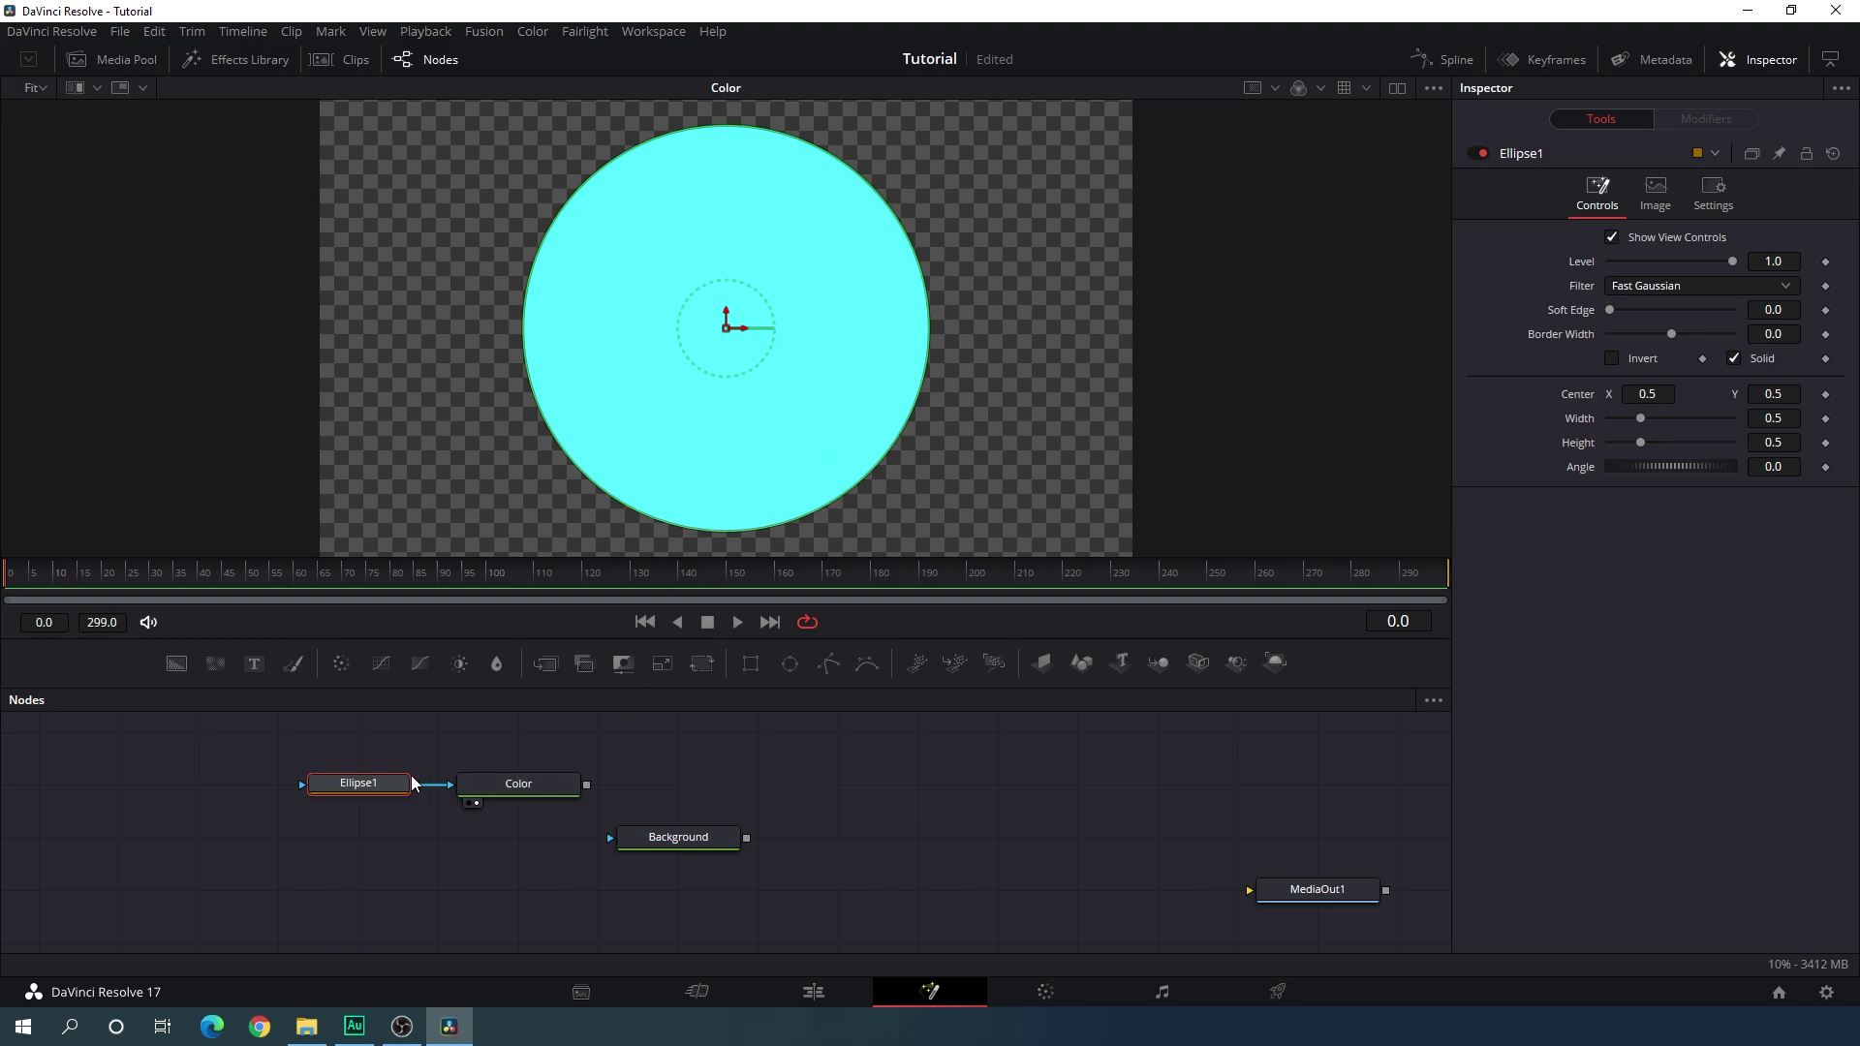
key(F2)
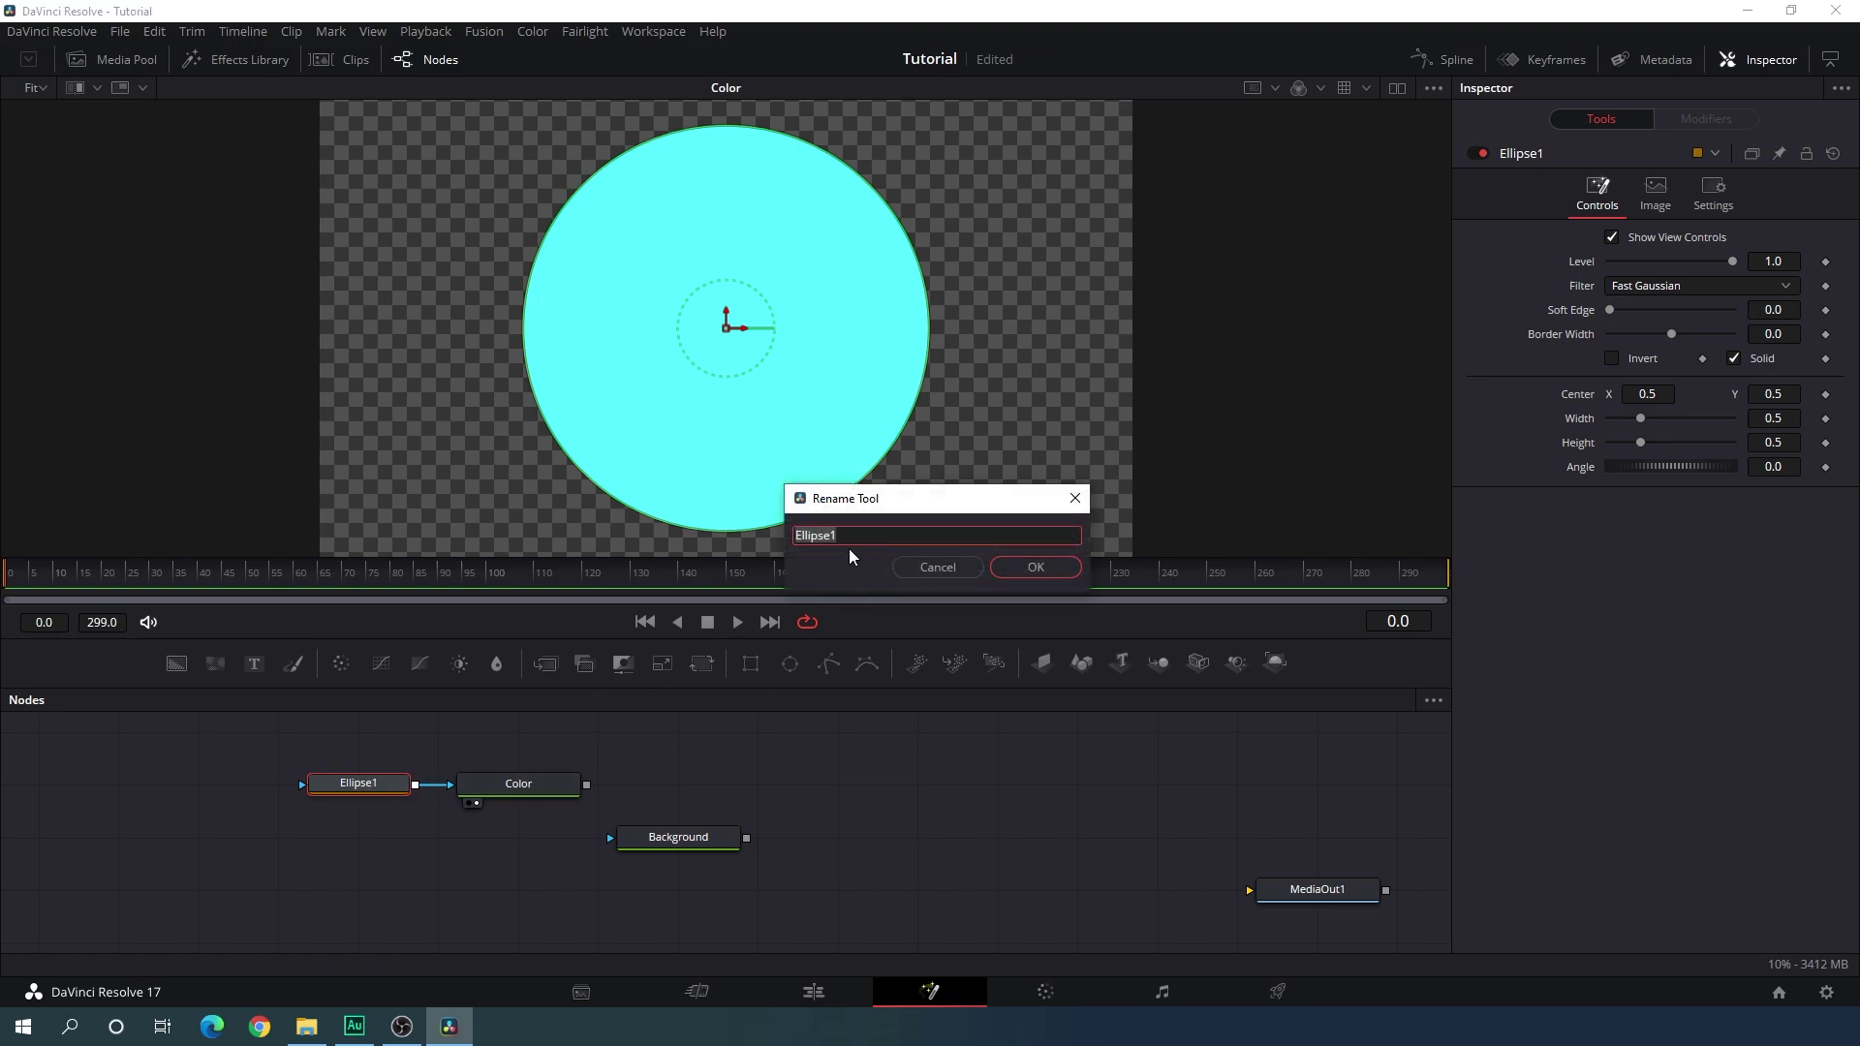
click(856, 536)
key(Return)
Shrink the ellipse to a width and height of about 0.26 and move its center to about X 0.25, Y 0.30.
drag(870, 473, 814, 393)
drag(727, 329, 526, 420)
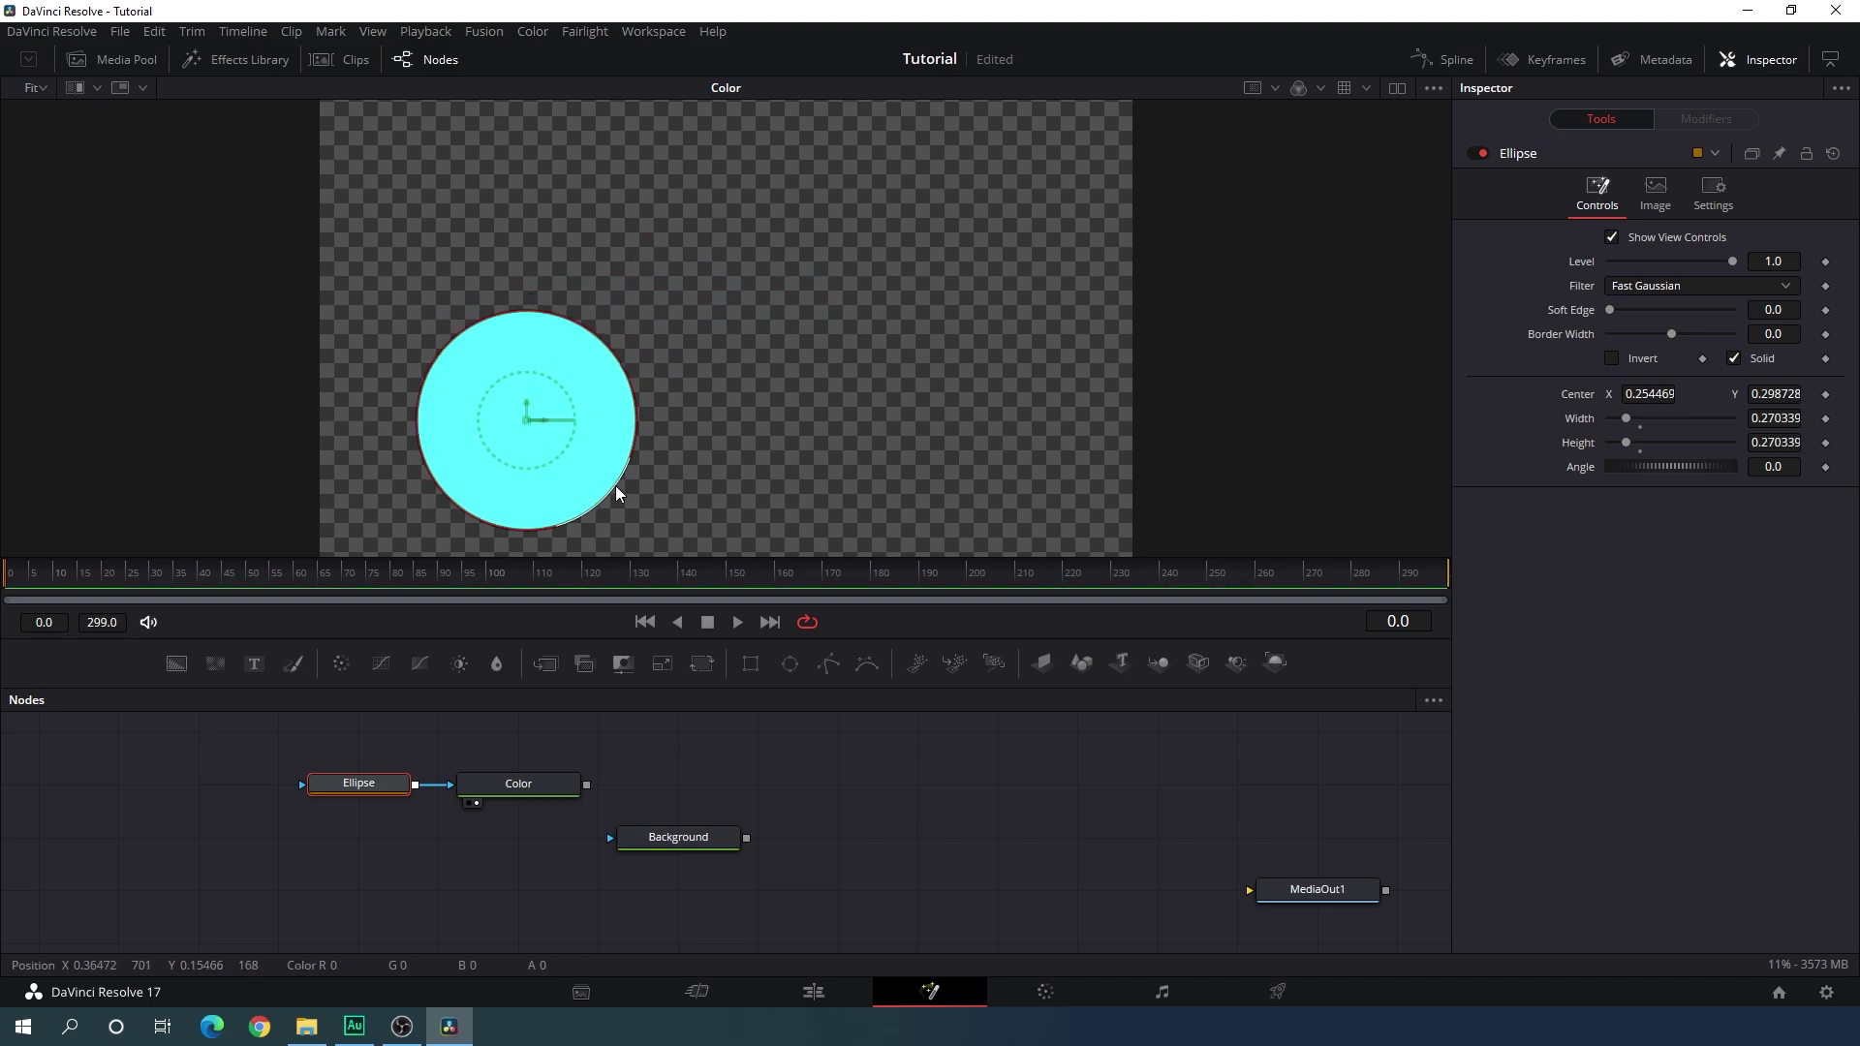
drag(614, 494, 612, 490)
drag(528, 419, 525, 419)
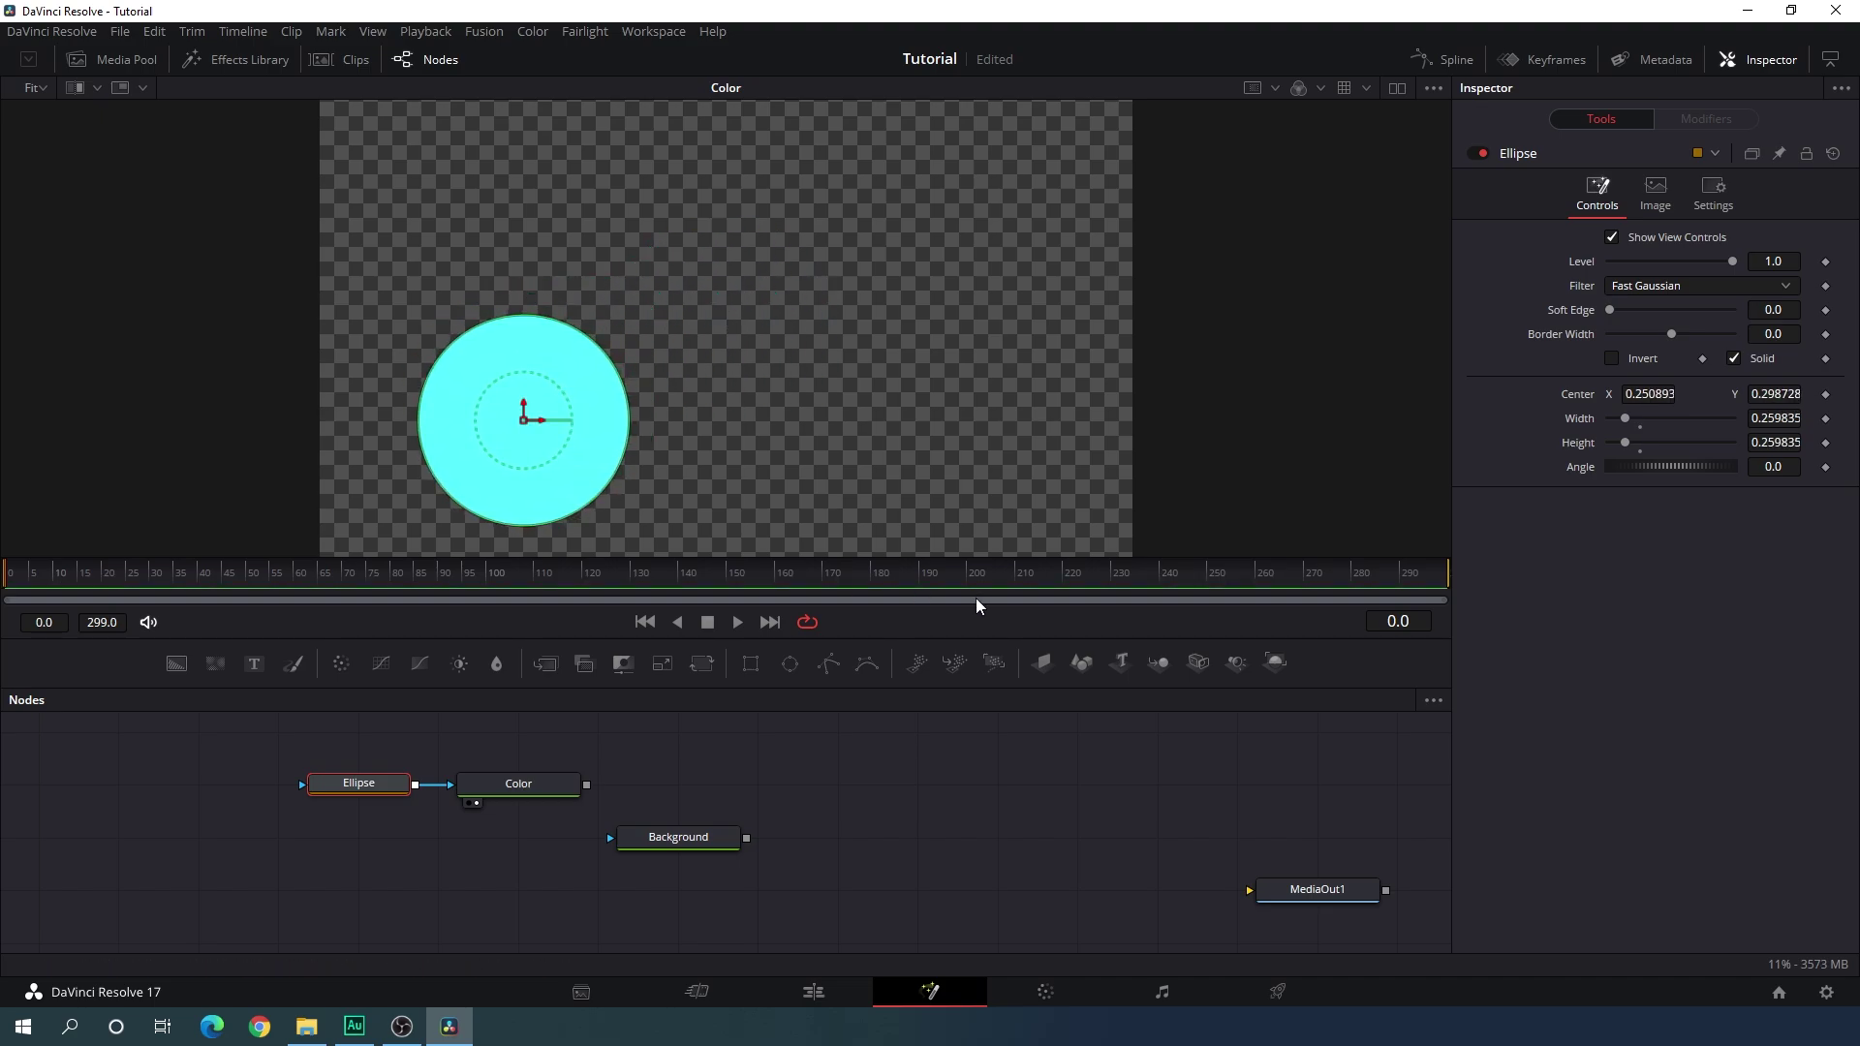
click(735, 761)
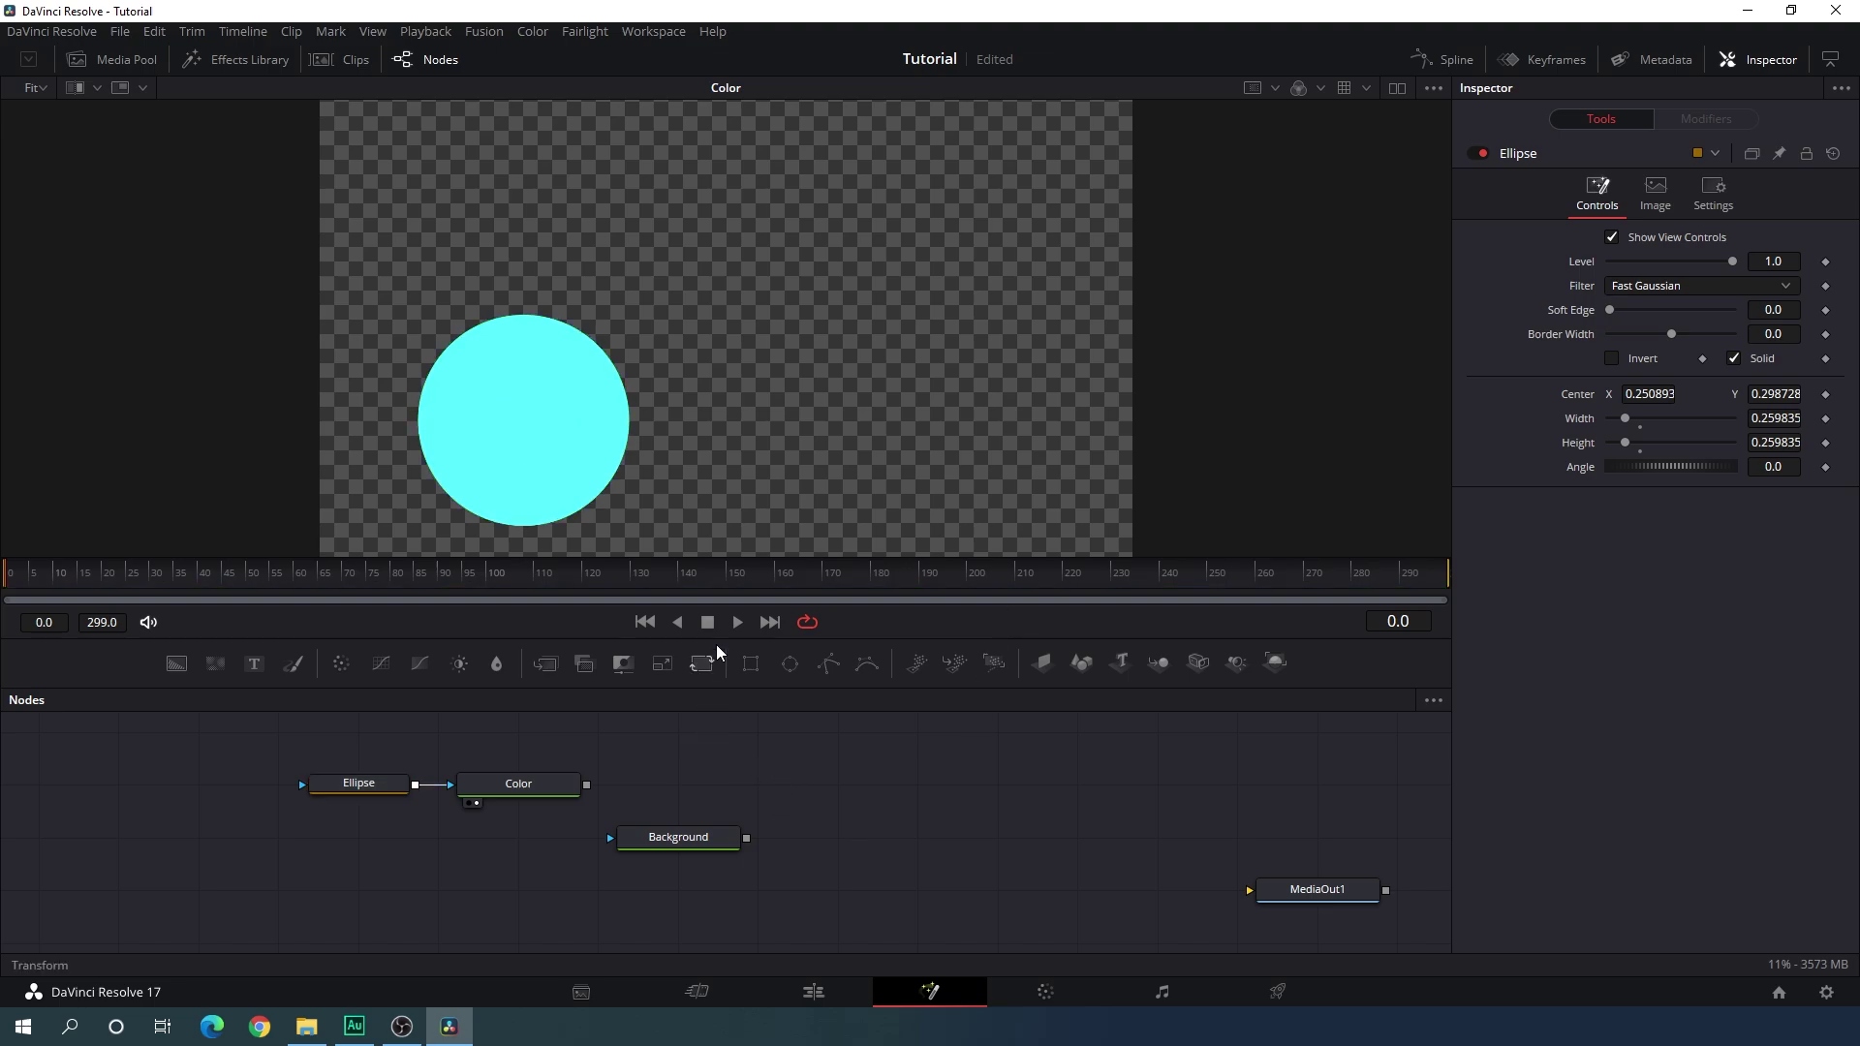
Add a Transform node after the Color node and show it in the viewer.
click(528, 785)
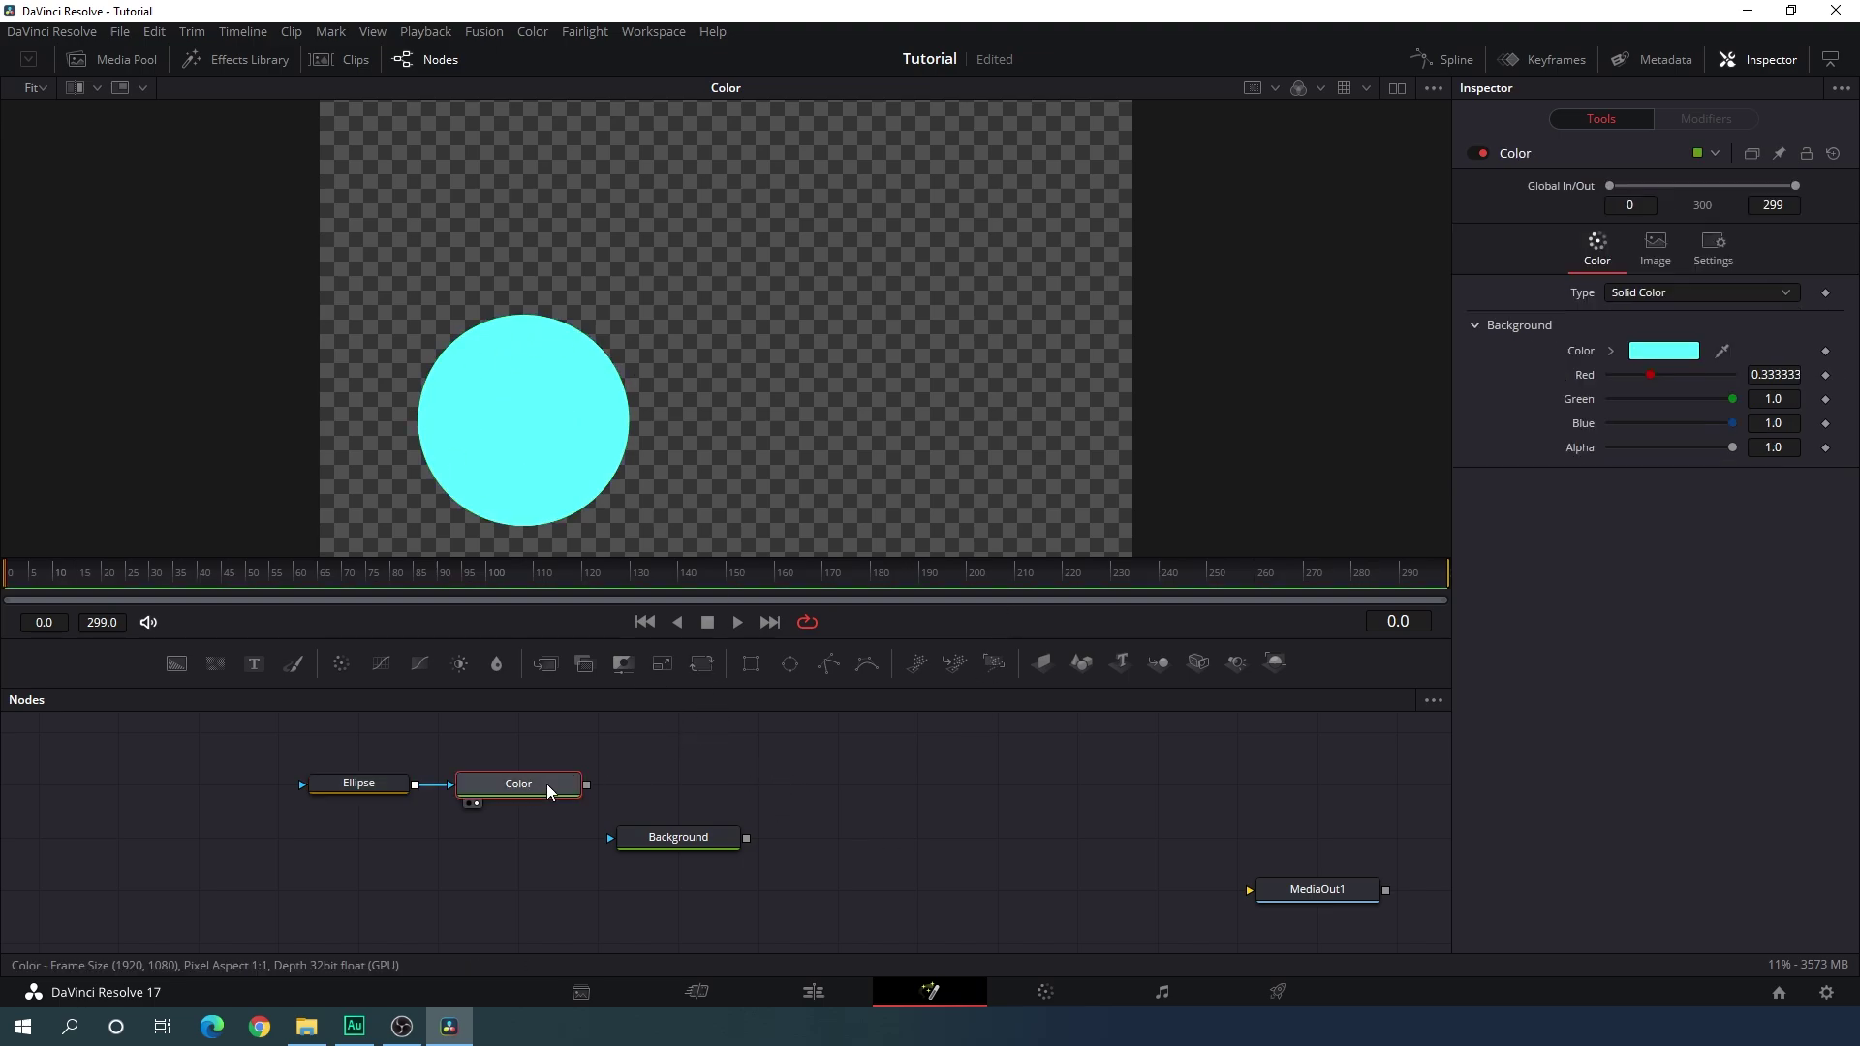
click(703, 664)
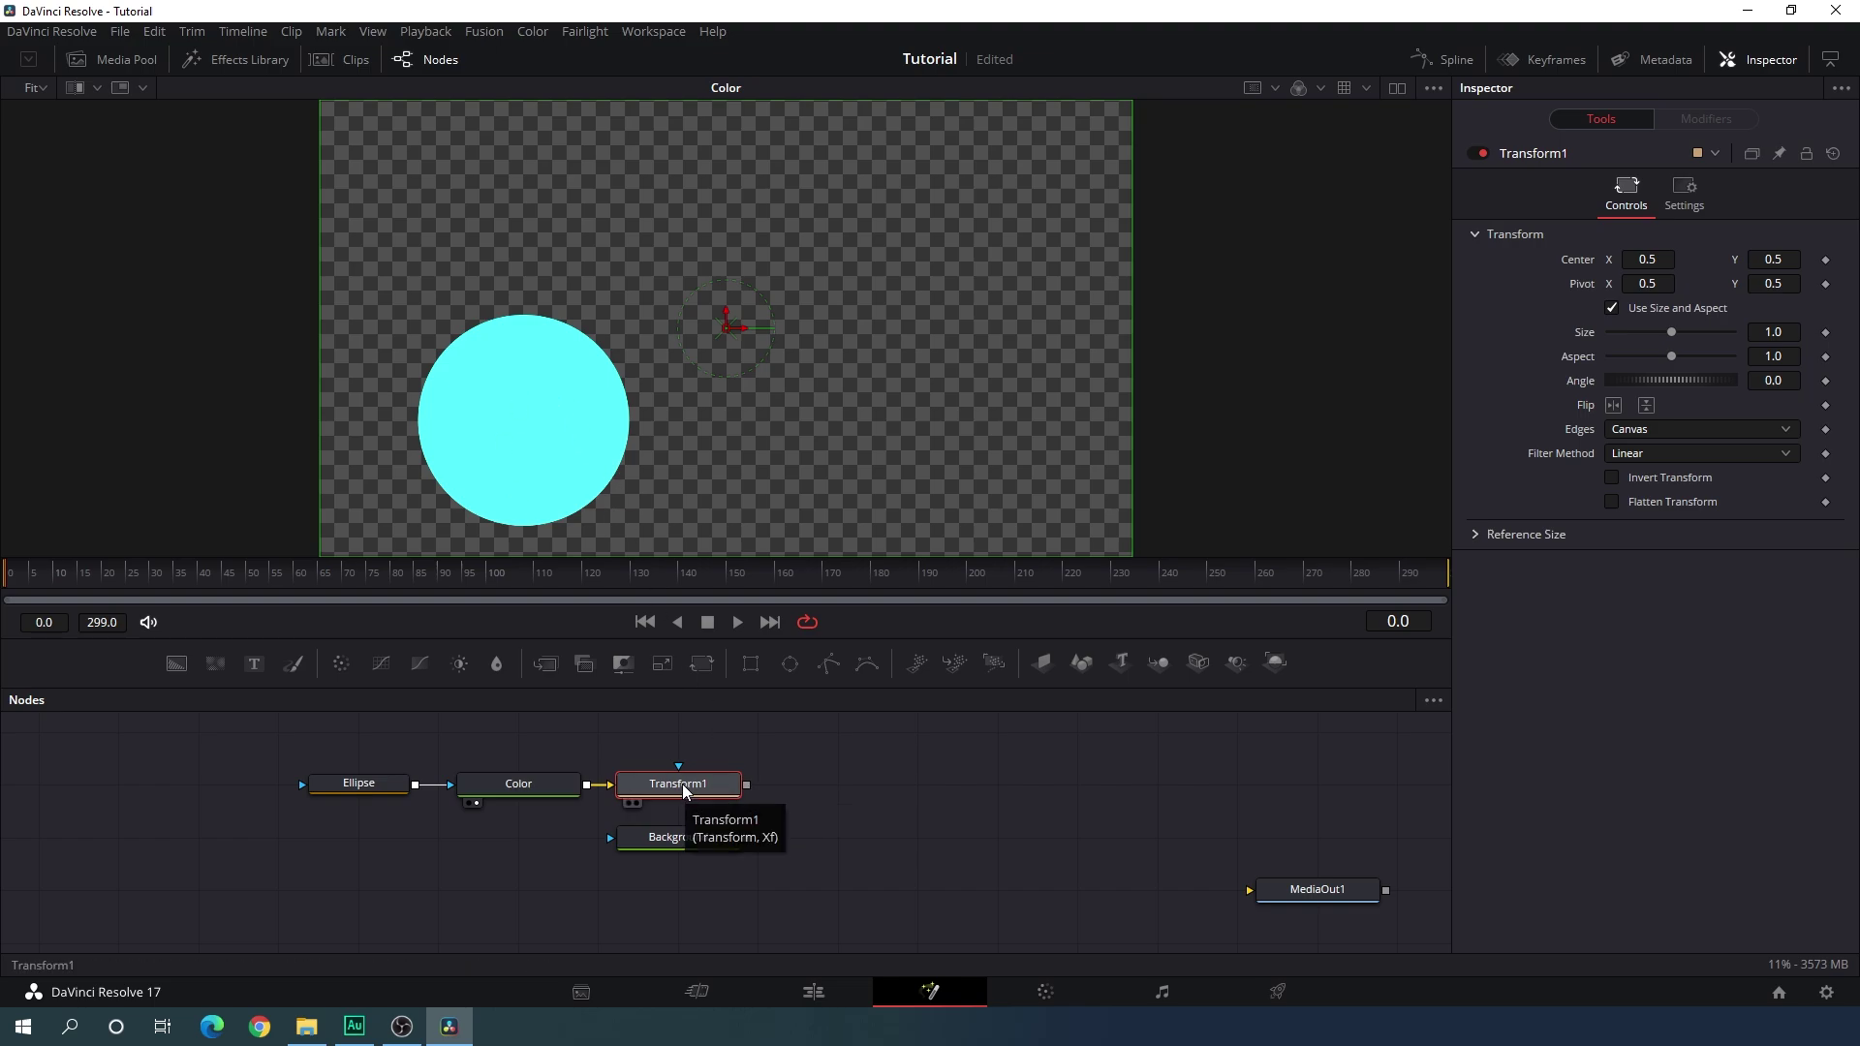
drag(696, 794, 760, 378)
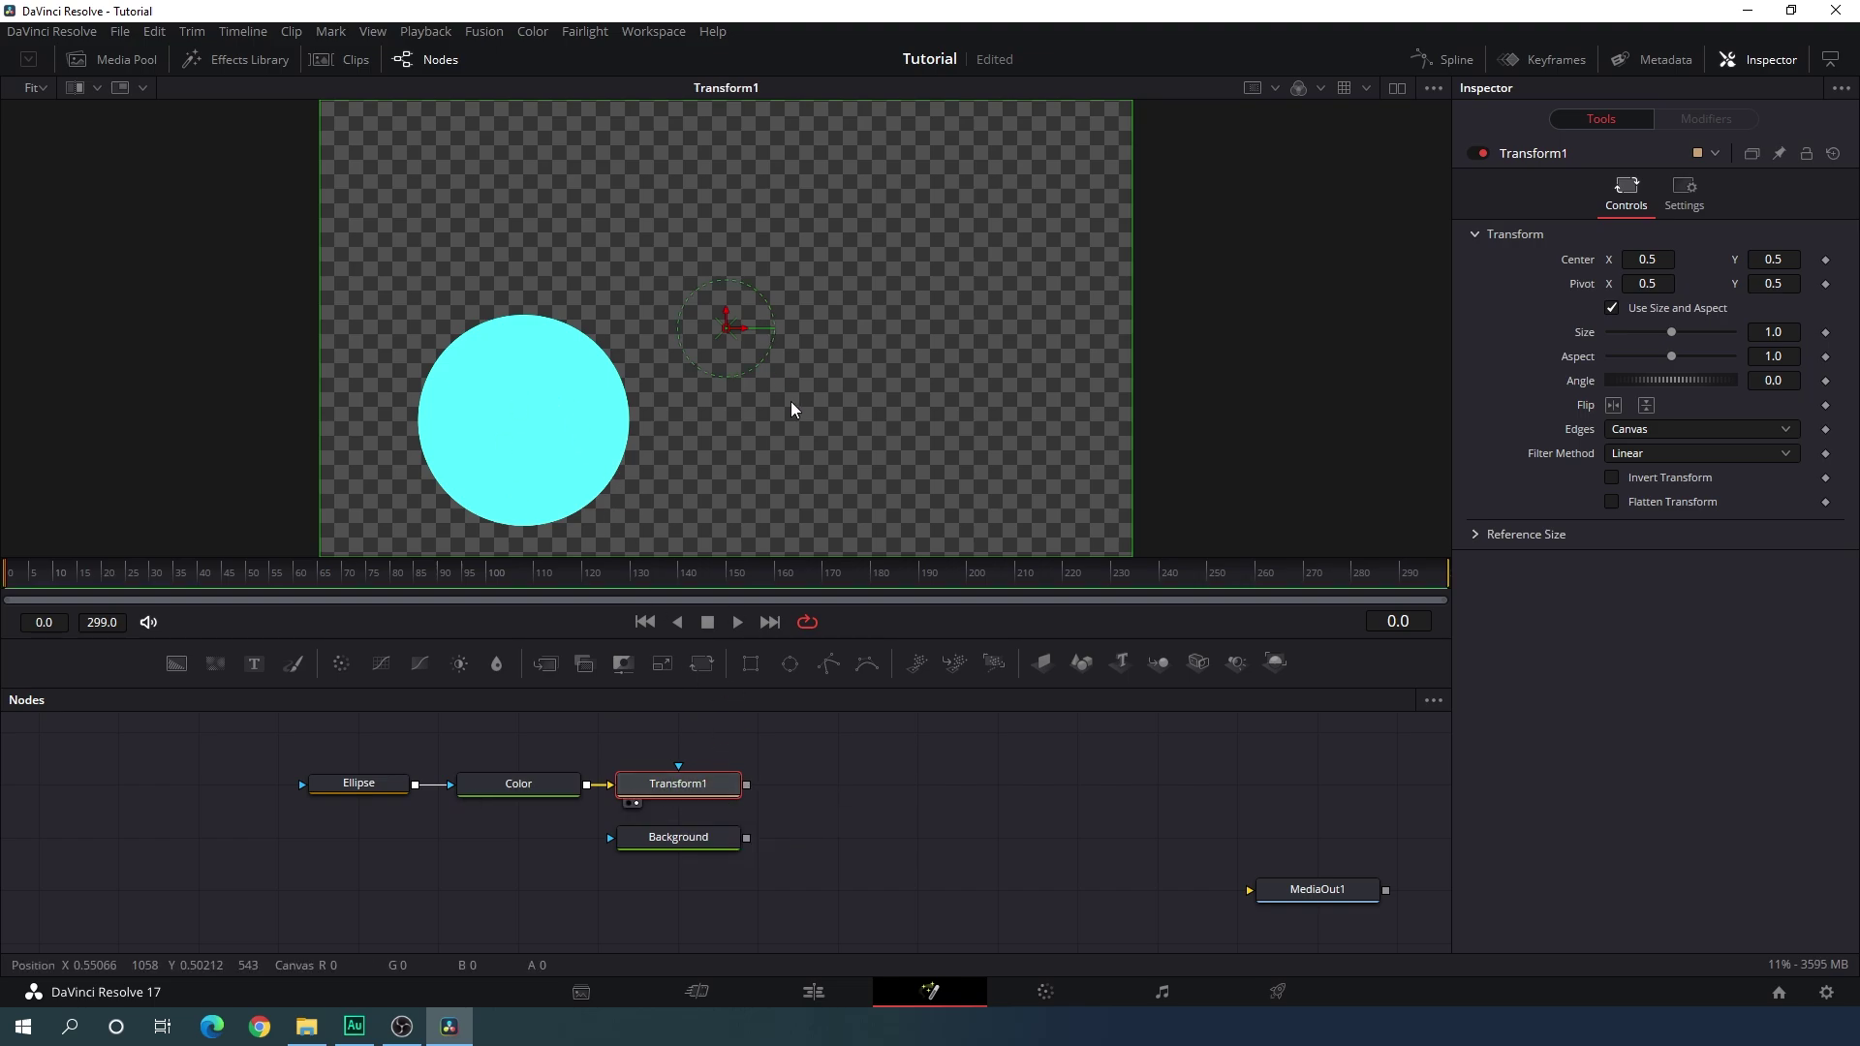
Rename the Transform1 node as Transform.
key(F2)
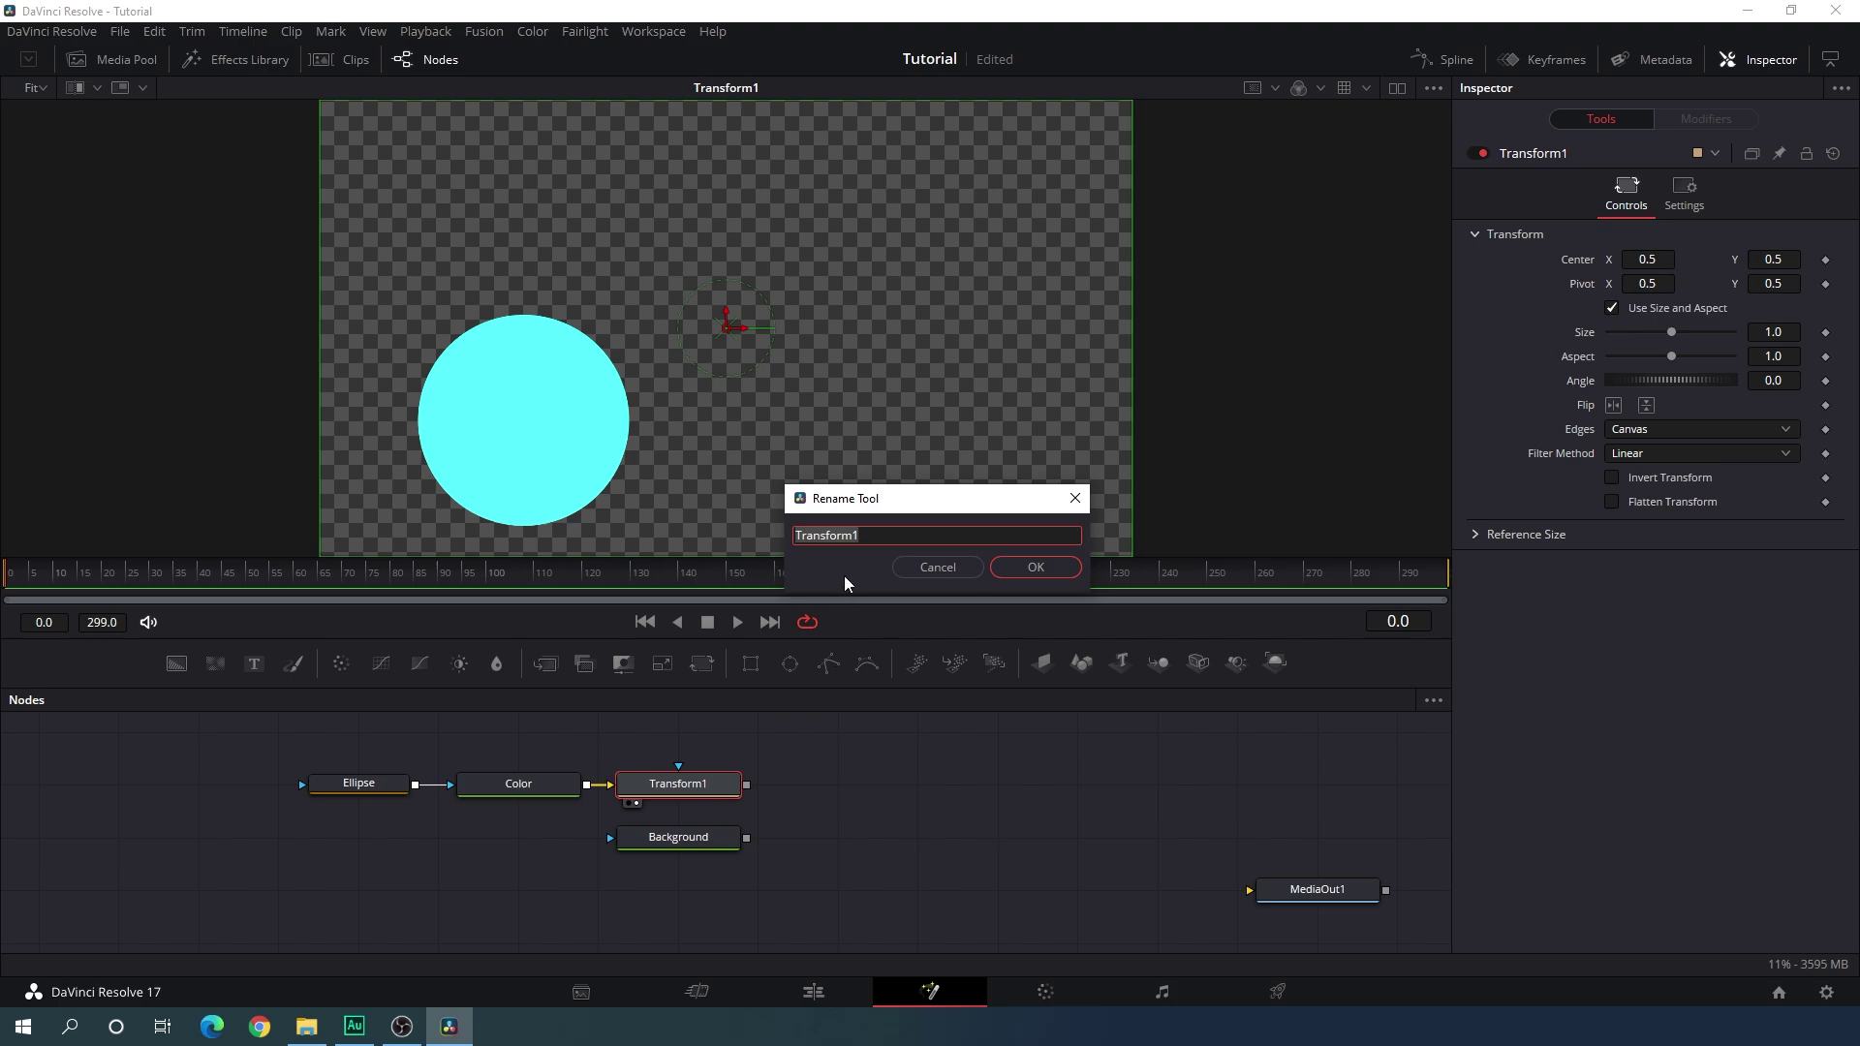
click(882, 535)
key(BackSpace)
key(Return)
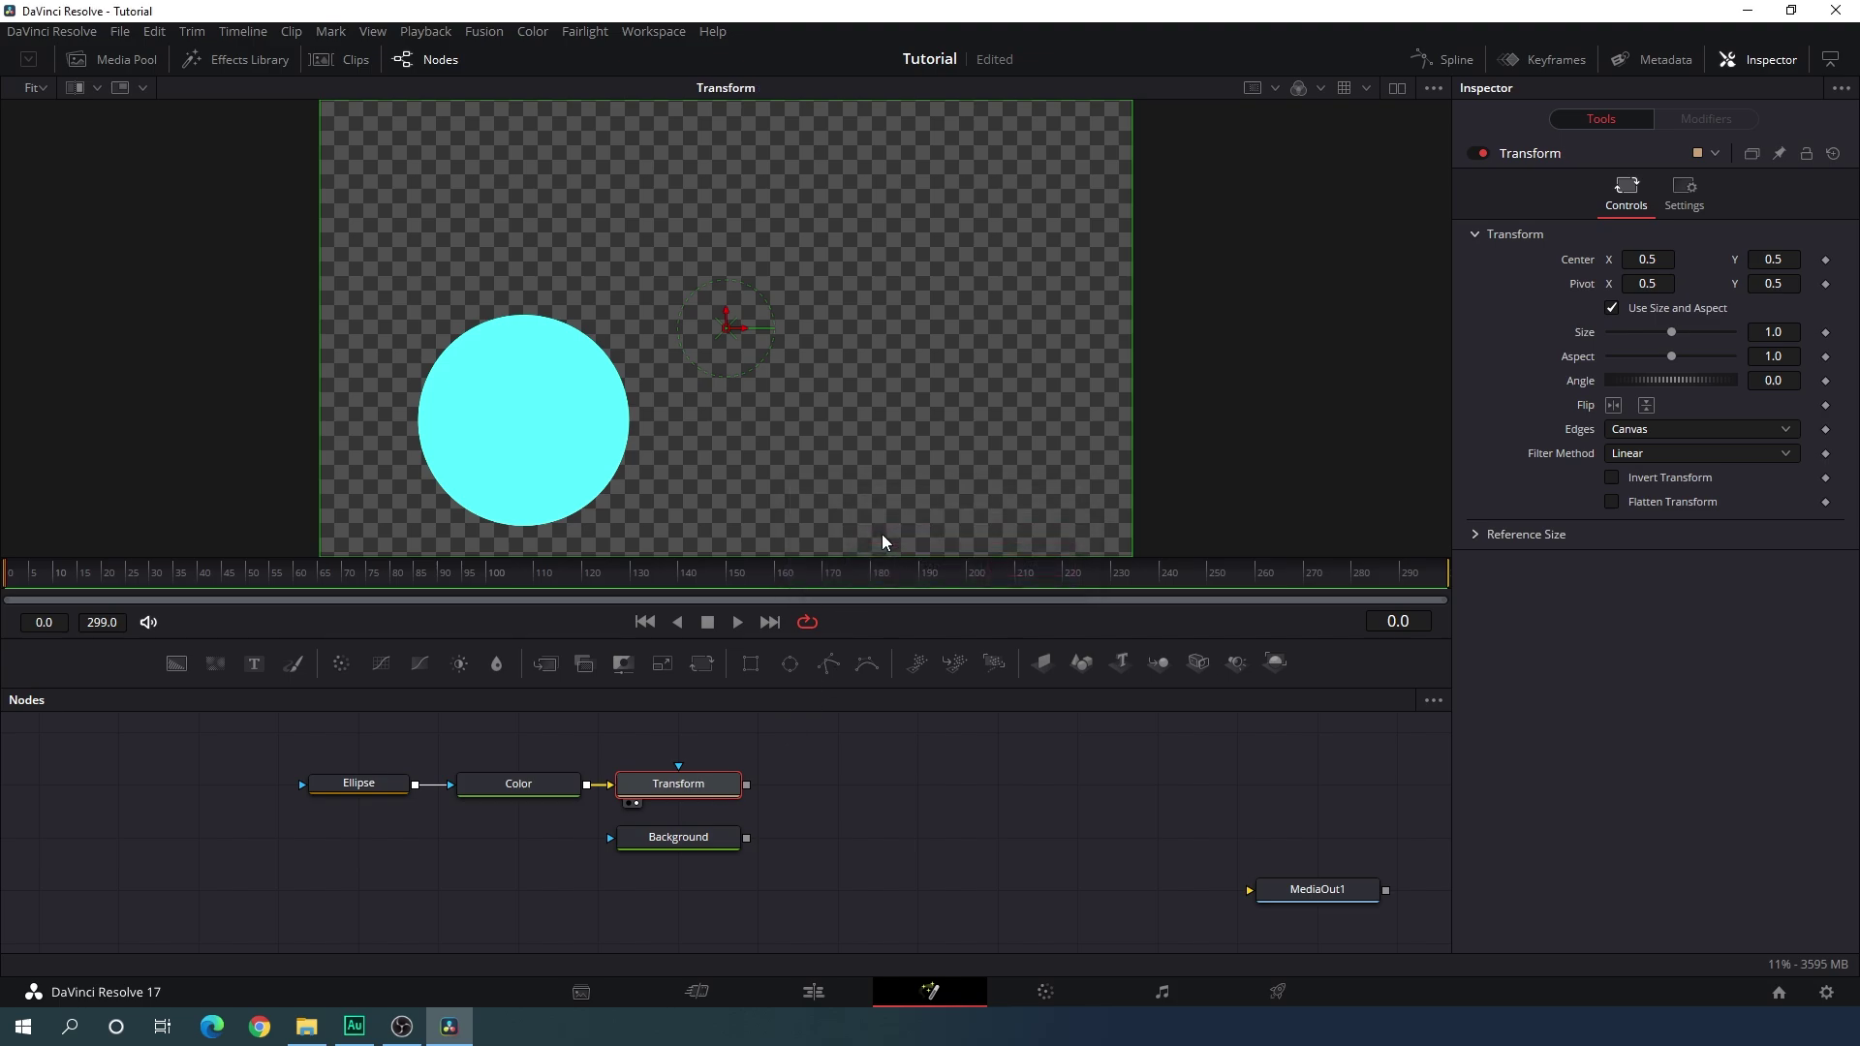
click(784, 787)
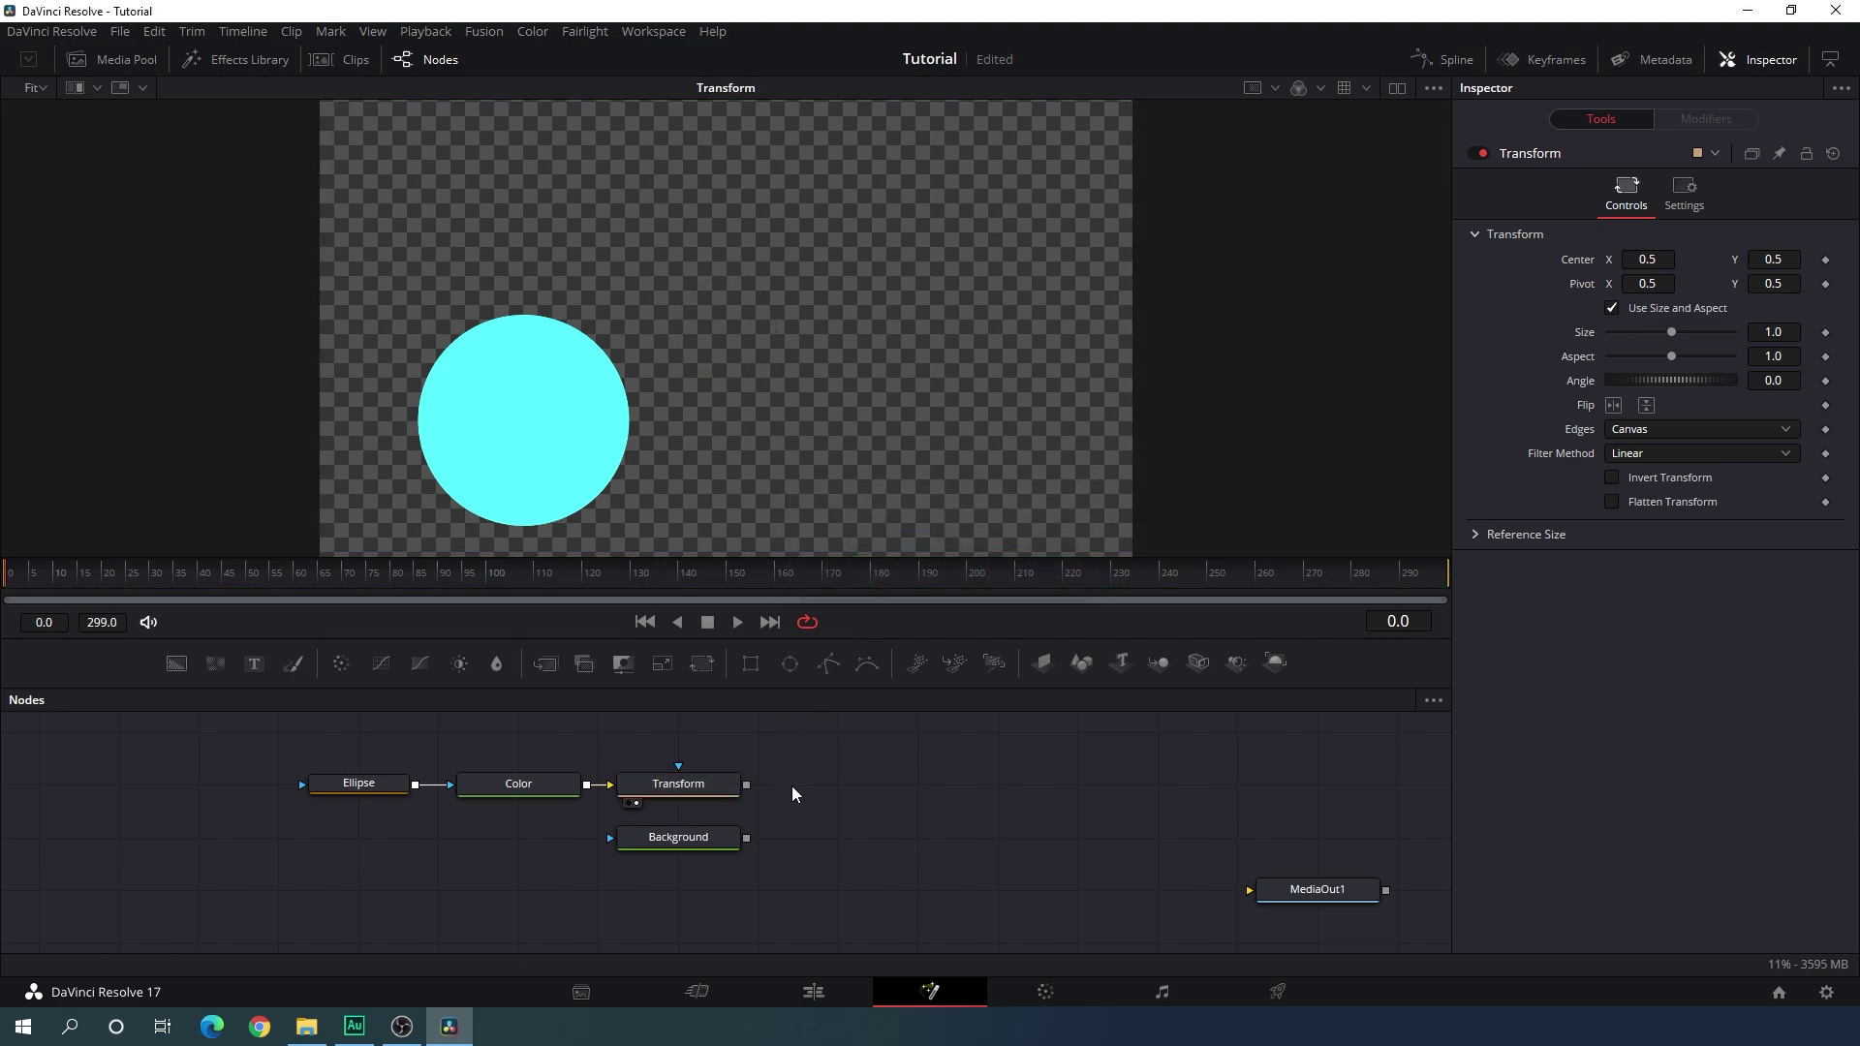
Animate the Transform node's Center with a first keyframe at frame 60, keeping X 0.5 and Y 0.5.
click(220, 571)
drag(221, 571, 297, 585)
click(688, 783)
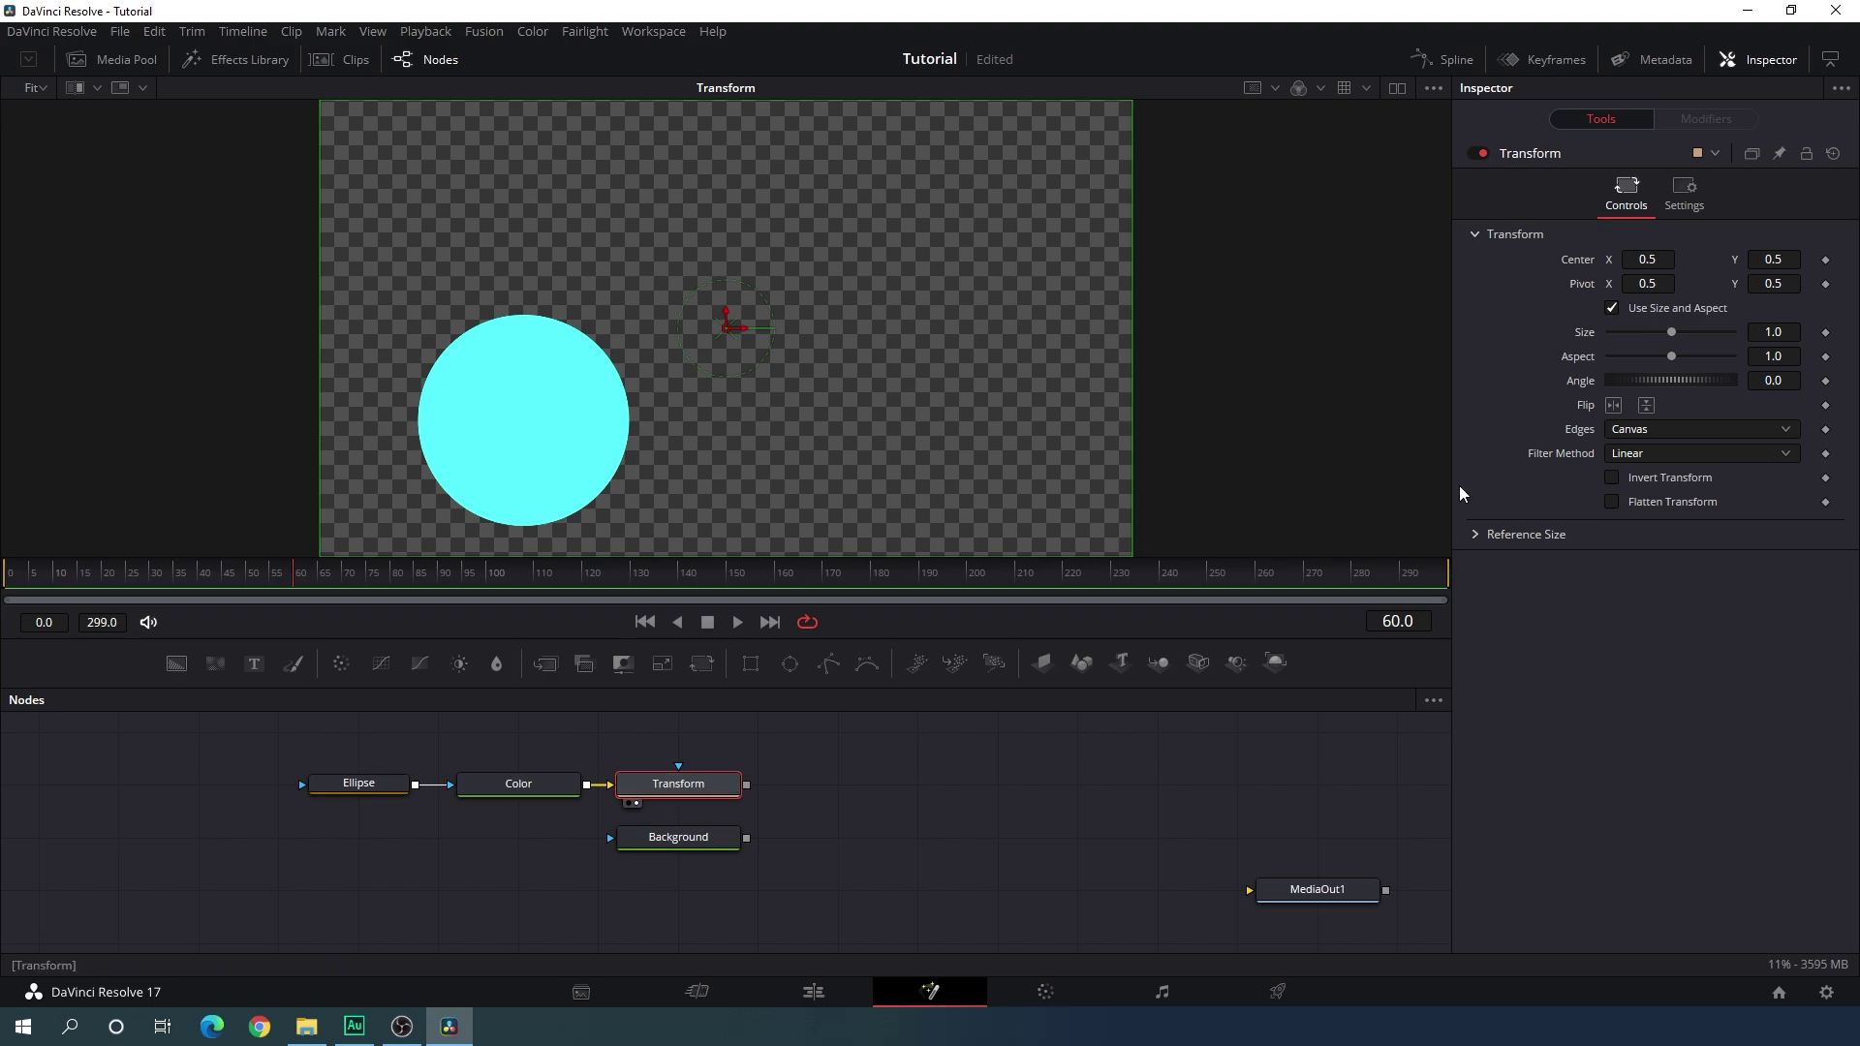
right_click(1572, 258)
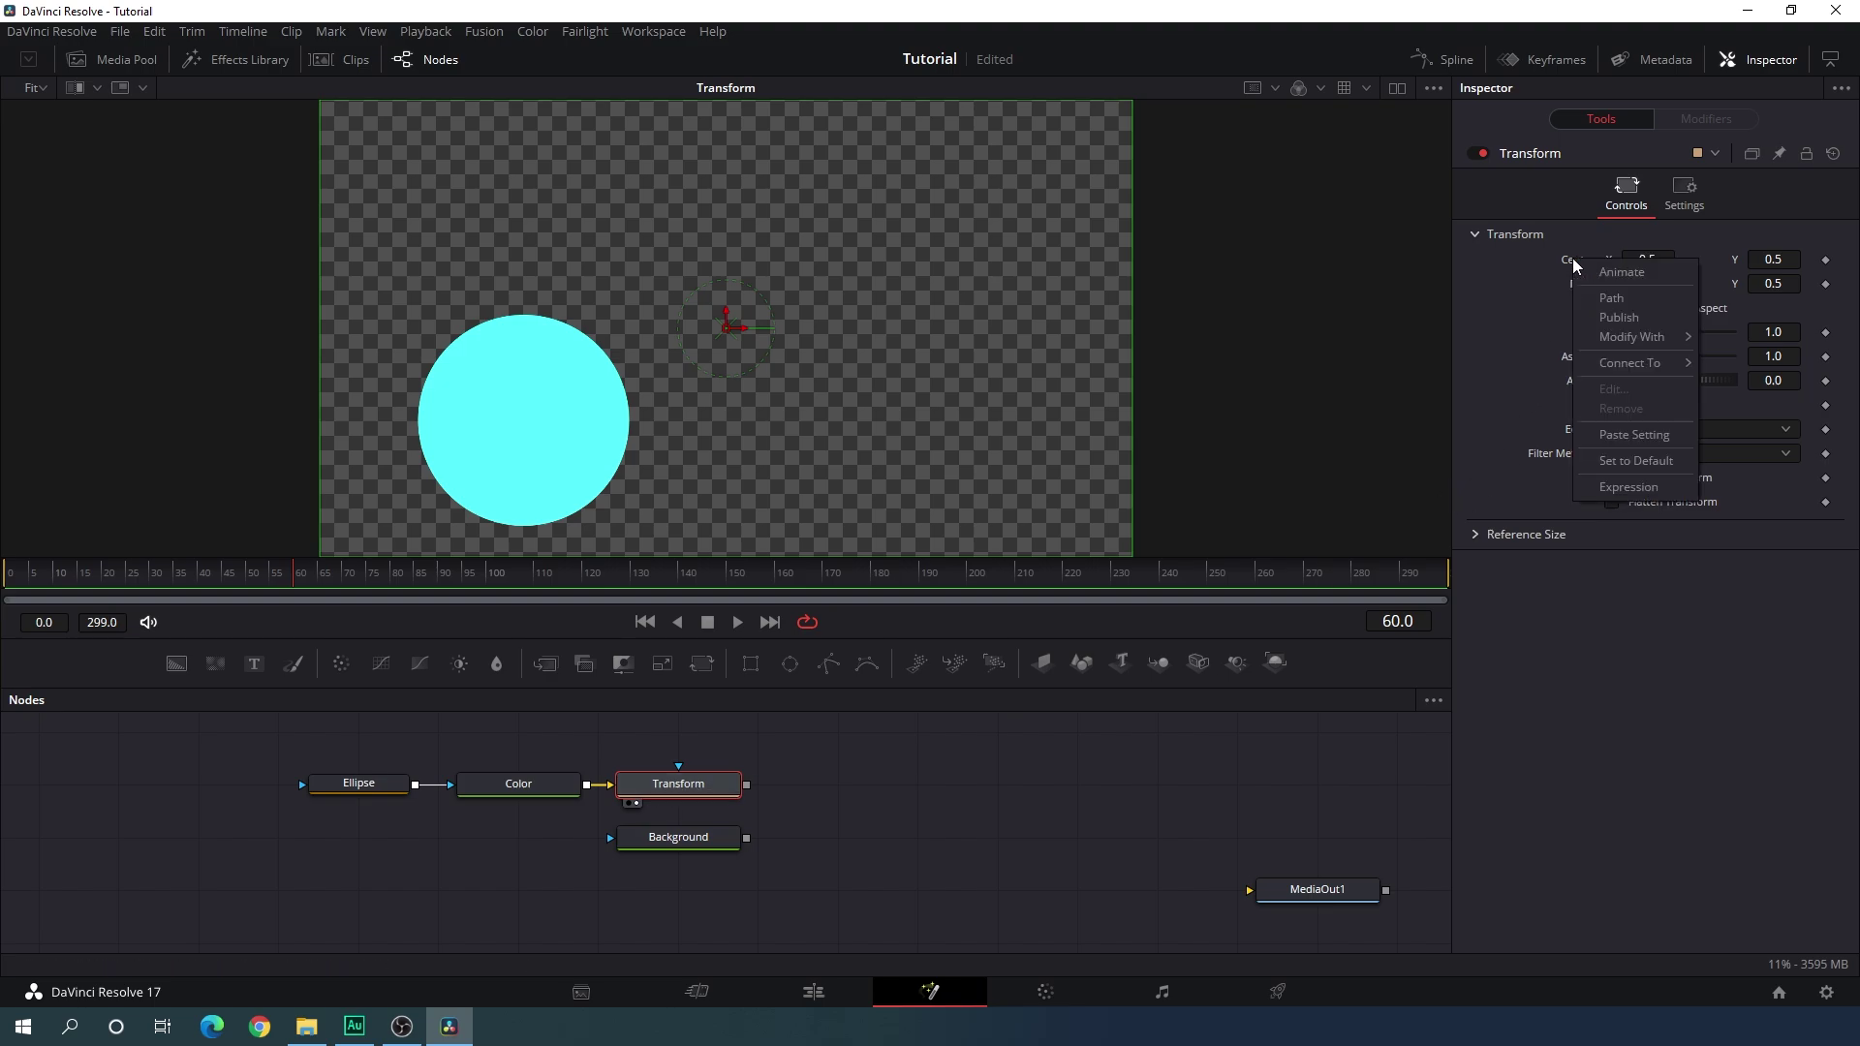
click(1598, 281)
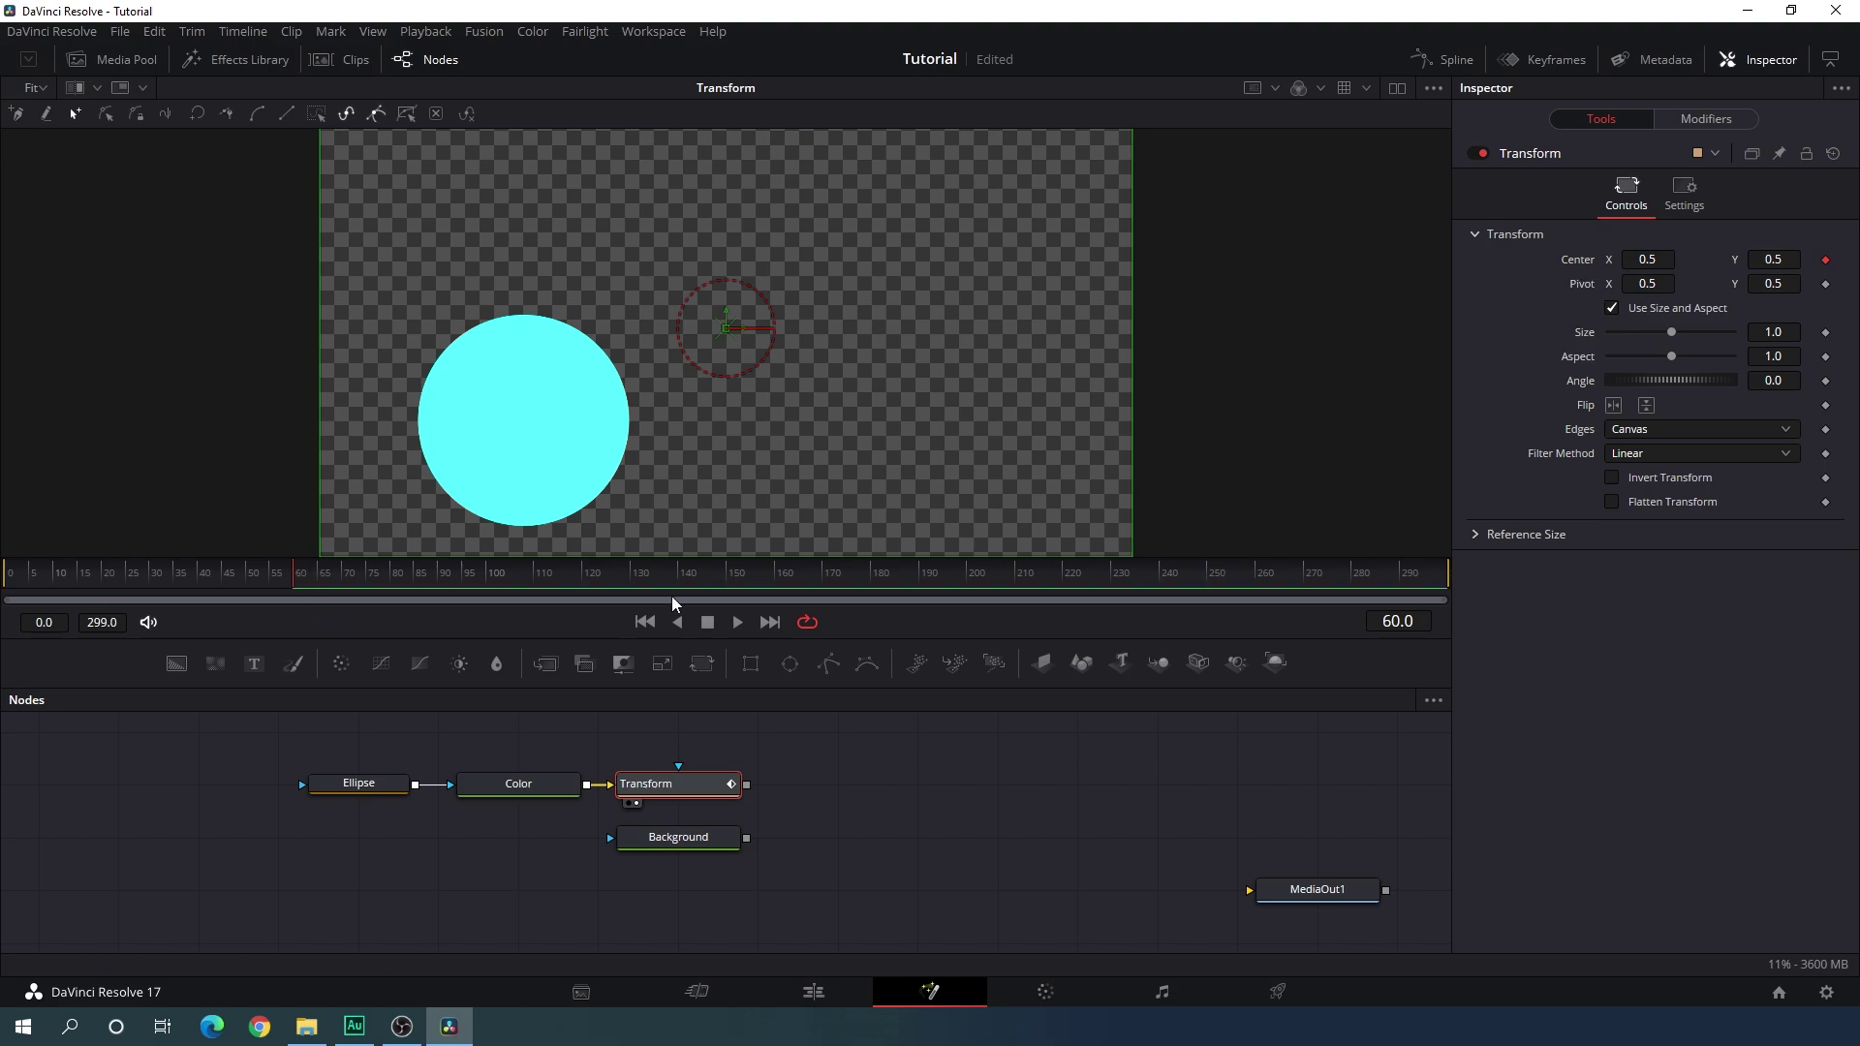
Set a second keyframe on the Transform node's Center at frame 240.
drag(1083, 581, 1160, 581)
right_click(1577, 259)
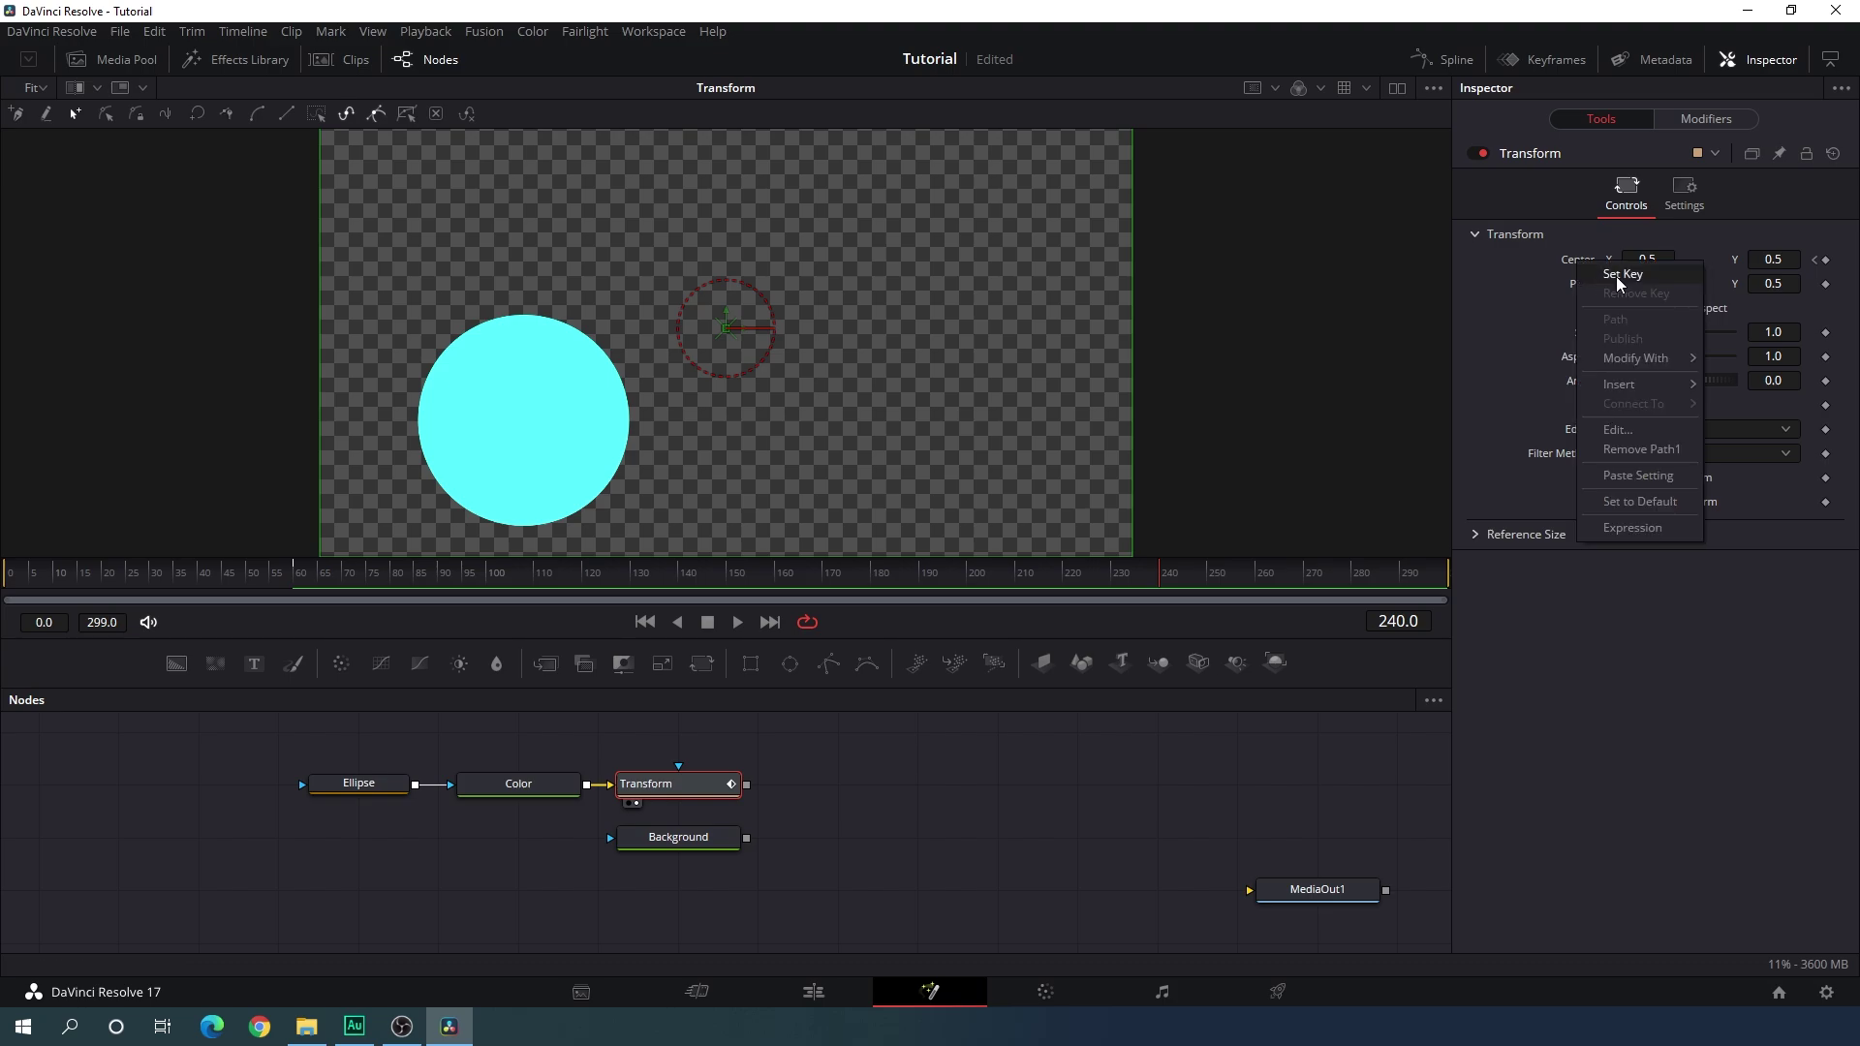
click(1616, 275)
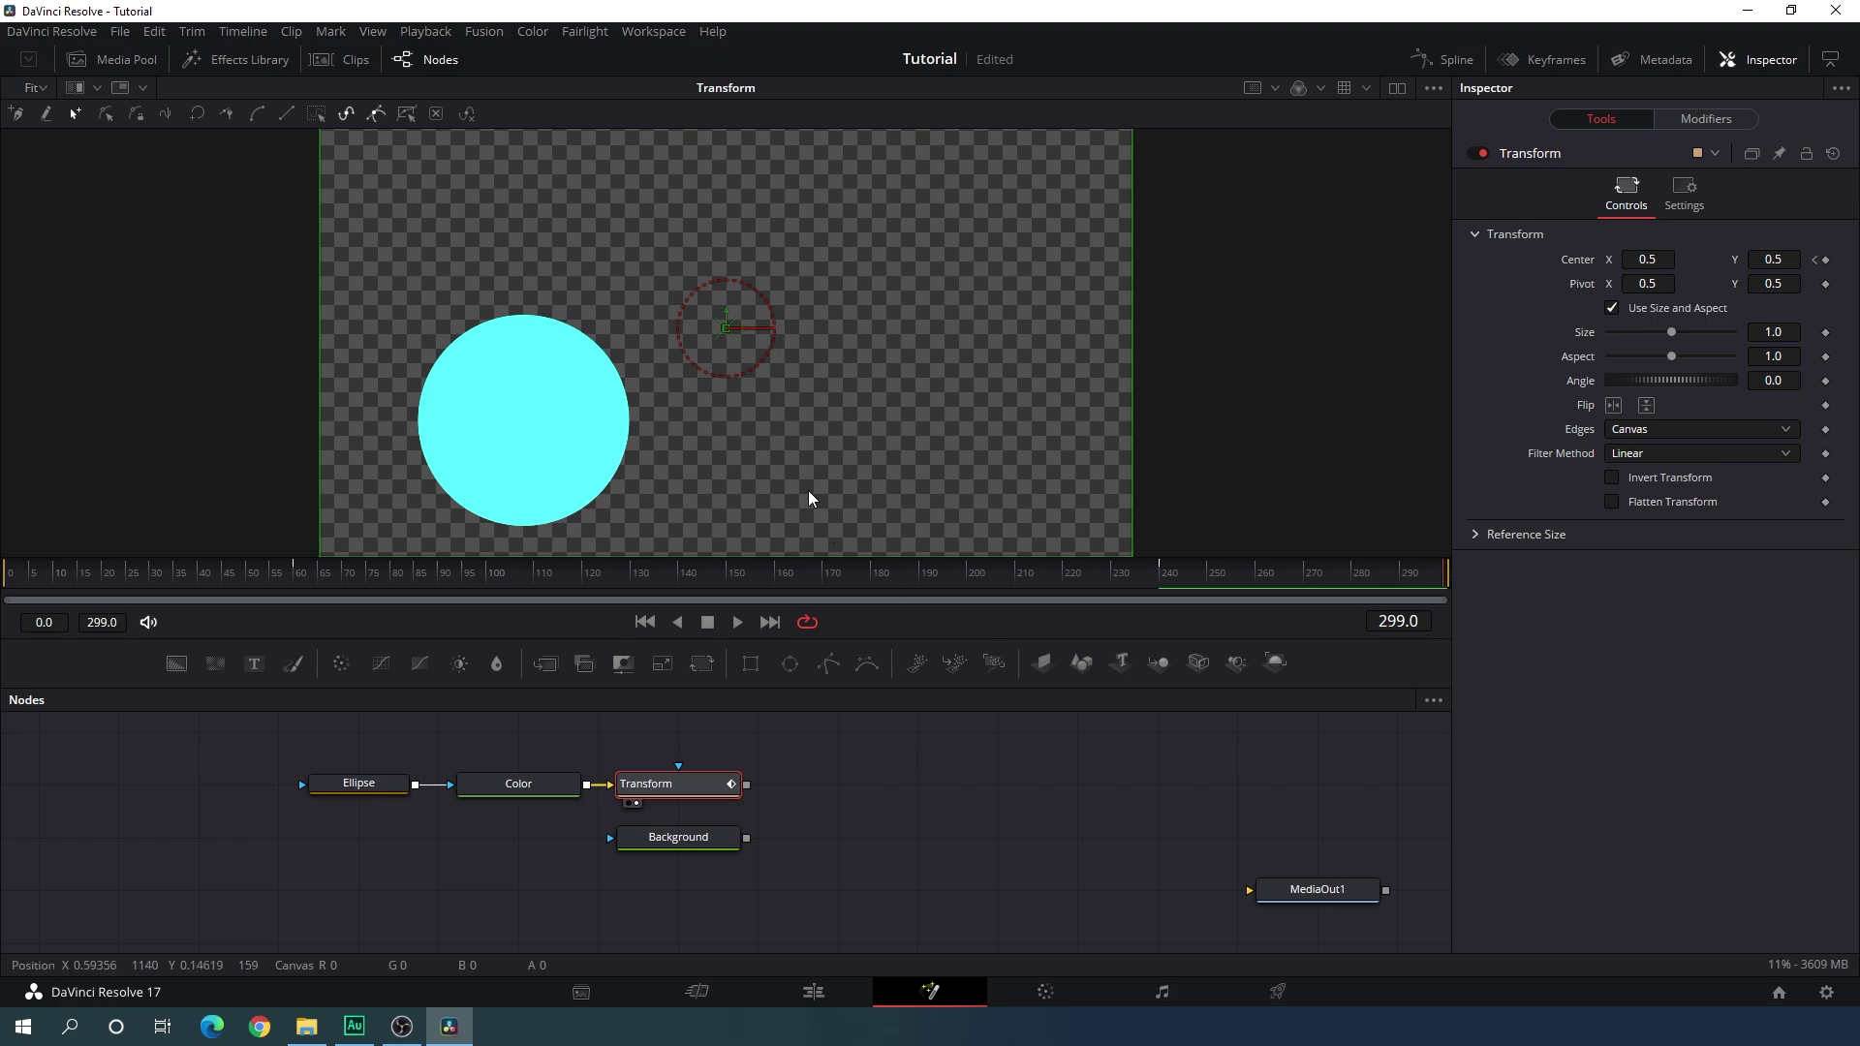
At frame 299, move the Transform's center straight up to about Y 1.51 so the circle leaves the canvas.
drag(858, 368, 845, 422)
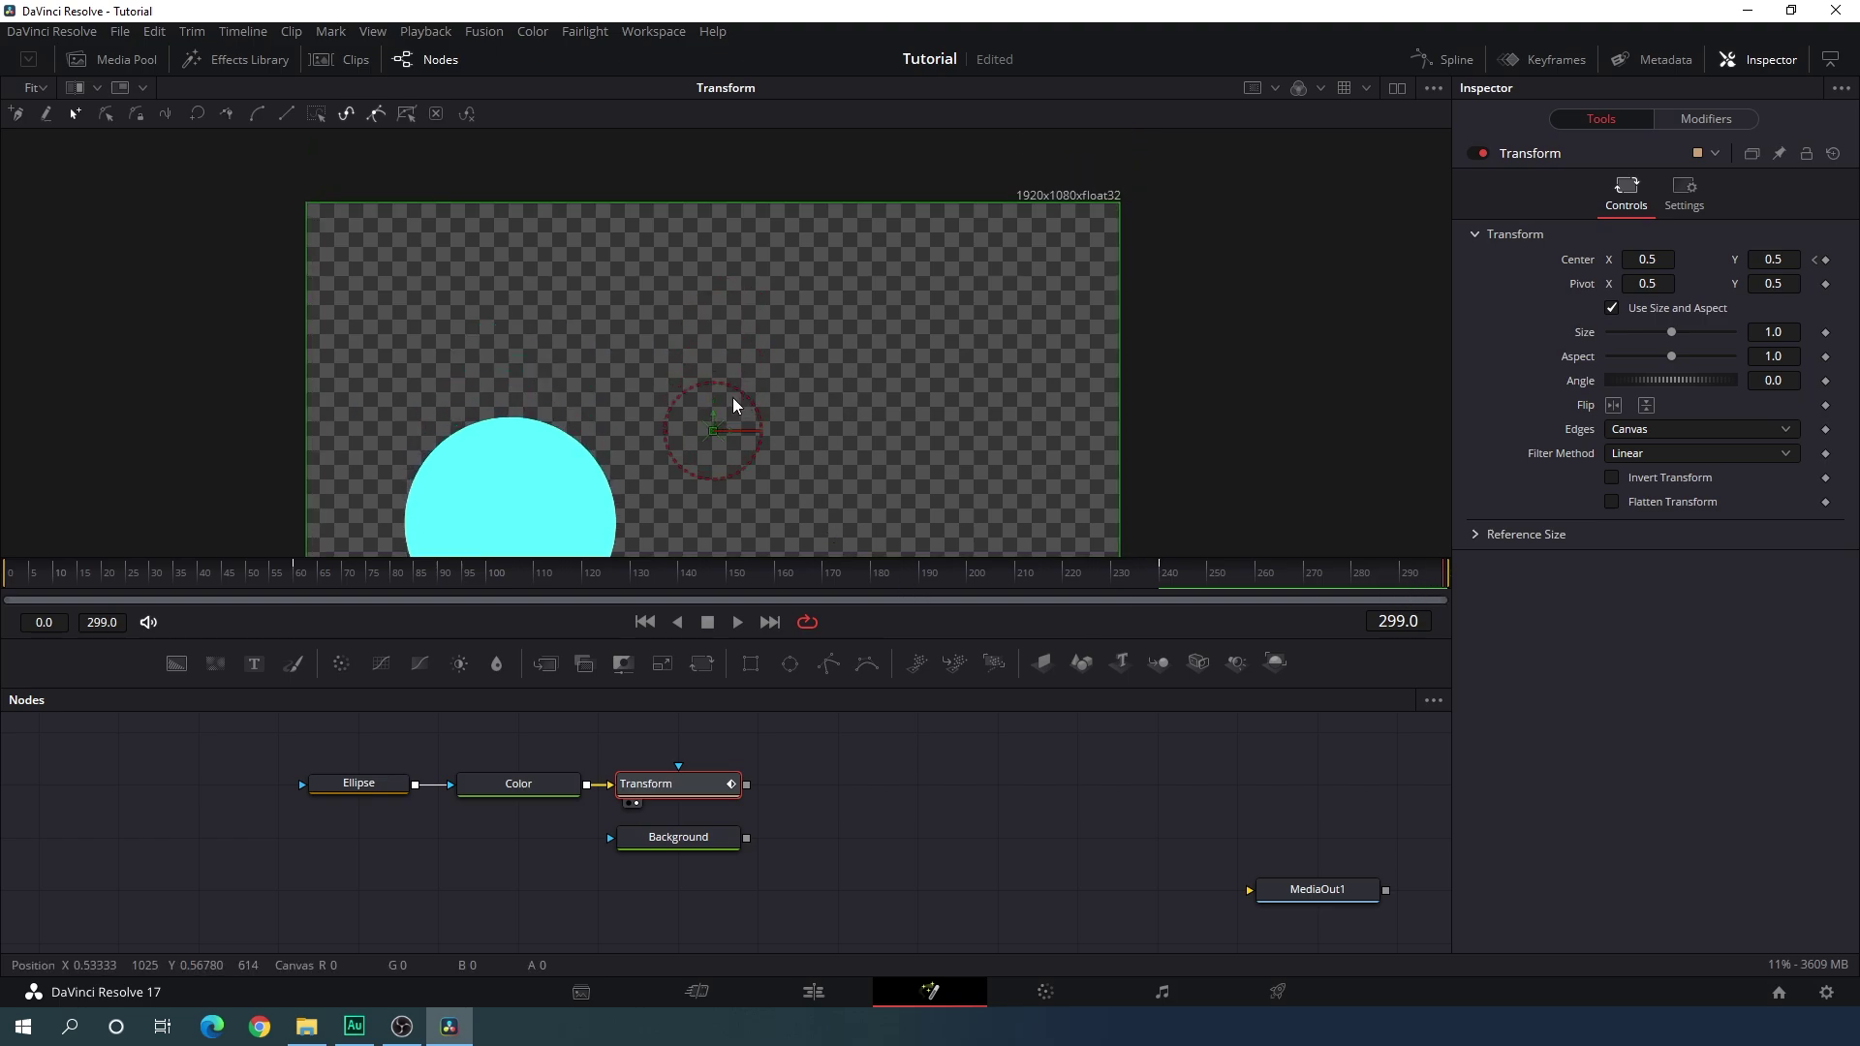
drag(711, 414, 734, 135)
scroll(756, 158, up, 2)
scroll(827, 449, down, 8)
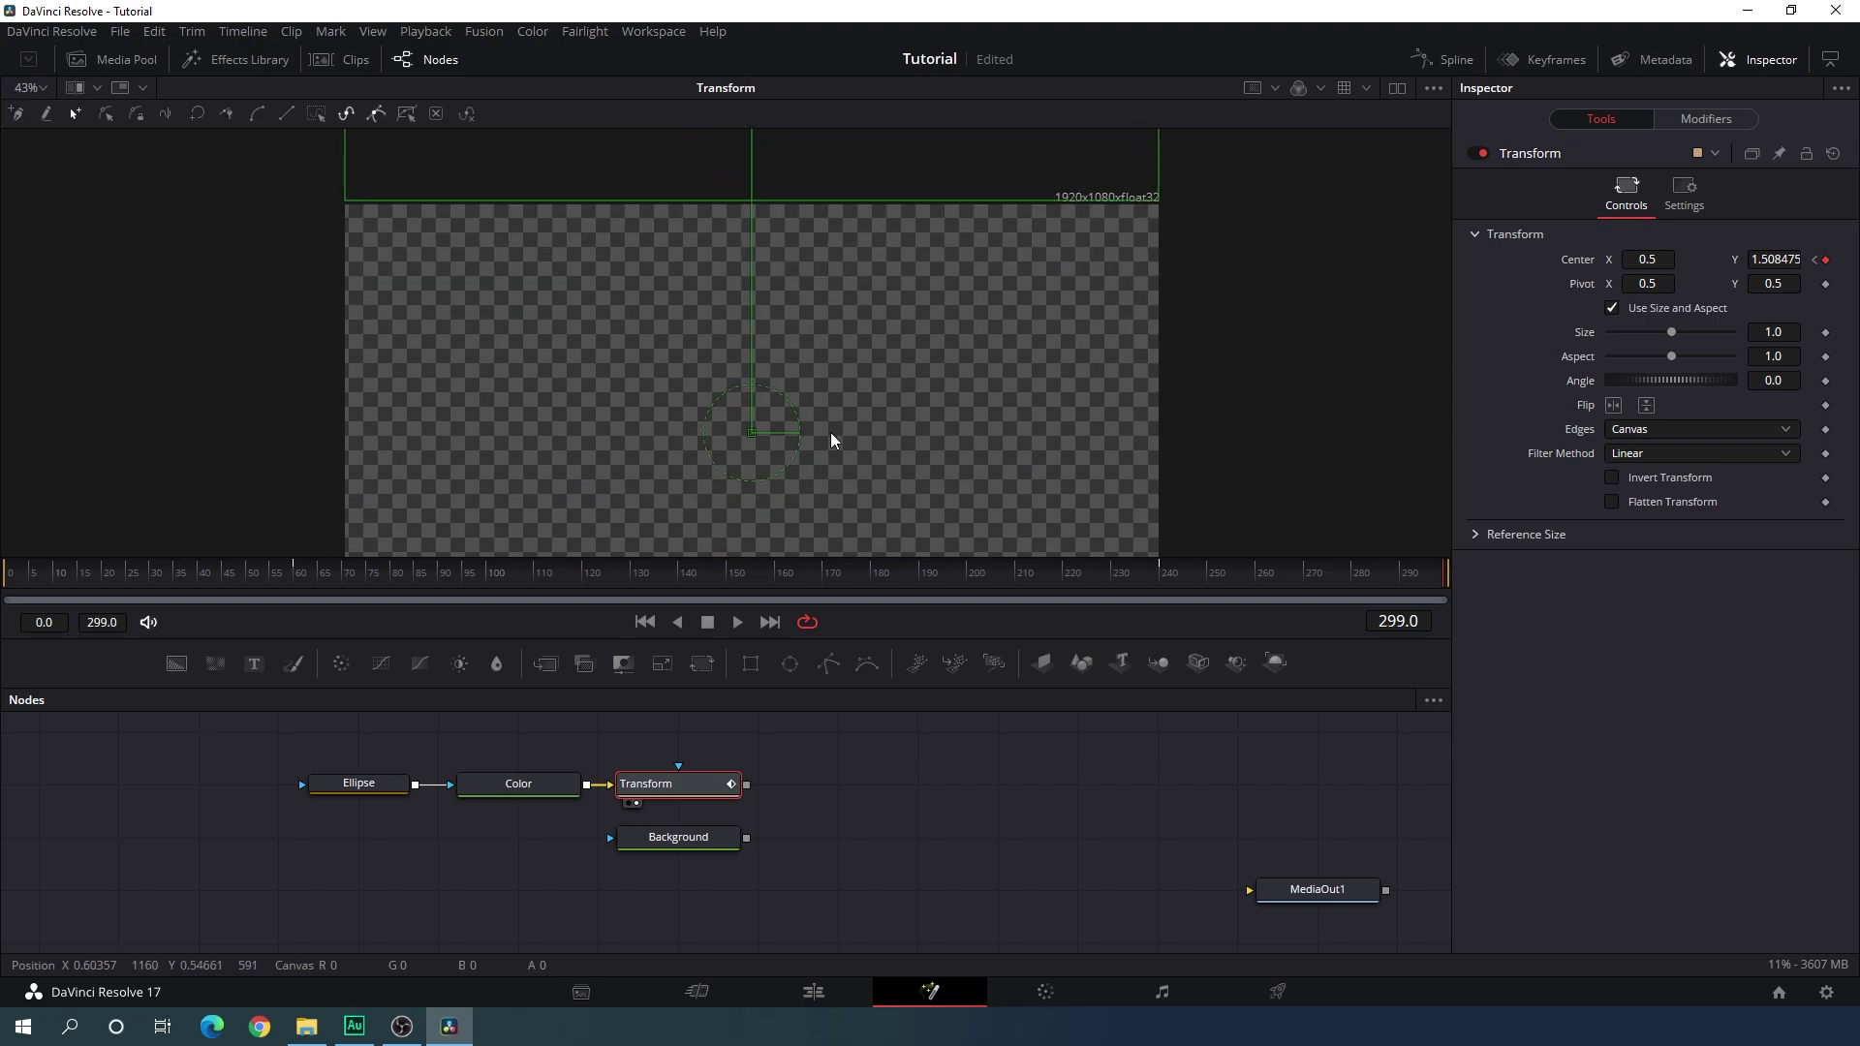
At frame 0, move the Transform's center straight down to about Y -0.50, placing the circle below the canvas.
drag(344, 585, 5, 612)
scroll(908, 316, down, 3)
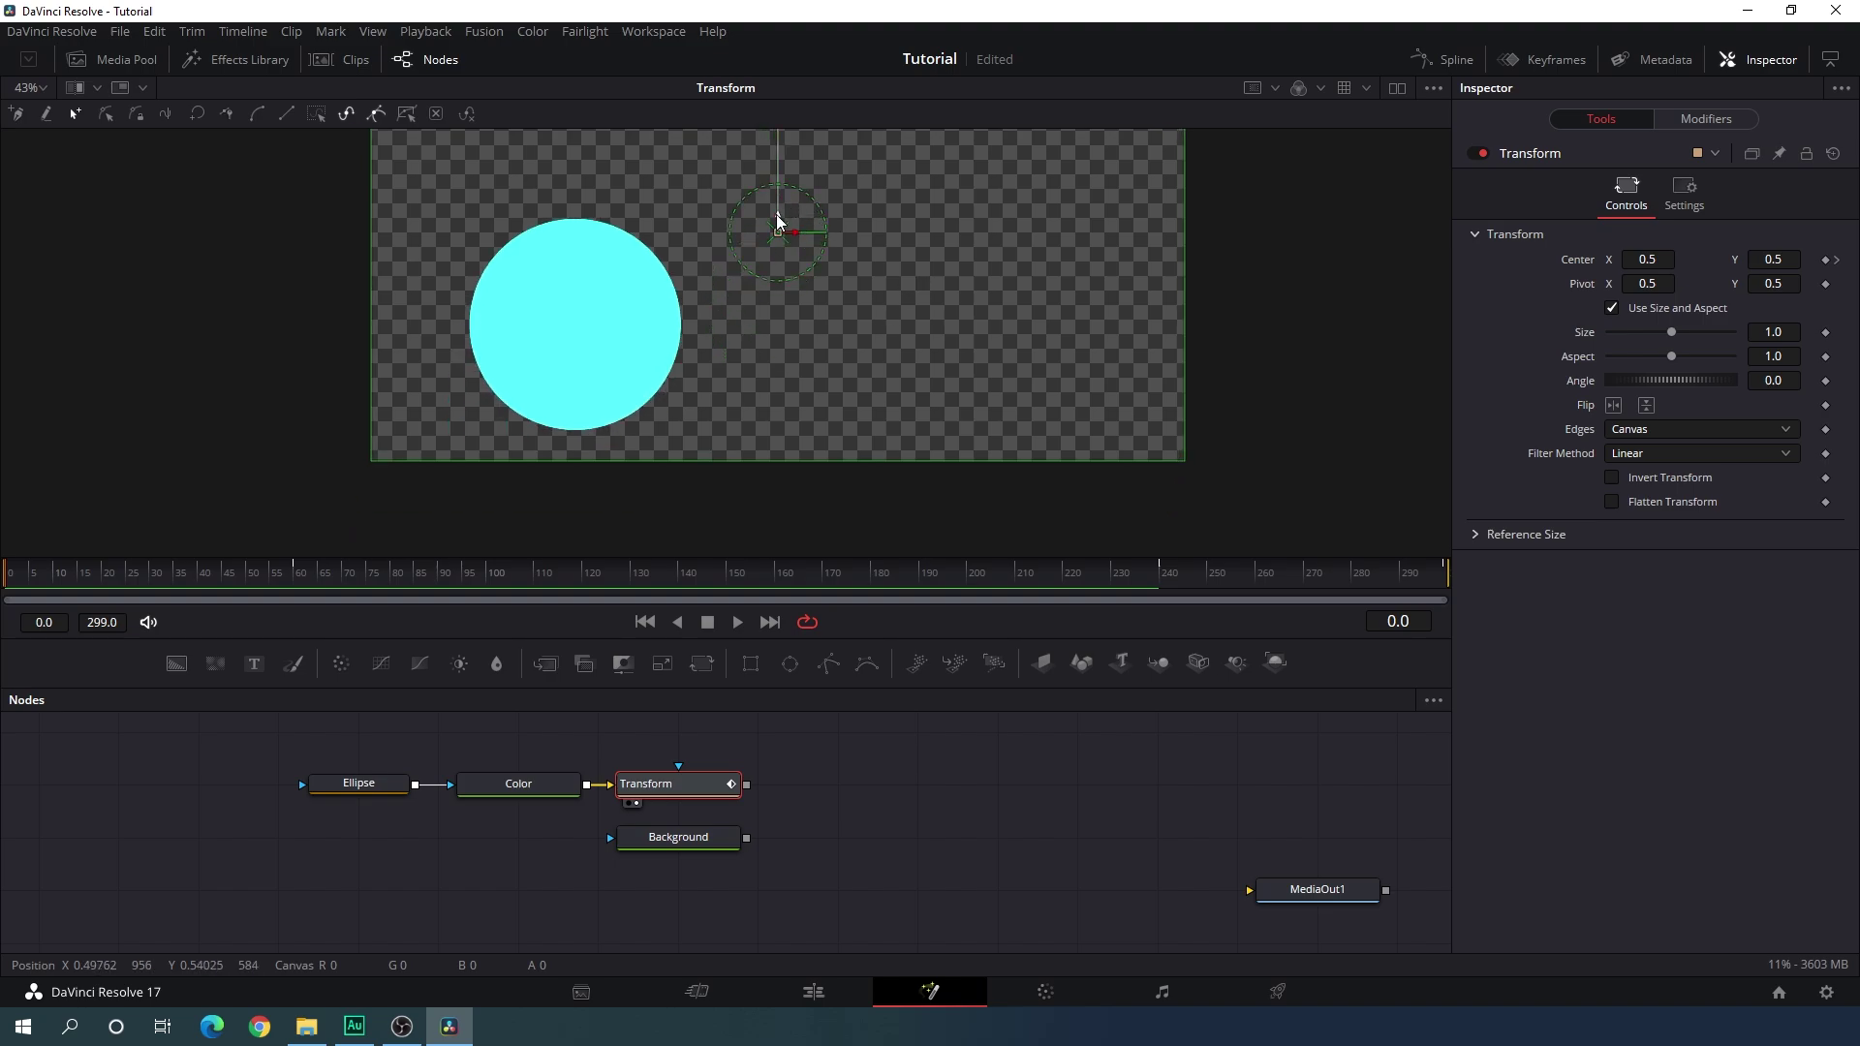
drag(778, 220, 790, 523)
scroll(824, 397, down, 4)
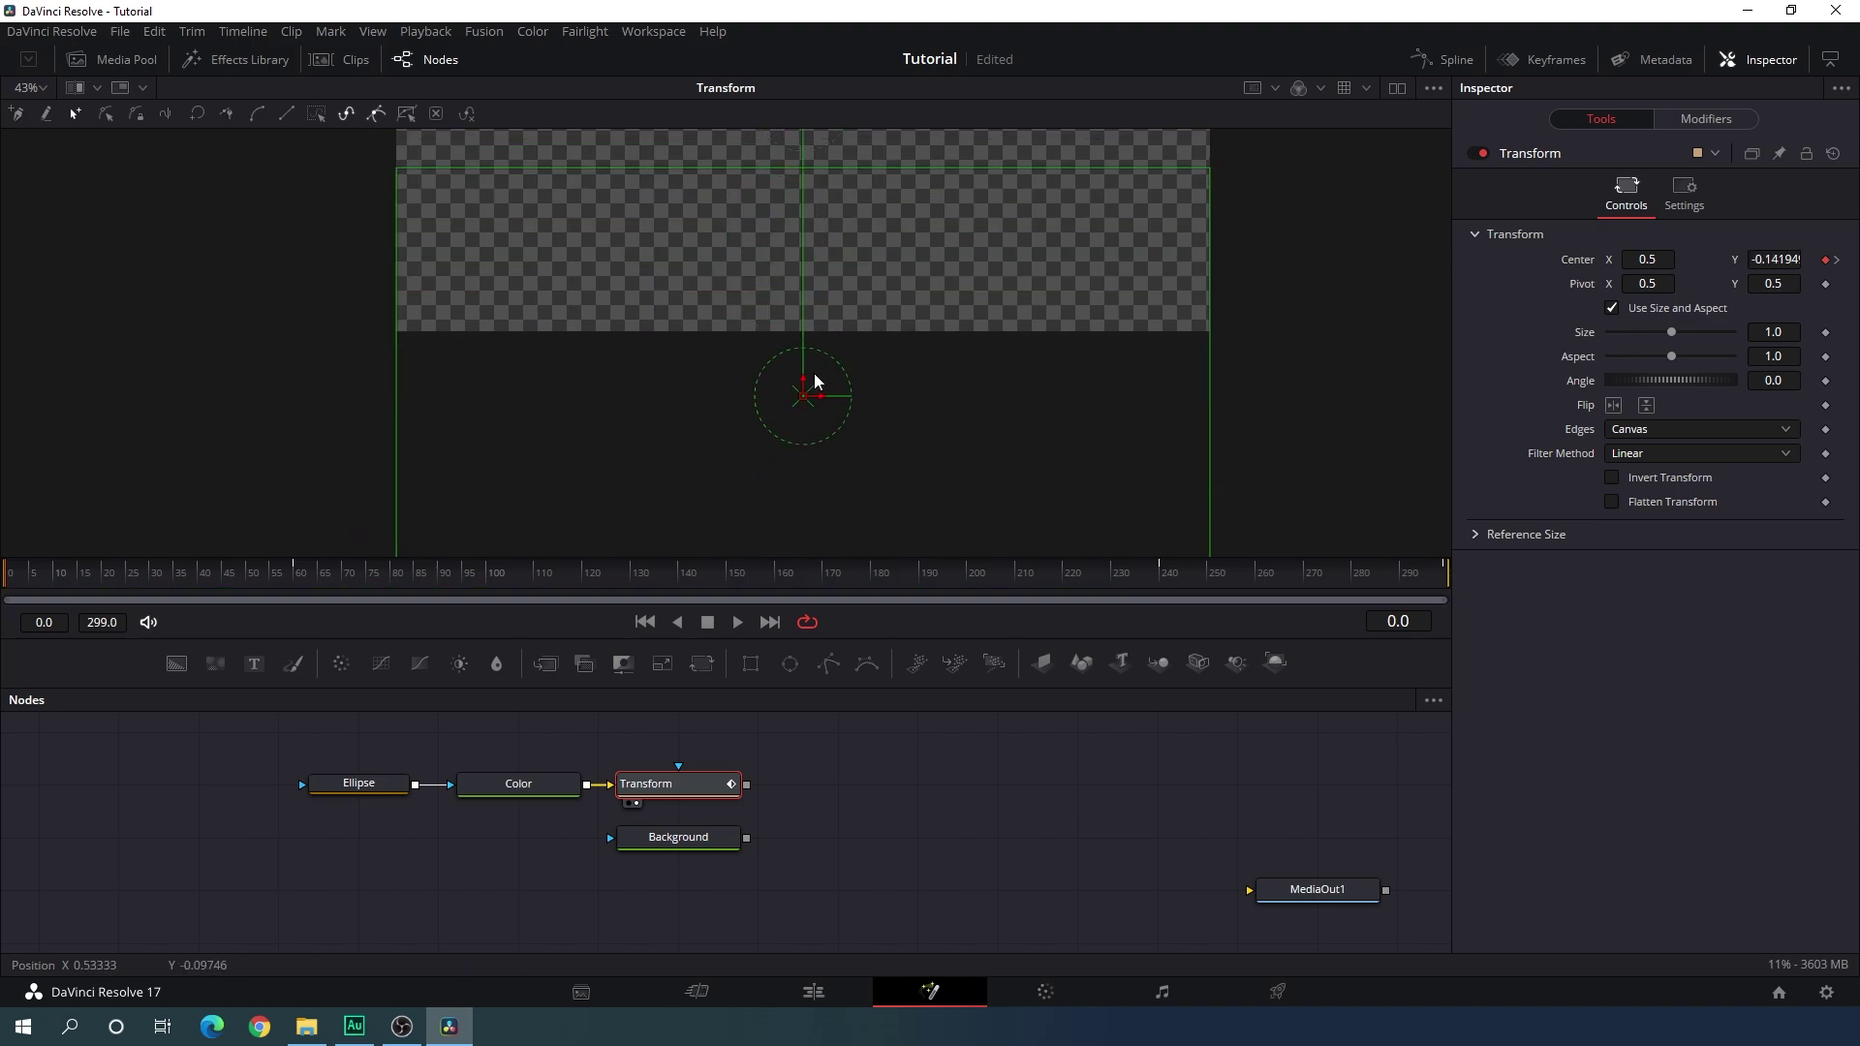
drag(813, 373, 808, 544)
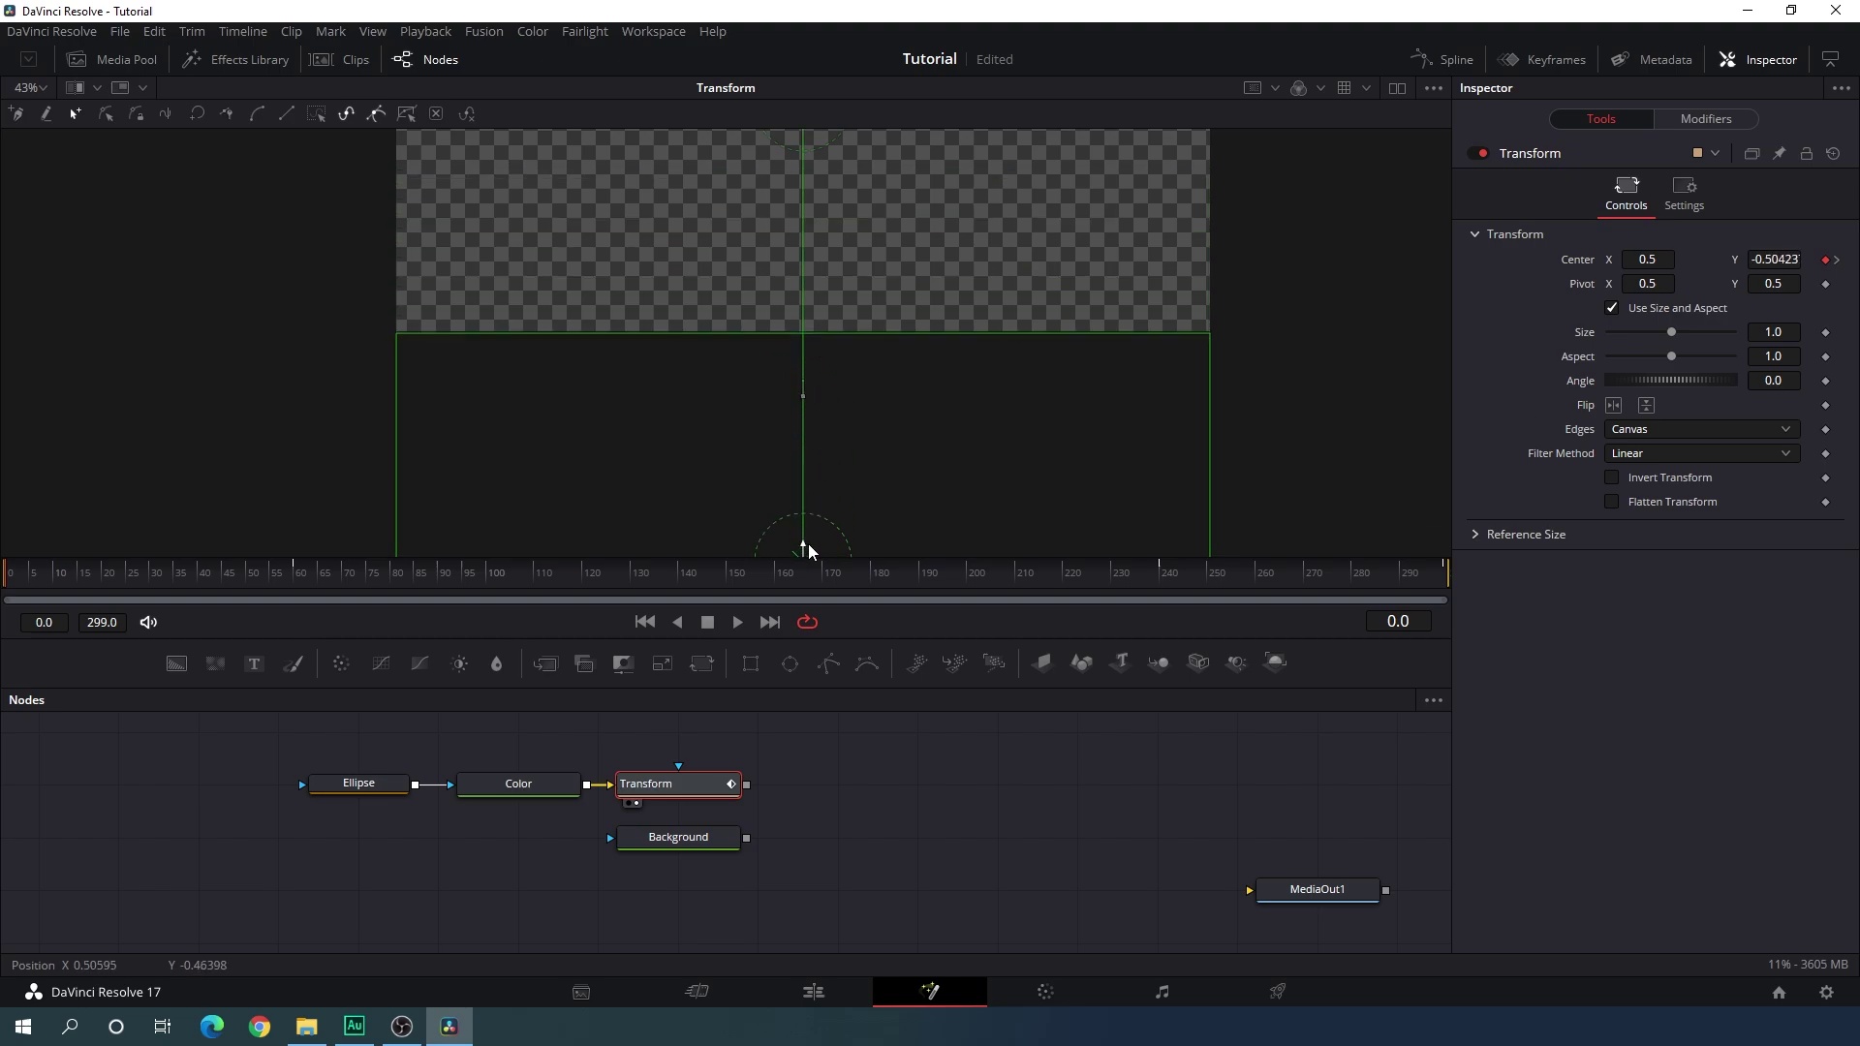
At frame 150, raise the Transform's center to about Y 0.65 for a slow drift between the middle keyframes.
drag(148, 580, 719, 583)
drag(1219, 583, 783, 581)
drag(899, 244, 870, 407)
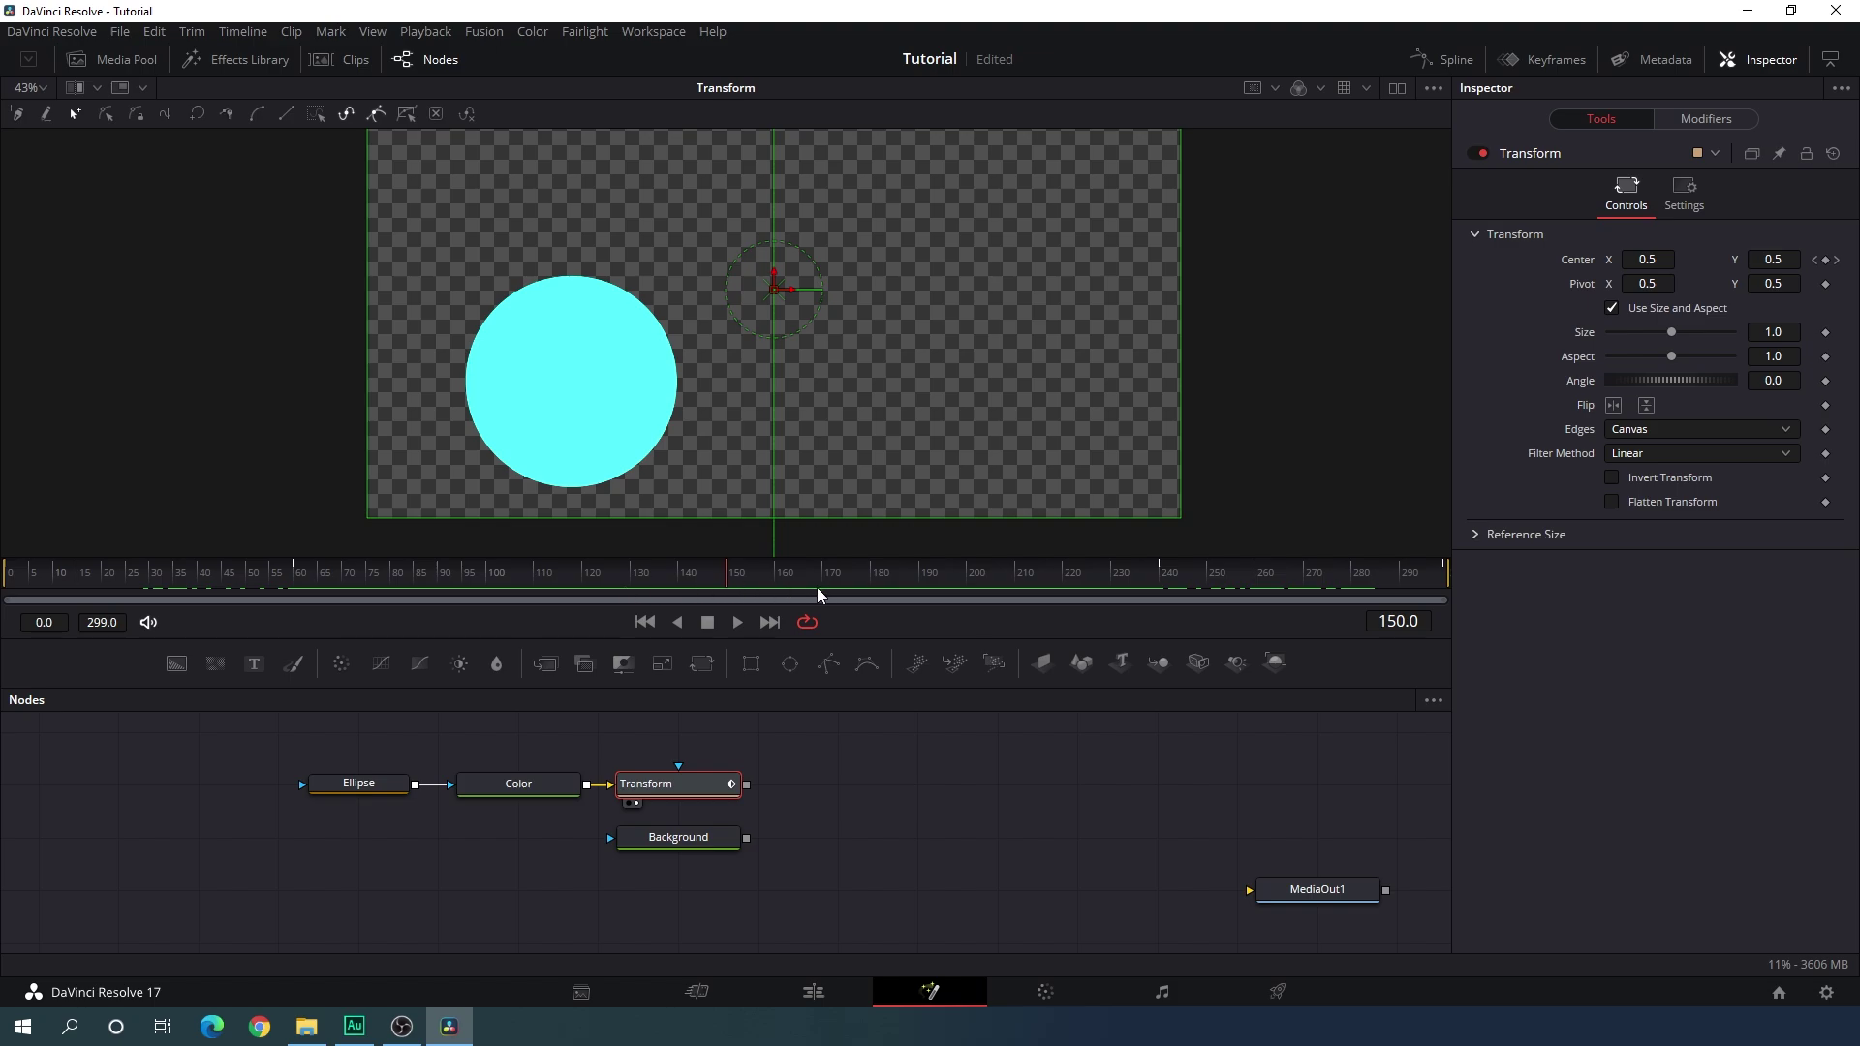
drag(772, 273, 785, 206)
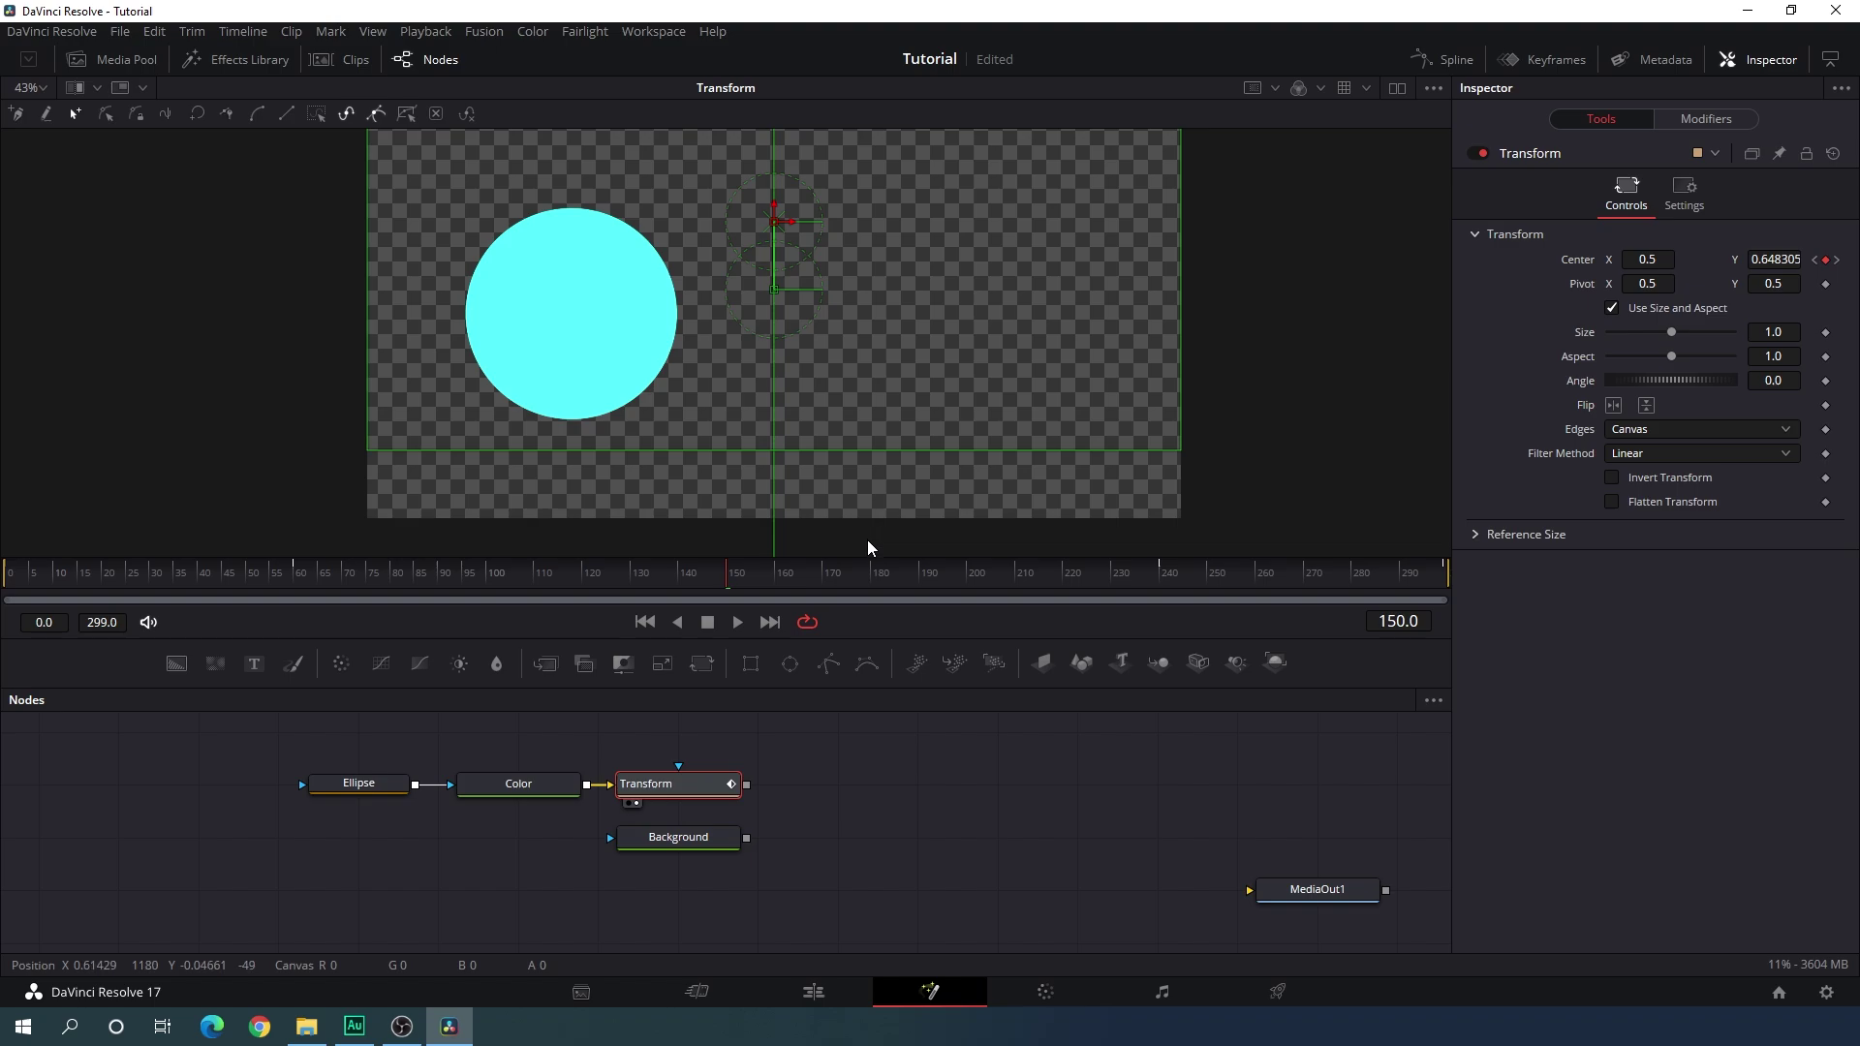
Play back the circle's movement from the first frame and stop partway through.
click(644, 622)
click(738, 622)
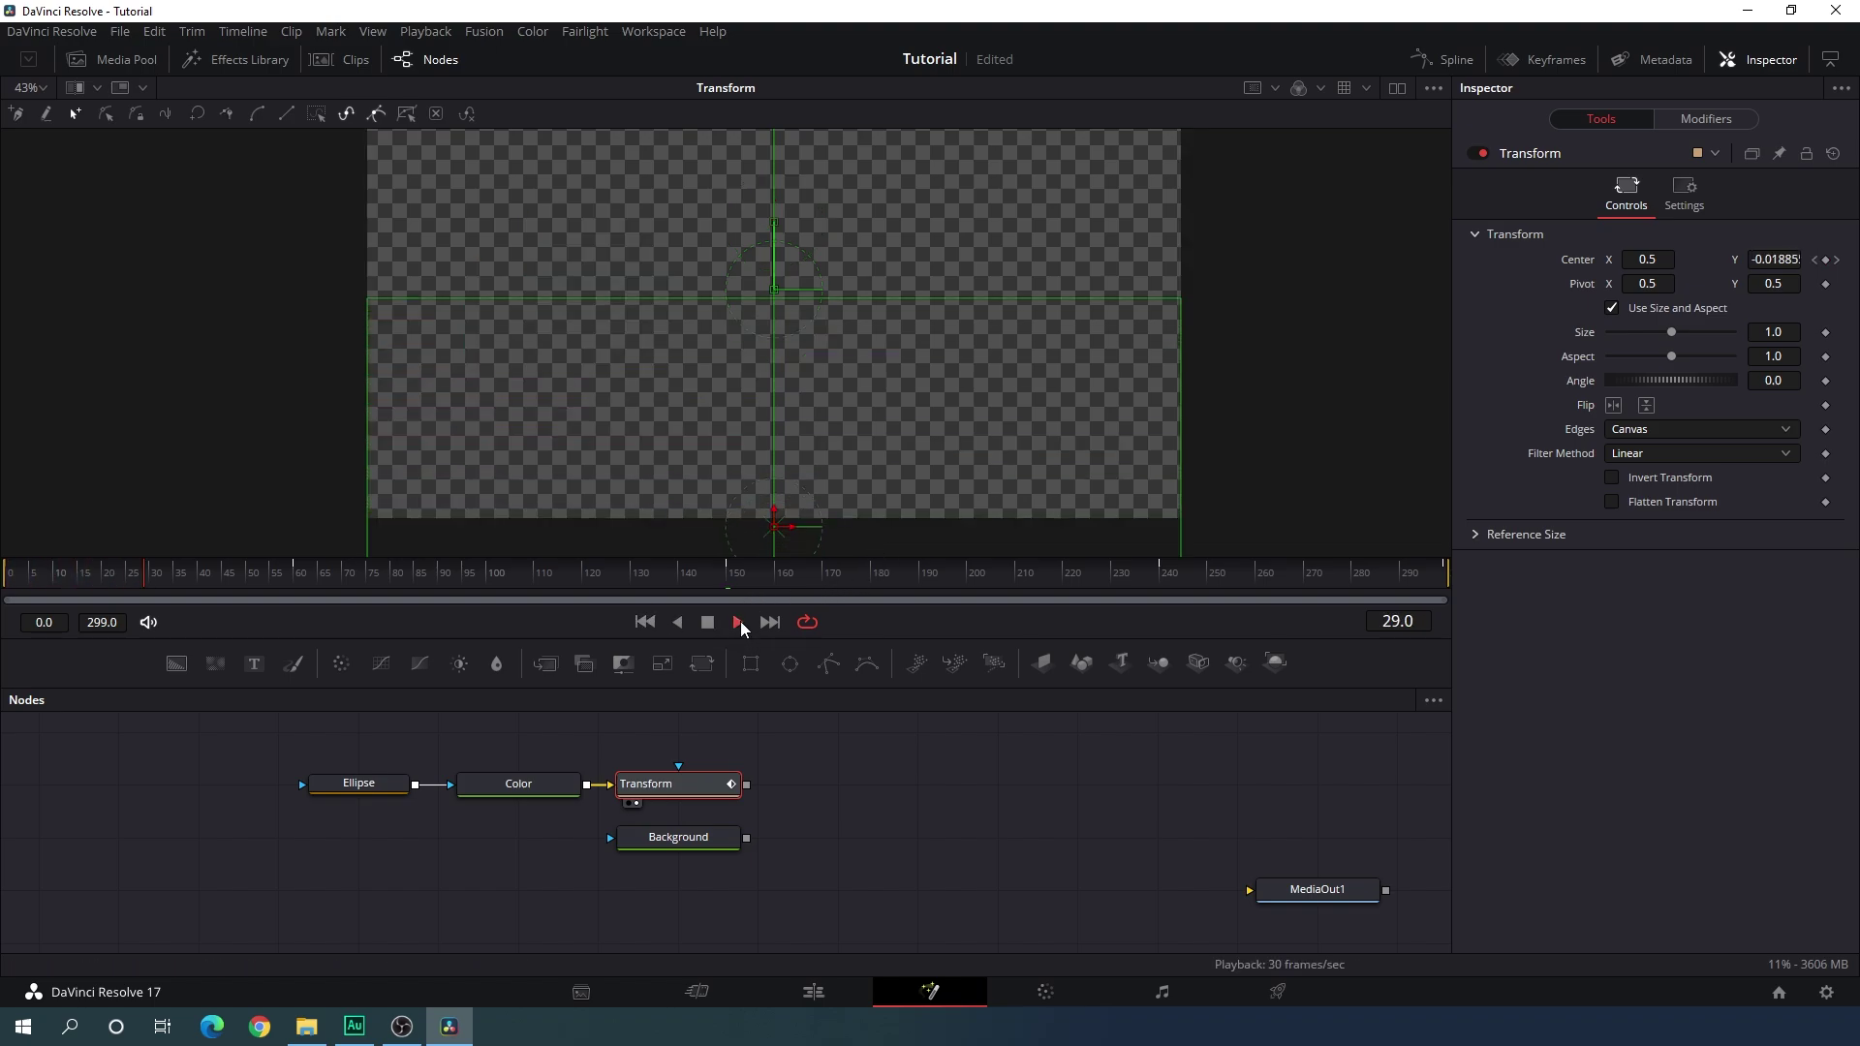
click(710, 623)
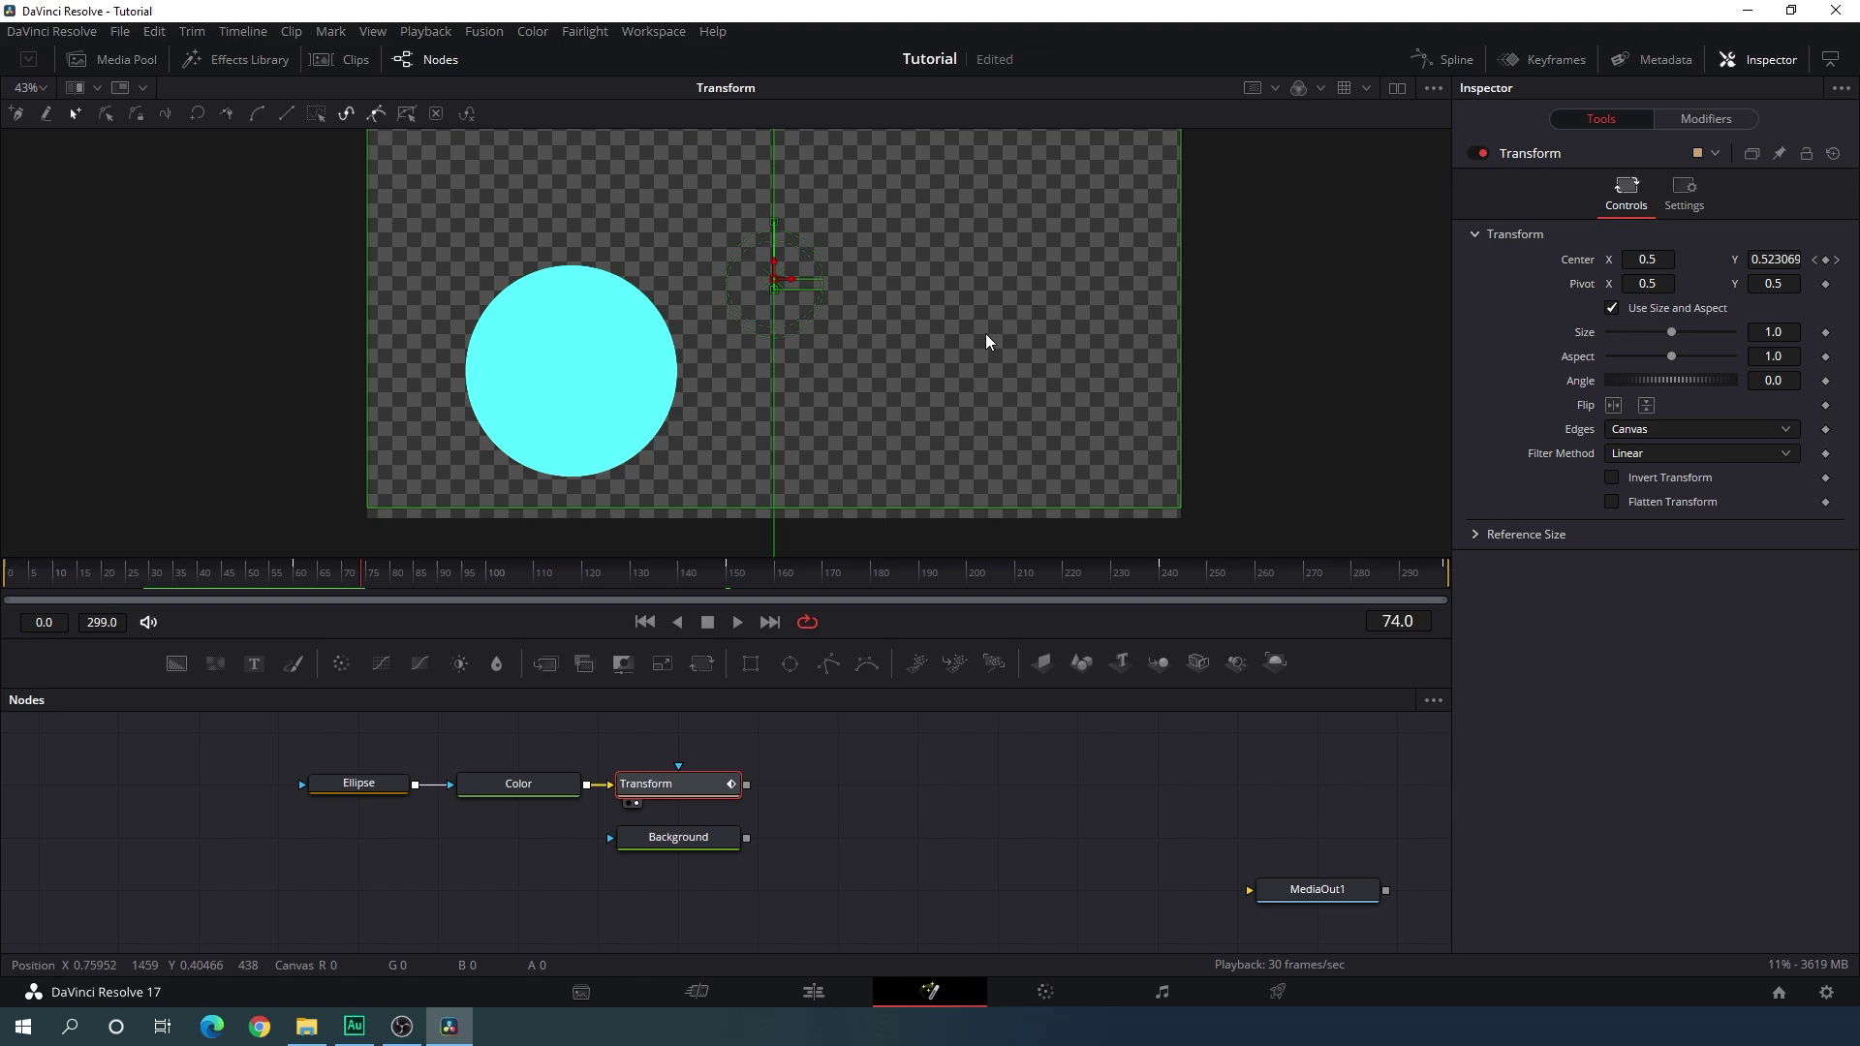
drag(985, 334, 978, 370)
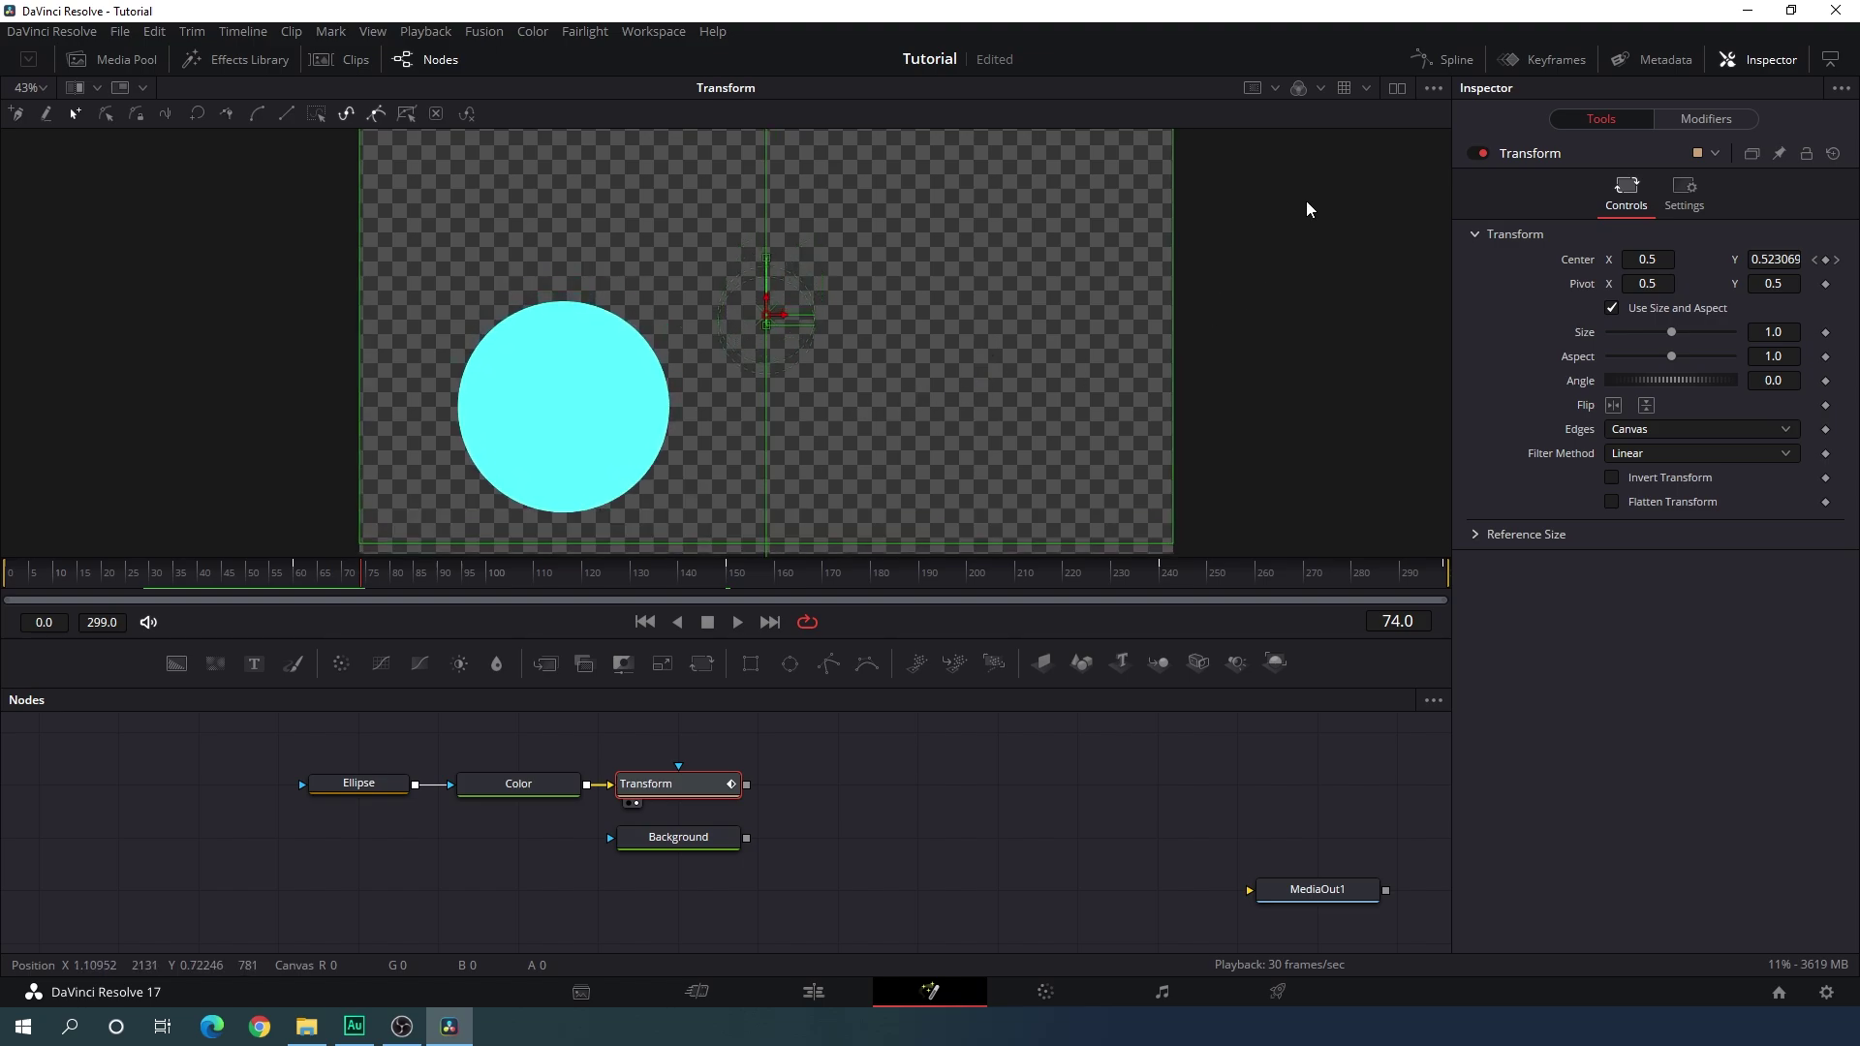
Open the Spline editor enlarged, display the Transform curve and fit all its keyframes in the graph.
click(1453, 62)
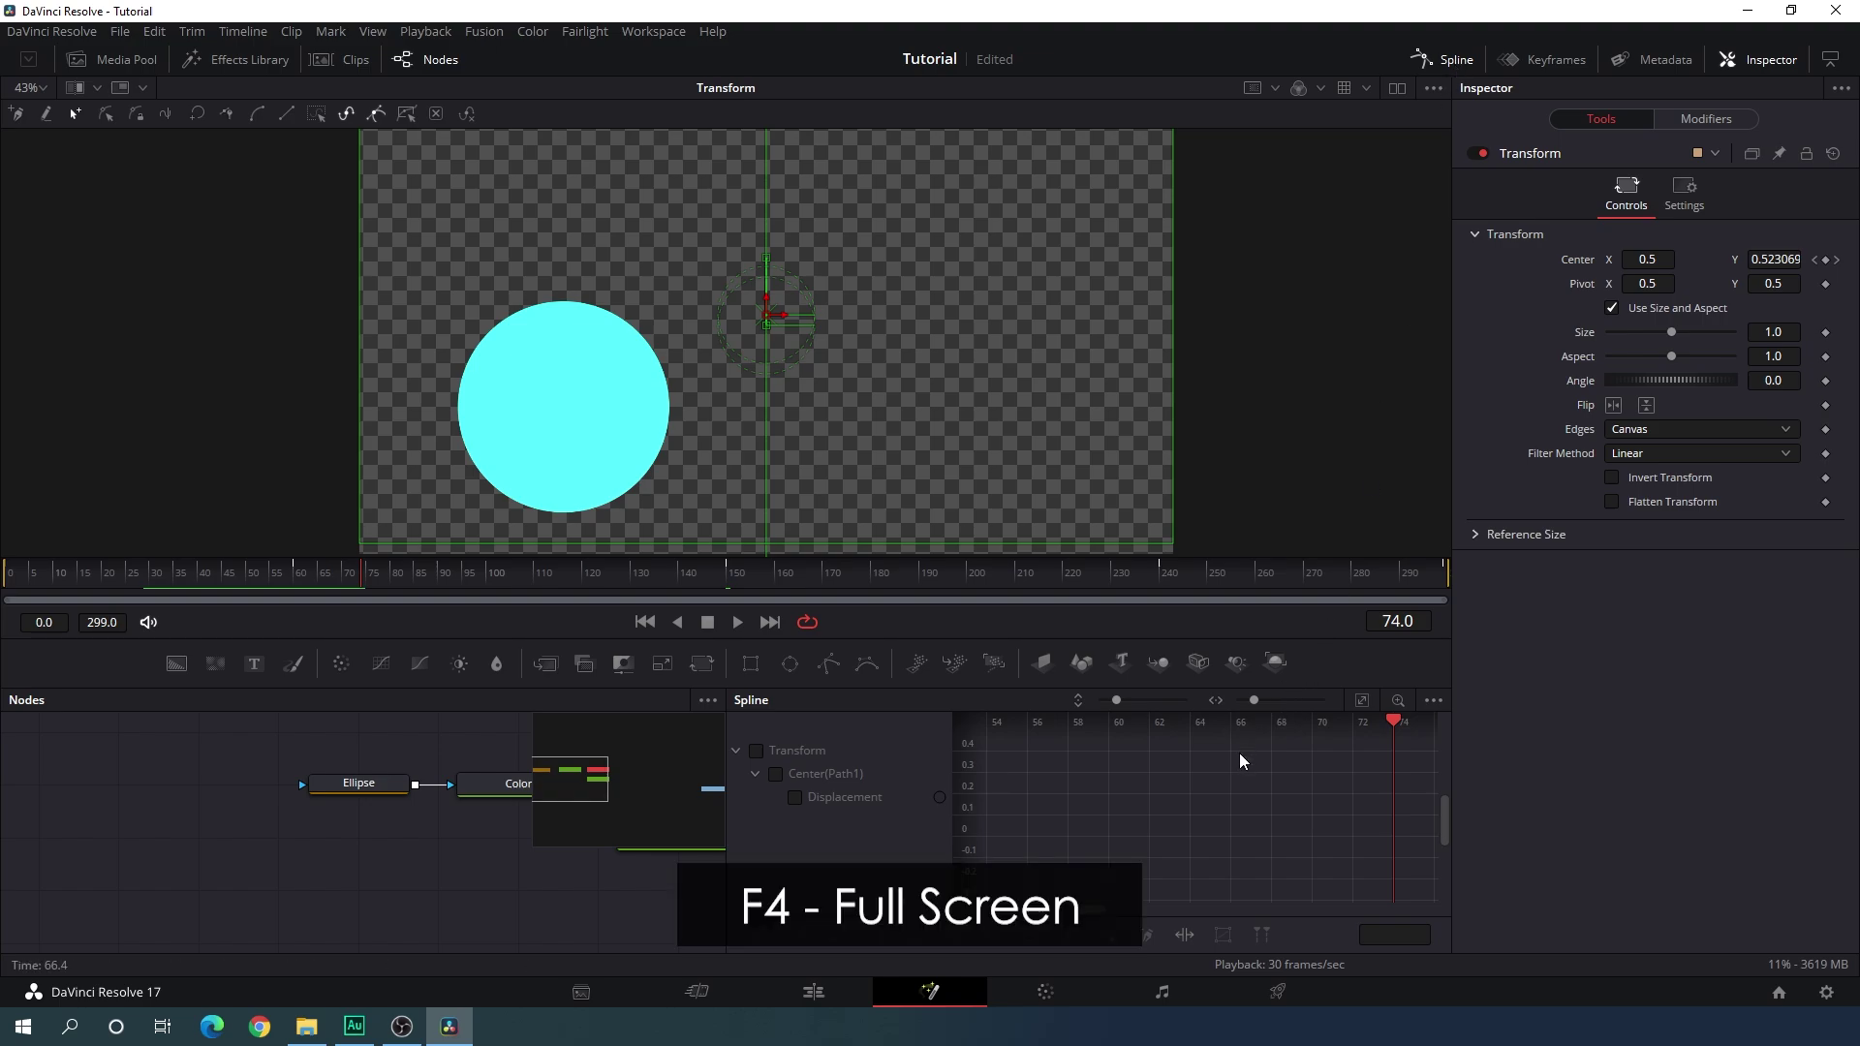
key(F4)
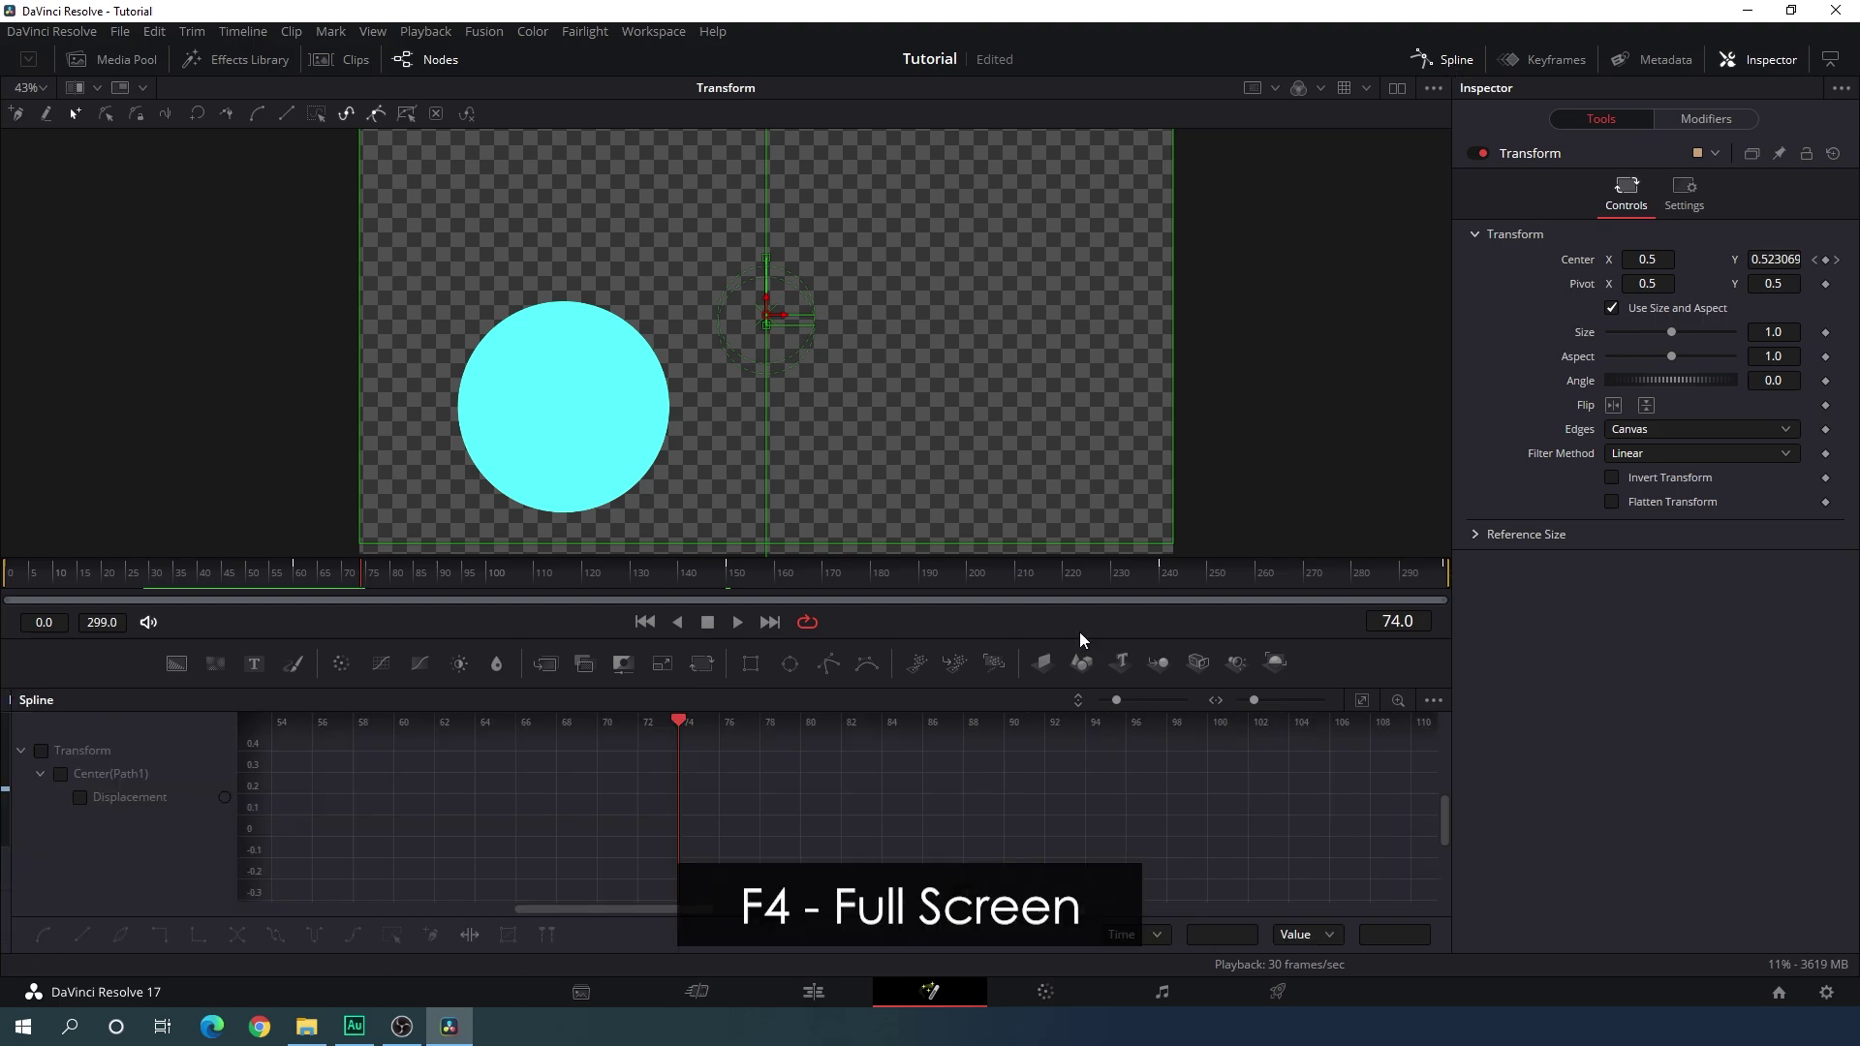
drag(1079, 634, 1084, 494)
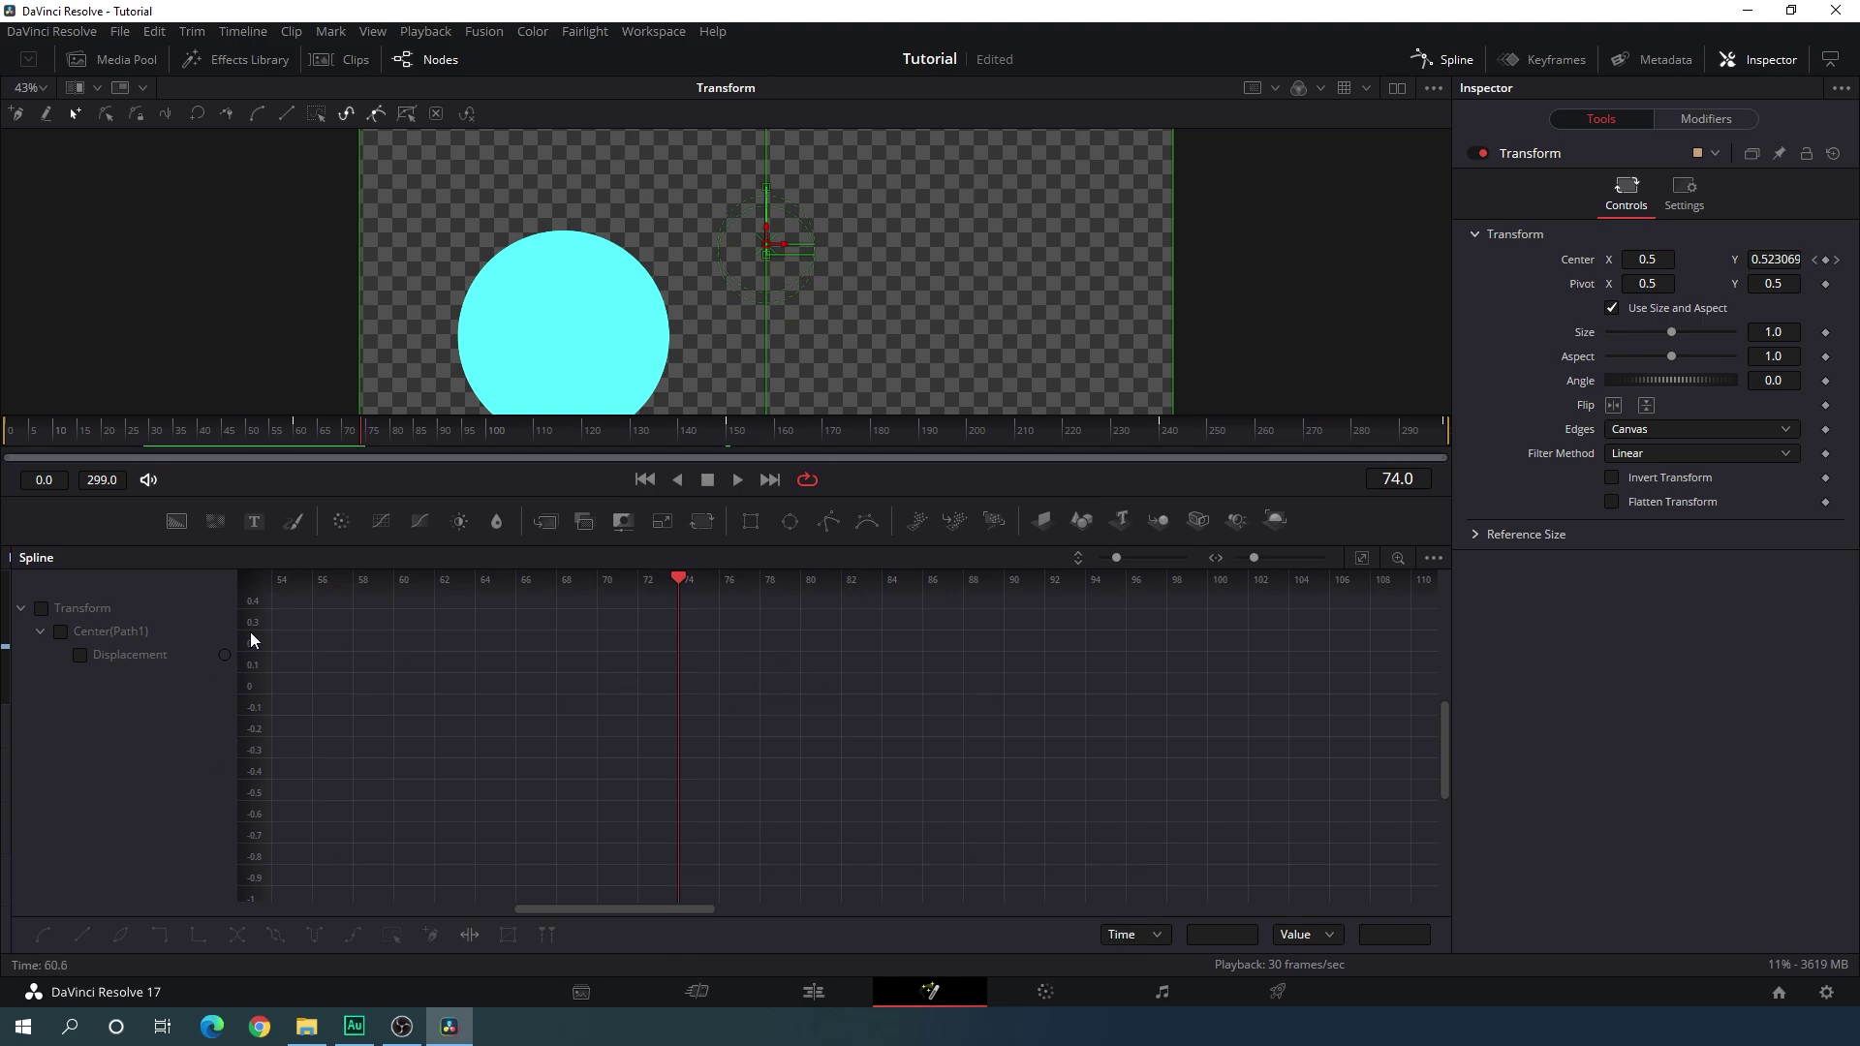
click(19, 612)
click(42, 610)
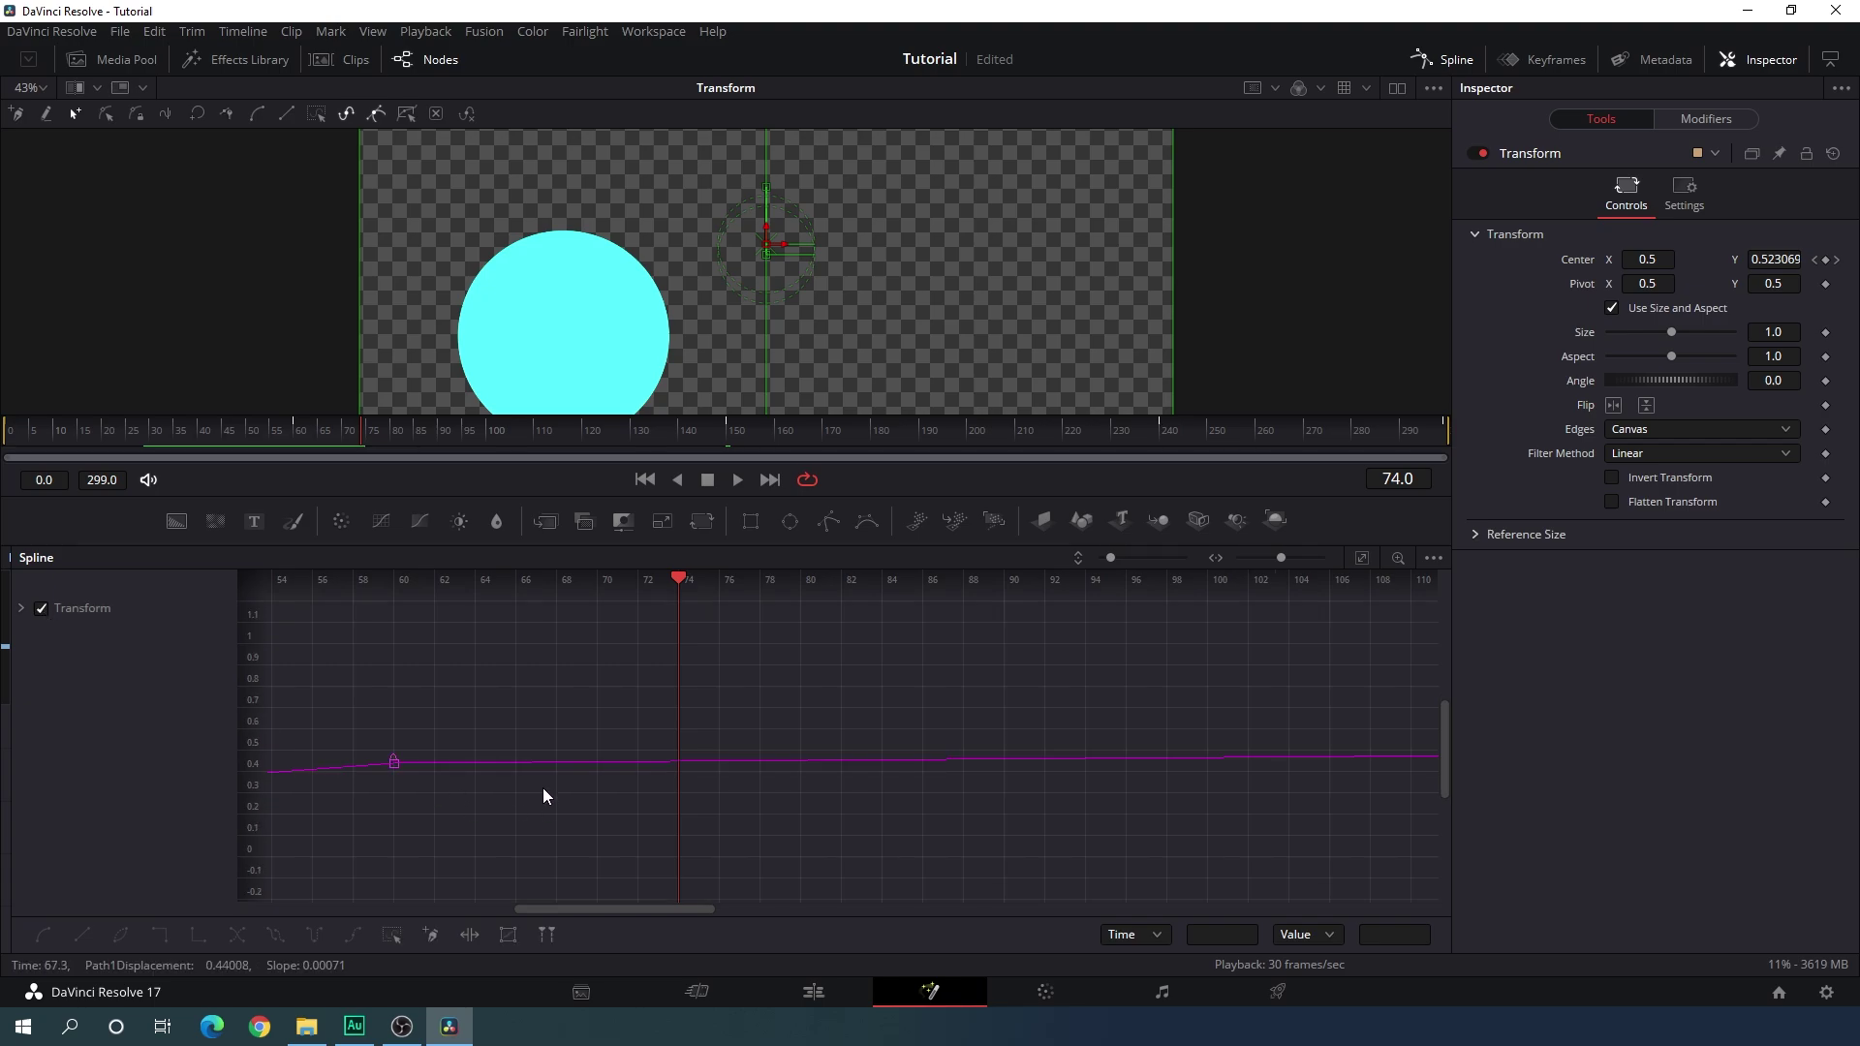
click(1362, 558)
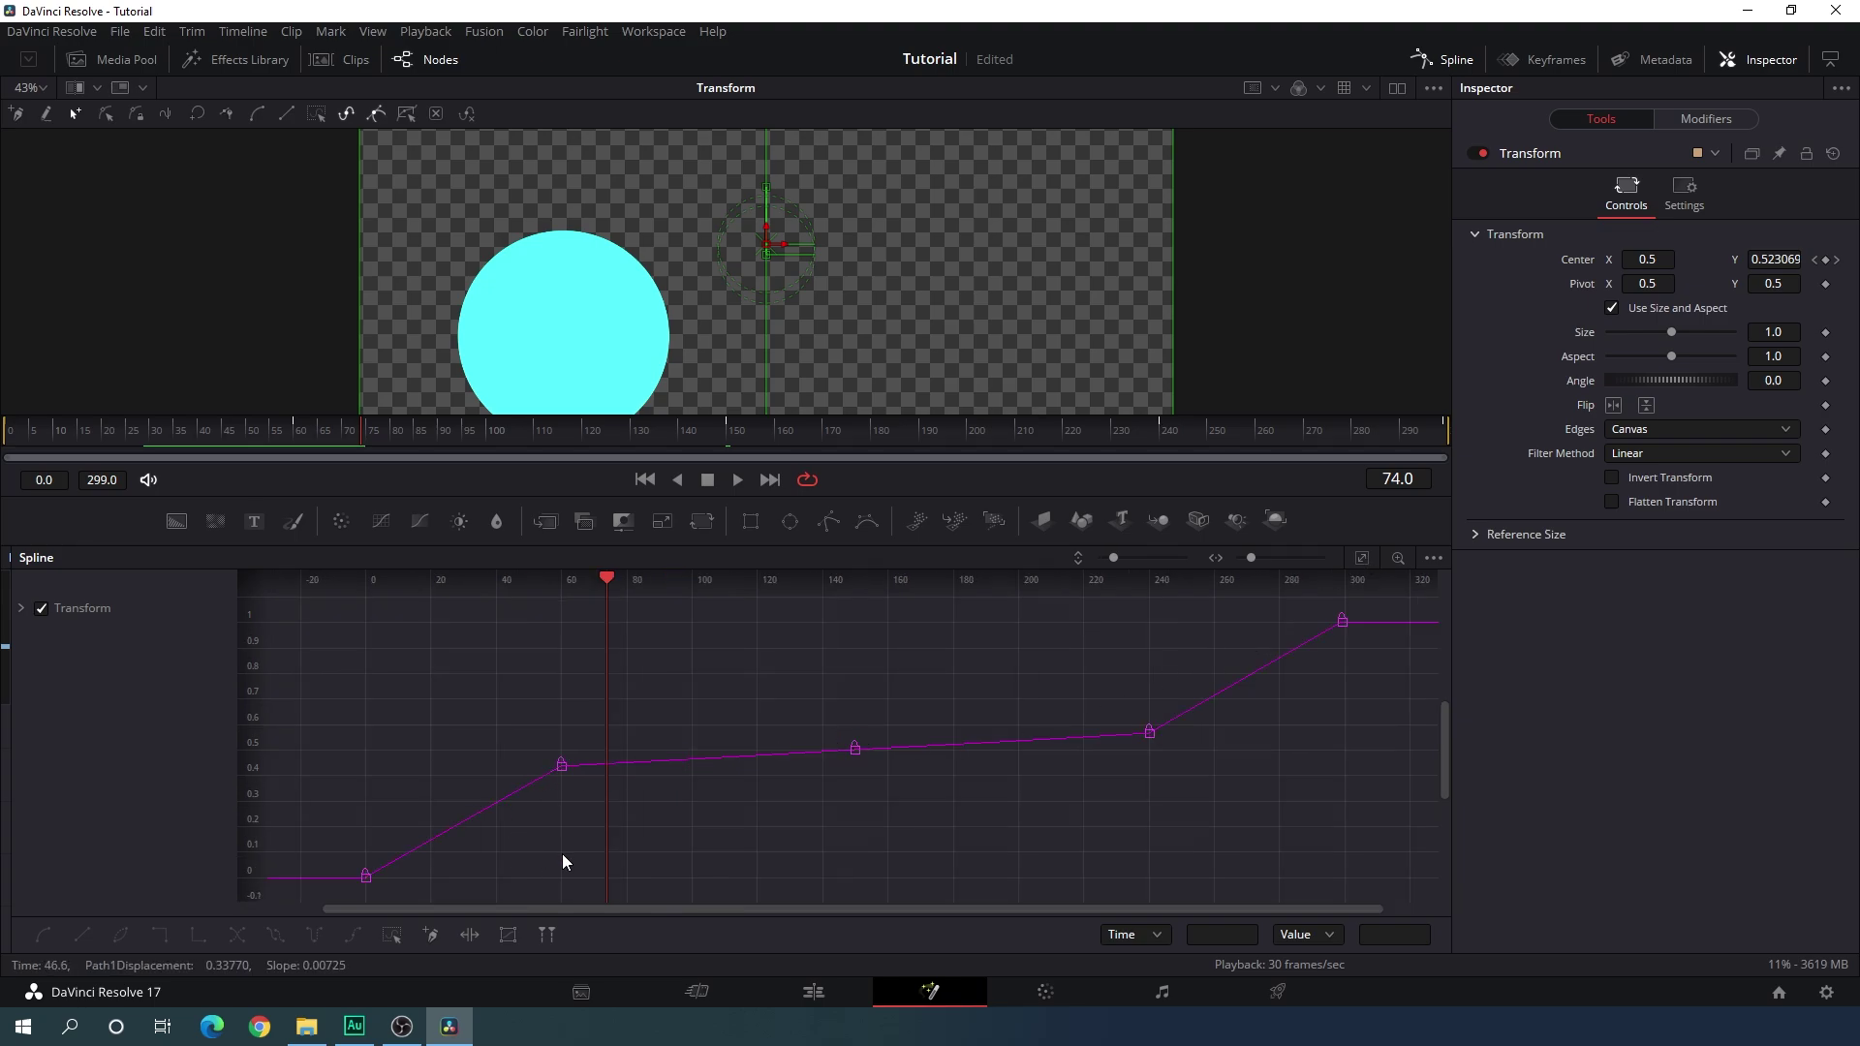
Select all keyframes of the Transform curve and smooth them.
drag(1377, 609, 340, 893)
key(s)
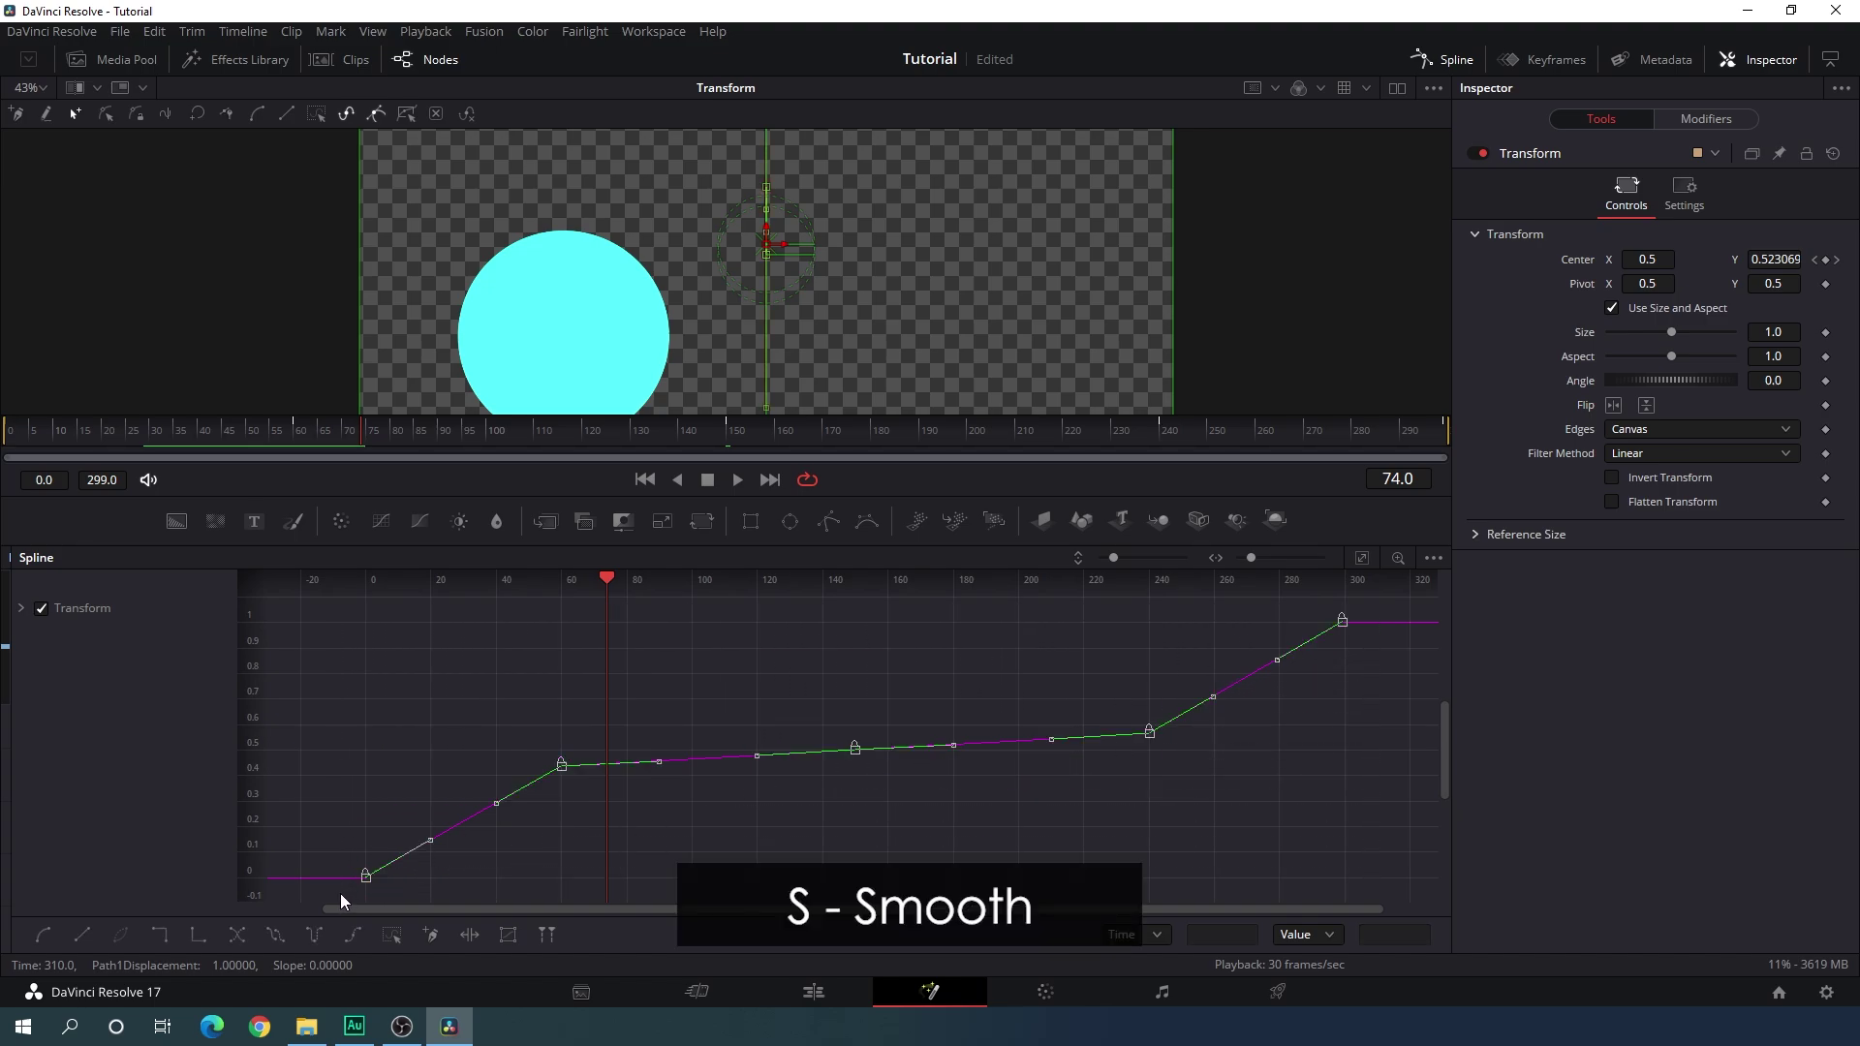
key(s)
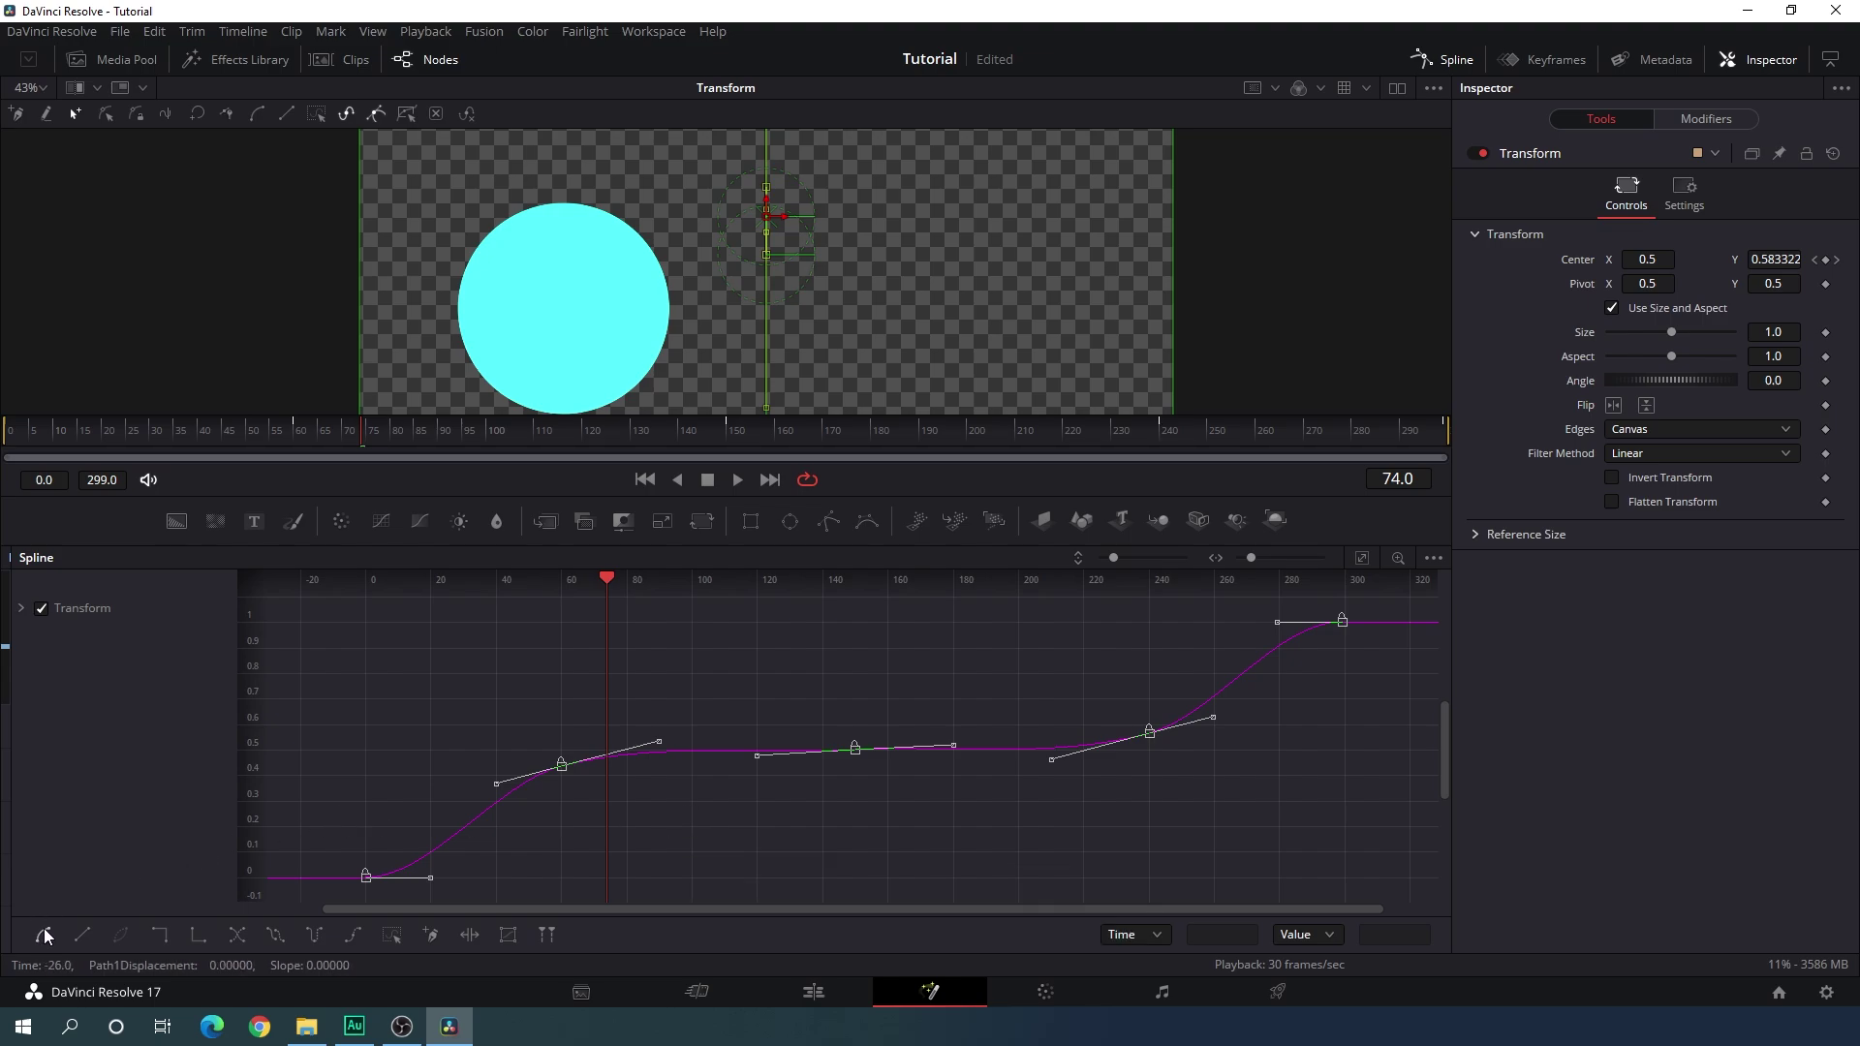
Level the curve handles at frames 60, 150 and 240, stretching the outer ones back to about frame 0 and forward to about frame 299.
drag(607, 577, 366, 595)
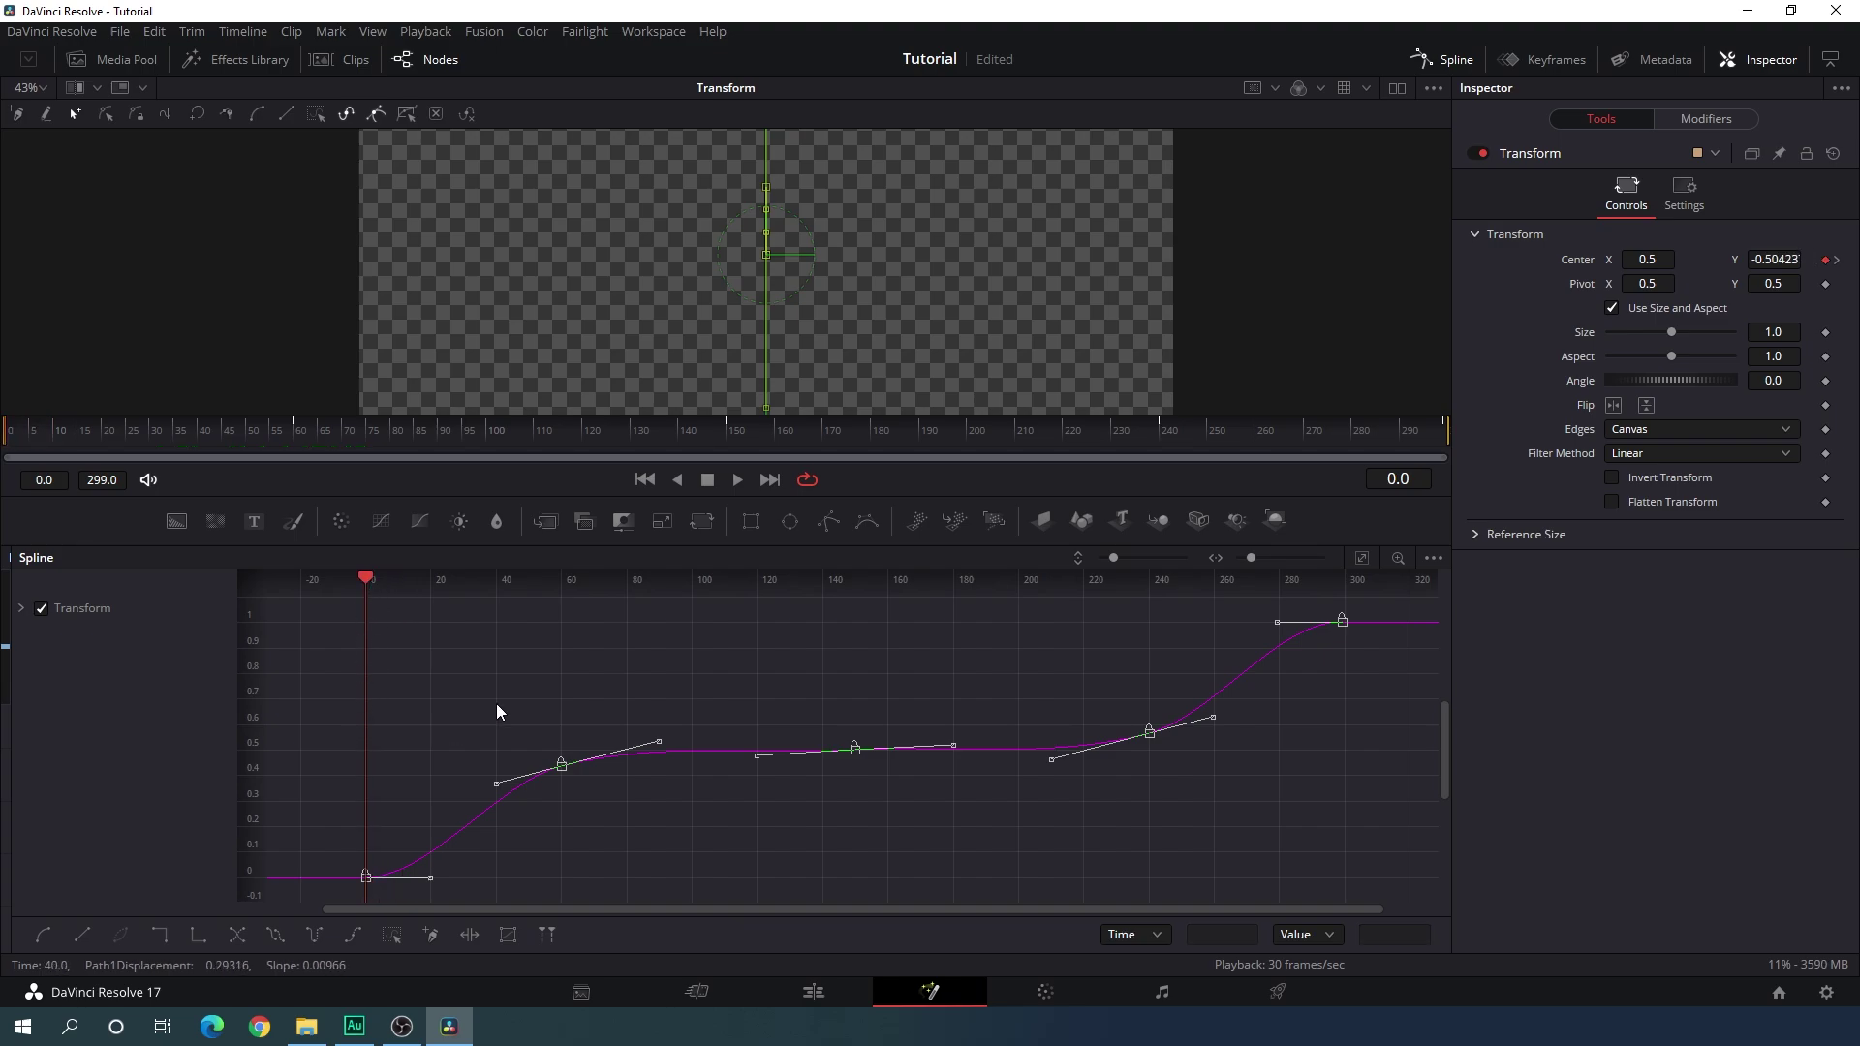
drag(490, 789, 365, 777)
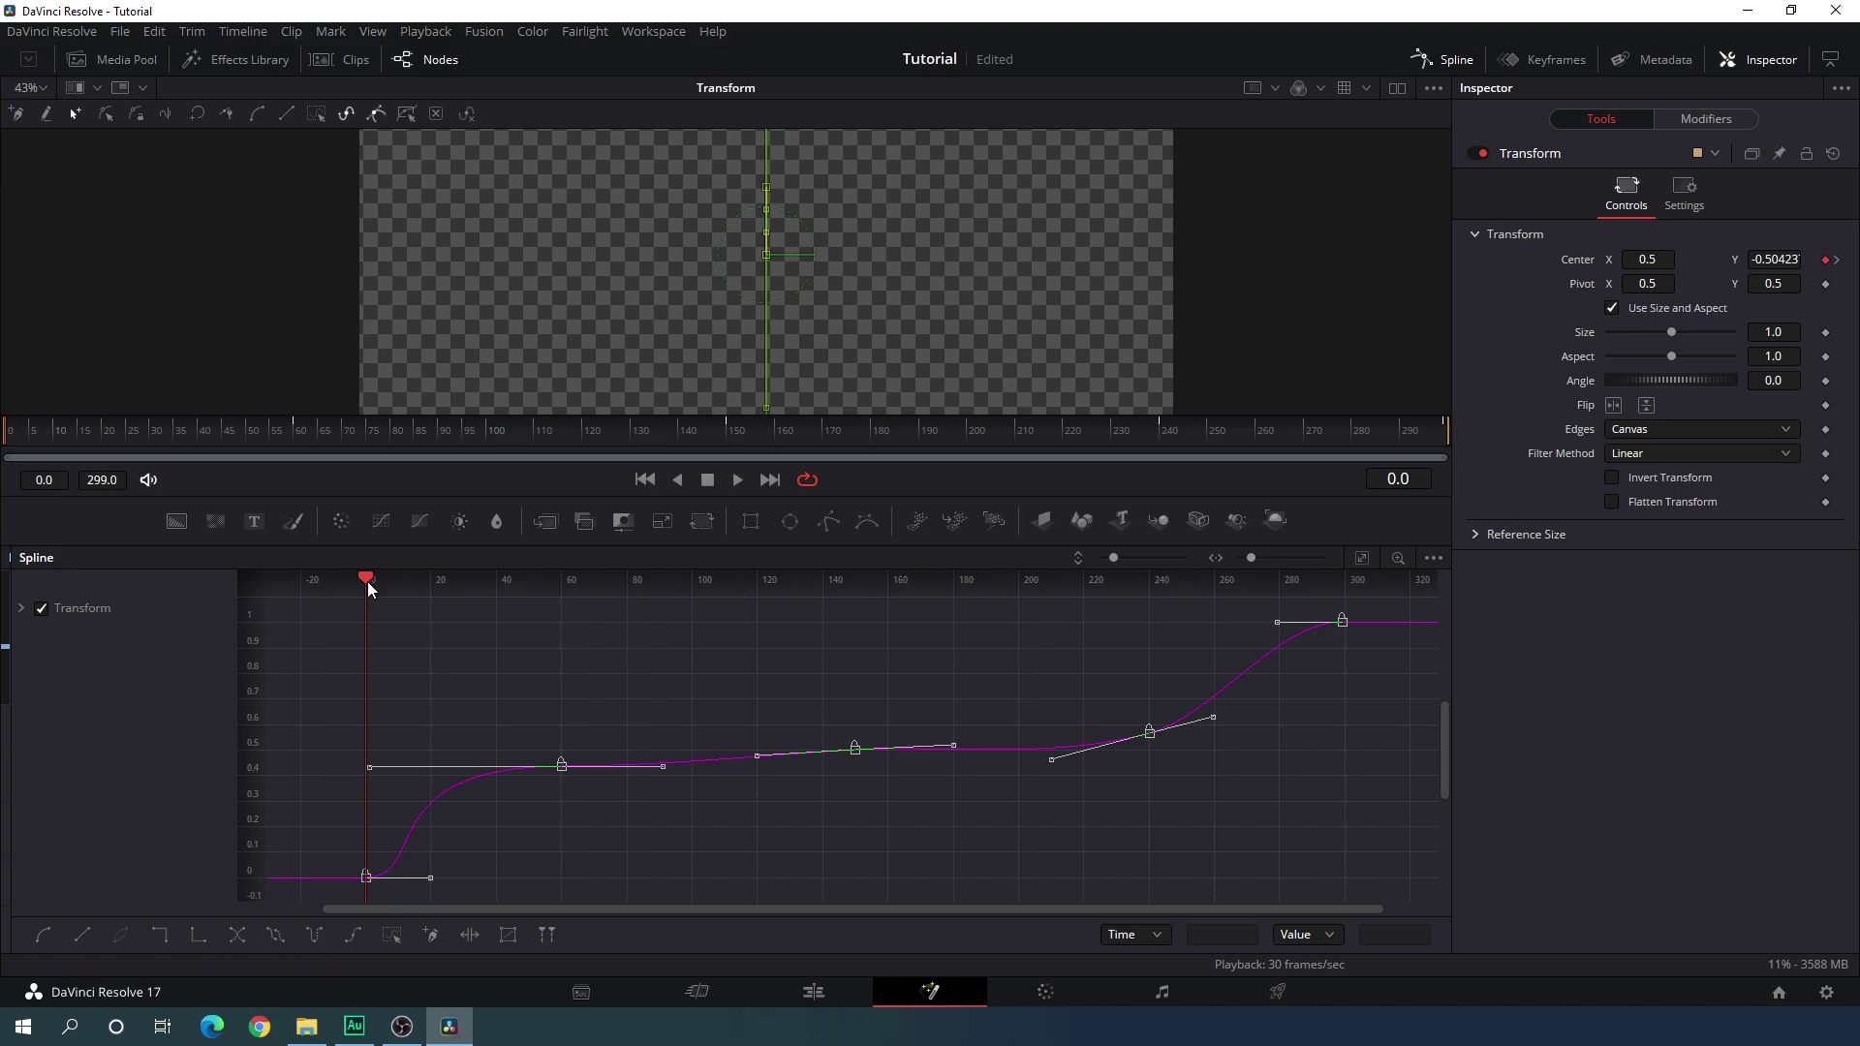
drag(366, 581, 1344, 653)
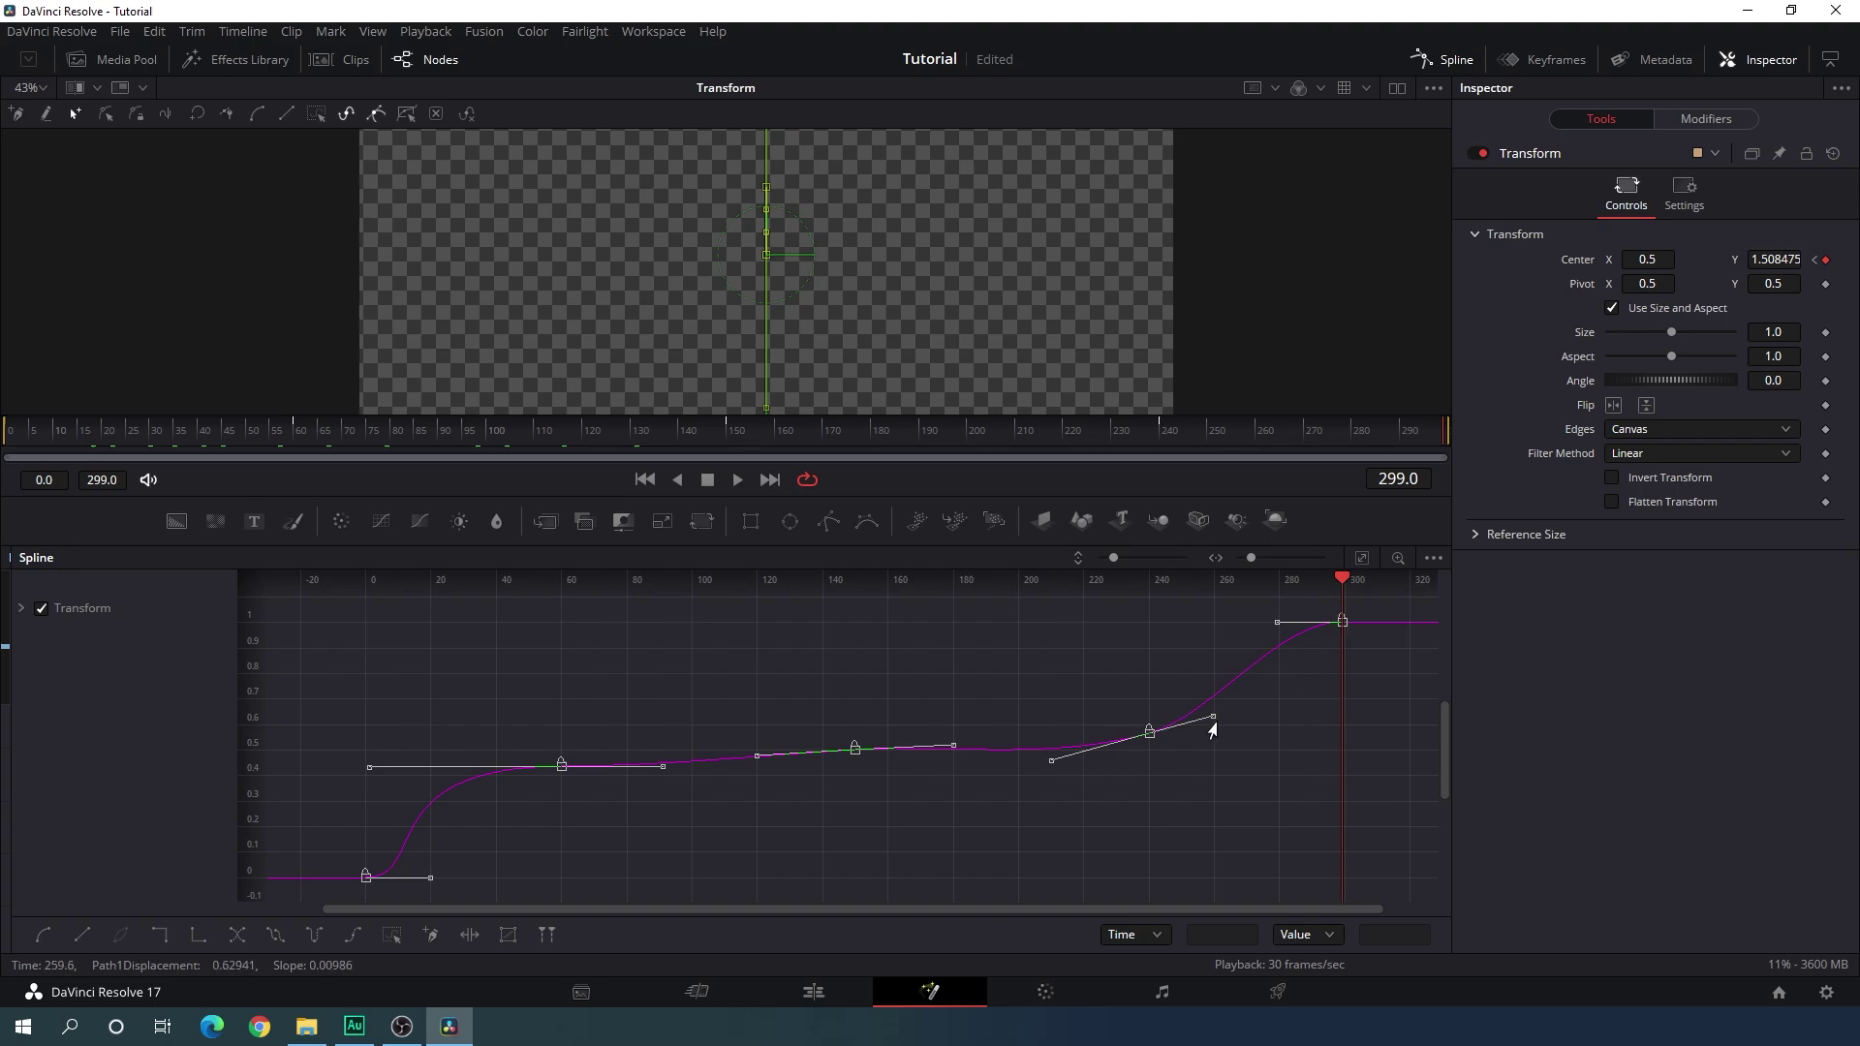
drag(1212, 719, 1337, 736)
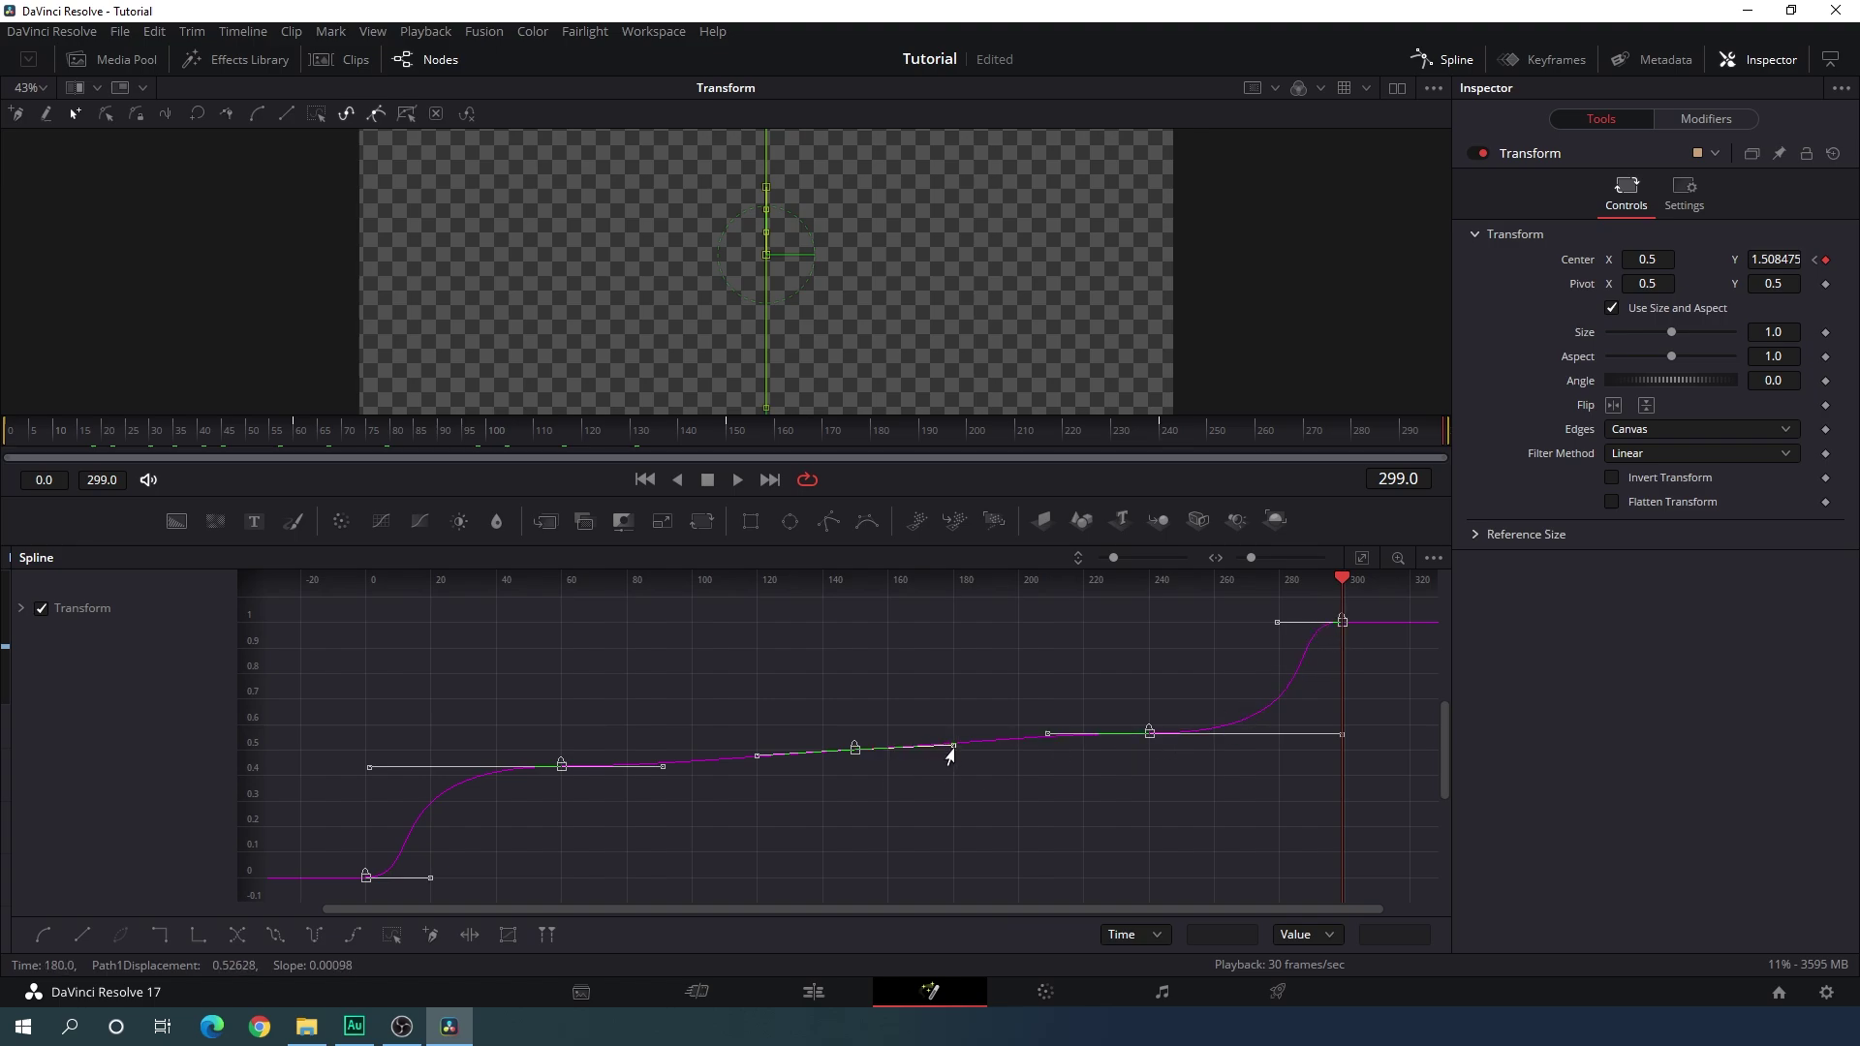
drag(947, 748, 950, 753)
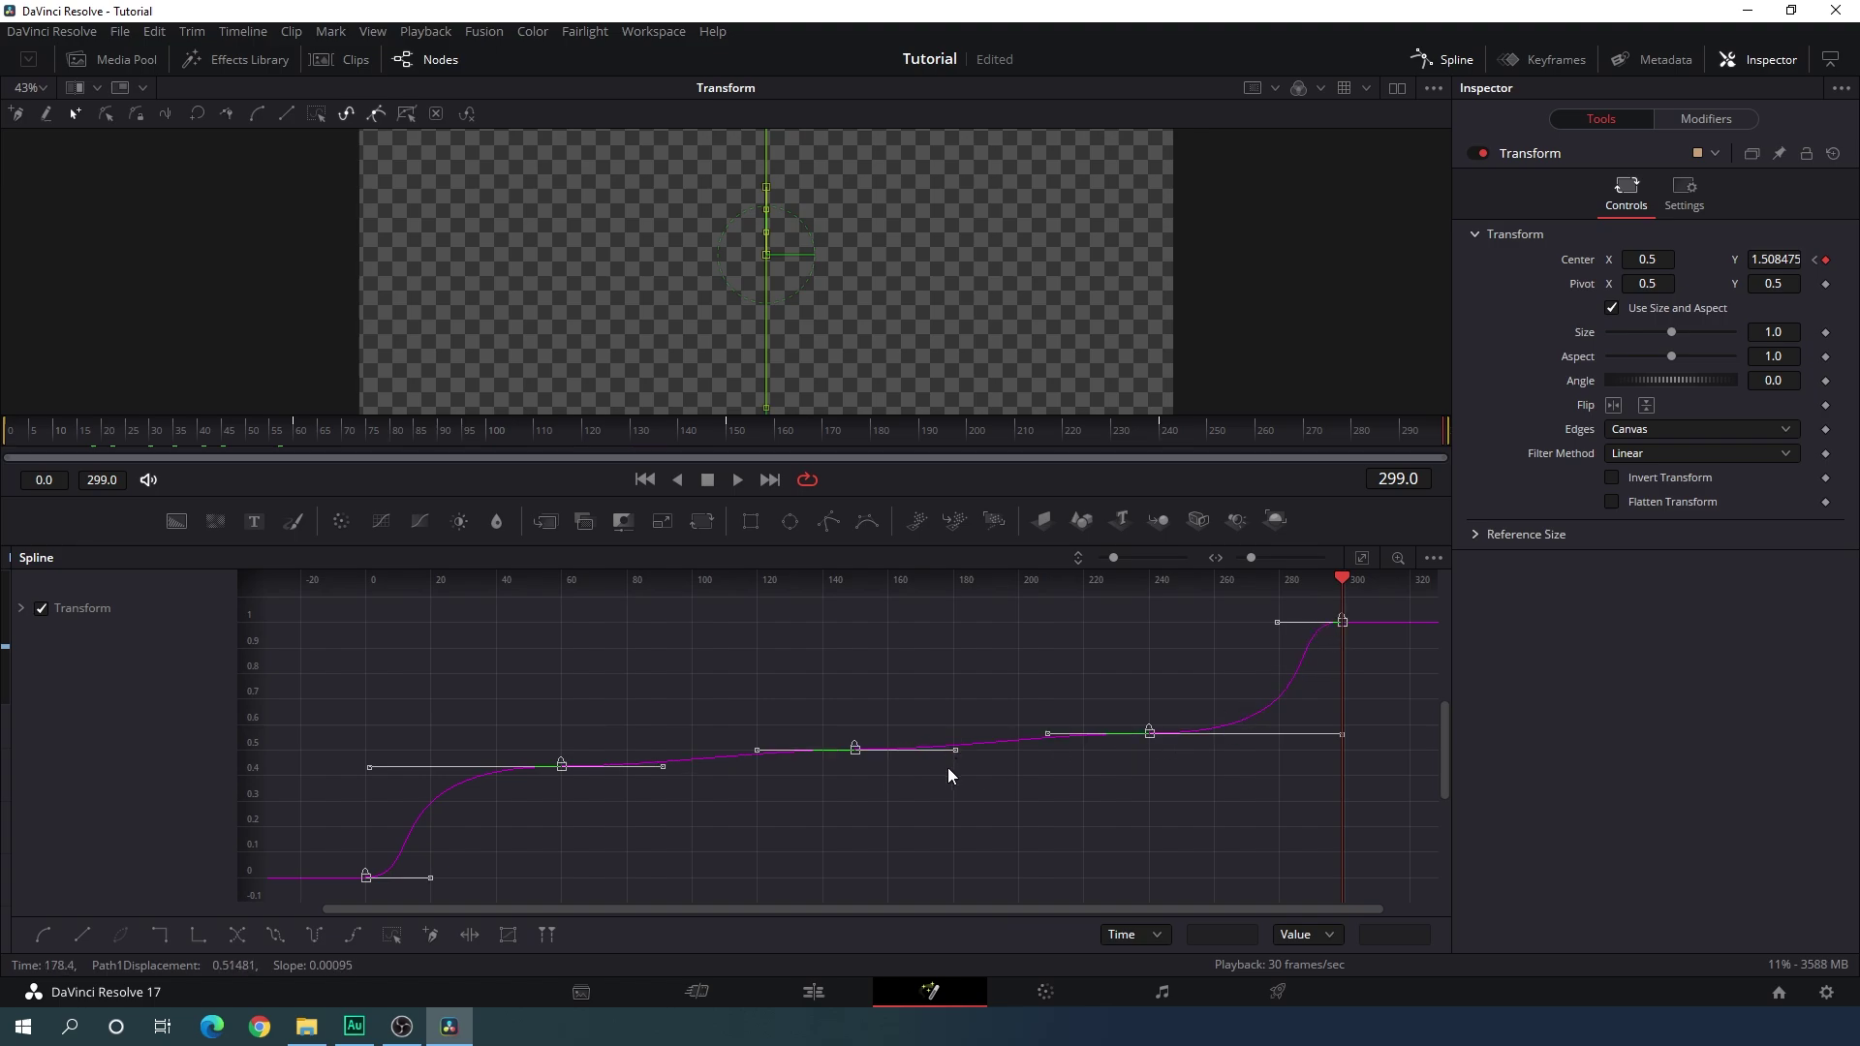
Play the animation from the start to check the adjusted easing, stopping after the circle has entered.
click(645, 480)
click(738, 480)
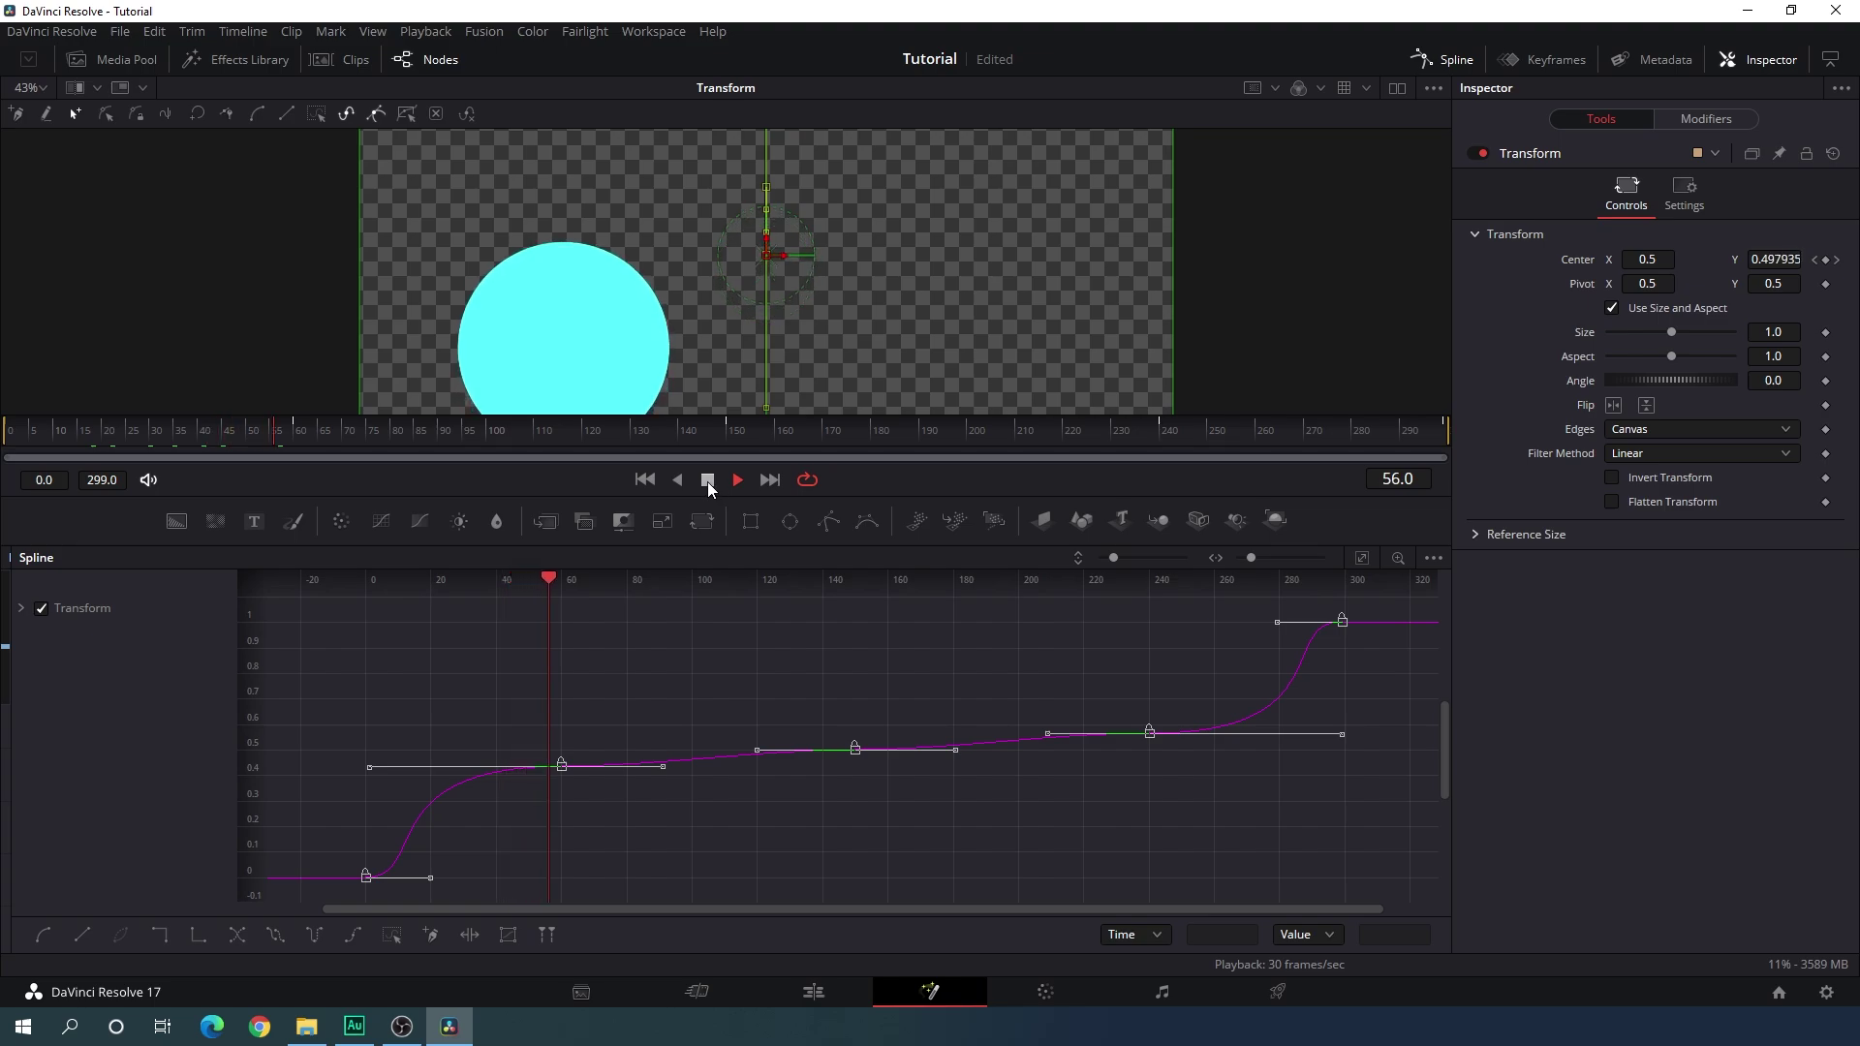
click(708, 481)
Close the Spline editor, enlarge the viewer area again with its zoom set to Fit, and deselect the Transform node.
click(1443, 59)
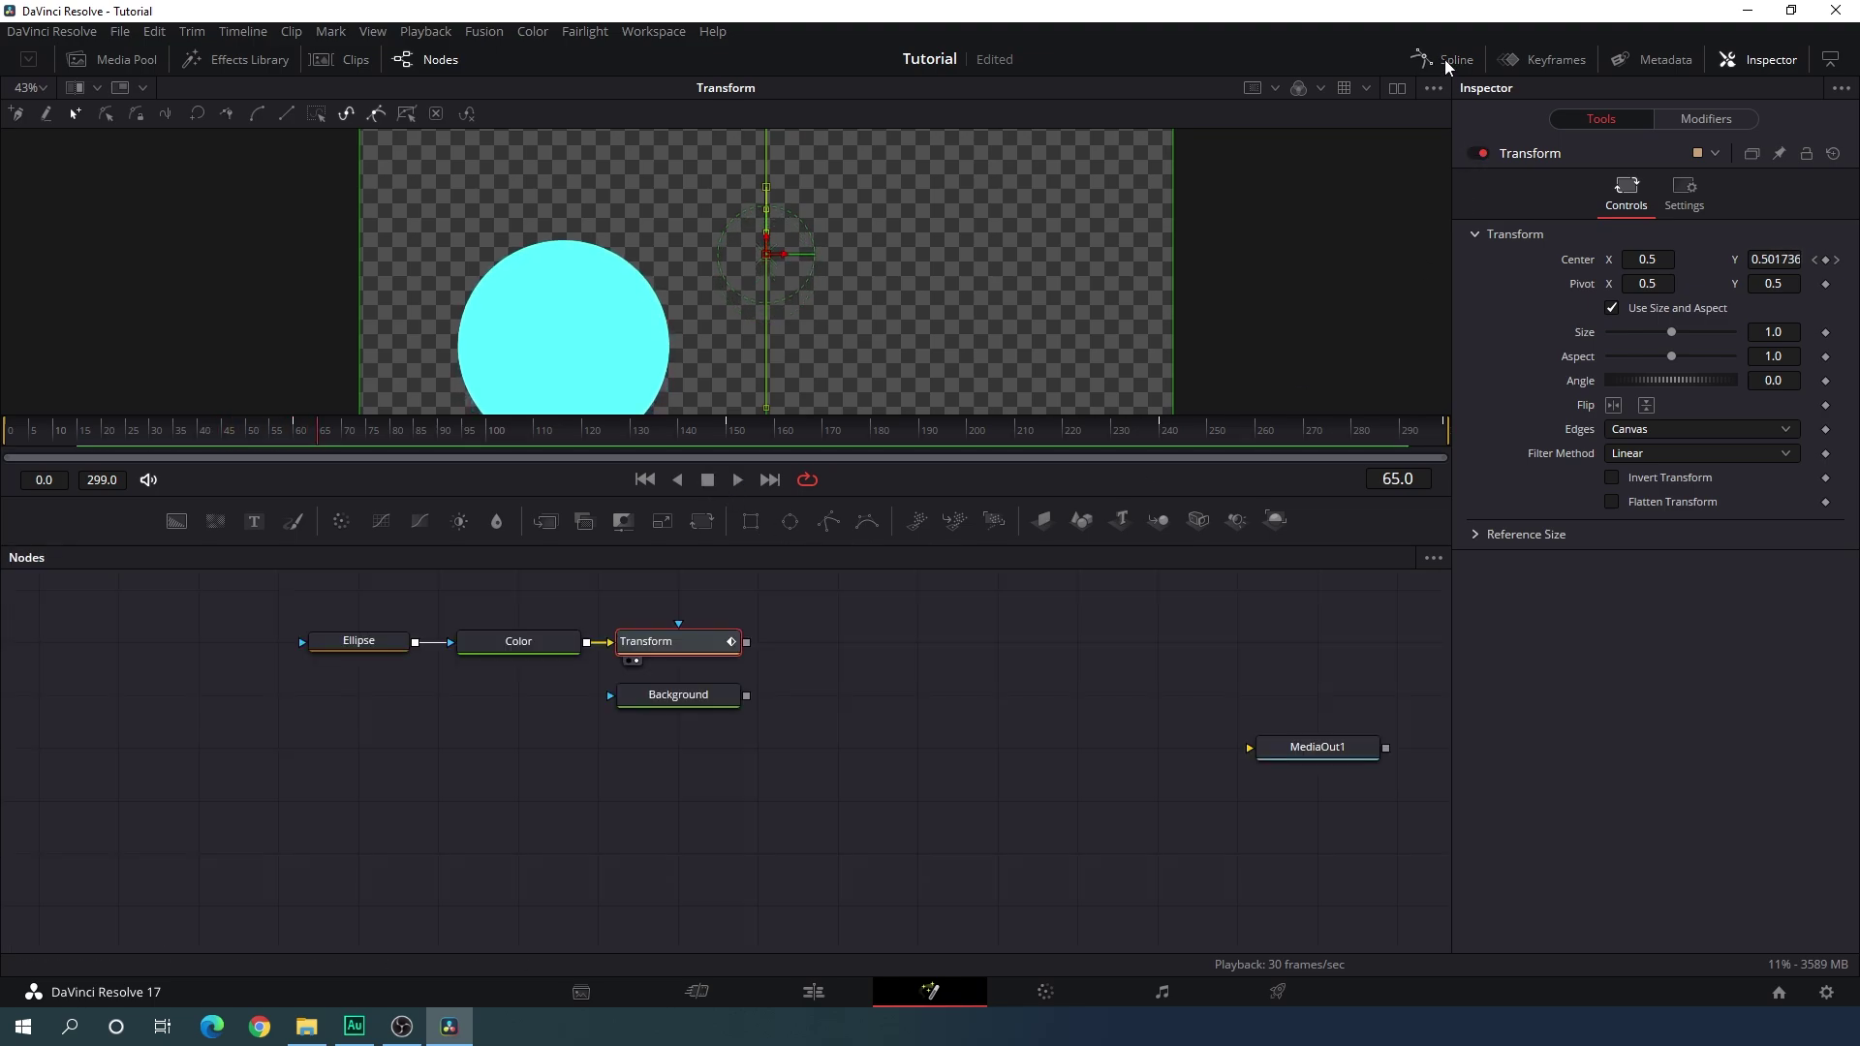
drag(817, 497, 814, 617)
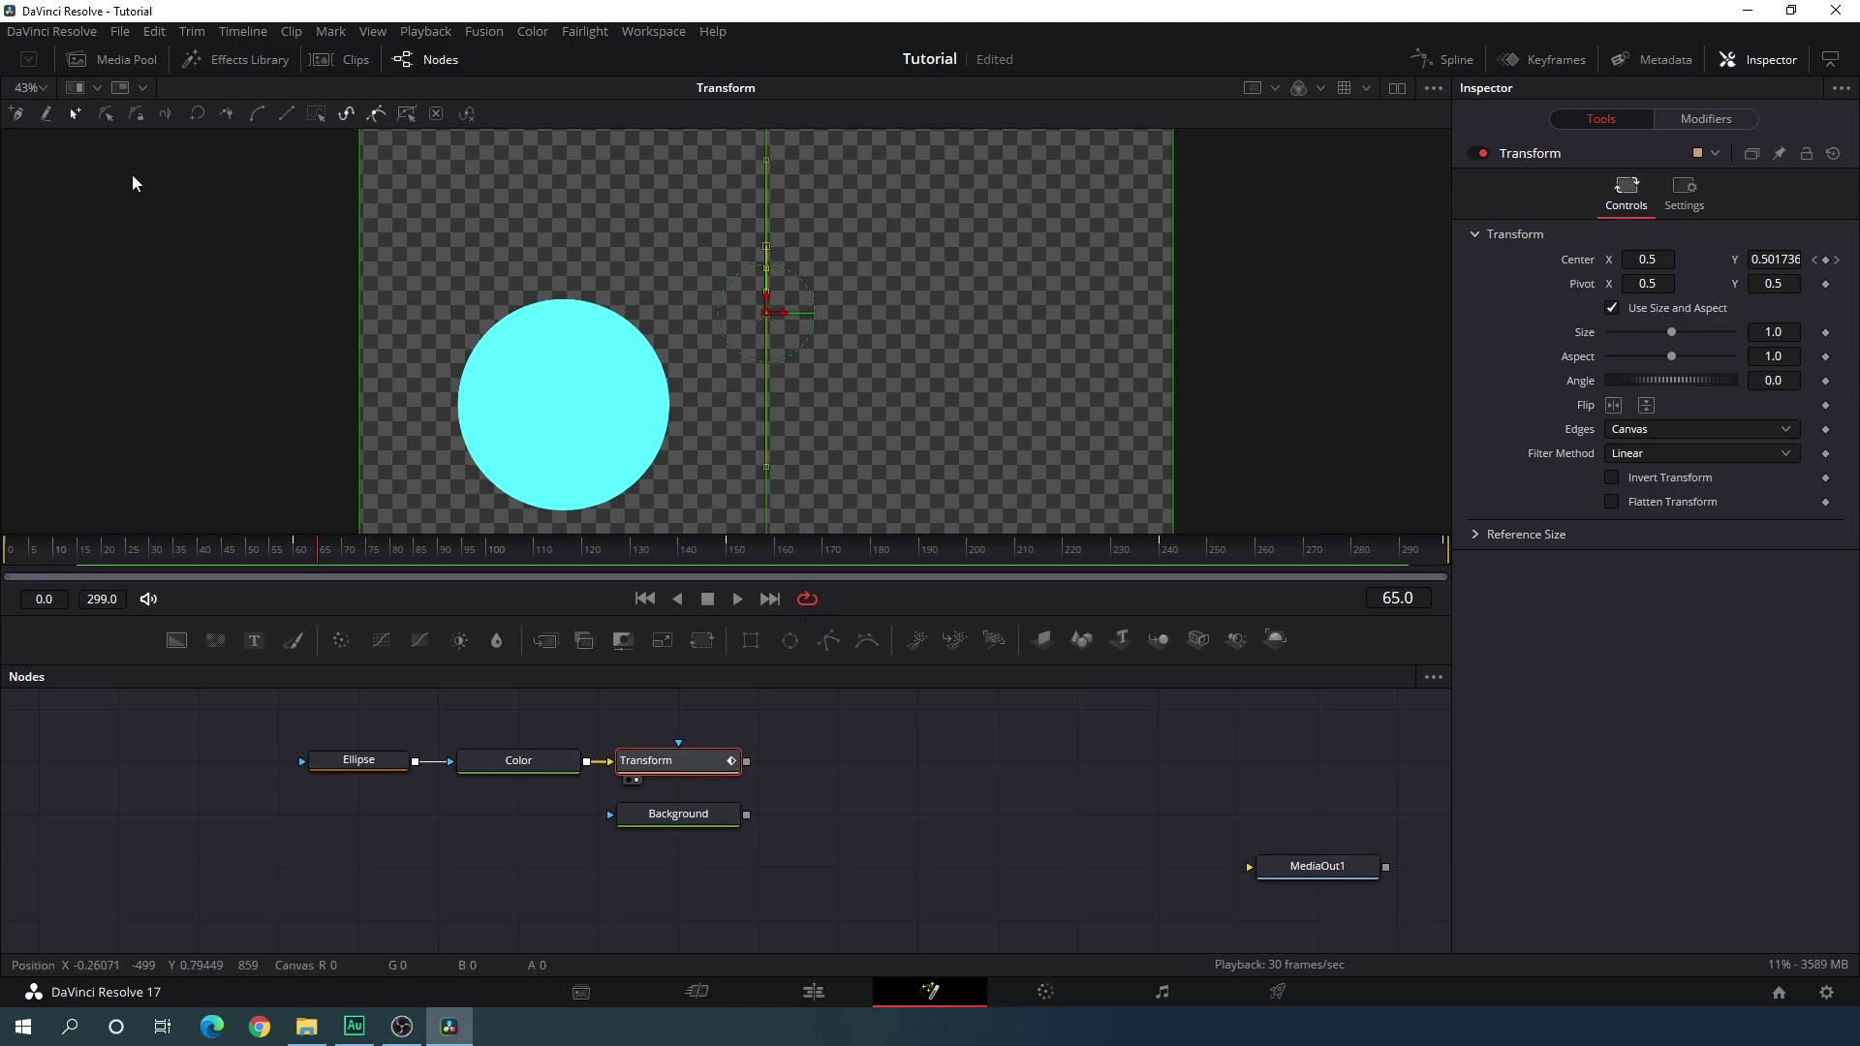
click(47, 86)
click(27, 118)
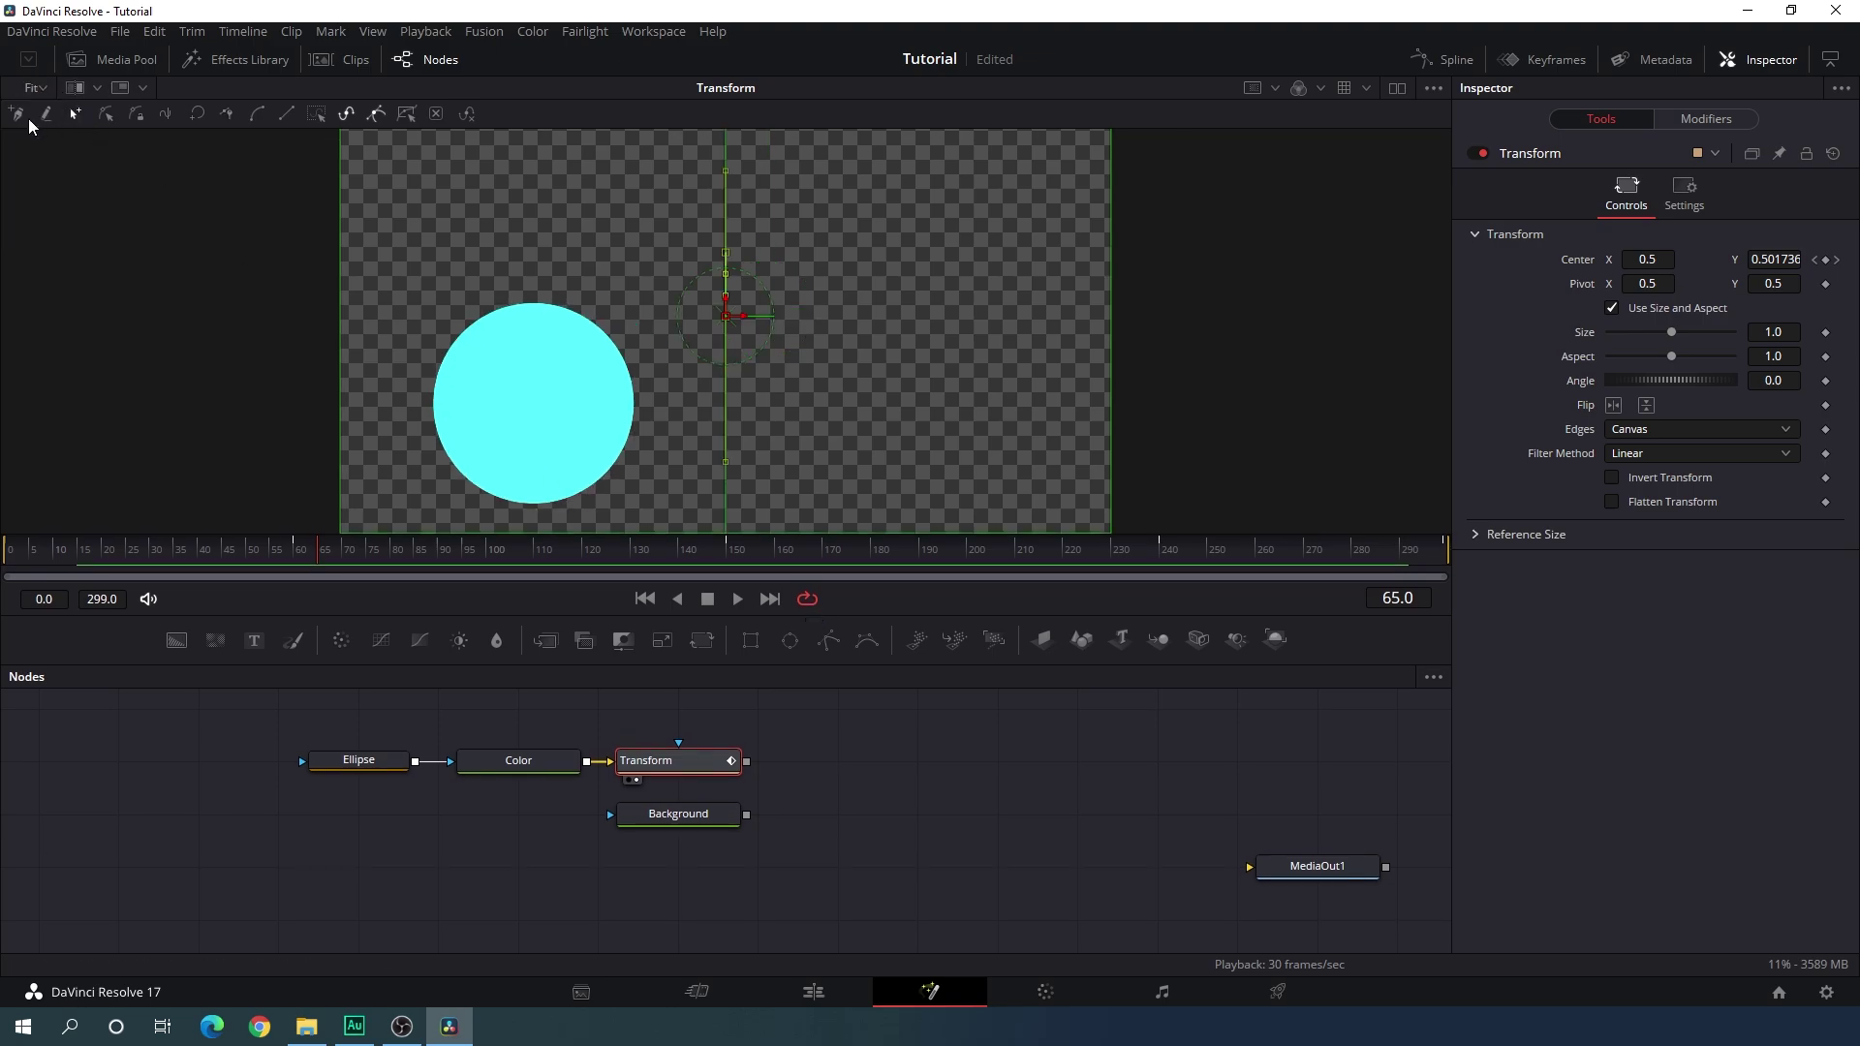
click(865, 763)
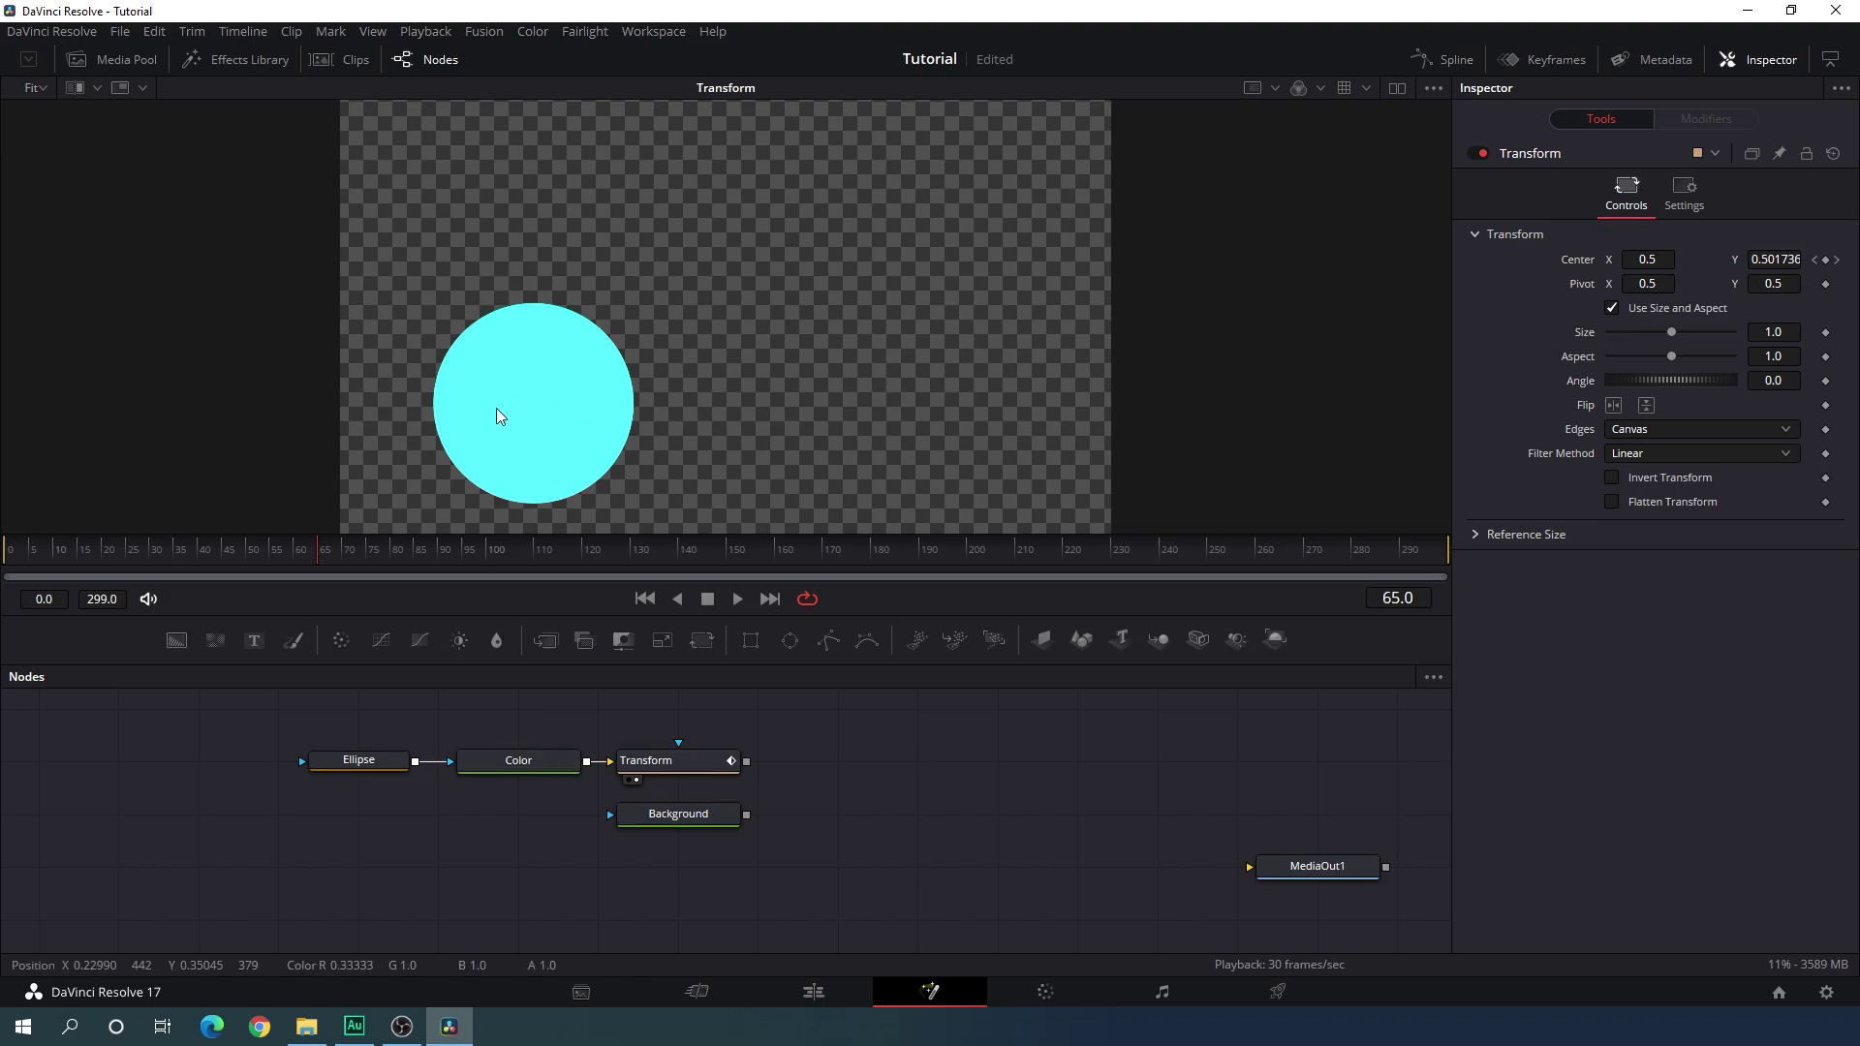
Move the Background node away from the circle's node chain, in line with MediaOut1, and deselect it.
drag(694, 819, 928, 857)
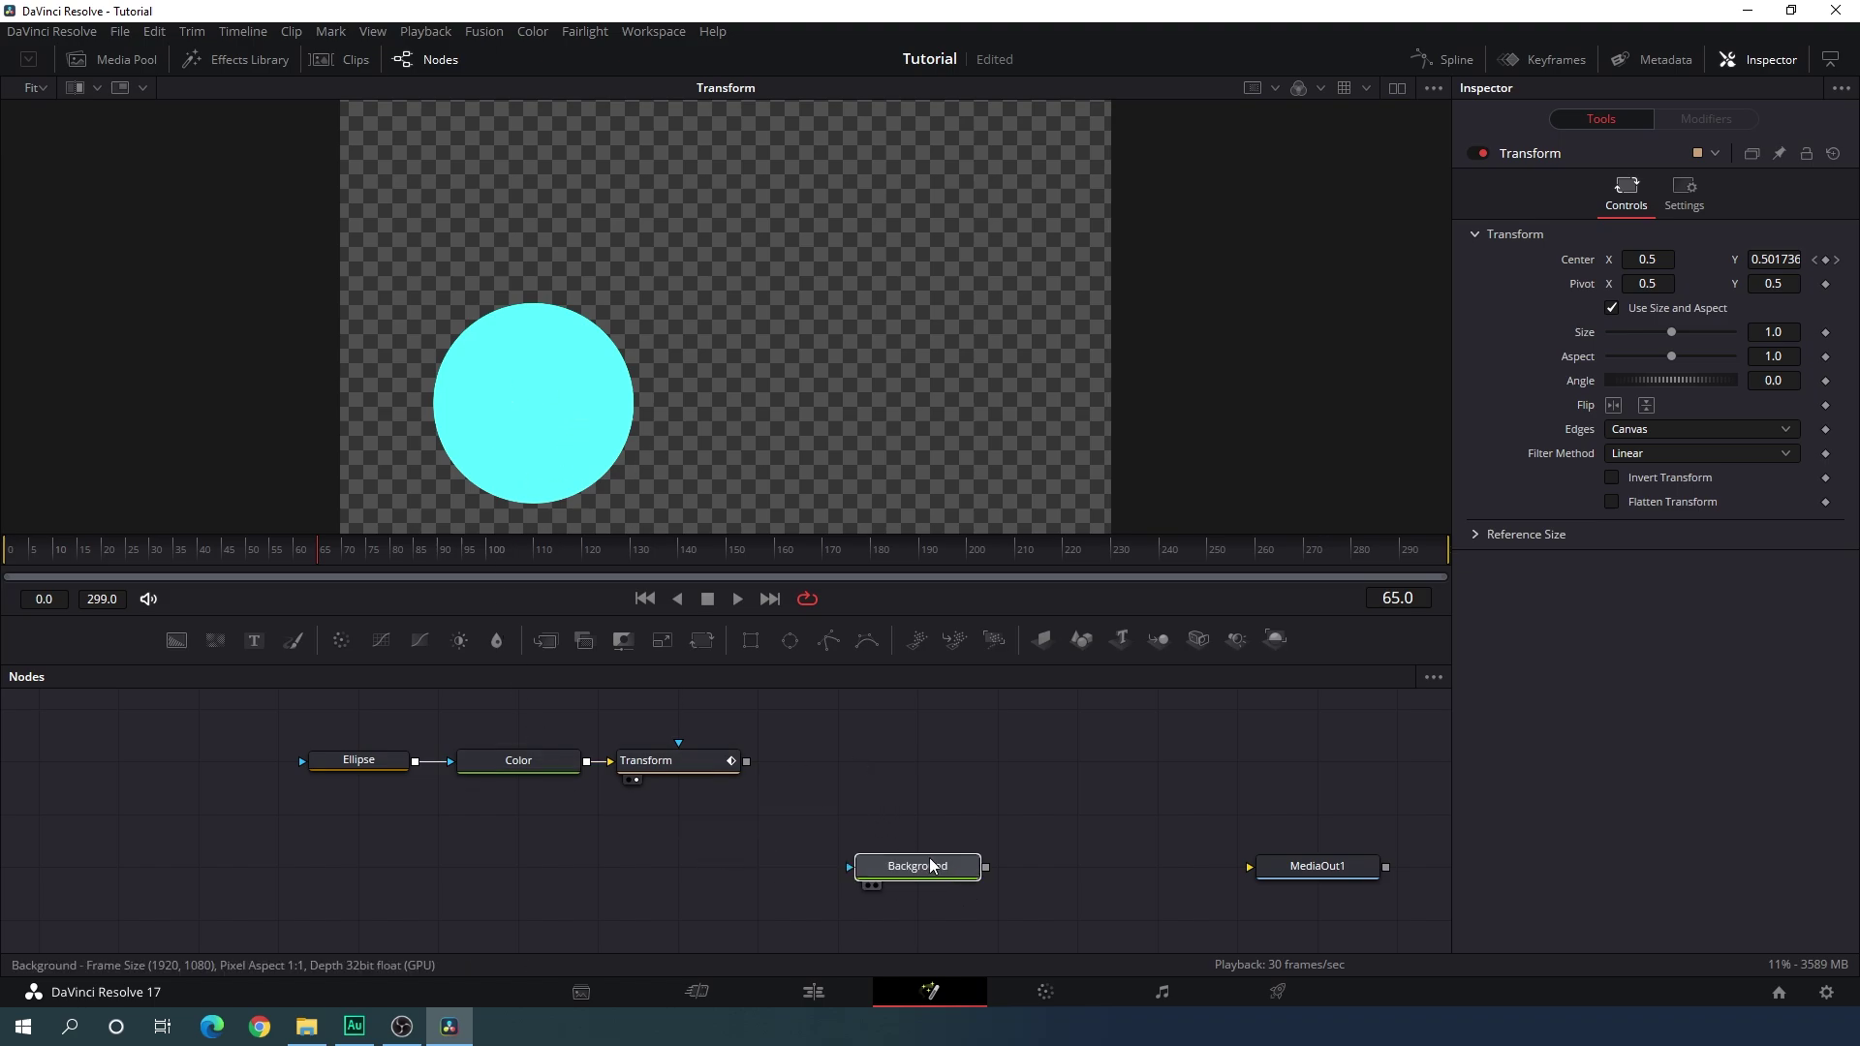
drag(922, 785, 920, 829)
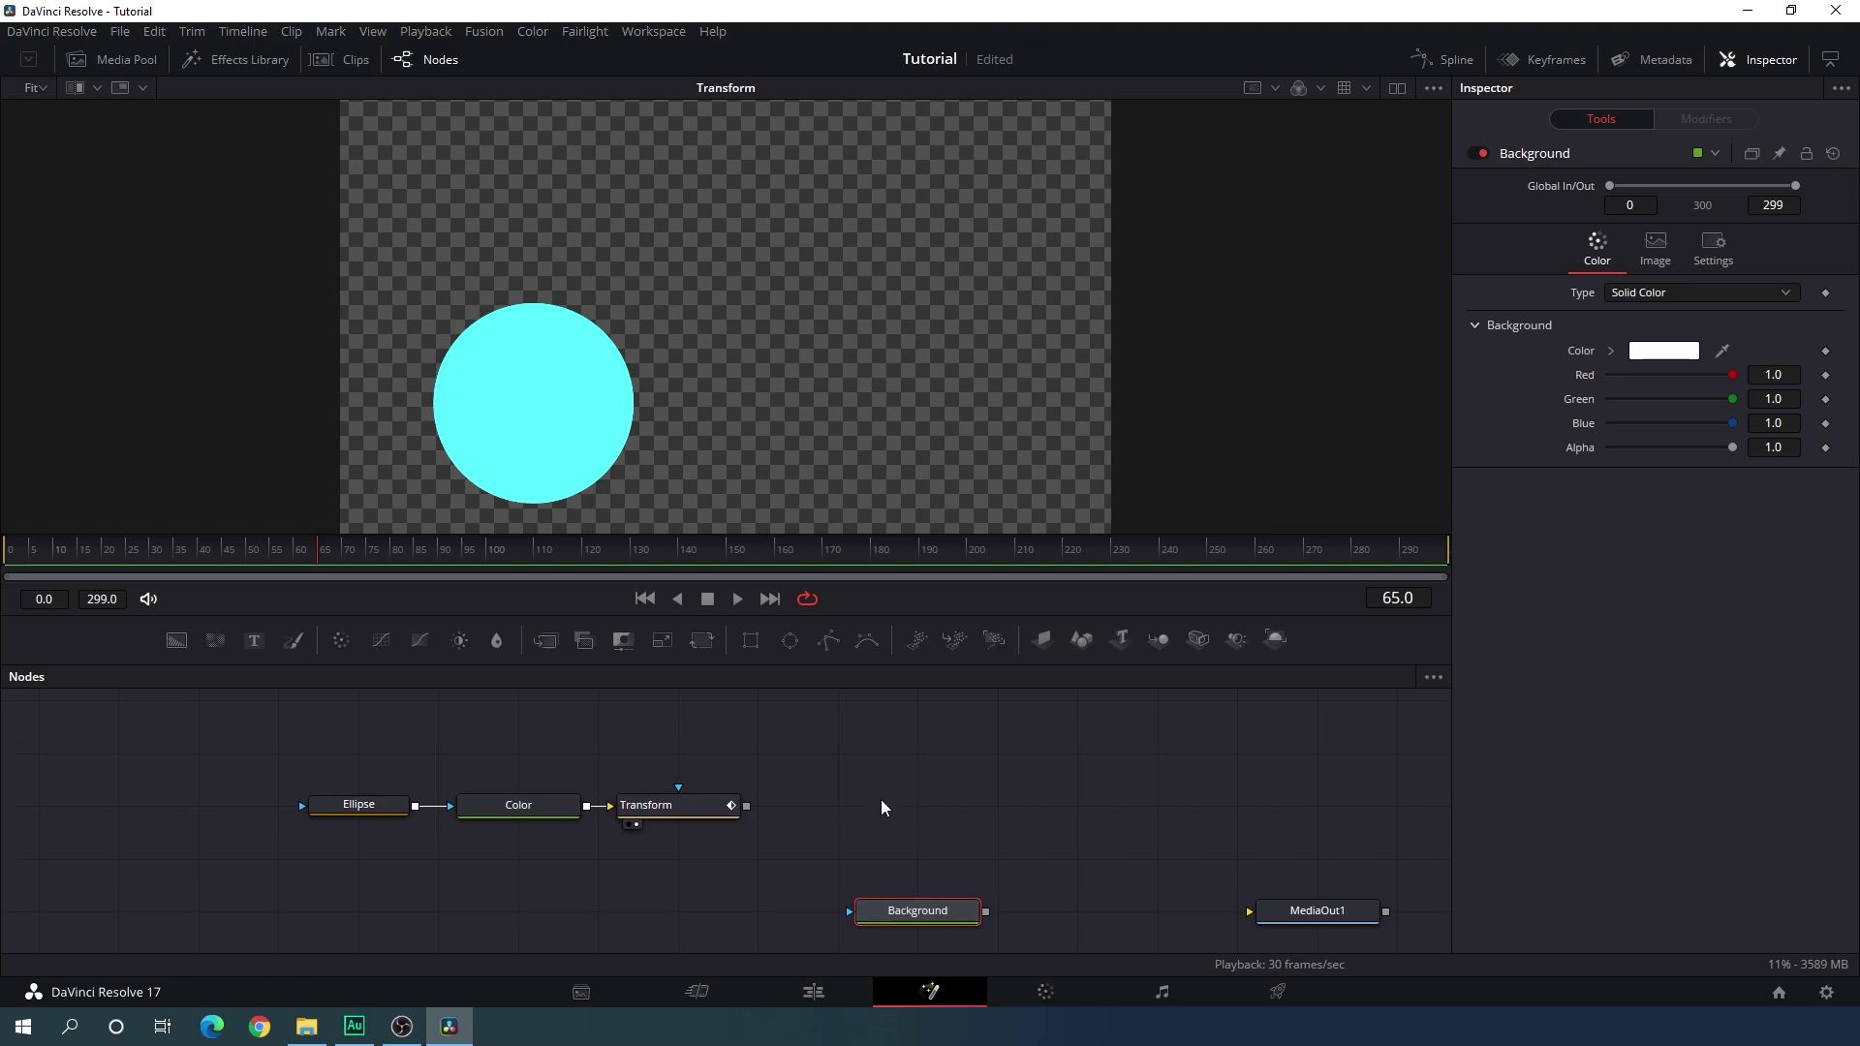
click(881, 807)
Copy the Ellipse, Color and Transform nodes together and paste the duplicate chain directly above the original.
drag(312, 761, 697, 839)
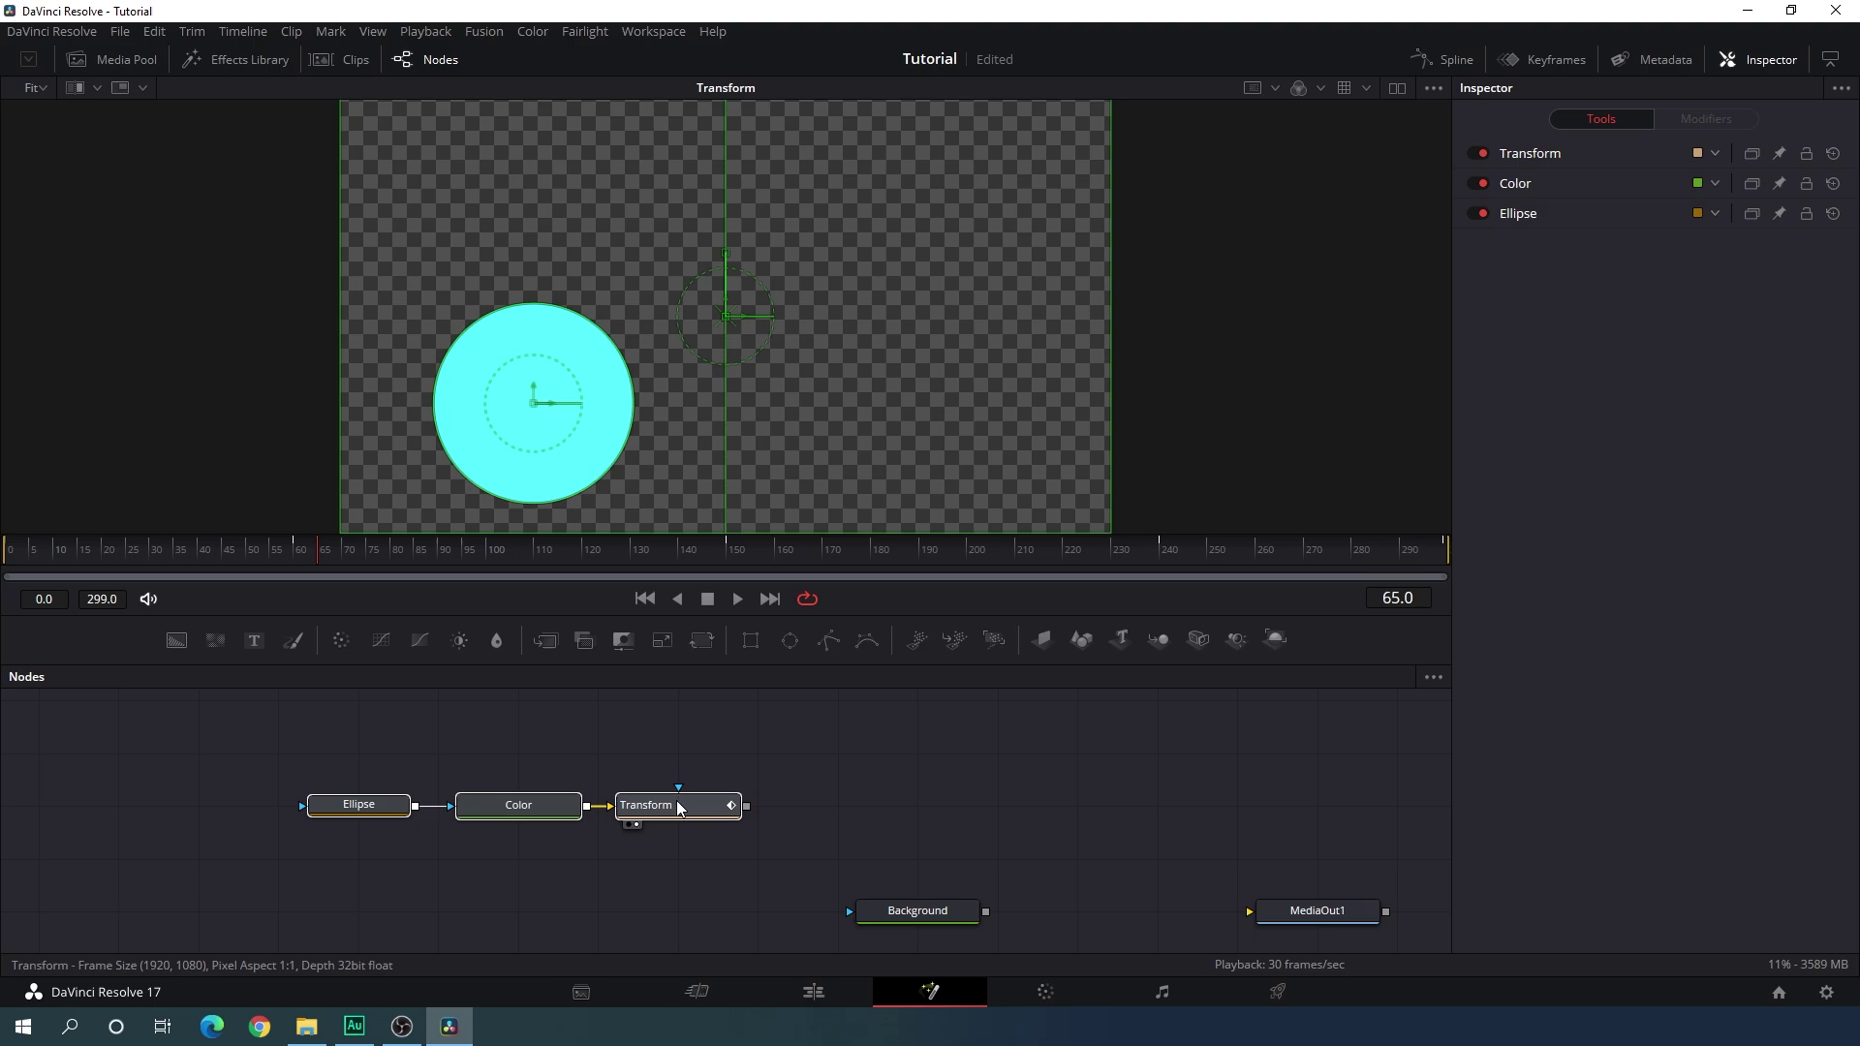
right_click(676, 801)
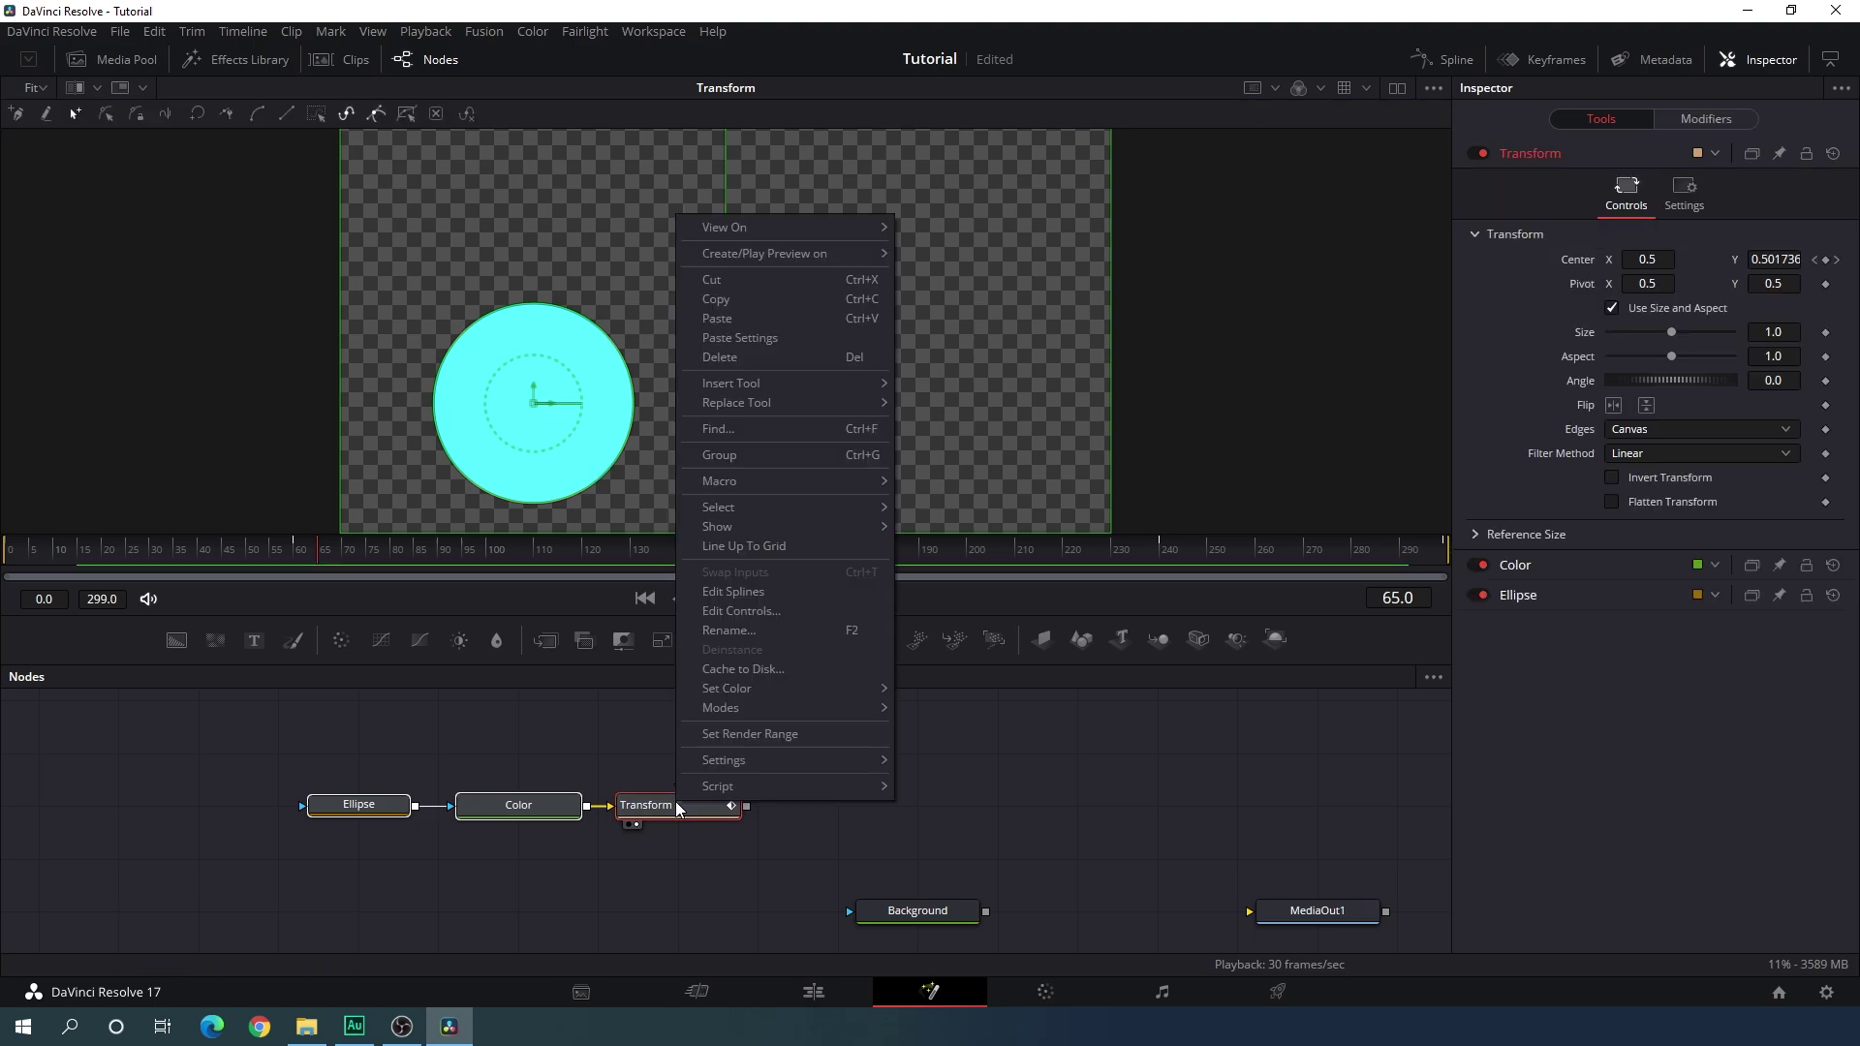
click(724, 300)
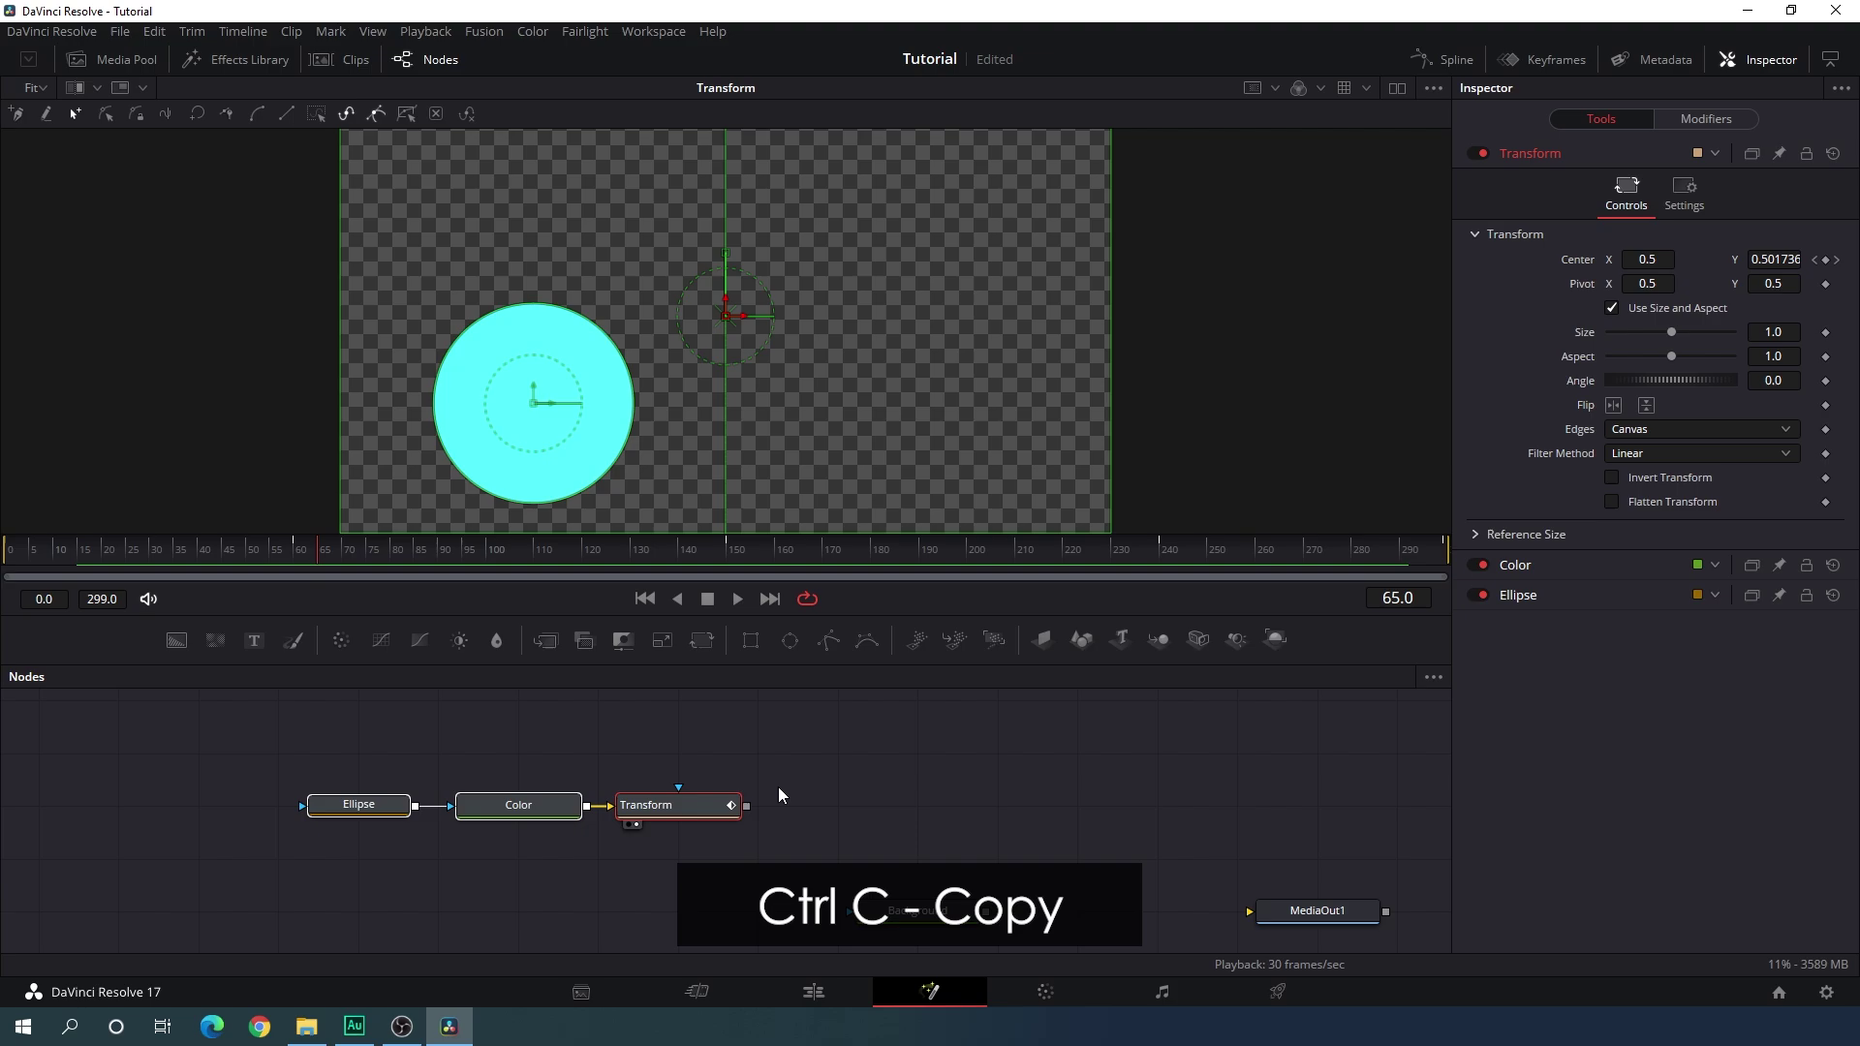
click(795, 761)
scroll(707, 769, up, 1)
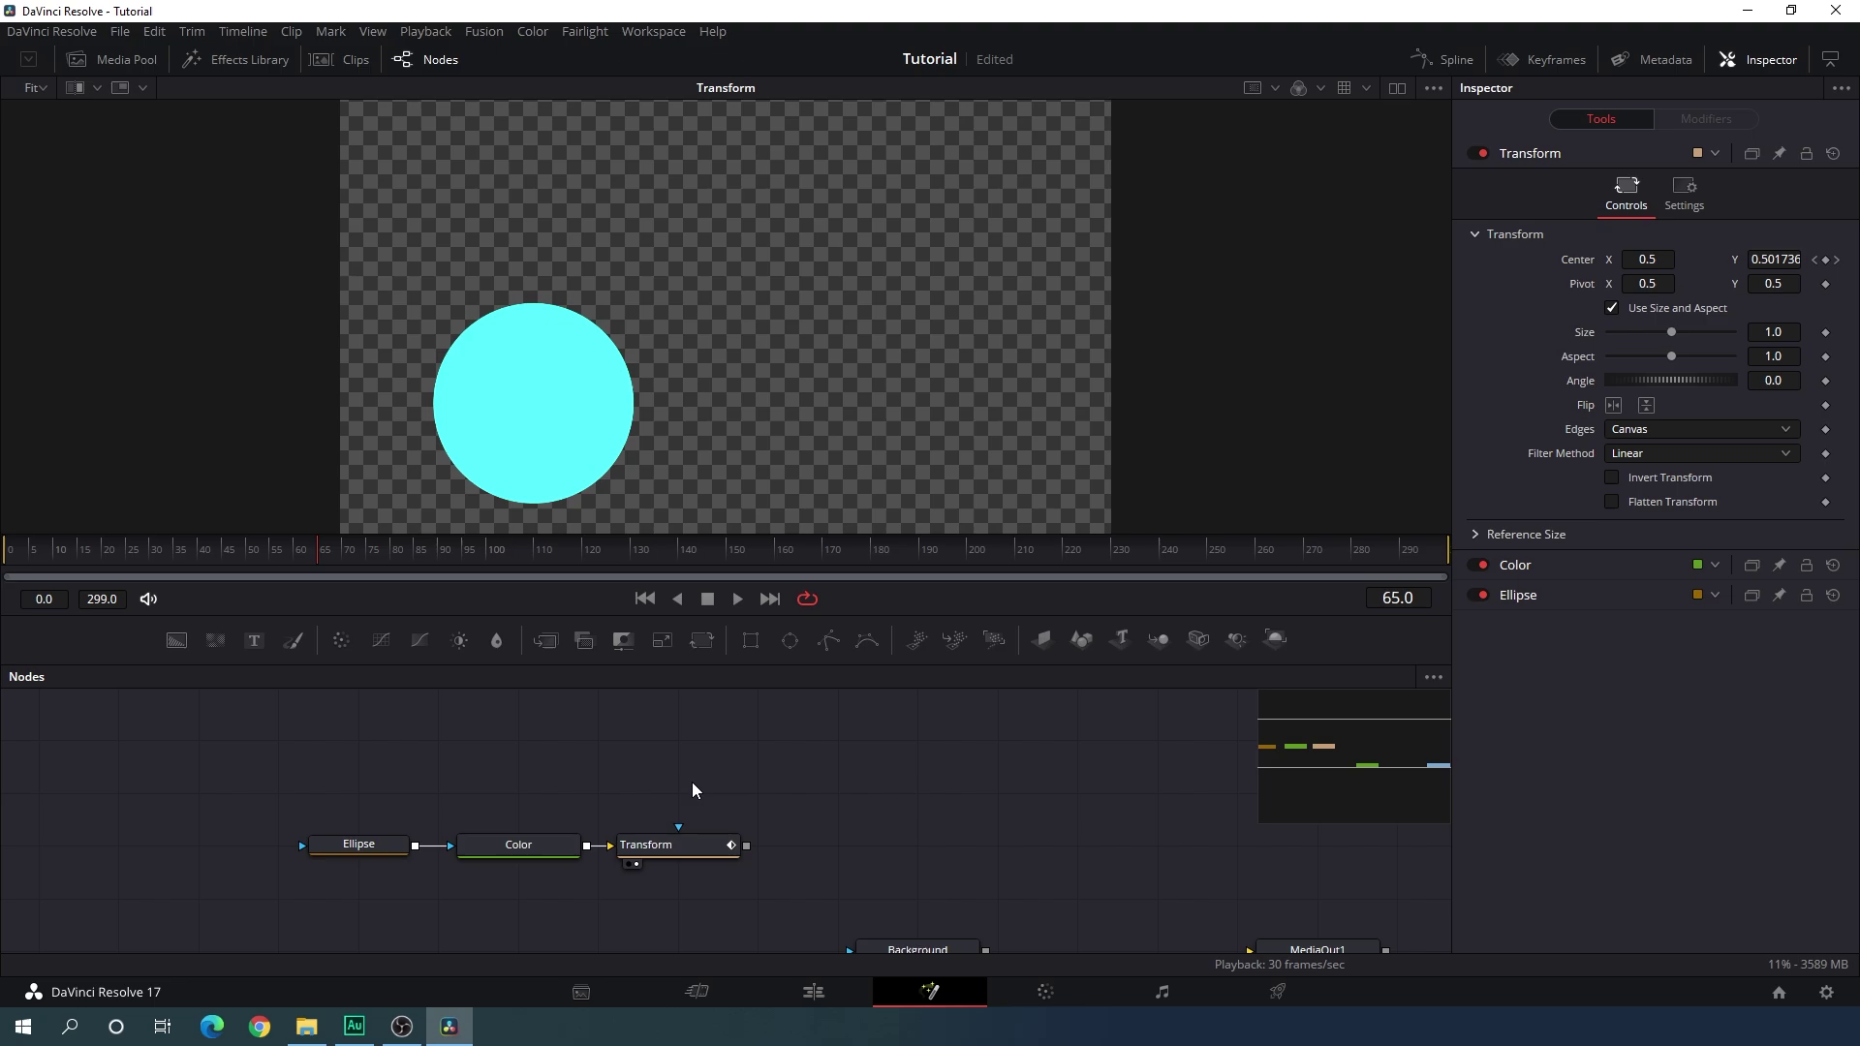
key(ctrl+v)
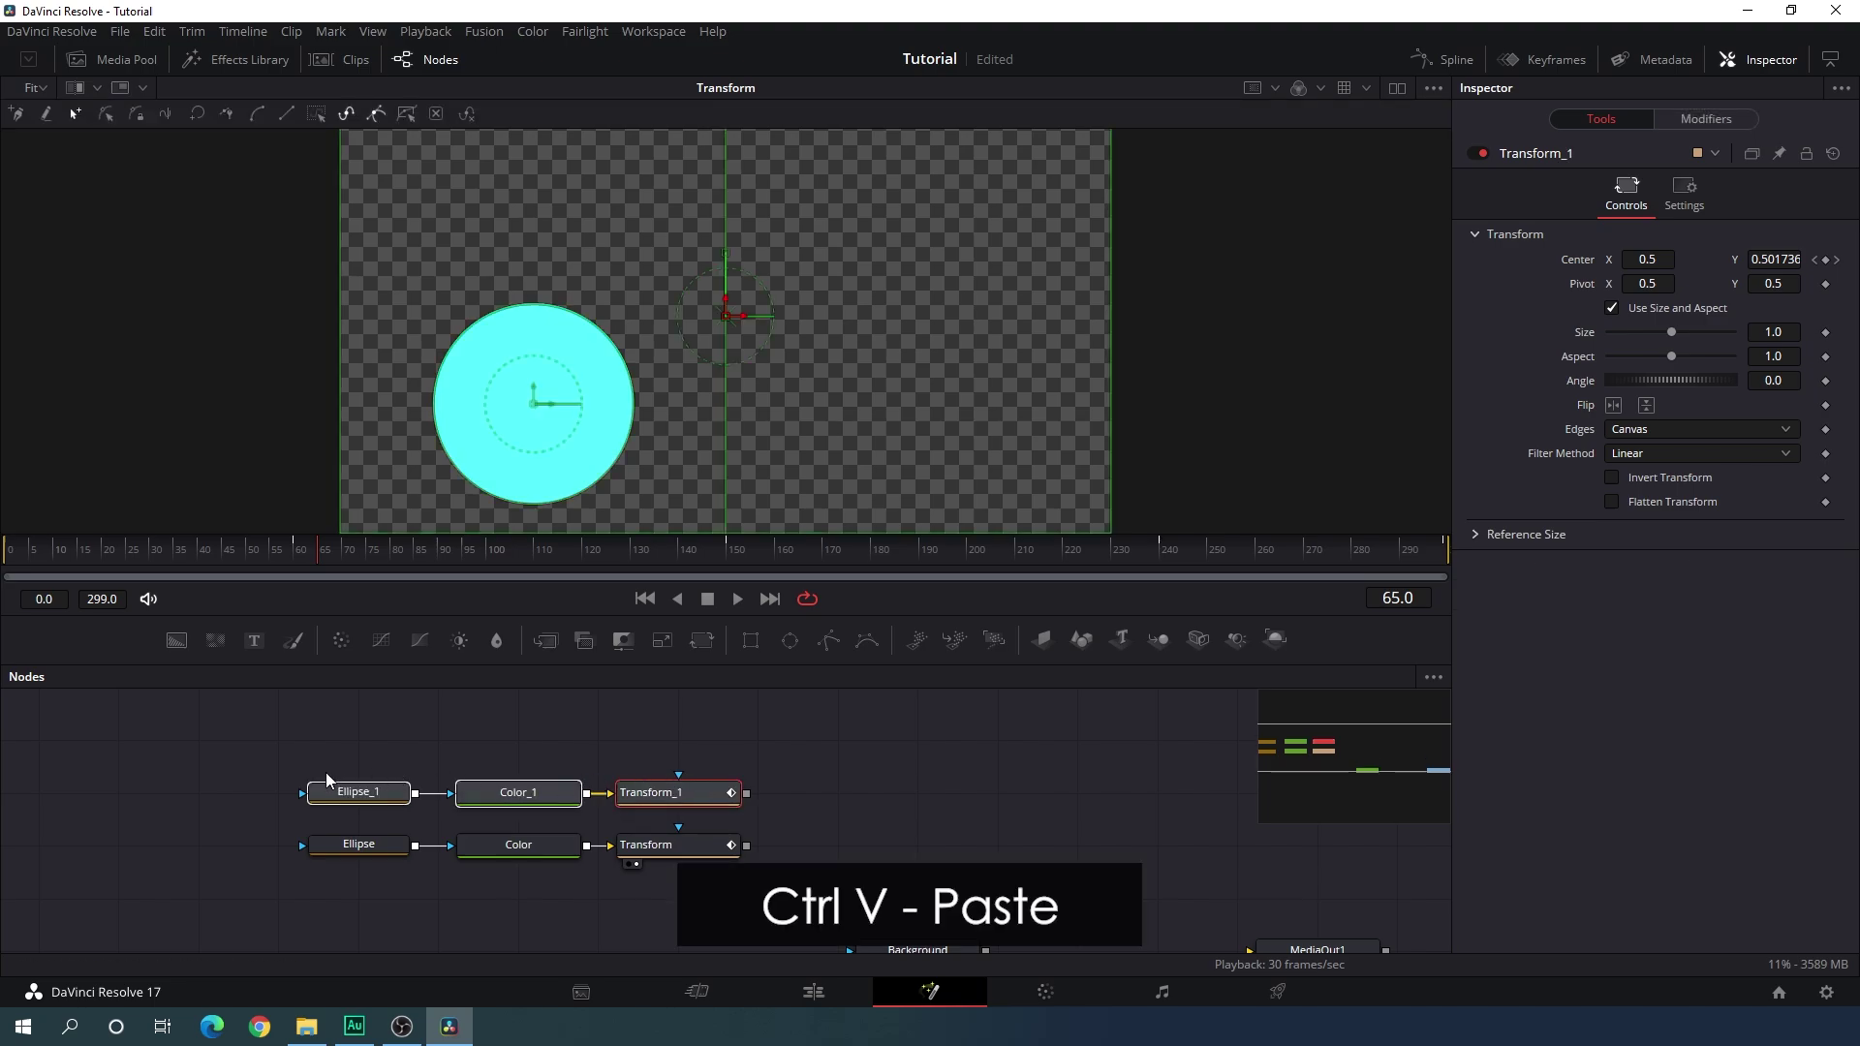
click(776, 748)
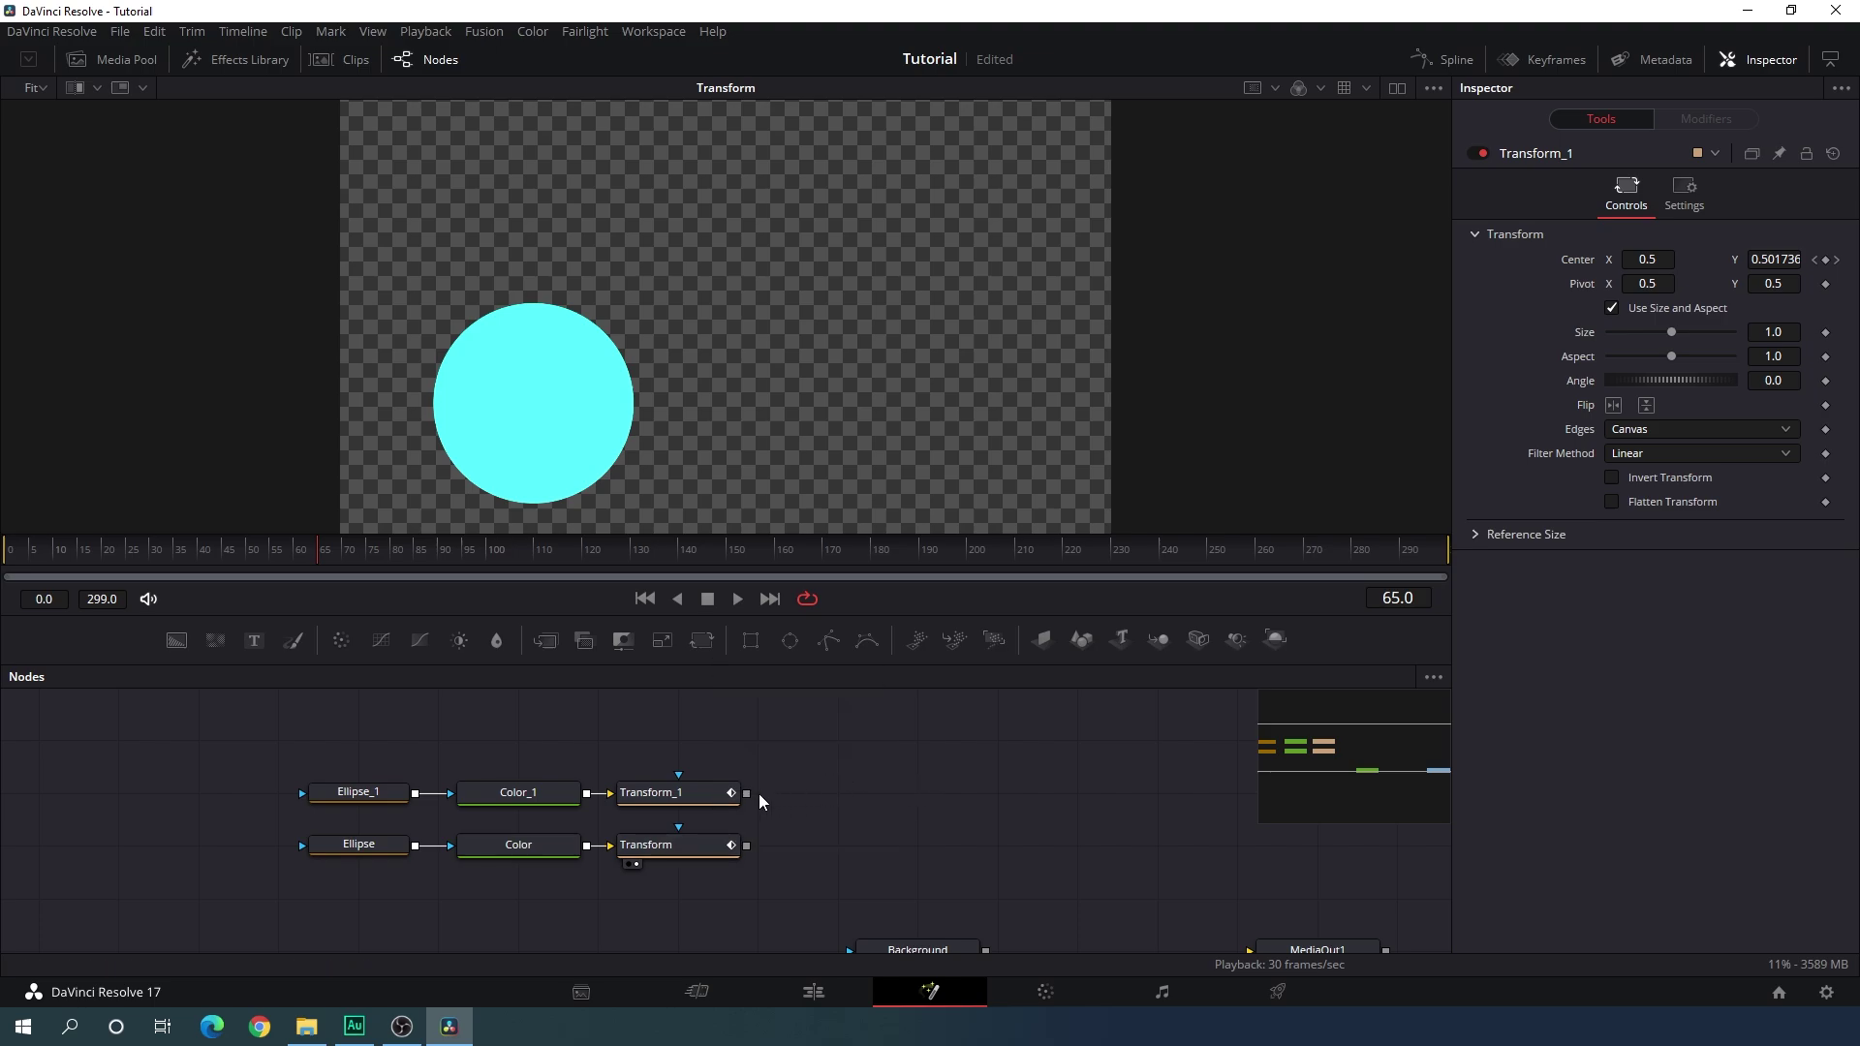
Merge the Transform_1 output over the original Transform output, align the Merge node beside Transform_1, and show it in the viewer.
drag(746, 792, 779, 755)
drag(754, 845, 747, 843)
drag(860, 851, 862, 817)
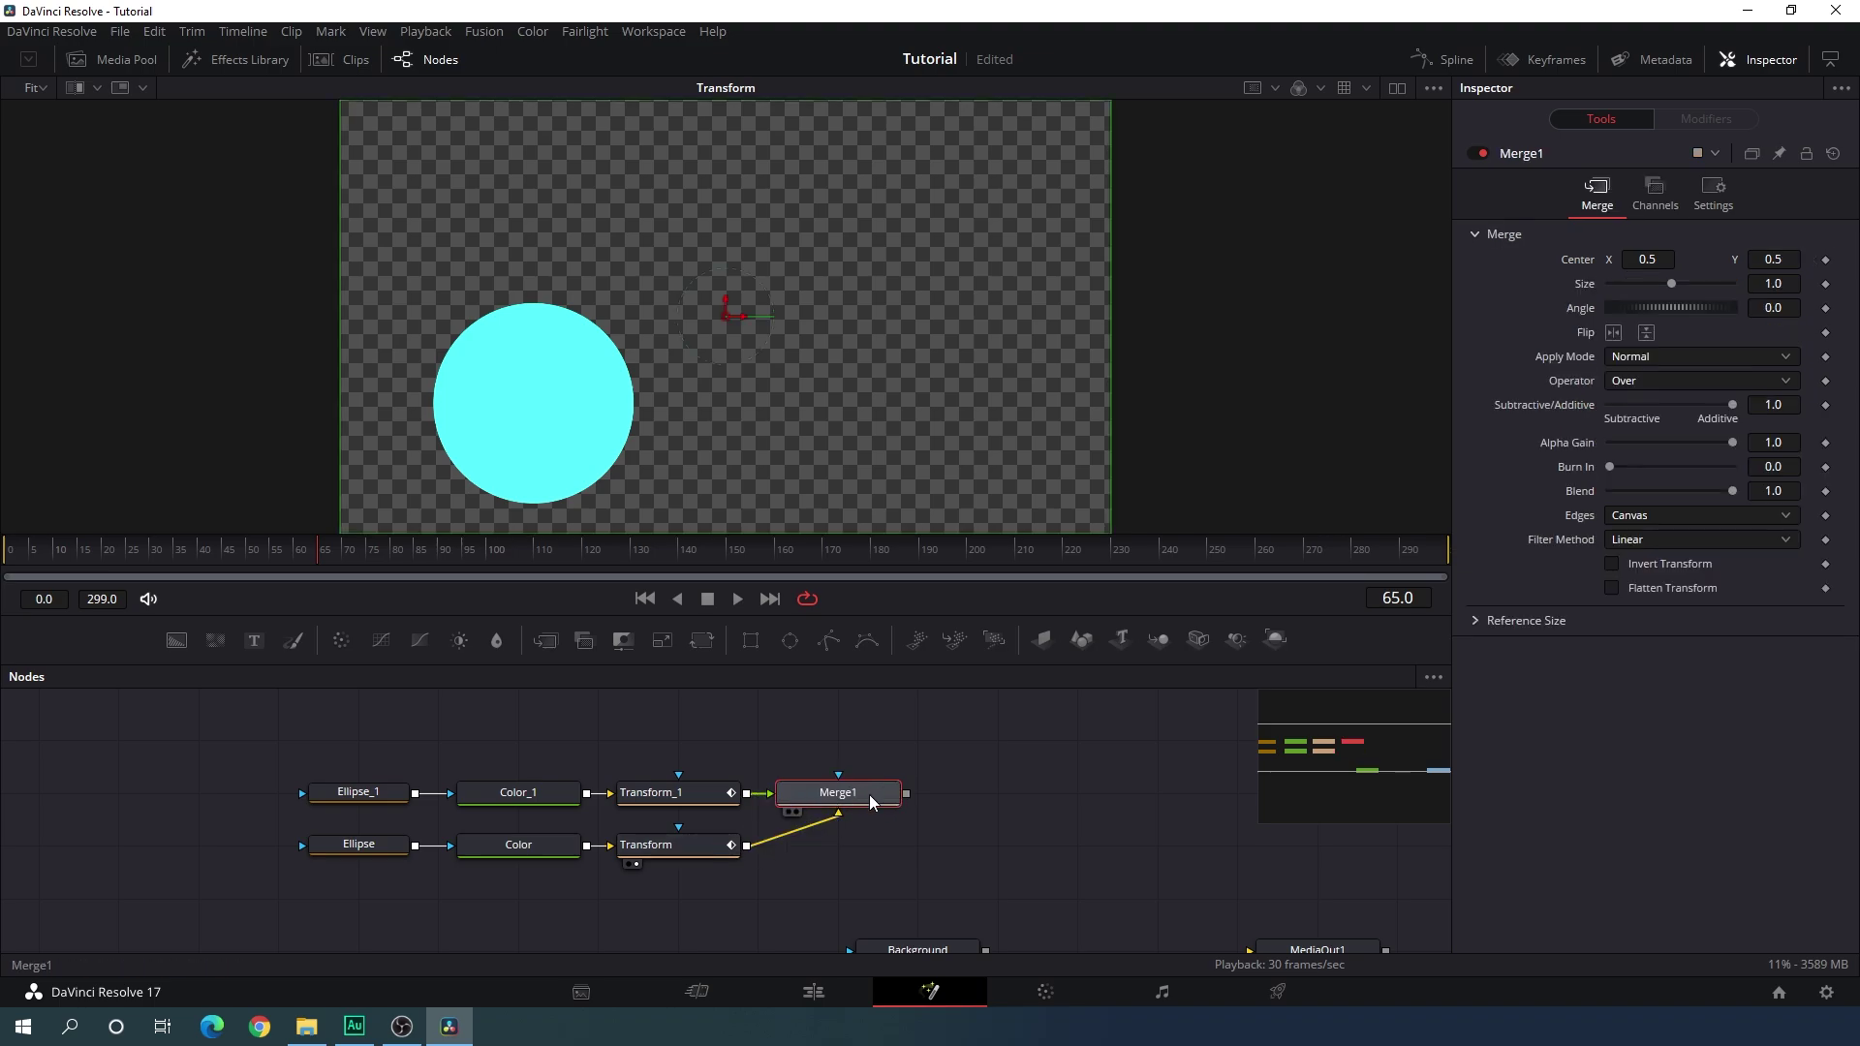
key(1)
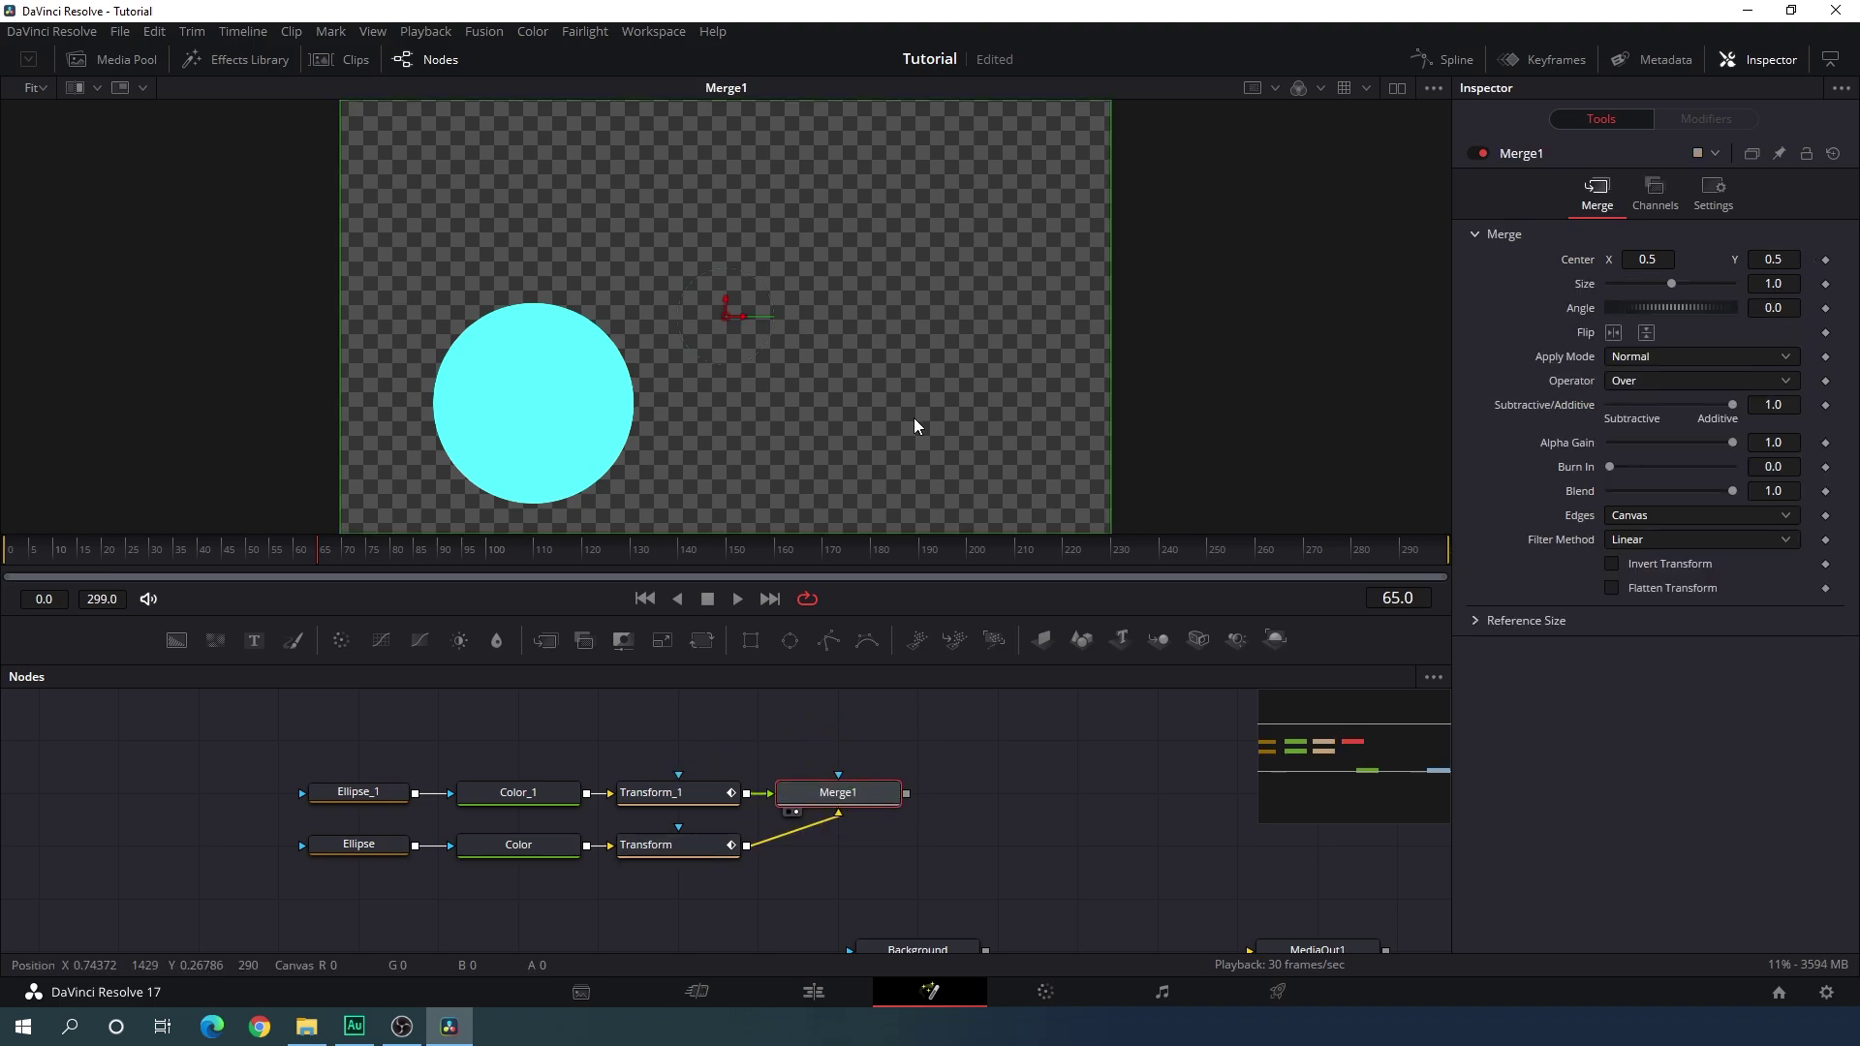
Move Ellipse_1 up beside the original circle to about X 0.48, Y 0.56 and shrink it to about 0.215 in width and height.
click(371, 794)
drag(534, 401, 724, 274)
drag(789, 341, 776, 333)
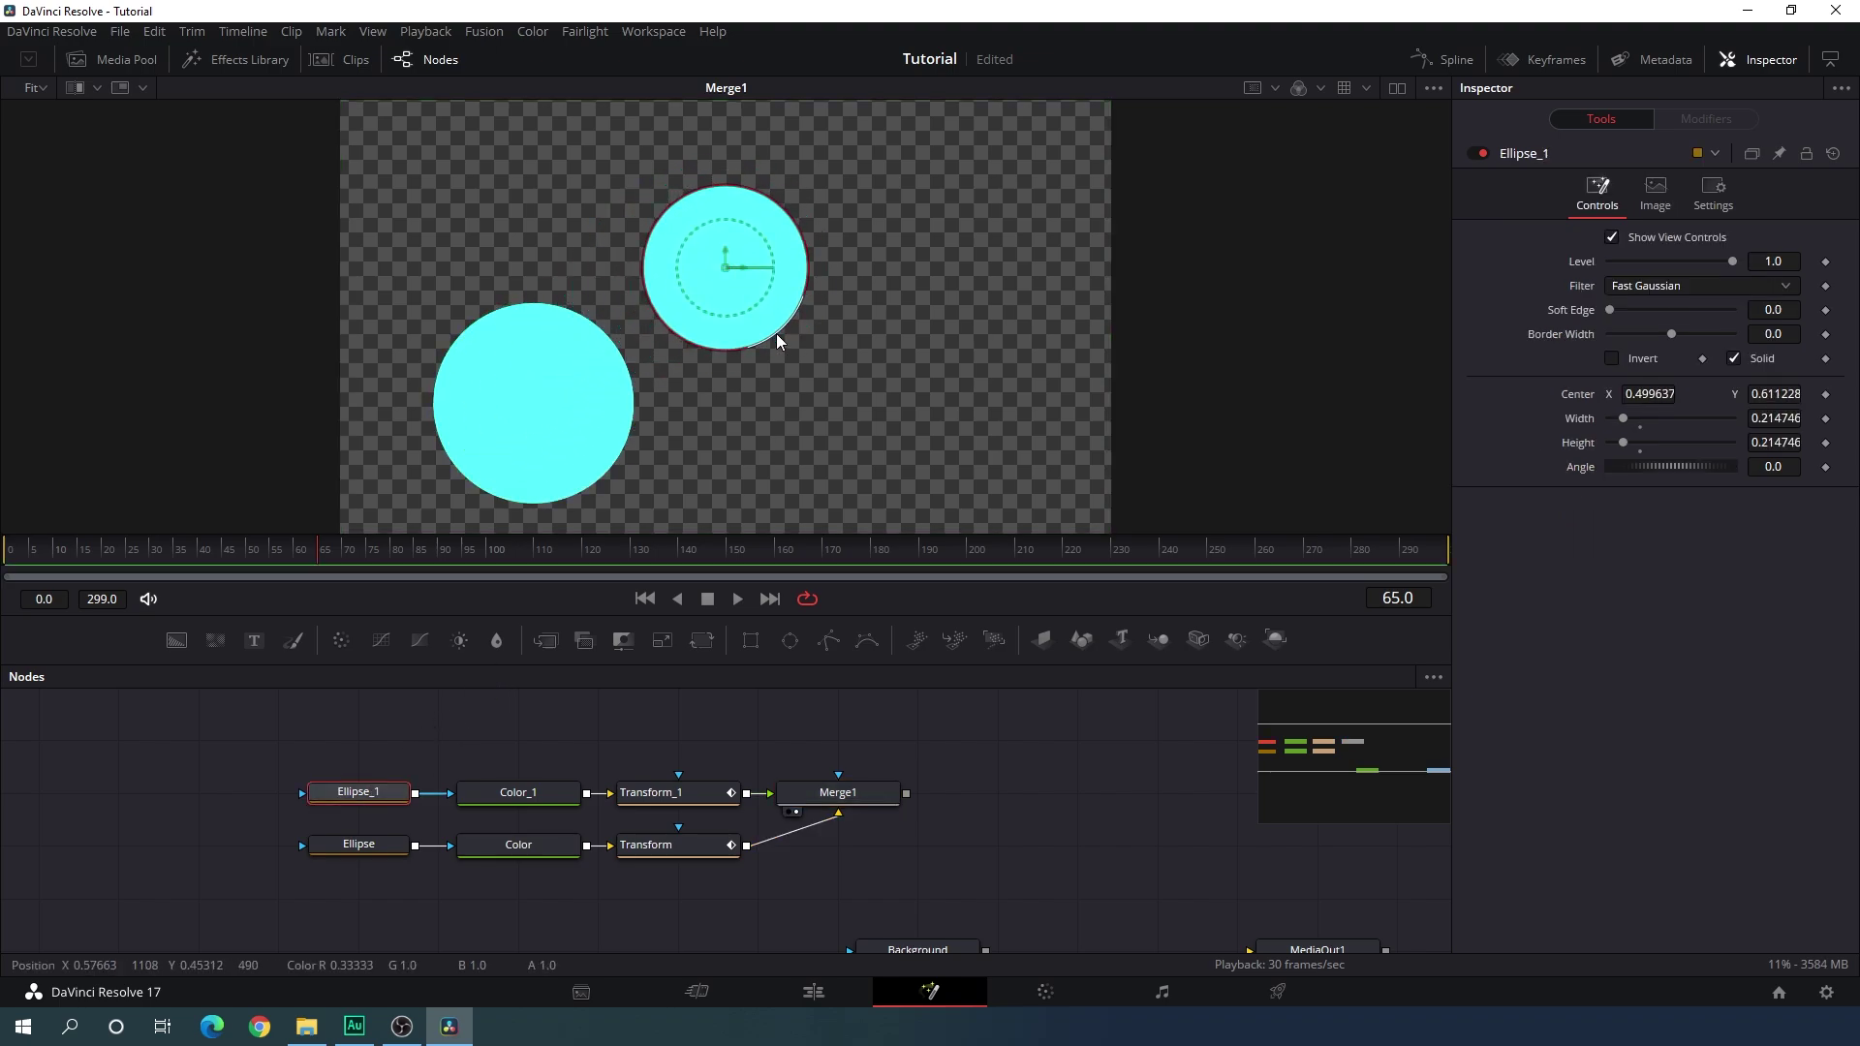
drag(724, 270, 709, 290)
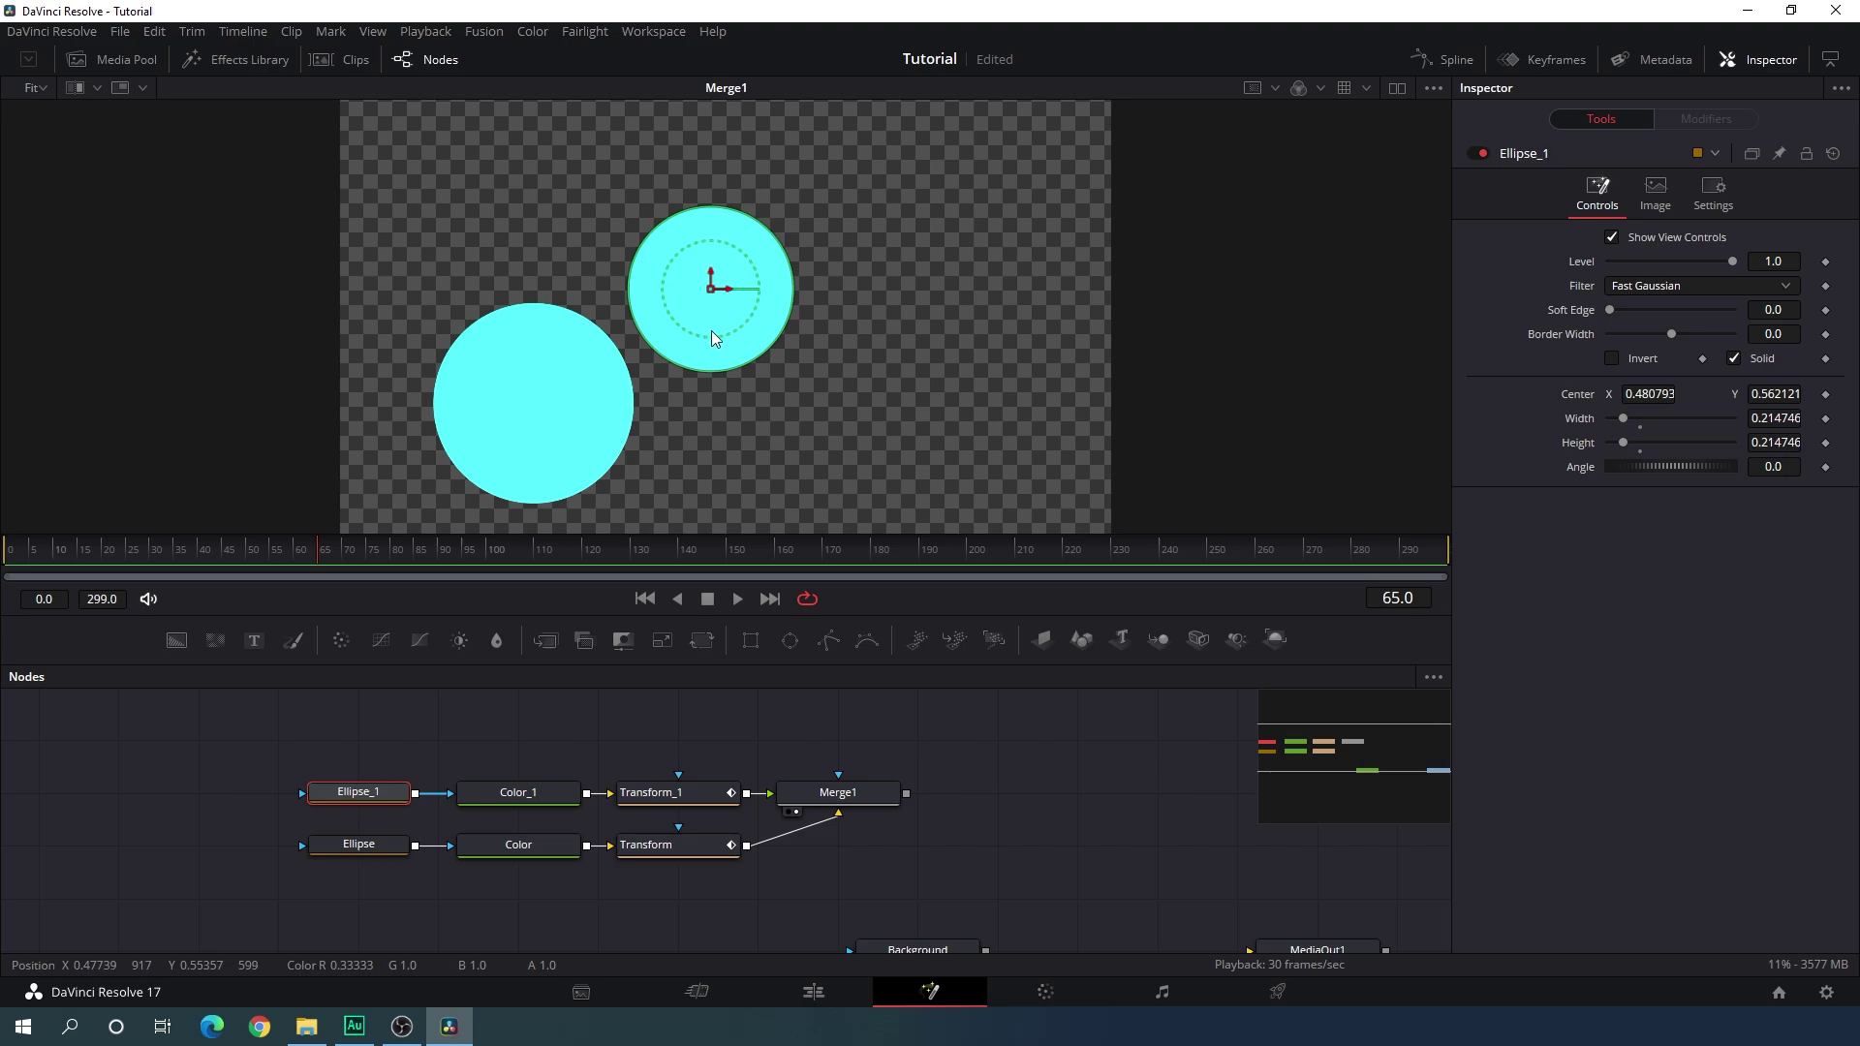
Set the Color_1 node's colour to pink, #ff007f.
click(521, 795)
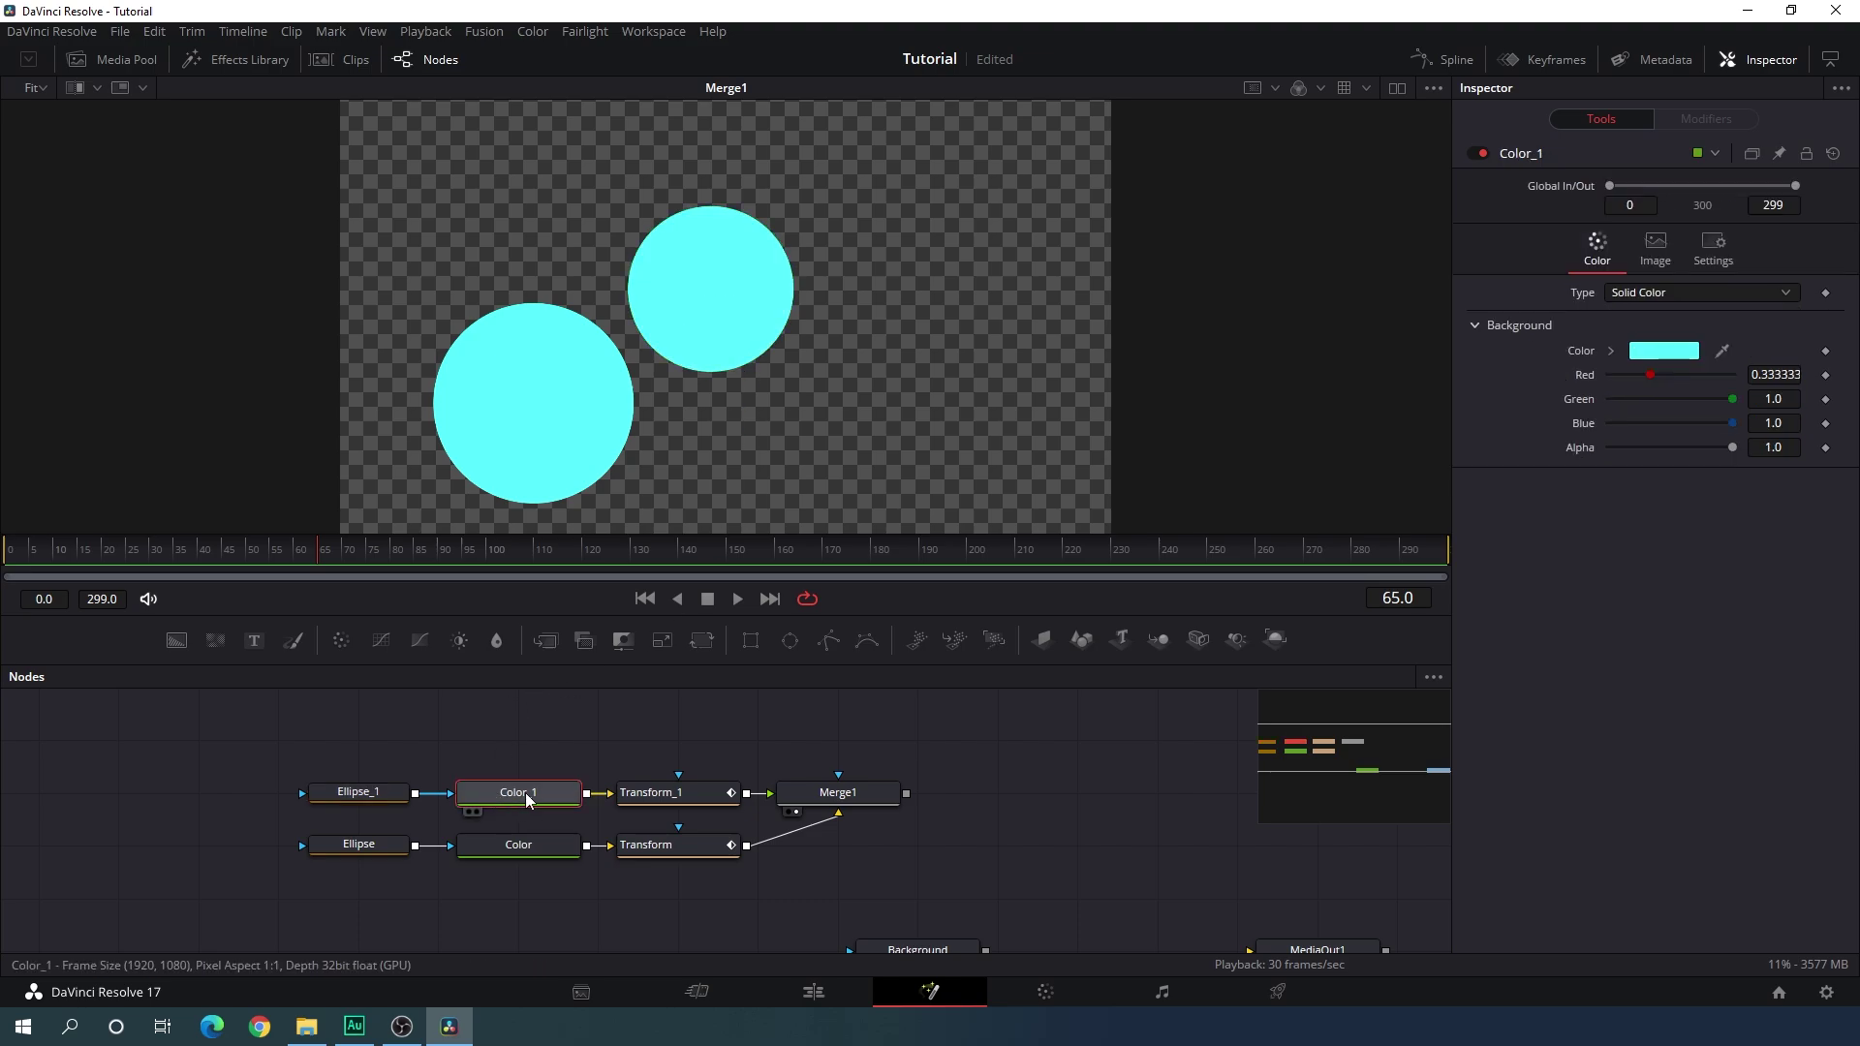
click(1658, 353)
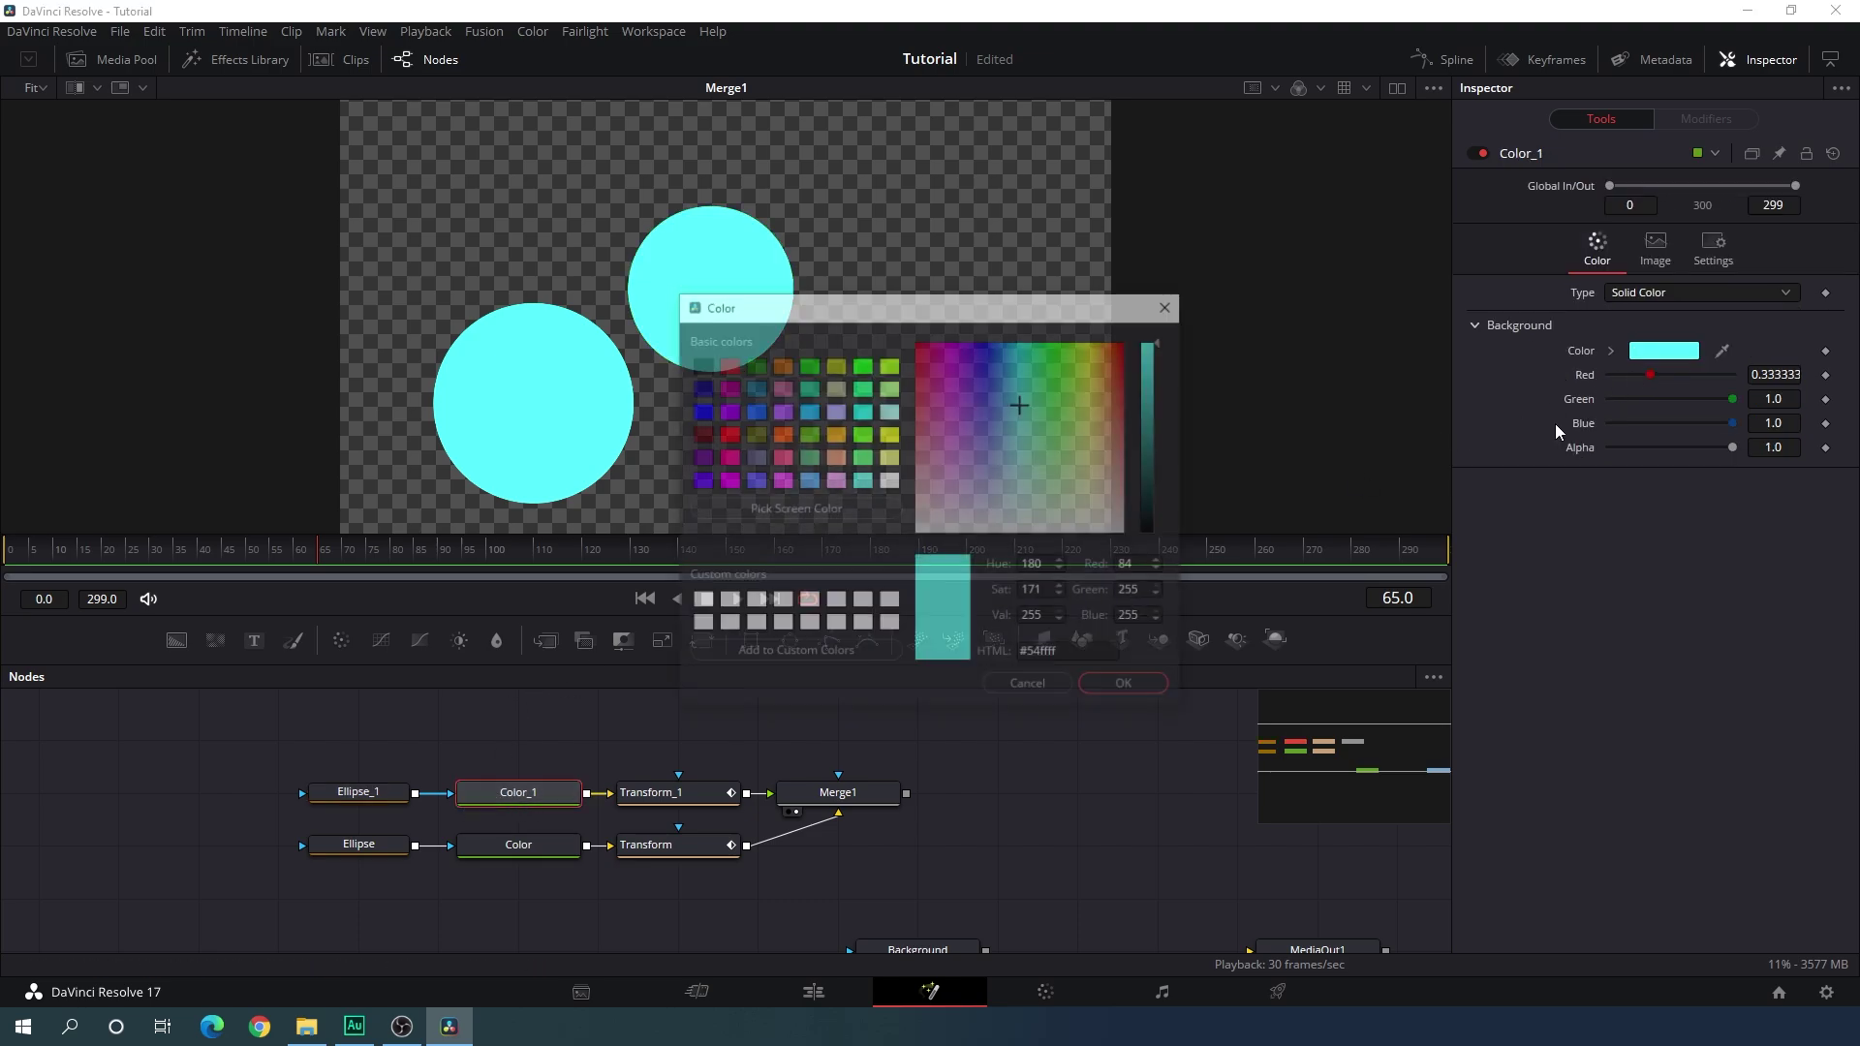
click(727, 458)
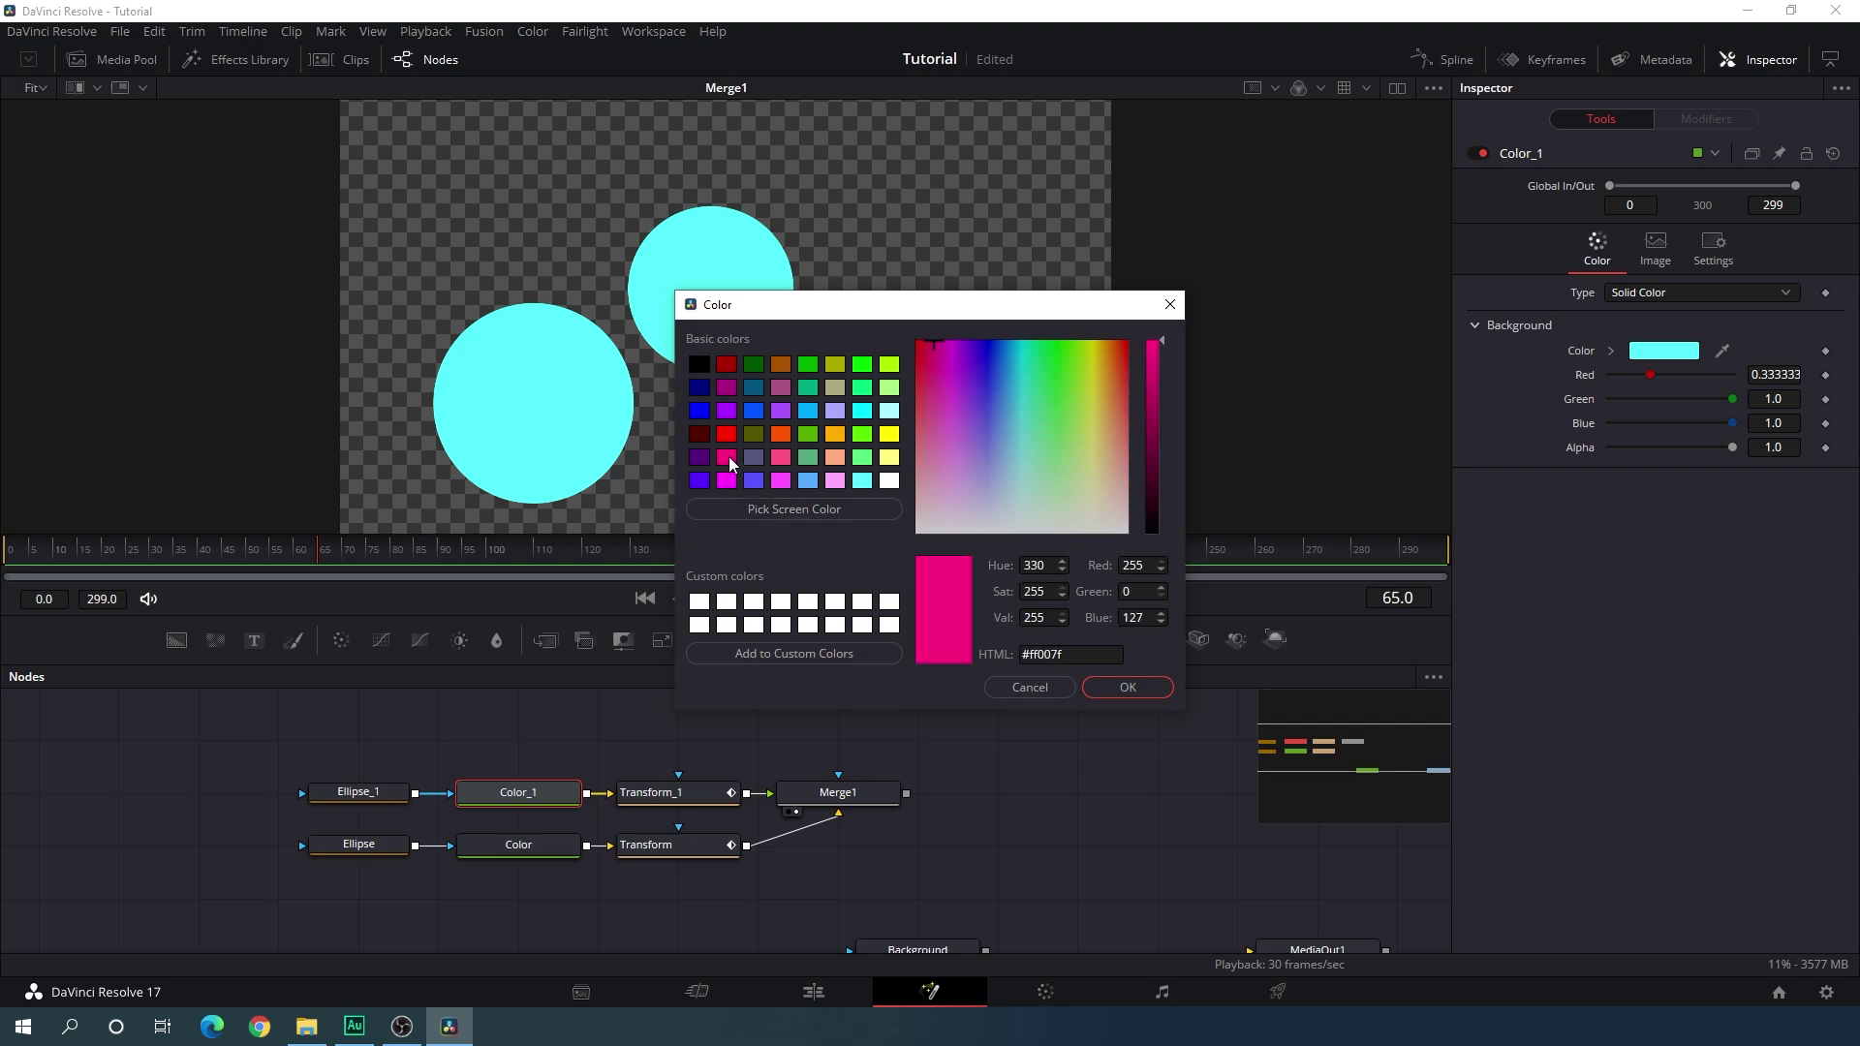
click(1127, 688)
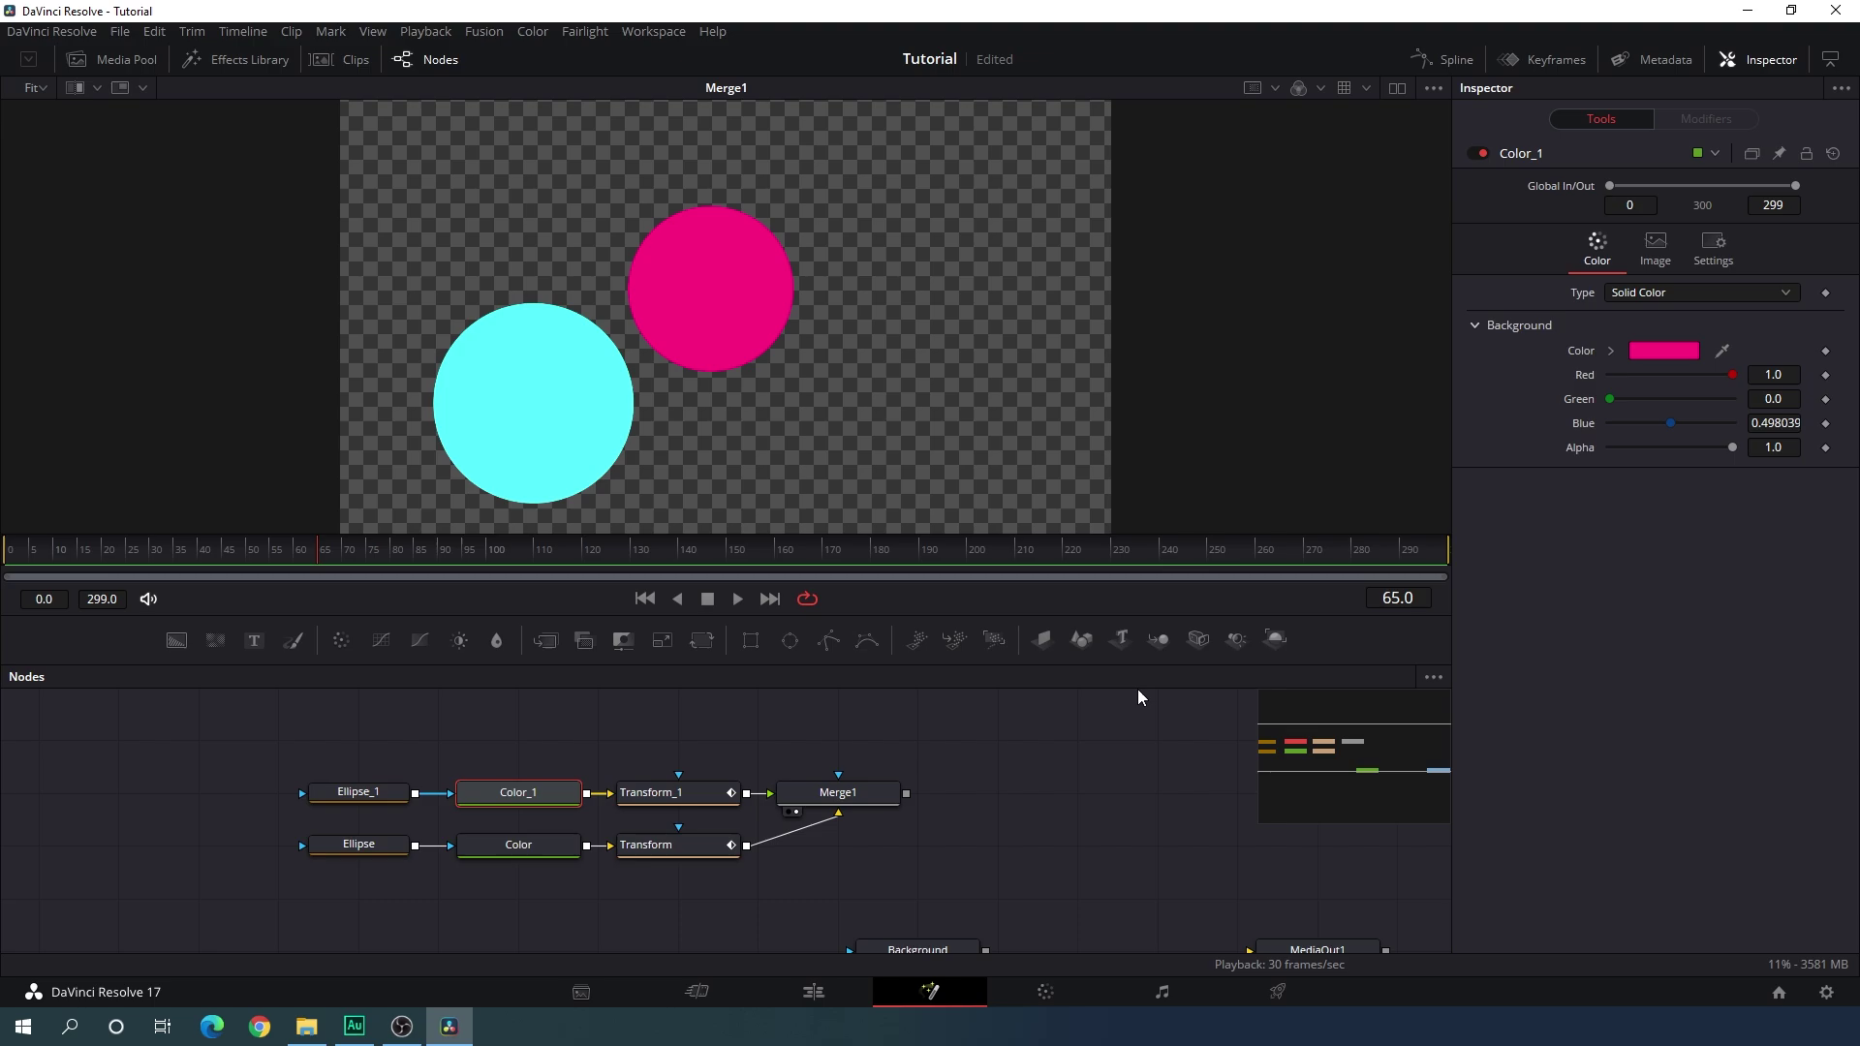
Paste another circle chain above the first copy, merge Transform_2 over Merge1, and show Merge2 in the viewer.
drag(935, 752, 941, 787)
click(746, 780)
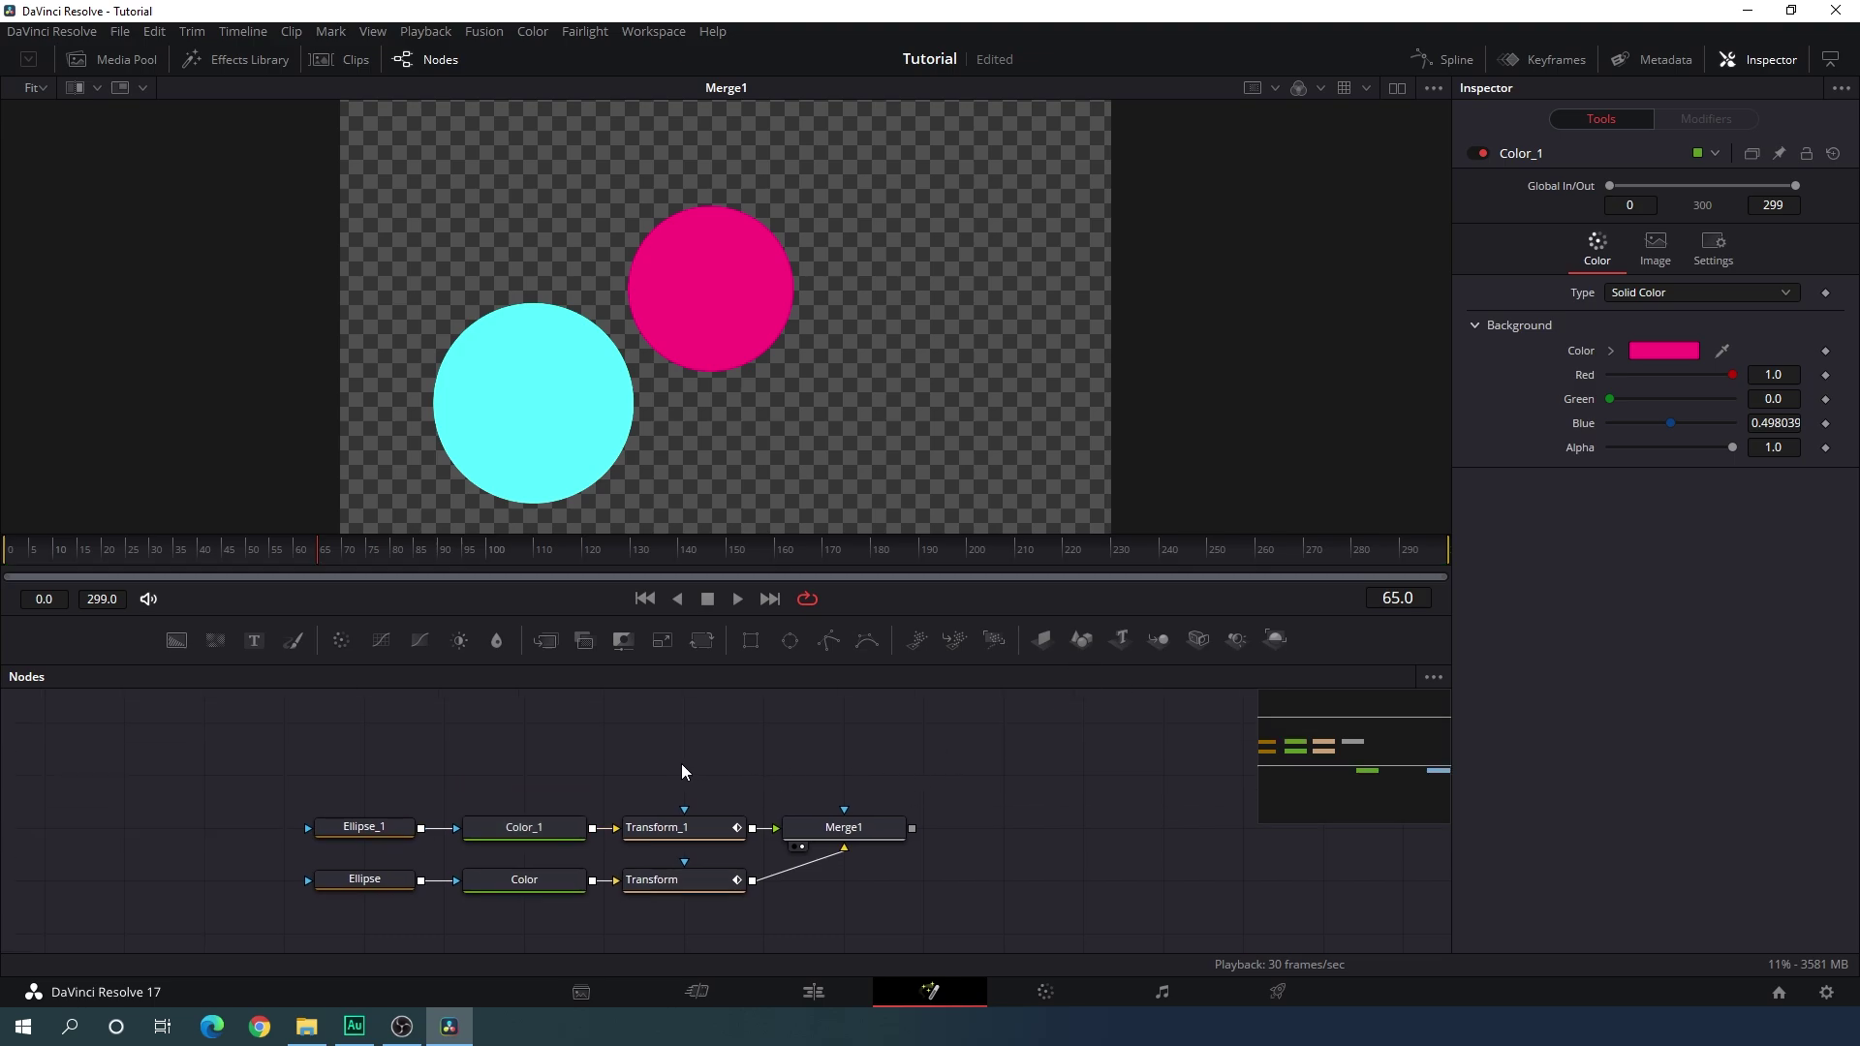
key(ctrl+v)
drag(808, 783, 870, 757)
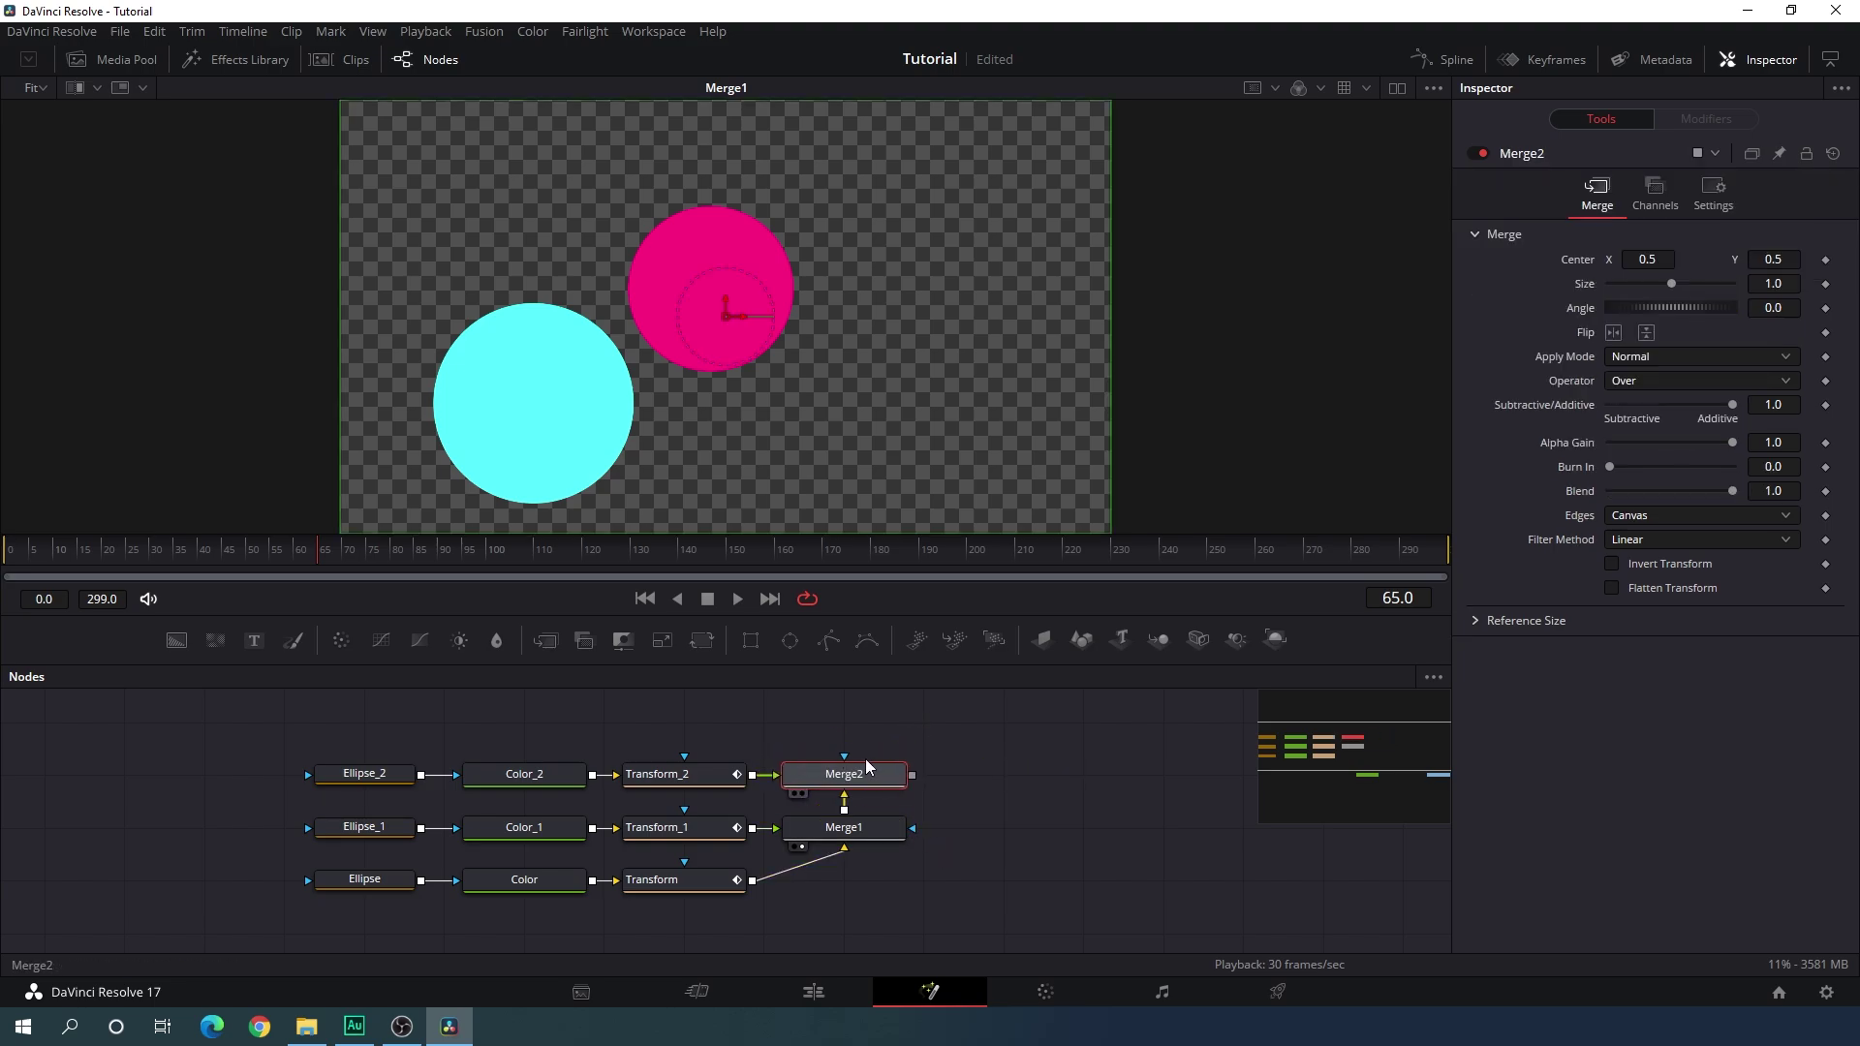
key(1)
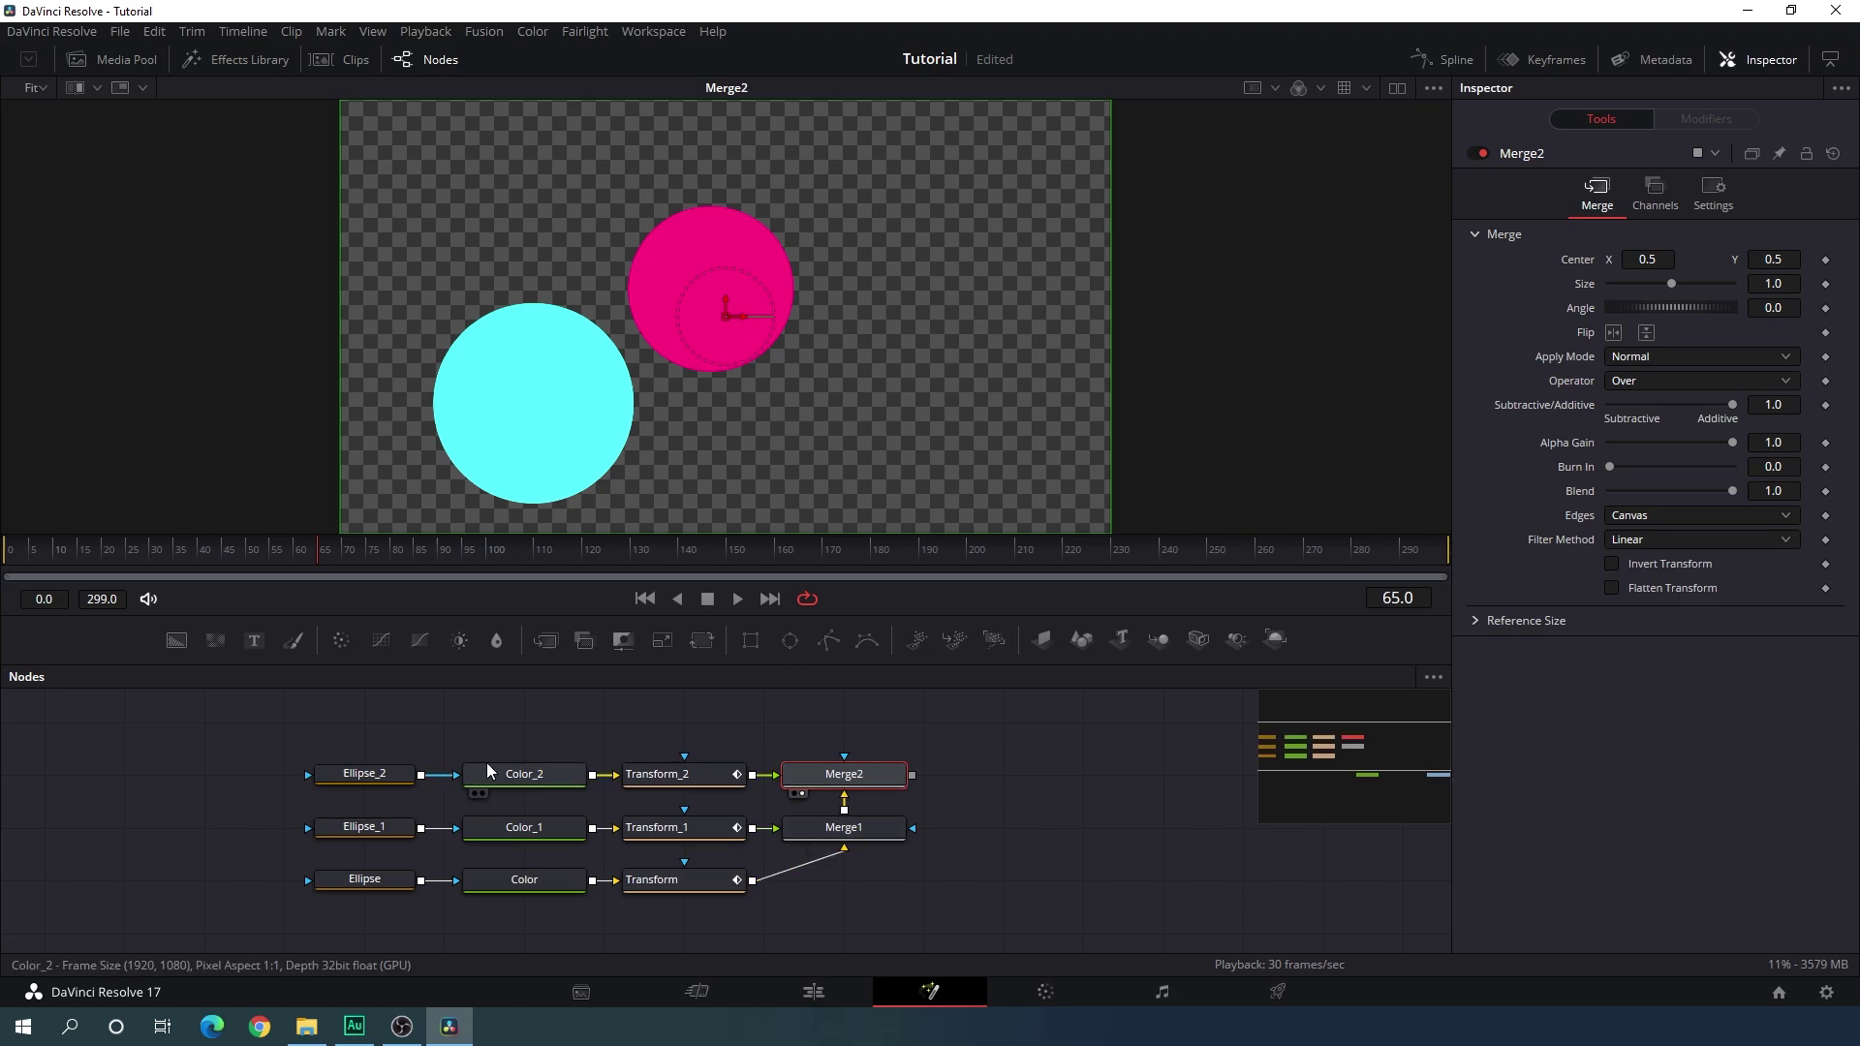
Move Ellipse_2 to the far side of the pink circle at about X 0.73, Y 0.55 and shrink it to about 0.234.
click(349, 776)
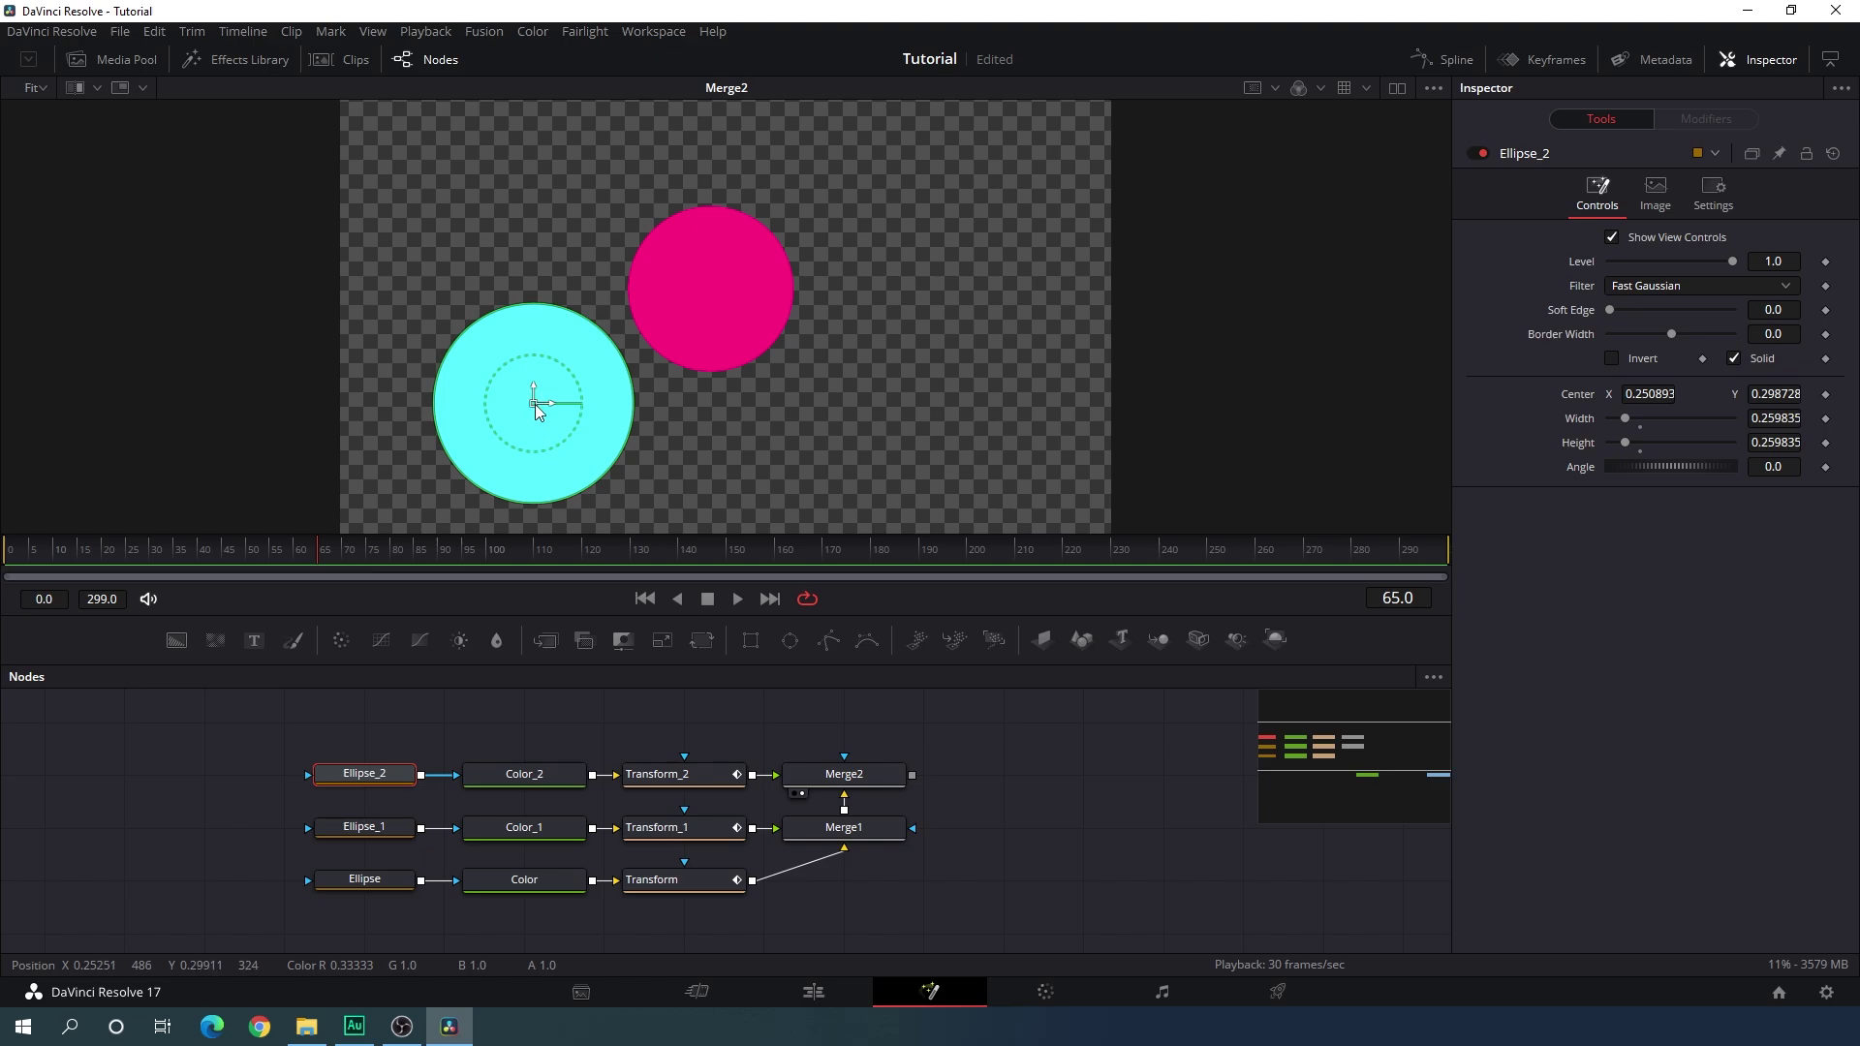
drag(534, 403, 914, 283)
drag(983, 356, 978, 348)
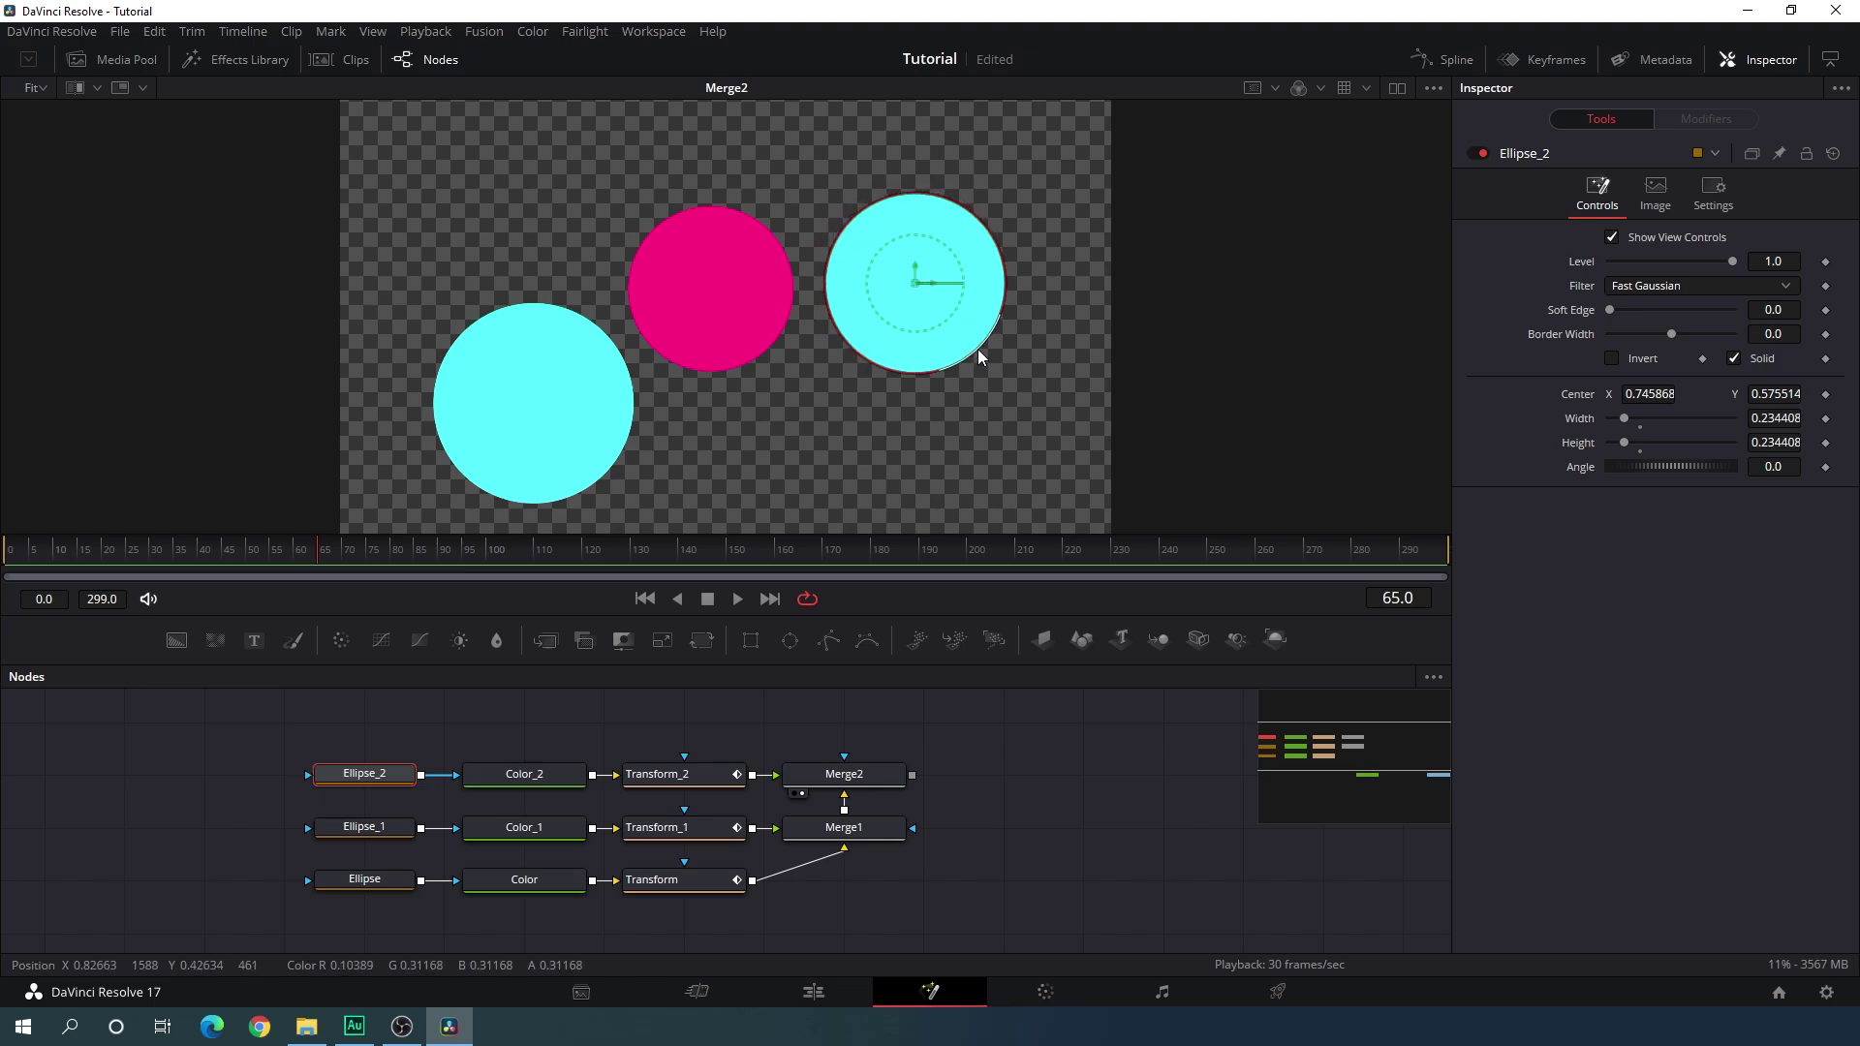
drag(915, 283, 903, 296)
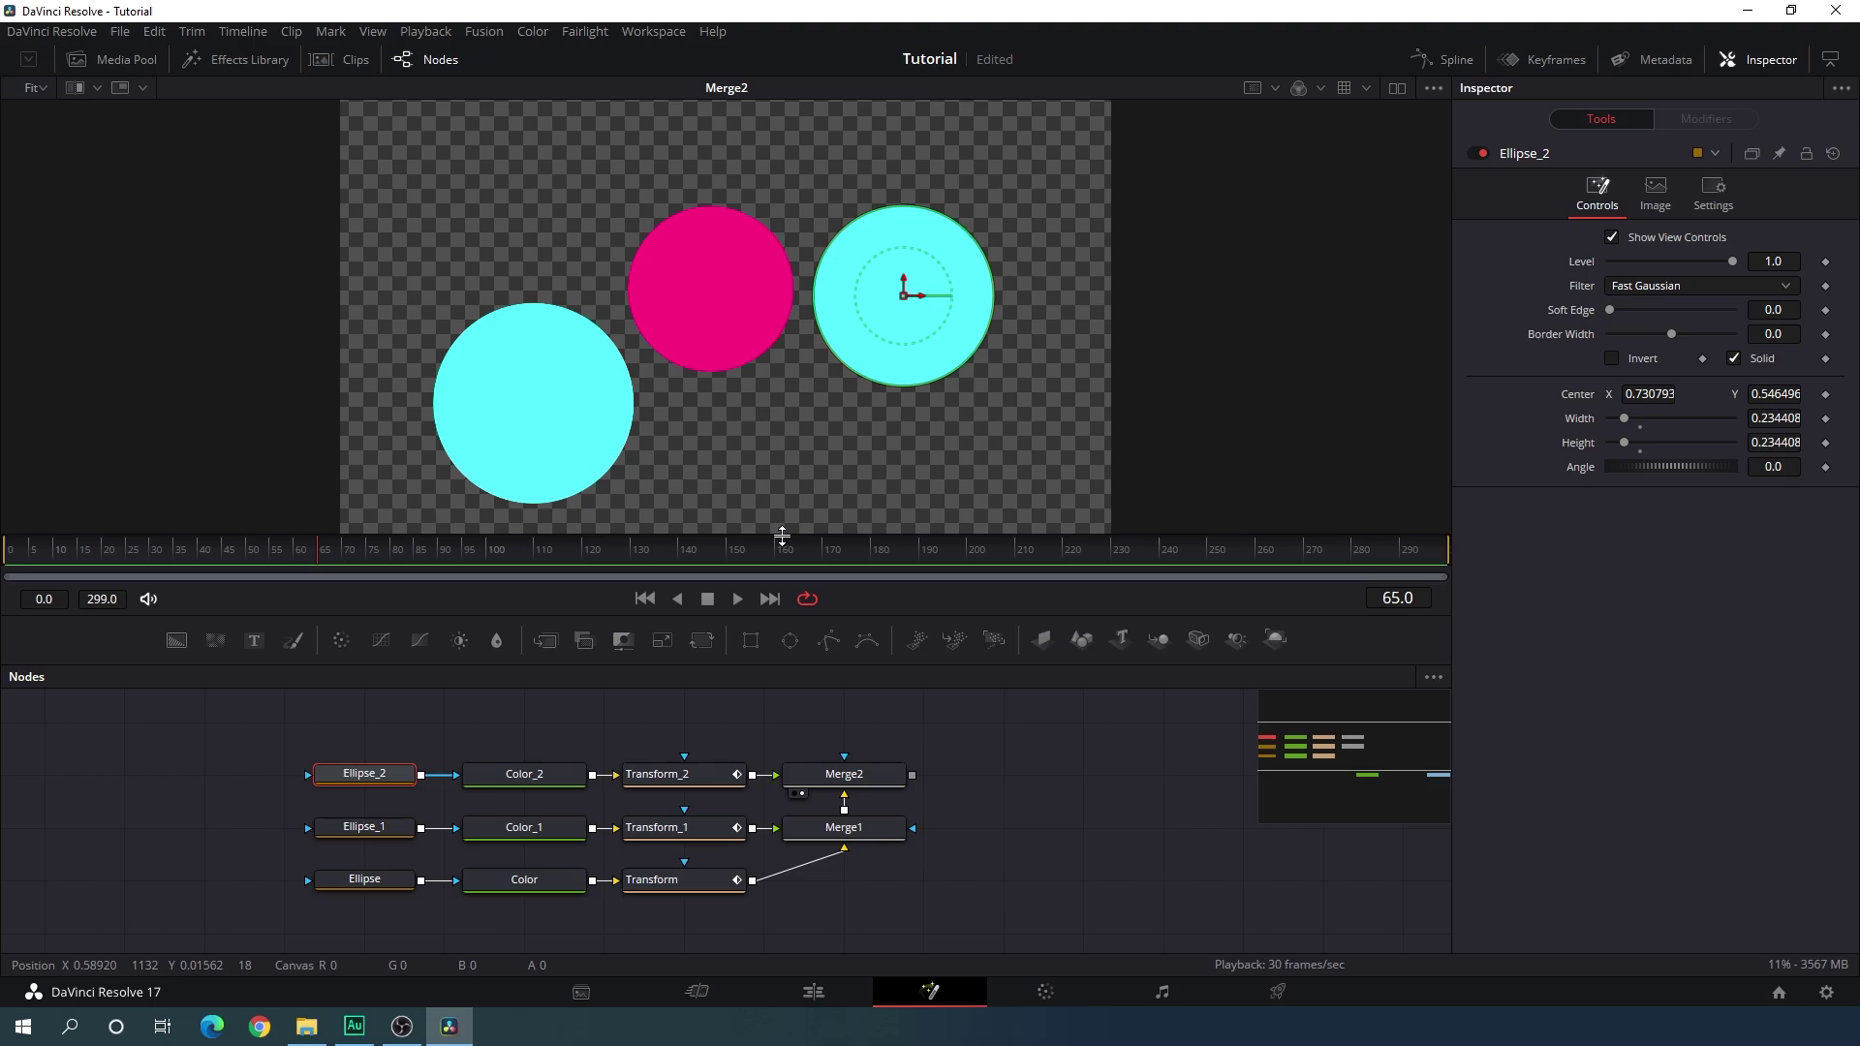
Set the Color_2 node's colour to blue-violet, #5500ff.
click(540, 777)
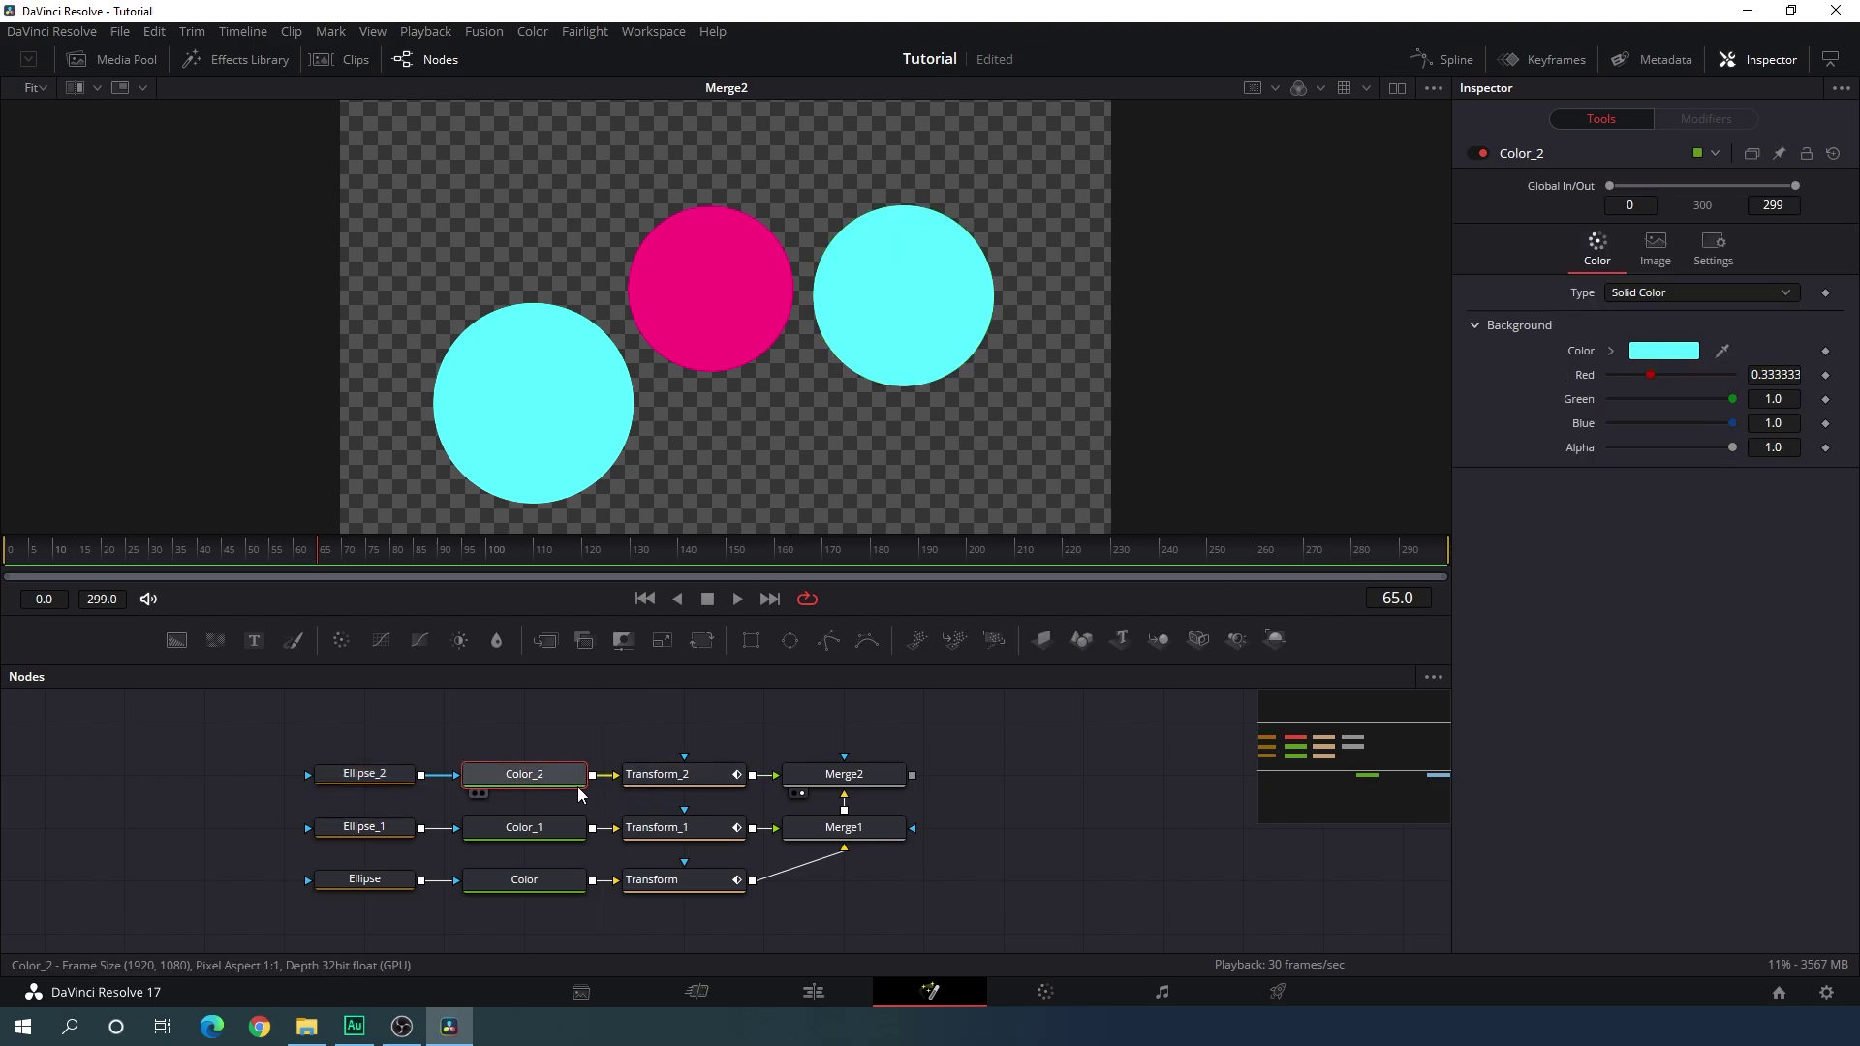
click(1664, 350)
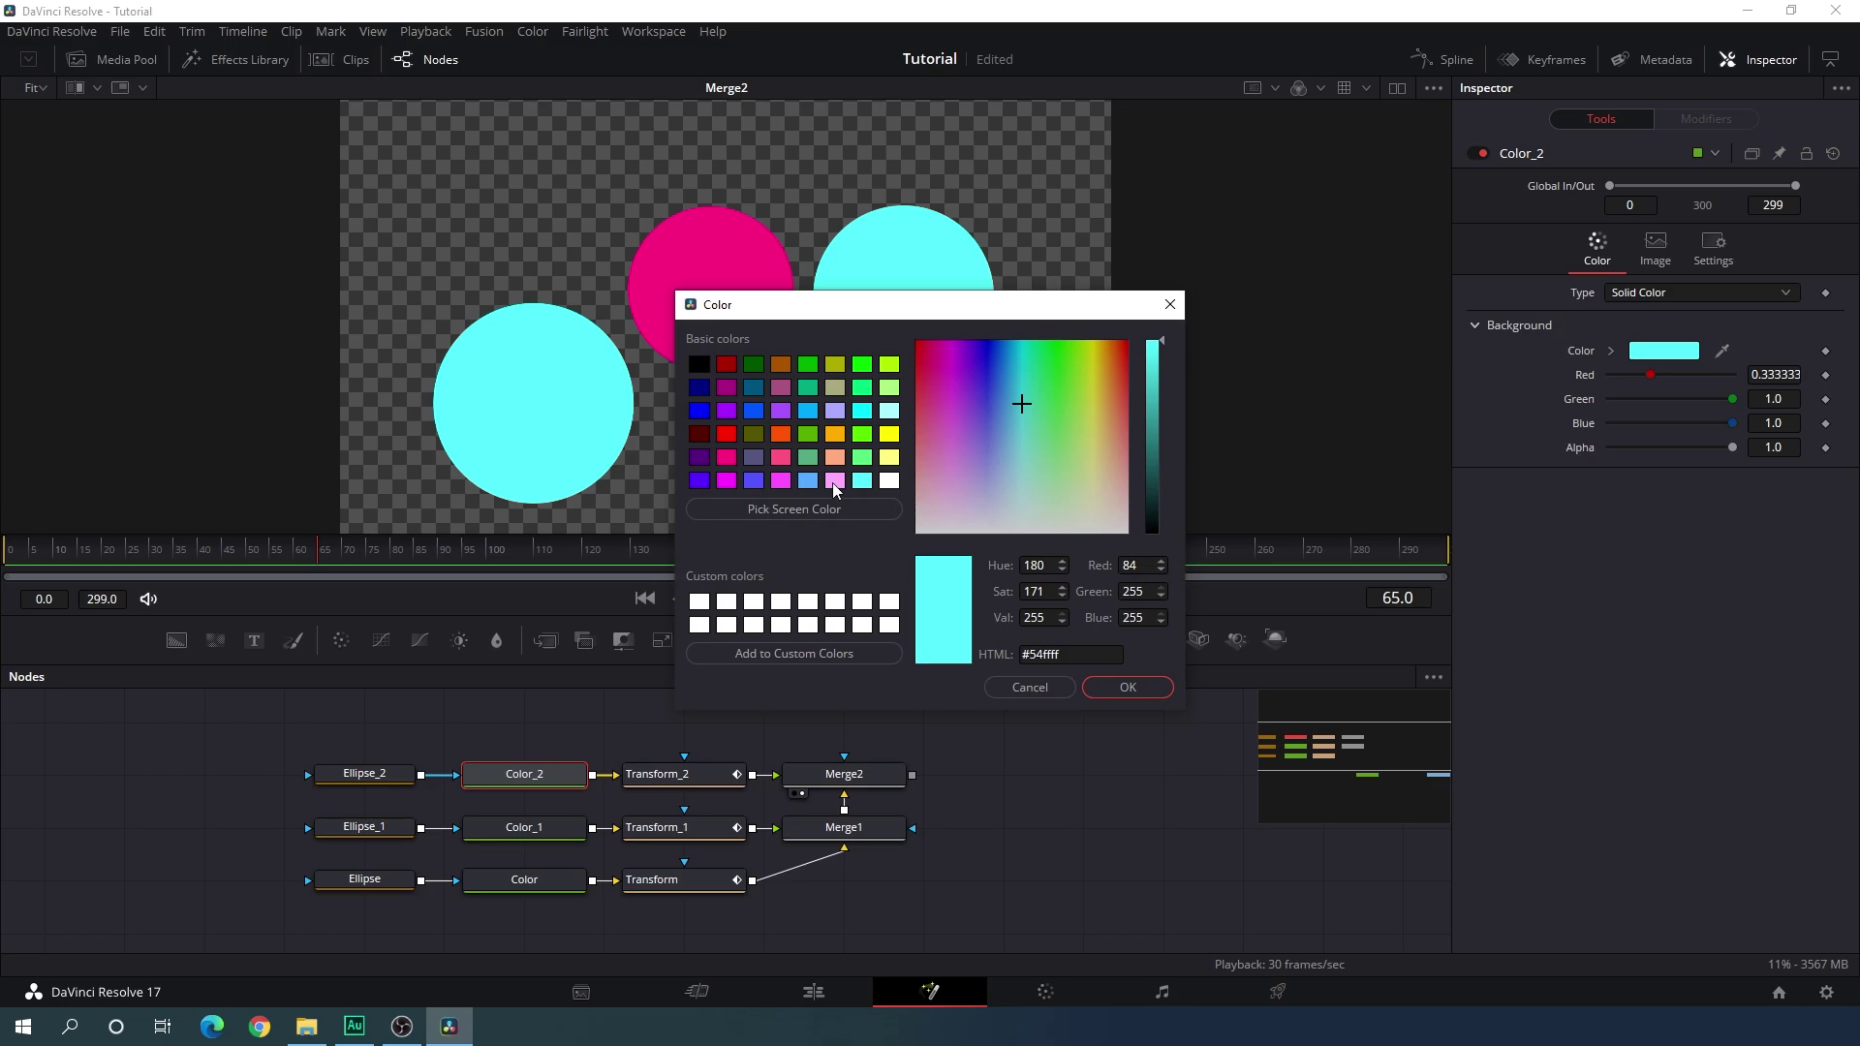
click(699, 481)
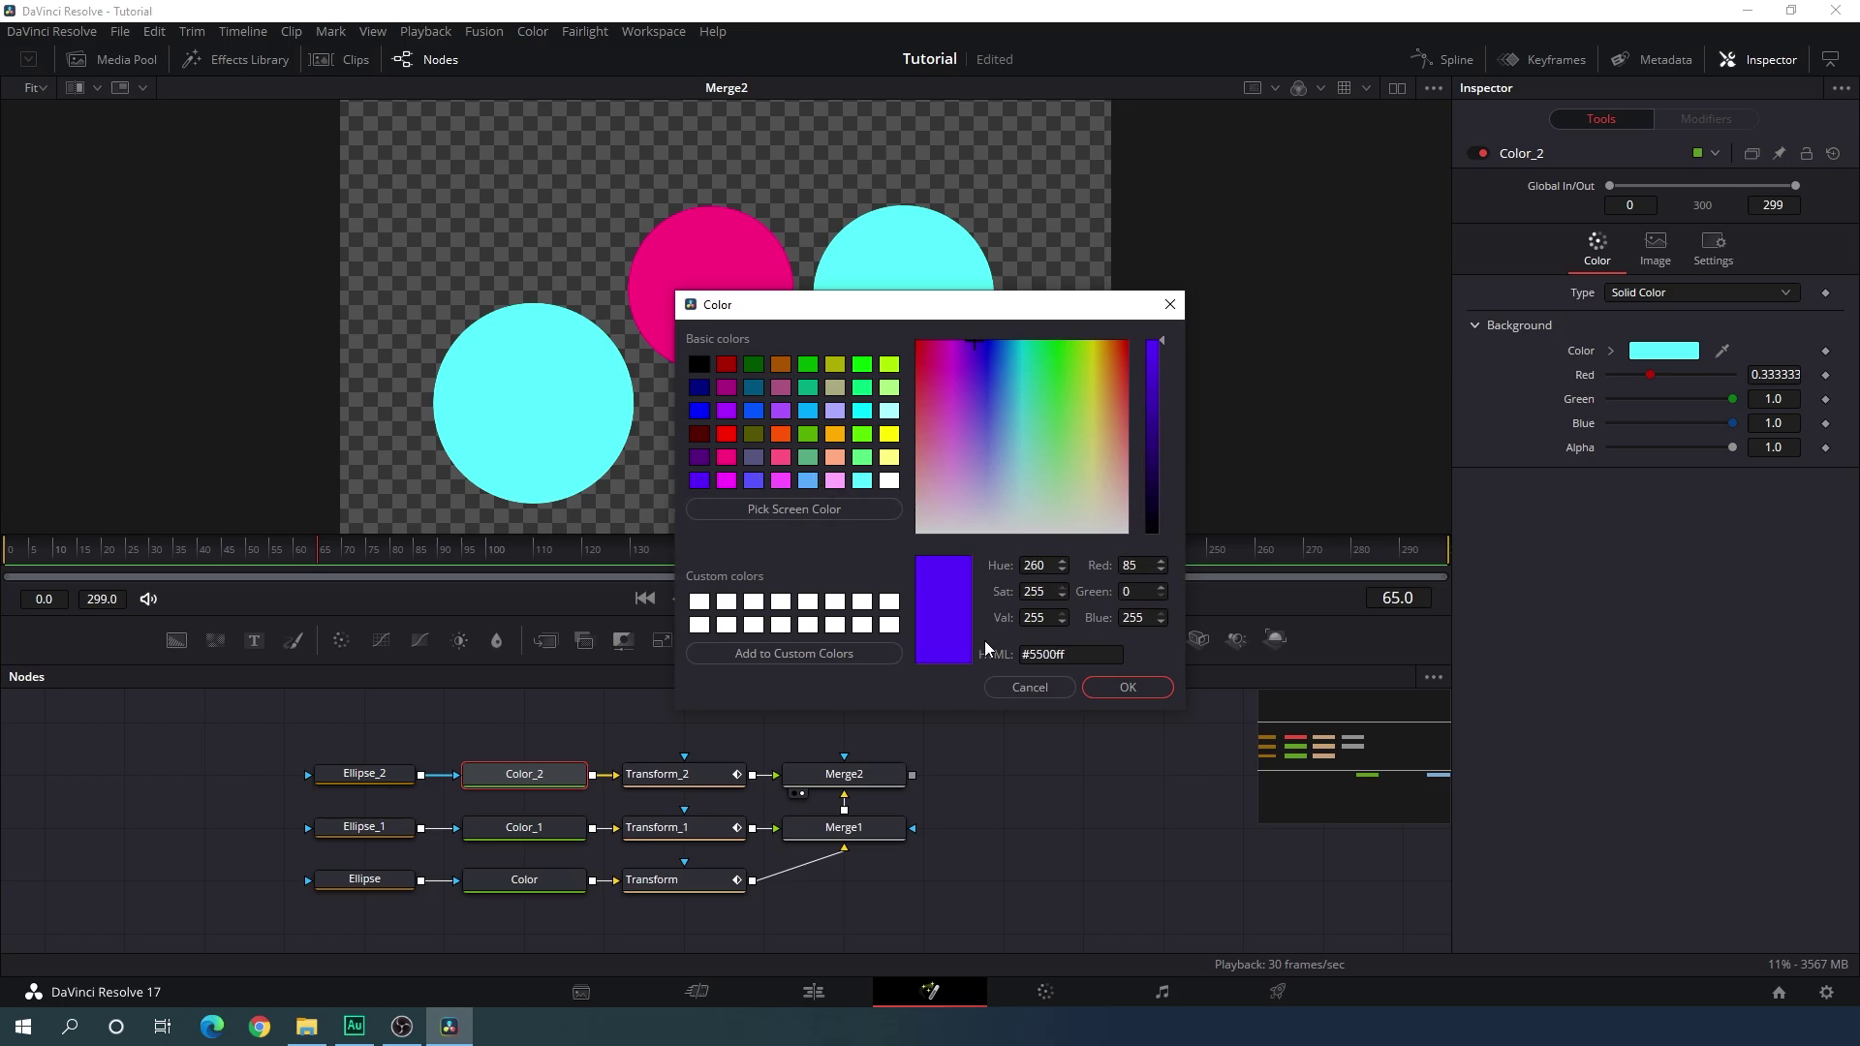
click(1127, 688)
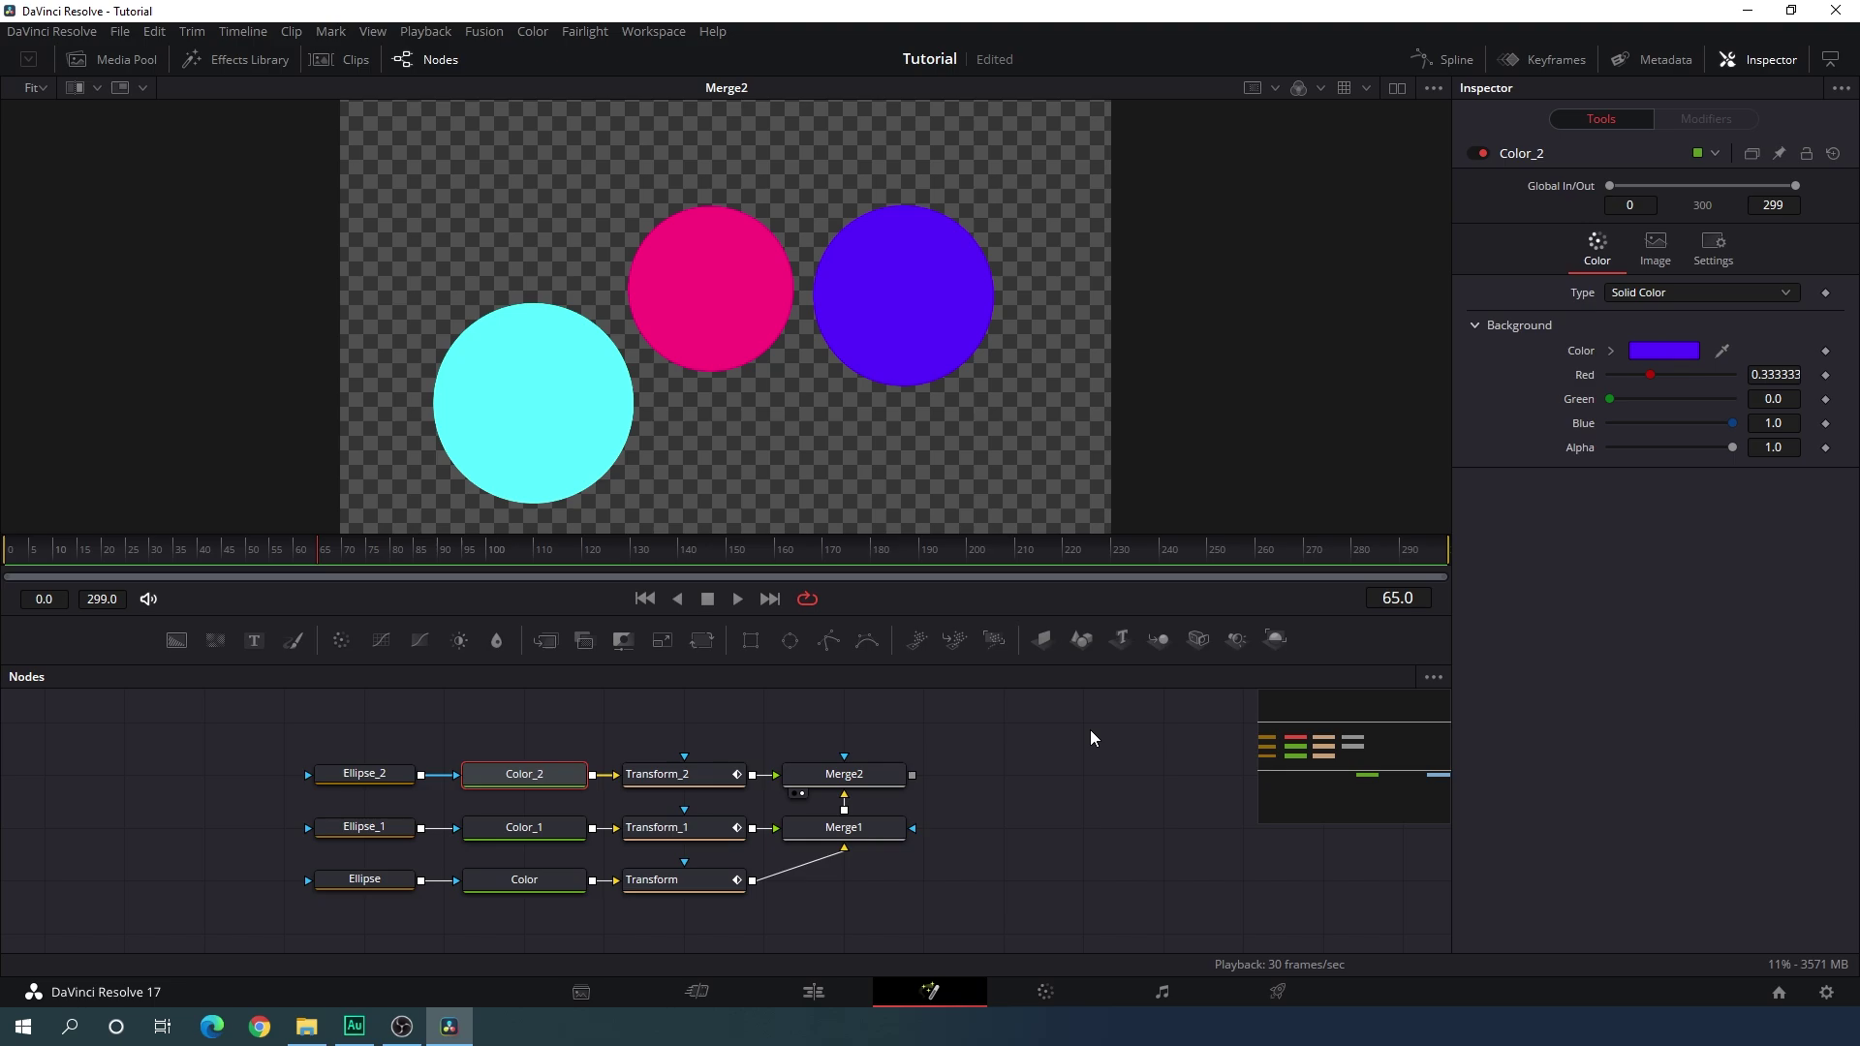
Paste a third copy of the circle chain above the Ellipse_2 row and deselect it.
scroll(726, 746, up, 2)
click(682, 751)
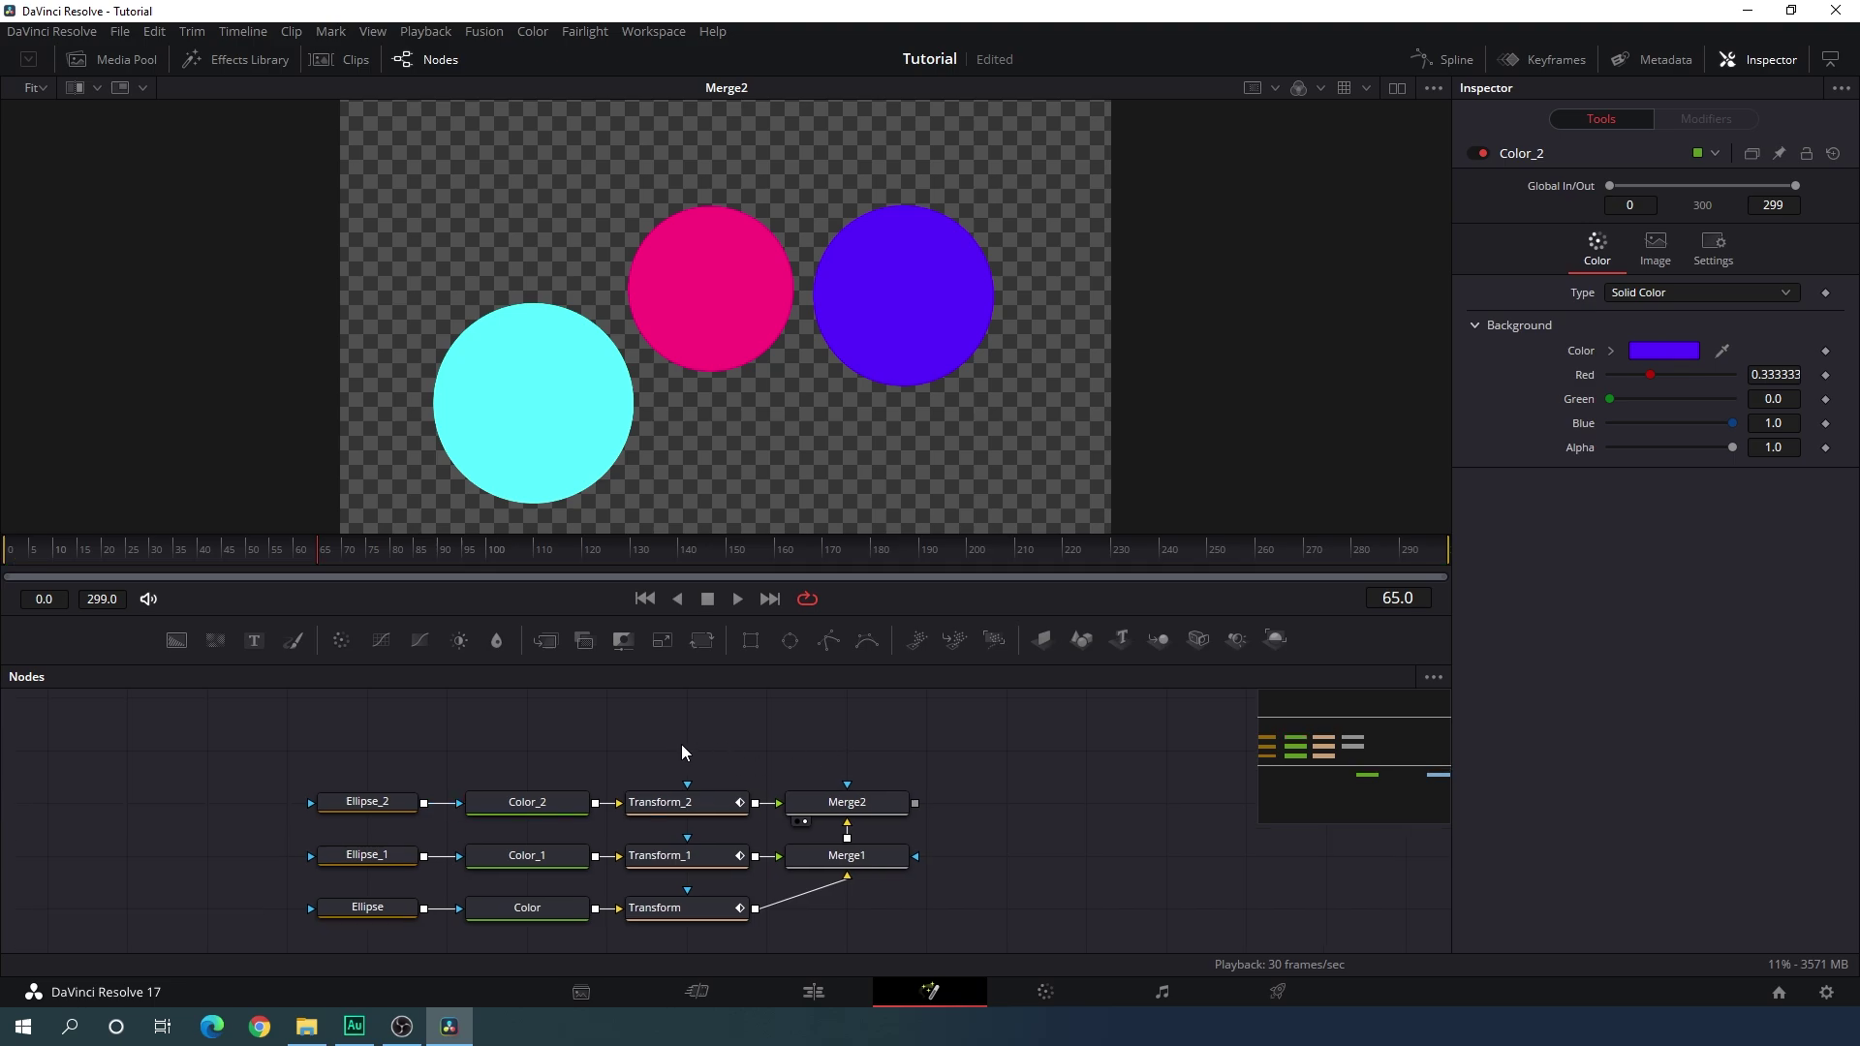
key(ctrl+v)
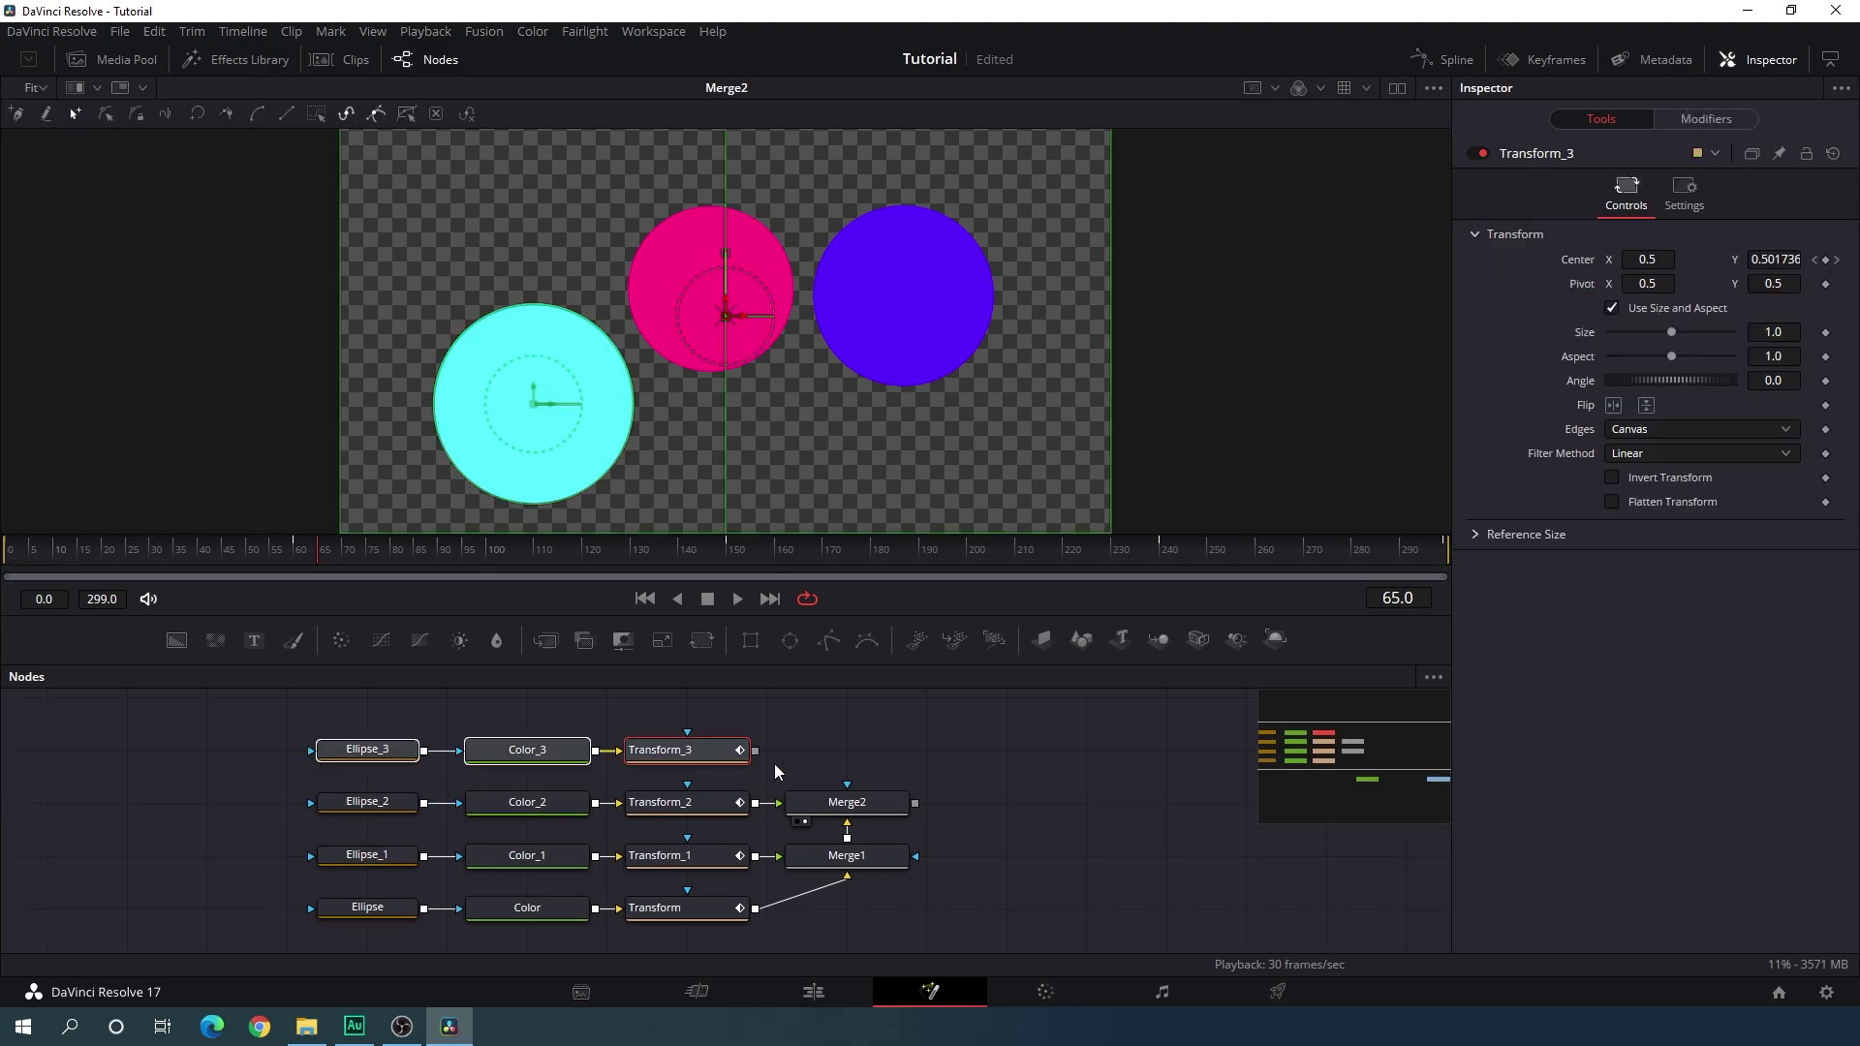
click(779, 753)
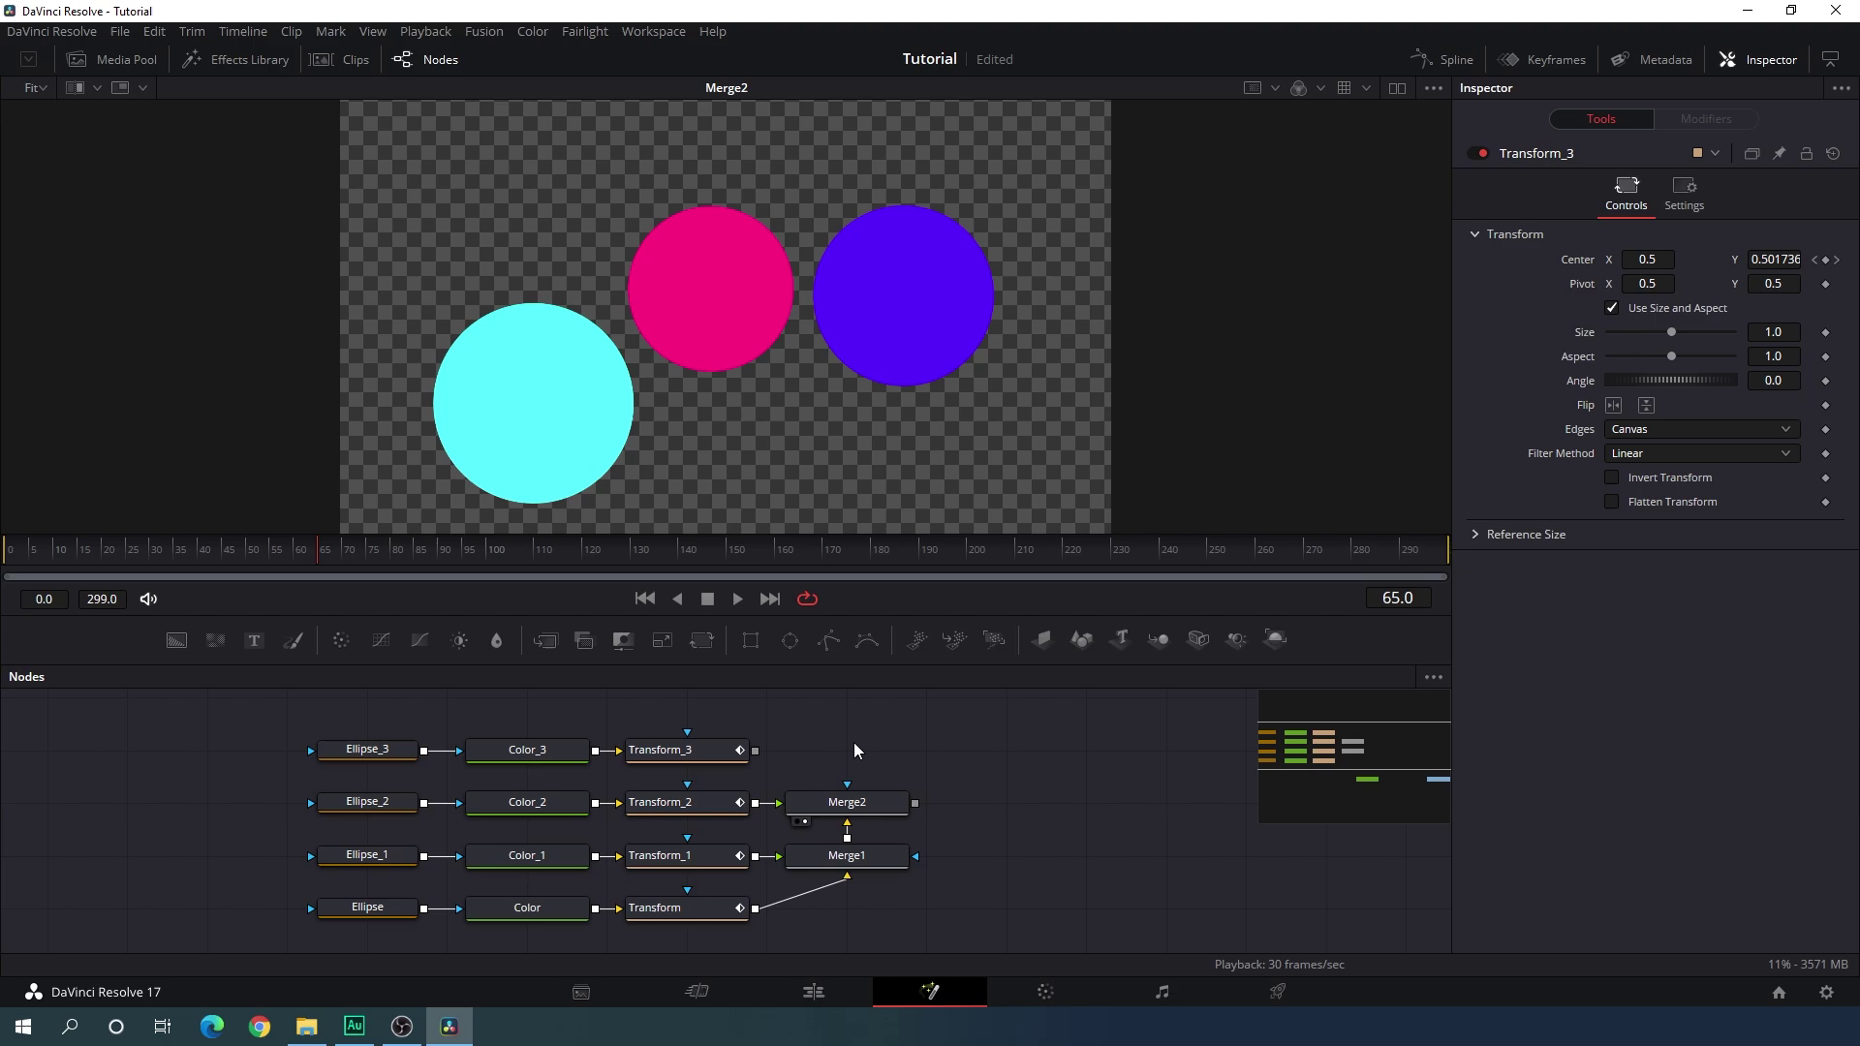
Add a Merge node beside Transform_3 that combines it as foreground over Merge2, and show the new merge in the viewer.
drag(547, 640, 938, 740)
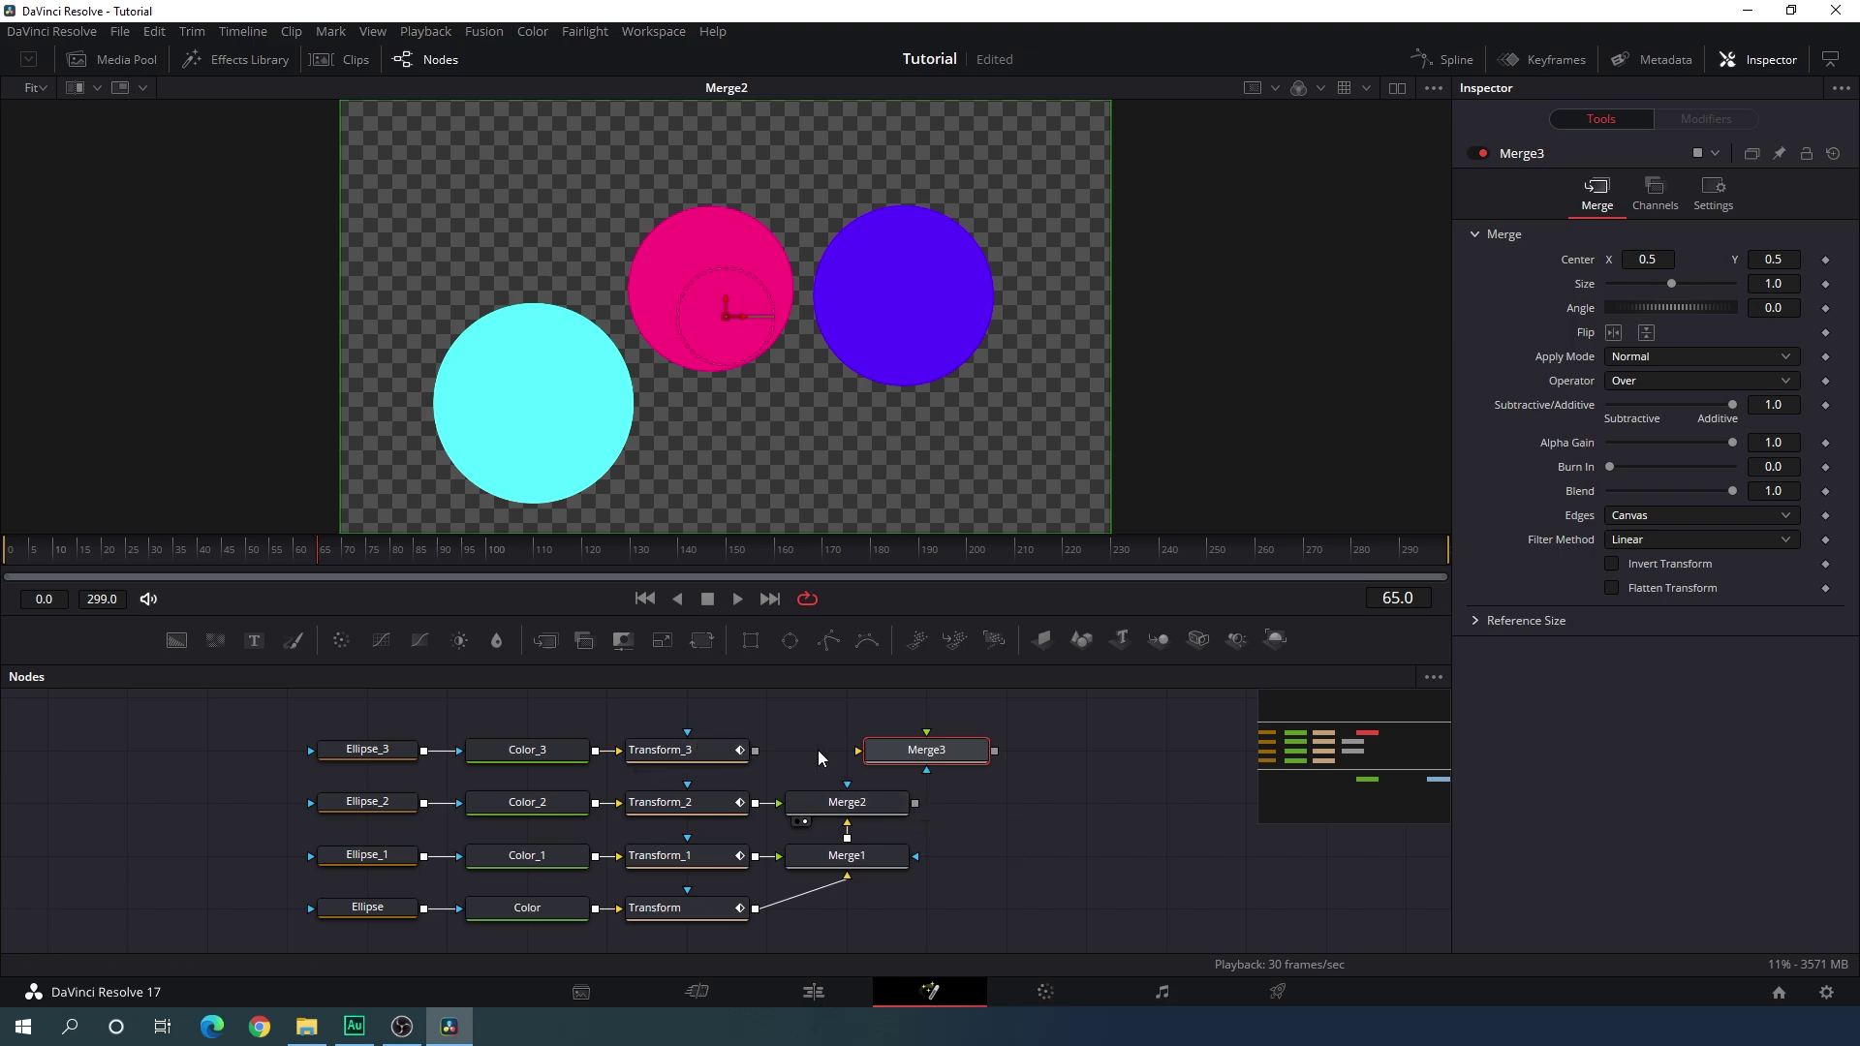
drag(859, 756, 755, 752)
drag(930, 754, 851, 754)
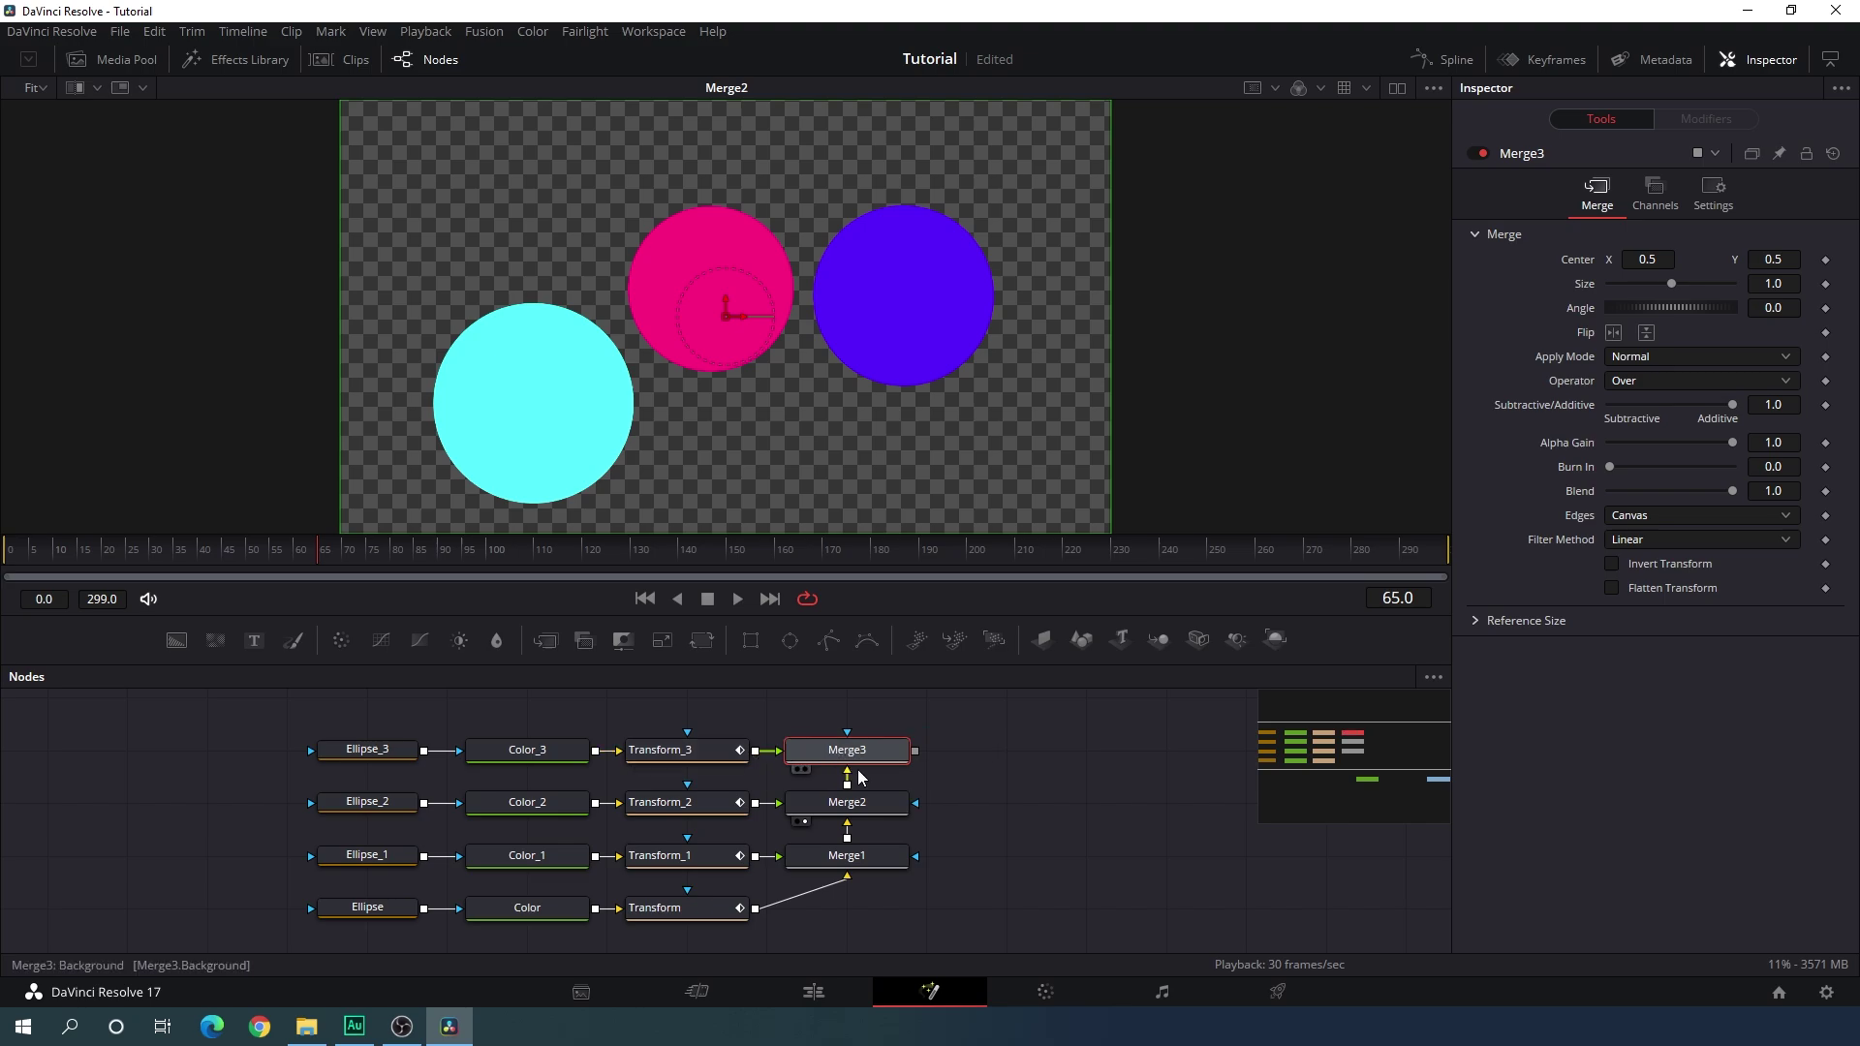
key(1)
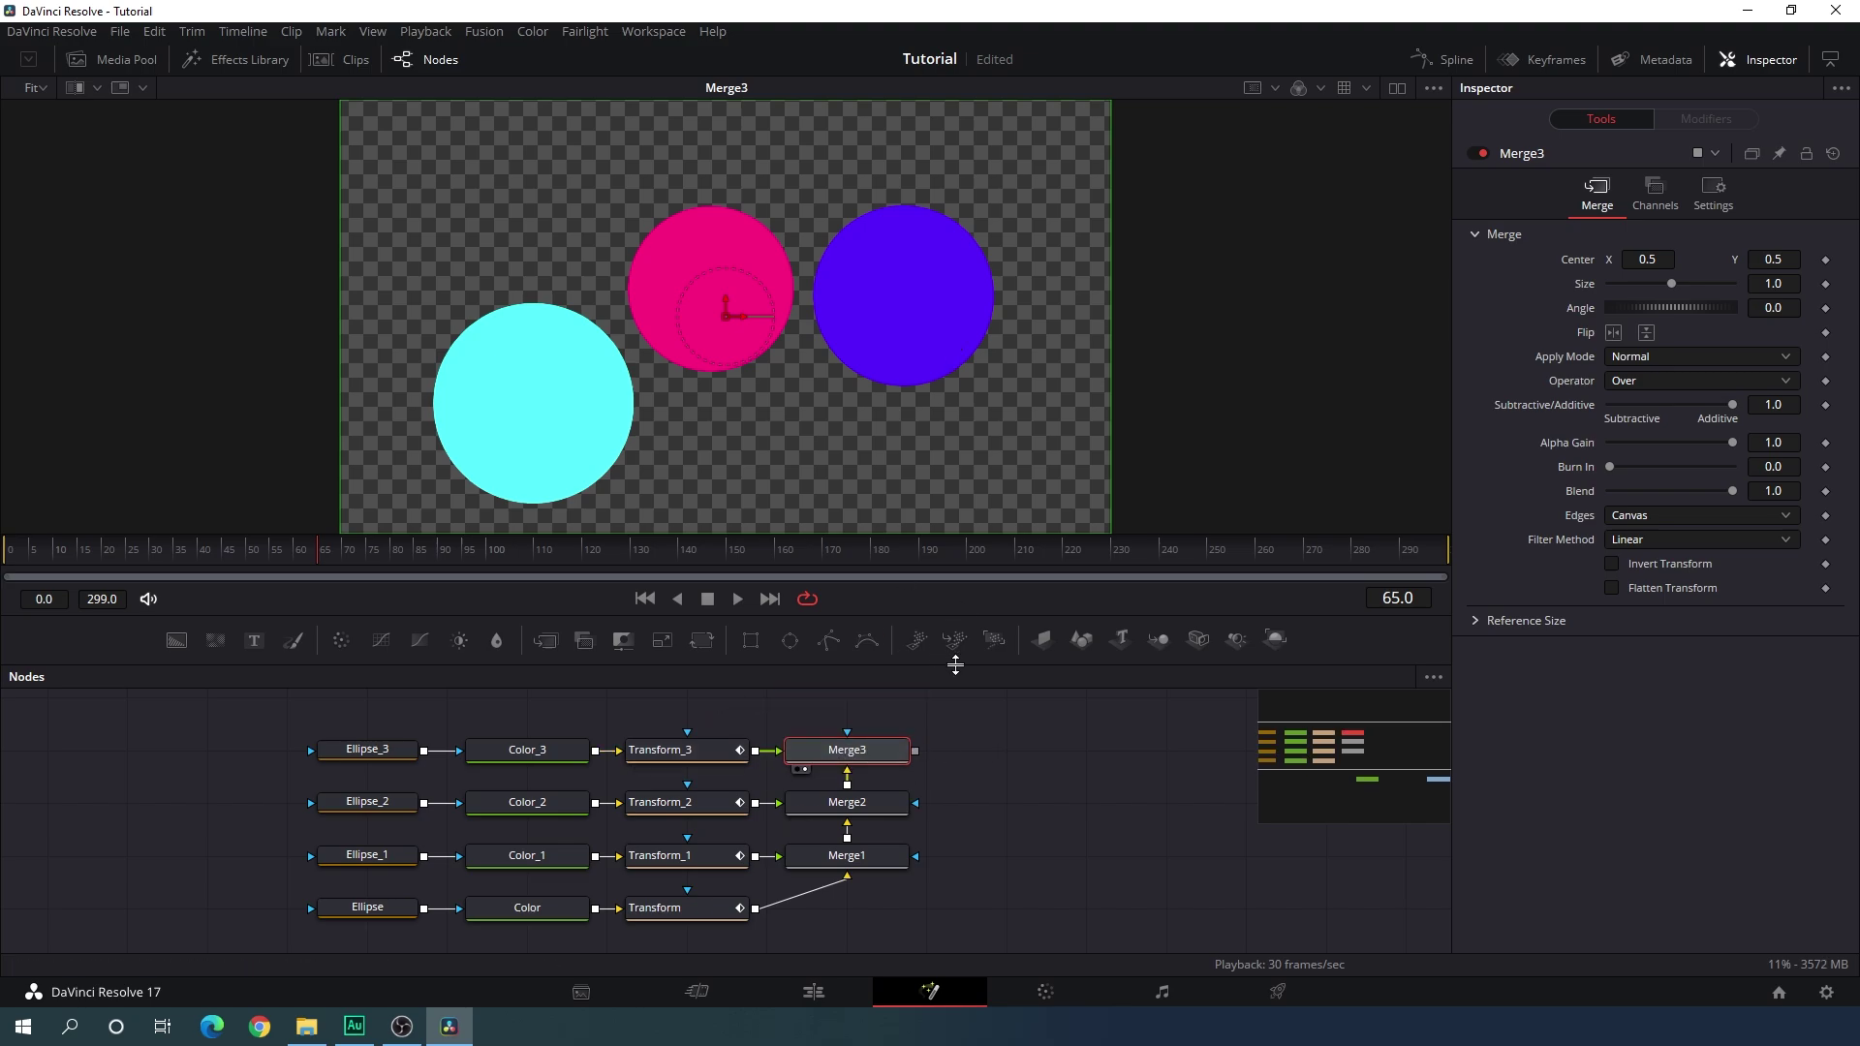
Set the Color_3 node's colour to green, #00ff00, and move Ellipse_3 below the pink and violet circles at about X 0.58, Y 0.14.
click(527, 752)
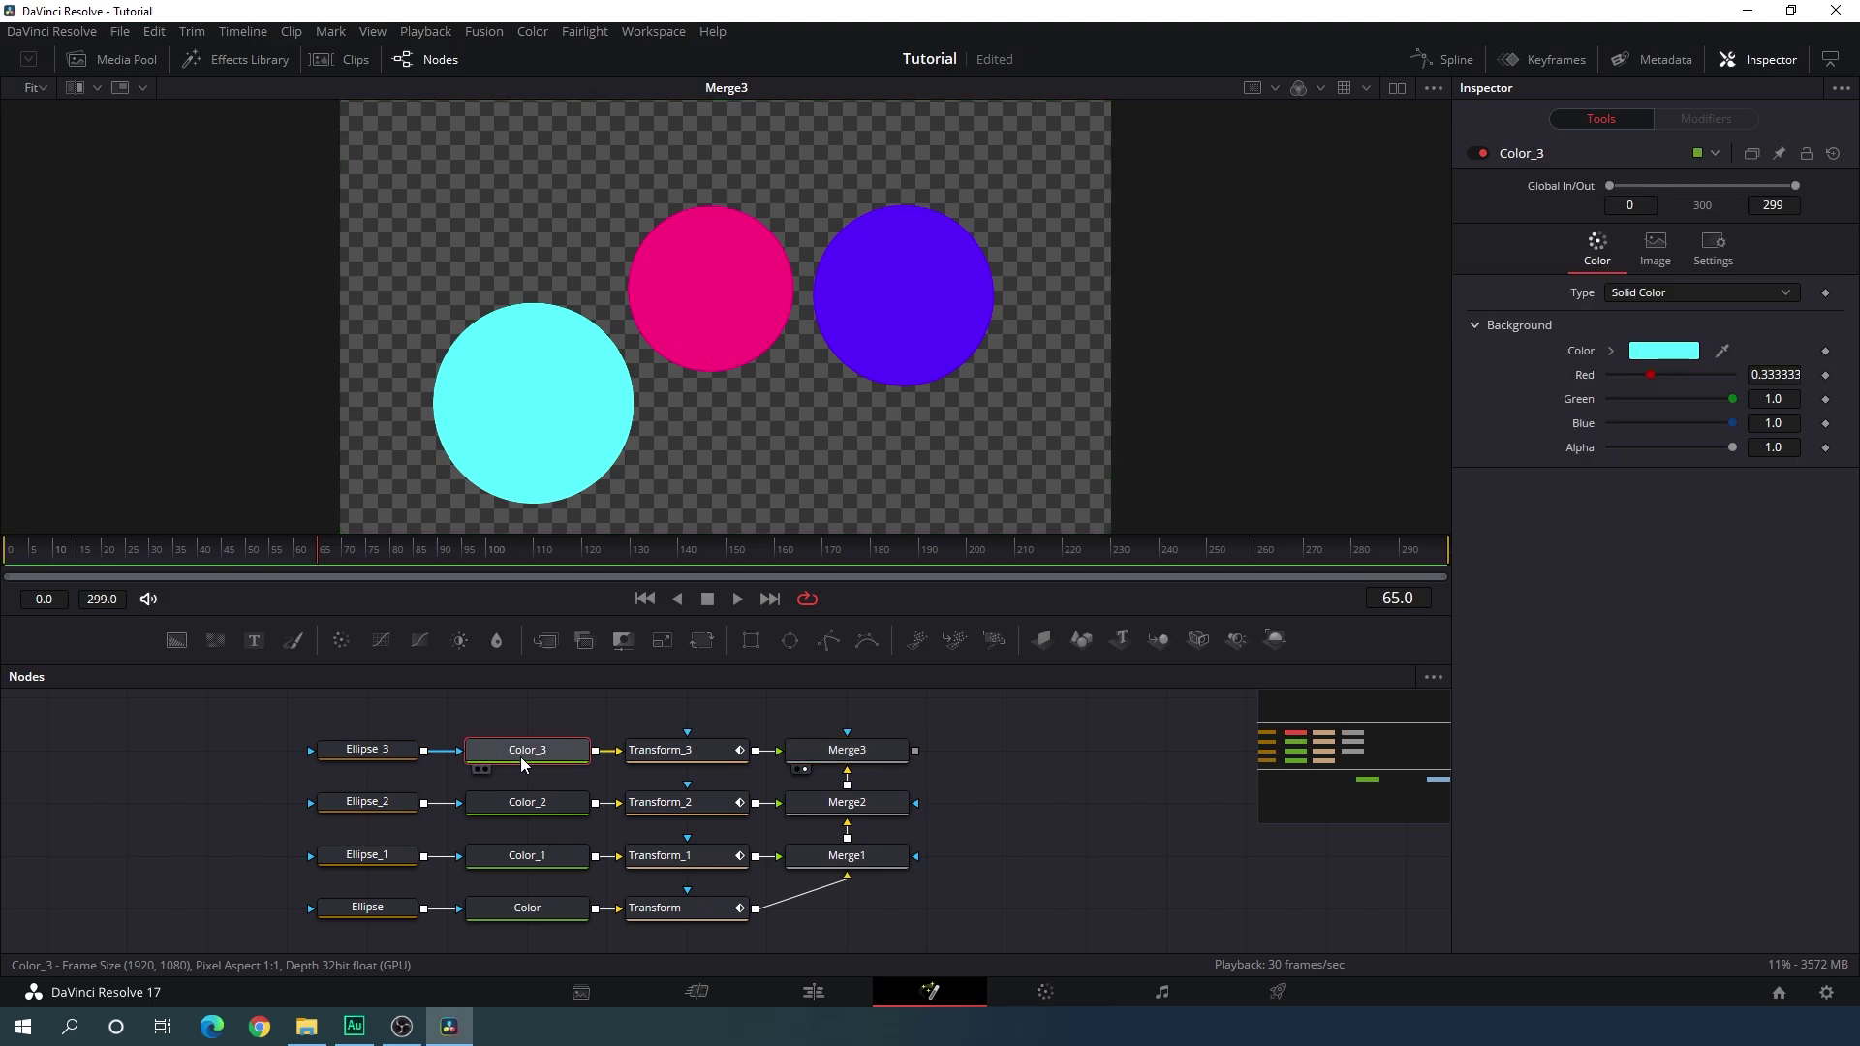
click(1663, 351)
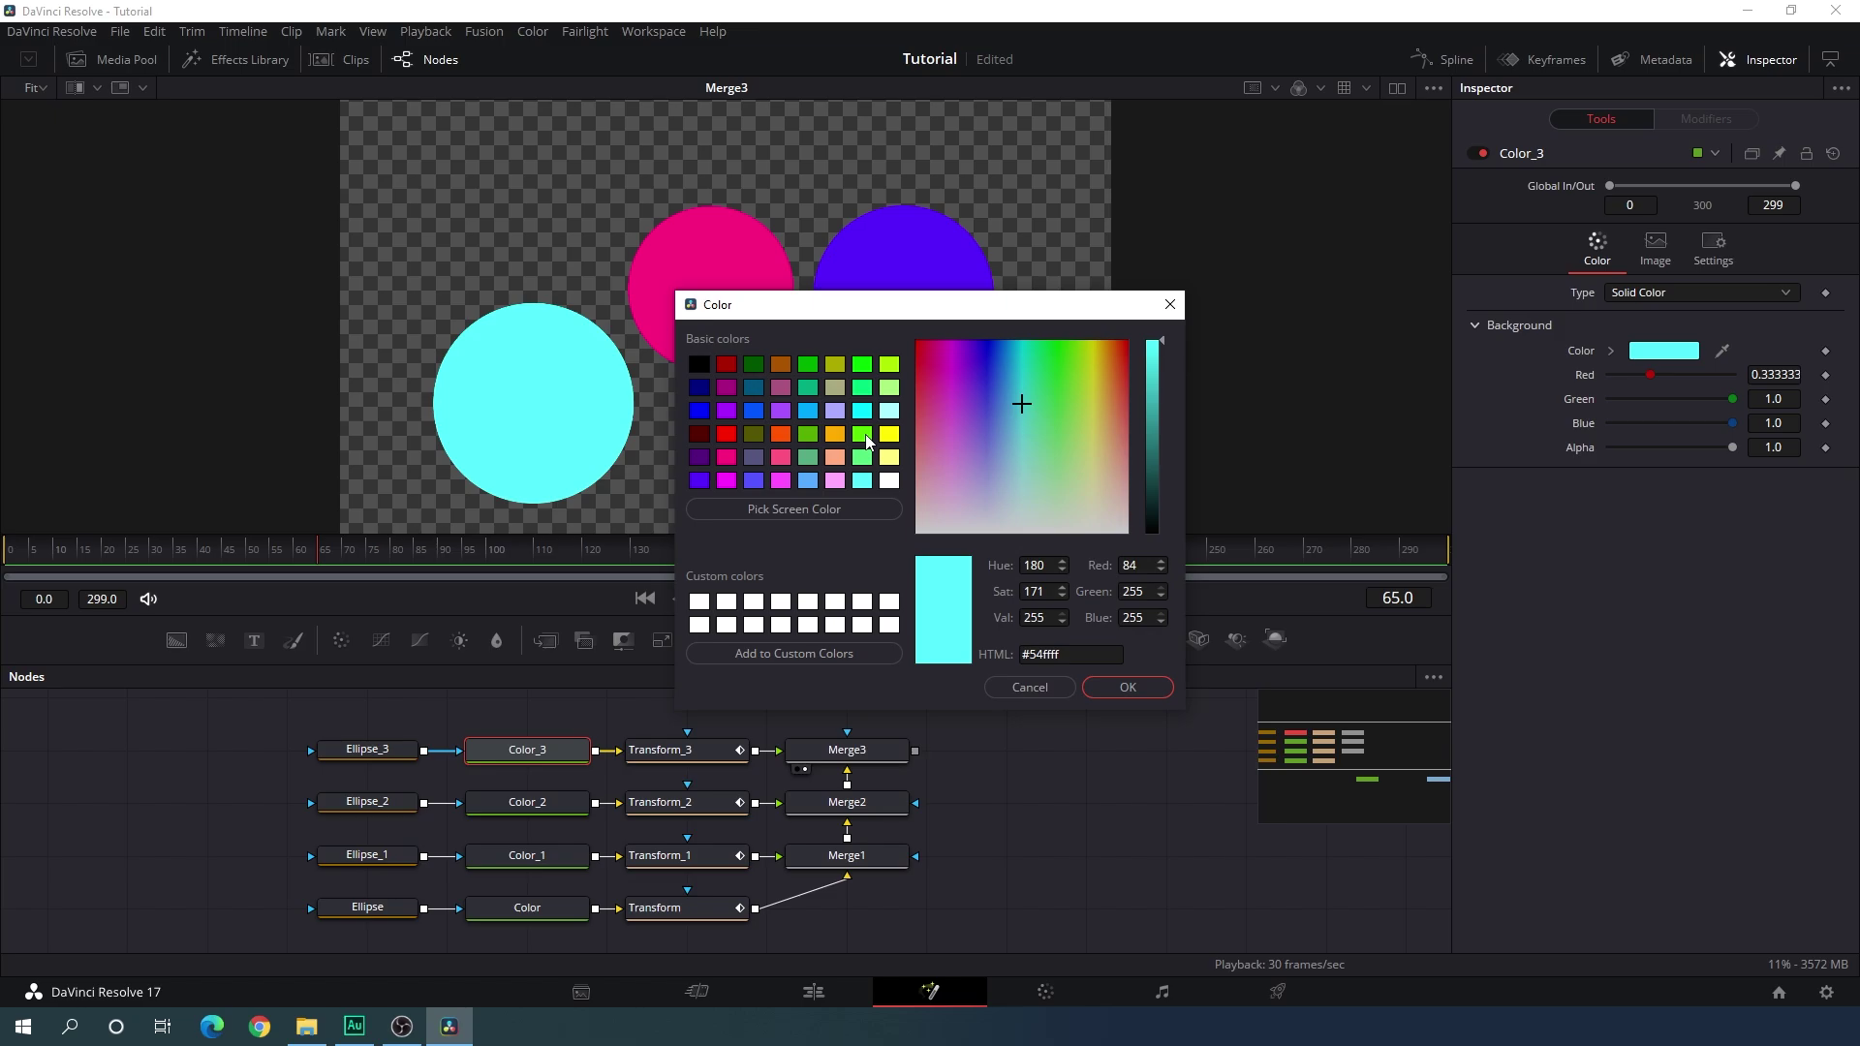
click(863, 364)
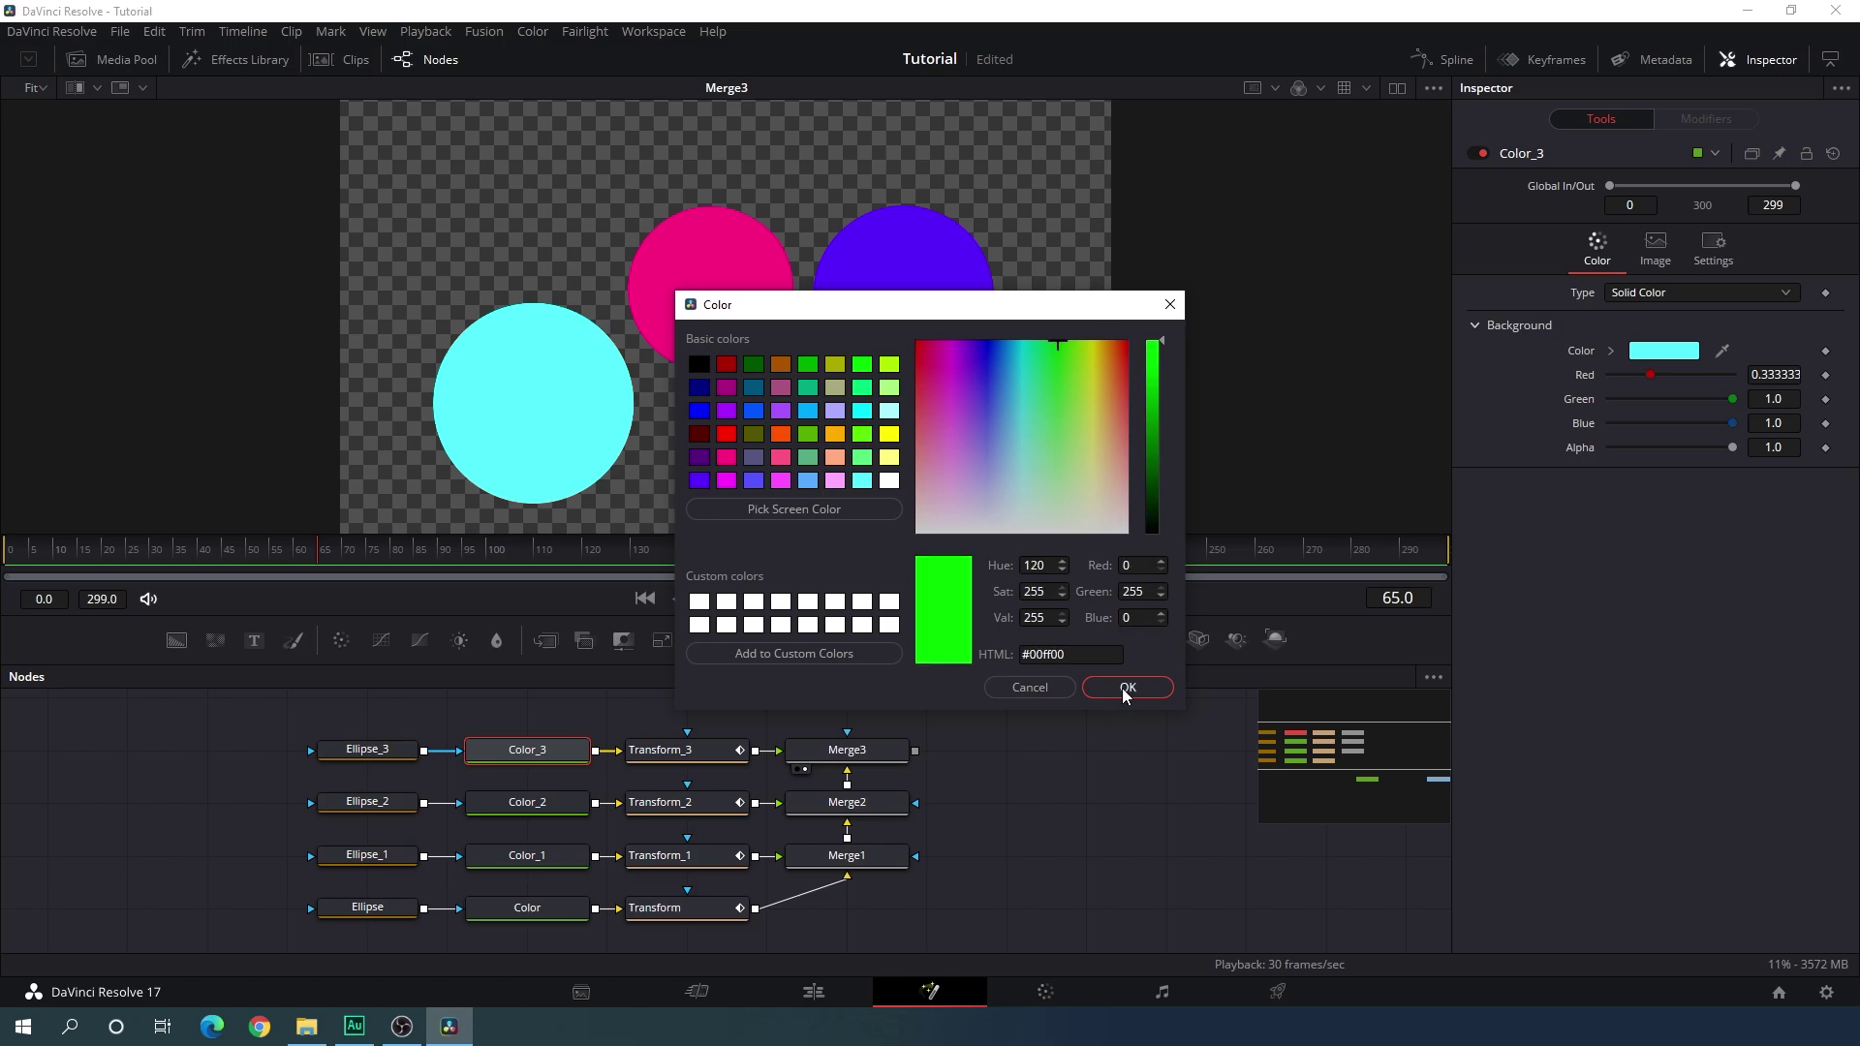
click(1126, 688)
click(356, 758)
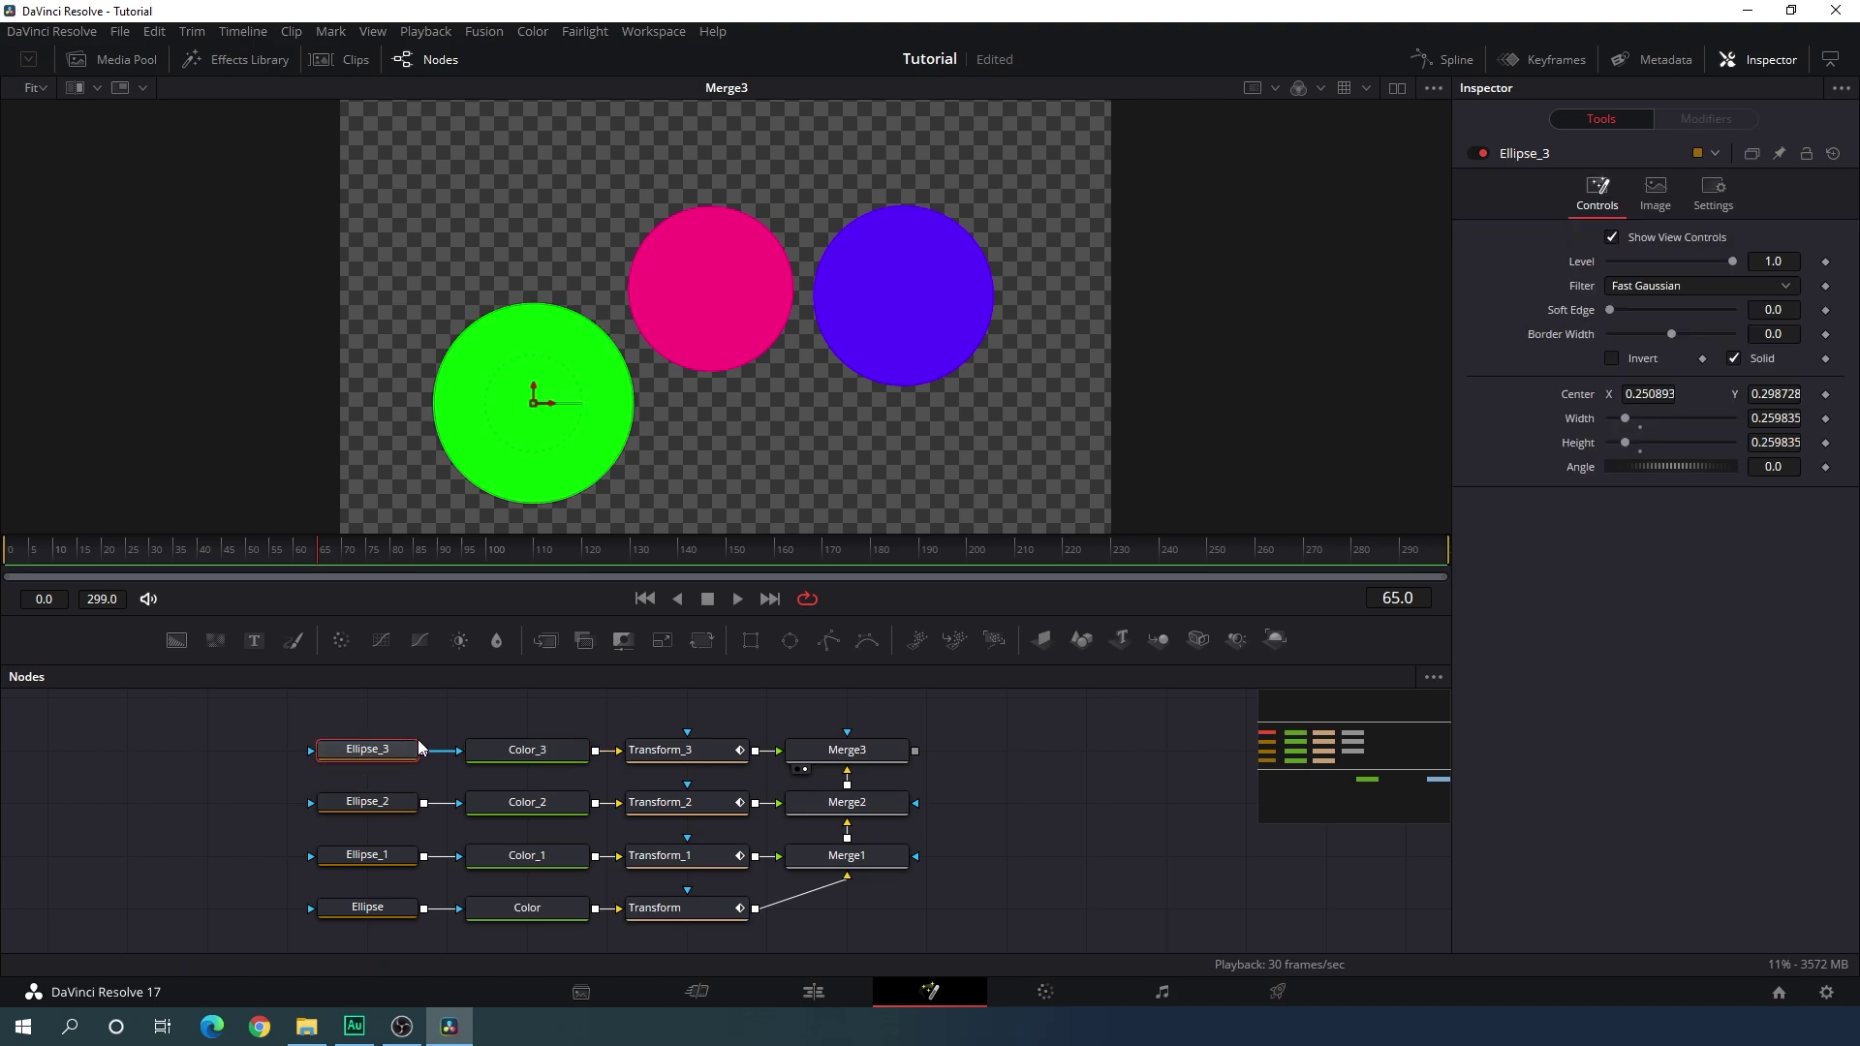
drag(538, 404, 788, 472)
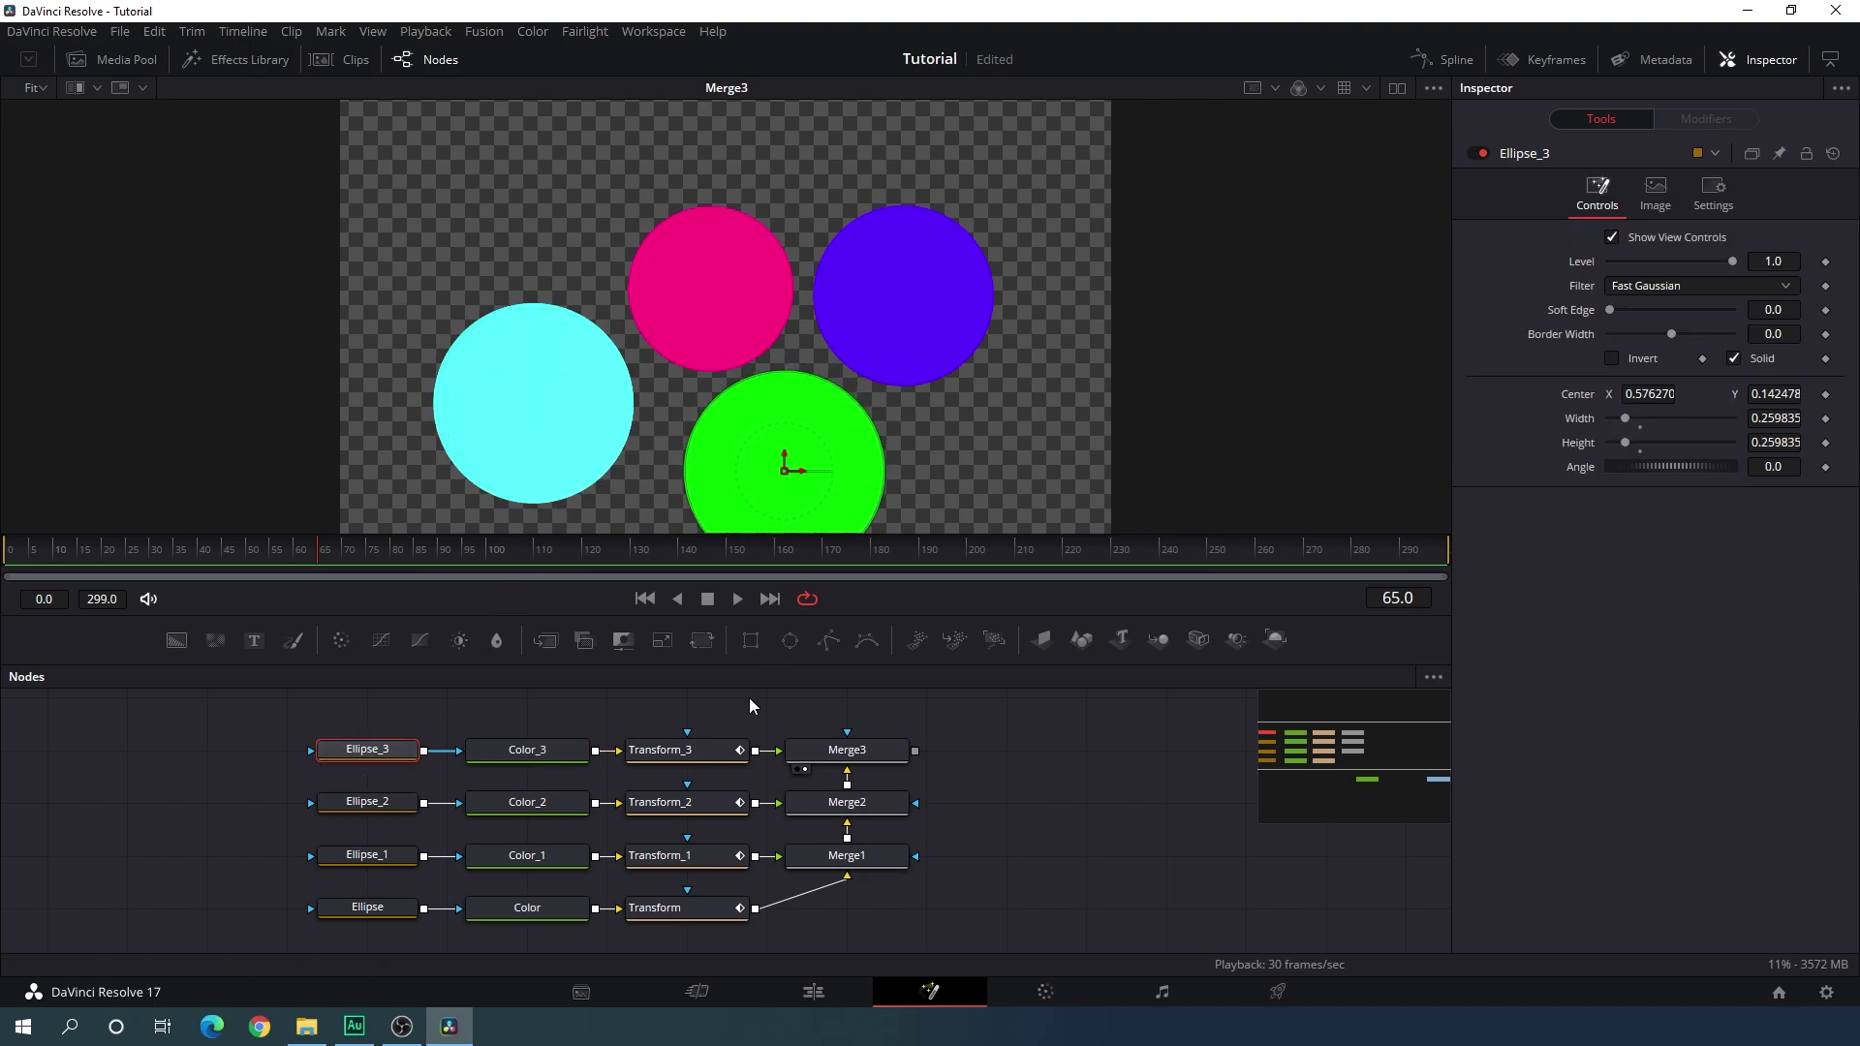
Shift all four circles slightly upward, with Ellipse at about X 0.25, Y 0.36 and Ellipse_3 at X 0.56, Y 0.25, shrunk to about 0.25.
click(368, 906)
drag(536, 446, 538, 420)
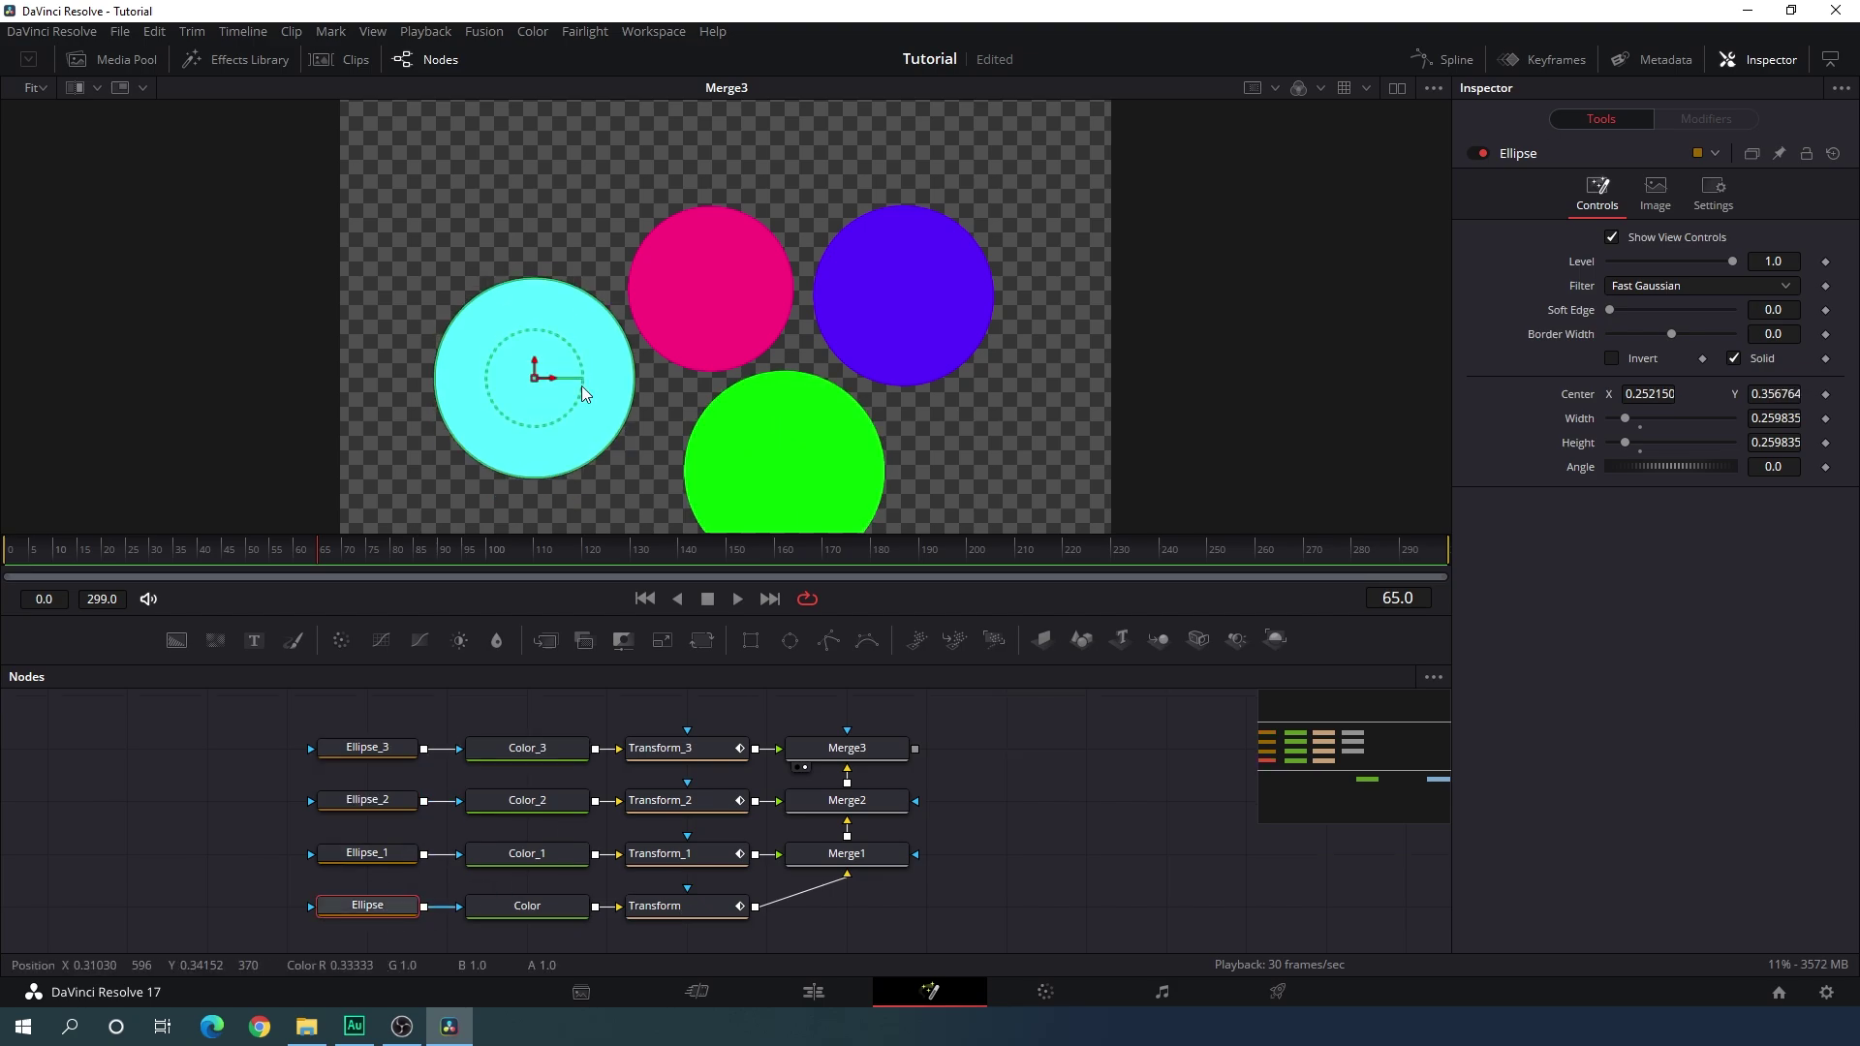
click(367, 853)
drag(710, 289, 698, 240)
click(367, 800)
drag(902, 295, 904, 244)
click(367, 748)
drag(788, 465, 770, 424)
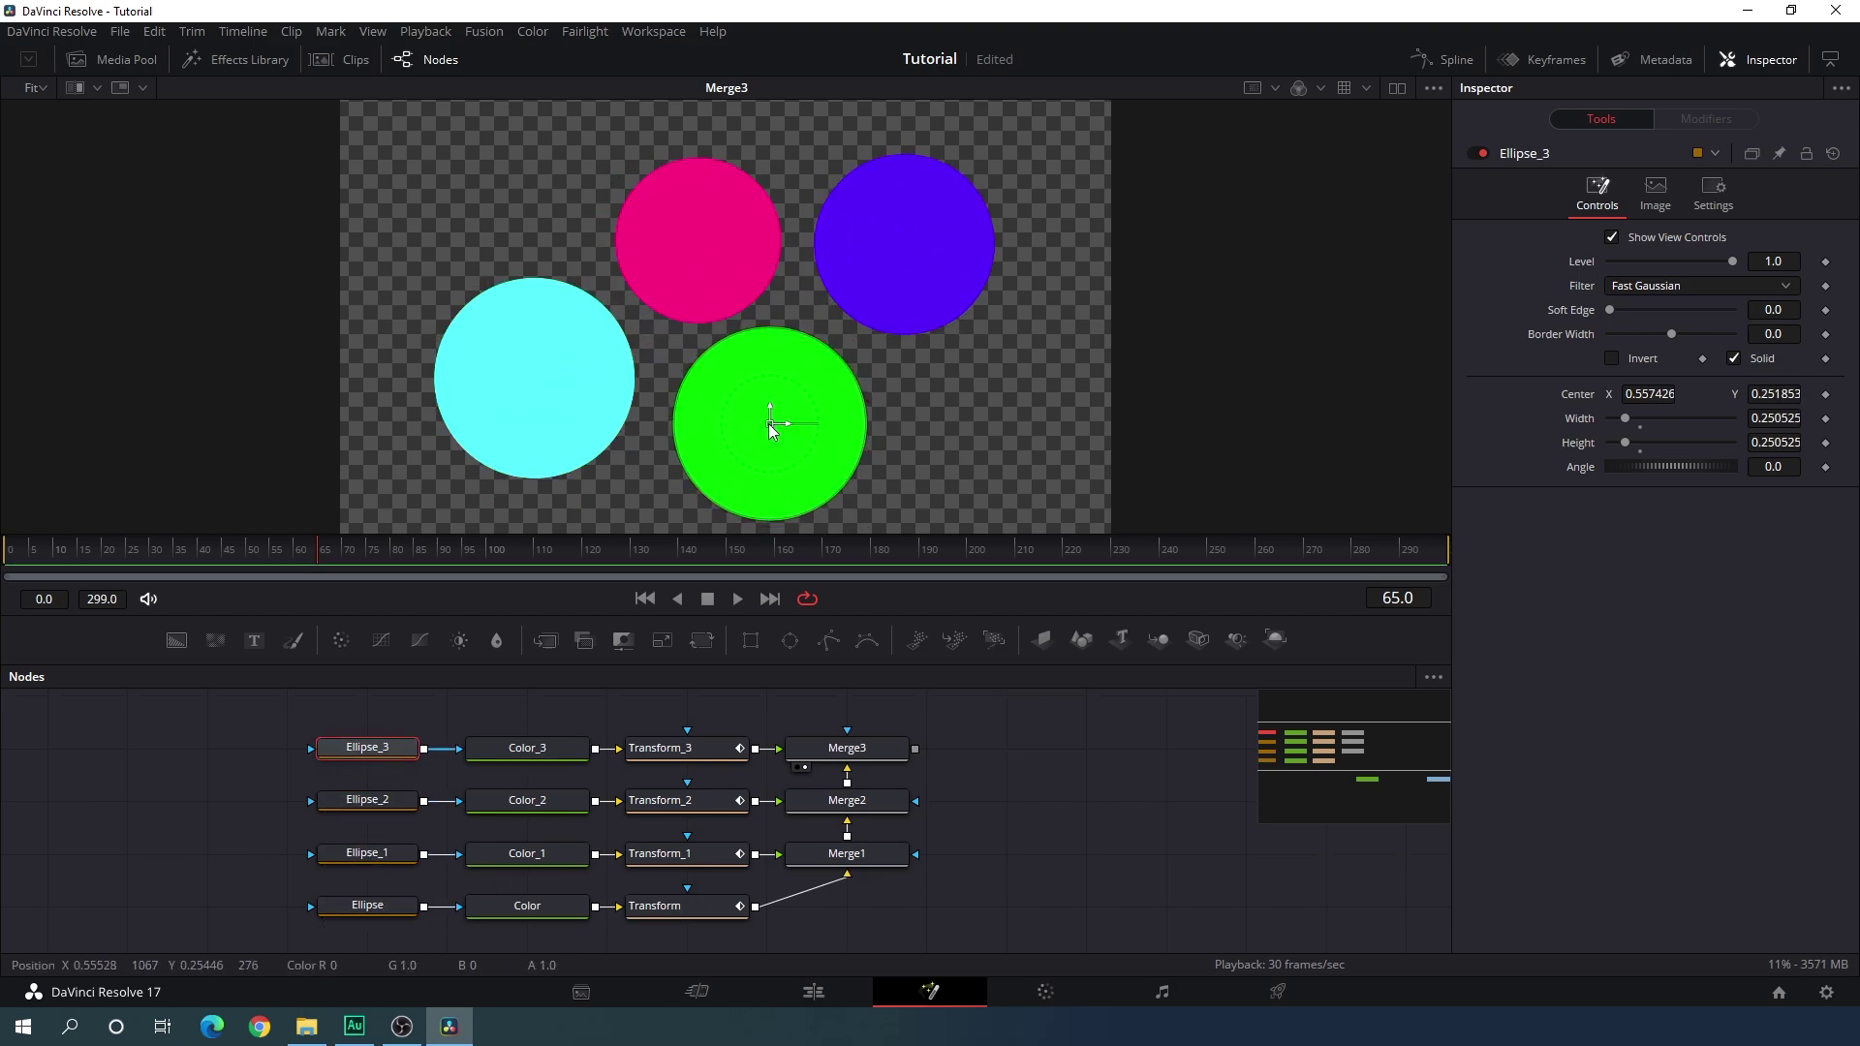
Paste another copy of the circle chain above the Ellipse_3 row, merge it as foreground over Merge3, and view the new merge.
click(968, 755)
drag(974, 714, 987, 751)
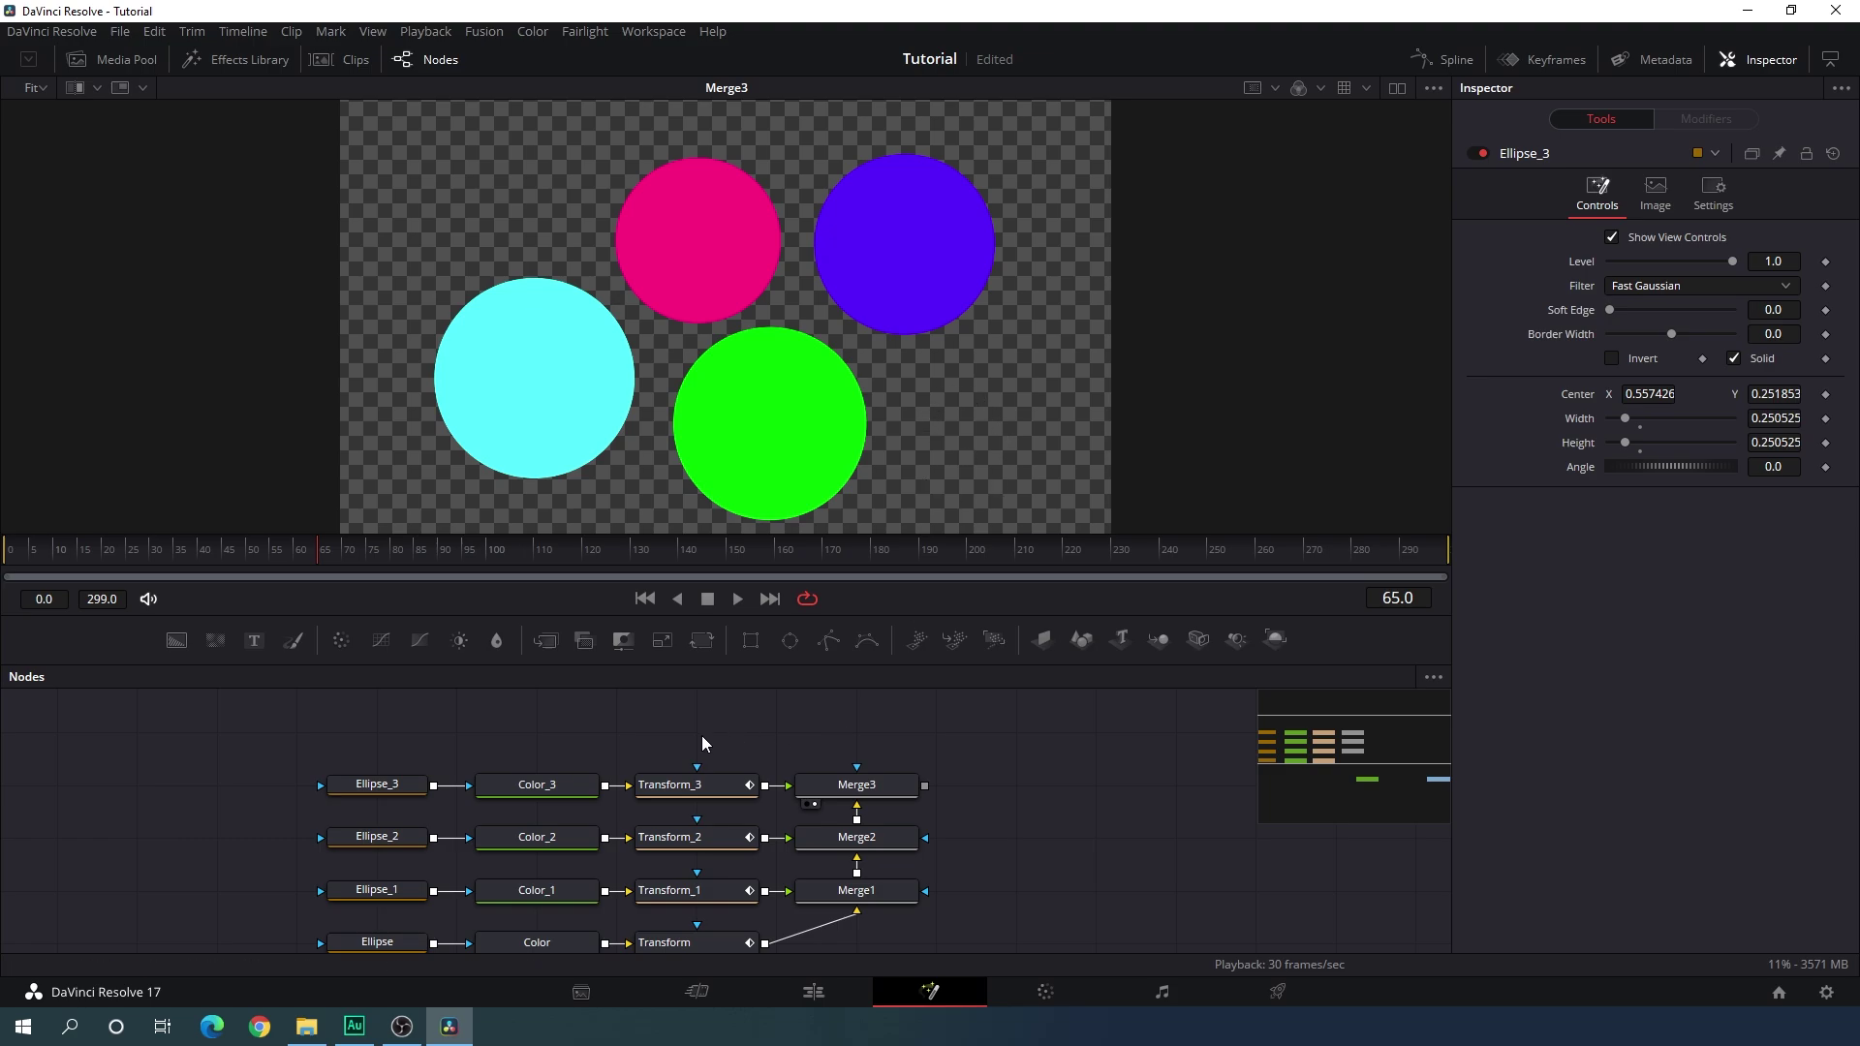
key(ctrl+v)
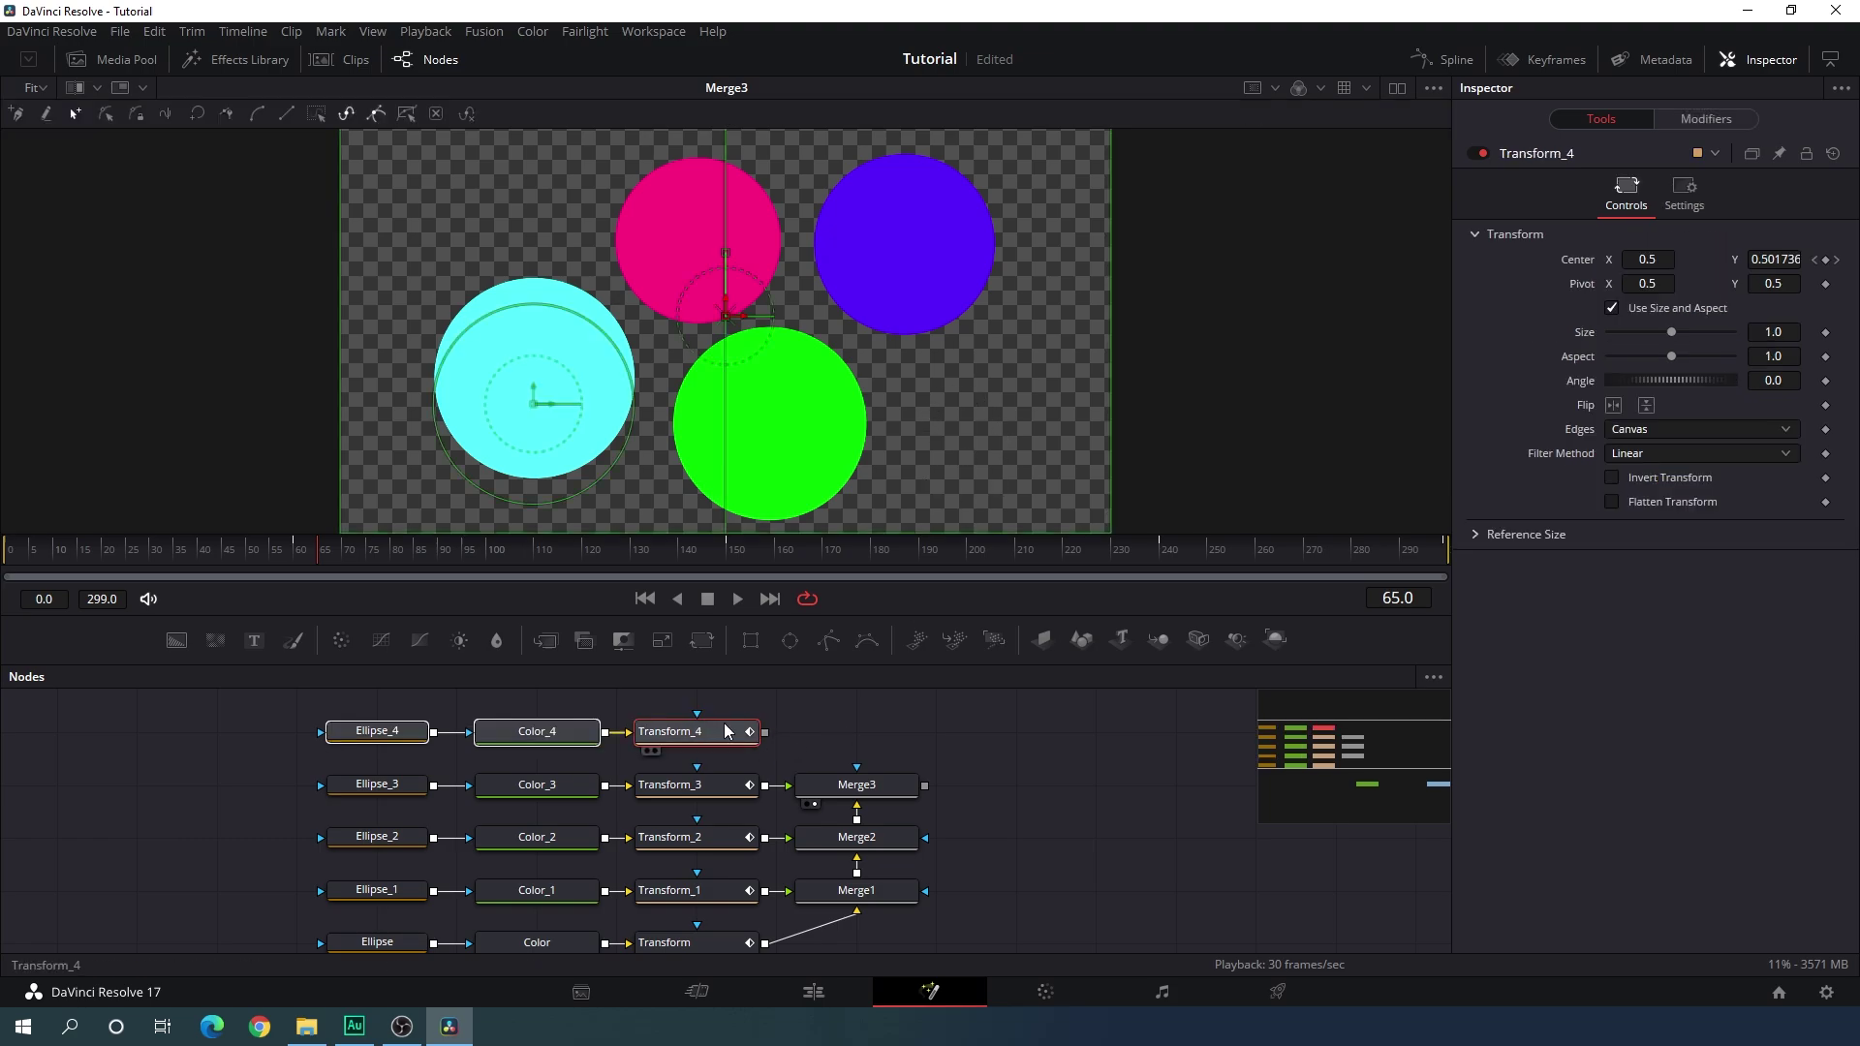
drag(765, 731, 818, 799)
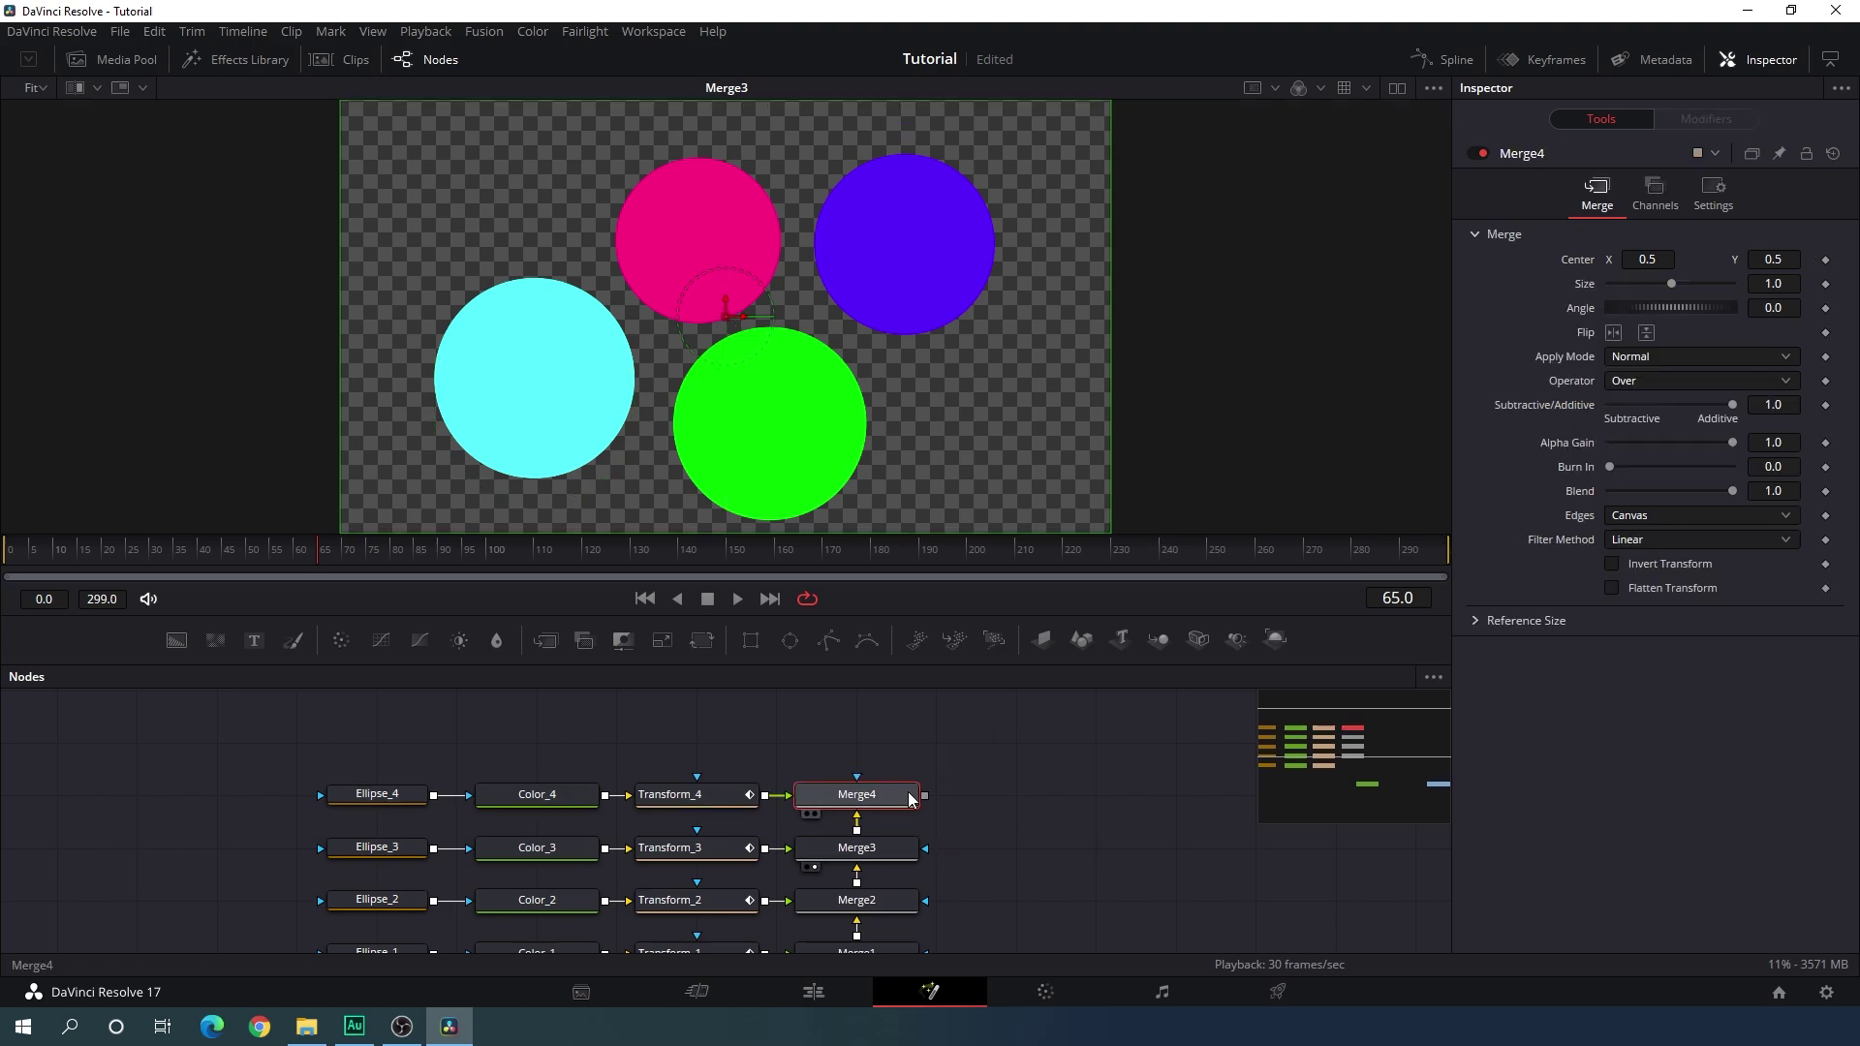
key(1)
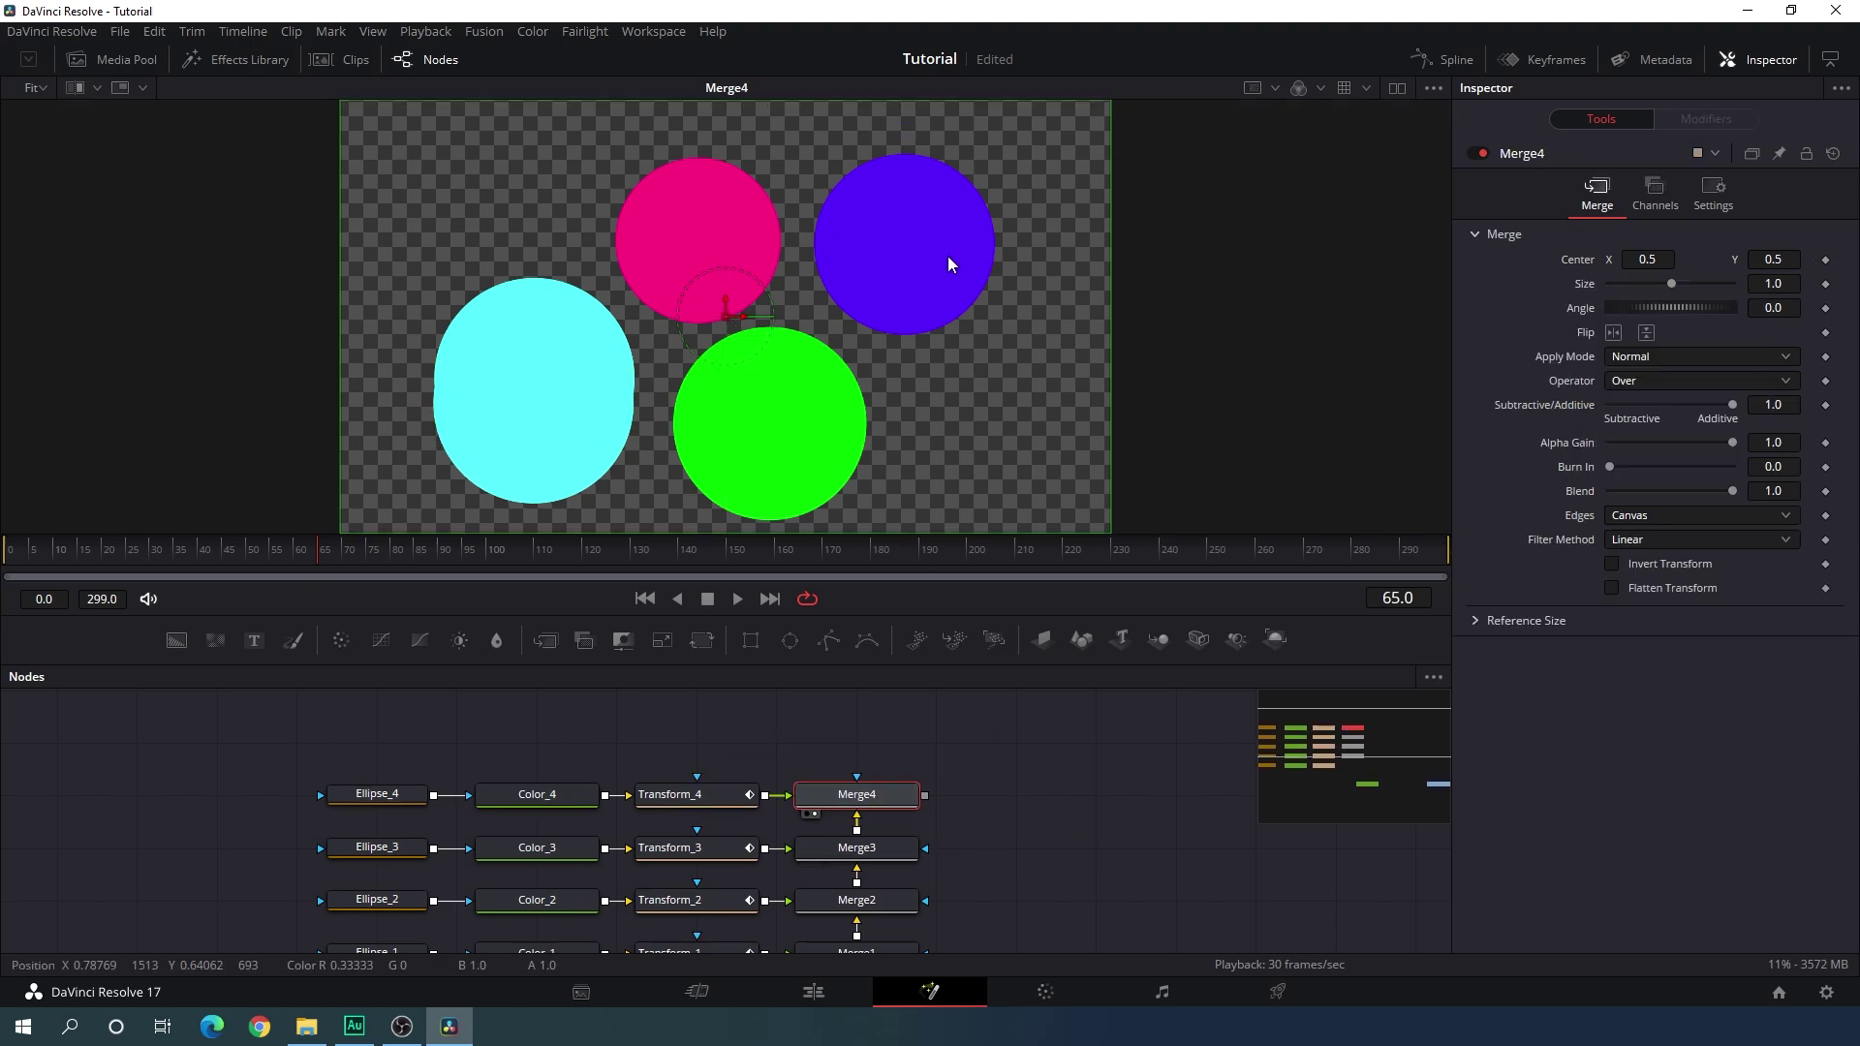
Move Ellipse_4 above the cyan circle to about X 0.26, Y 0.80, shrink it to about 0.141, and colour it yellow, #ffff00.
click(377, 793)
drag(608, 461, 544, 194)
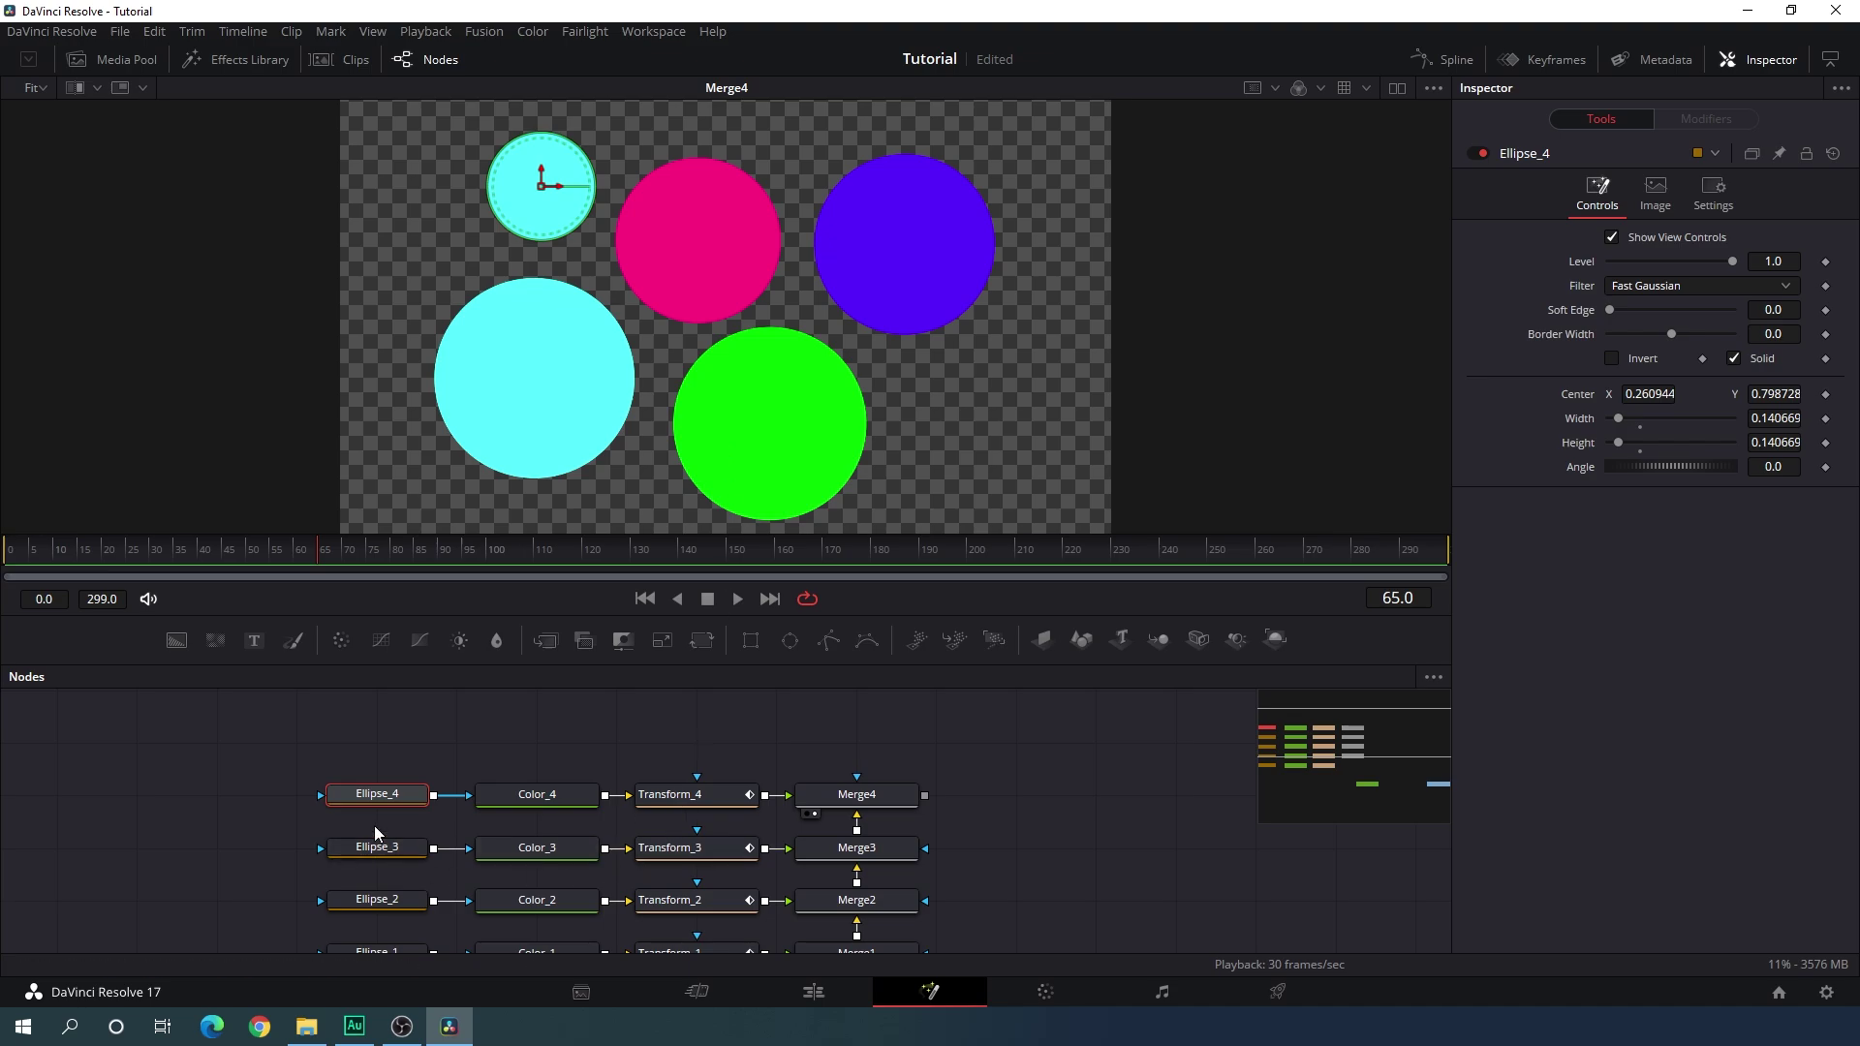
click(540, 797)
click(1646, 353)
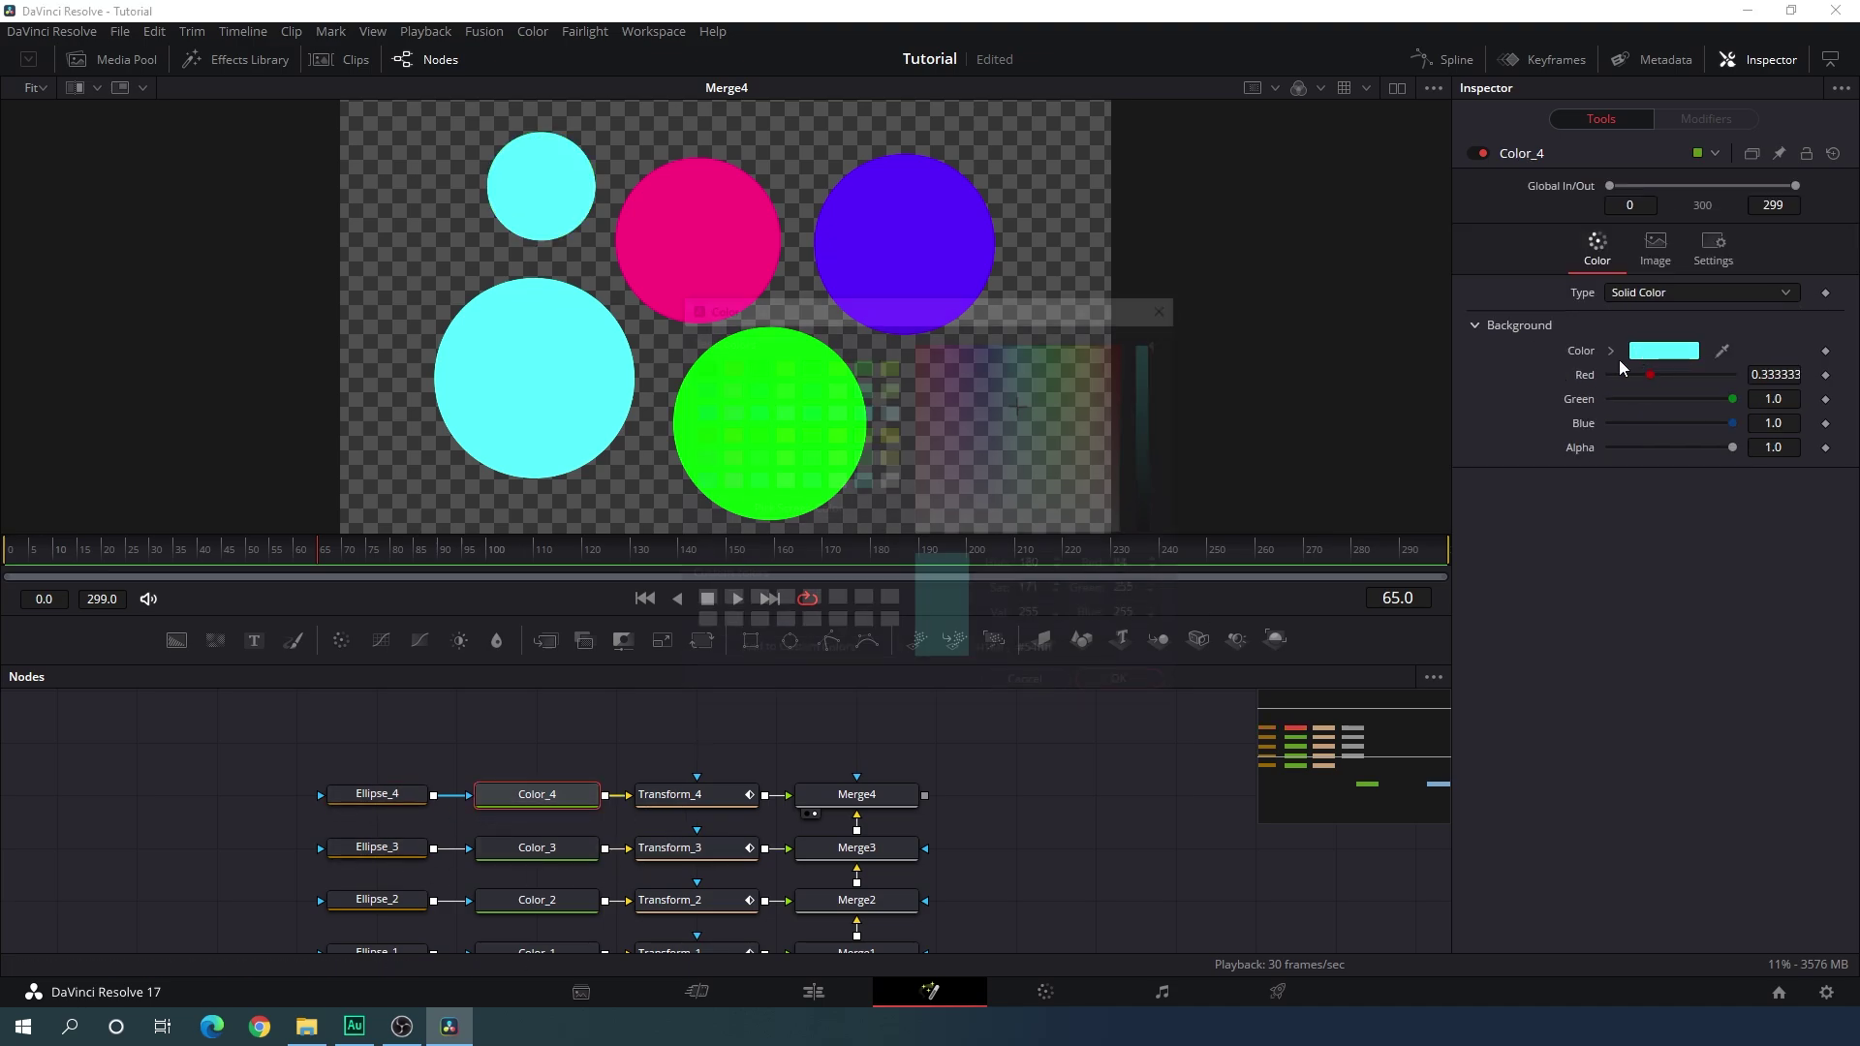
click(889, 434)
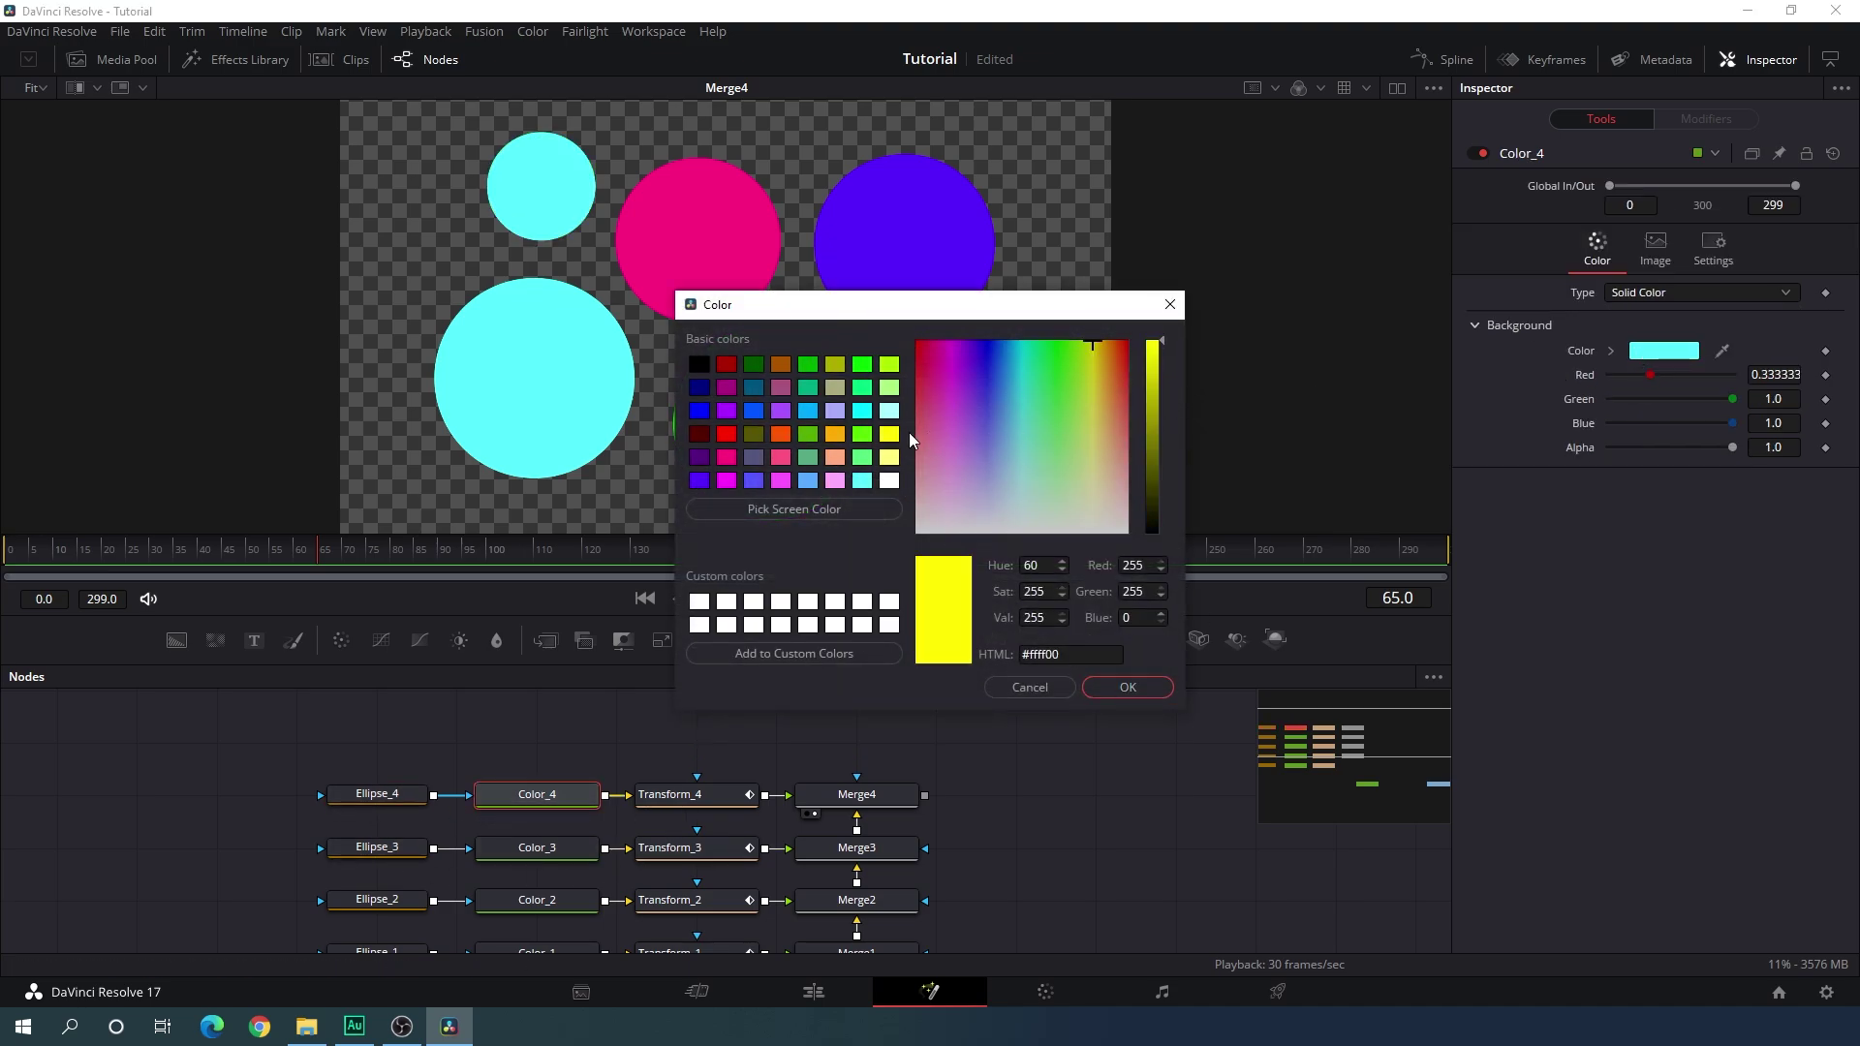
click(1128, 687)
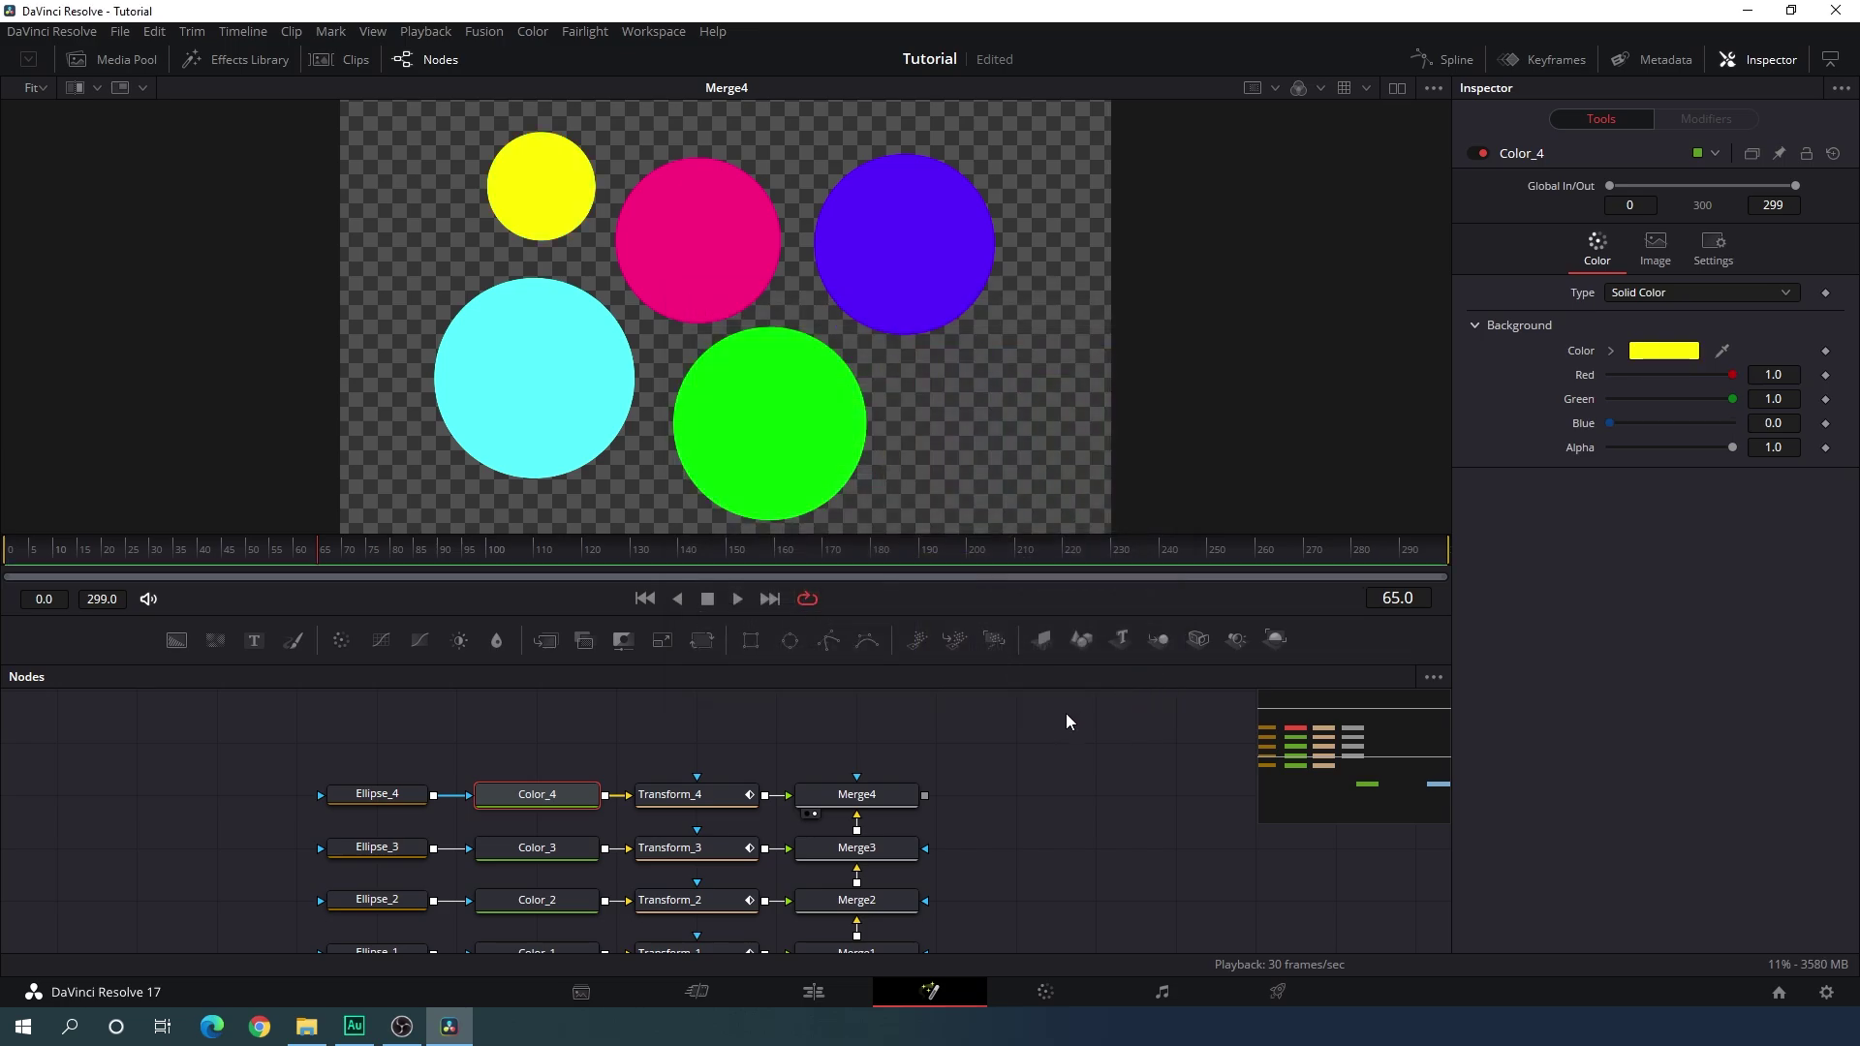
Paste another copy of the circle chain above the Ellipse_4 row and merge it as foreground over Merge4, showing the new merge in the viewer.
click(848, 757)
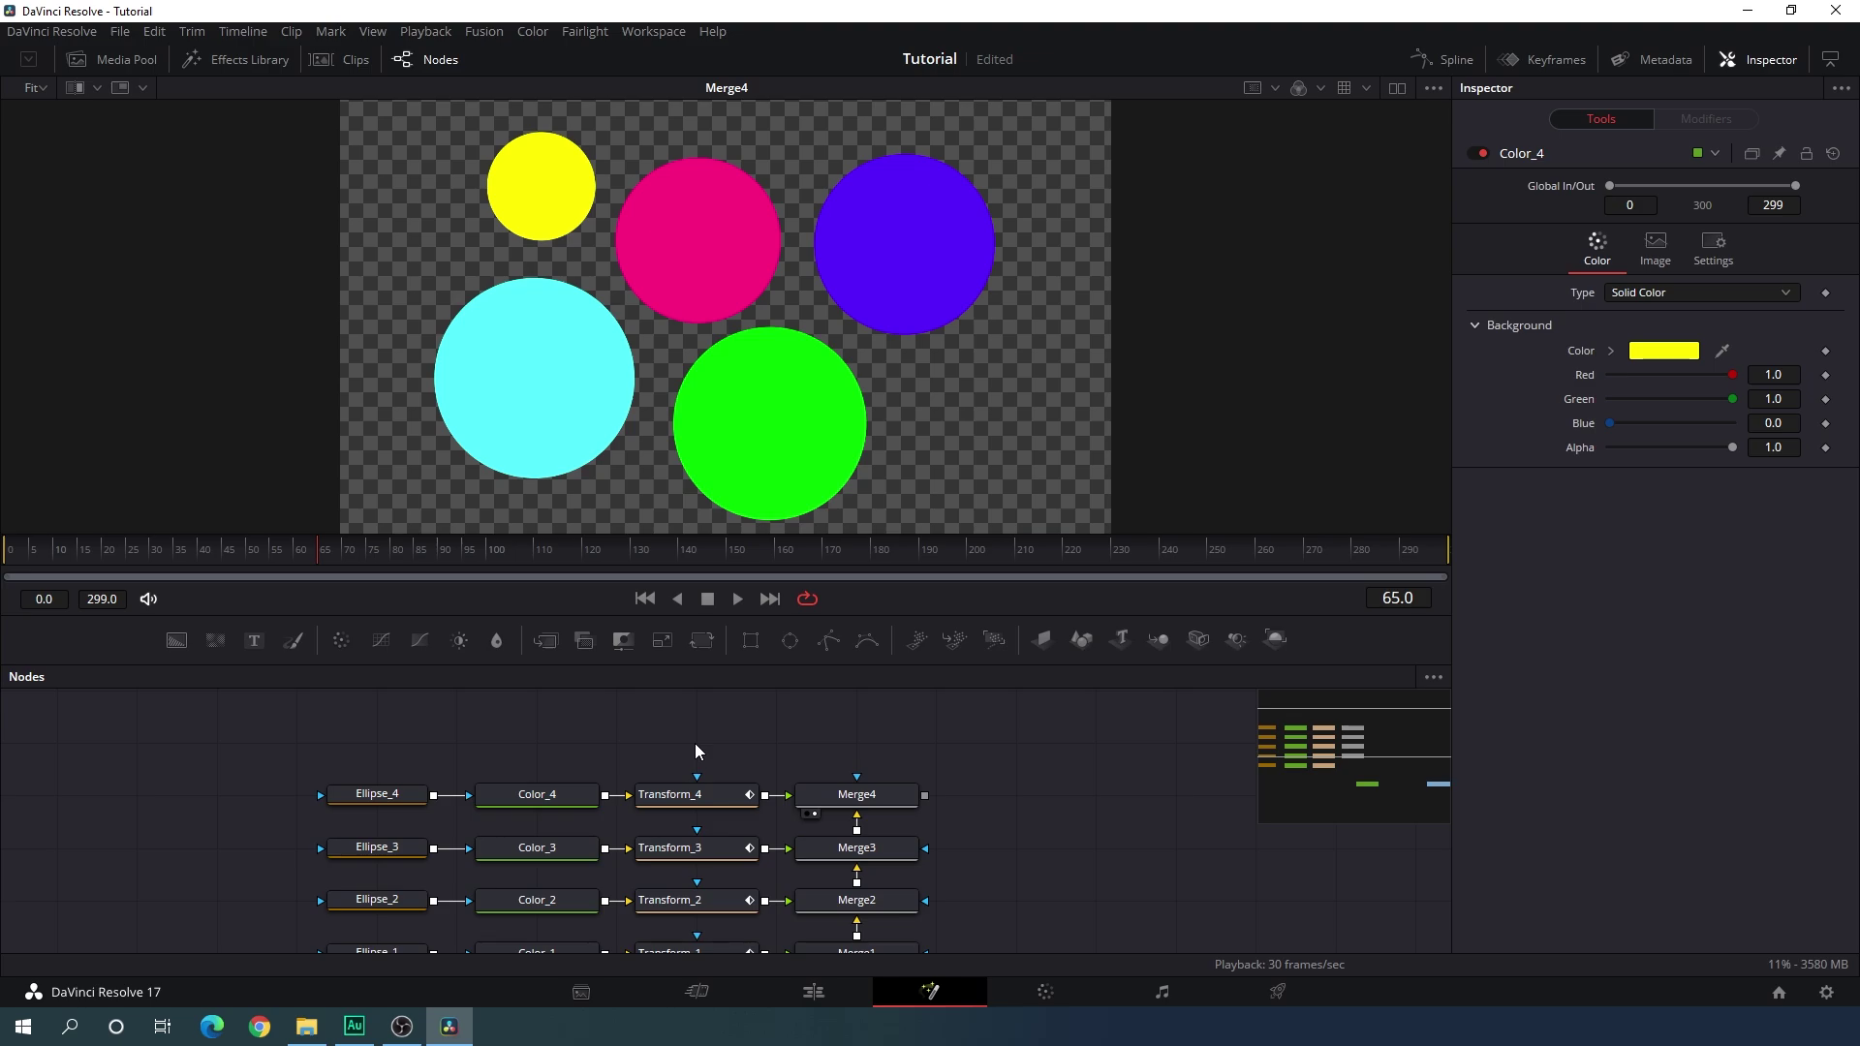
key(ctrl+v)
drag(764, 742, 867, 748)
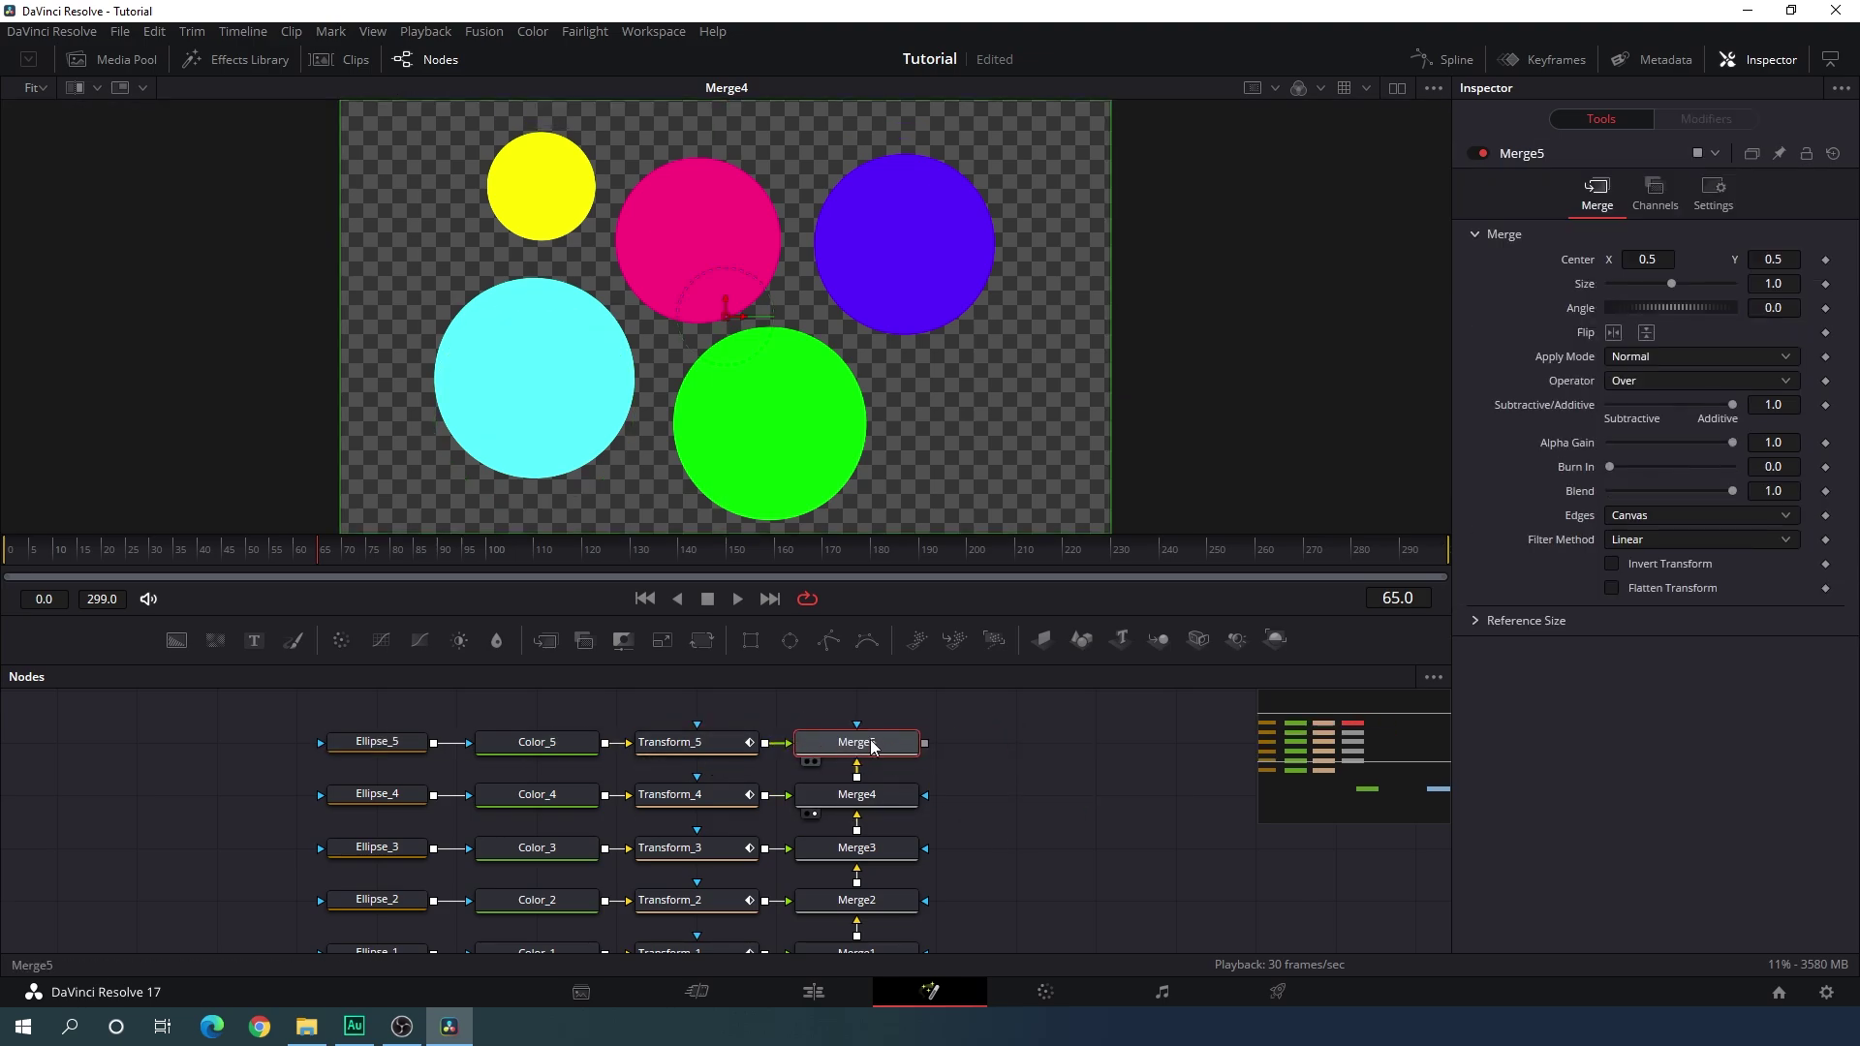
Move Ellipse_5 beside the green circle to about X 0.79, Y 0.26, shrink it to about 0.134, and colour it magenta, #ff00ff.
click(378, 744)
drag(611, 464, 950, 426)
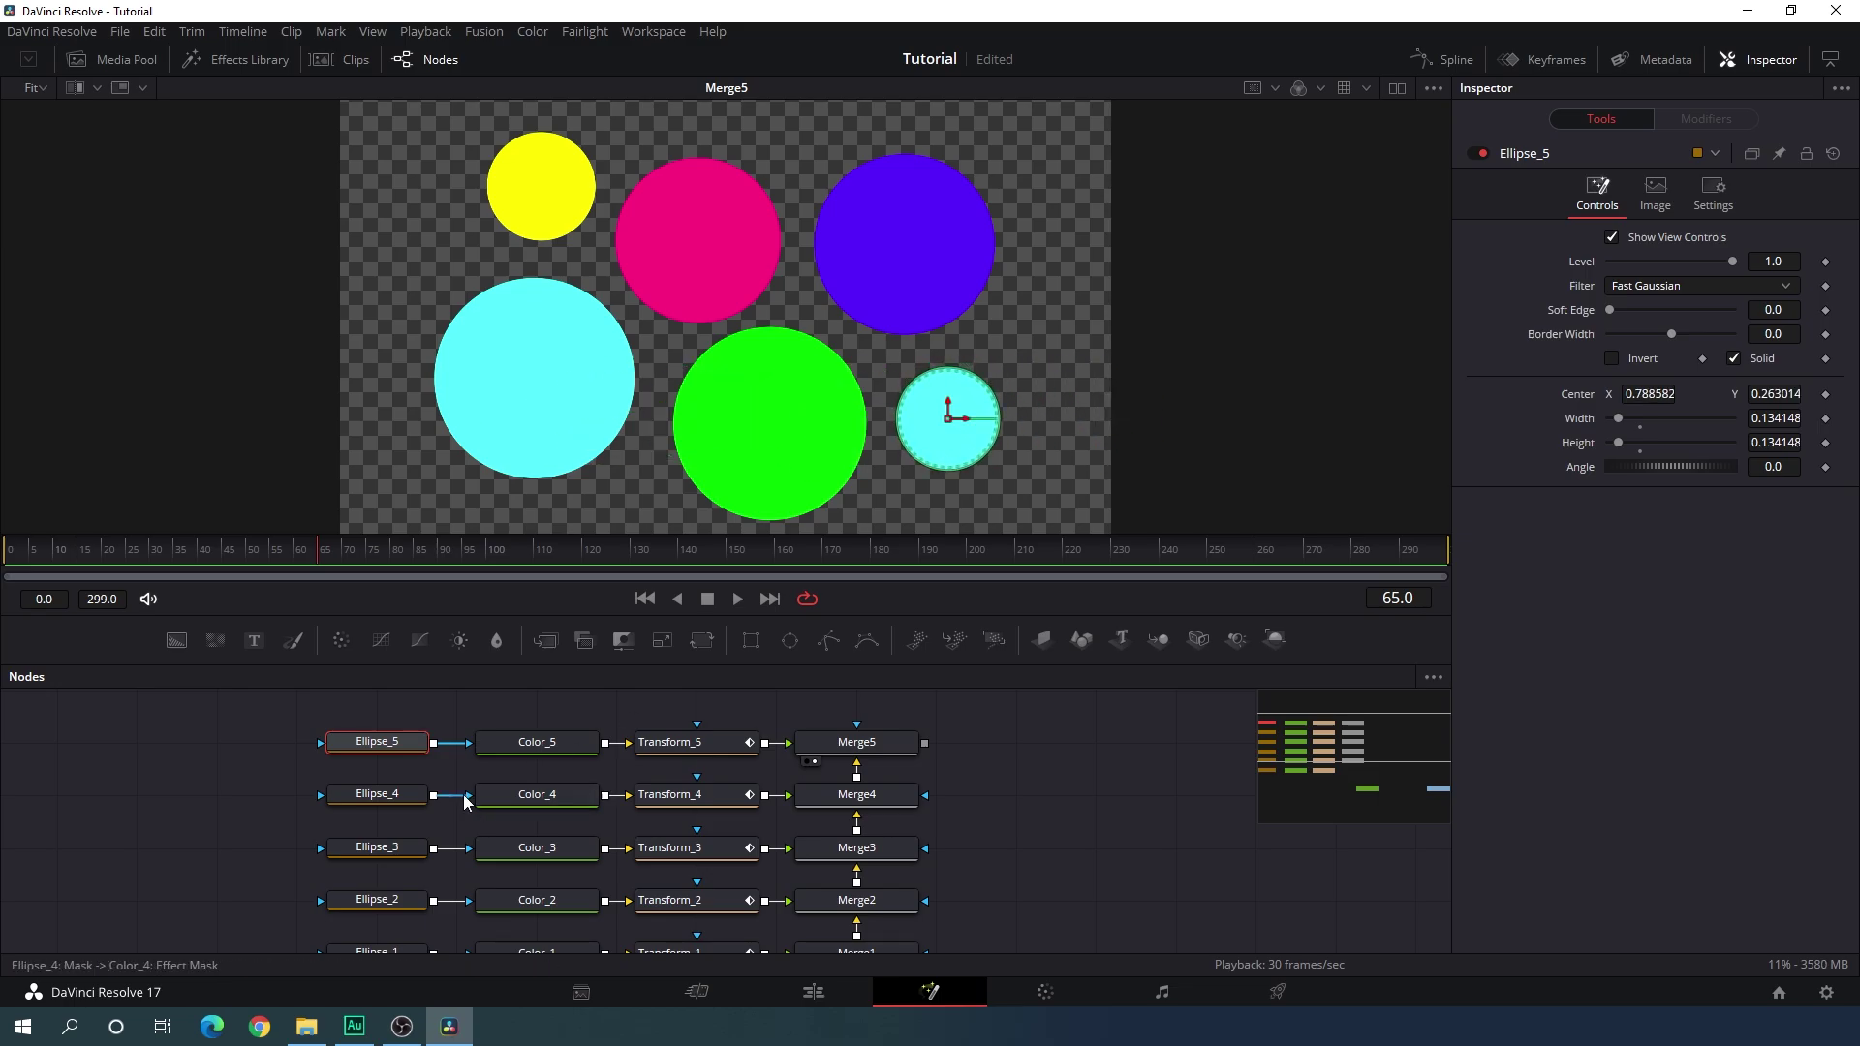
click(536, 744)
click(1651, 353)
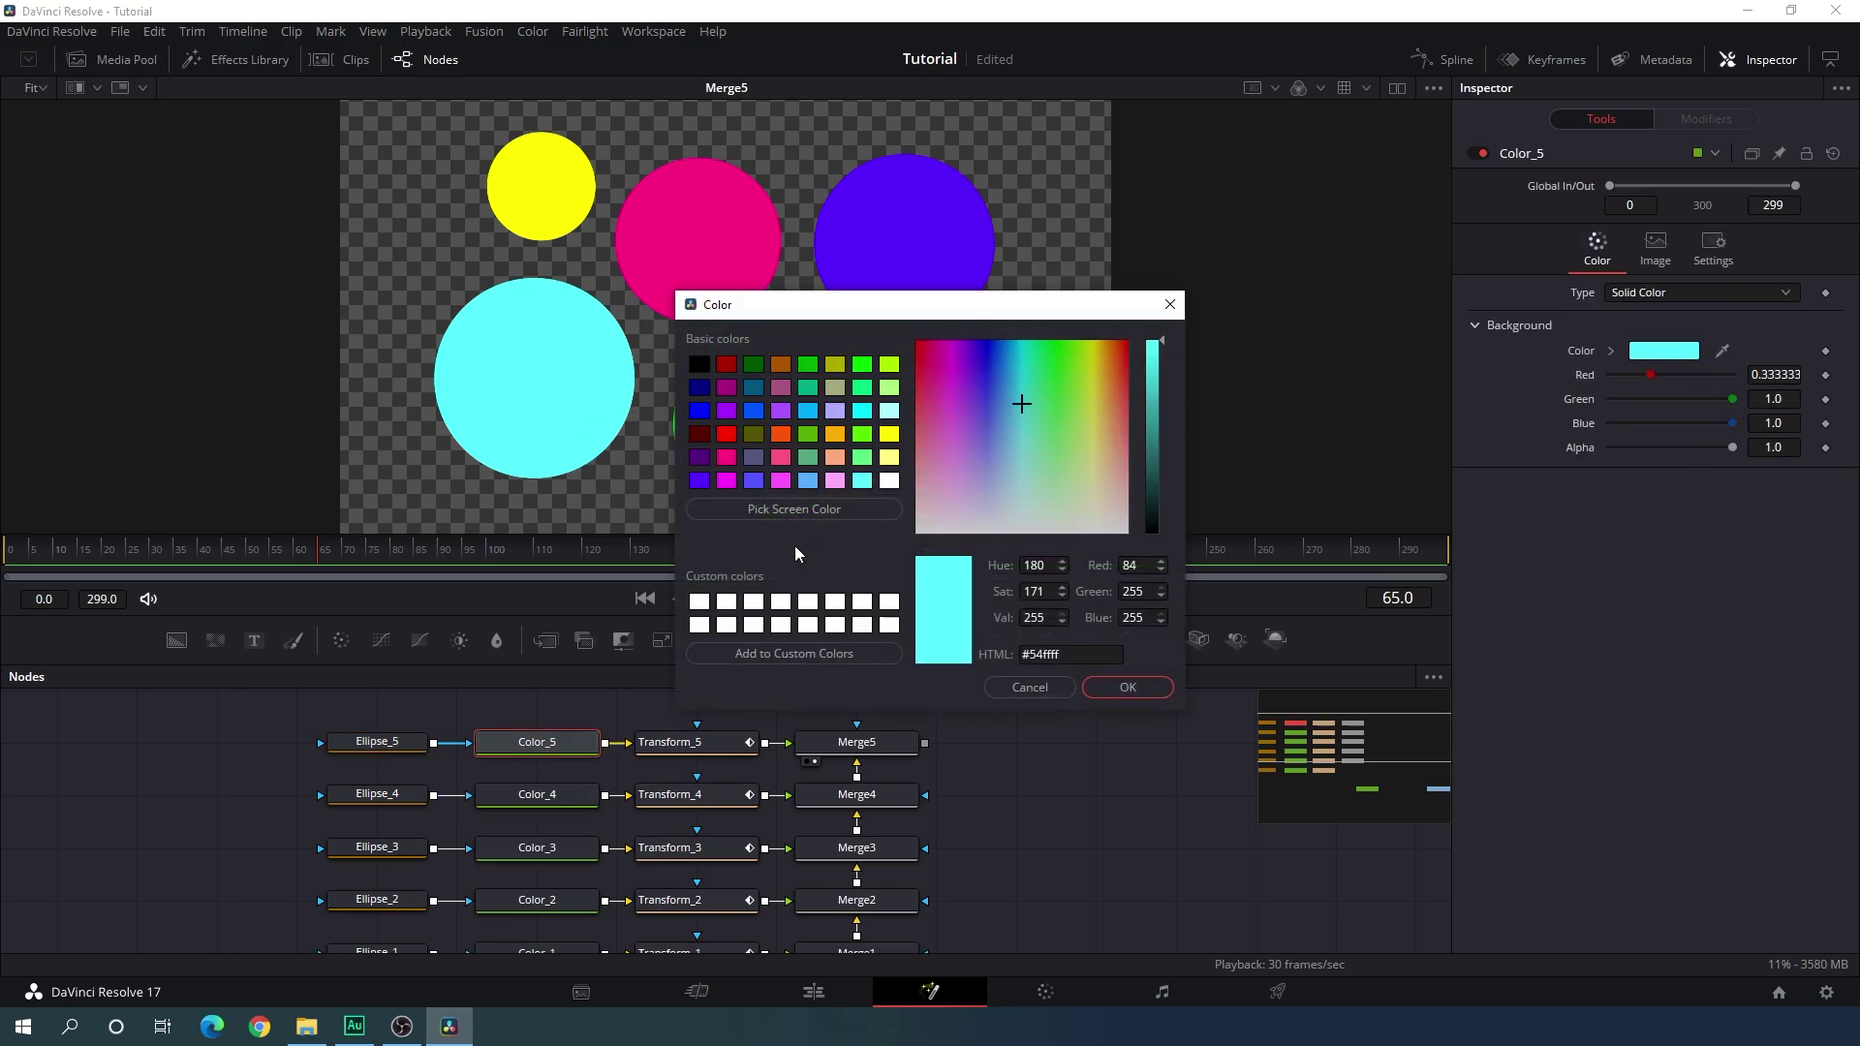
click(733, 482)
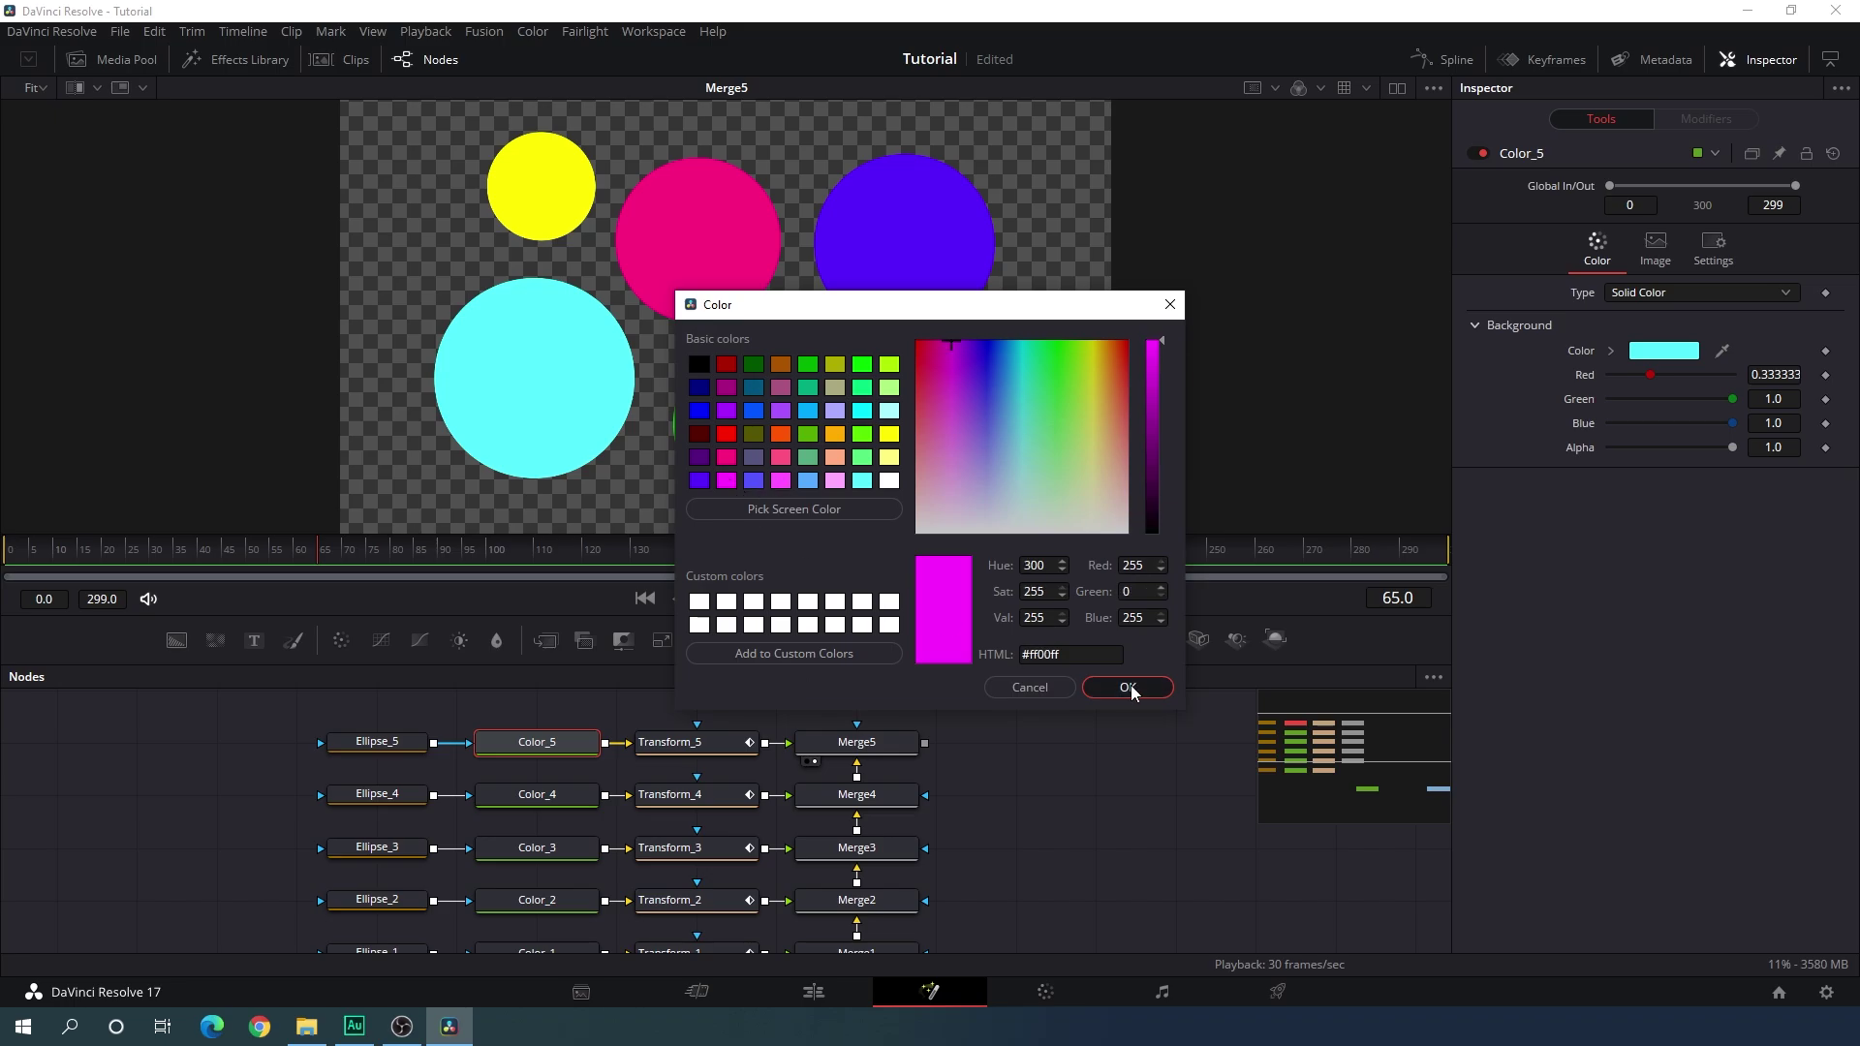
click(1128, 687)
Open the Spline editor, enlarge it, and collapse the Transform_1 to Transform_5 entries in its curve list.
drag(767, 578, 905, 542)
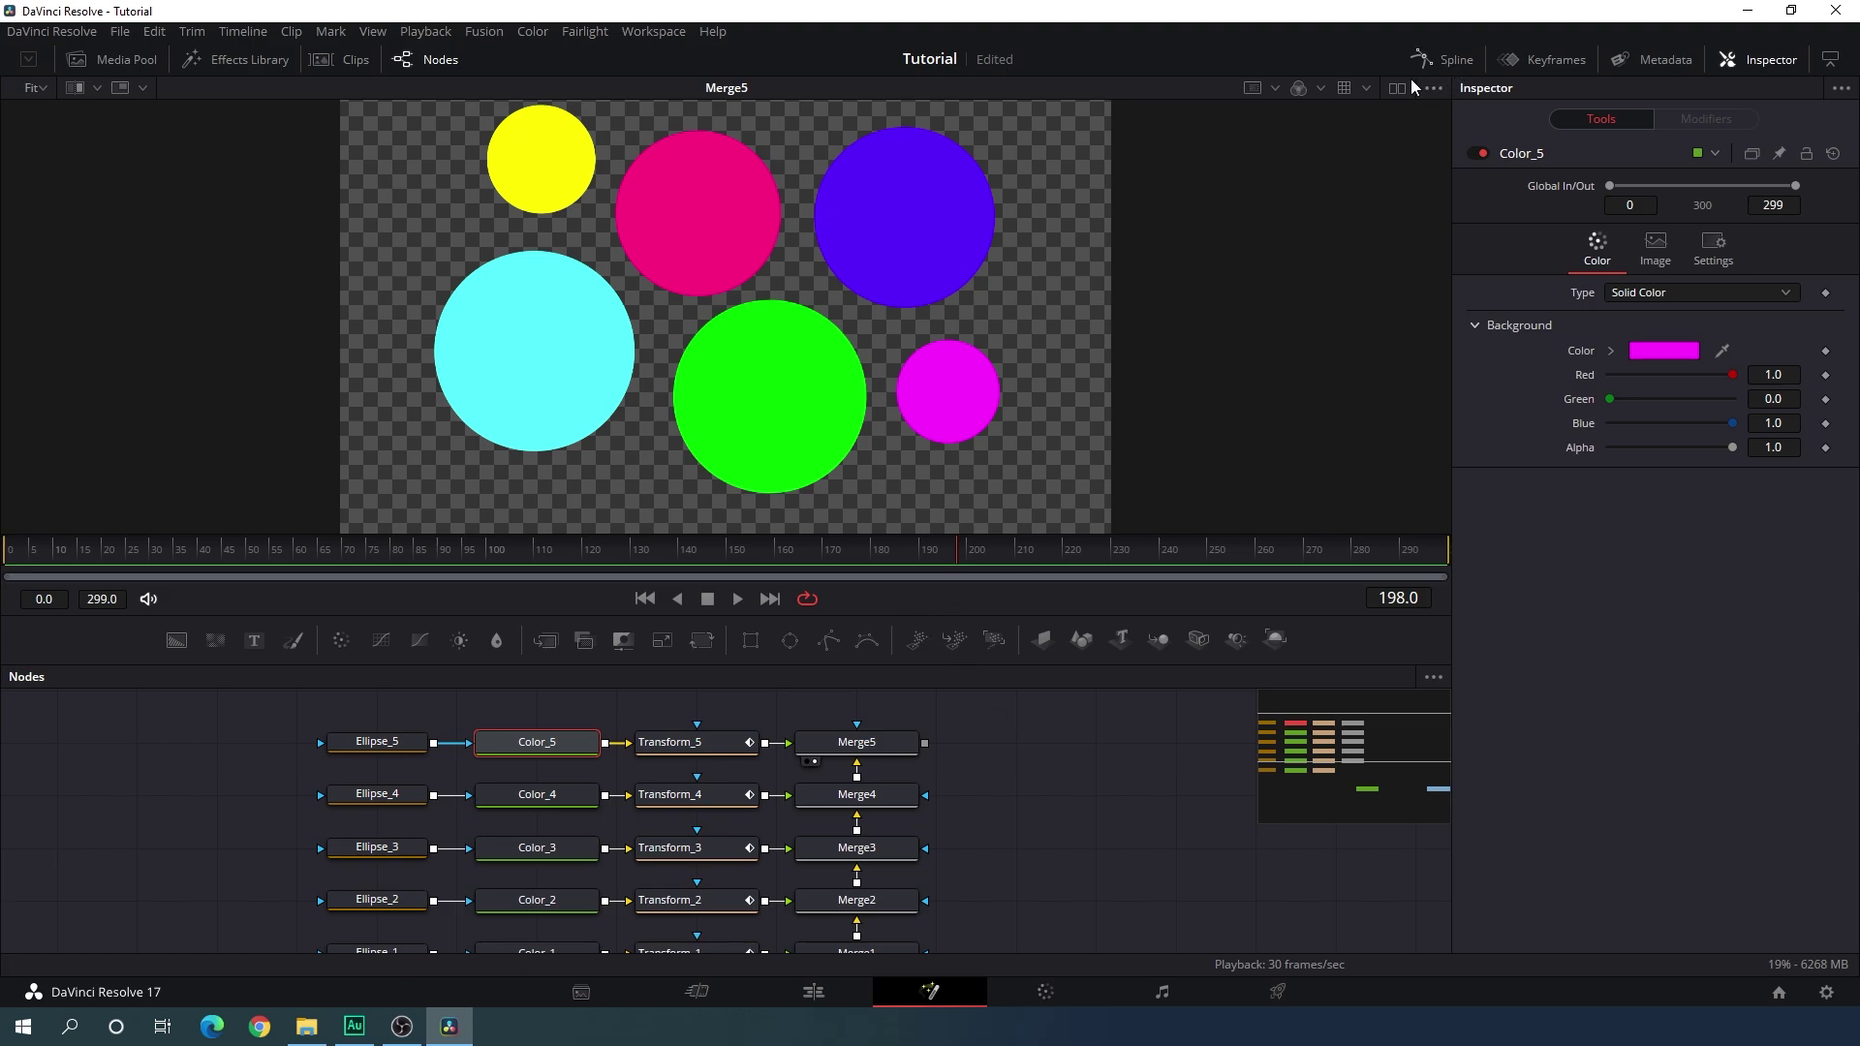
click(1453, 60)
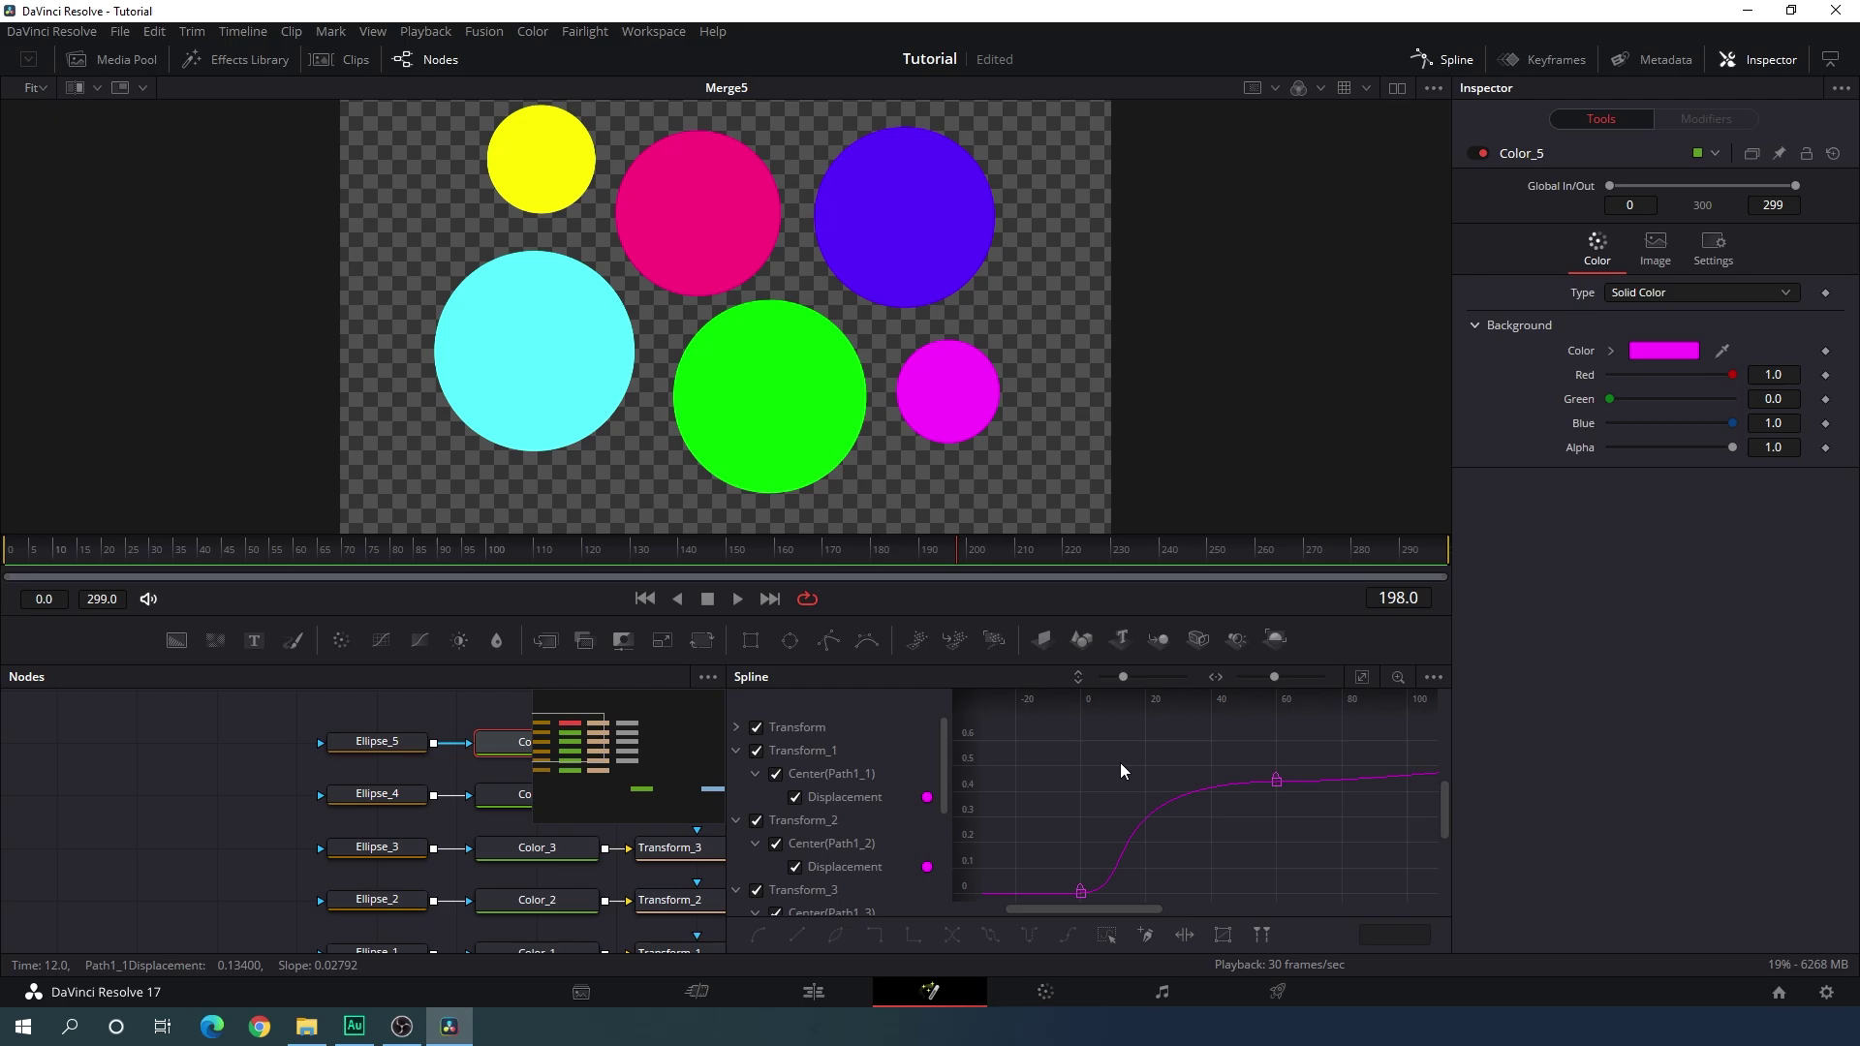
drag(1059, 665, 1080, 417)
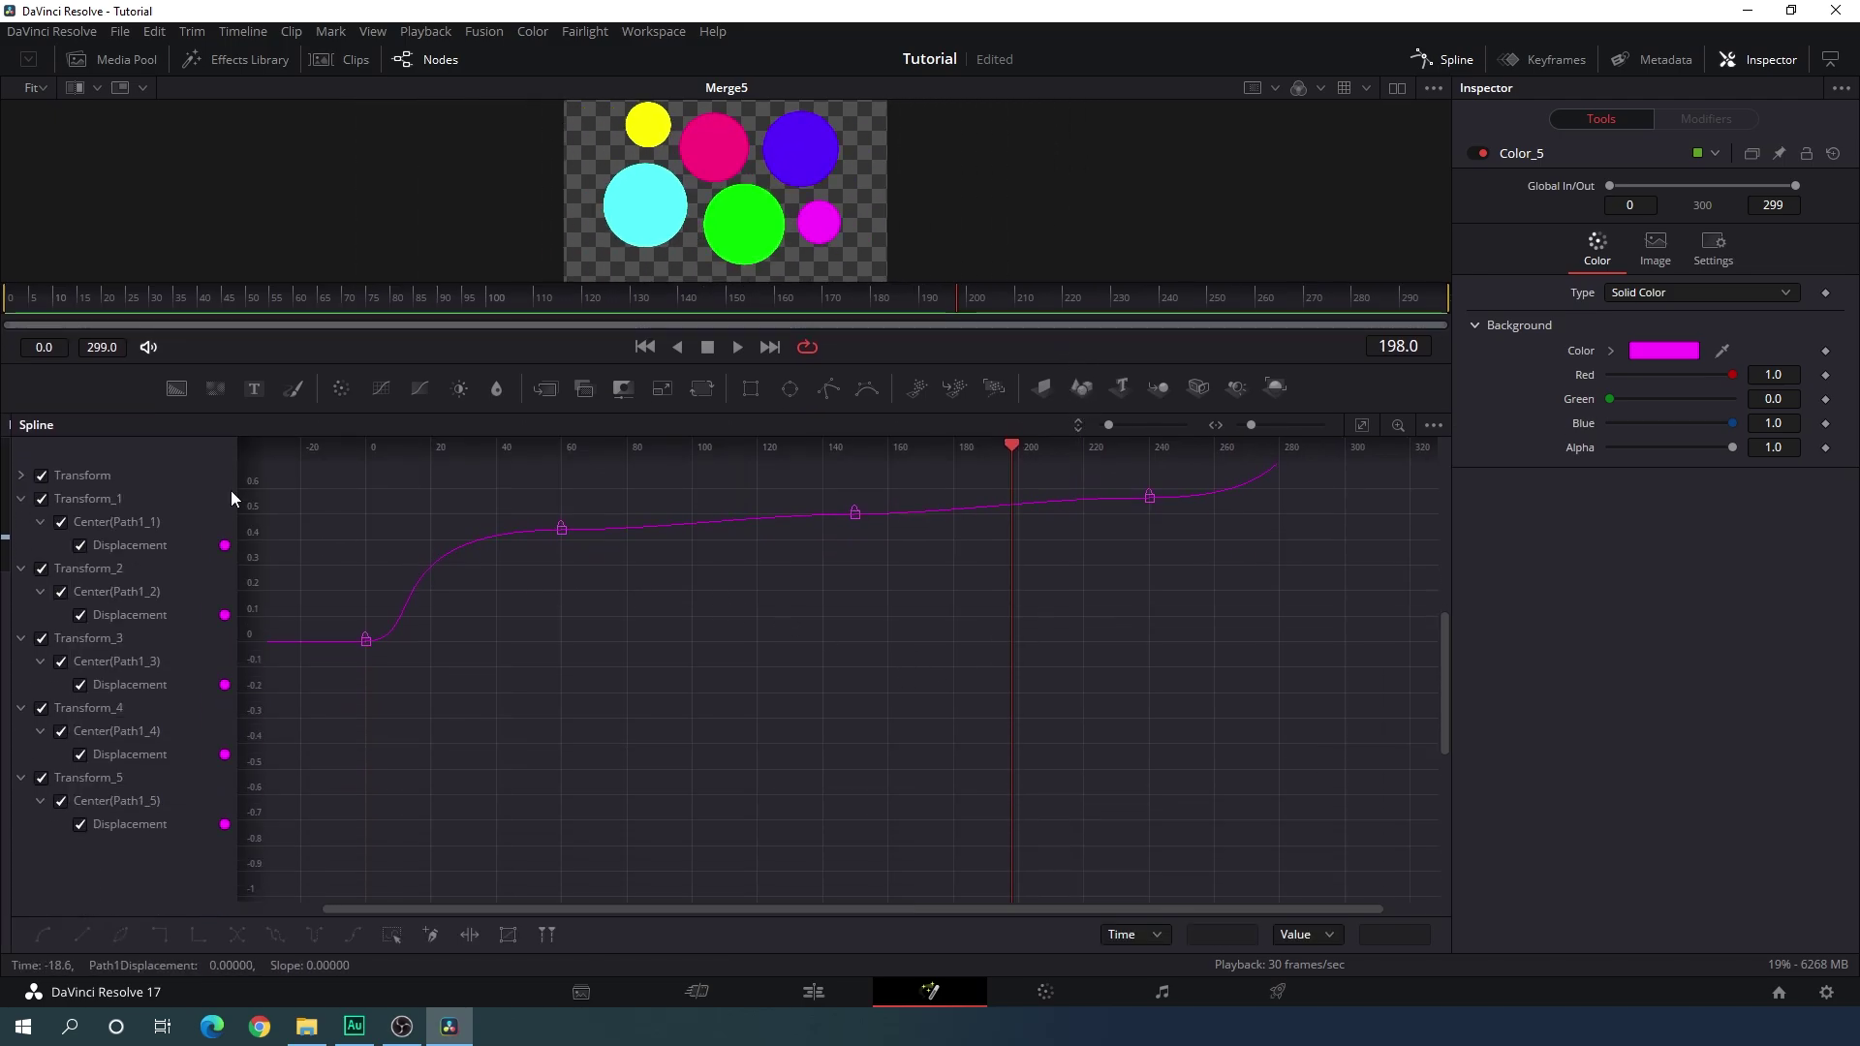
click(20, 499)
click(20, 523)
click(20, 545)
click(20, 569)
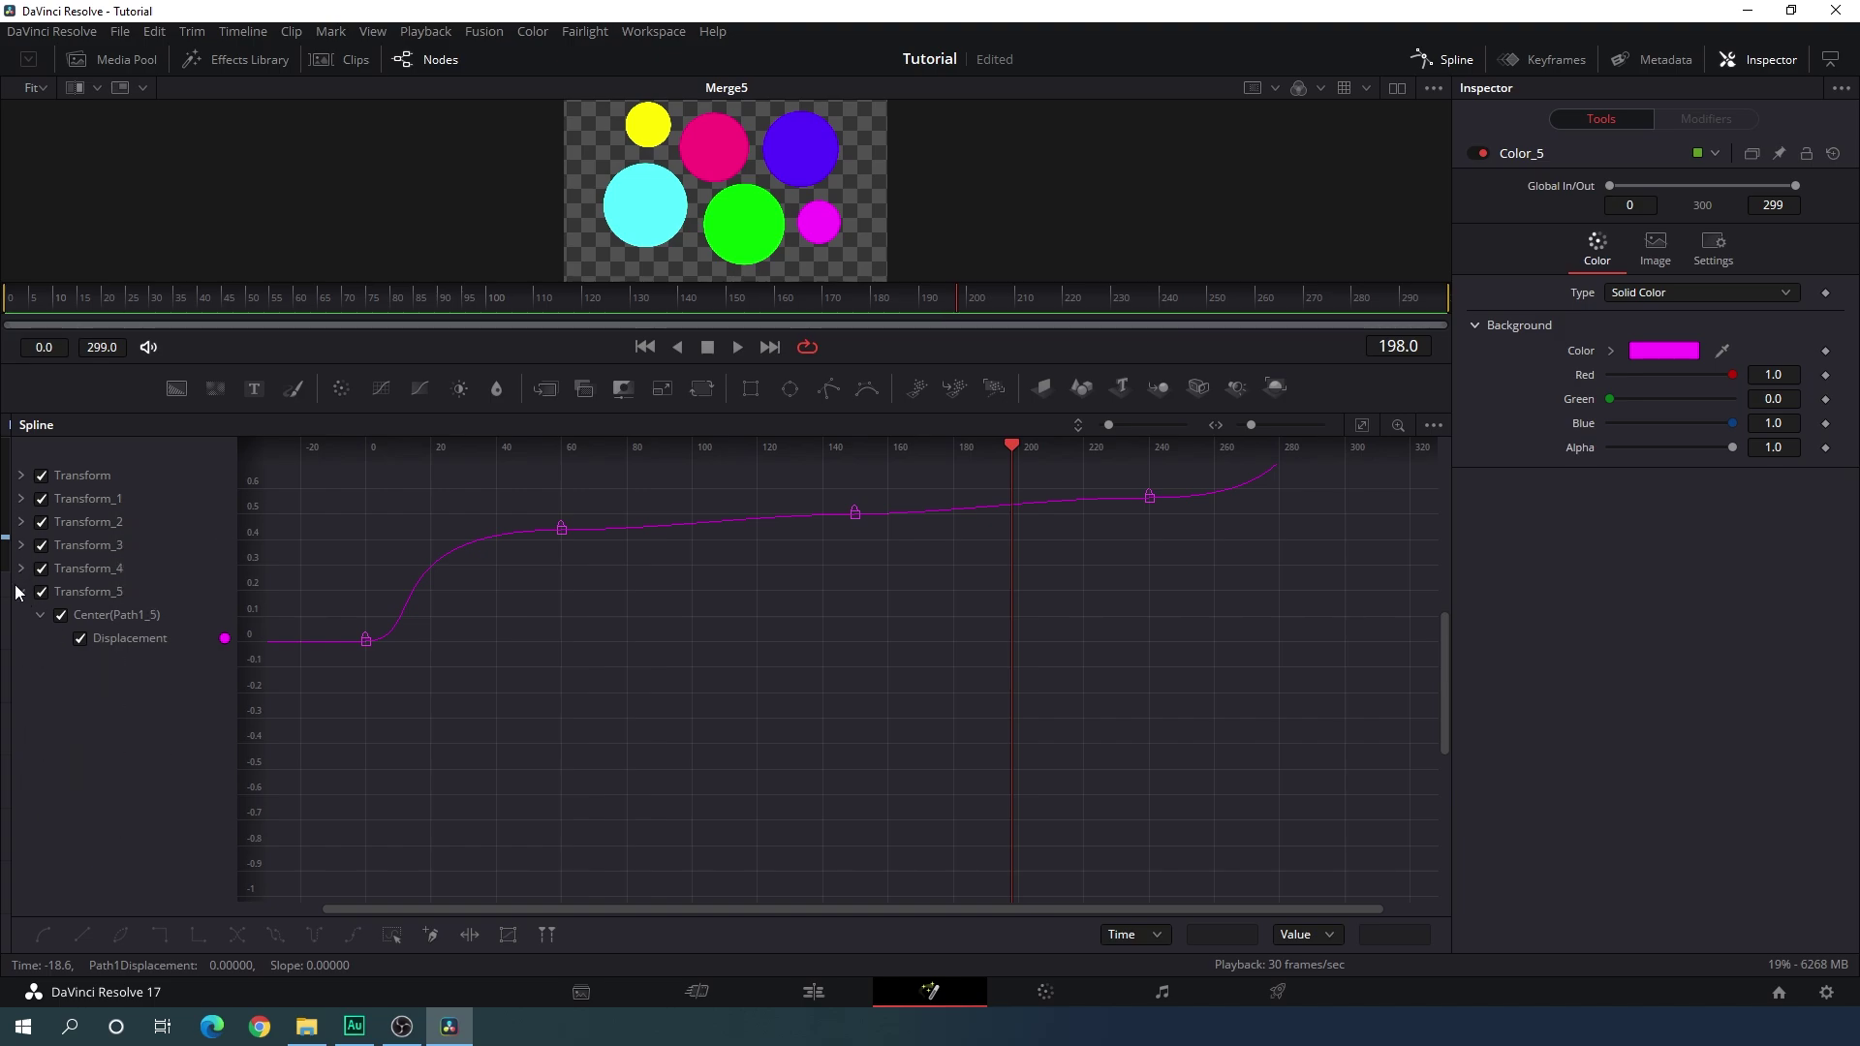
click(17, 592)
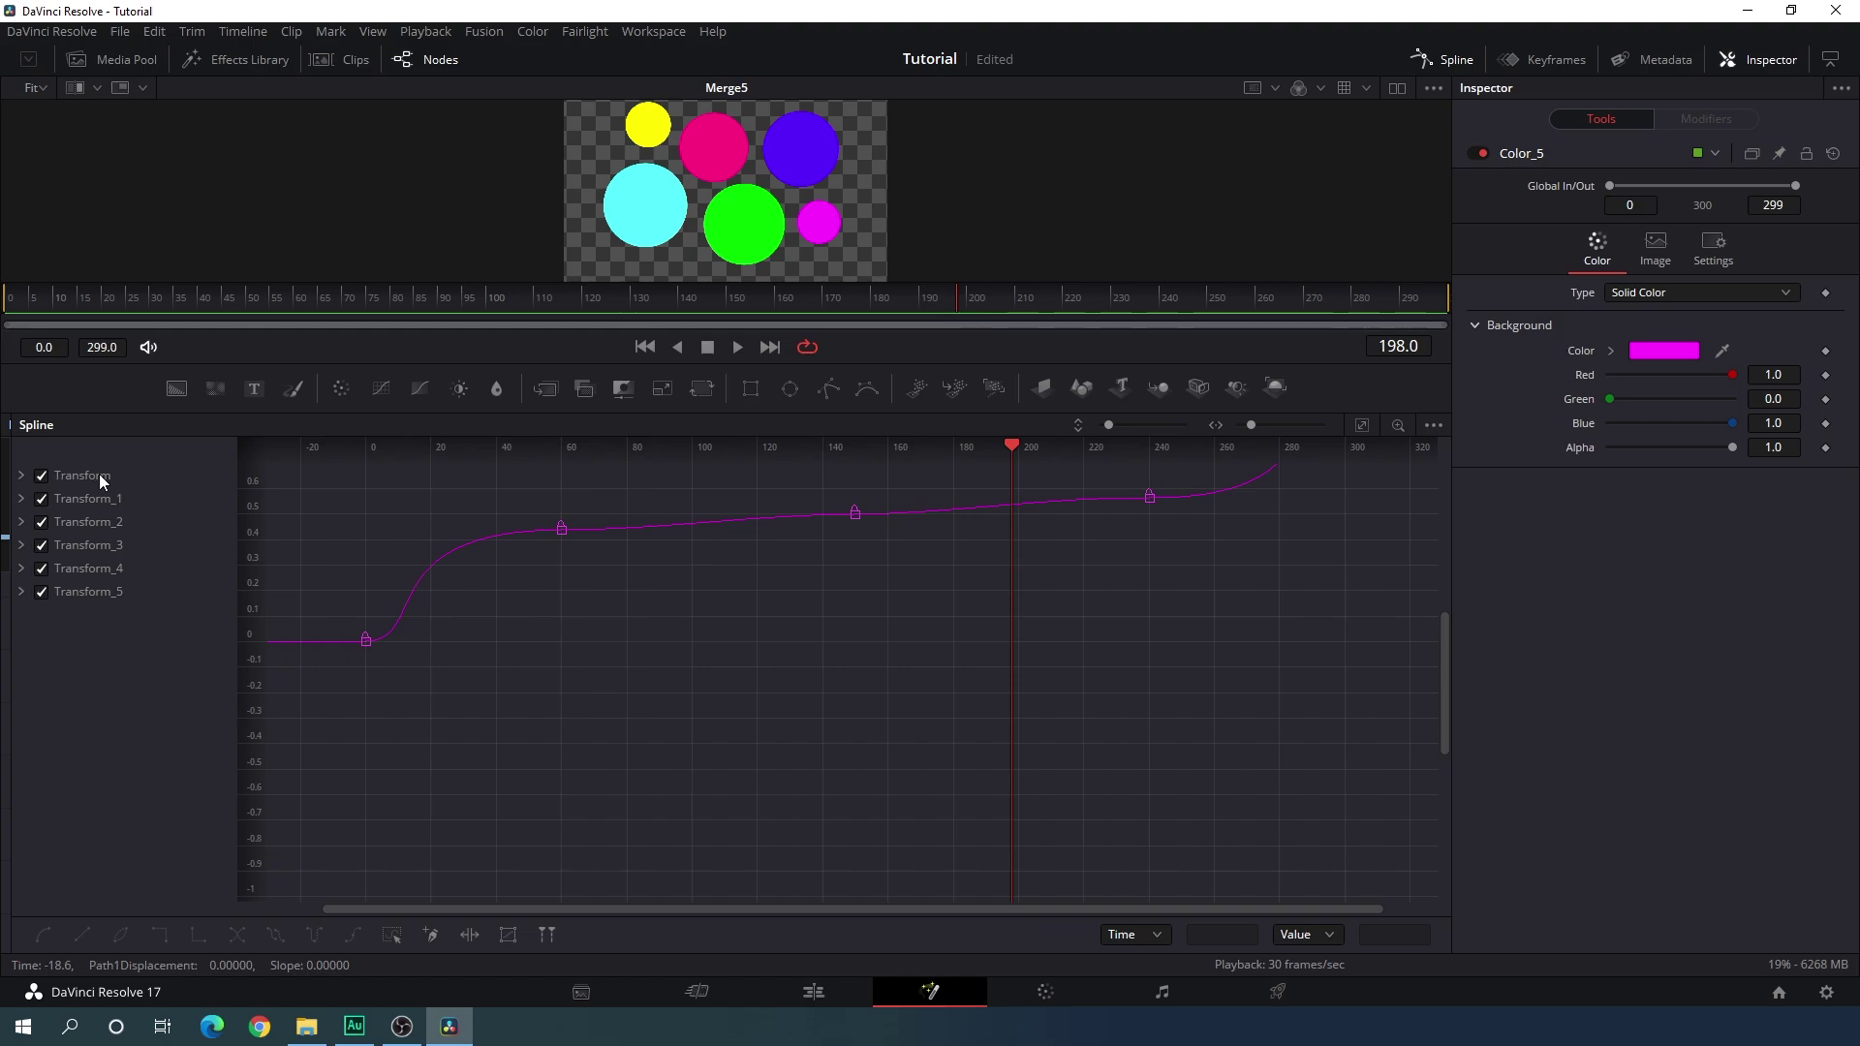
Hide the curves of Transform_1 through Transform_5 and fit the remaining Transform curve to the graph.
click(41, 499)
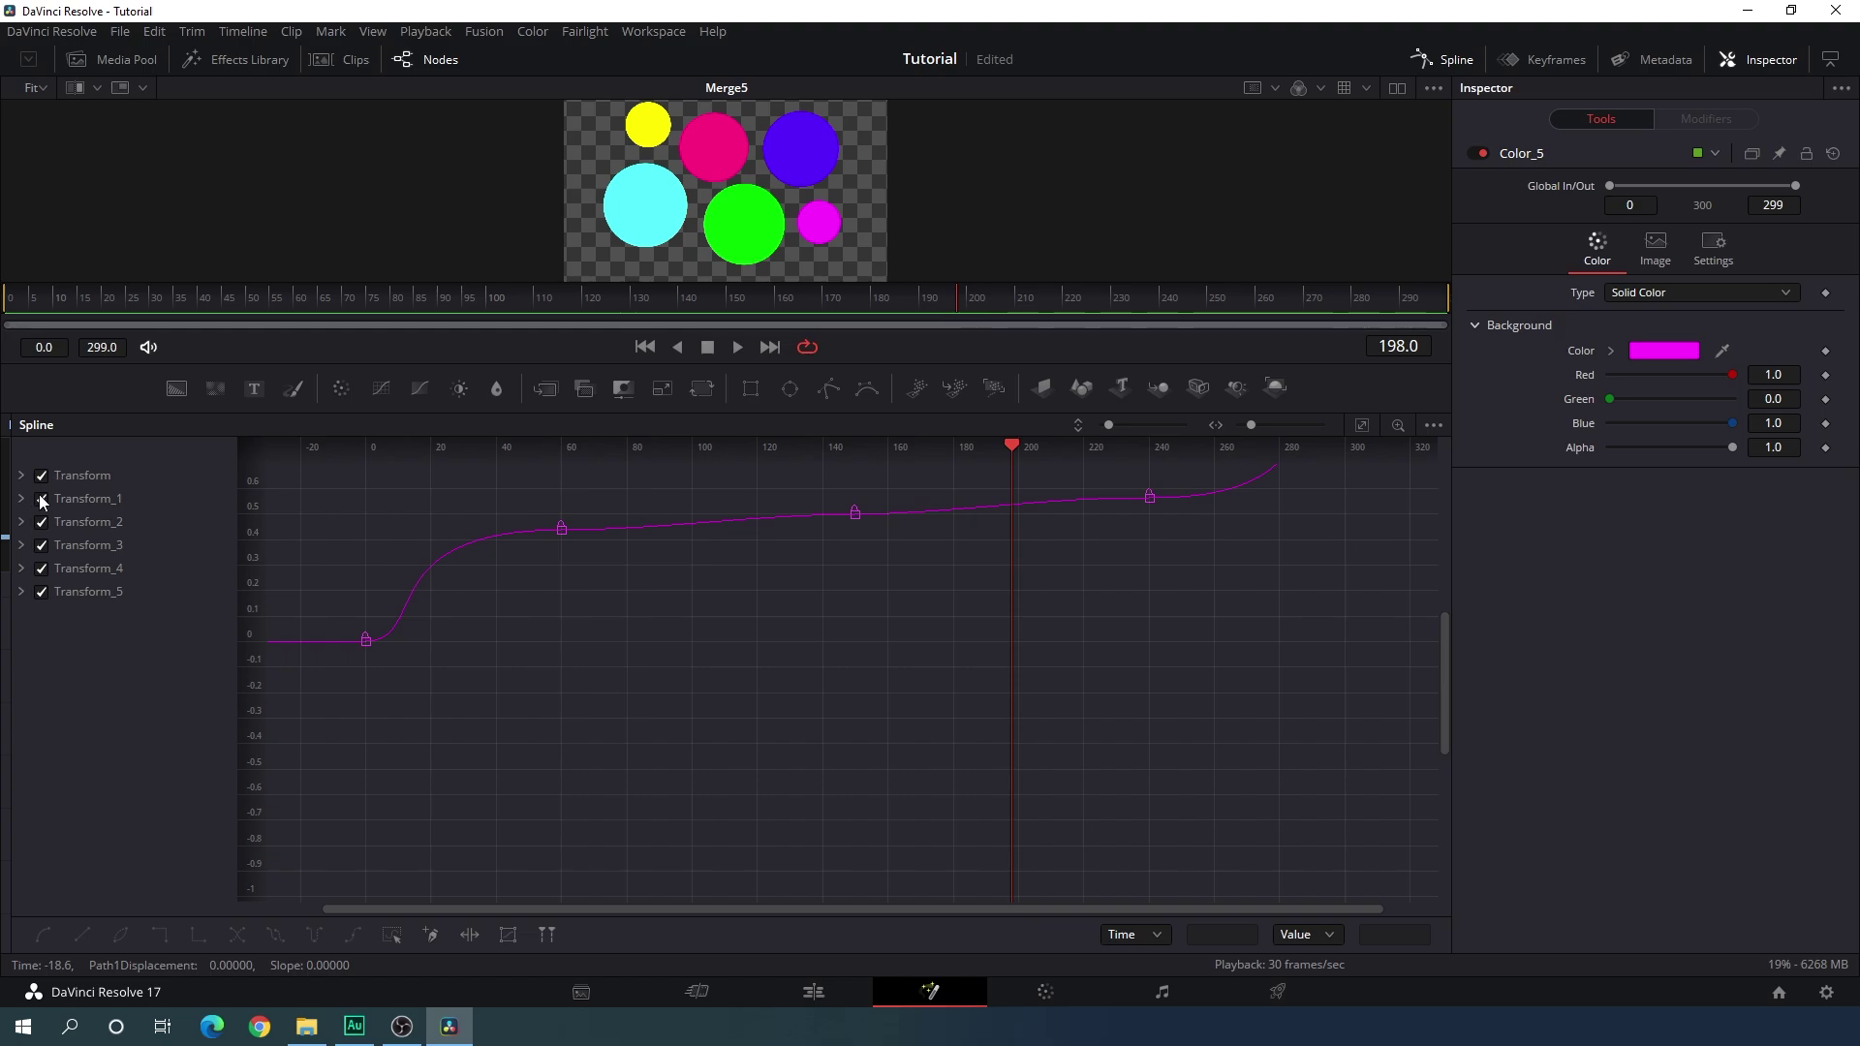
click(42, 545)
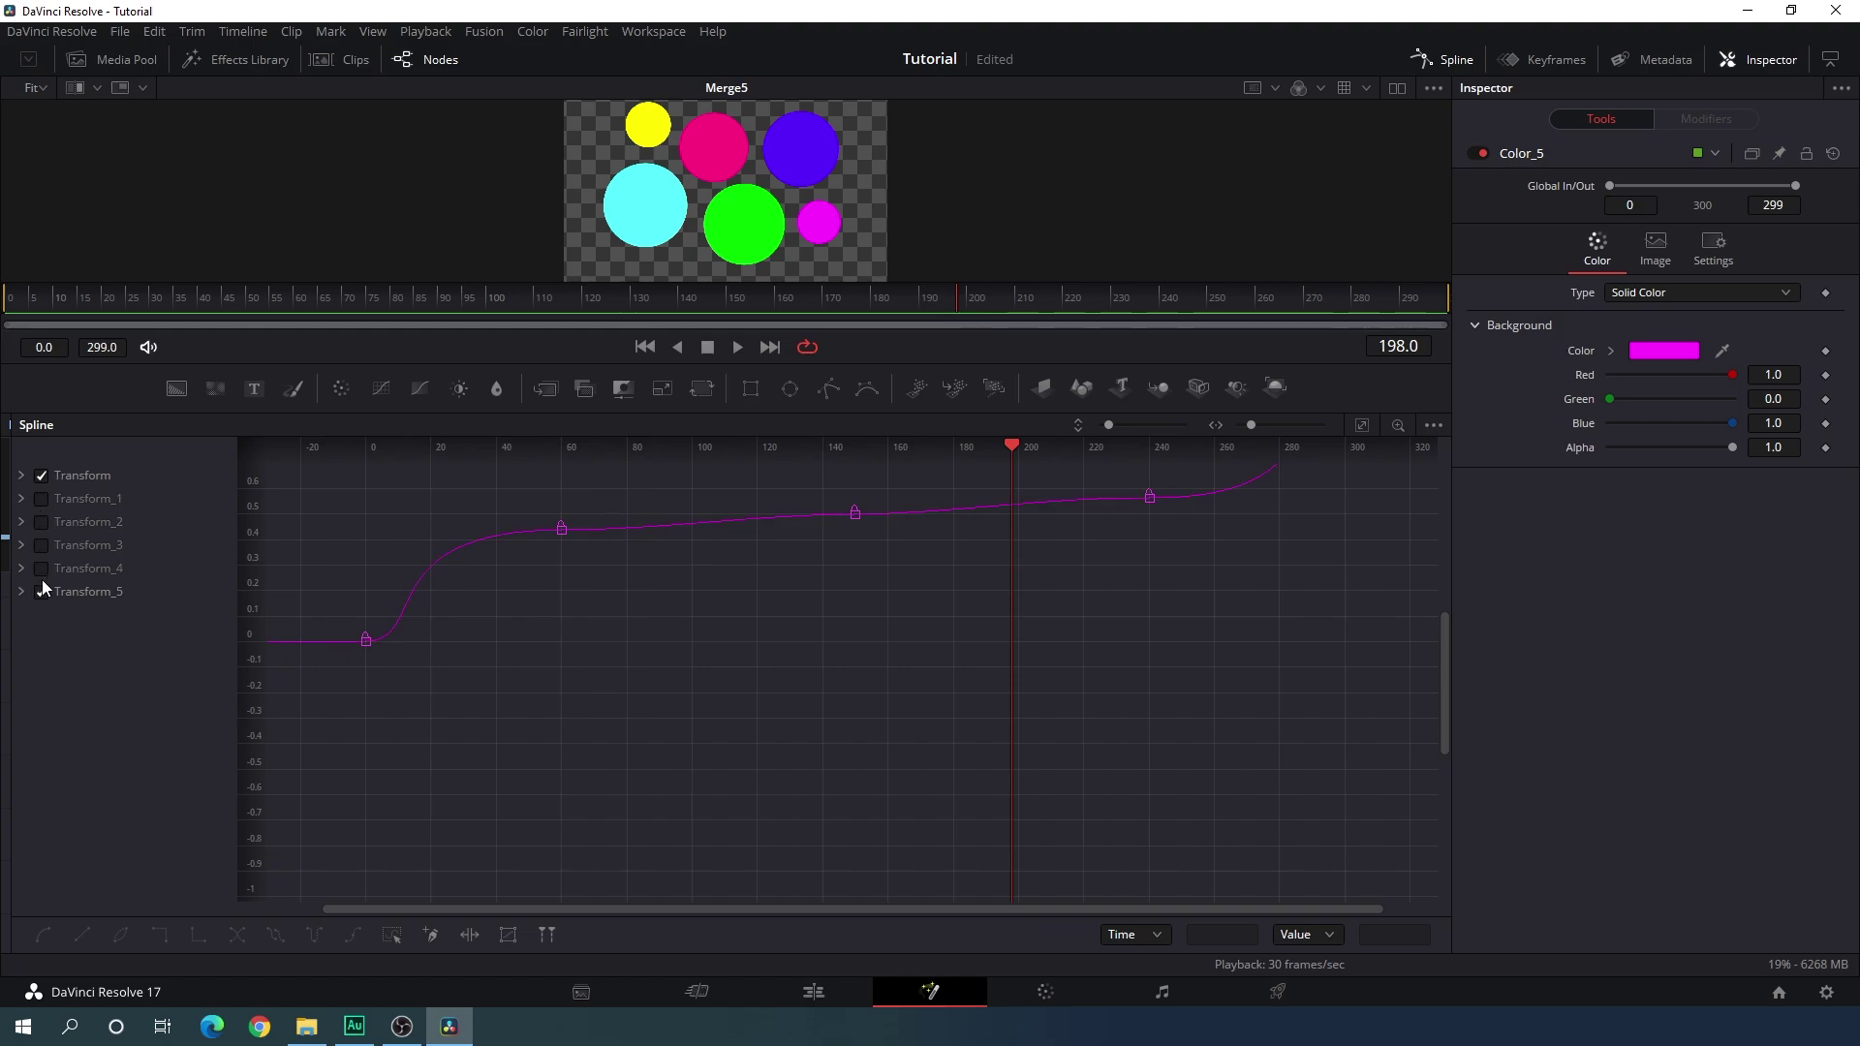
click(1361, 425)
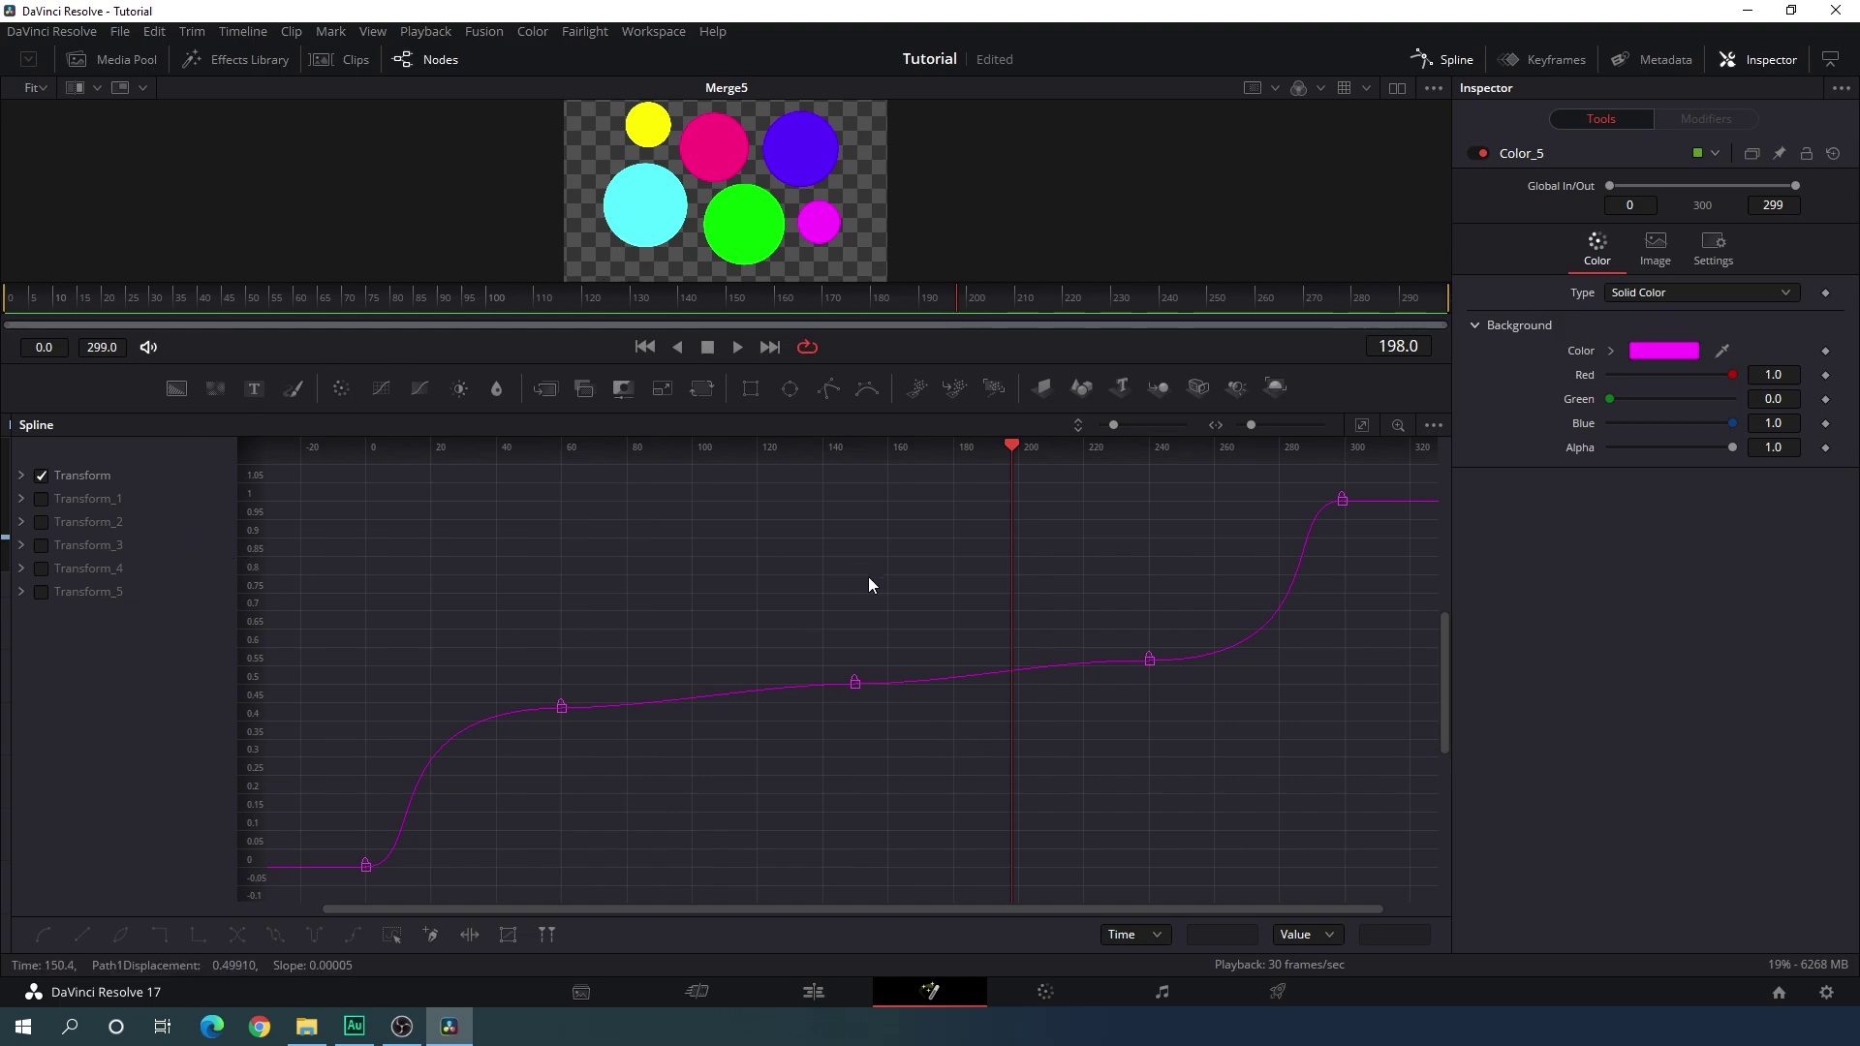
Show only the Transform_1 curve and shift its first three keyframes three frames later, so the first sits at frame 3.
mouse_move(1014, 453)
mouse_down()
mouse_move(412, 542)
mouse_move(366, 477)
mouse_up()
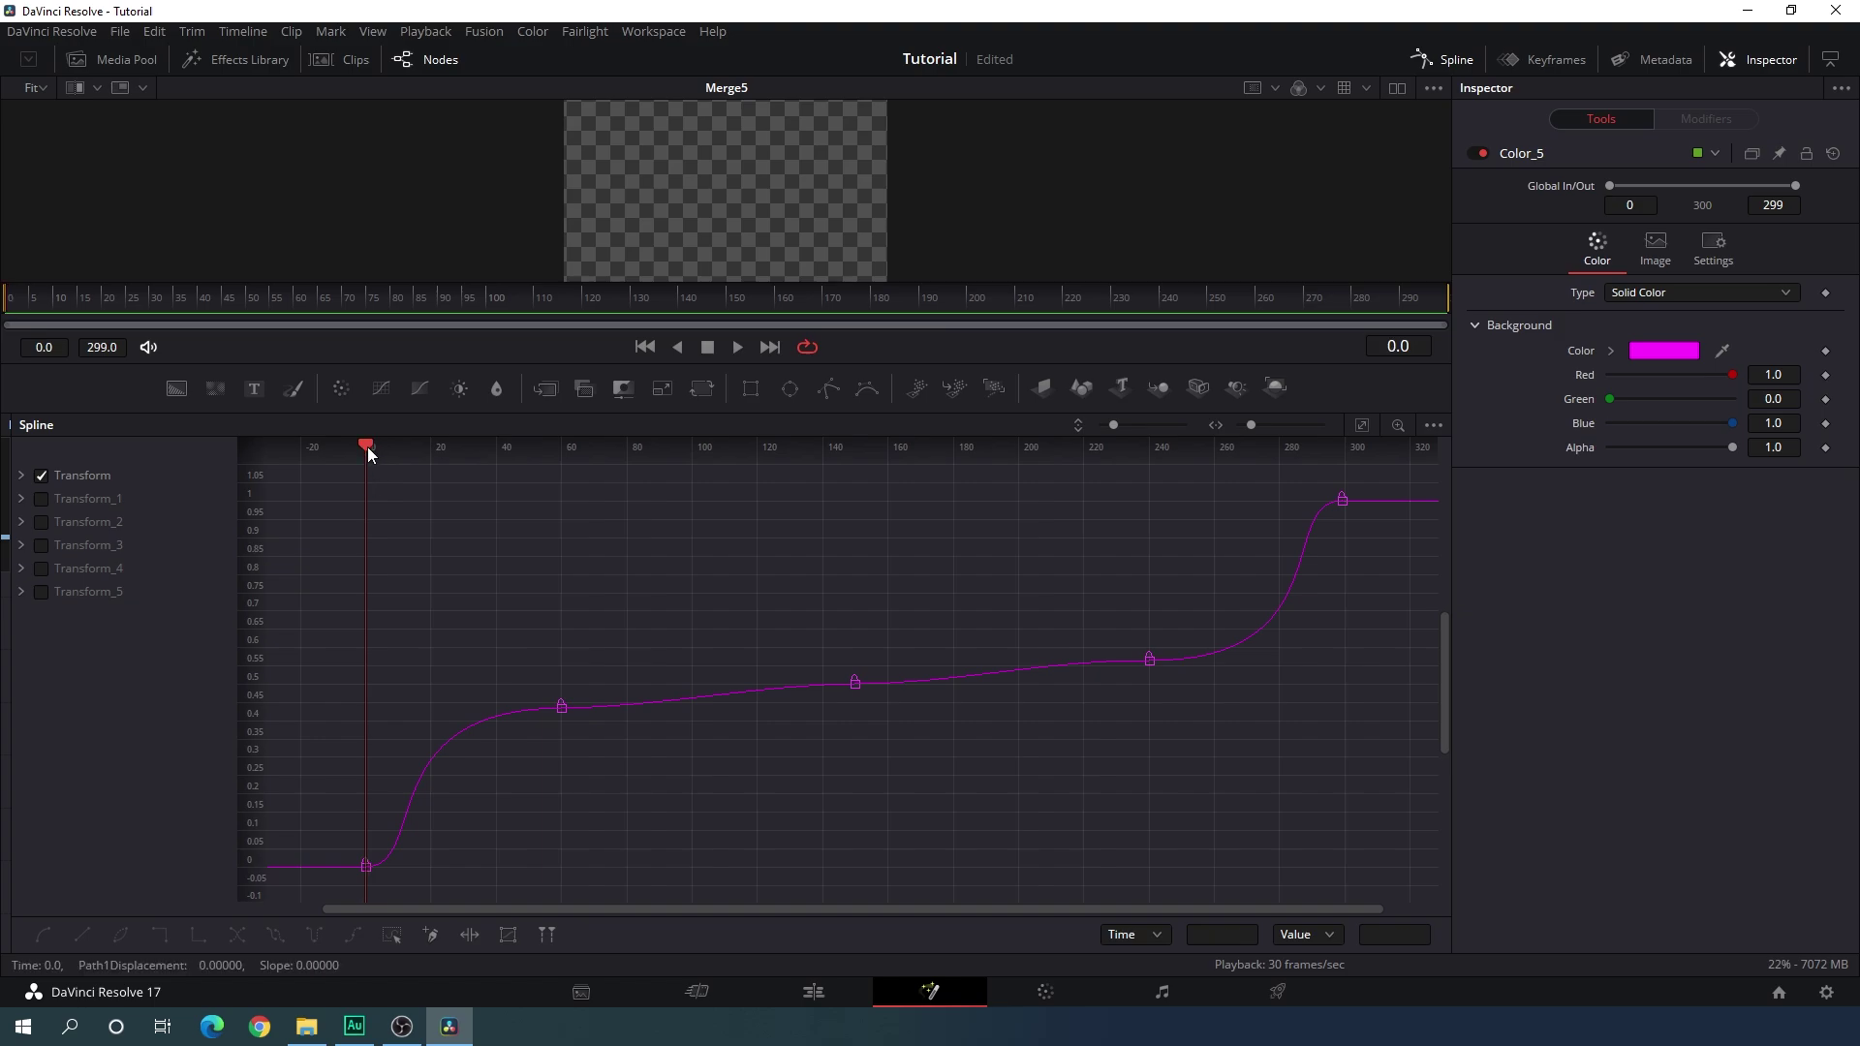
drag(368, 446, 375, 449)
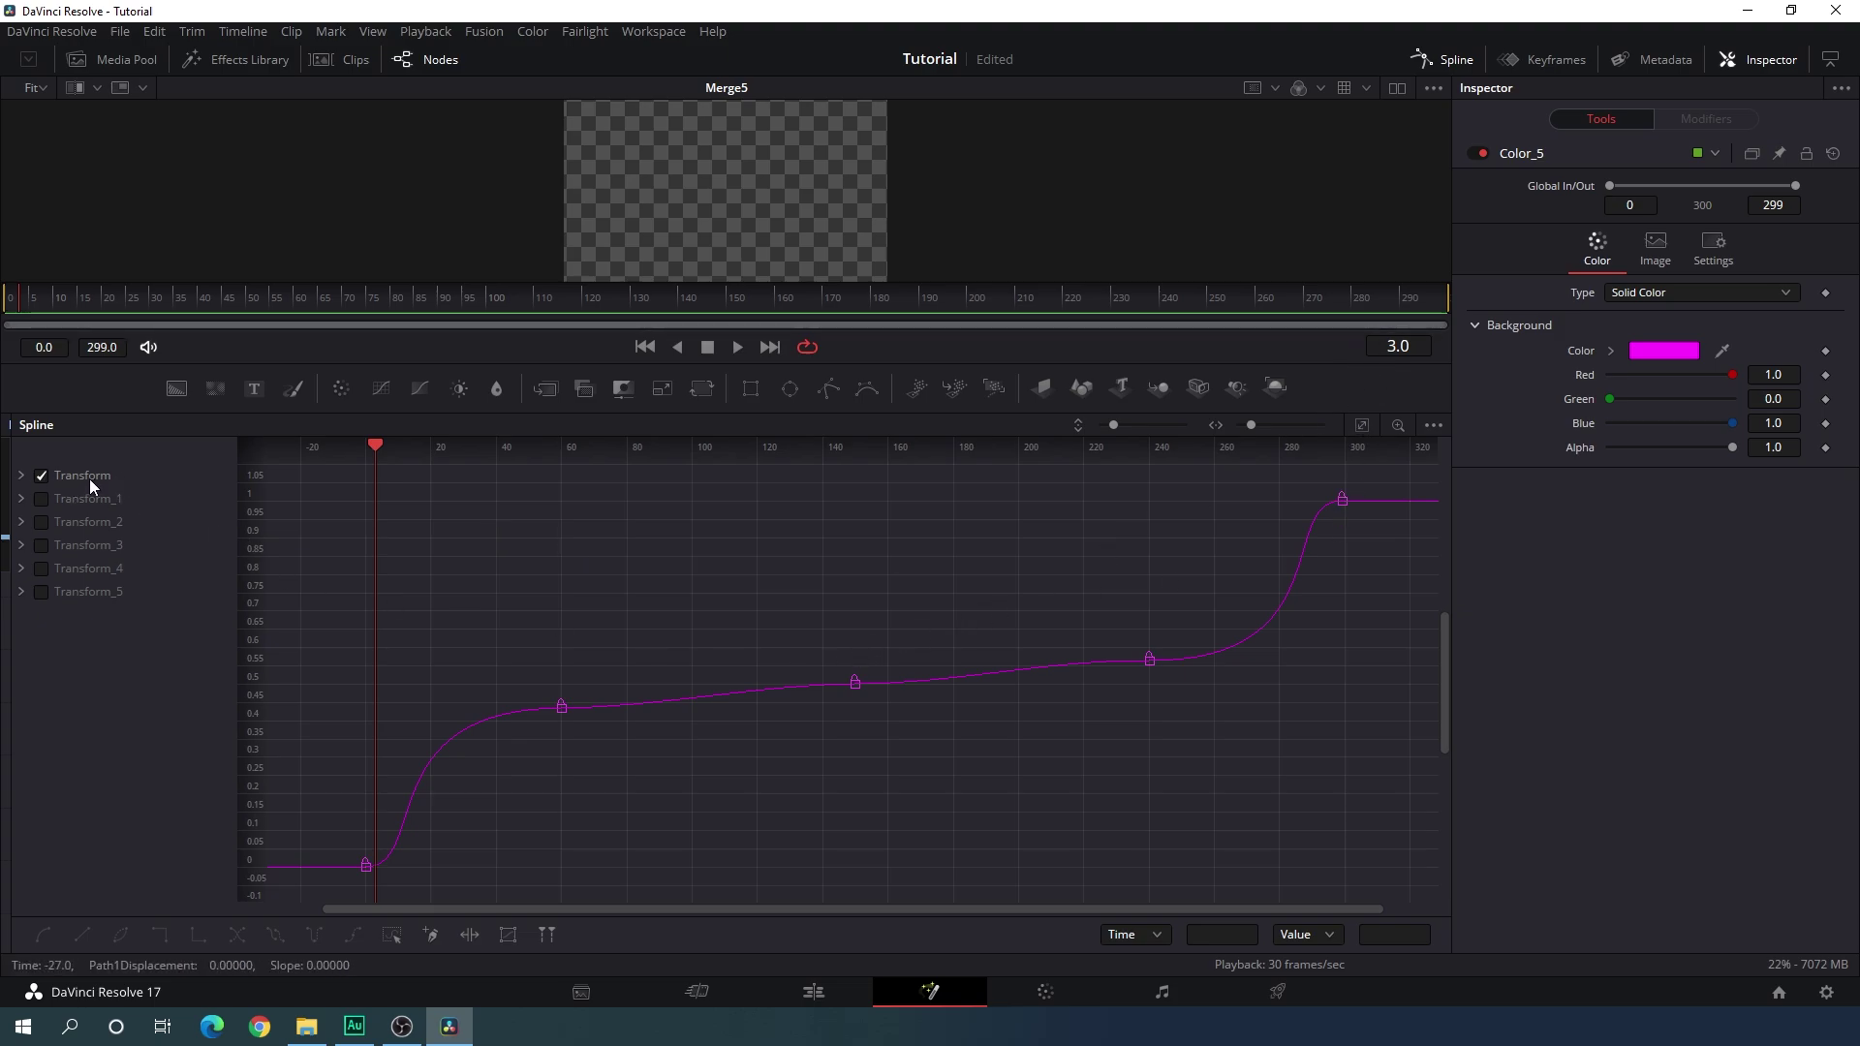
click(42, 476)
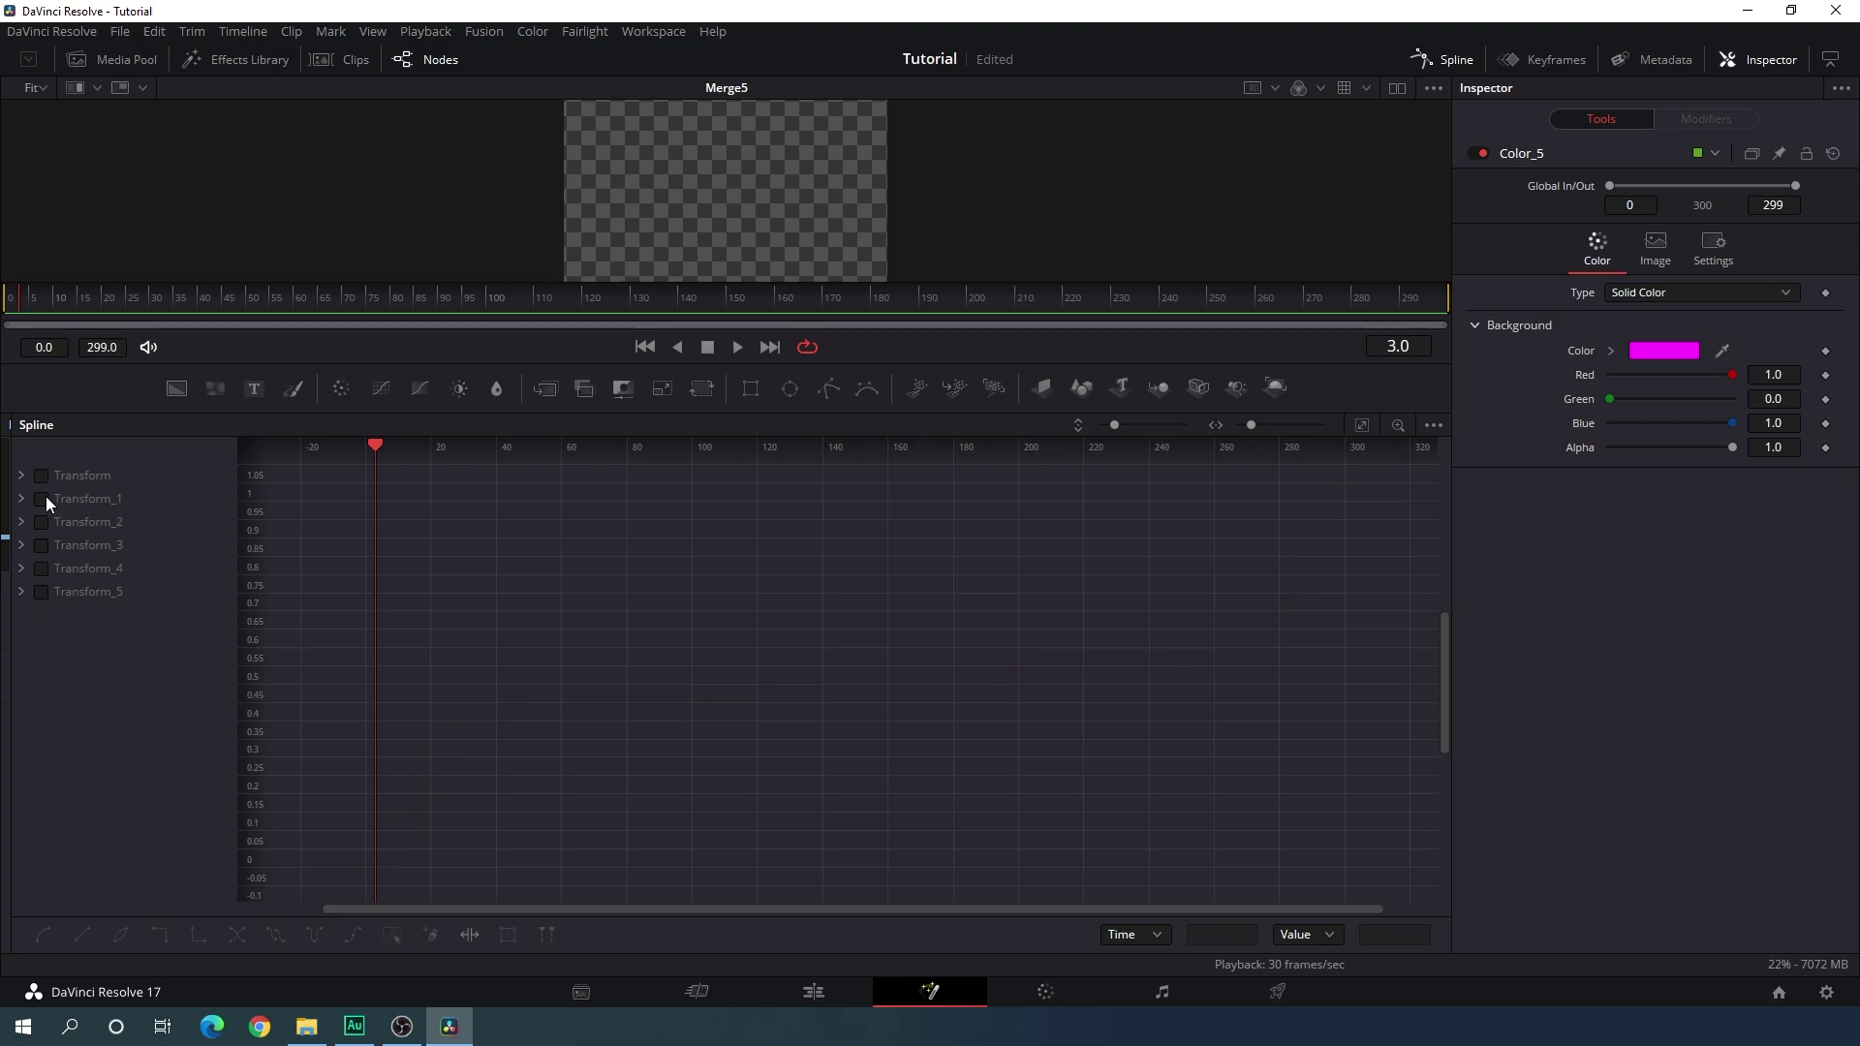
click(47, 500)
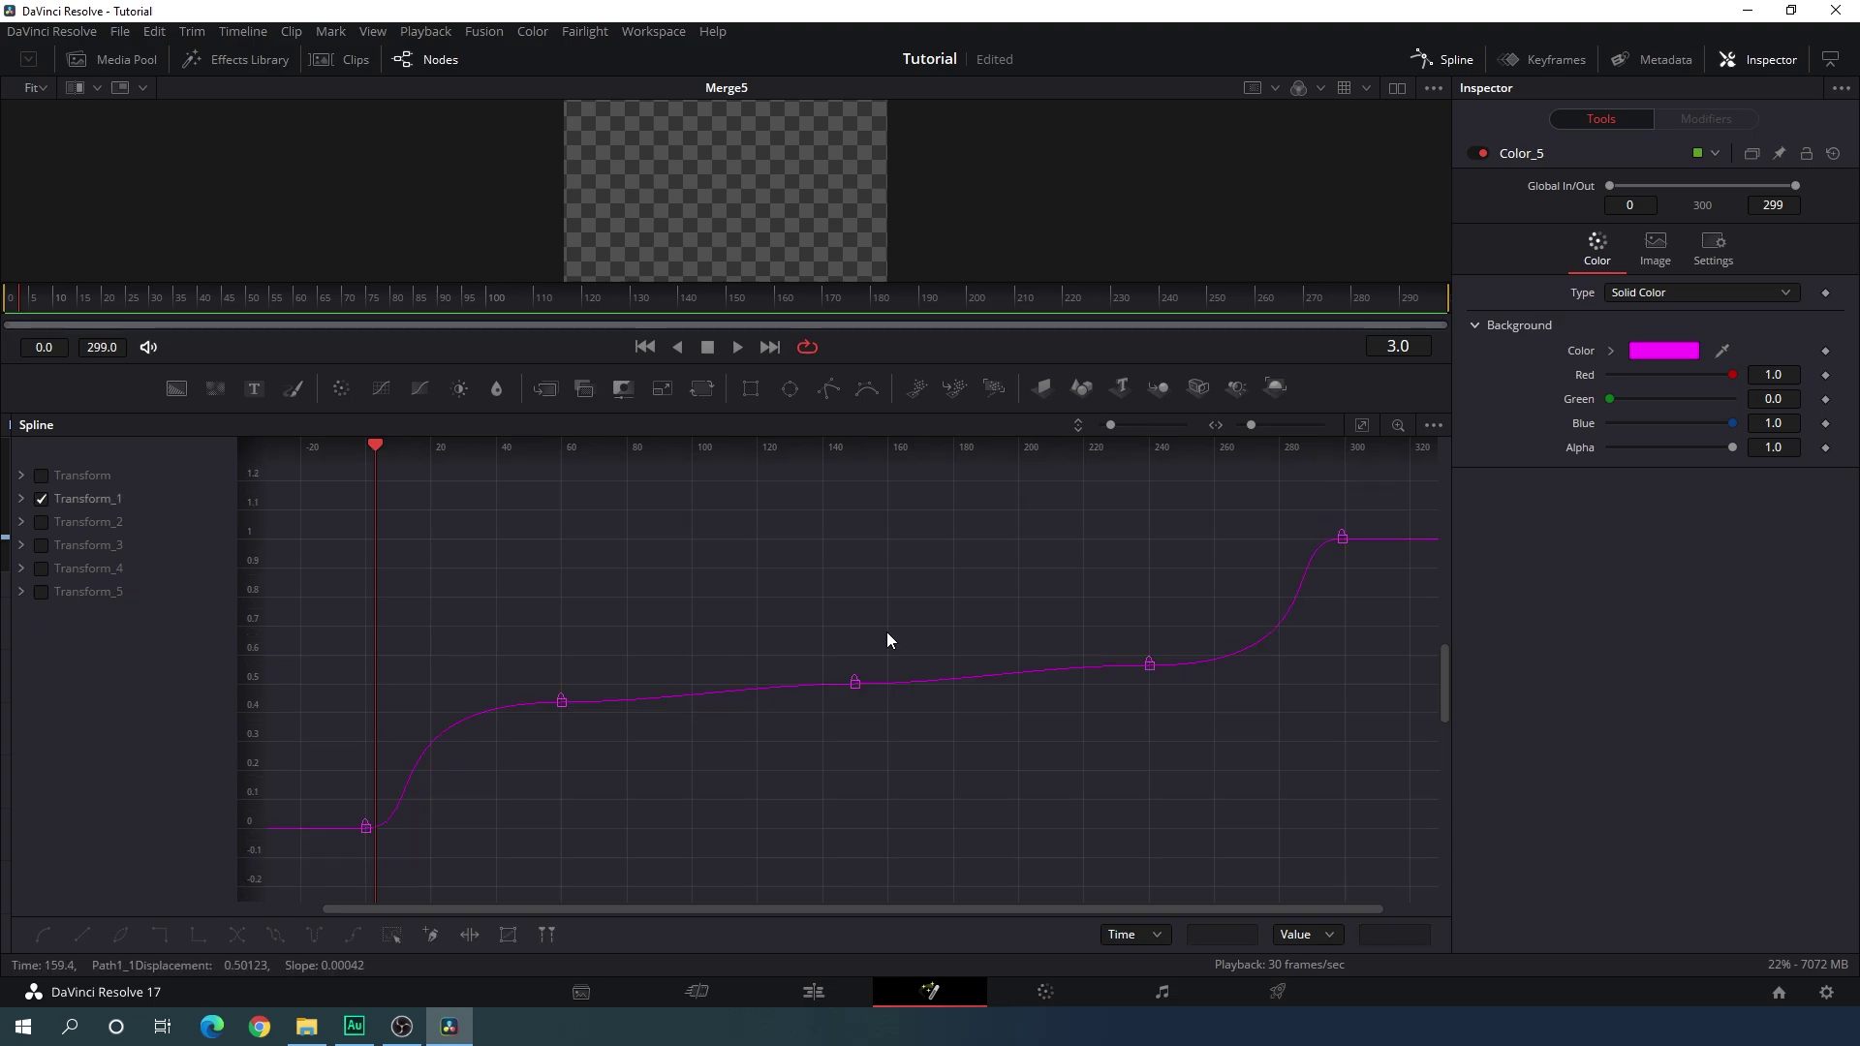
drag(891, 628, 421, 771)
drag(339, 851, 374, 834)
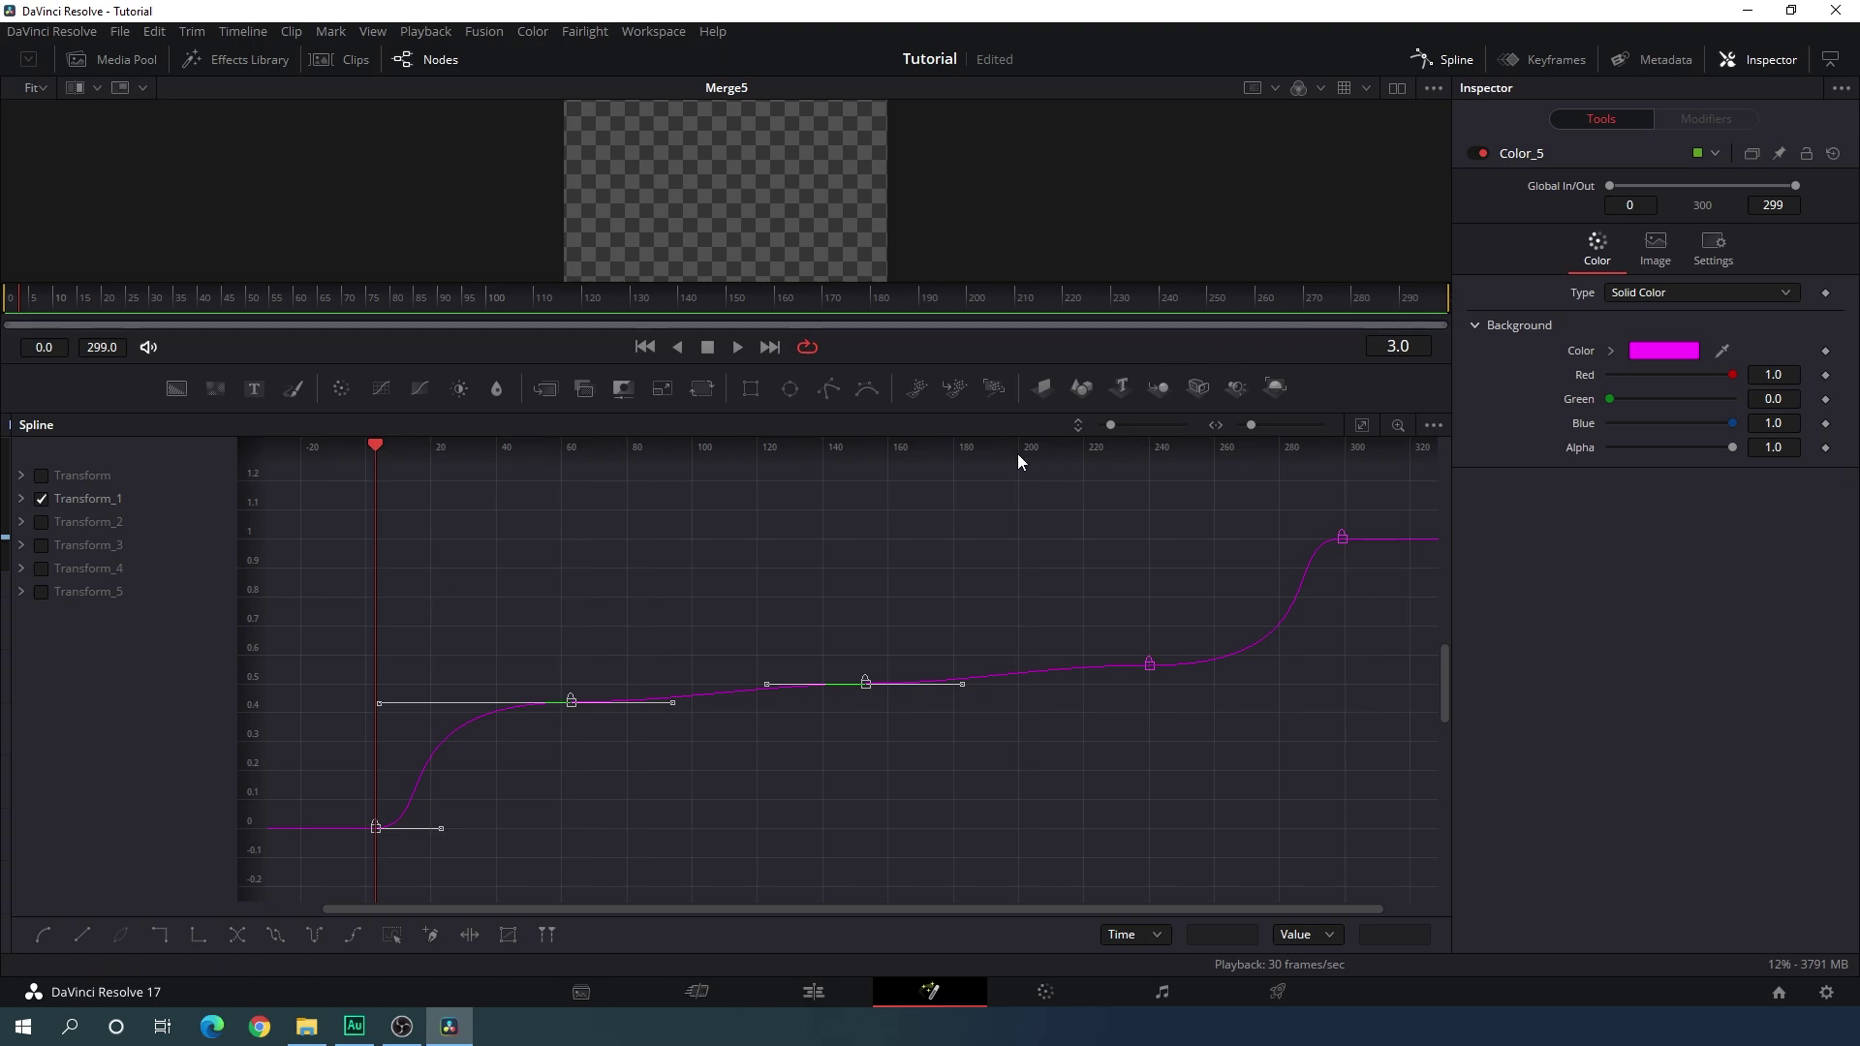
Shift the last two keyframes of the Transform_1 curve earlier so the final one sits at frame 297.
click(1405, 300)
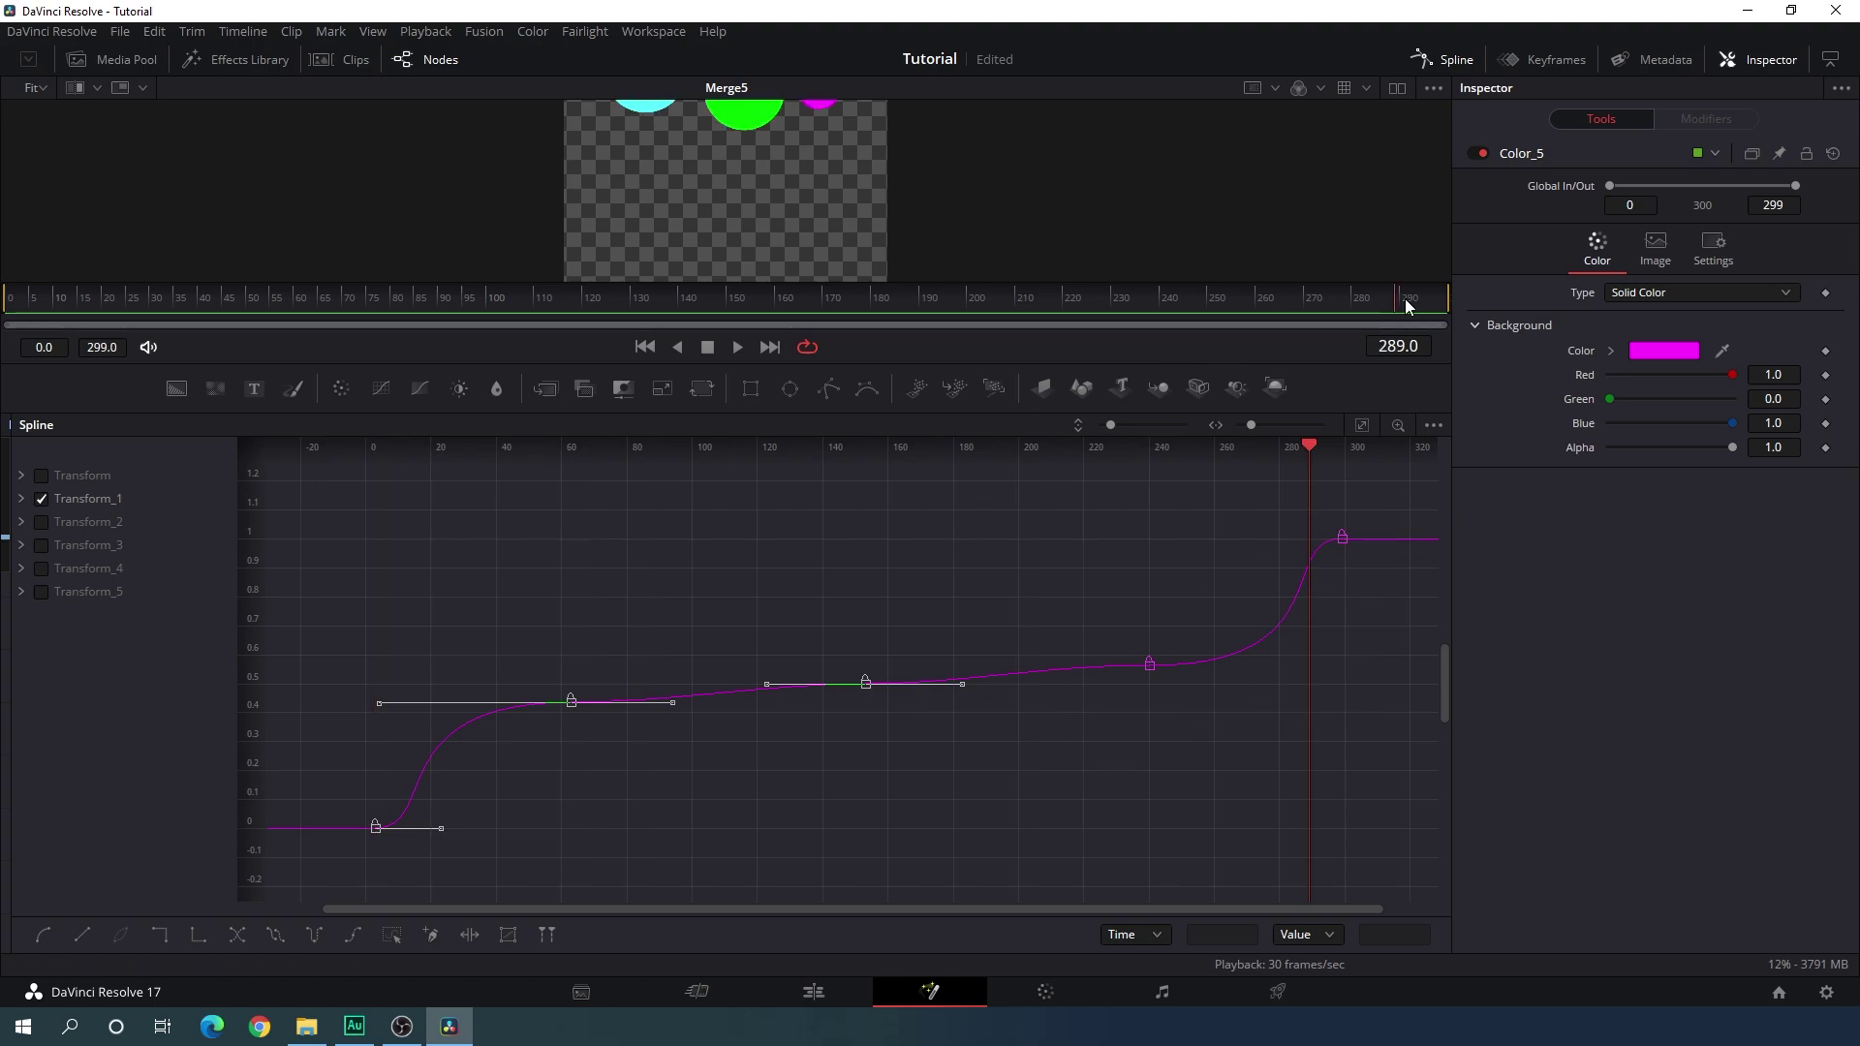
drag(1407, 307, 1484, 307)
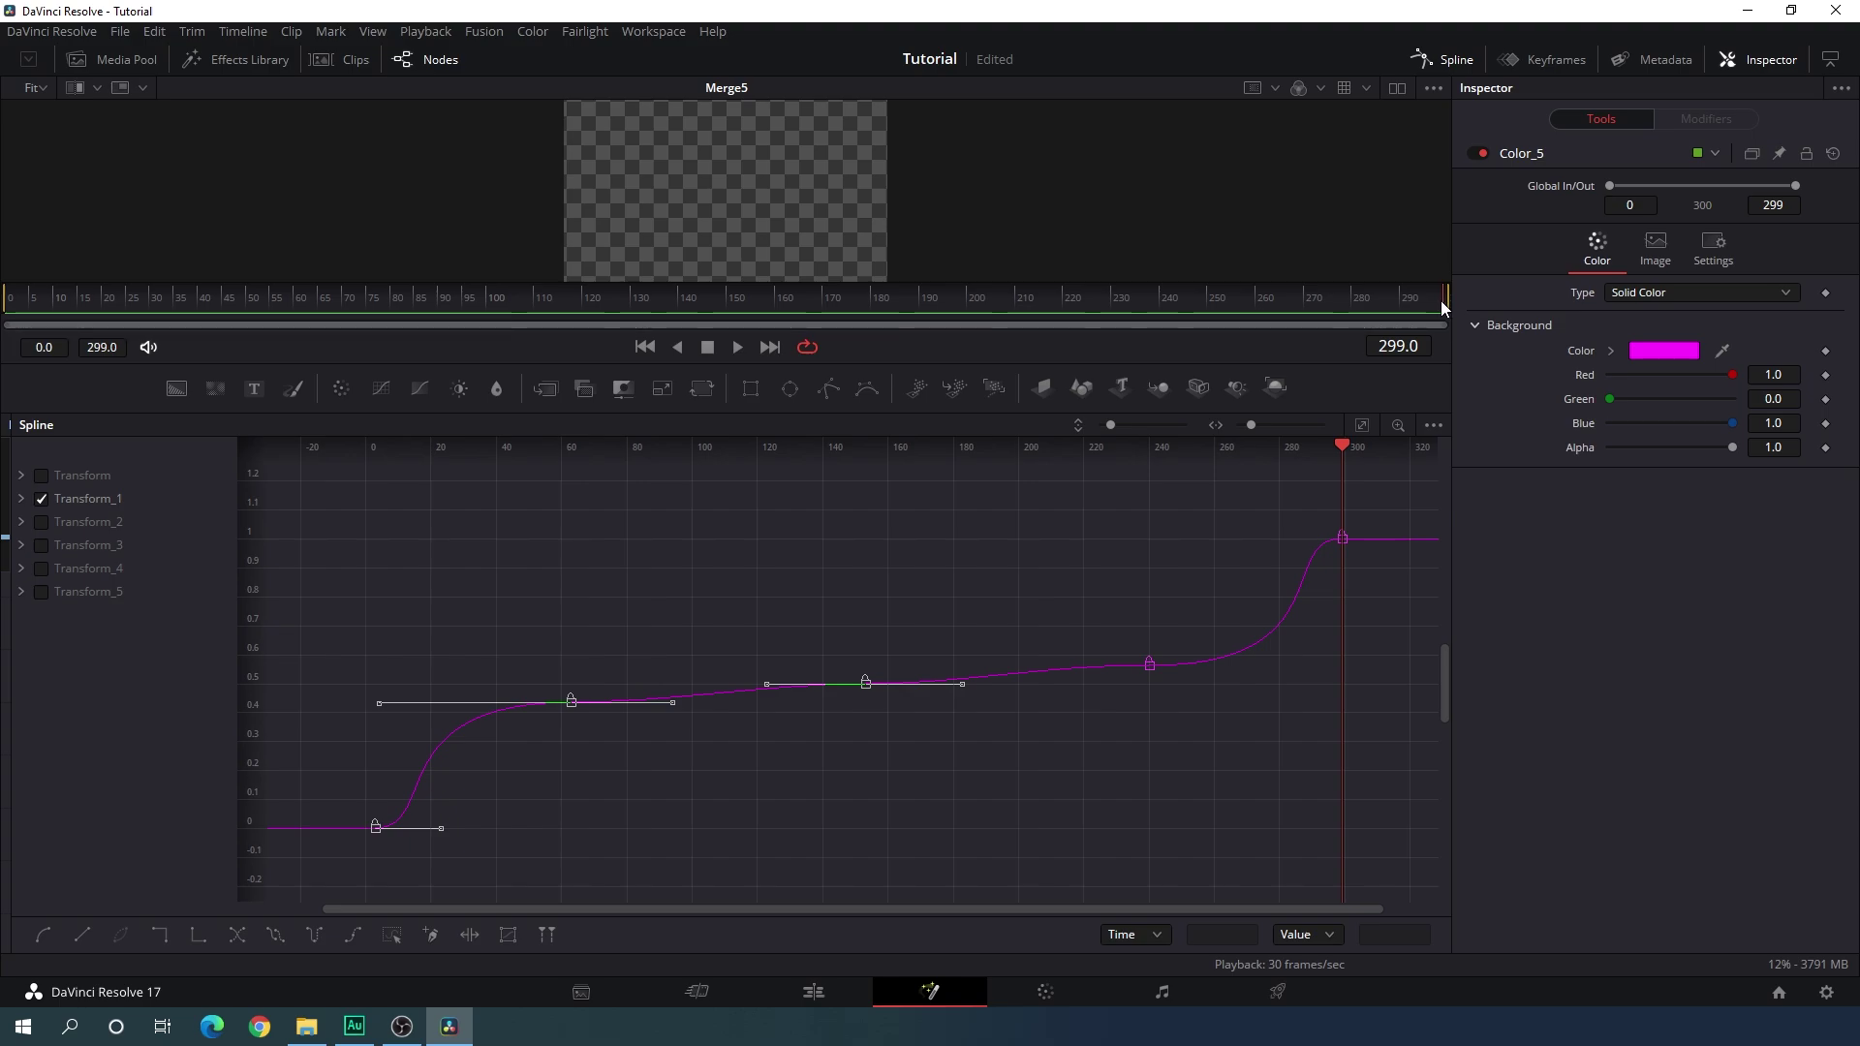
click(1440, 308)
drag(1369, 515, 1118, 694)
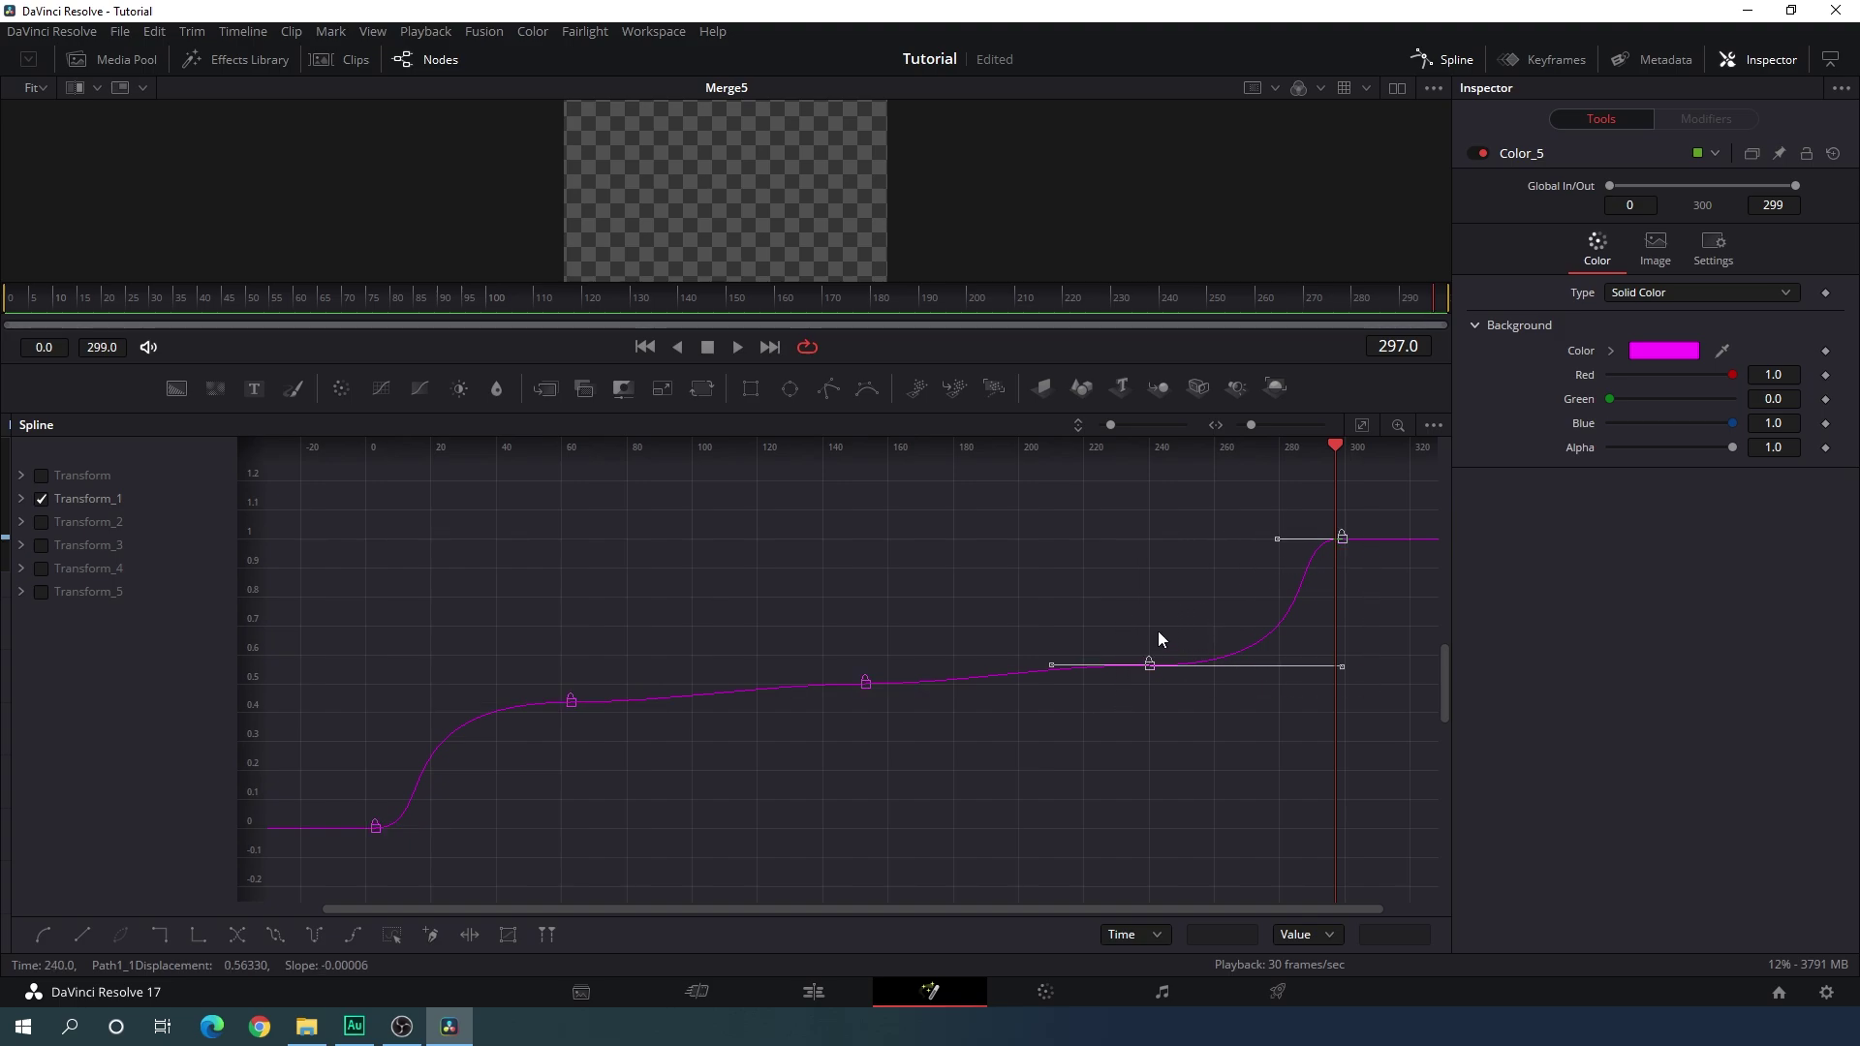
drag(1332, 550, 1330, 550)
Show only the Transform_2 curve and shift its first three keyframes later so the first sits at frame 6.
drag(1335, 444, 378, 578)
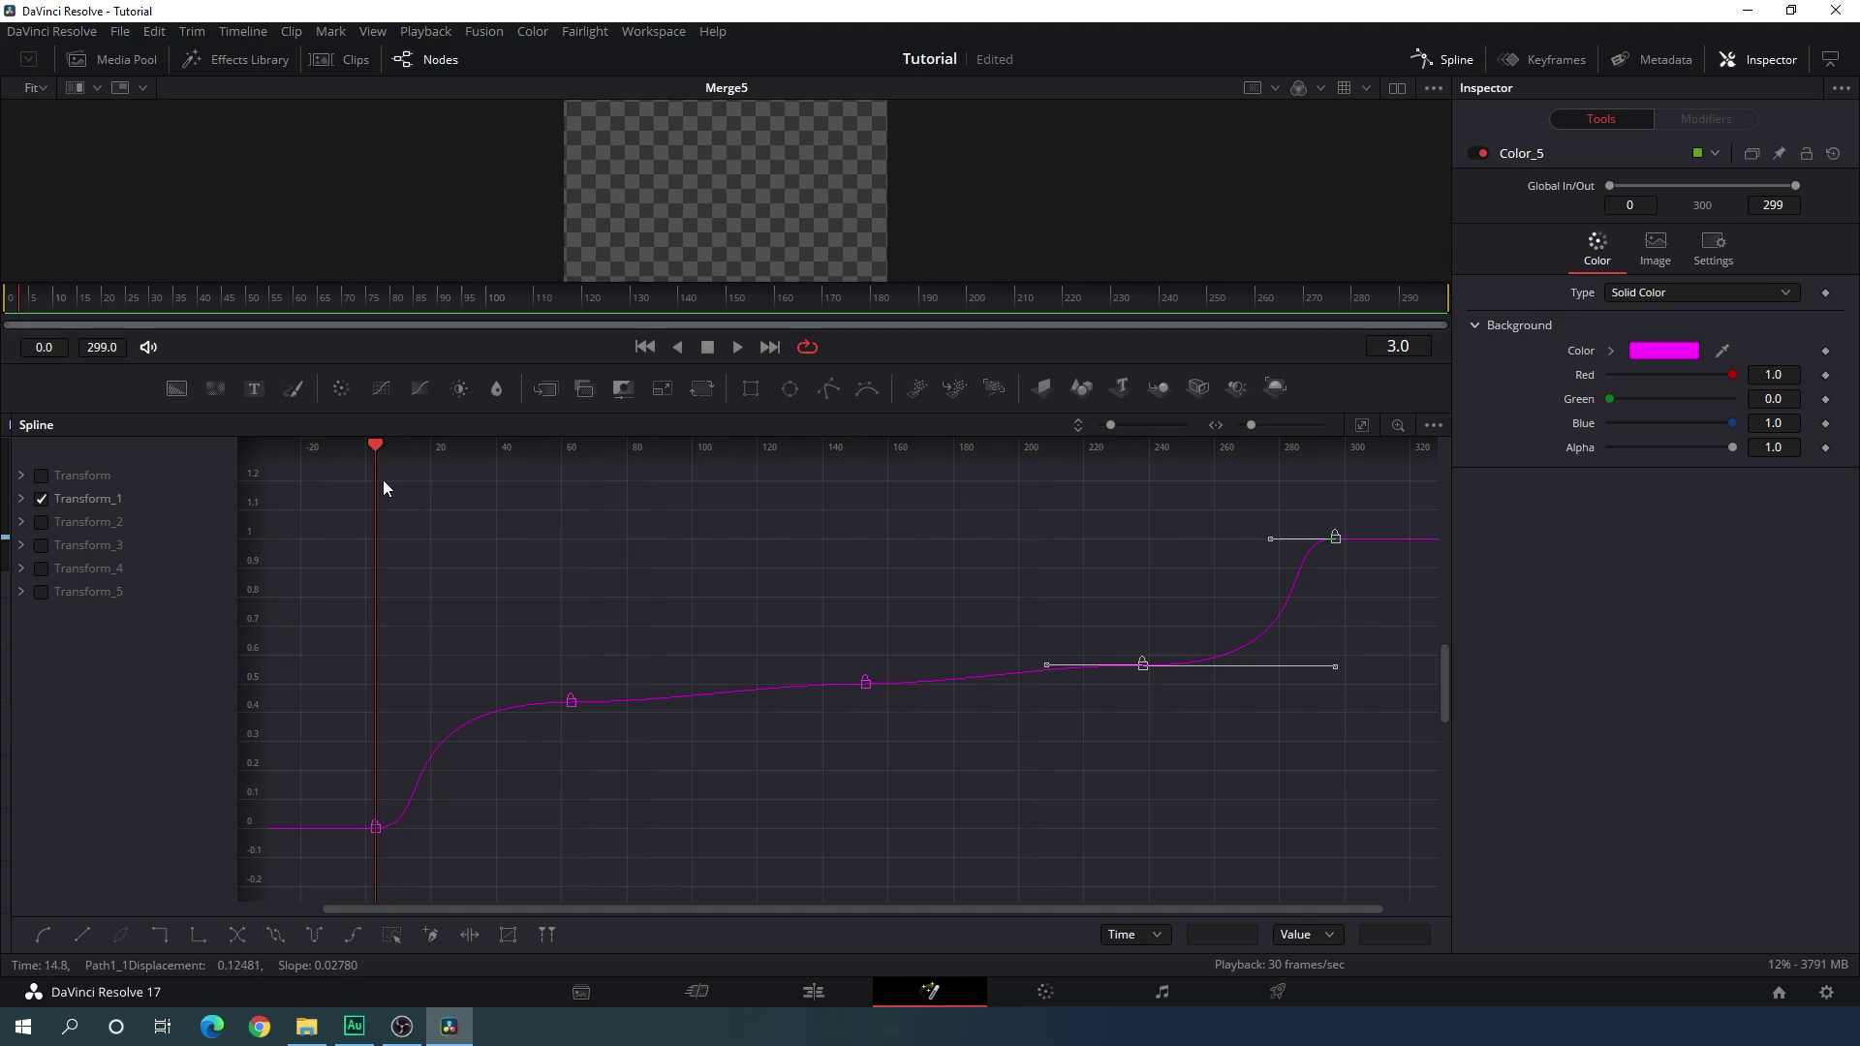
drag(376, 445, 387, 450)
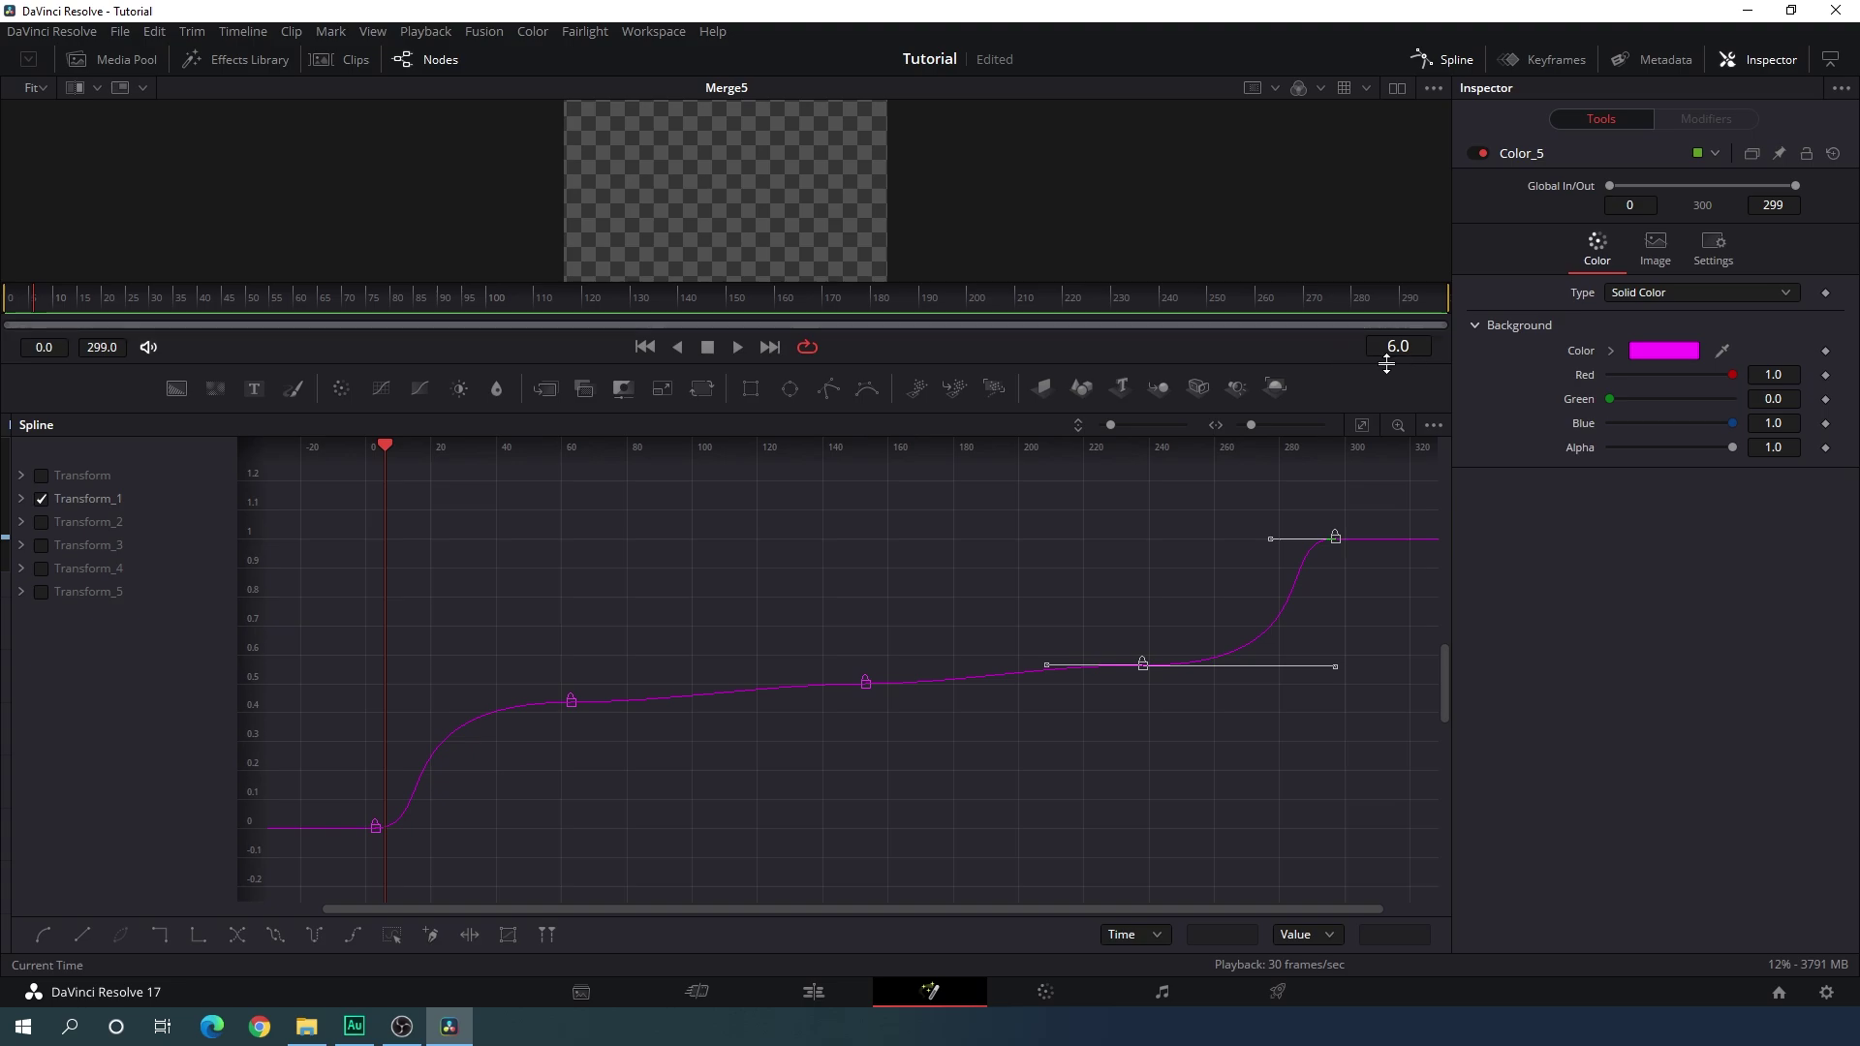
click(45, 497)
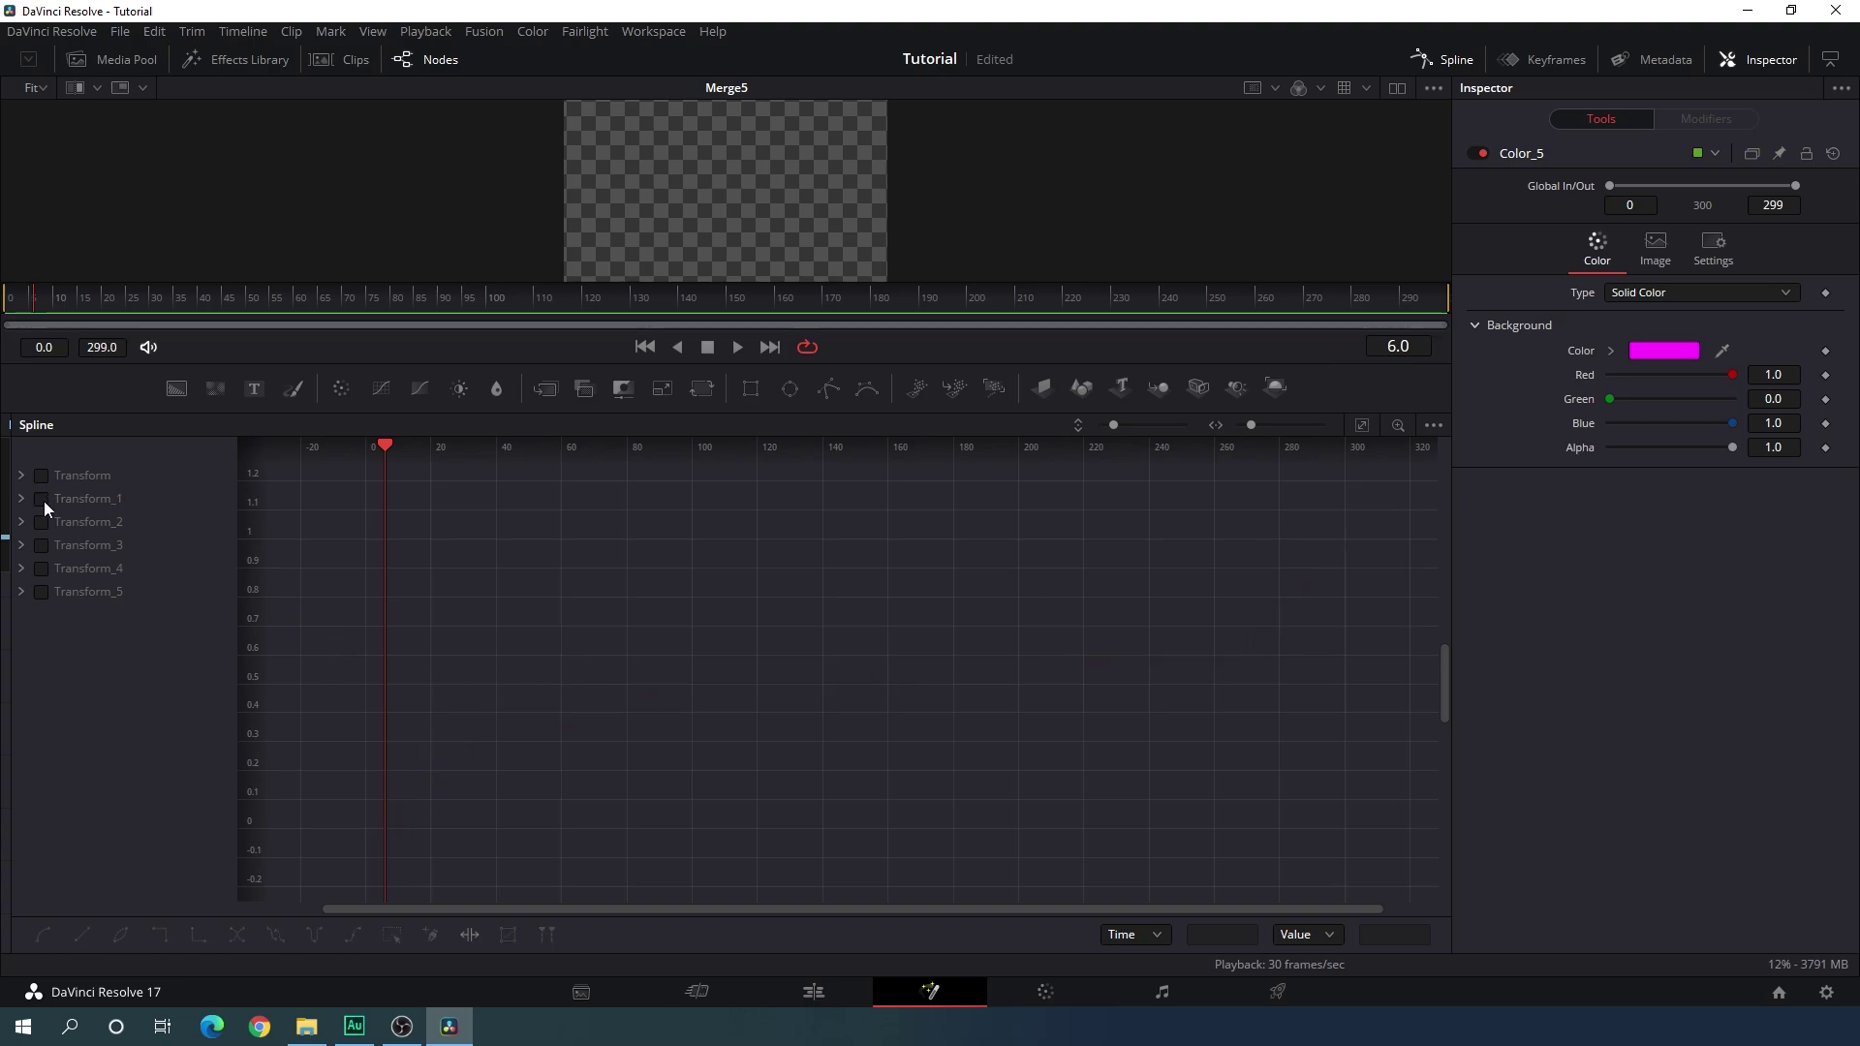
click(42, 522)
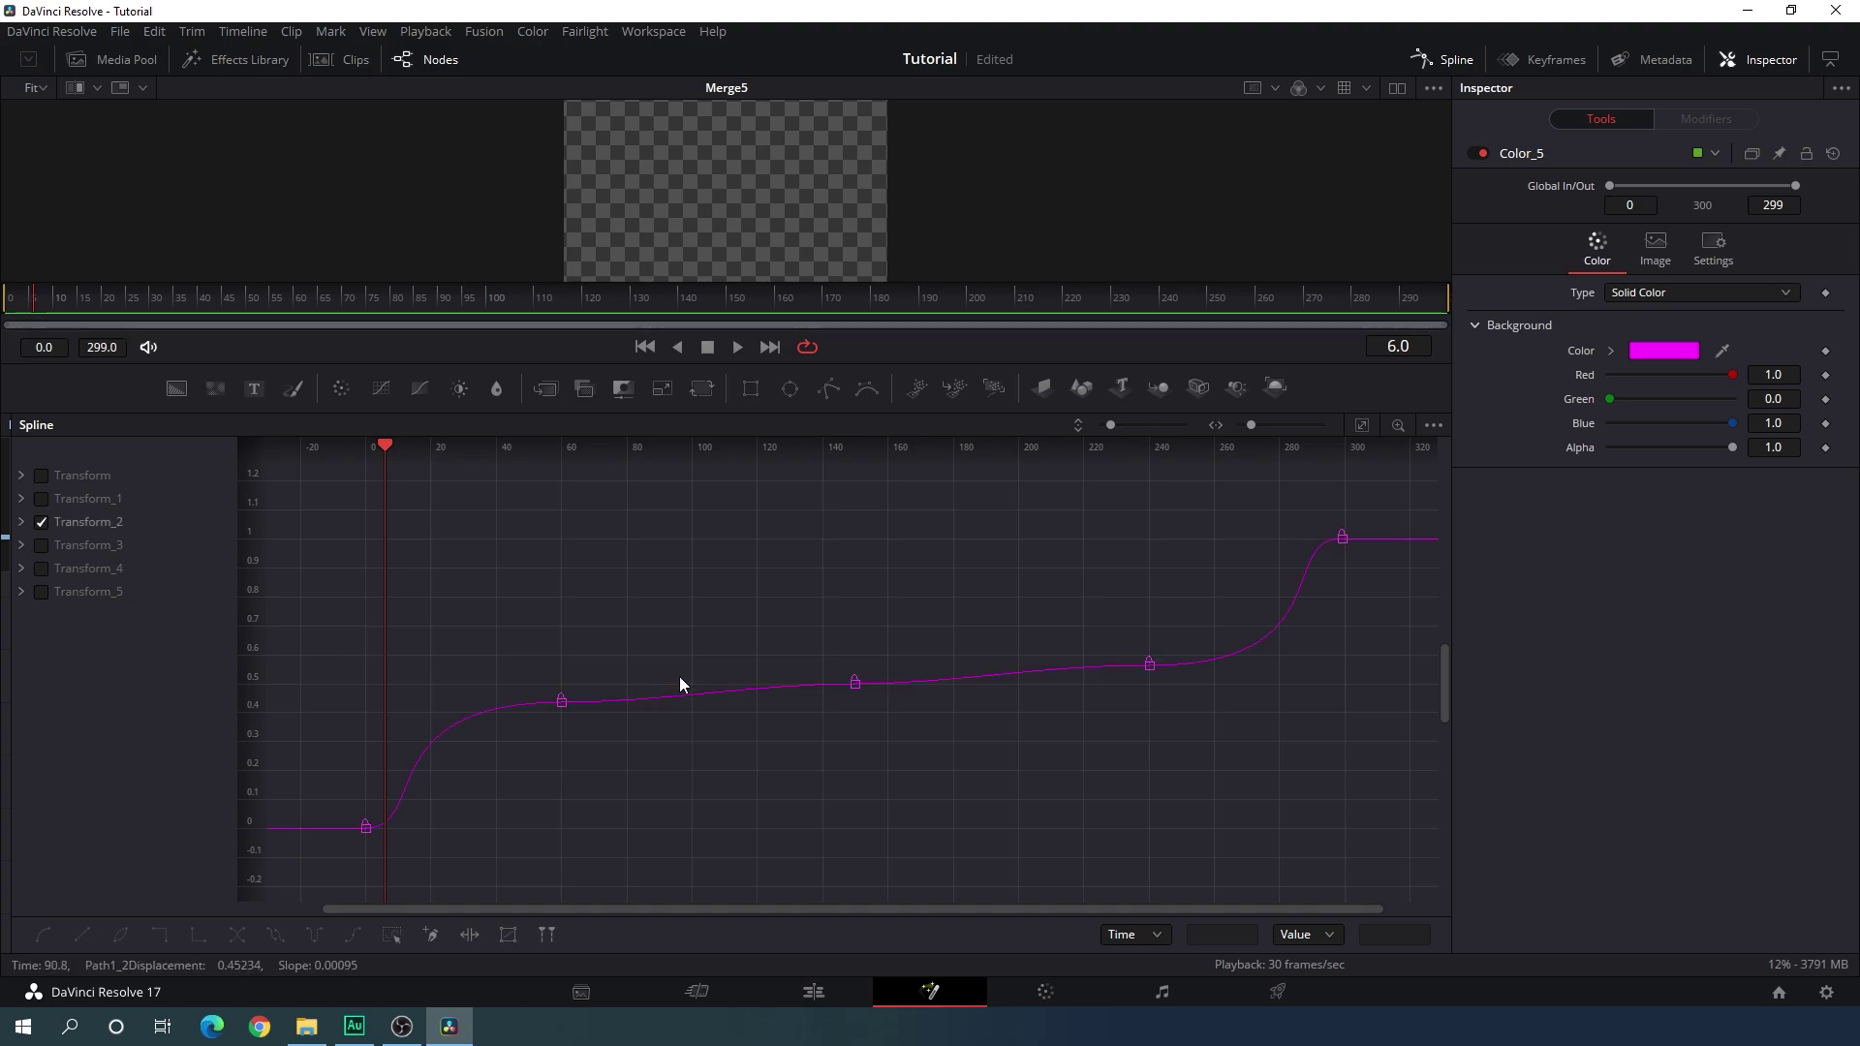
drag(909, 638, 382, 831)
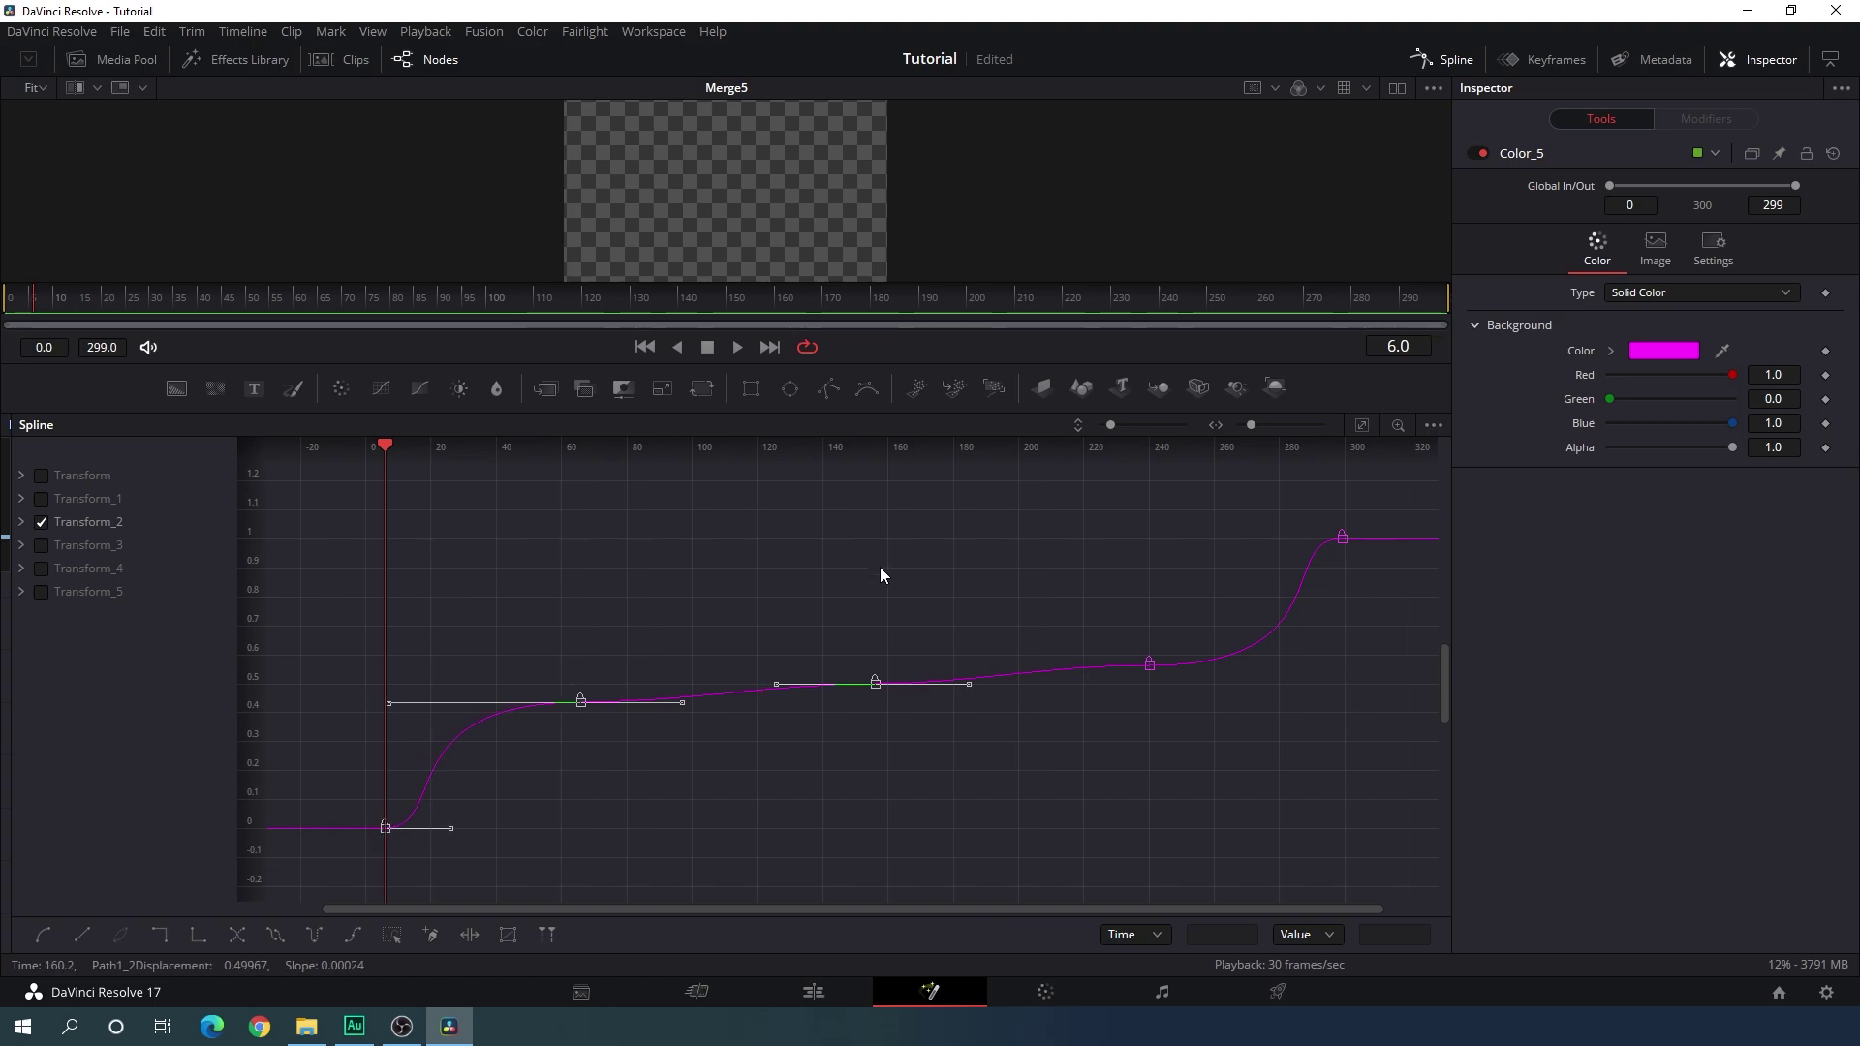
Shift the last two keyframes of the Transform_2 curve earlier so the final one sits at frame 294.
mouse_move(1391, 308)
mouse_down()
mouse_move(1476, 316)
mouse_move(1426, 304)
mouse_up()
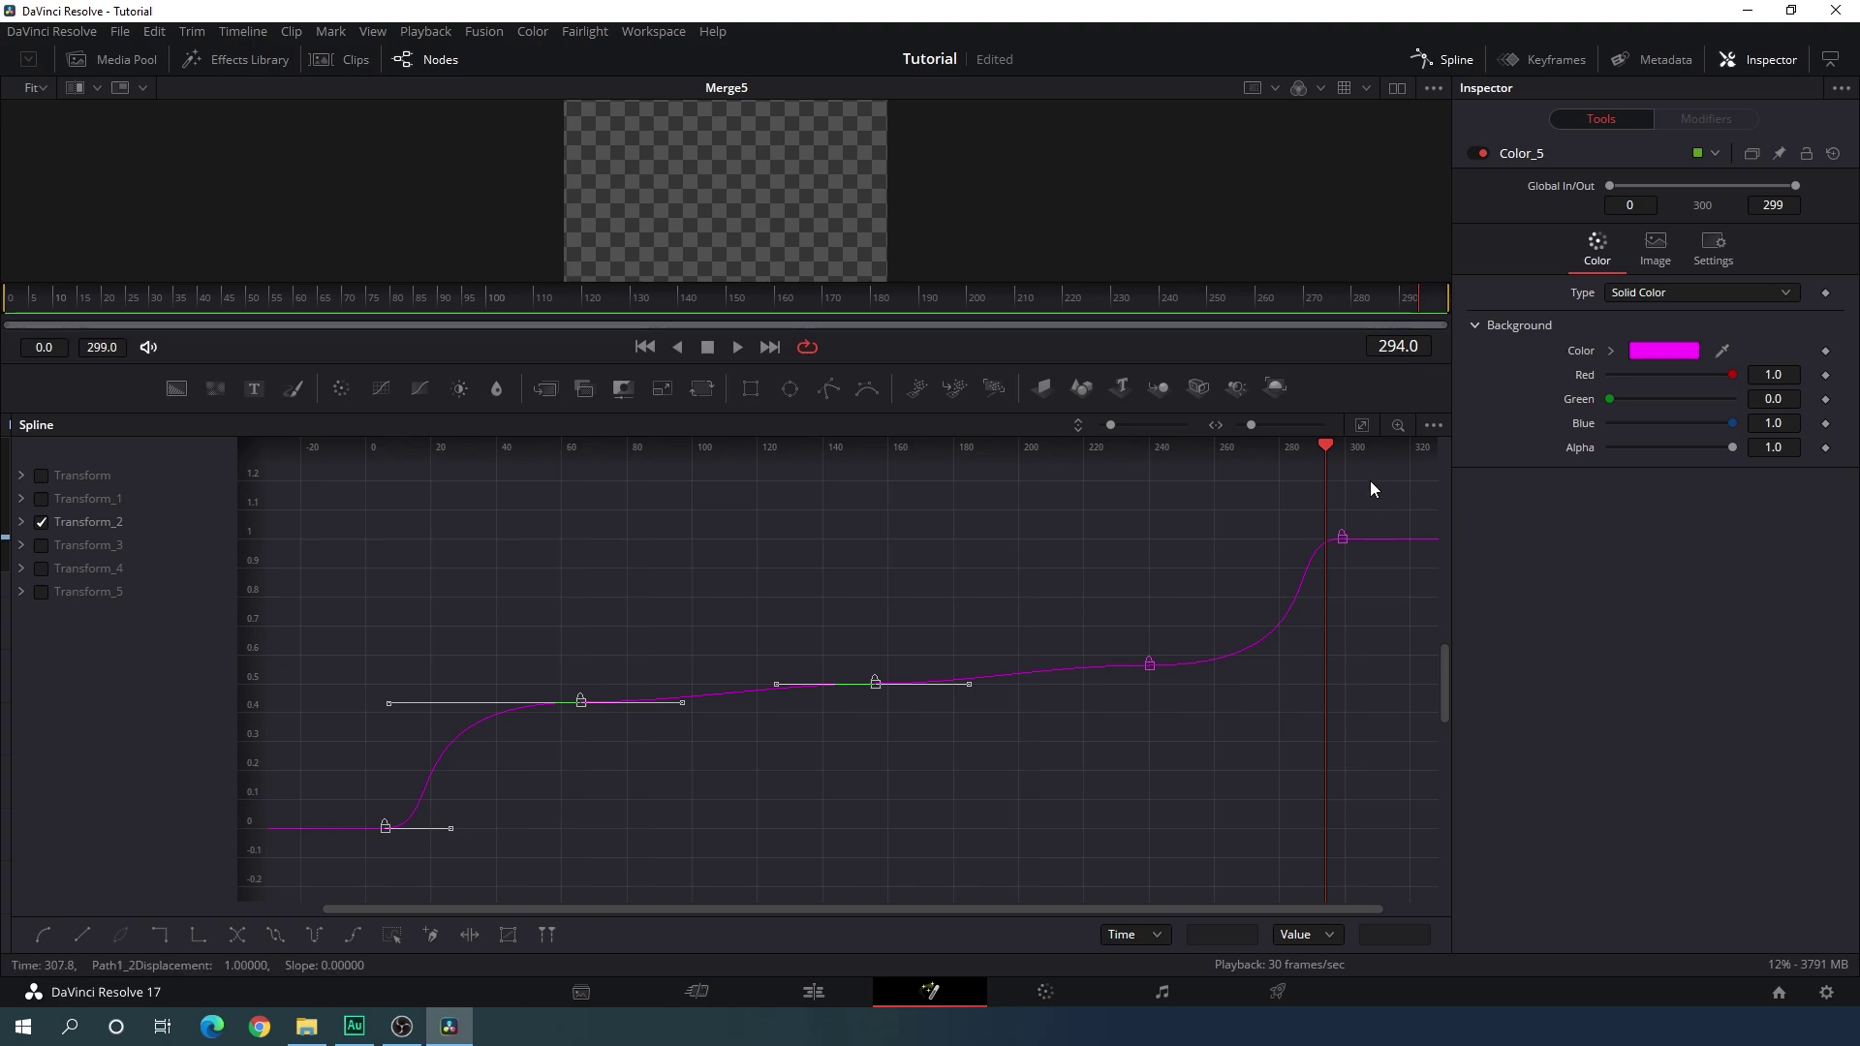
drag(1370, 504, 1086, 711)
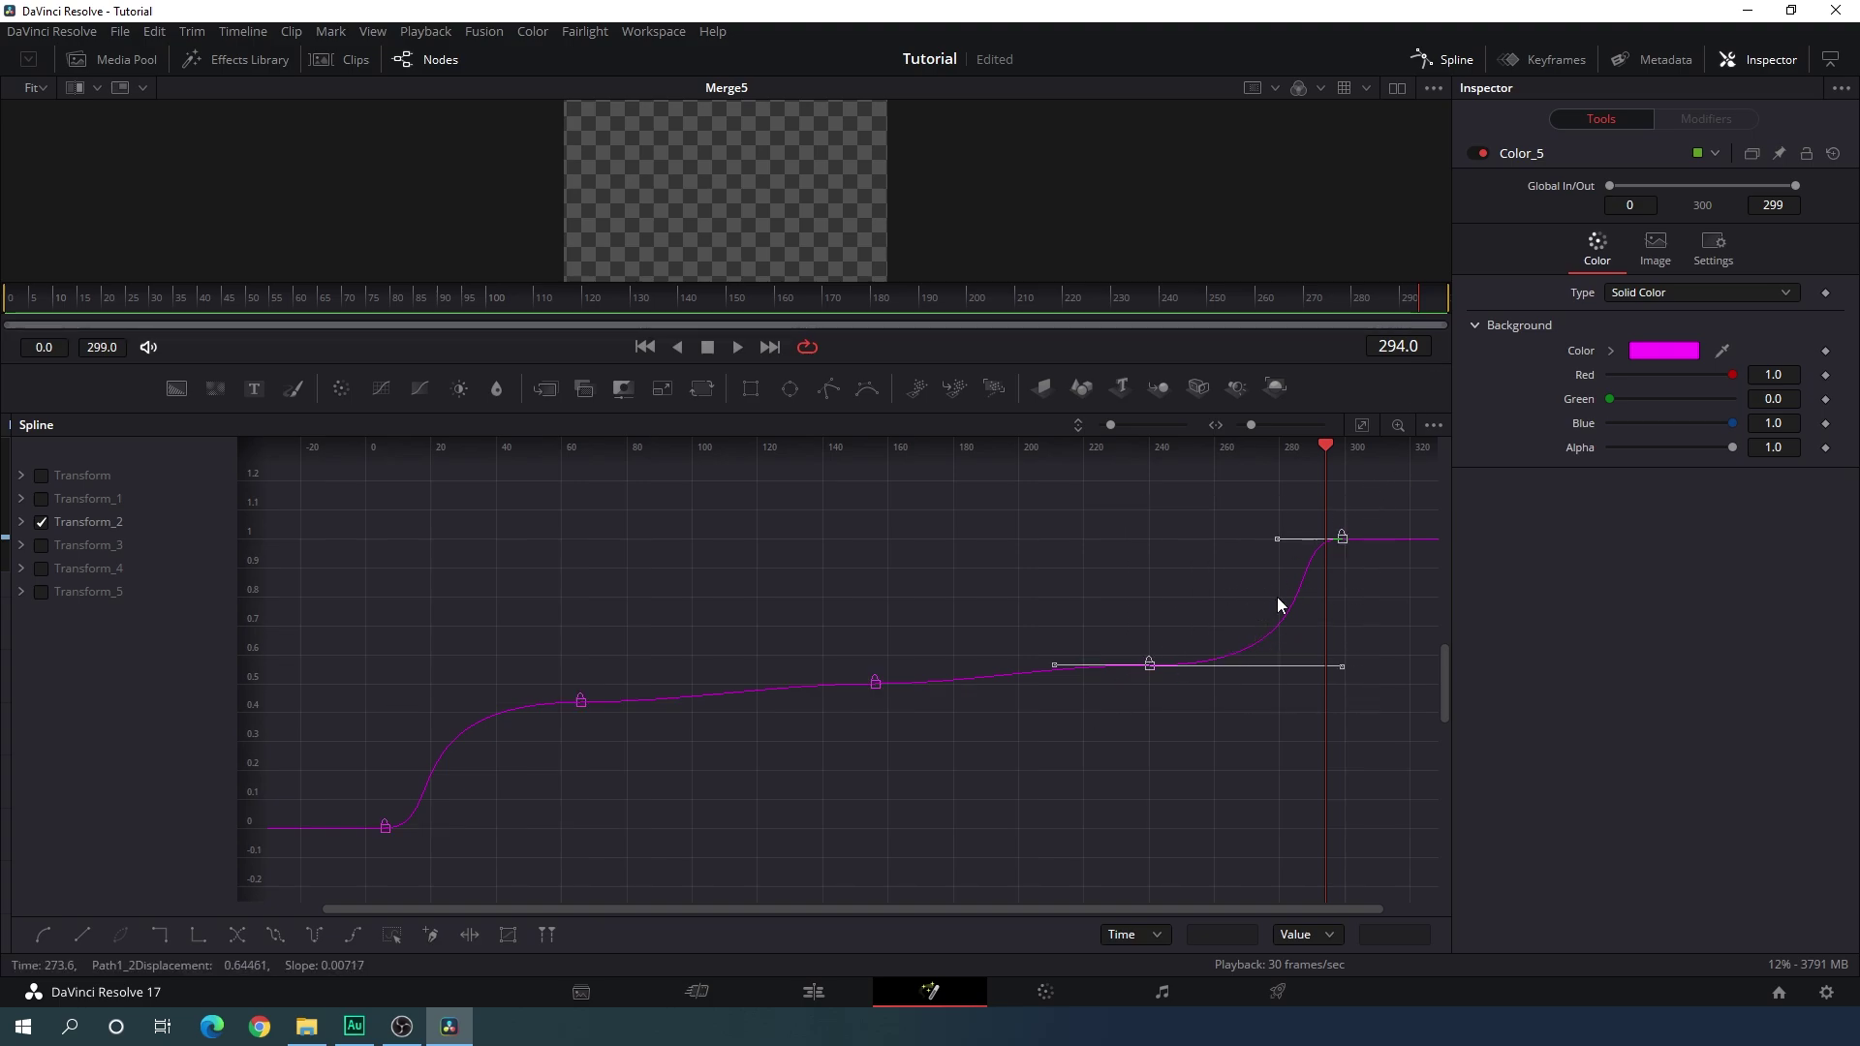
drag(1338, 544, 1326, 538)
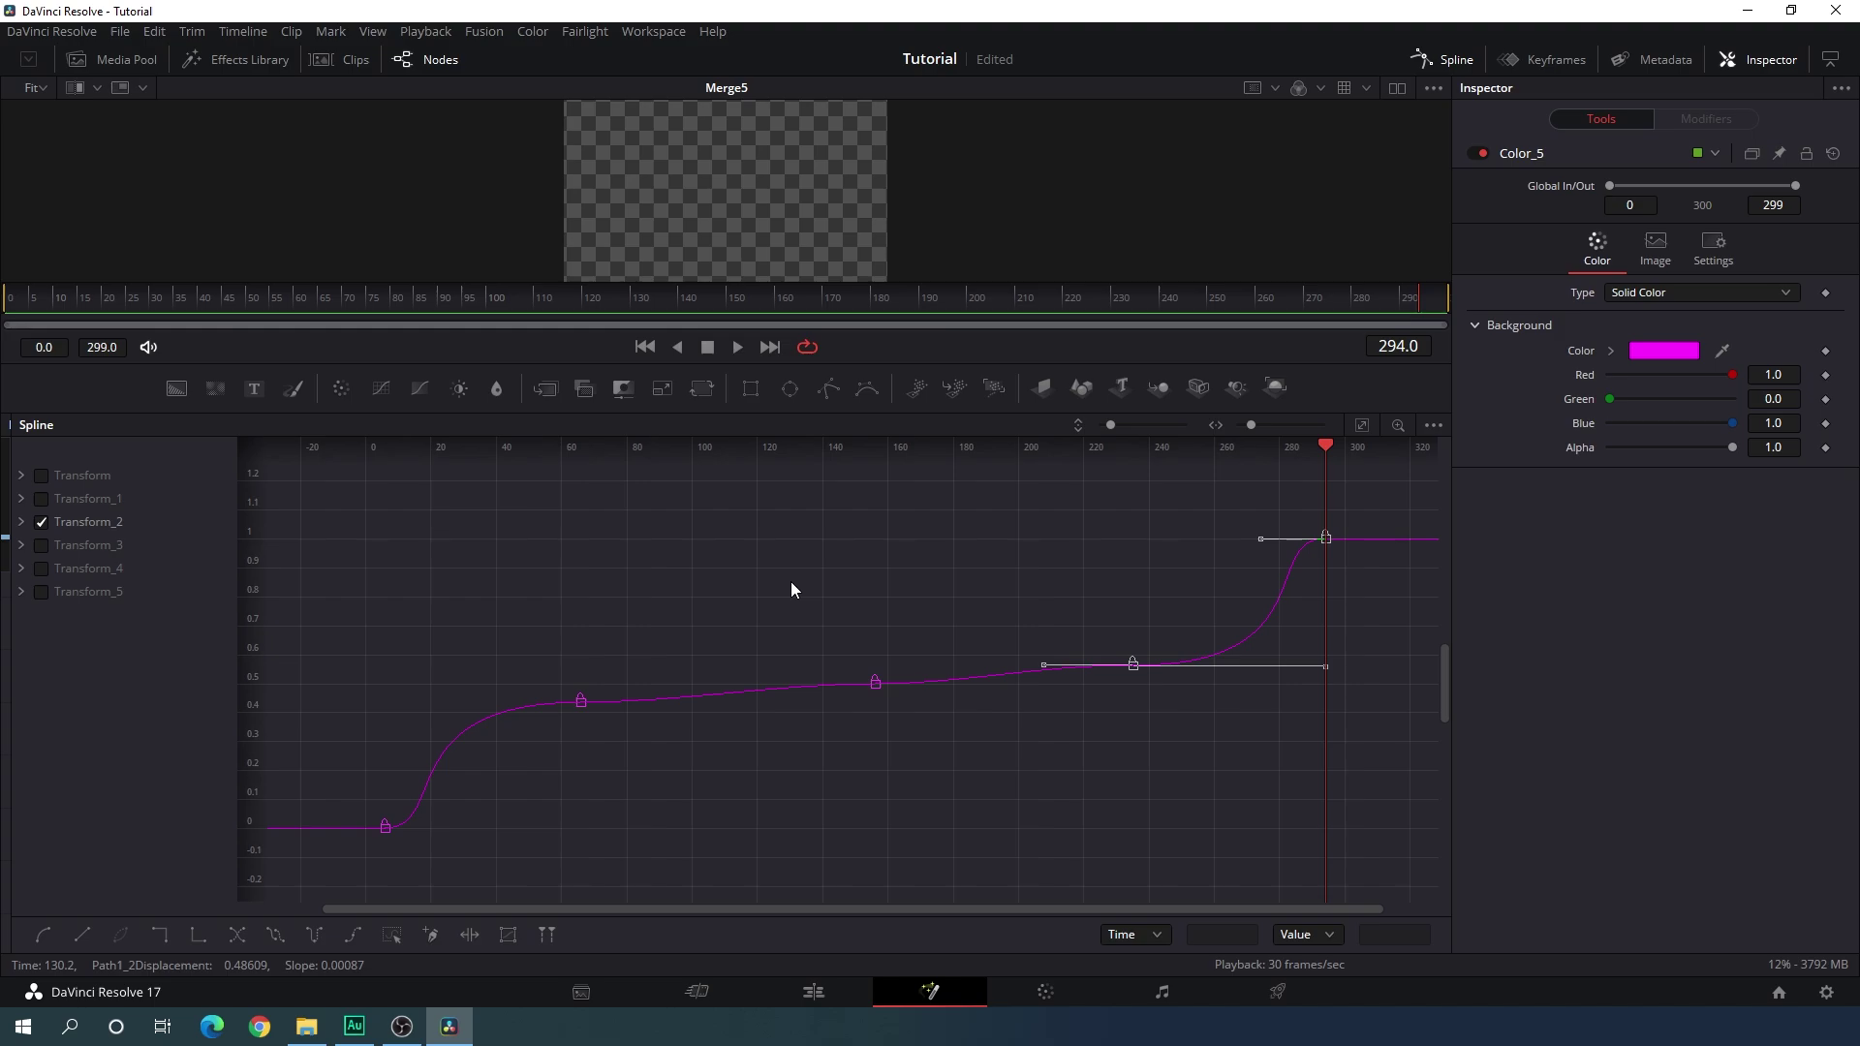
Show only the Transform_3 curve, shifting its first three keyframes to start at frame 9 and its last two to end at frame 291.
click(395, 447)
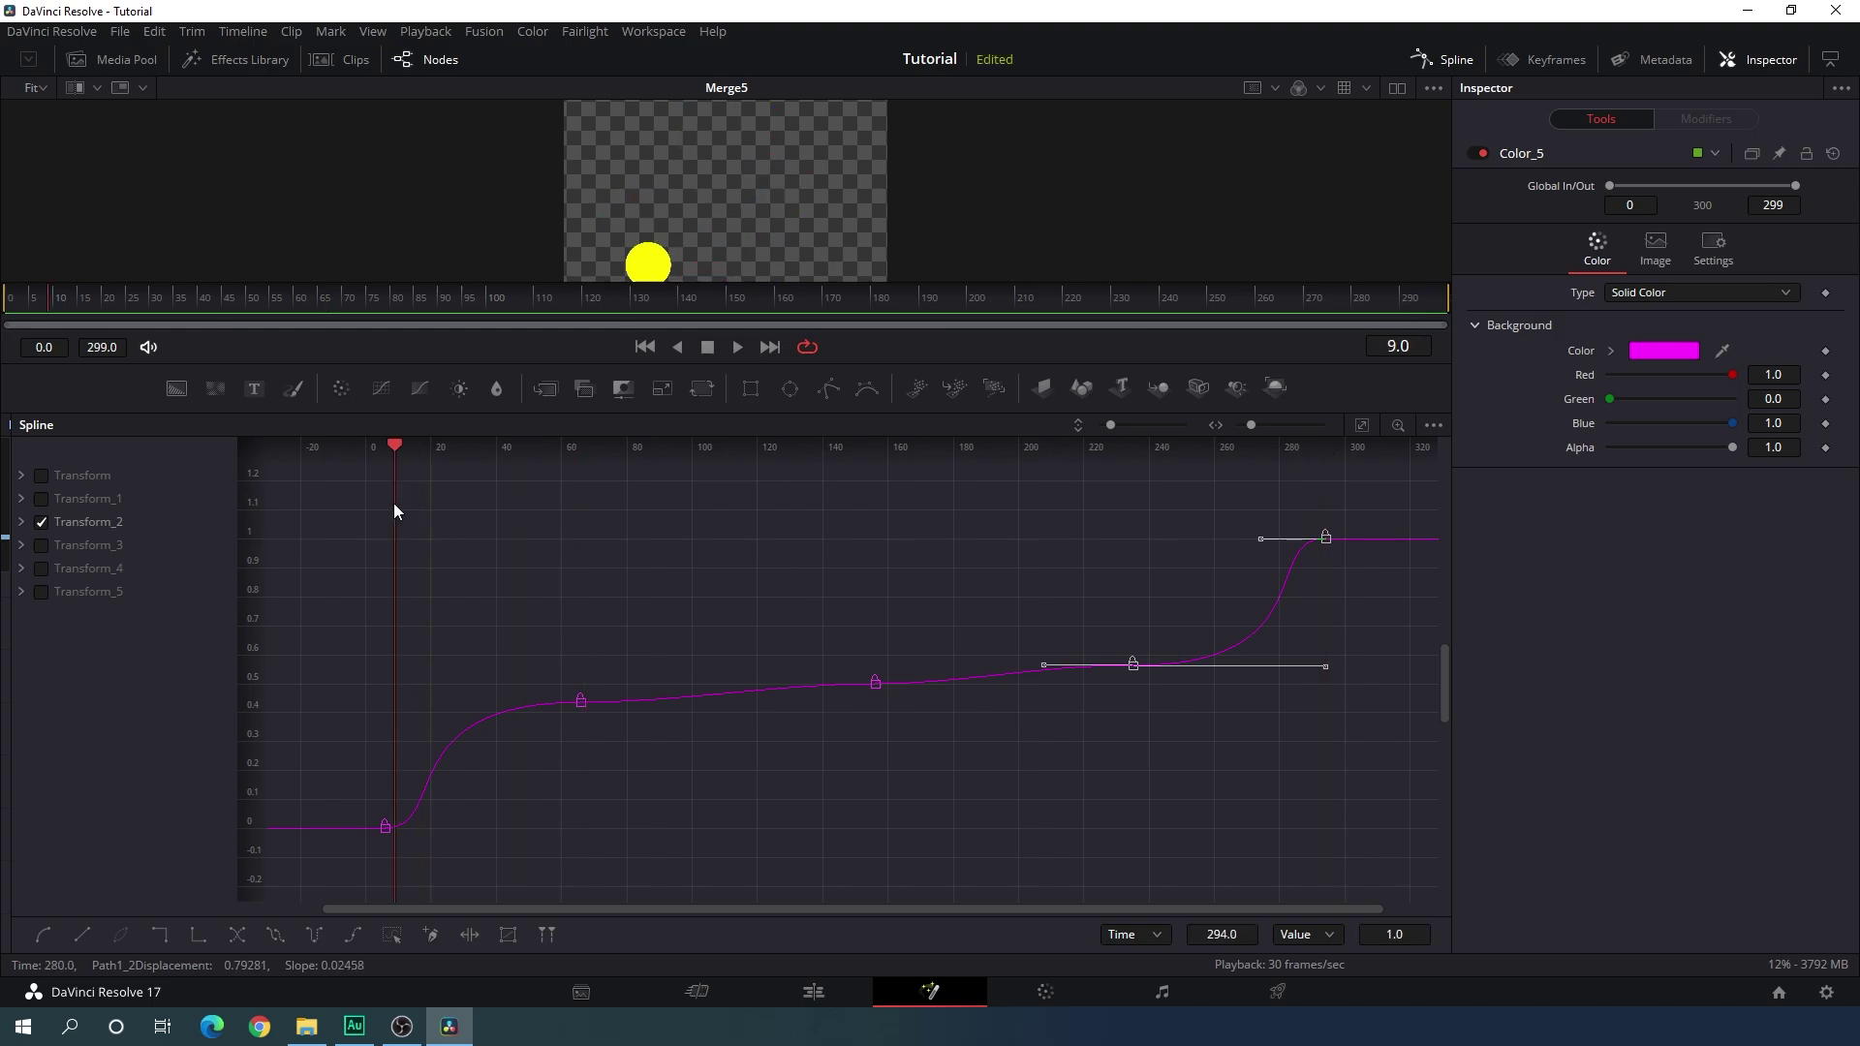
drag(366, 826, 387, 830)
click(1346, 447)
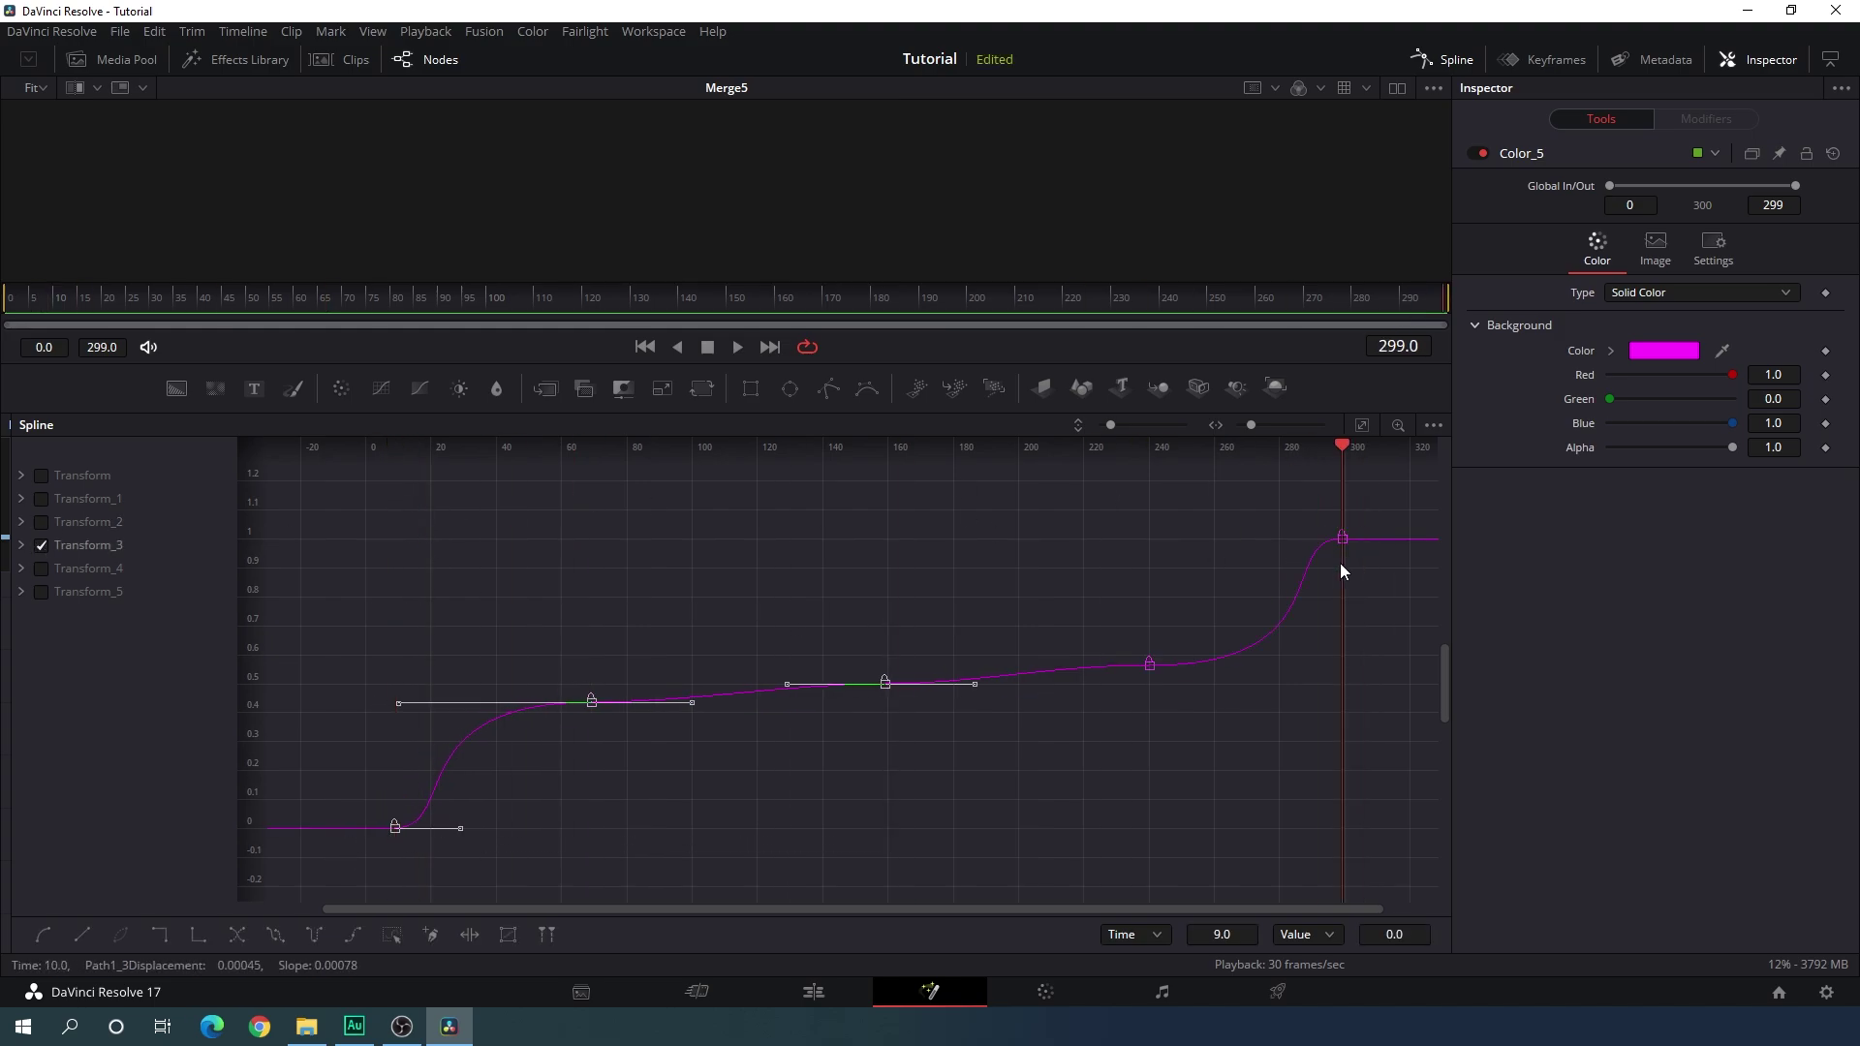
drag(1375, 510, 1149, 649)
Show only the Transform_4 curve, shifting its first keyframes later and its last ones earlier to continue the stagger.
drag(1281, 444, 403, 541)
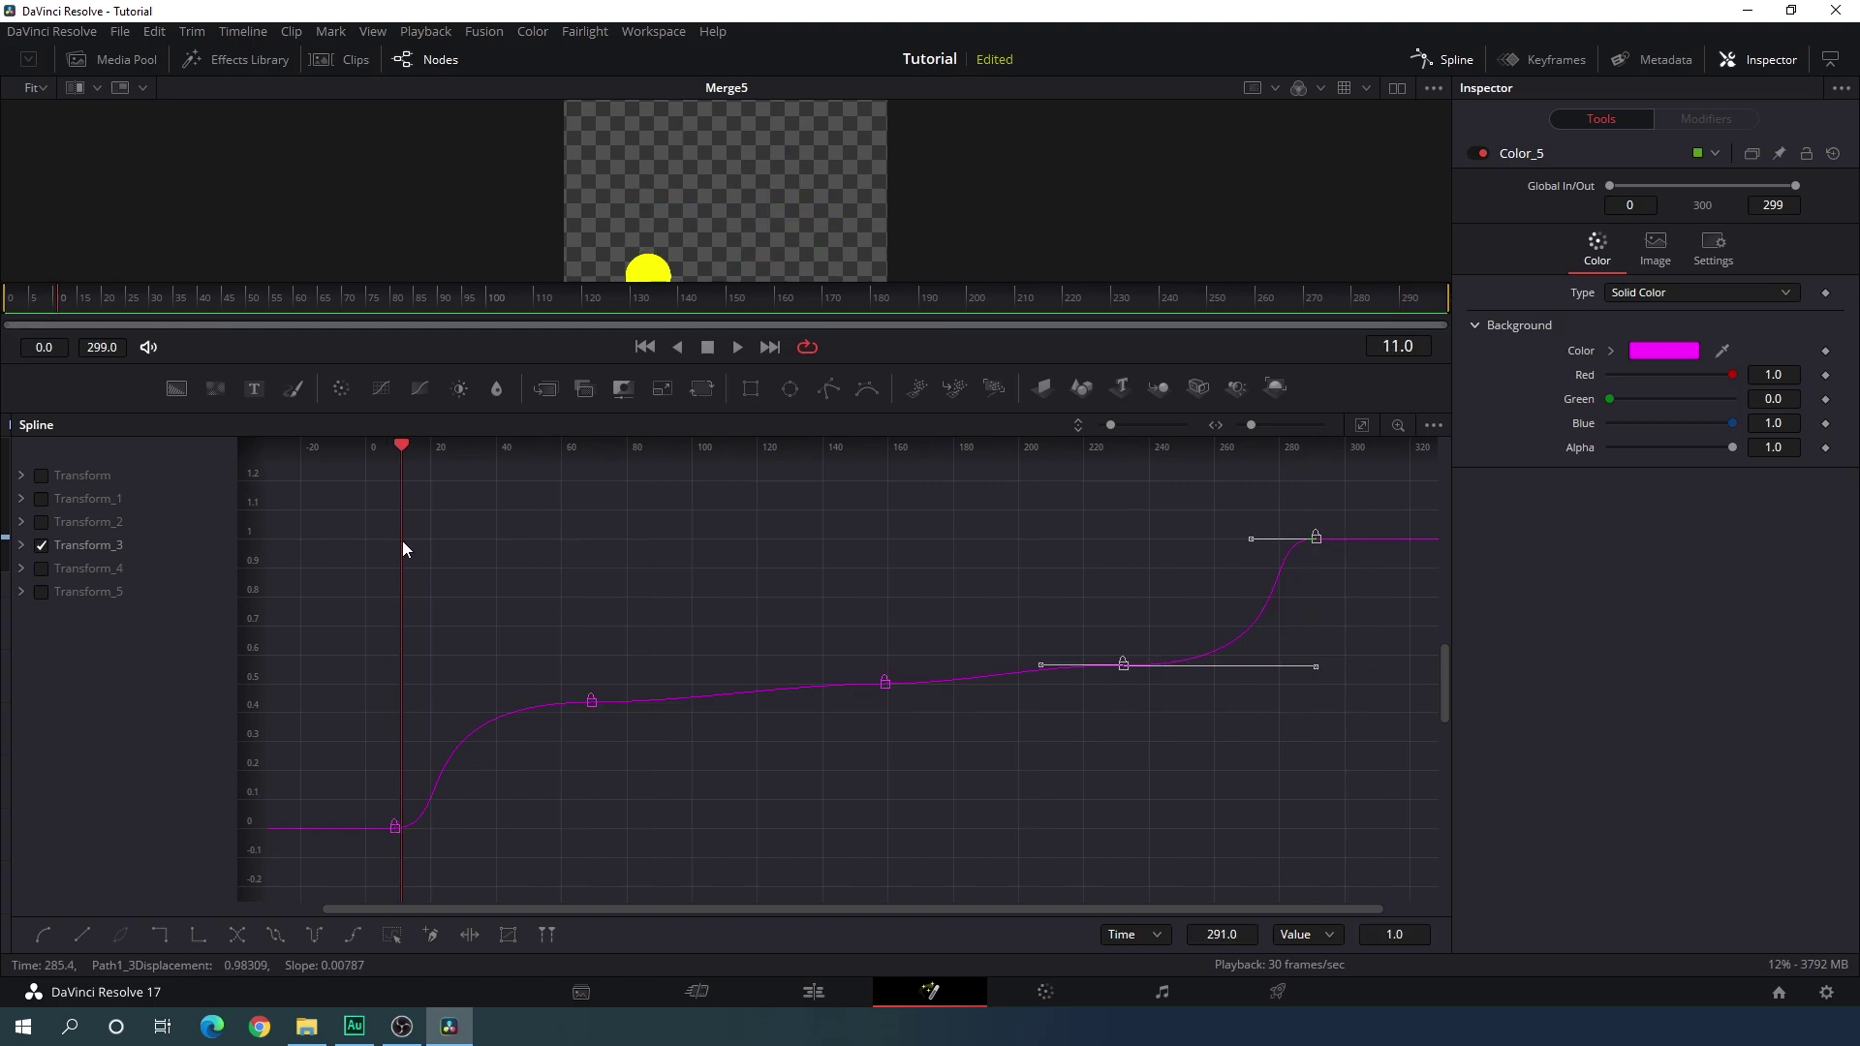
click(41, 545)
click(41, 567)
drag(357, 833, 396, 833)
Show only the Transform_5 curve, shifting its opening keyframes to start at frame 15 and its closing ones to end at frame 285.
drag(1345, 446, 415, 590)
click(40, 568)
click(41, 591)
drag(816, 651, 348, 847)
drag(366, 826, 415, 826)
drag(416, 620, 1294, 554)
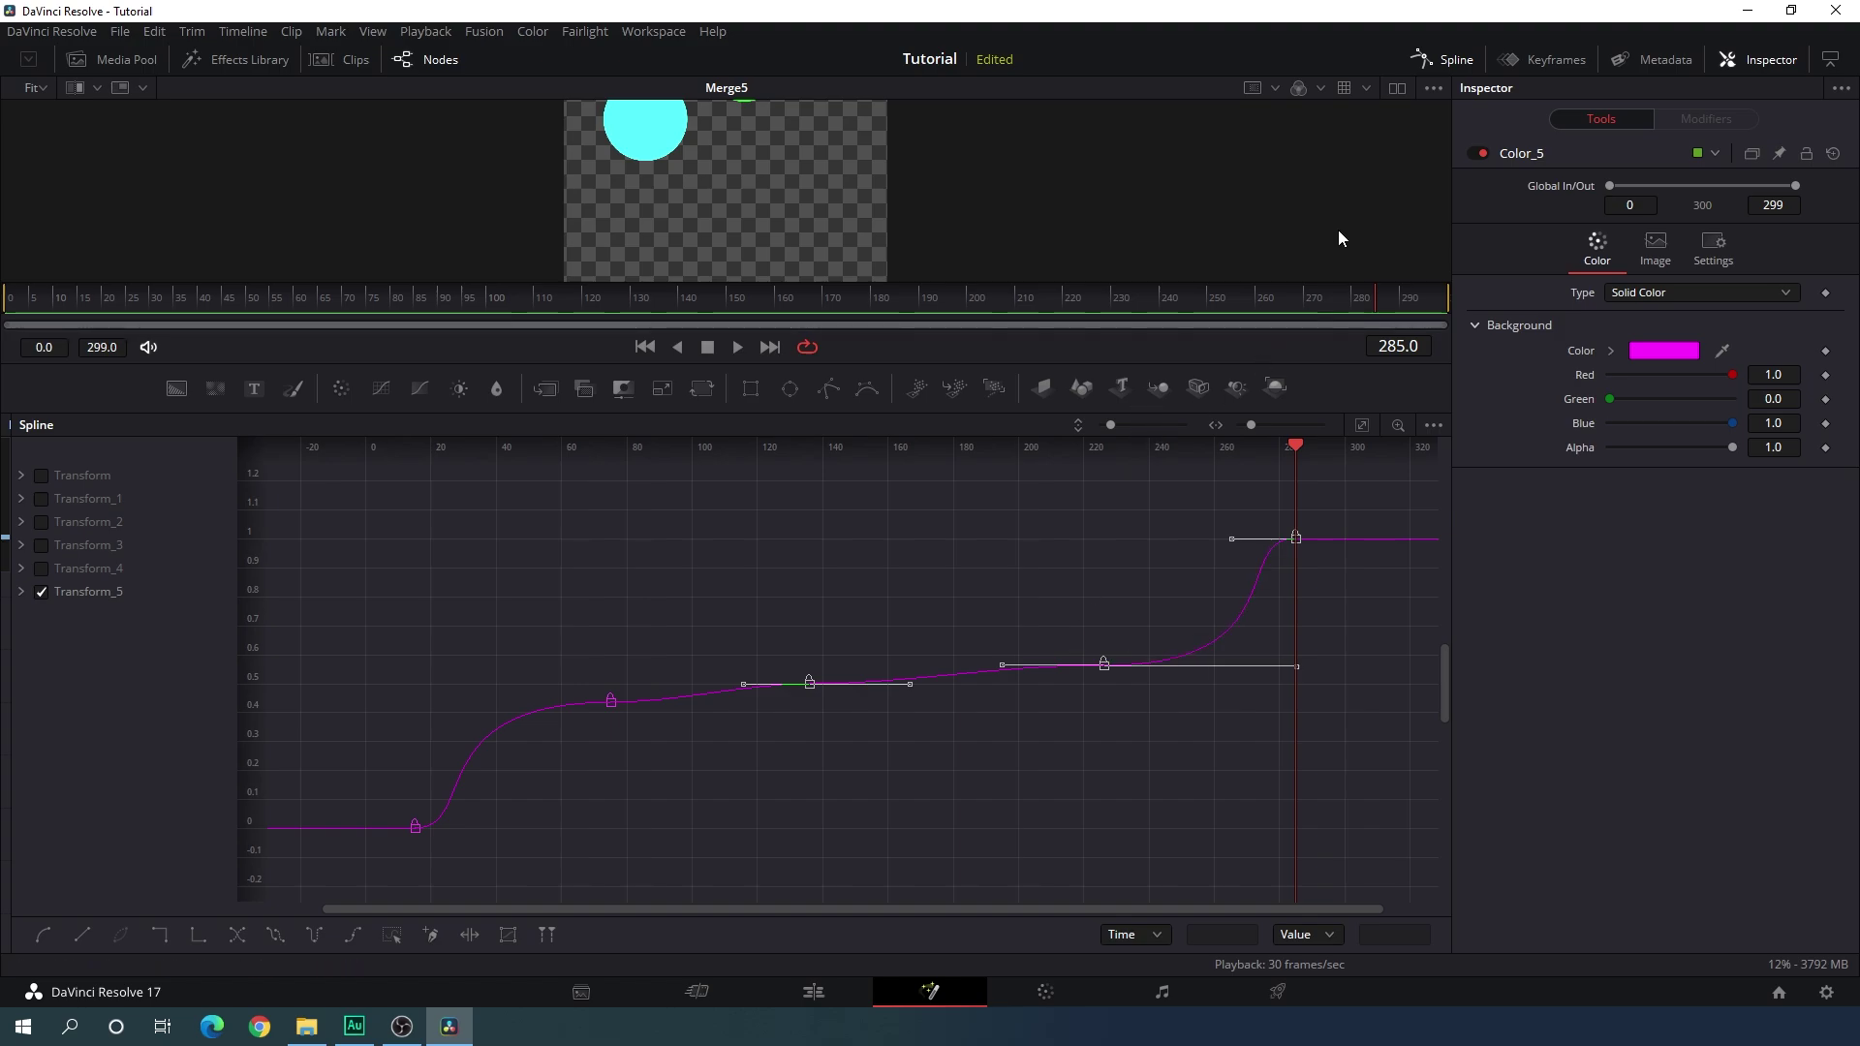
Close the Spline editor, enlarge the viewer, and play the staggered animation from the first frame.
click(1443, 59)
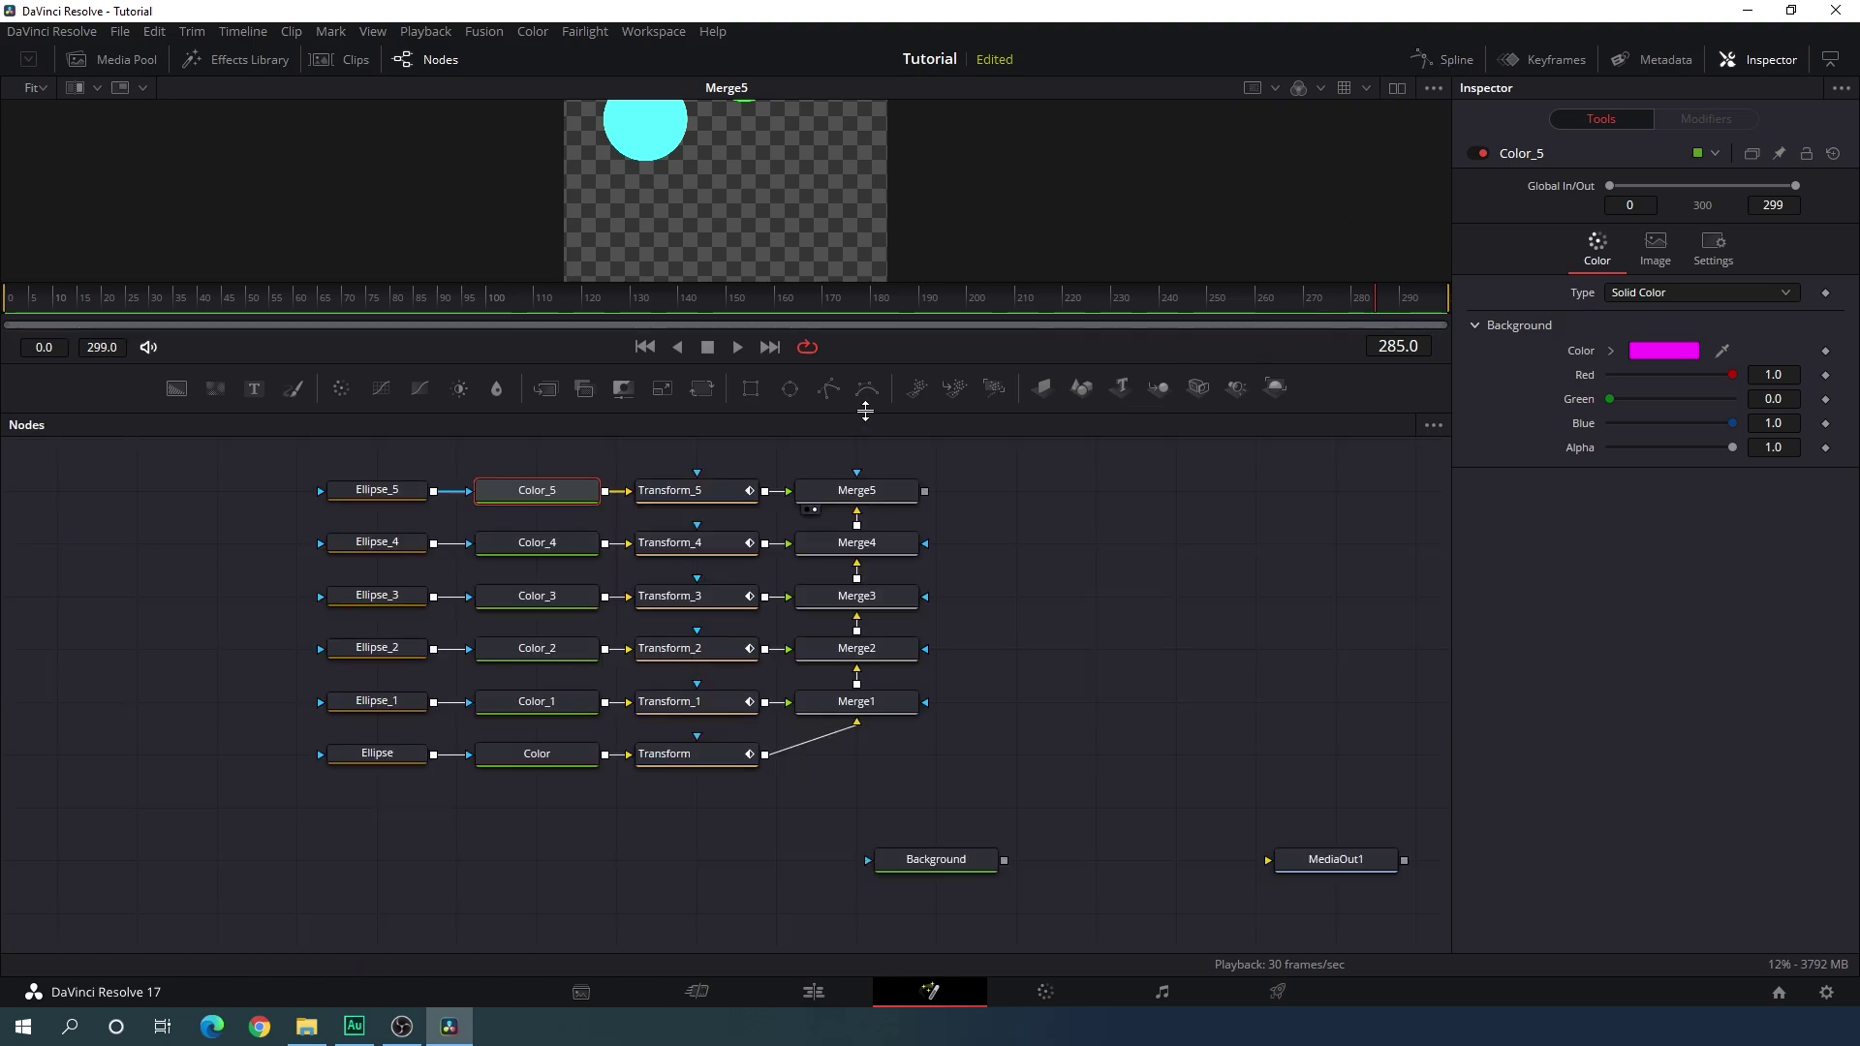
drag(865, 410, 838, 645)
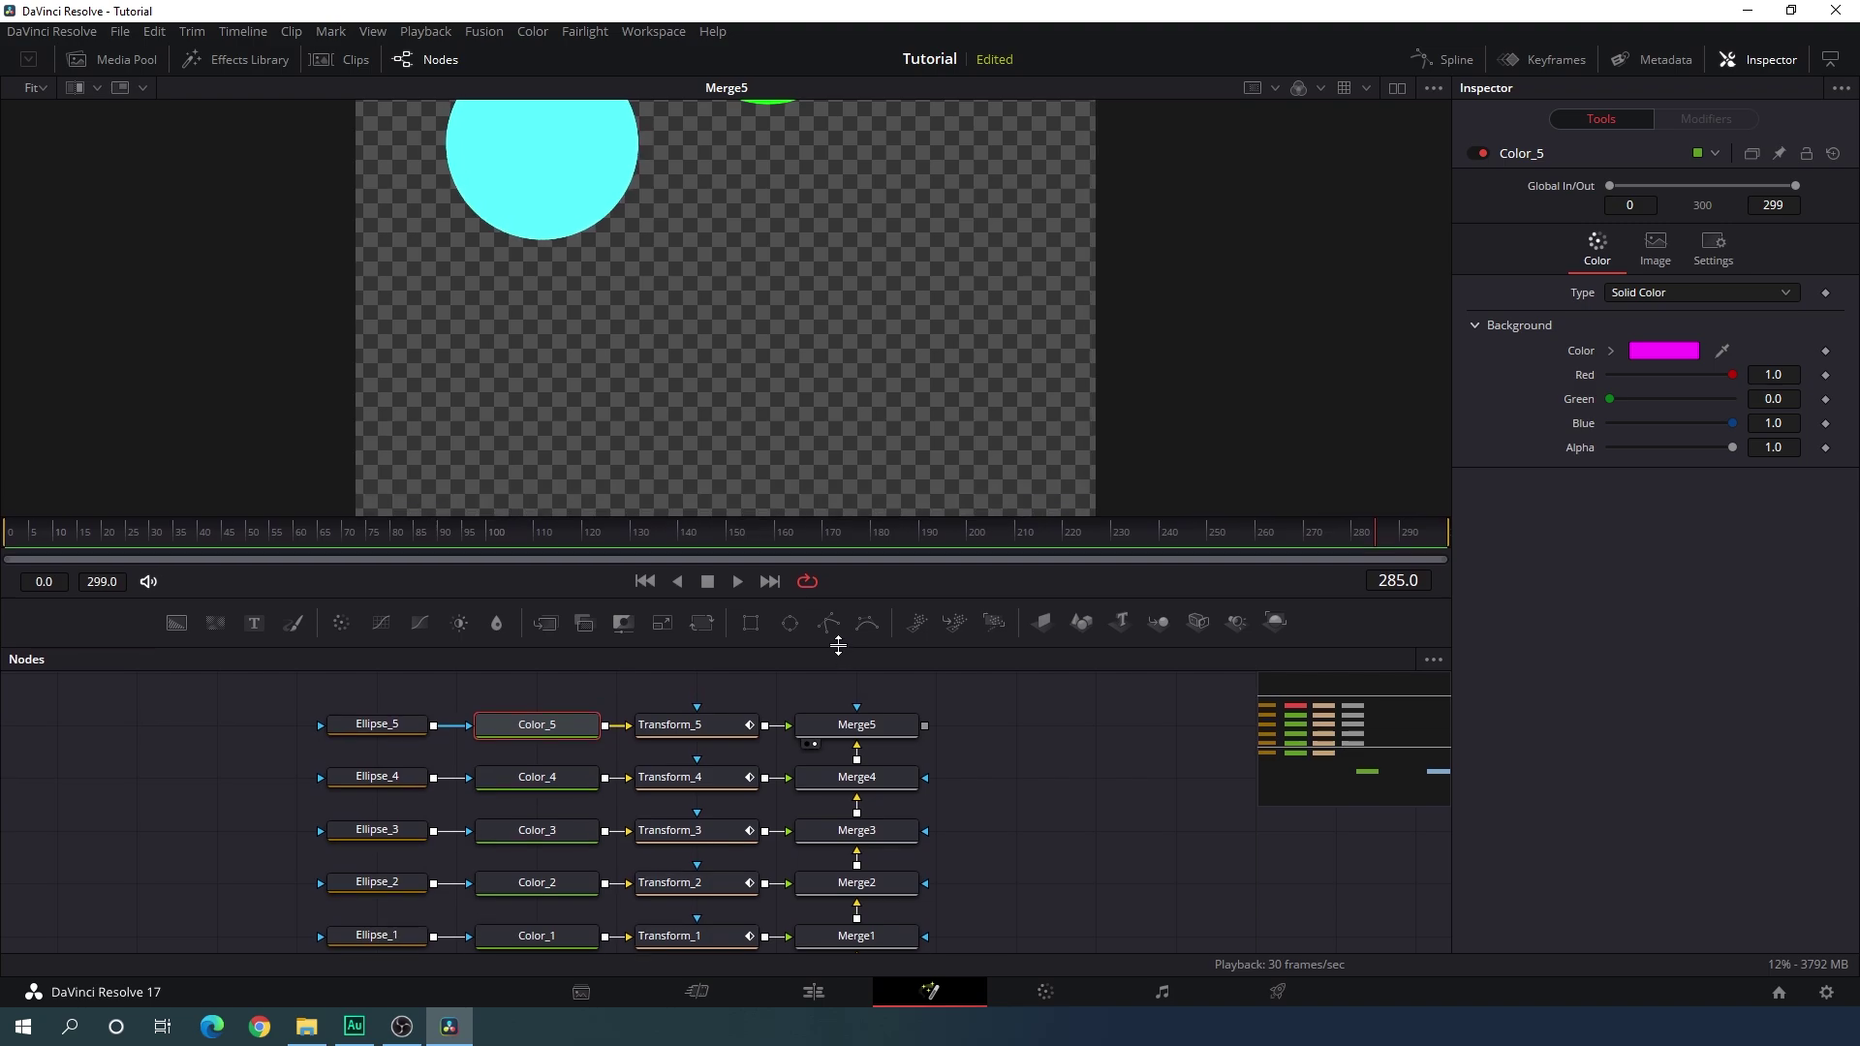
click(644, 582)
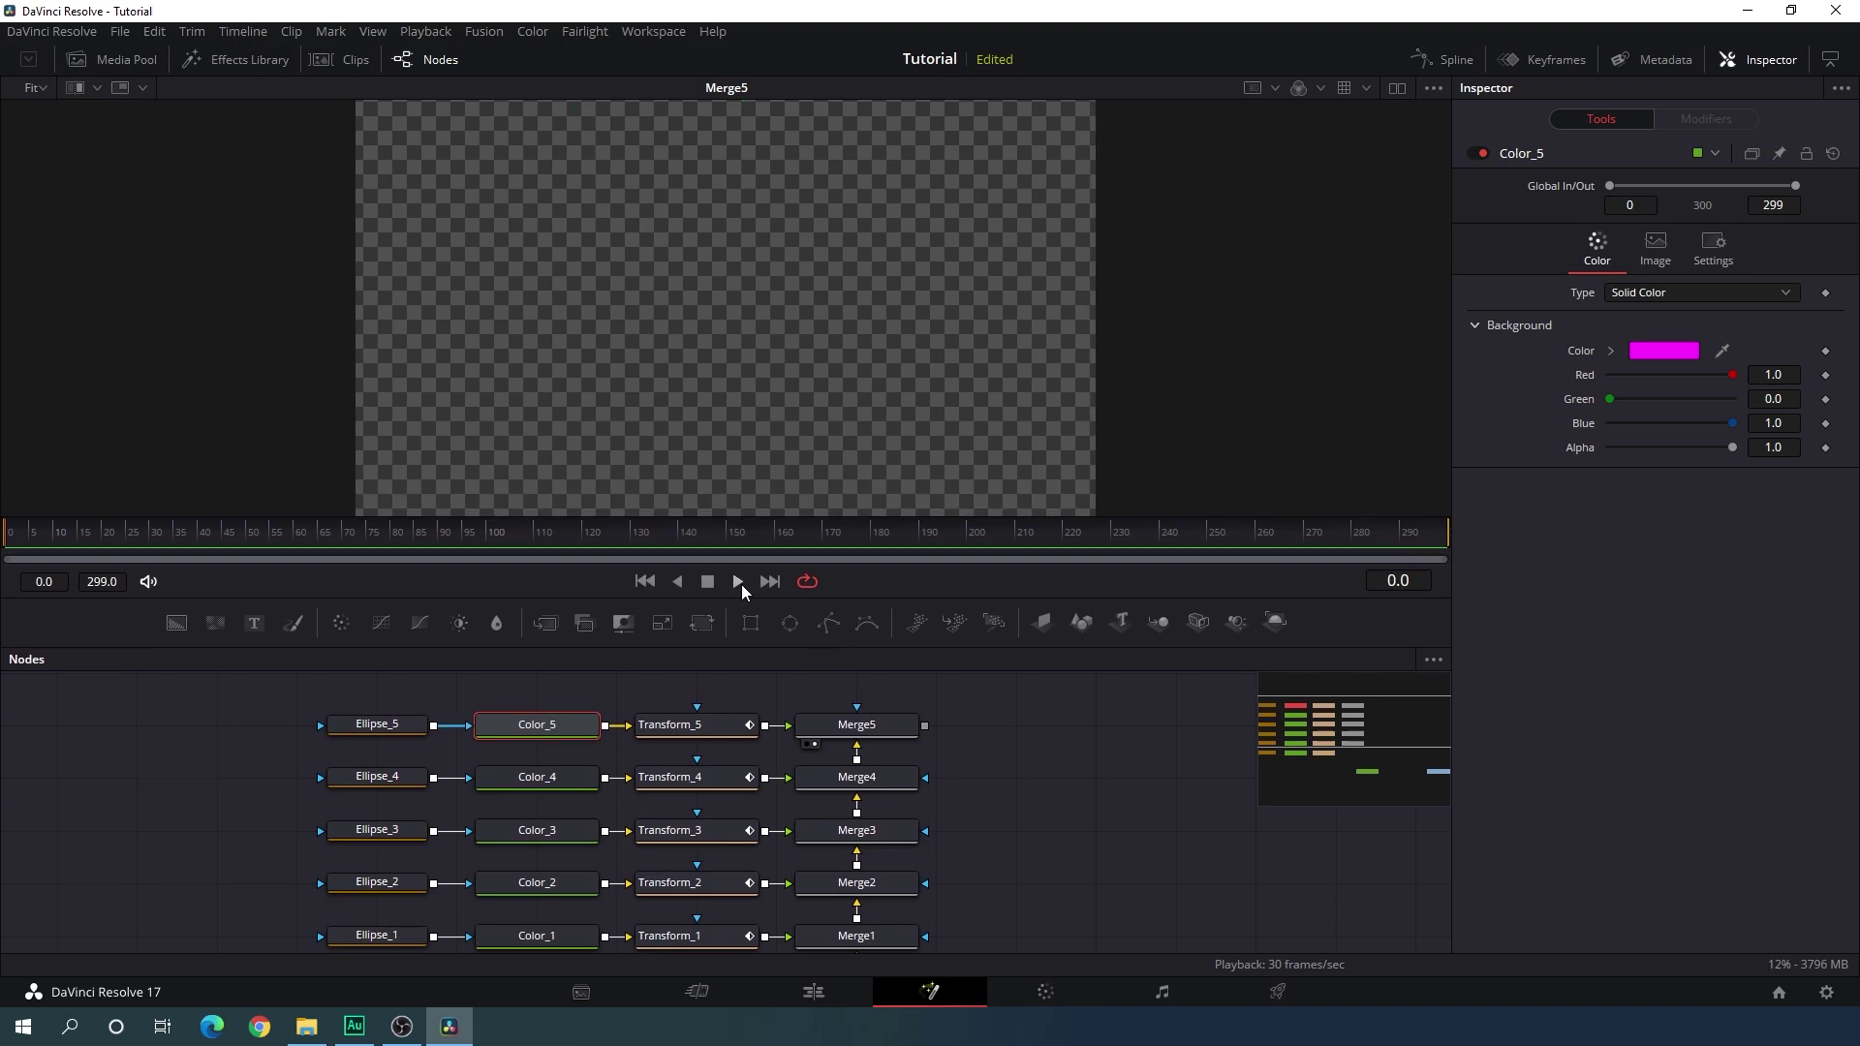
click(739, 581)
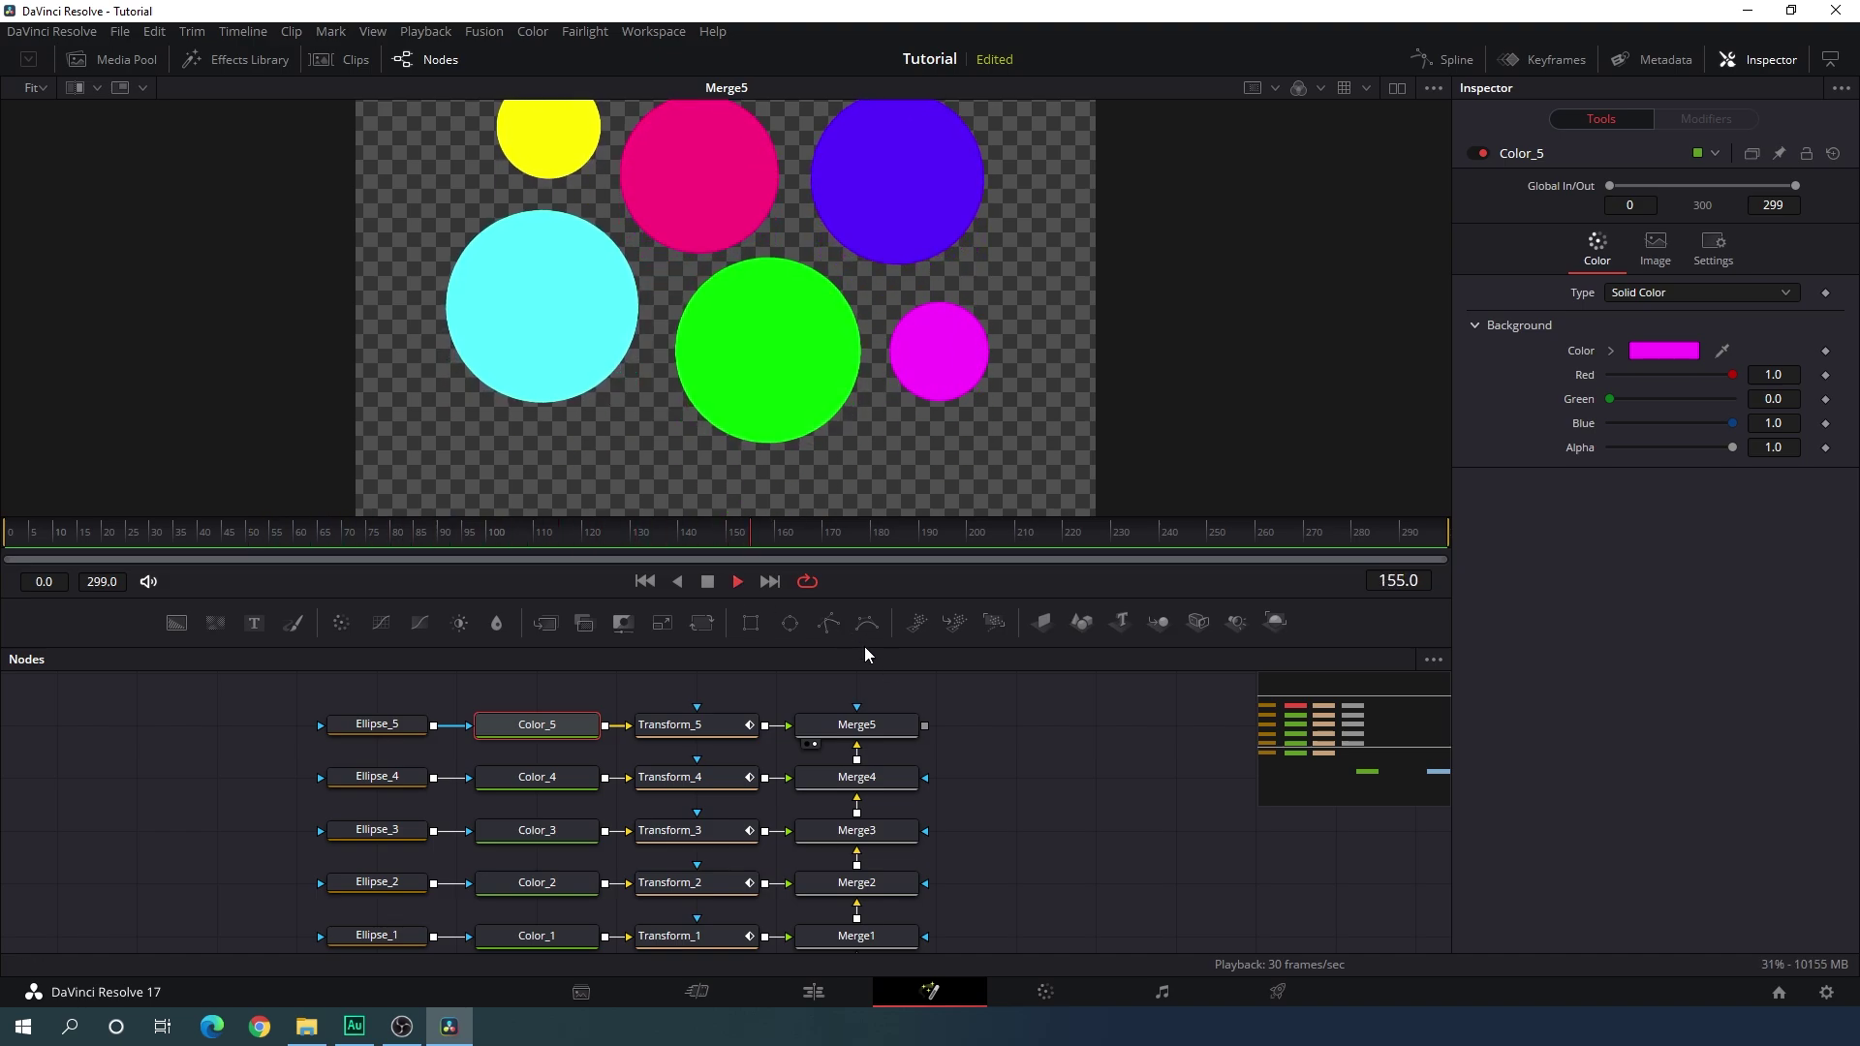
key(space)
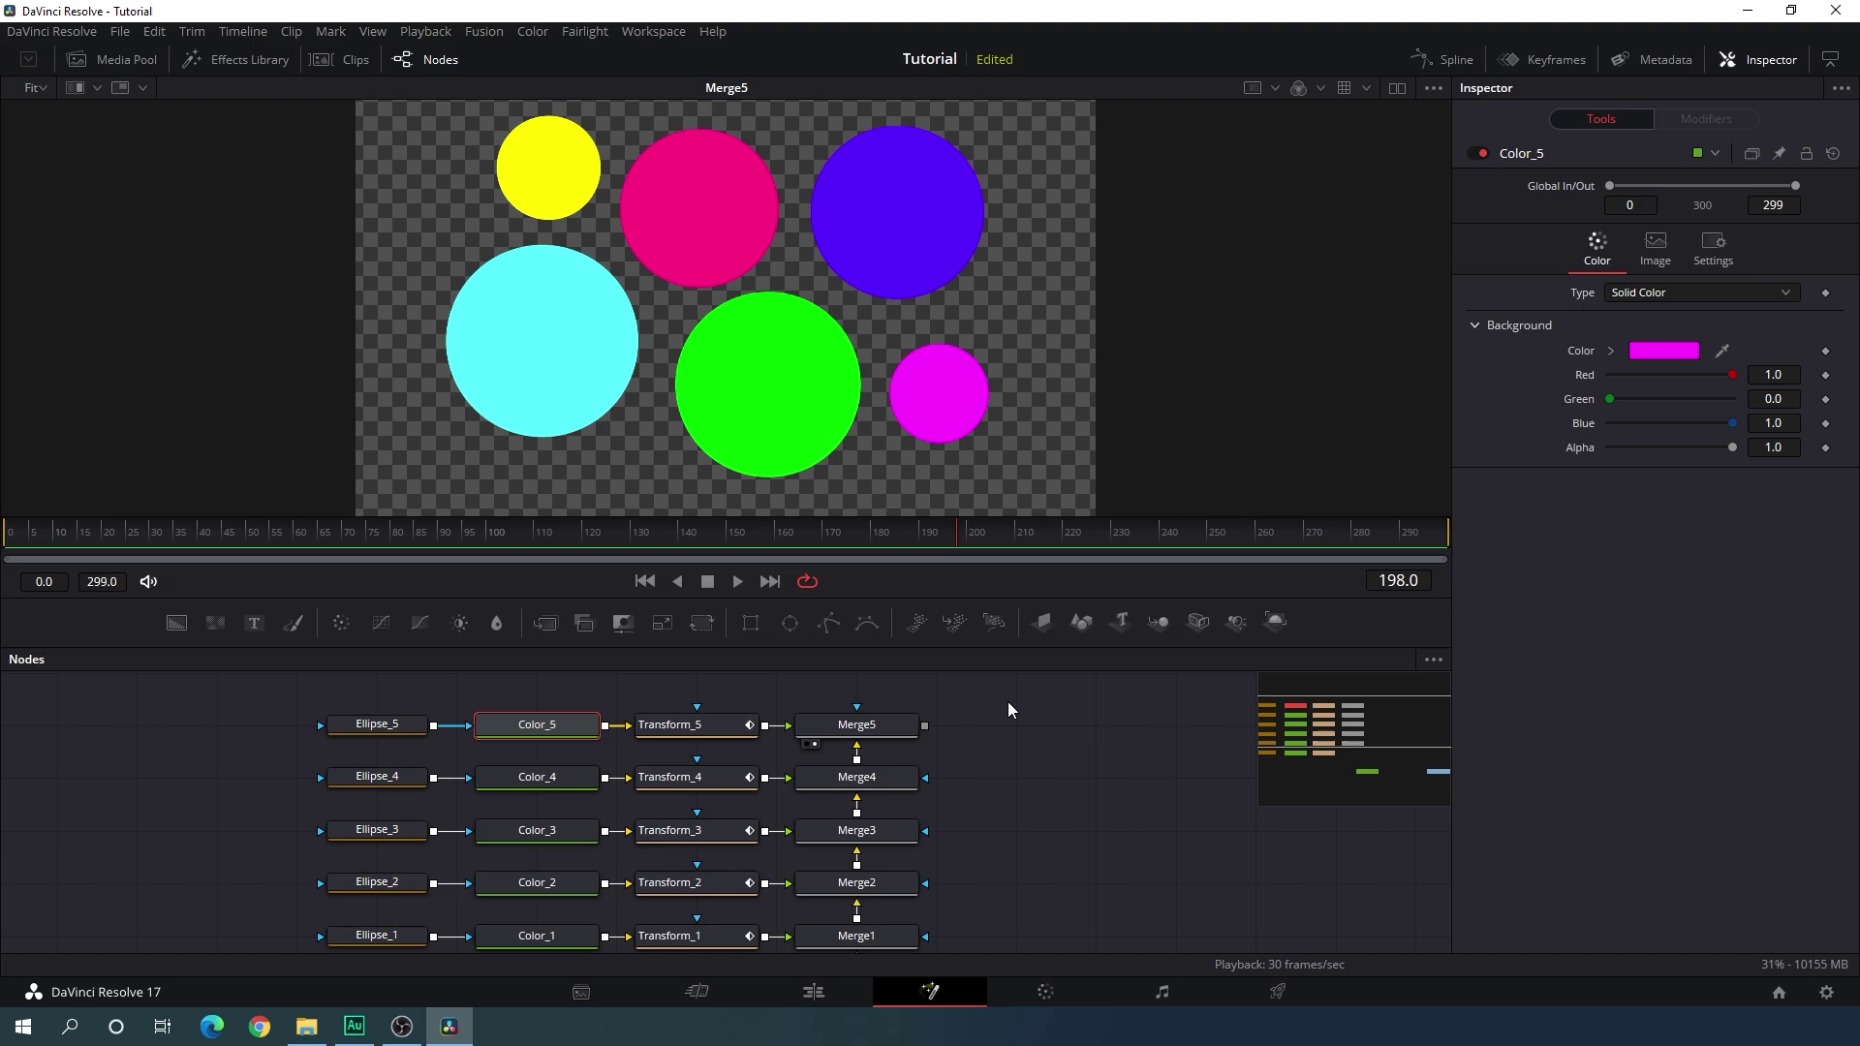
Add a Drop Shadow node after Merge5, show it in the viewer, and place it farther from Merge5.
drag(1027, 740, 848, 757)
click(682, 765)
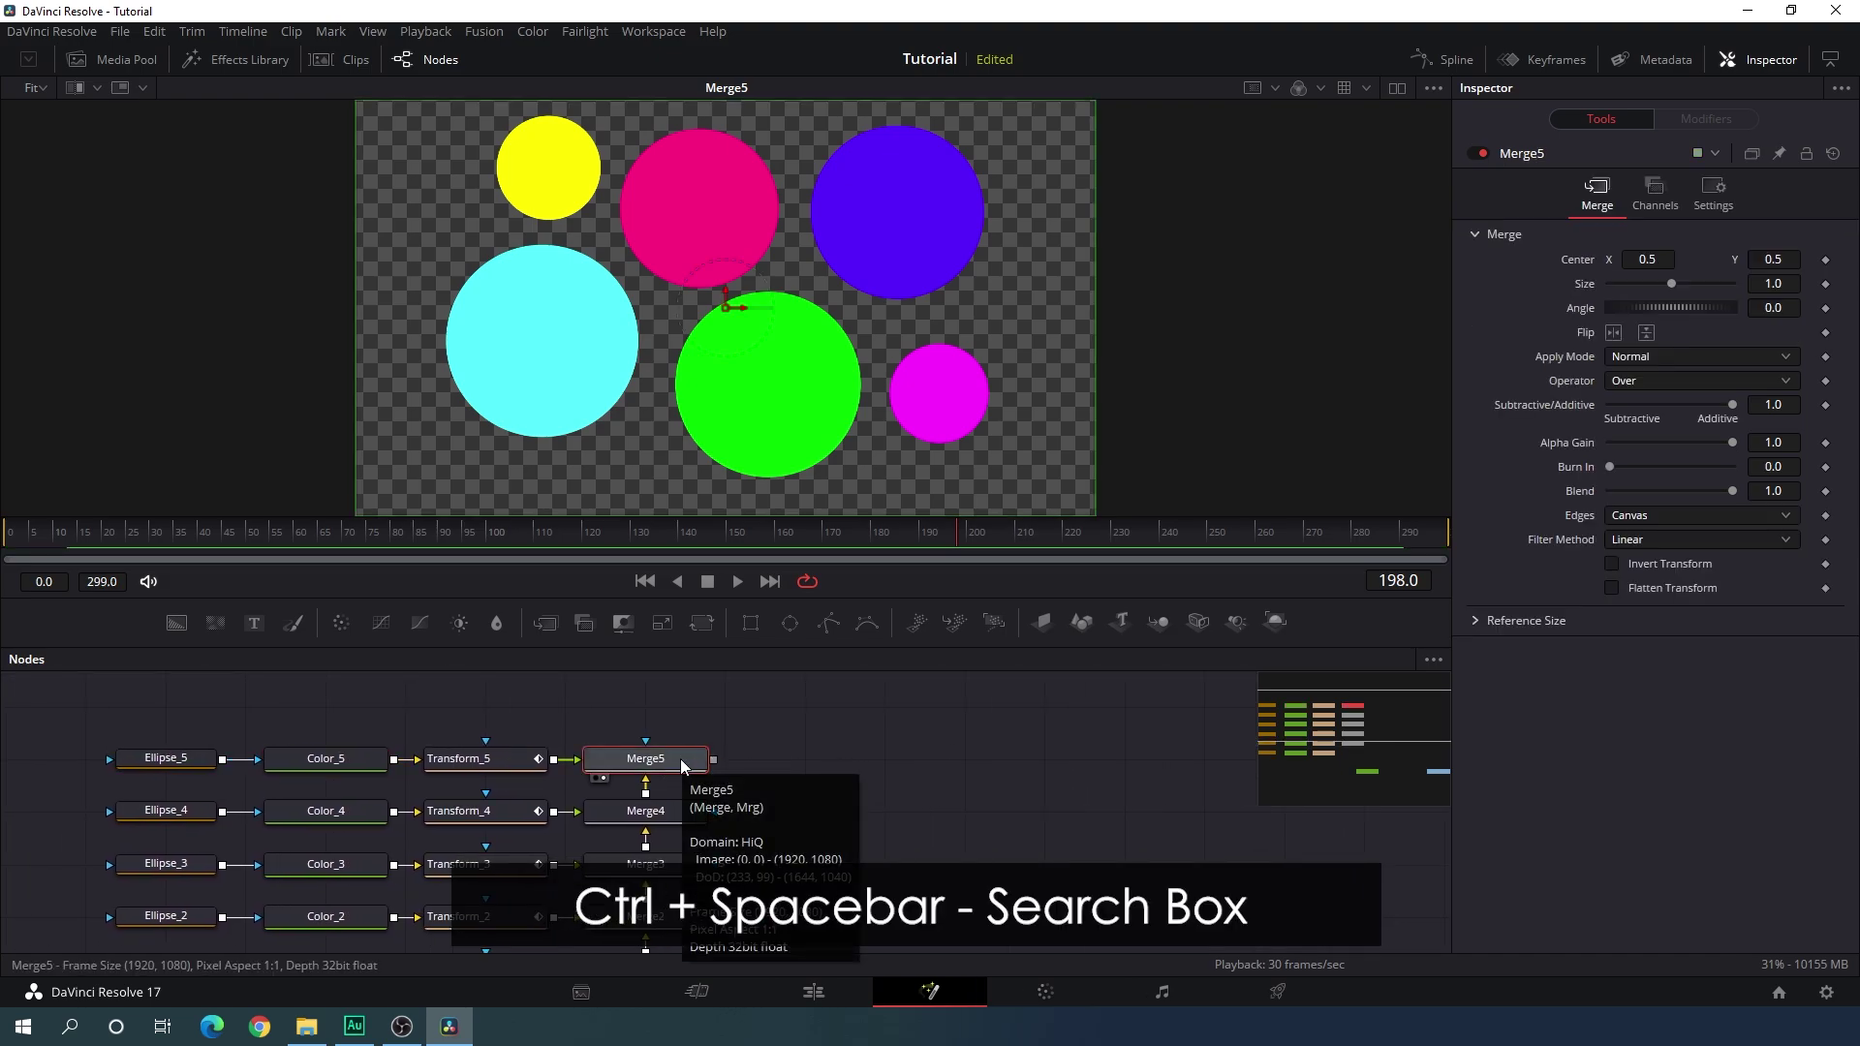
key(ctrl+space)
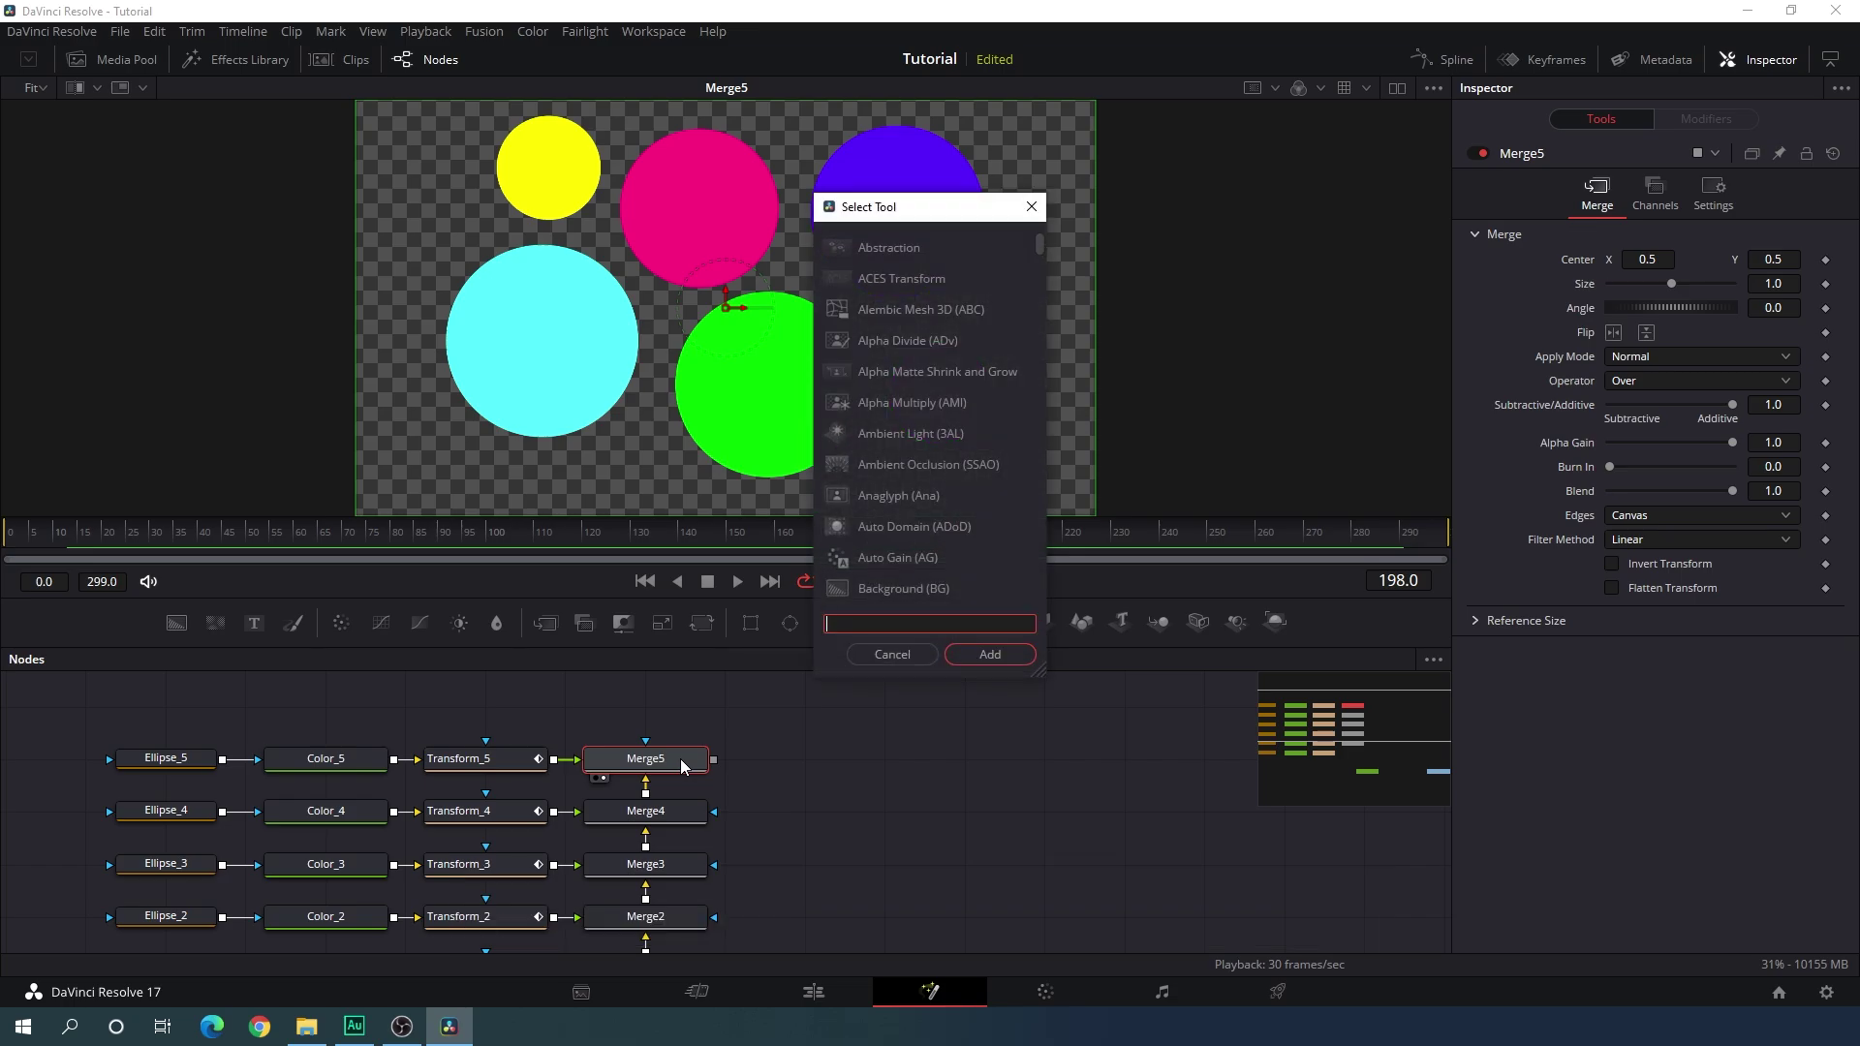
text(drop)
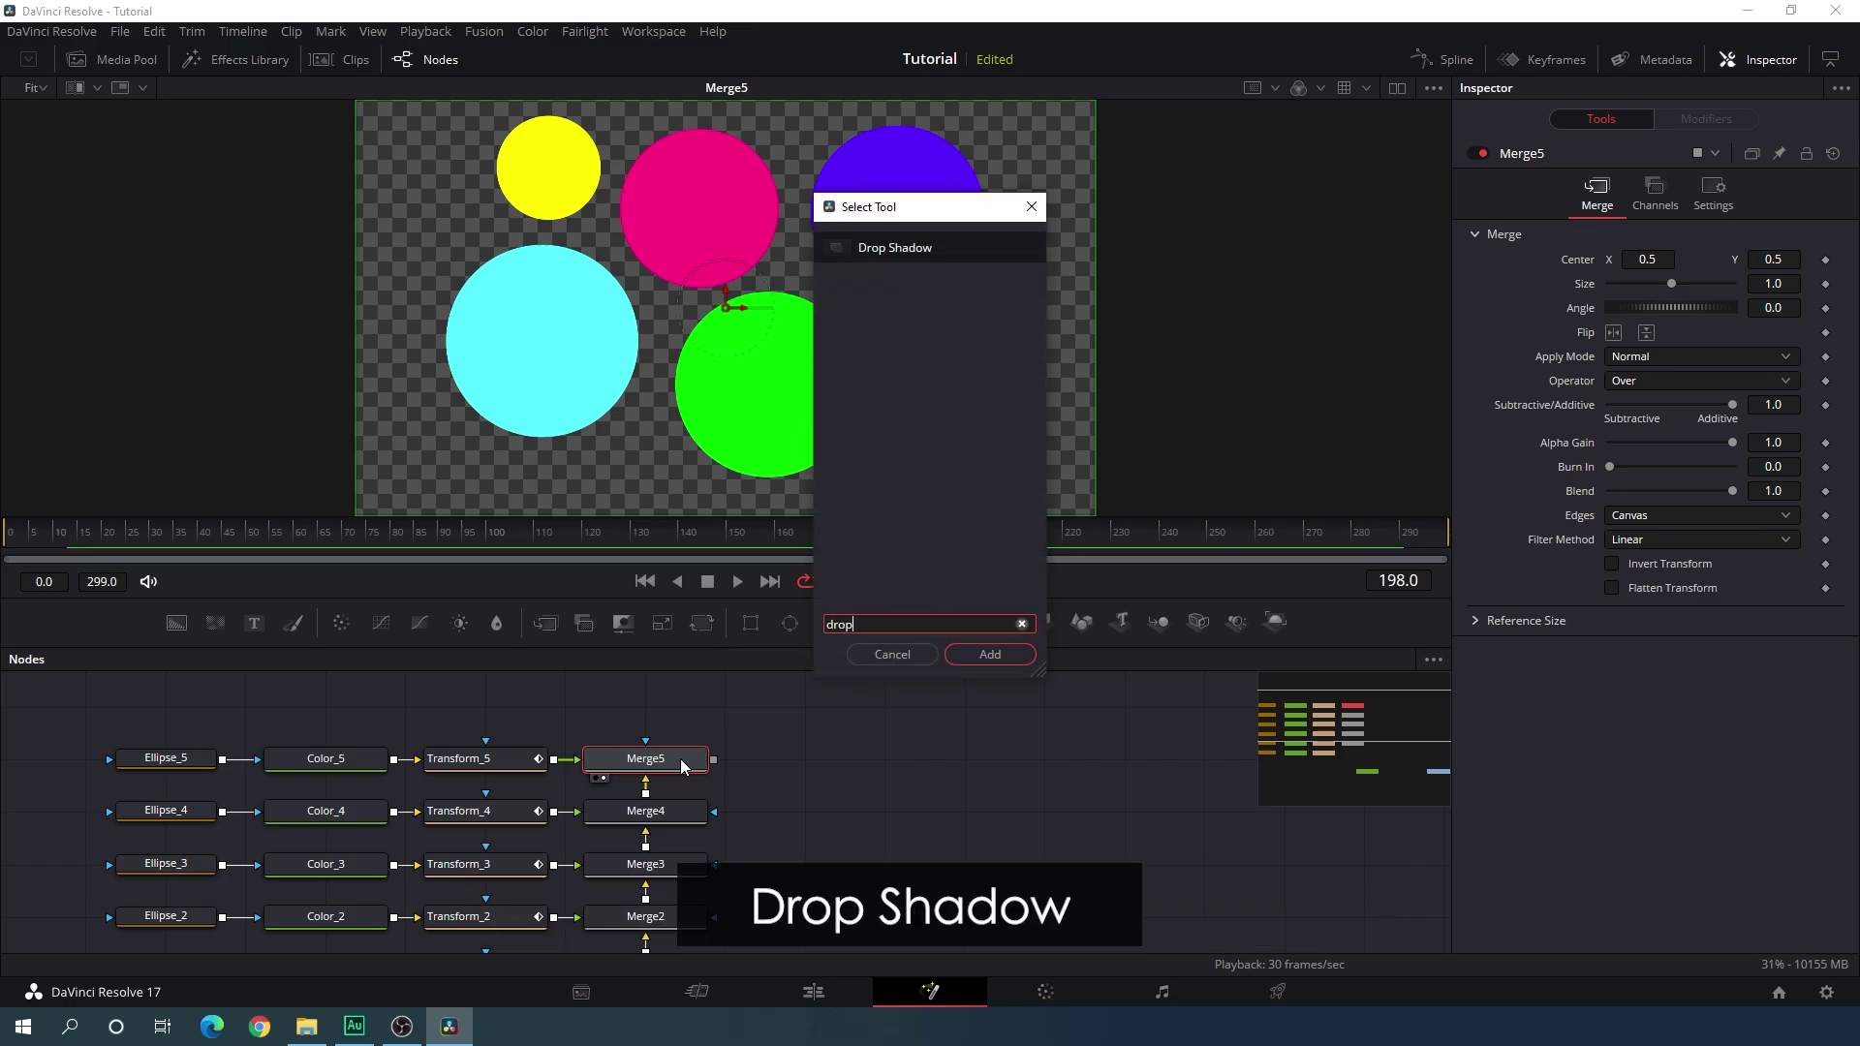
click(998, 656)
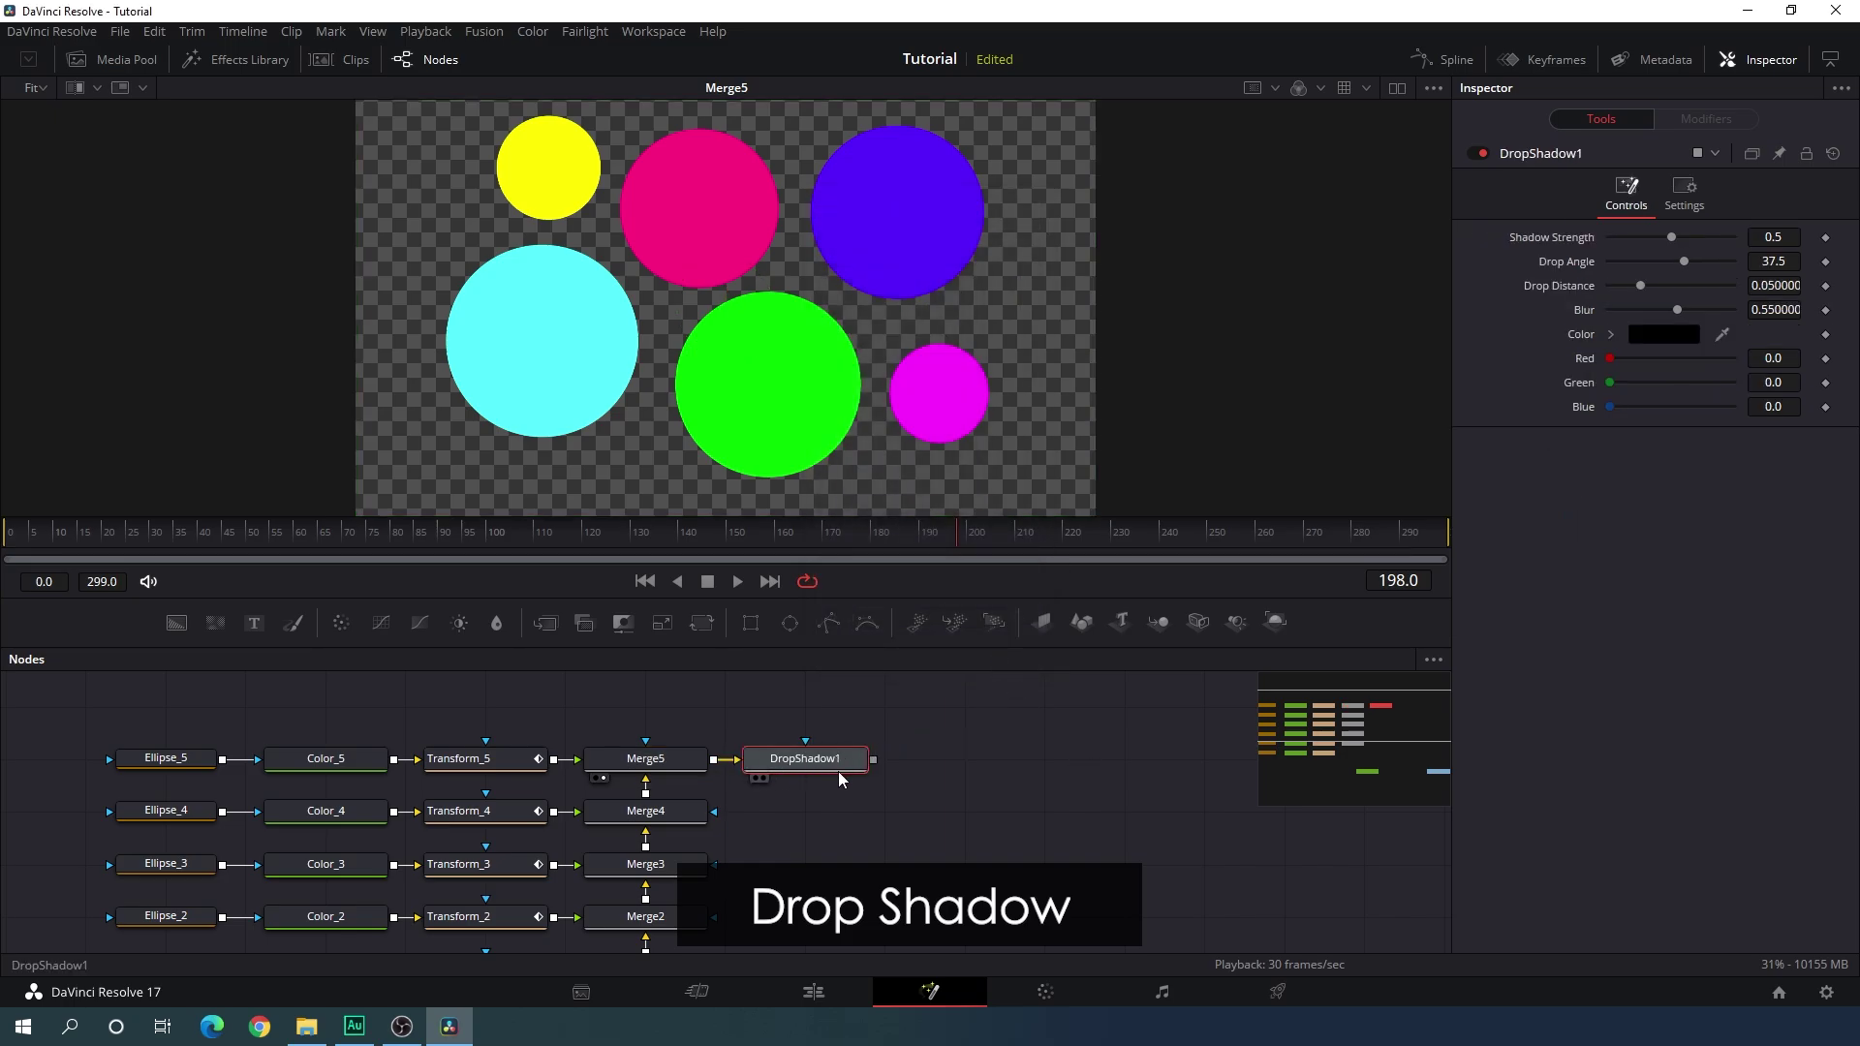
key(1)
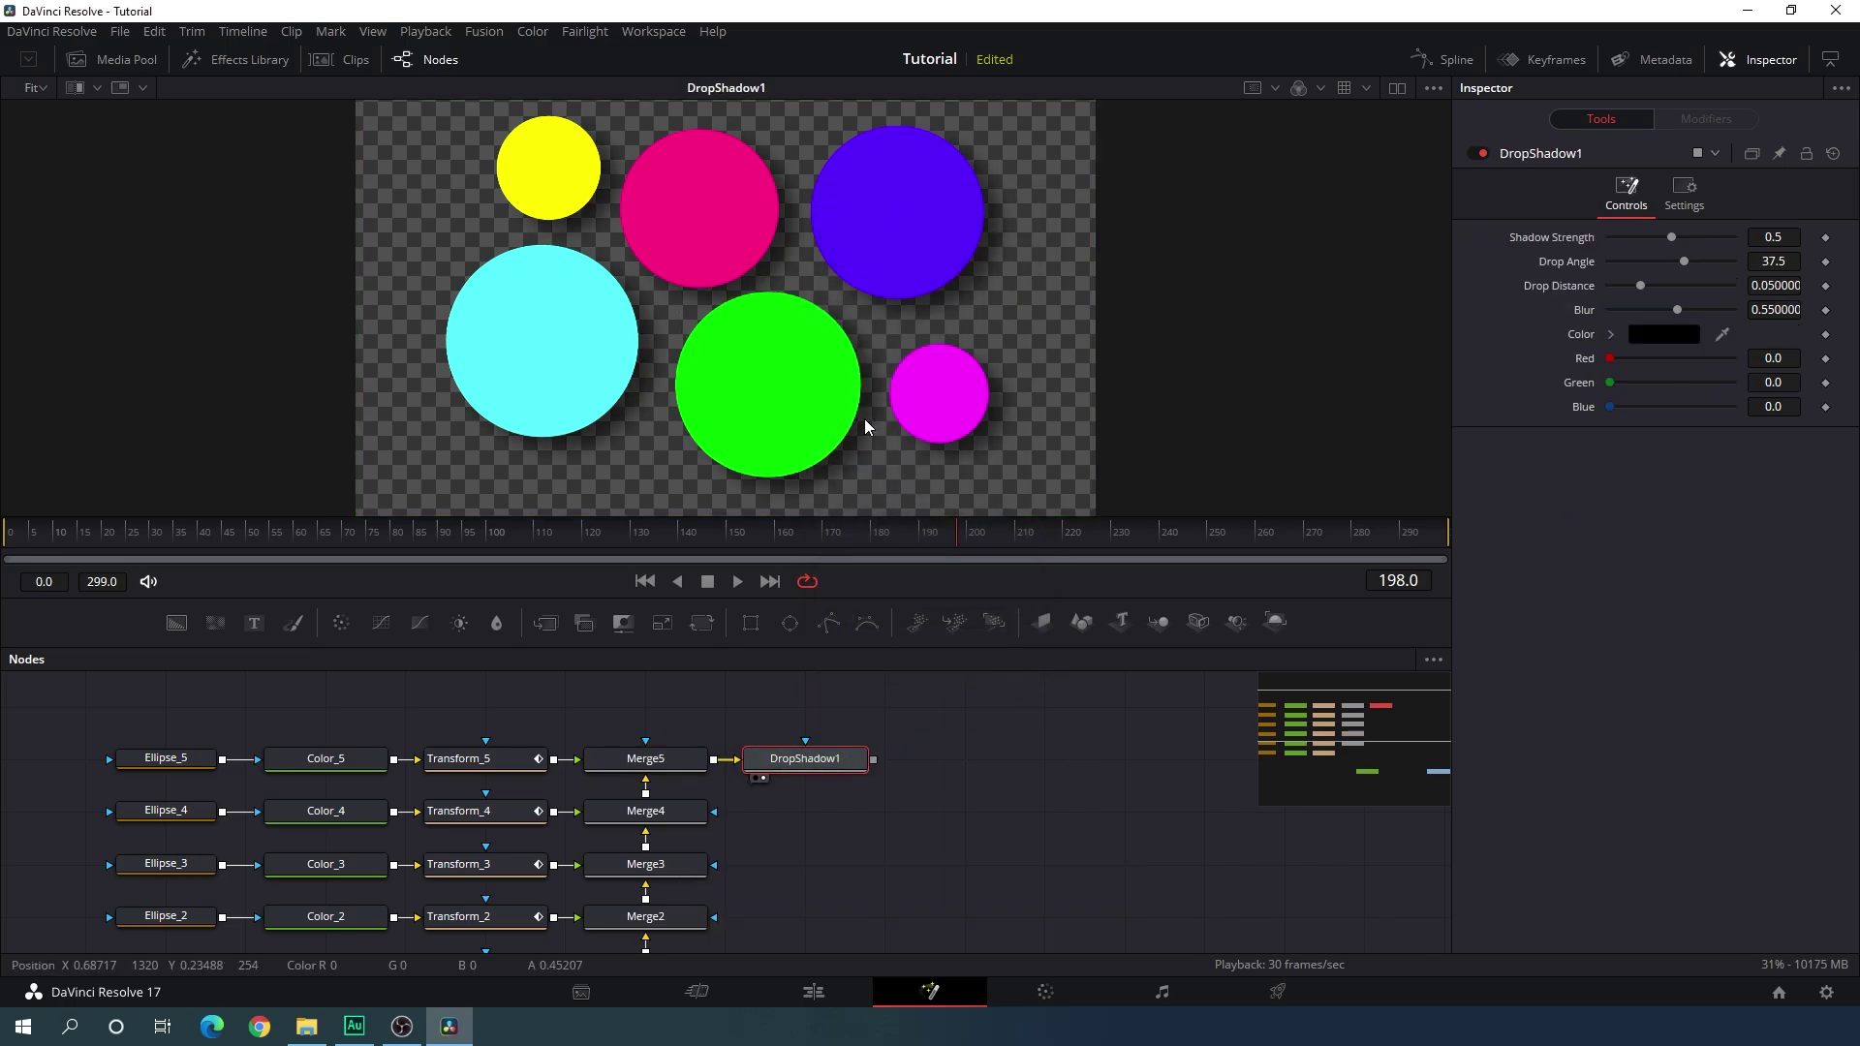
drag(837, 760, 916, 761)
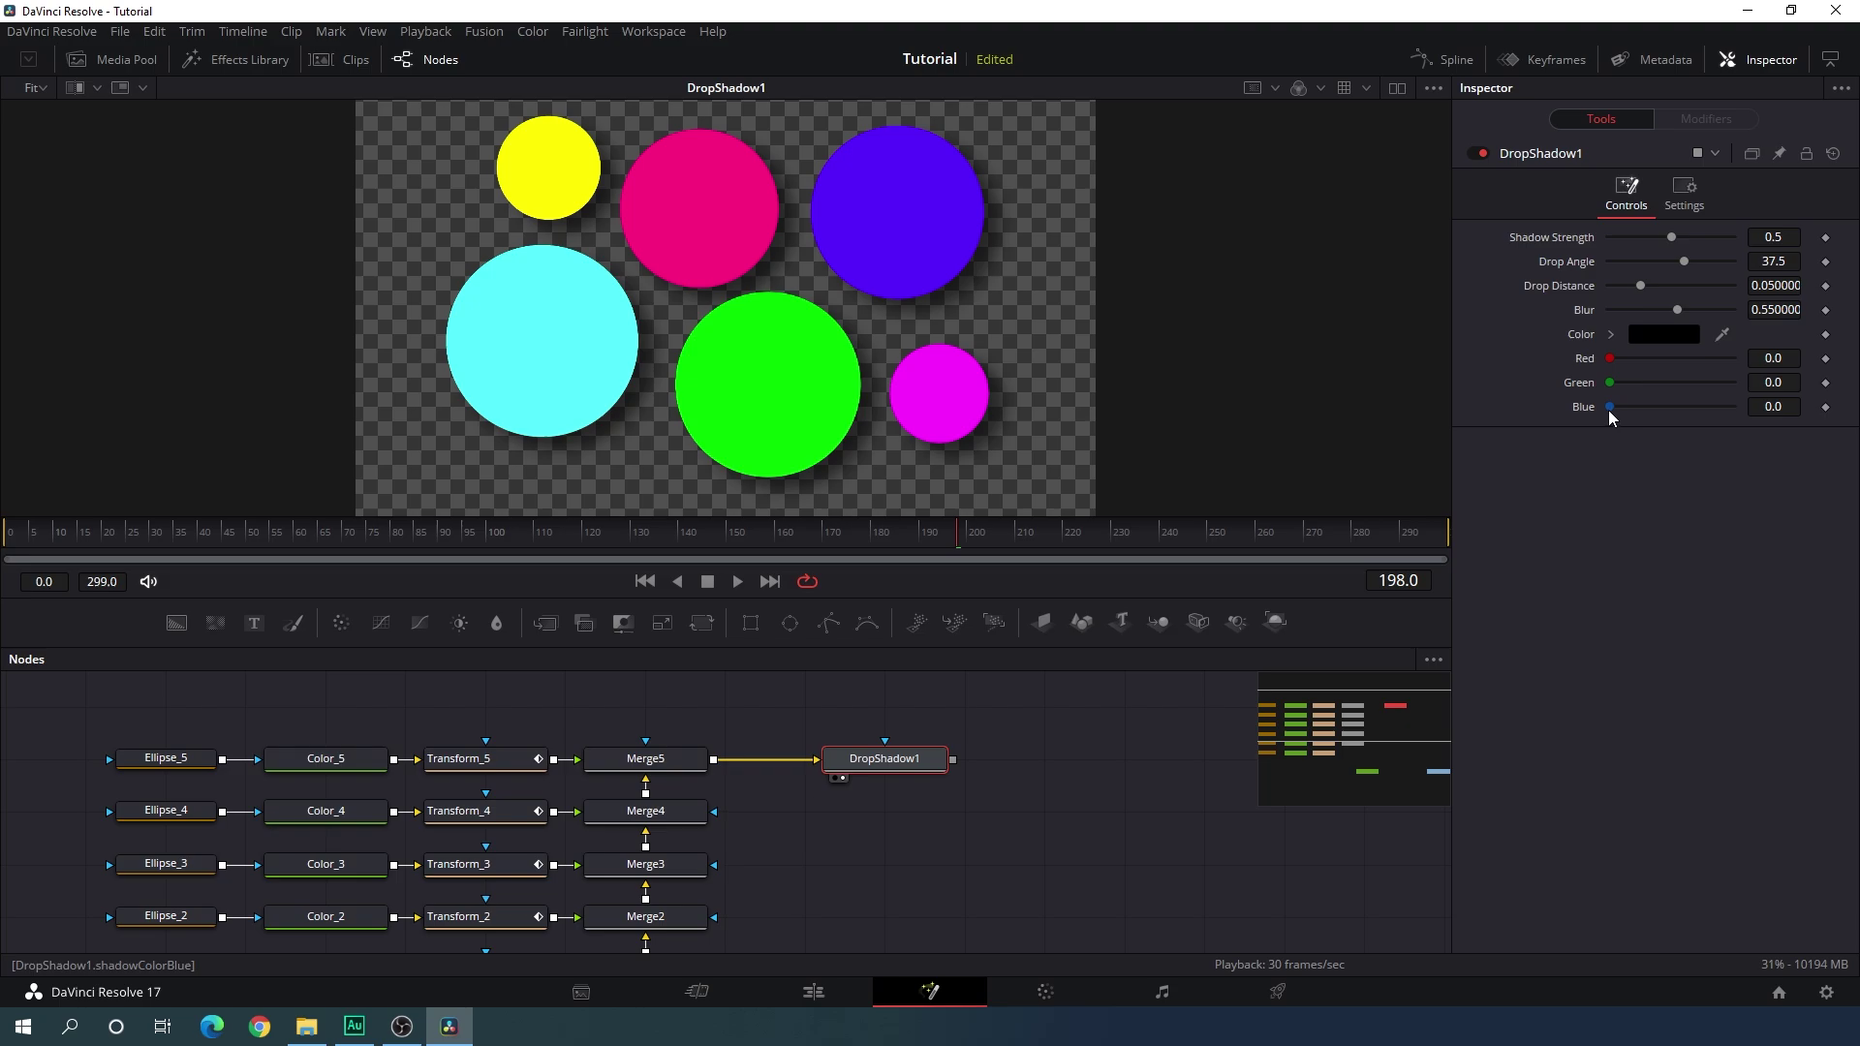
Tint the drop shadow dark blue by setting its Blue value to 0.5.
drag(1609, 409, 1664, 410)
click(1773, 407)
text(0)
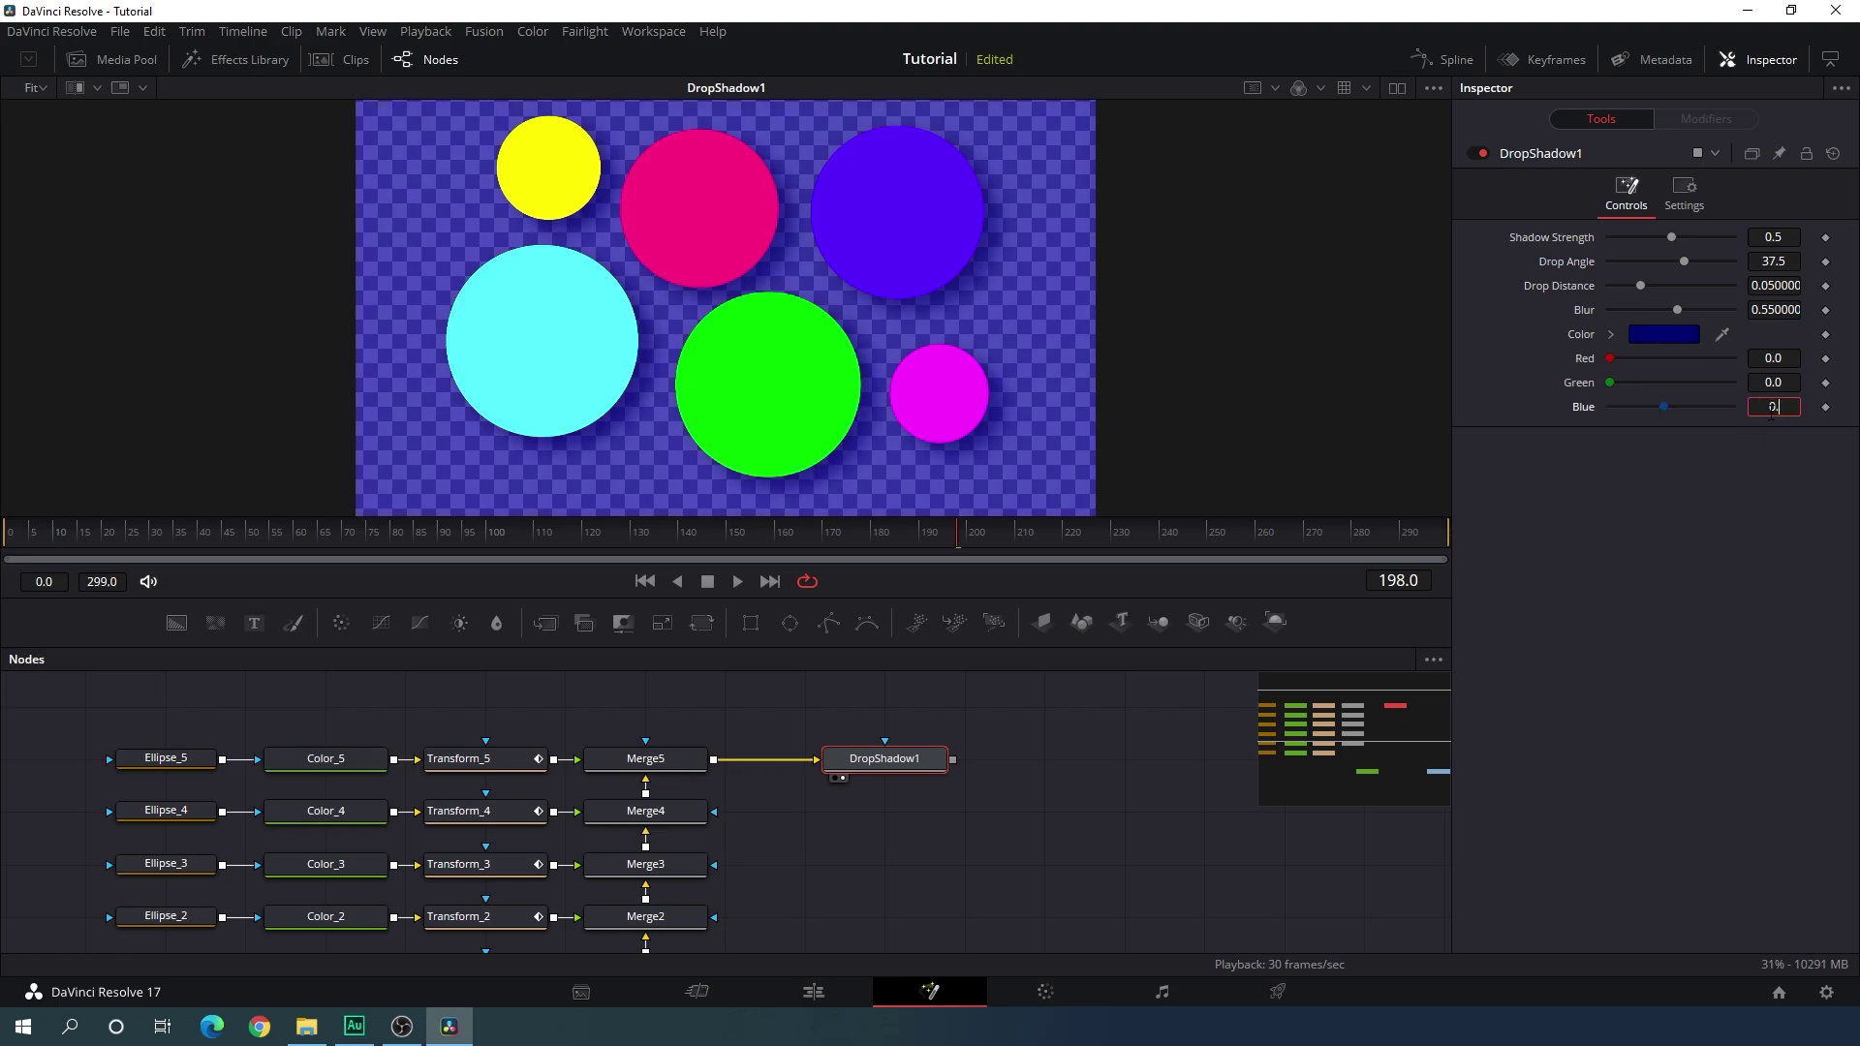
key(Return)
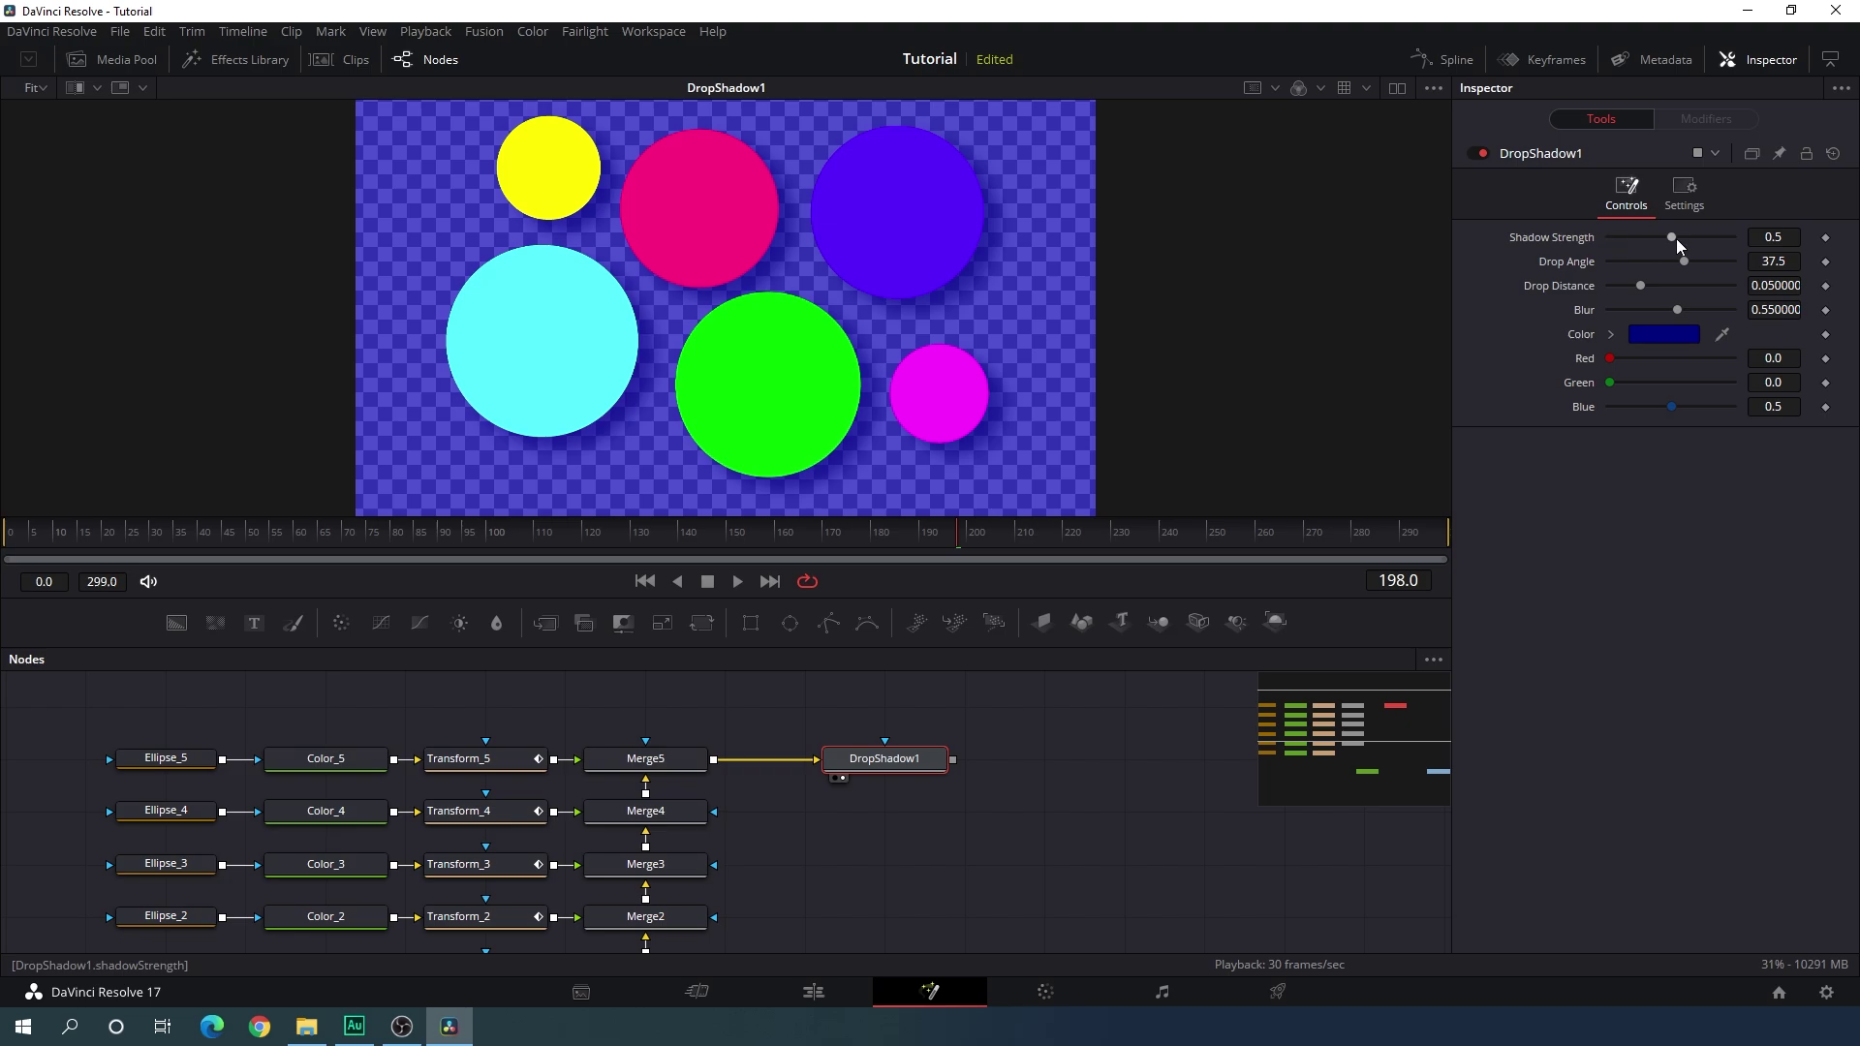
Soften the drop shadow by setting Shadow Strength to 0.25 and Blur to 1.0.
drag(1672, 237, 1637, 236)
click(1773, 238)
text(0)
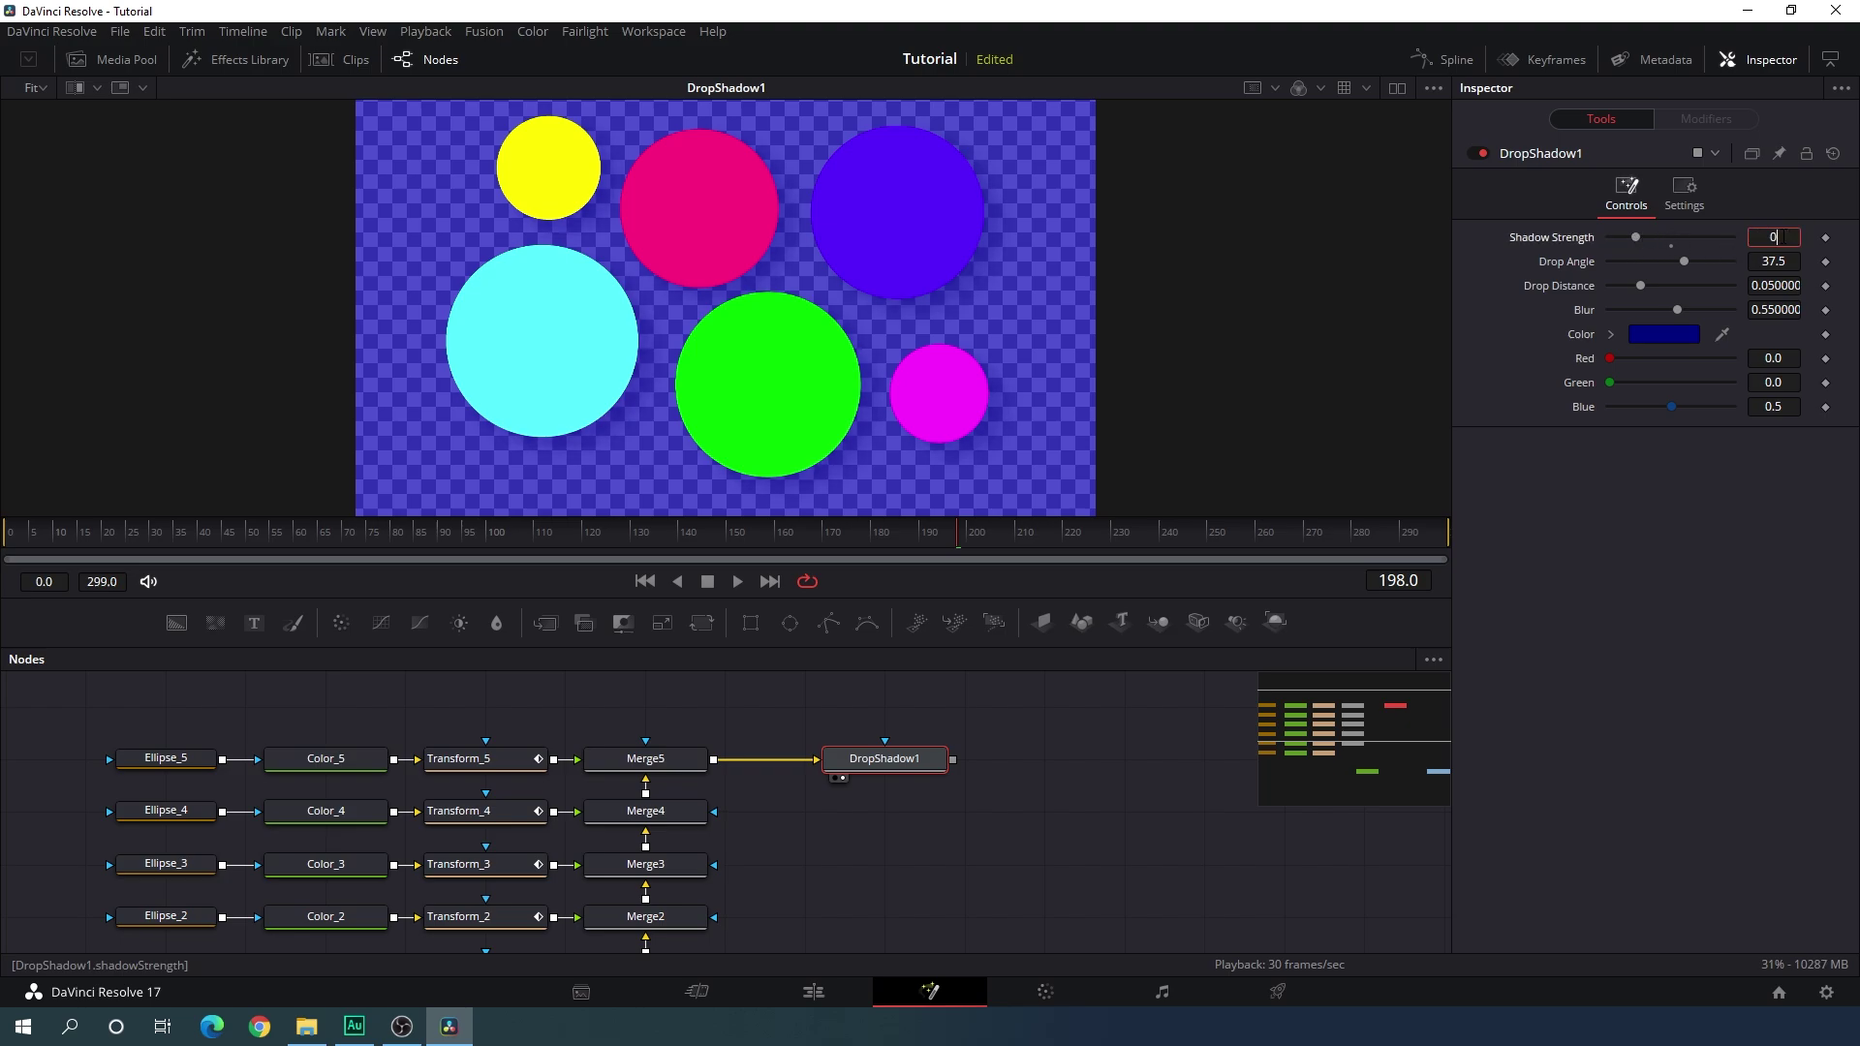
text(.25)
key(Tab)
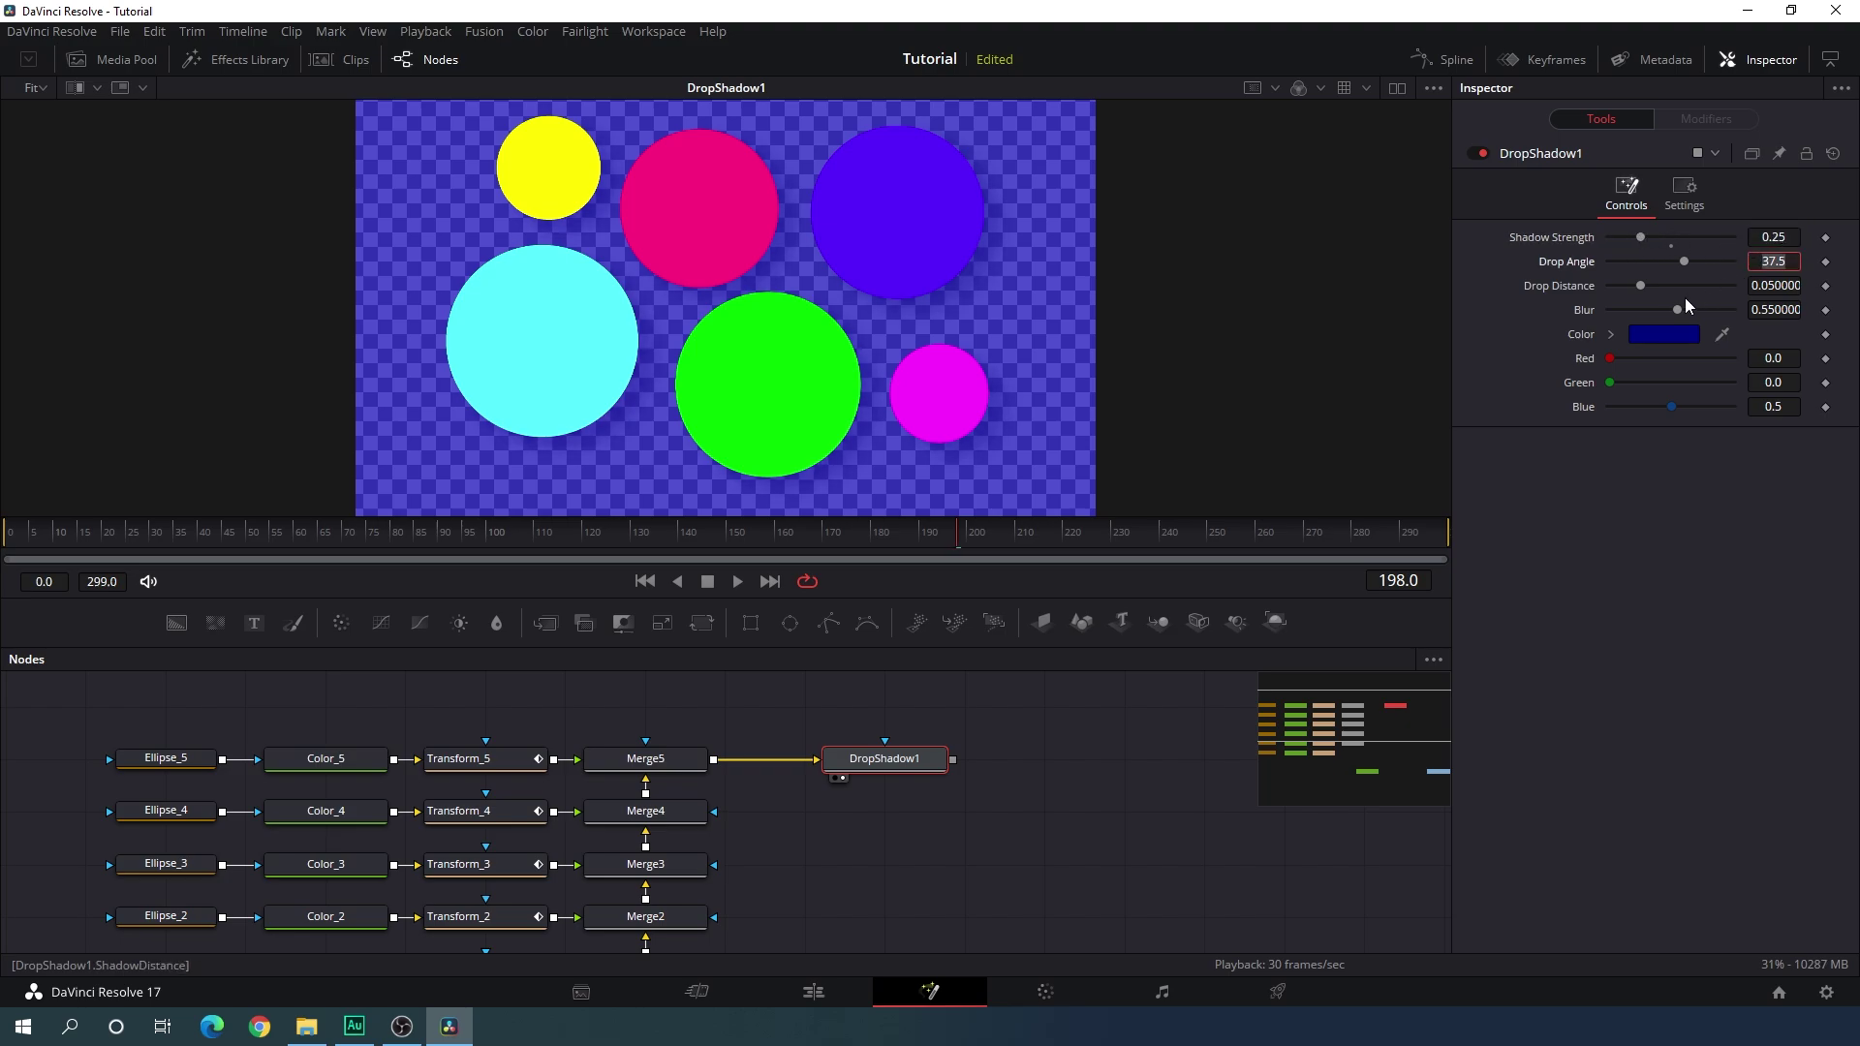
drag(1678, 306, 1739, 315)
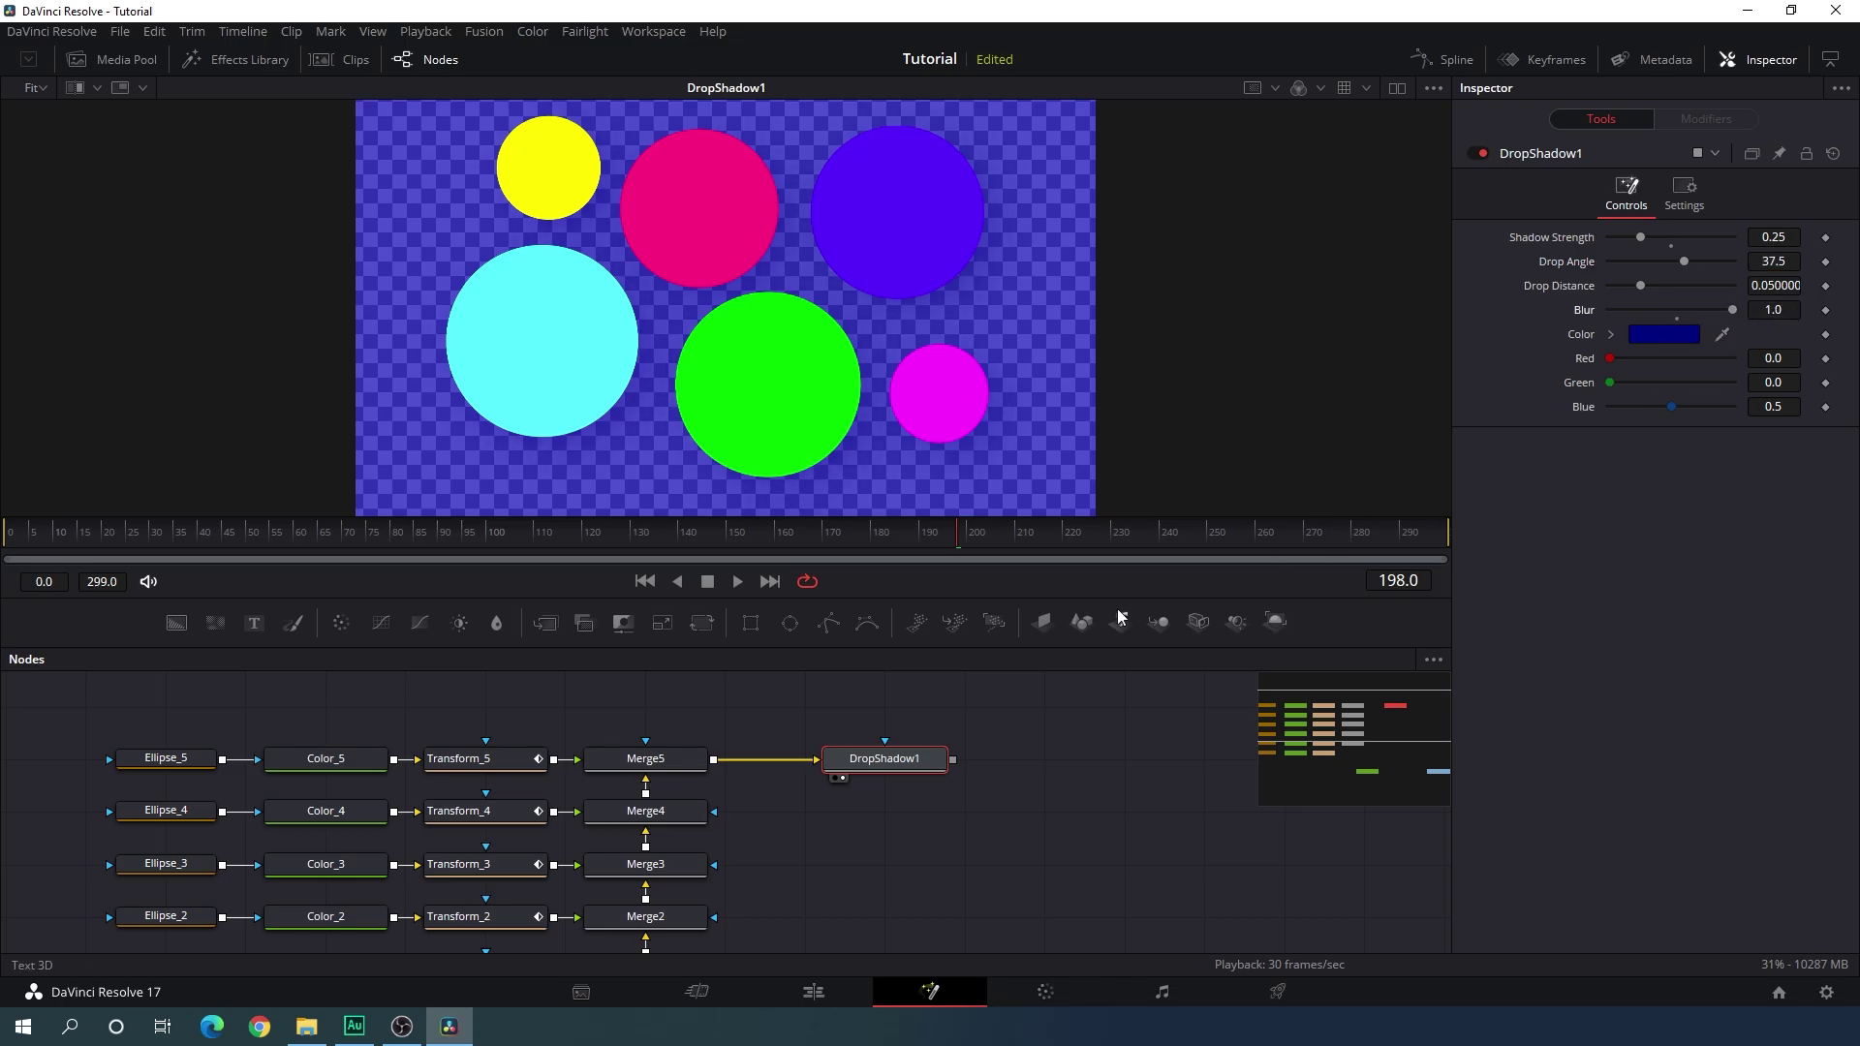
Move DropShadow1 directly above Merge5 in the node graph and append a Transform node to it.
click(1033, 781)
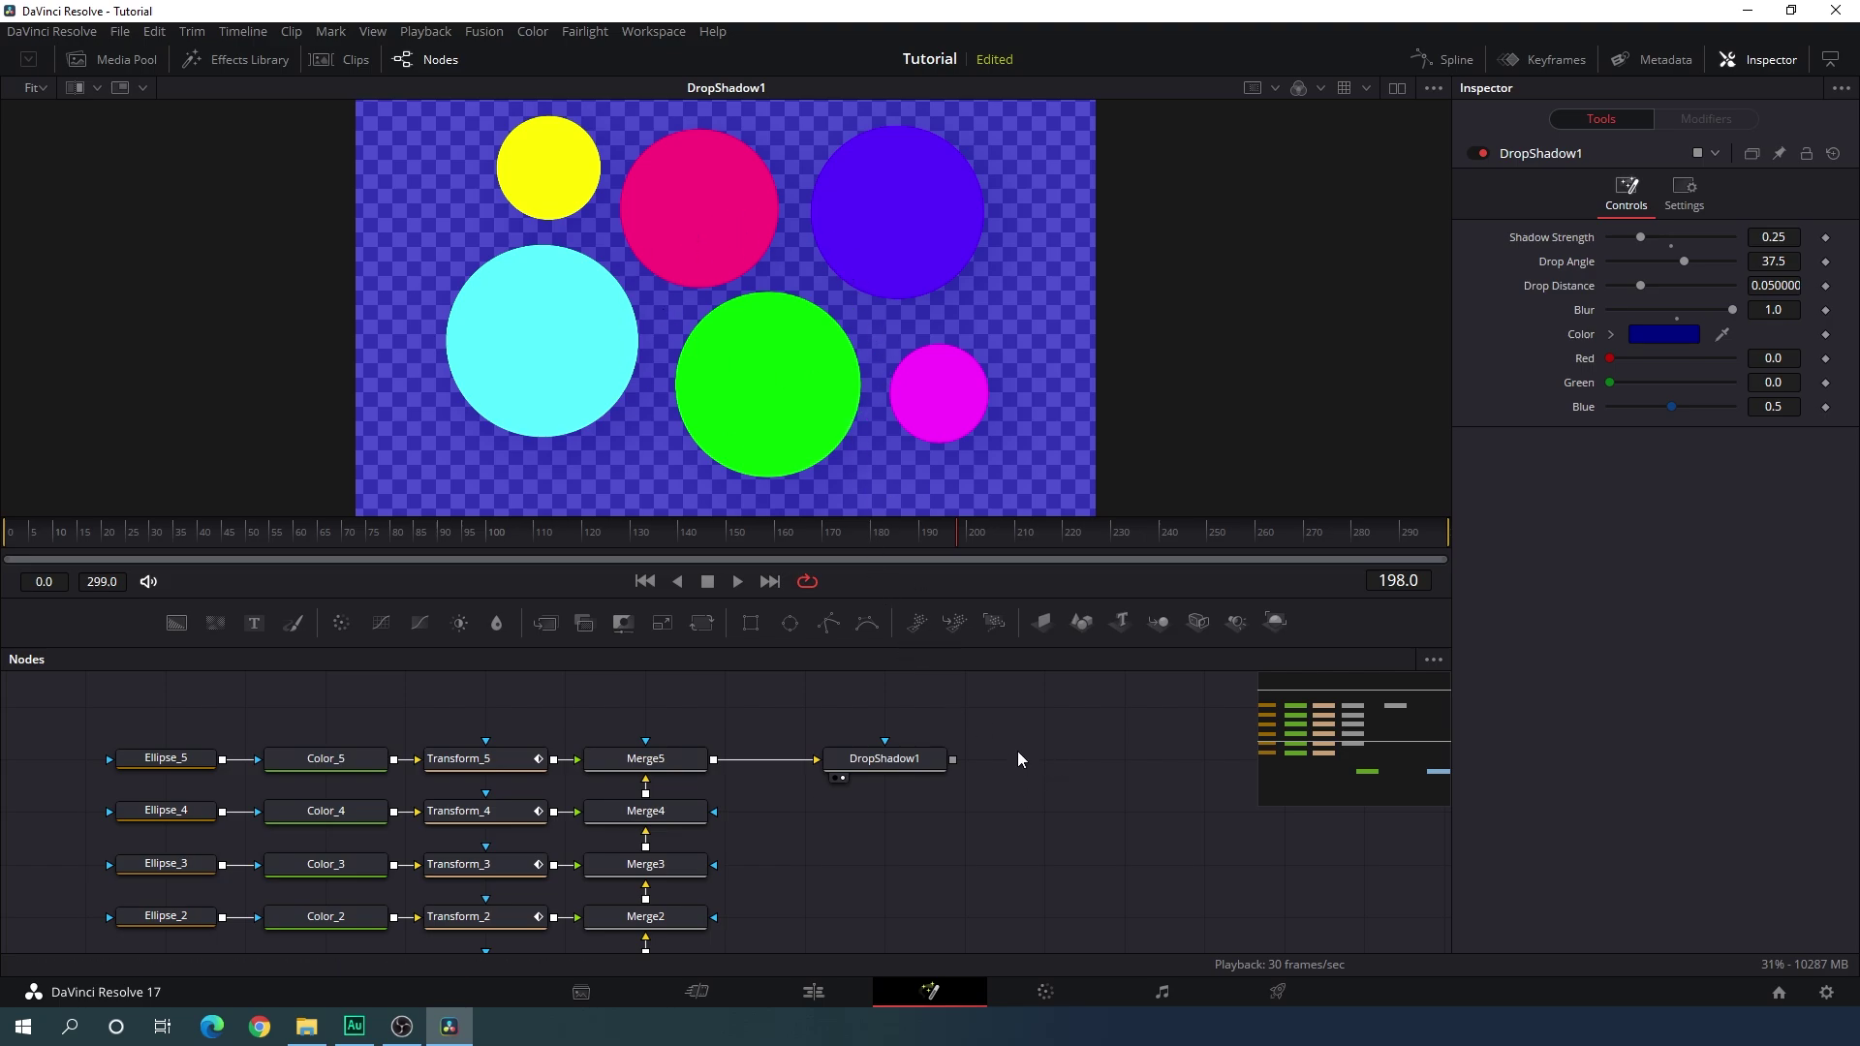
click(812, 806)
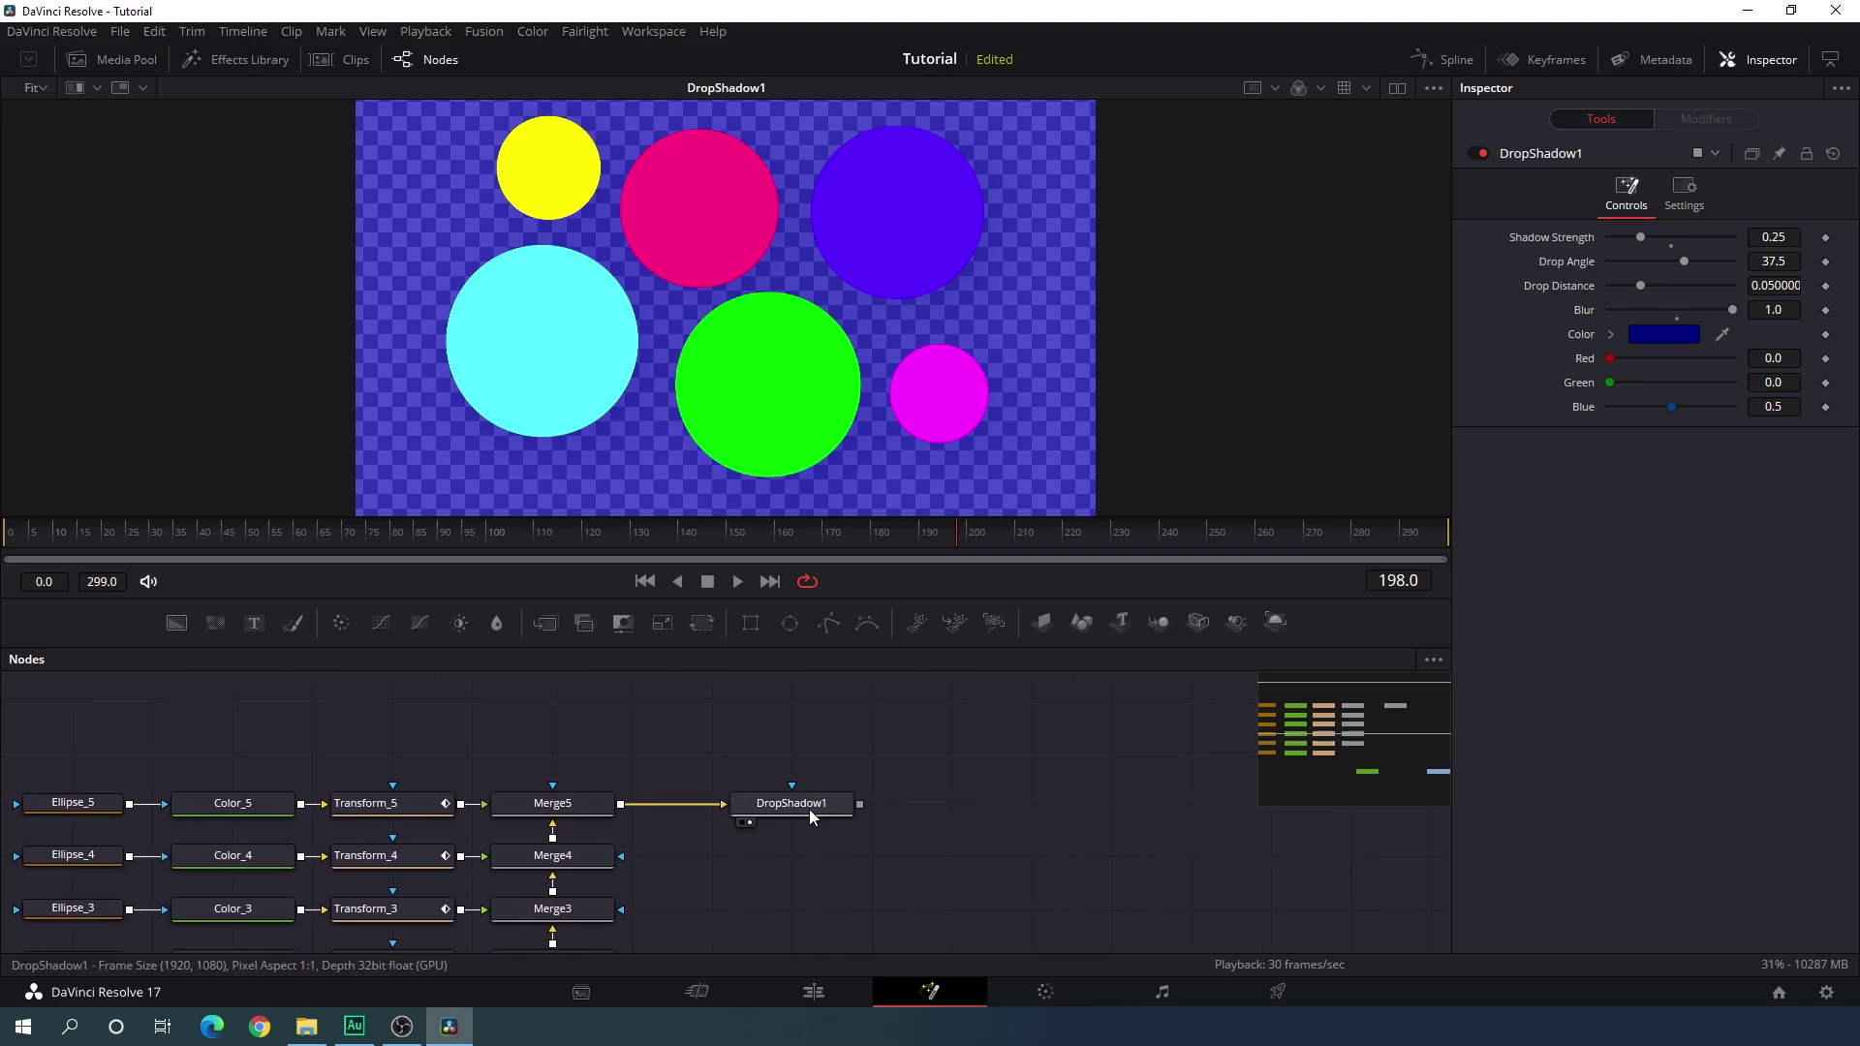
drag(817, 805, 578, 699)
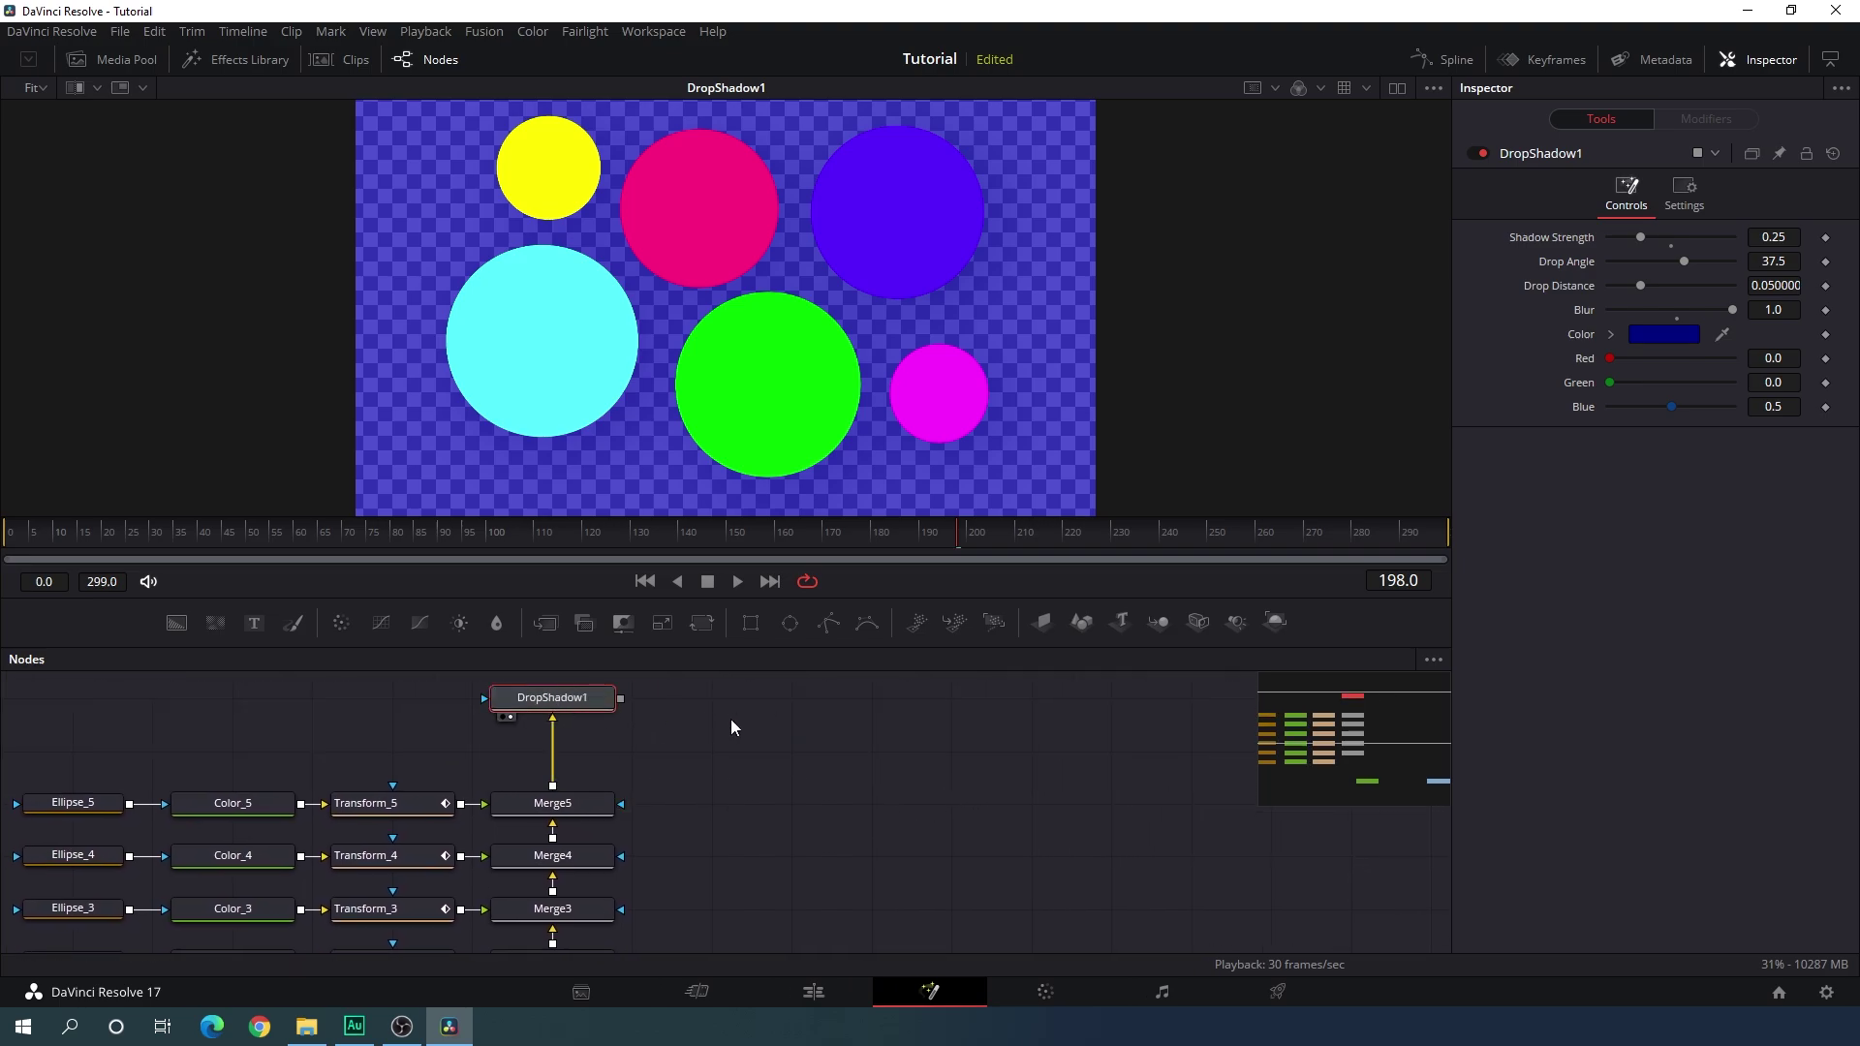
click(703, 623)
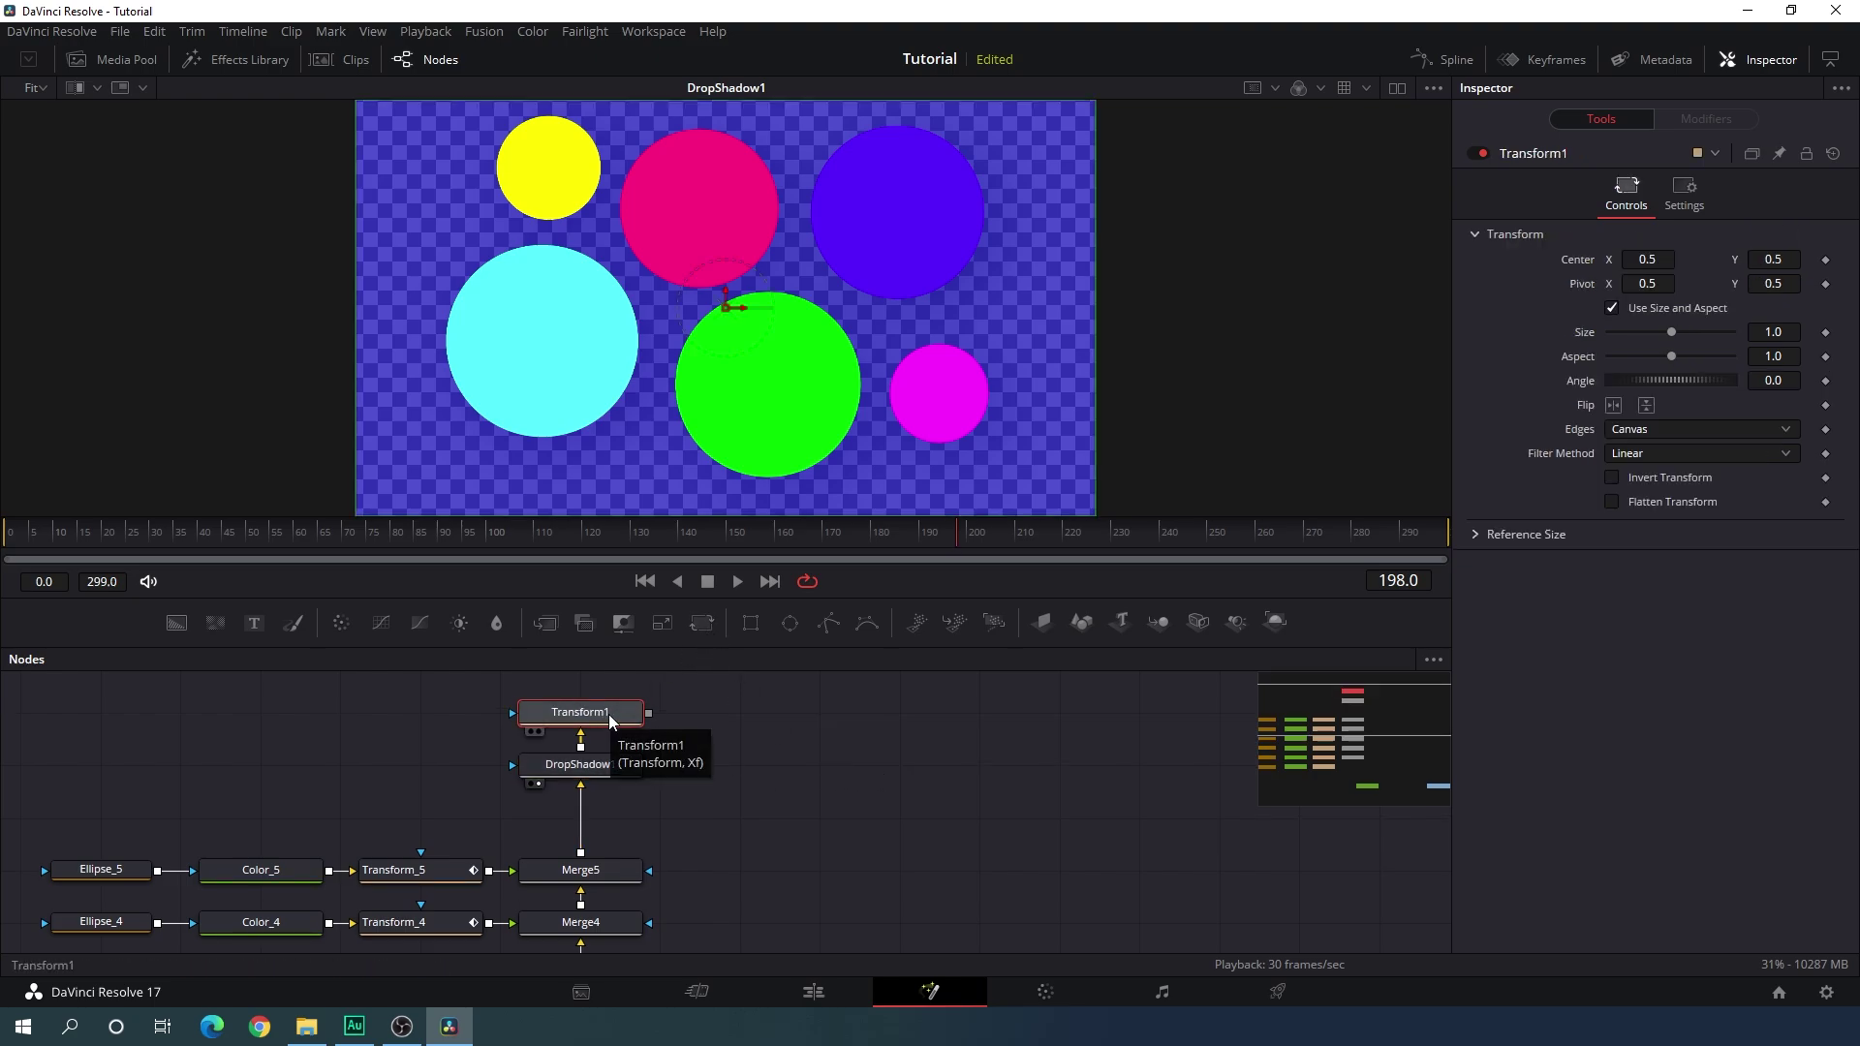
Rename the Transform1 node to Size and show it in the viewer.
key(F2)
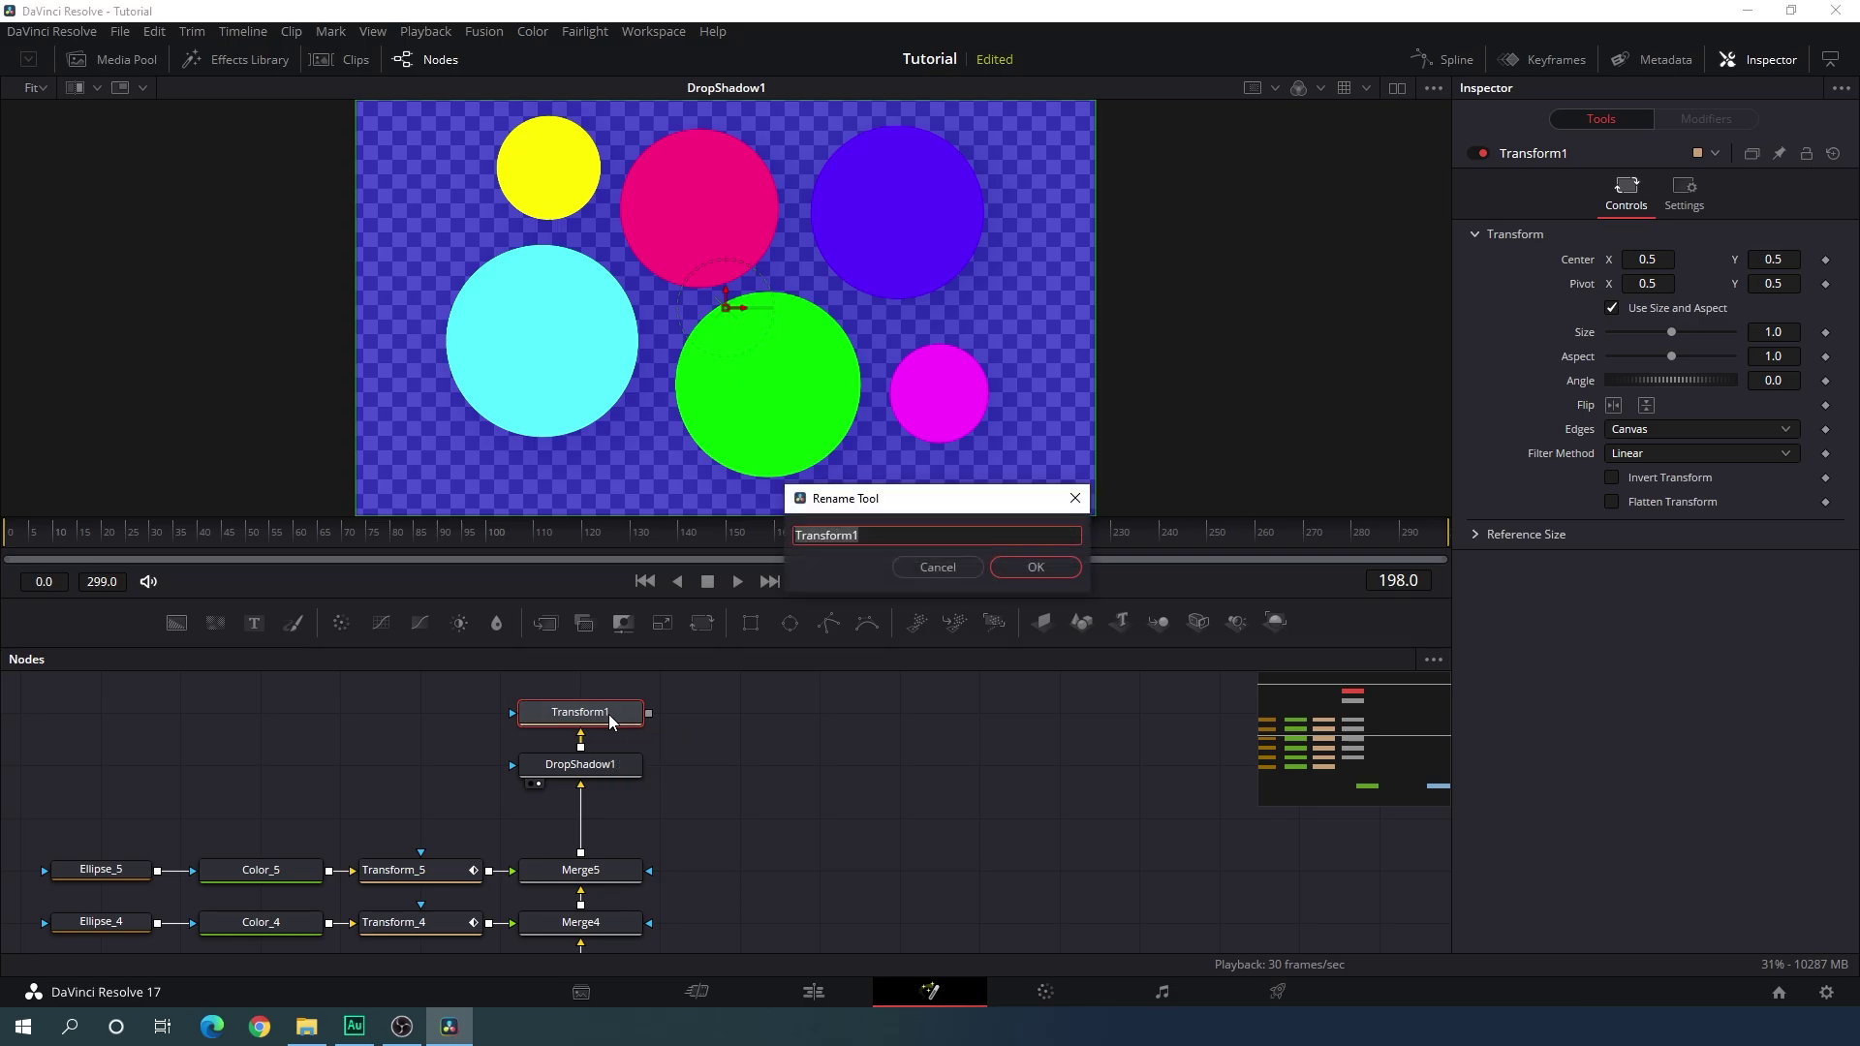
key(BackSpace)
key(Return)
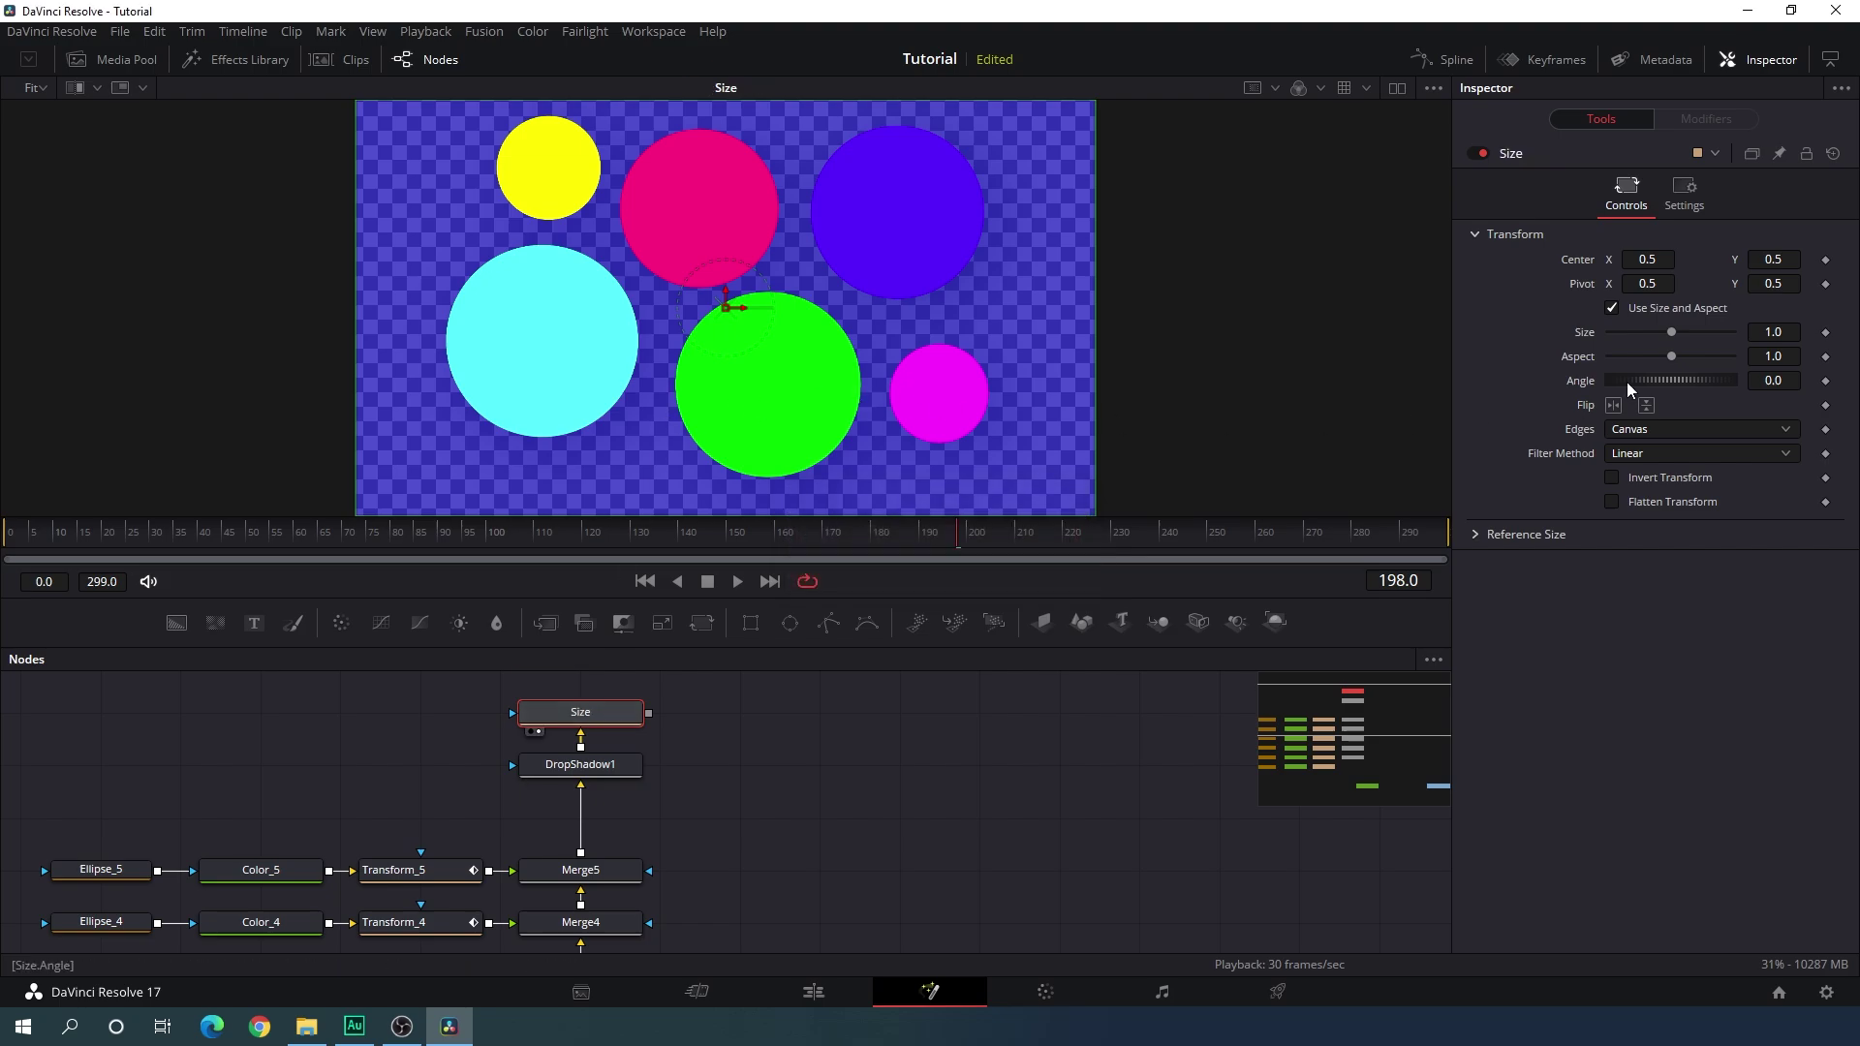
Enlarge all the circles together by setting the Size node's Size value to 1.25.
drag(1672, 335, 1681, 335)
text(1)
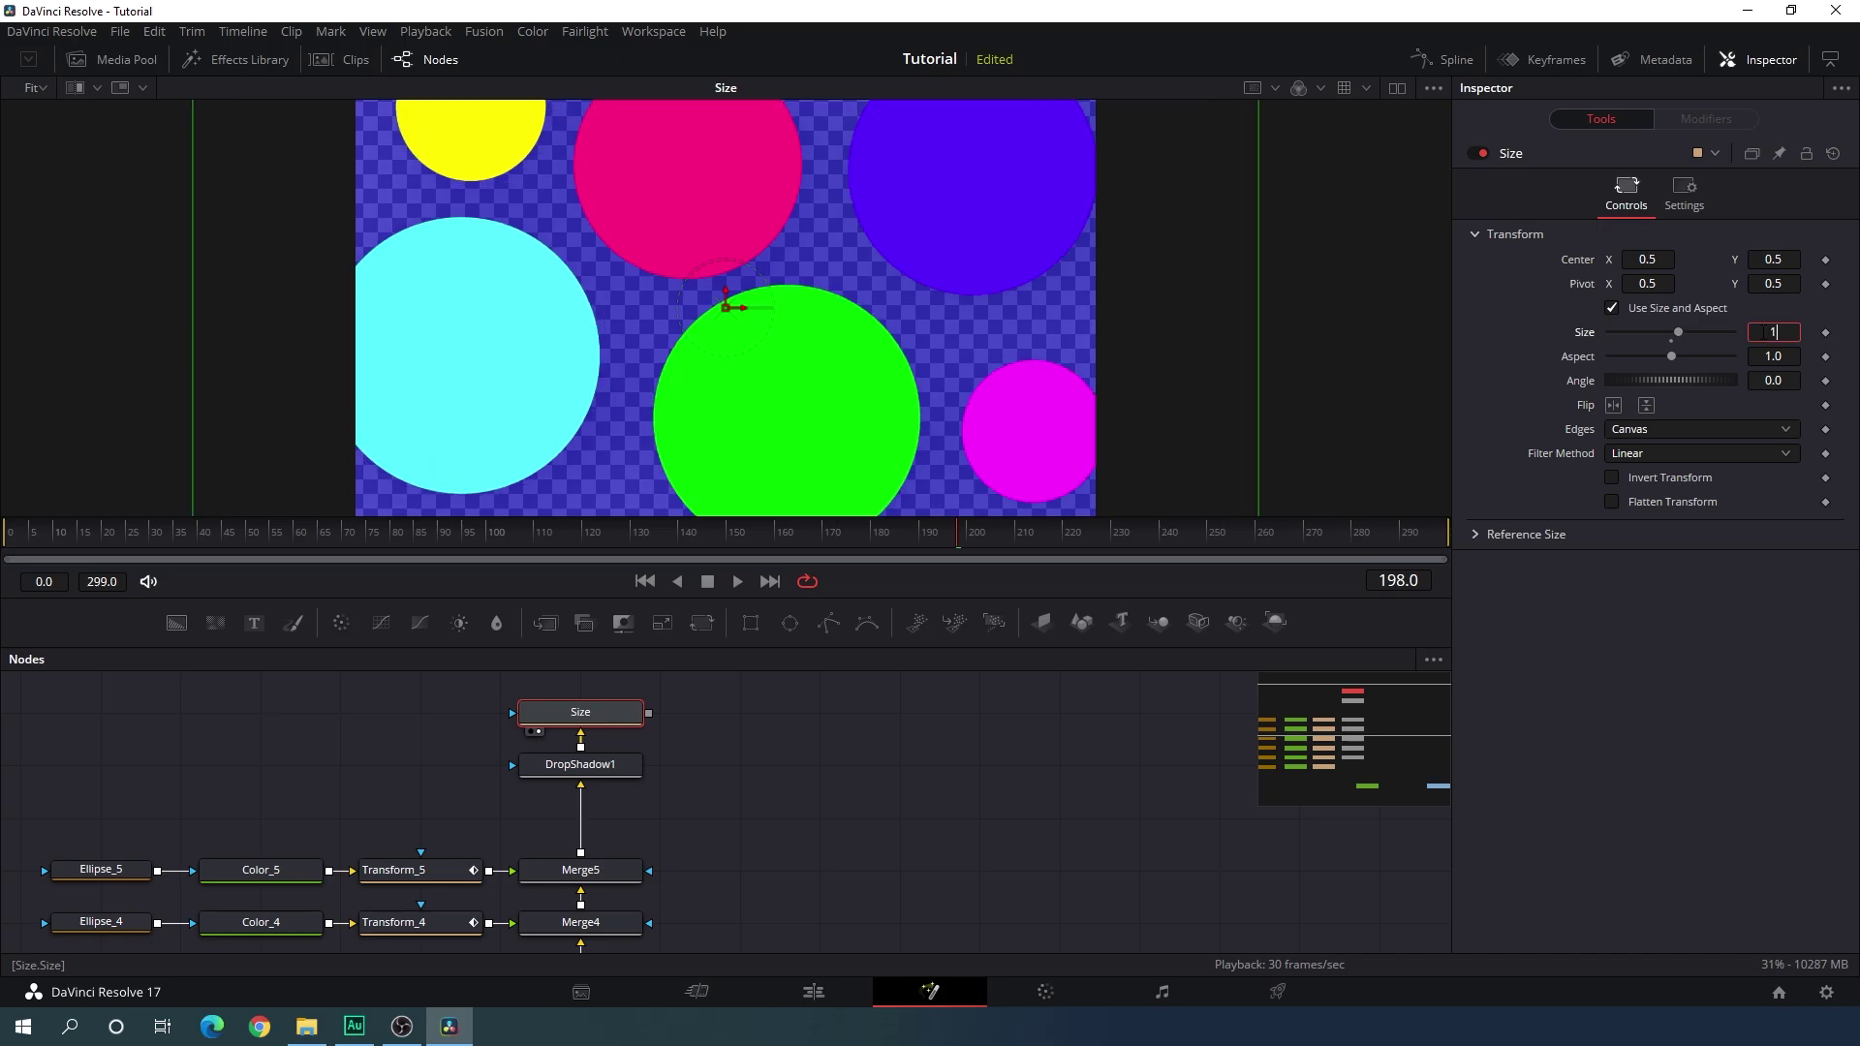
text(.25)
key(Tab)
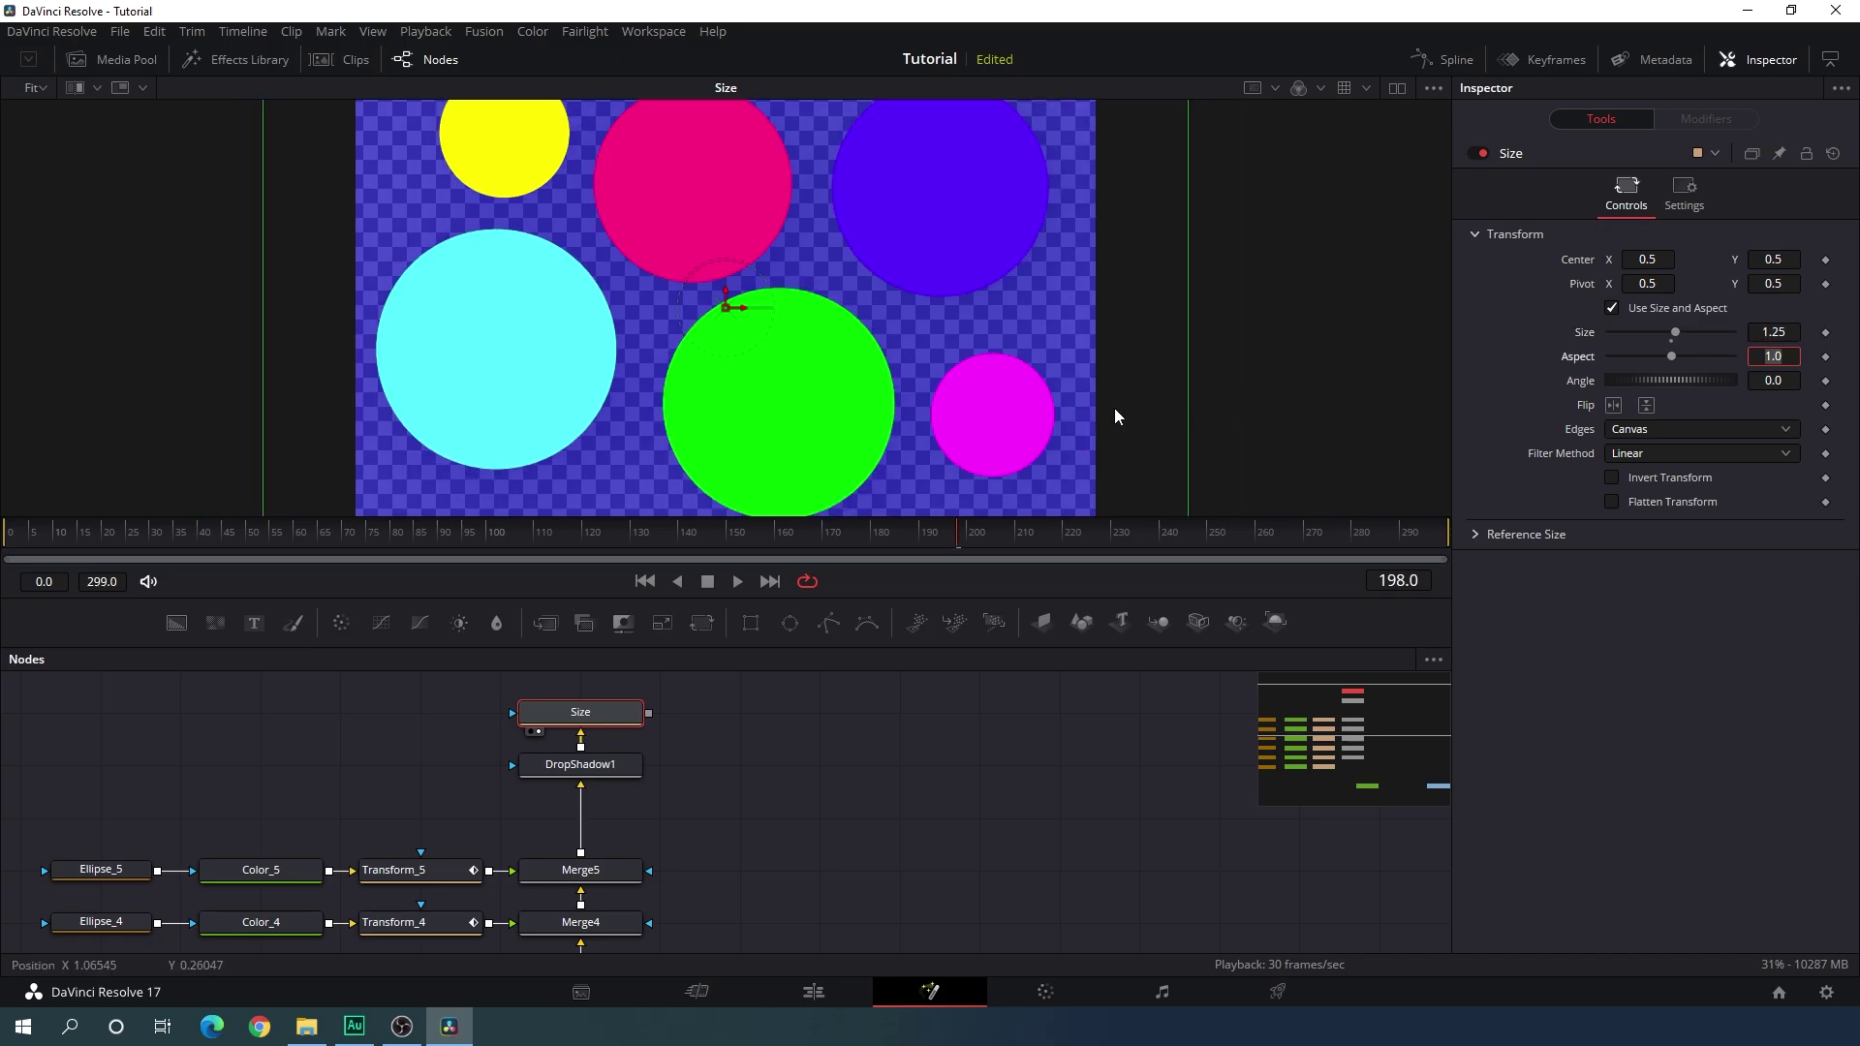
Shift the enlarged circles slightly up and right to a center of about X 0.514, Y 0.533, and check the framing at other frames.
drag(747, 310, 735, 279)
click(668, 533)
click(295, 539)
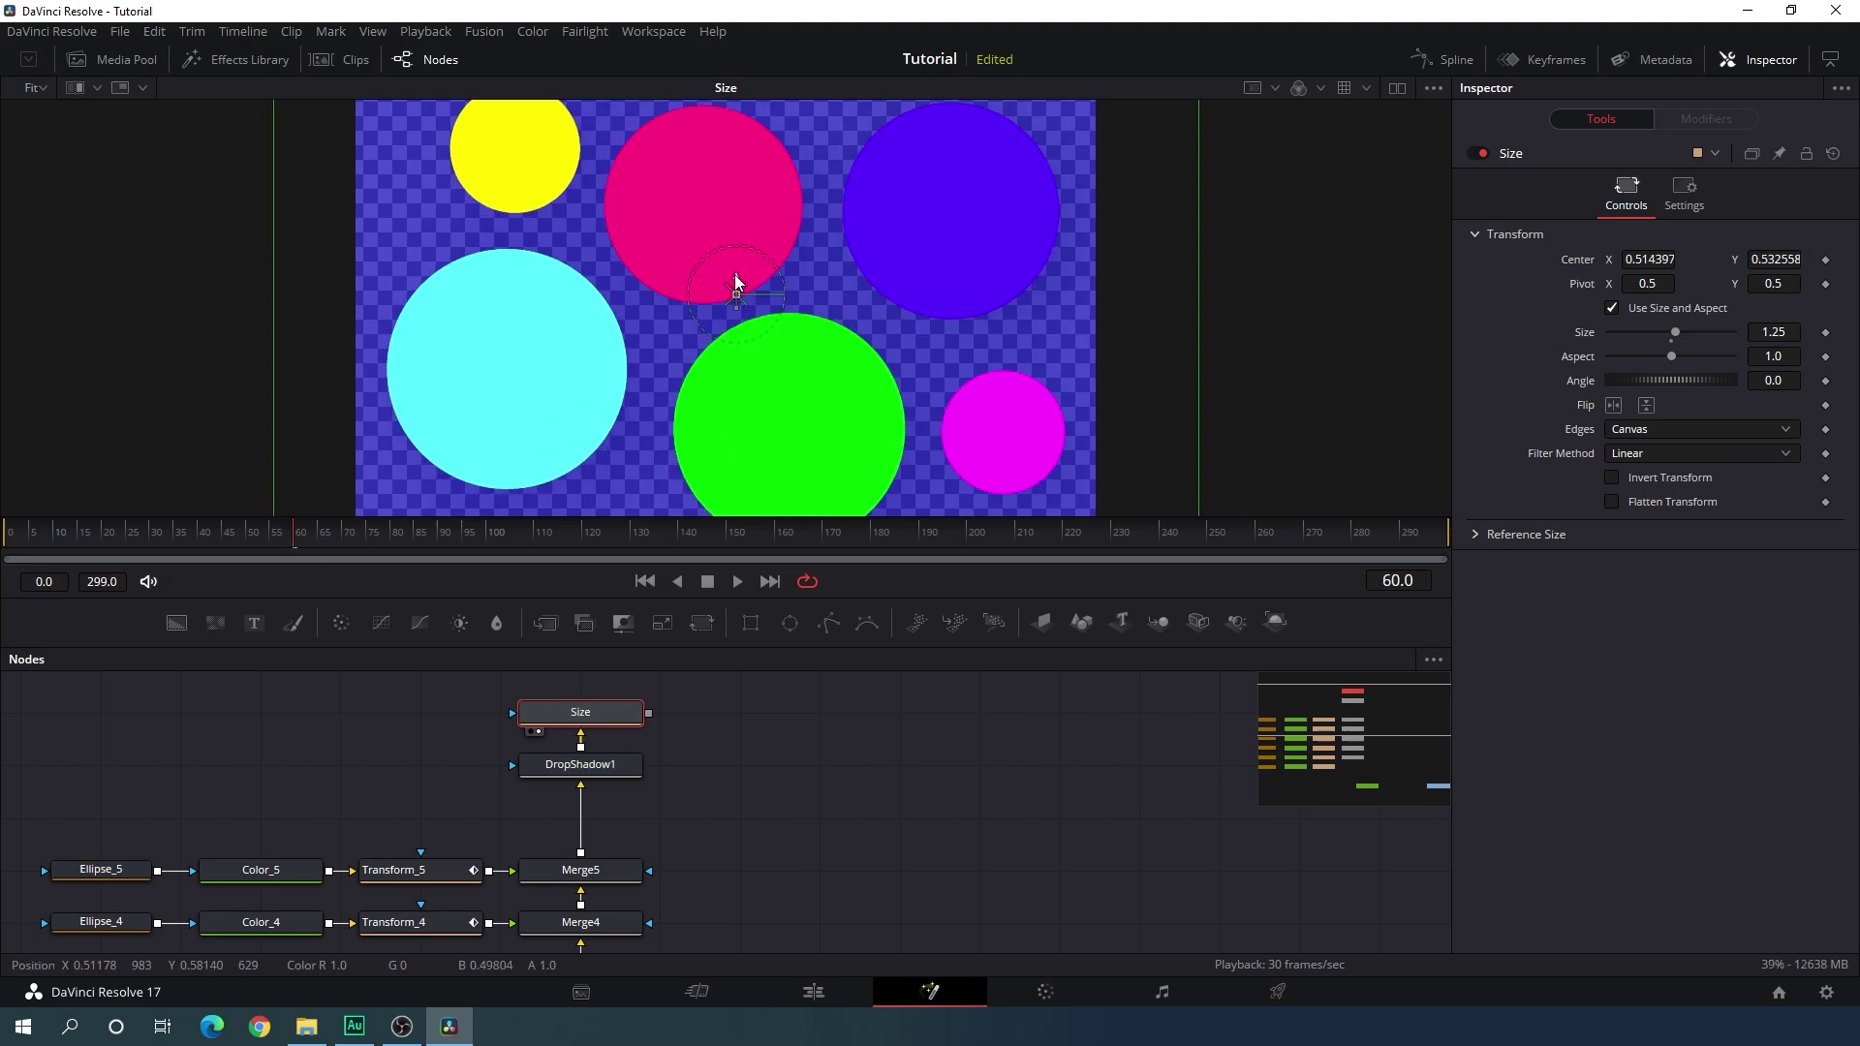
click(781, 710)
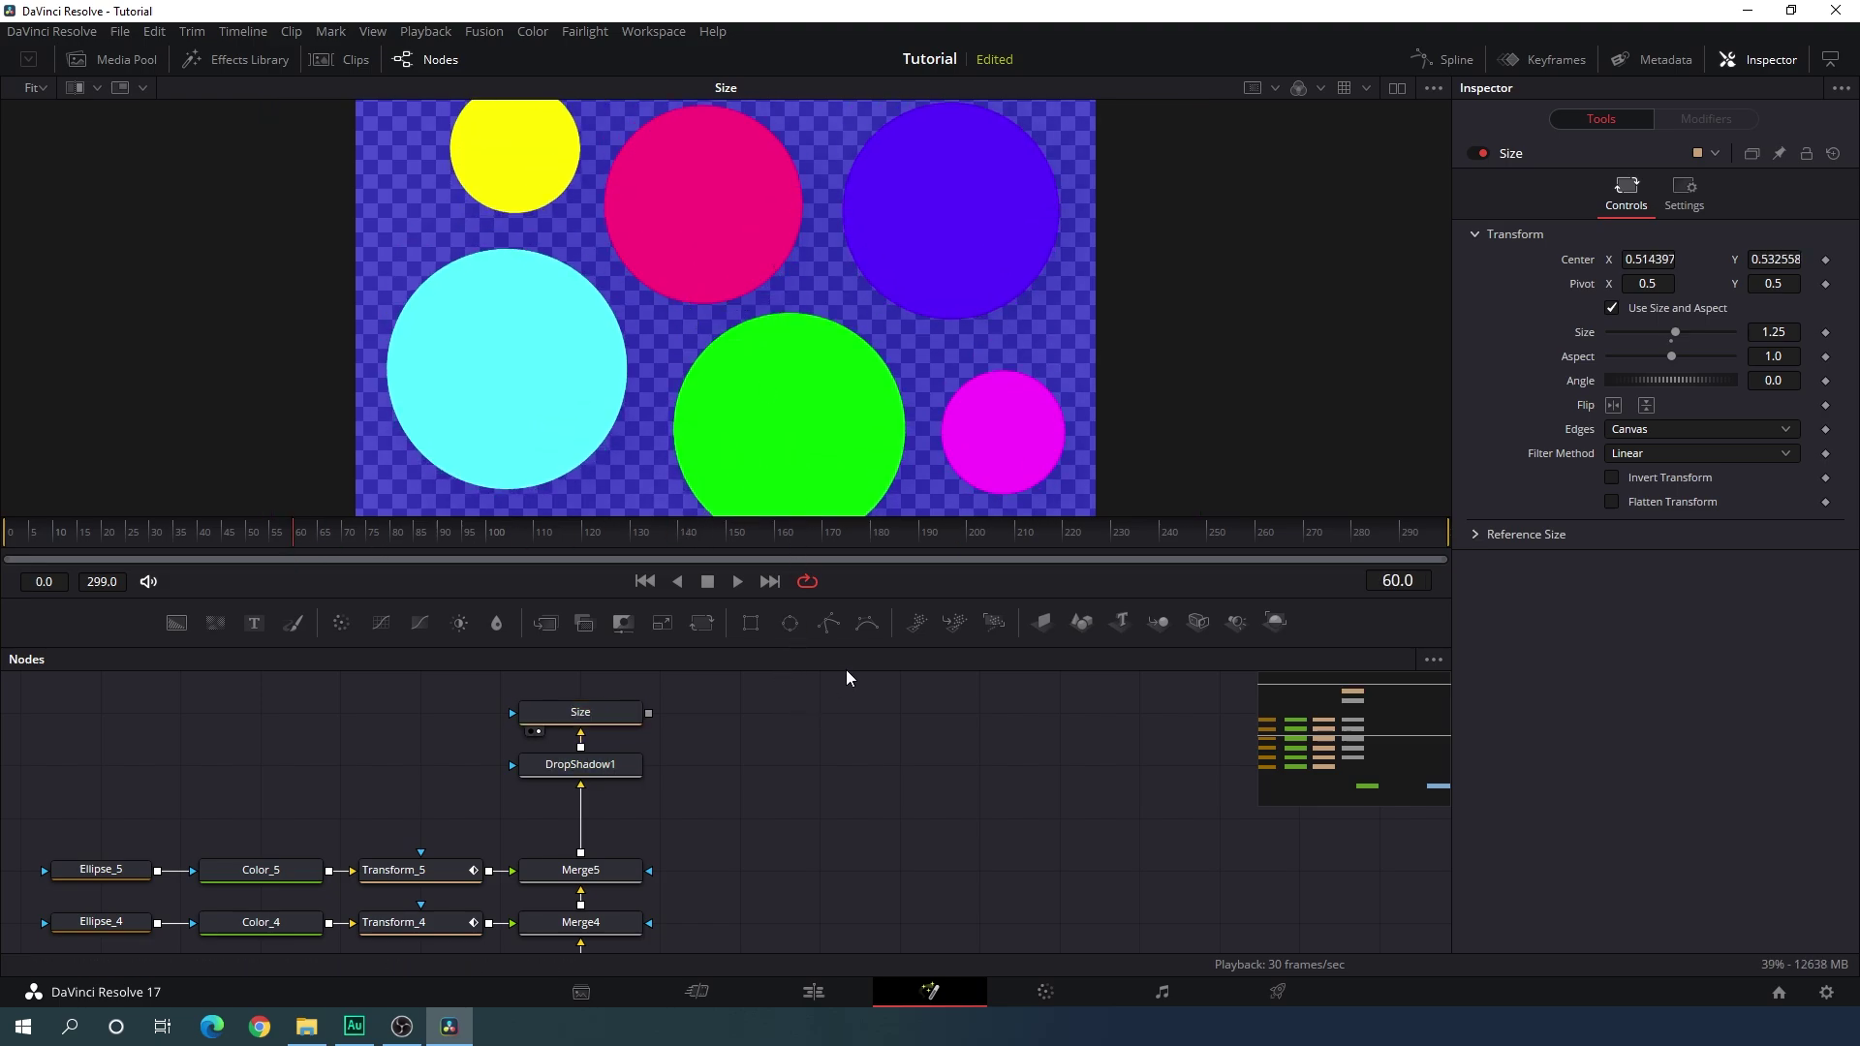
drag(639, 534, 944, 550)
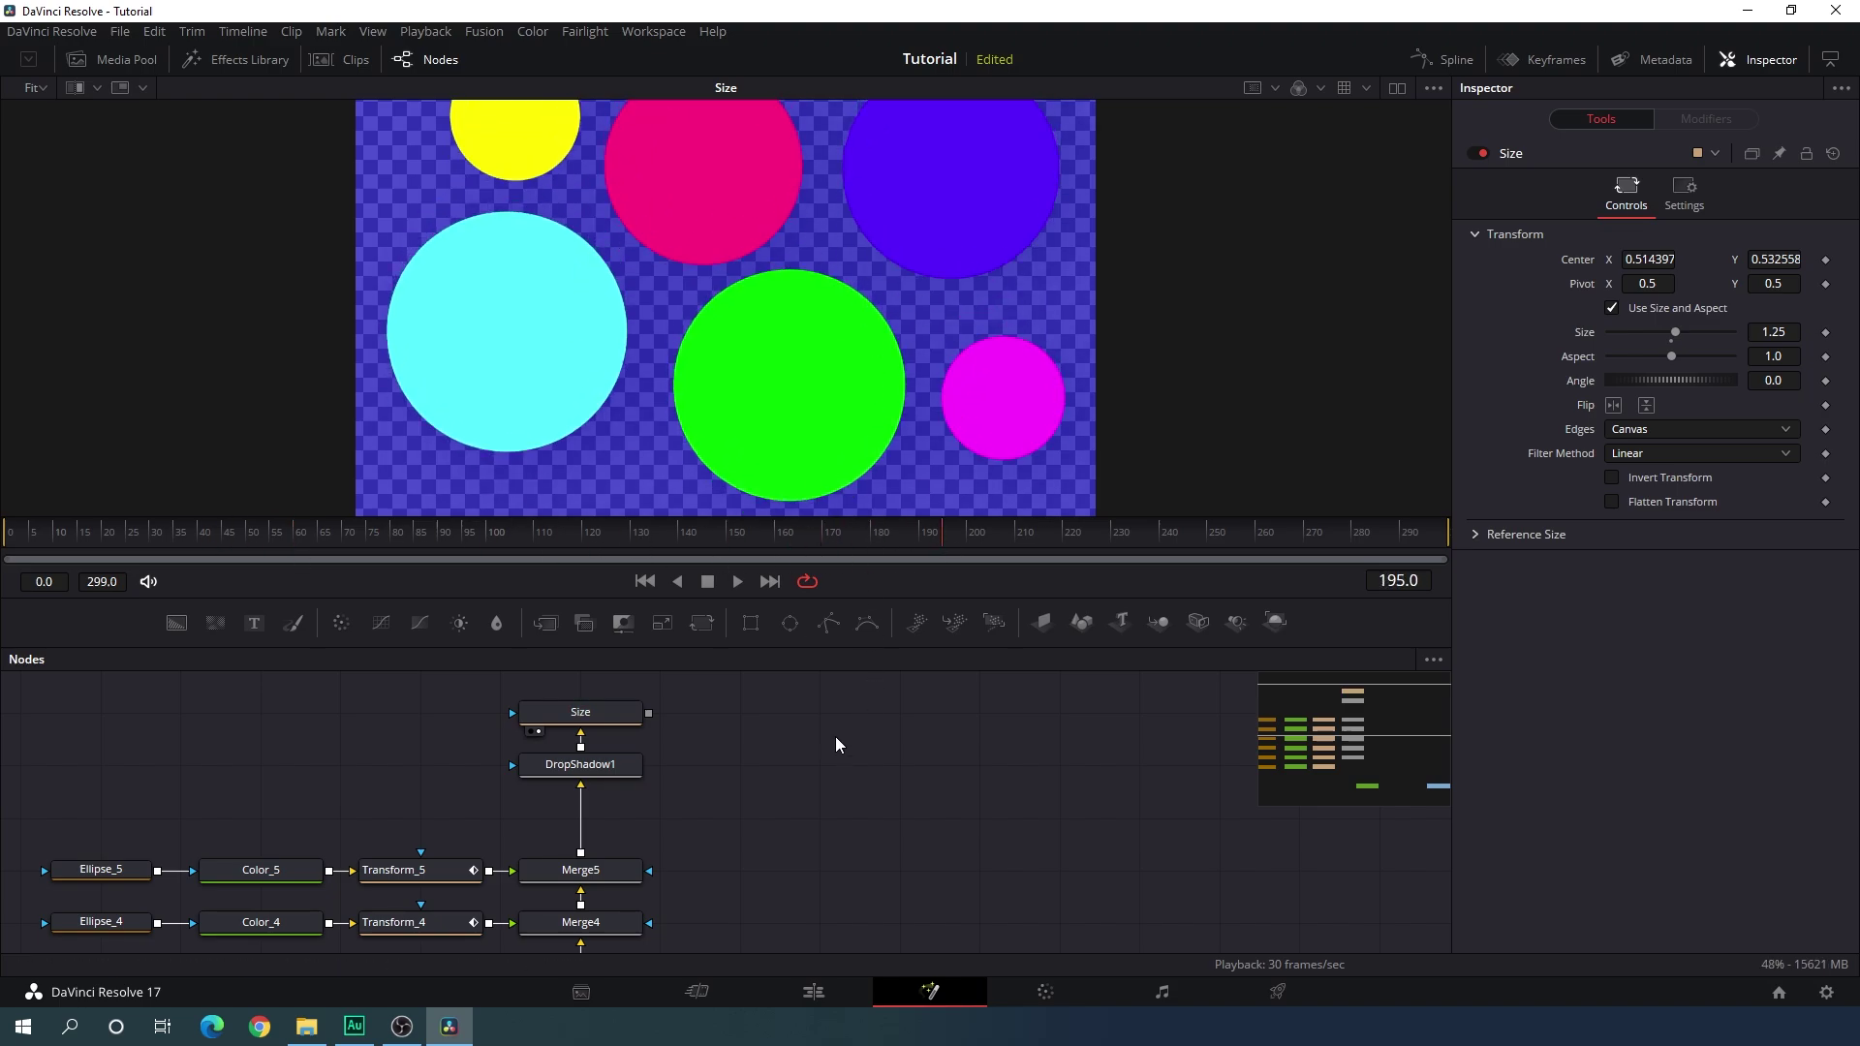
Enlarge the node graph area and move the Background node up beside the merge stack, between the levels of DropShadow1 and Merge5.
drag(838, 597, 838, 509)
scroll(786, 678, down, 5)
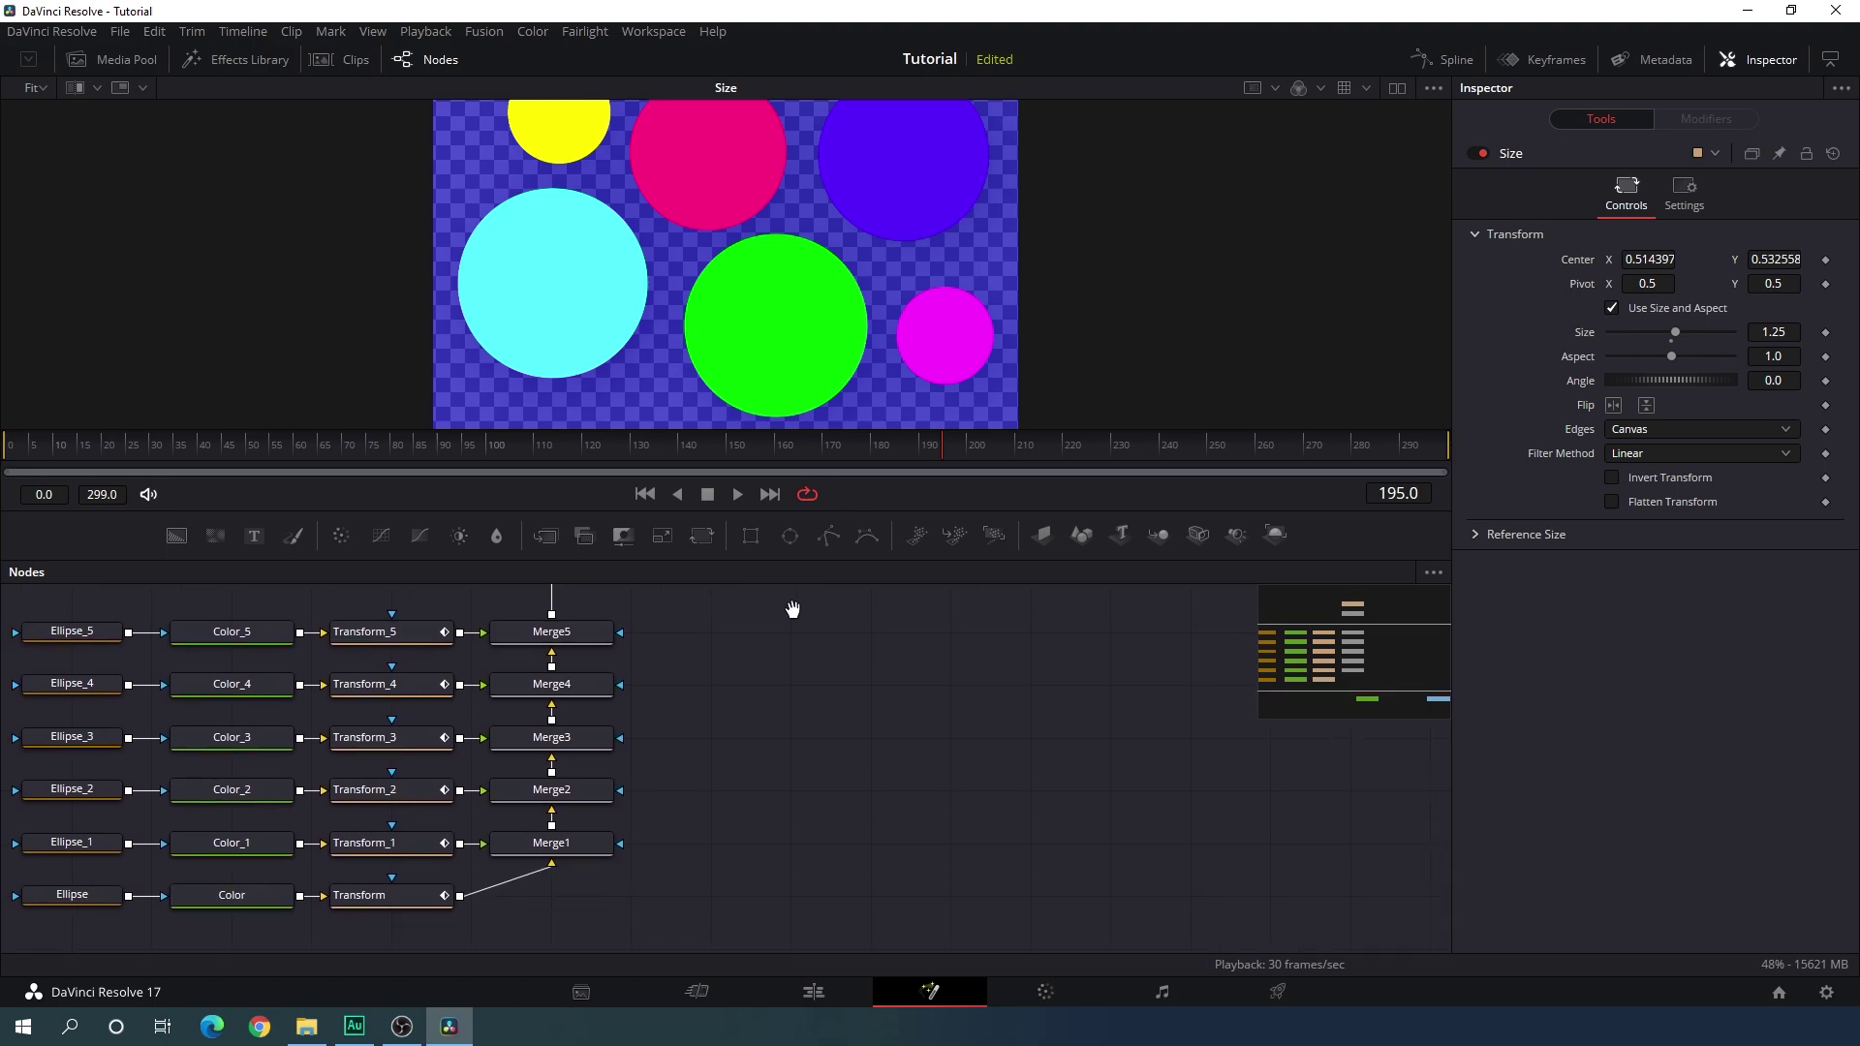
drag(649, 932, 876, 738)
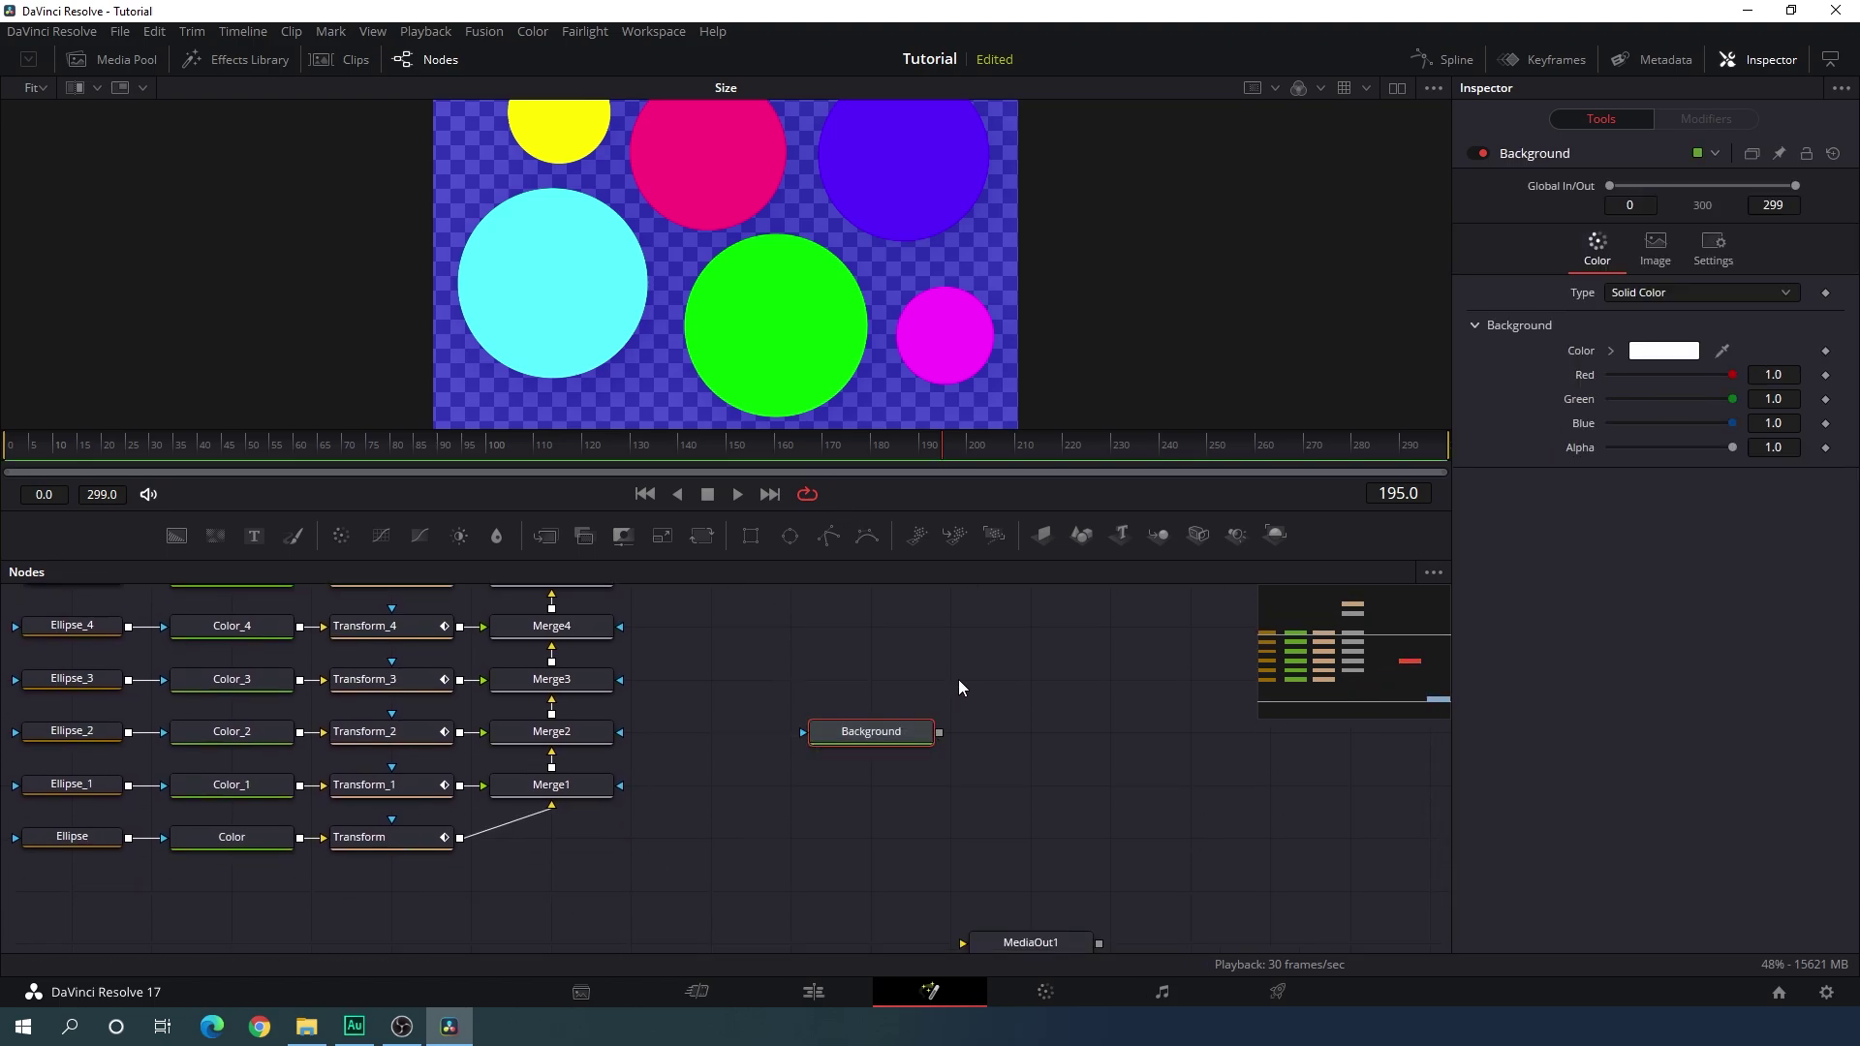
scroll(957, 678, up, 3)
drag(876, 889, 795, 731)
scroll(852, 751, up, 3)
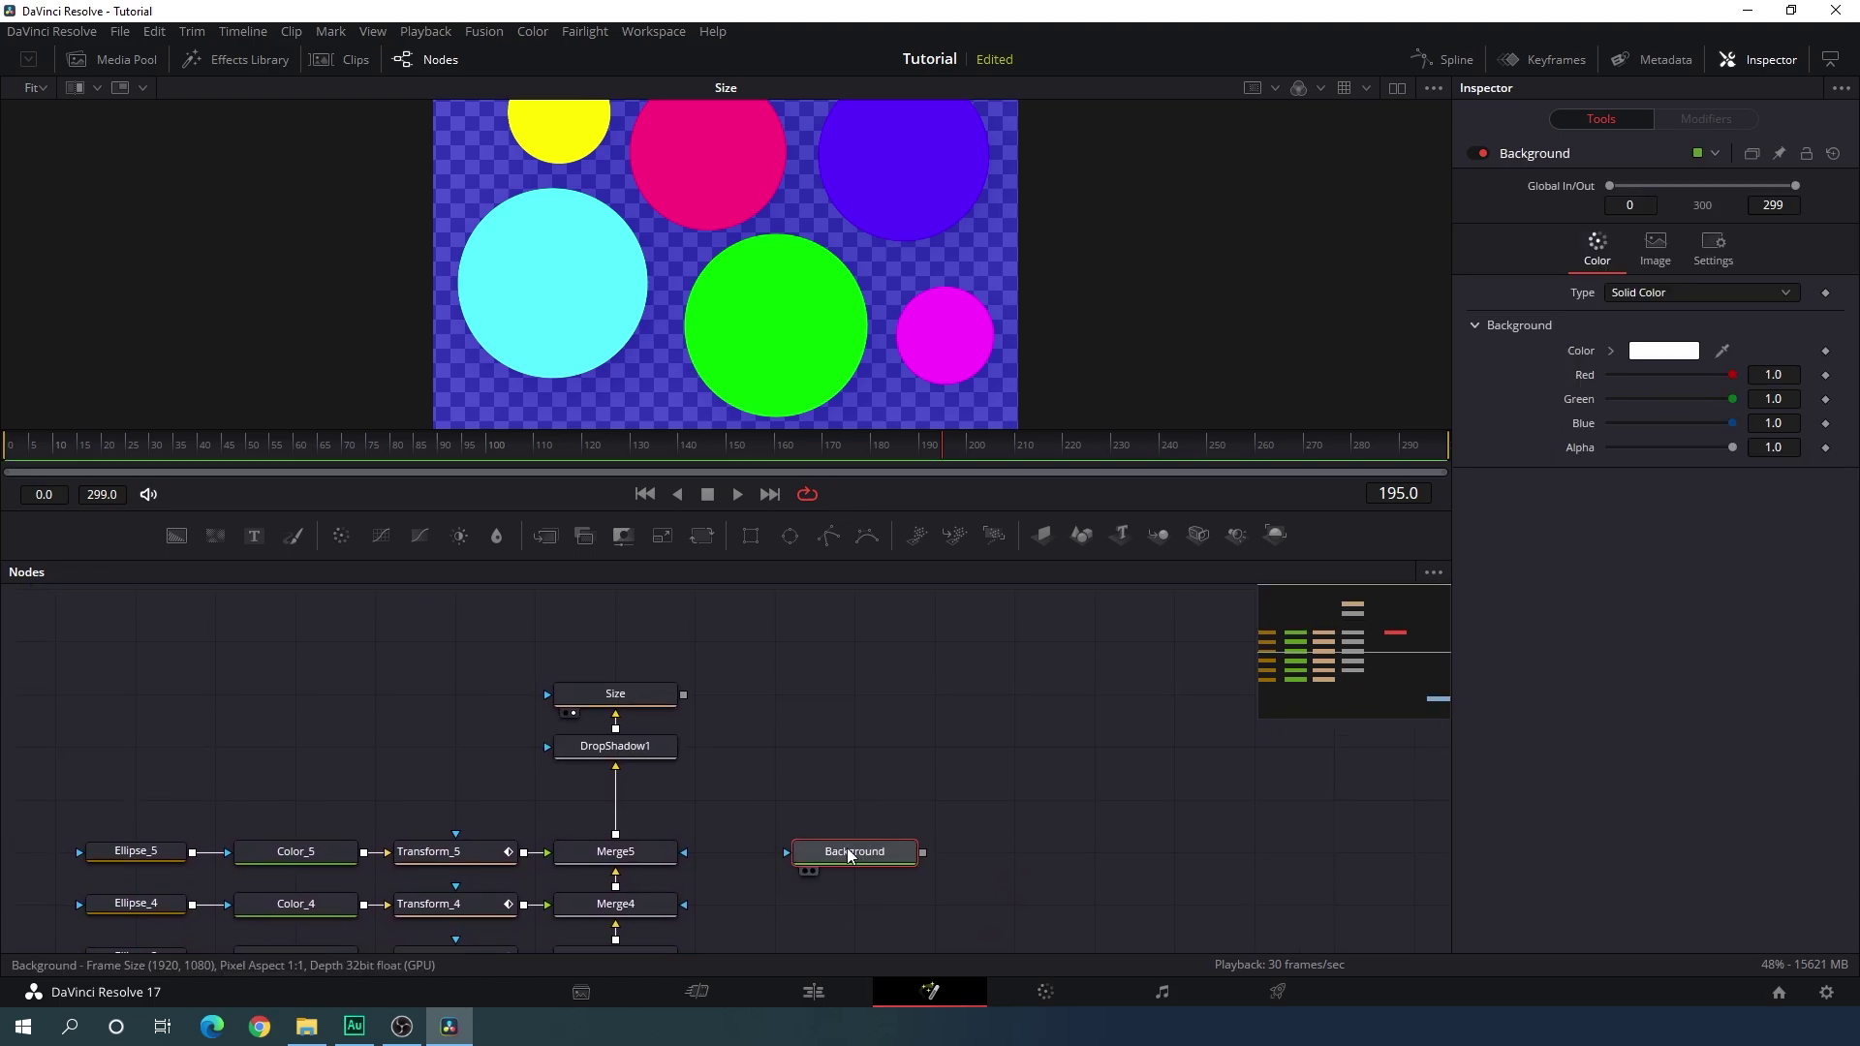
drag(852, 847, 833, 796)
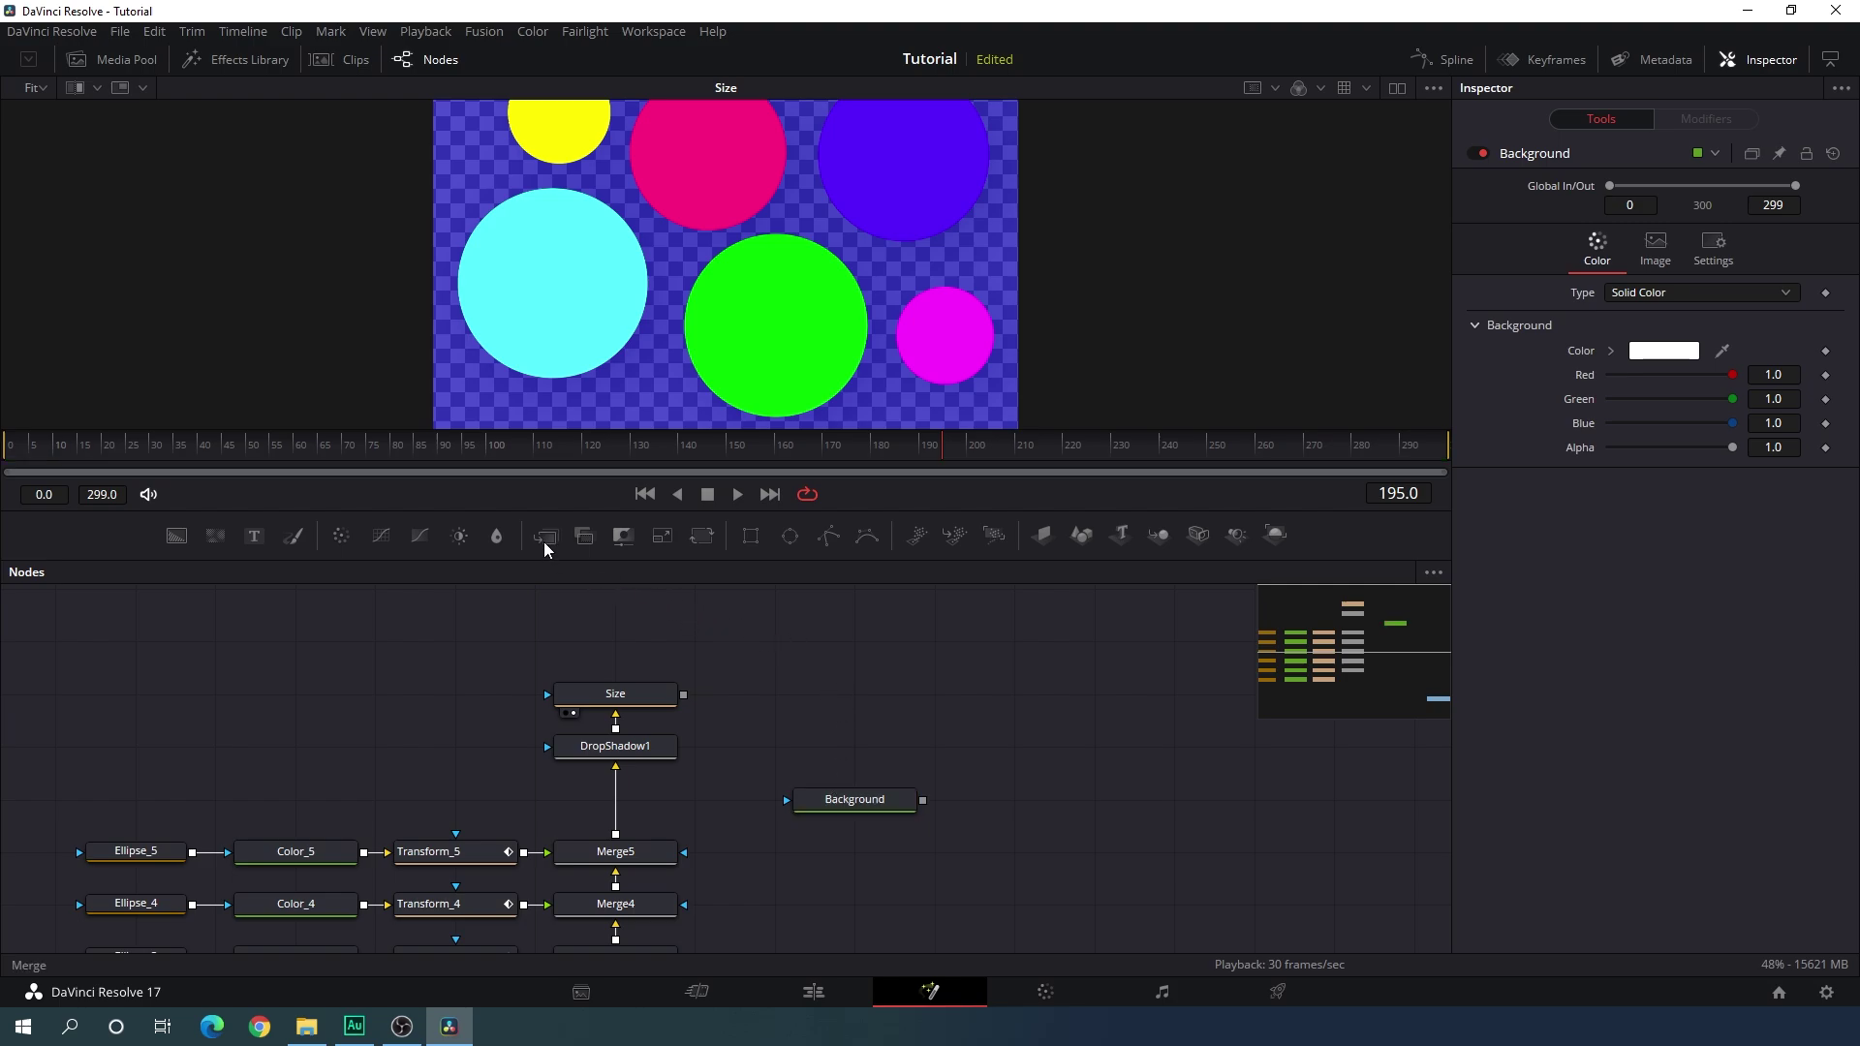
Add a Merge node above Background, connect Background as its background and Size as its foreground, and show it in the viewer.
drag(543, 538, 872, 691)
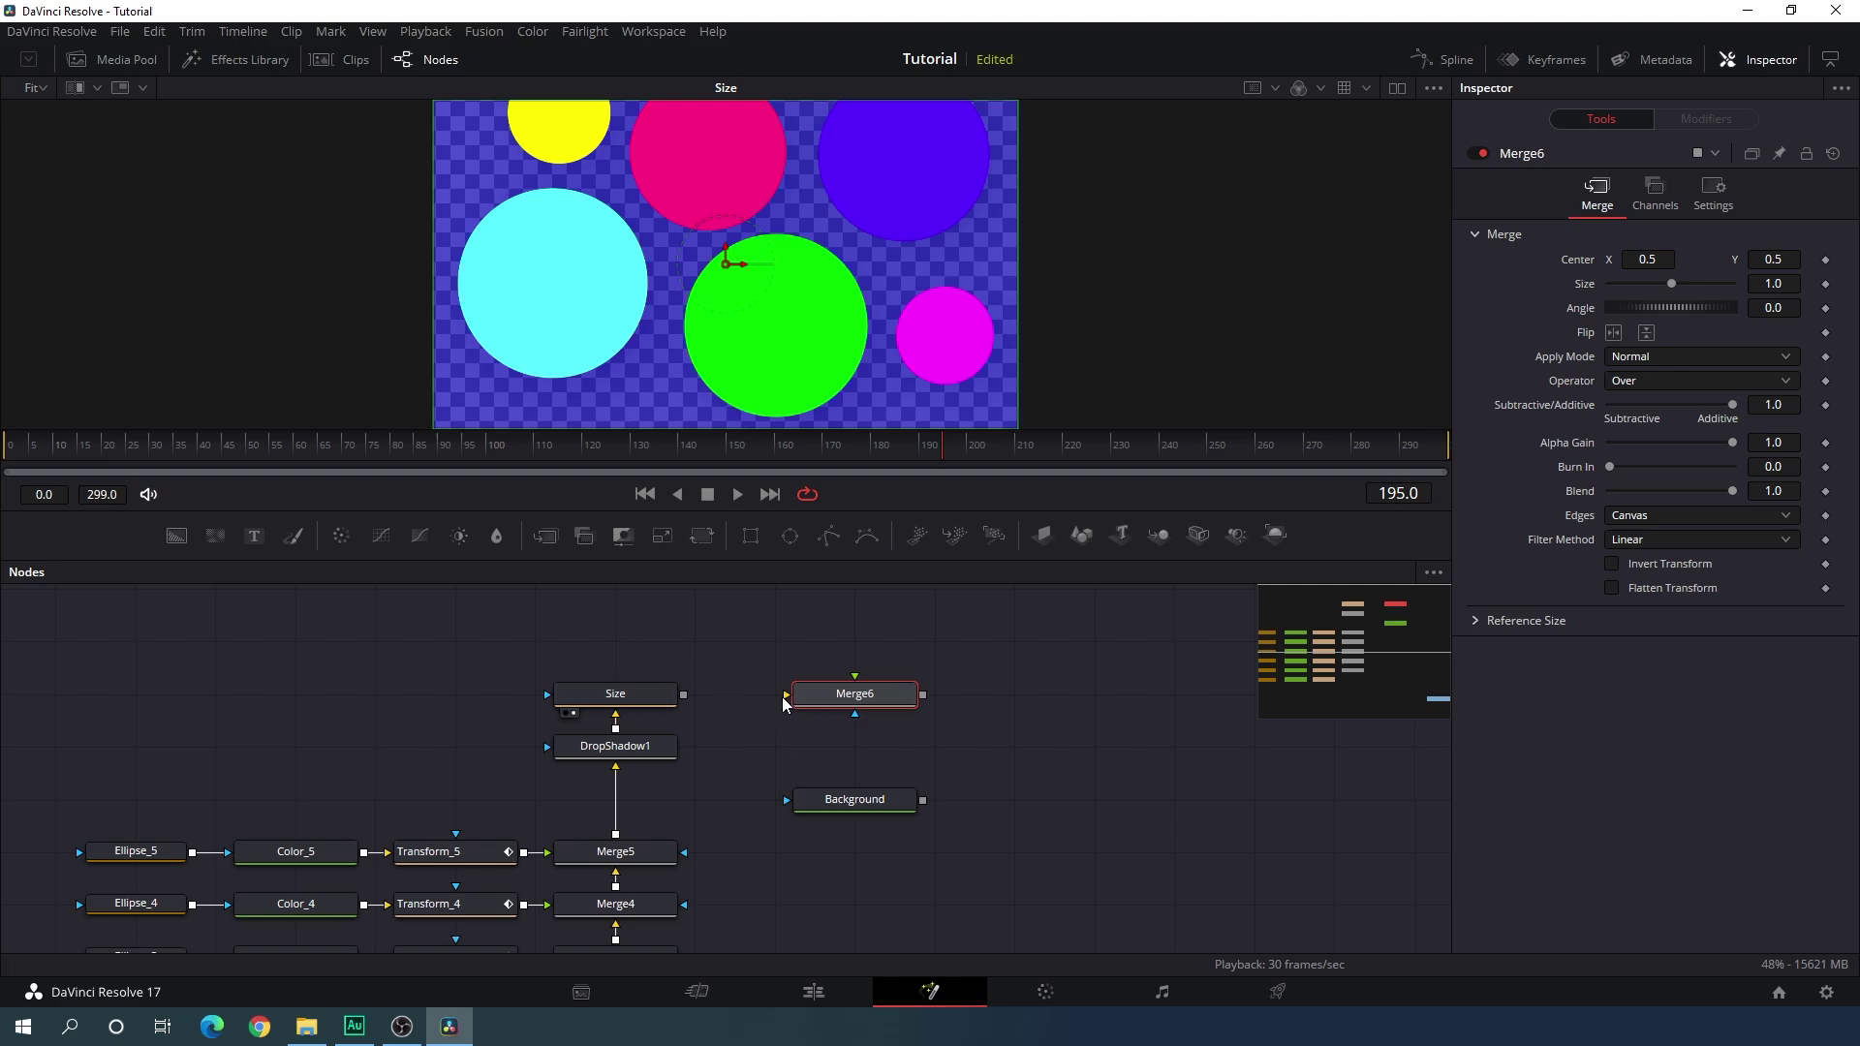
drag(785, 696, 849, 811)
drag(786, 695, 683, 695)
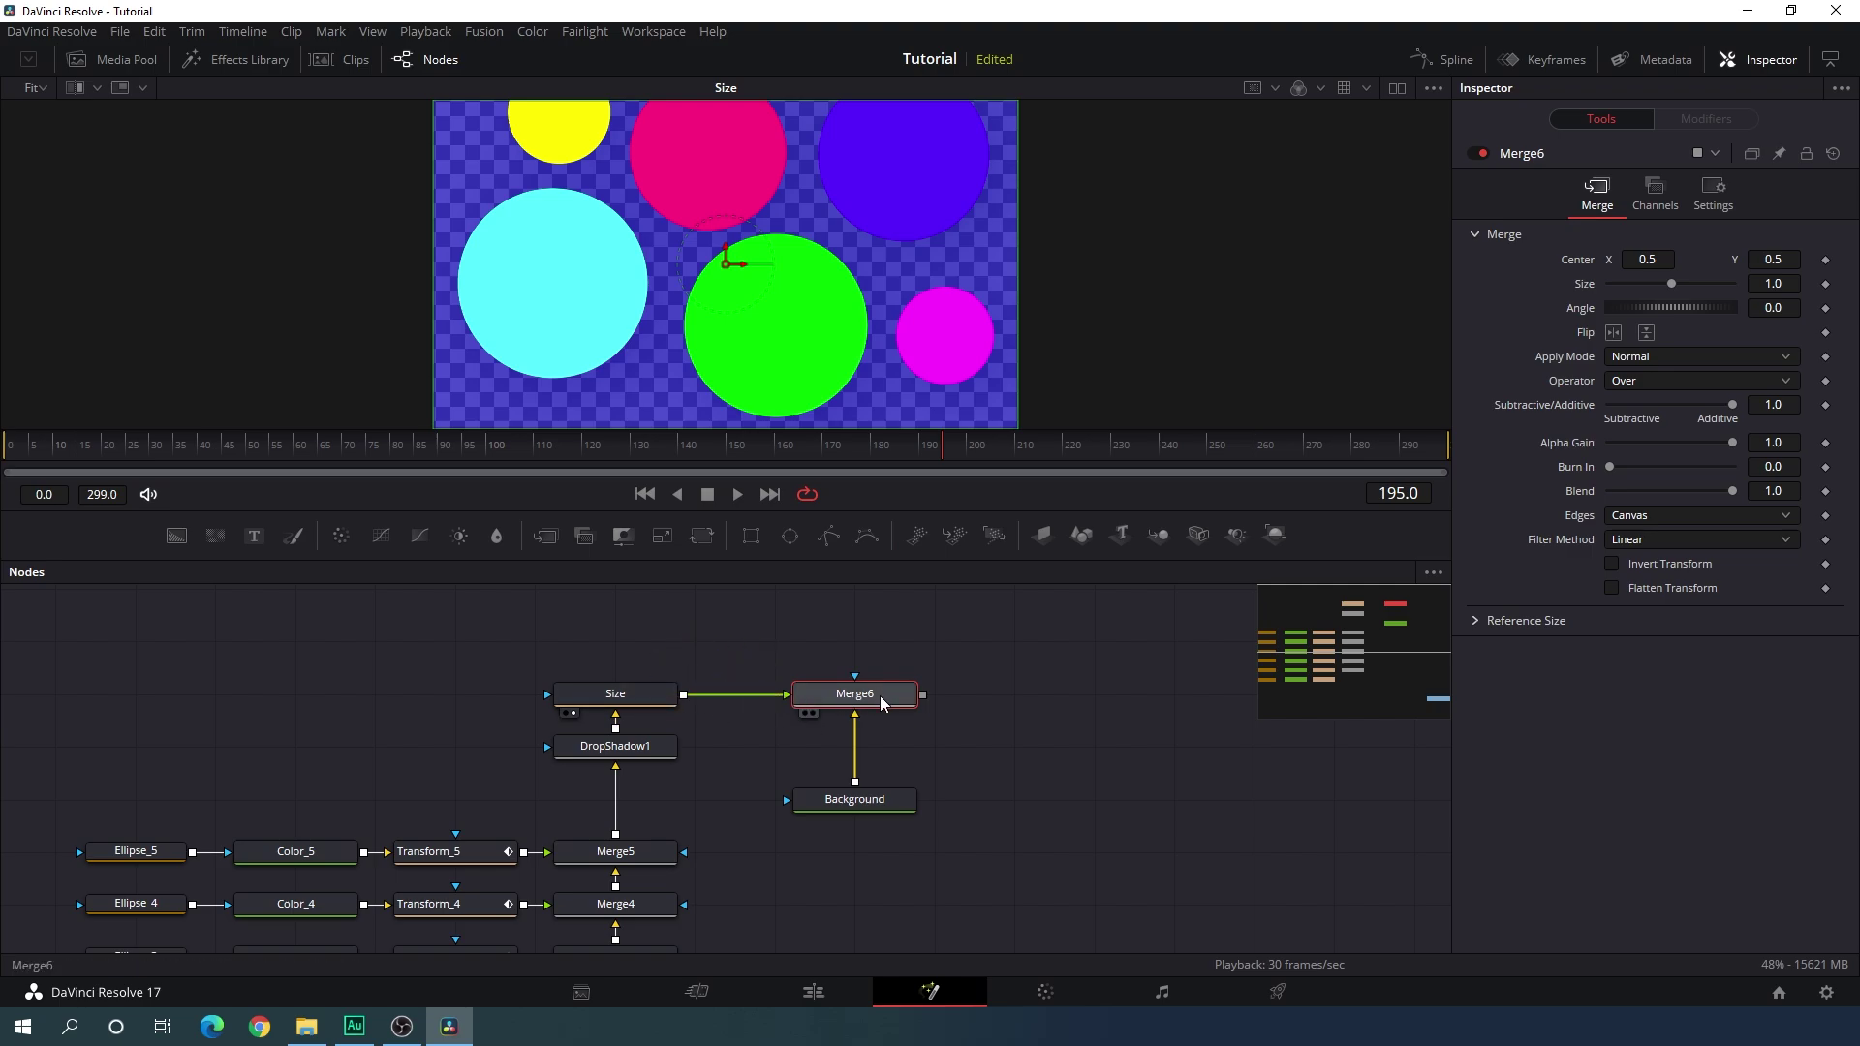
drag(879, 696, 892, 315)
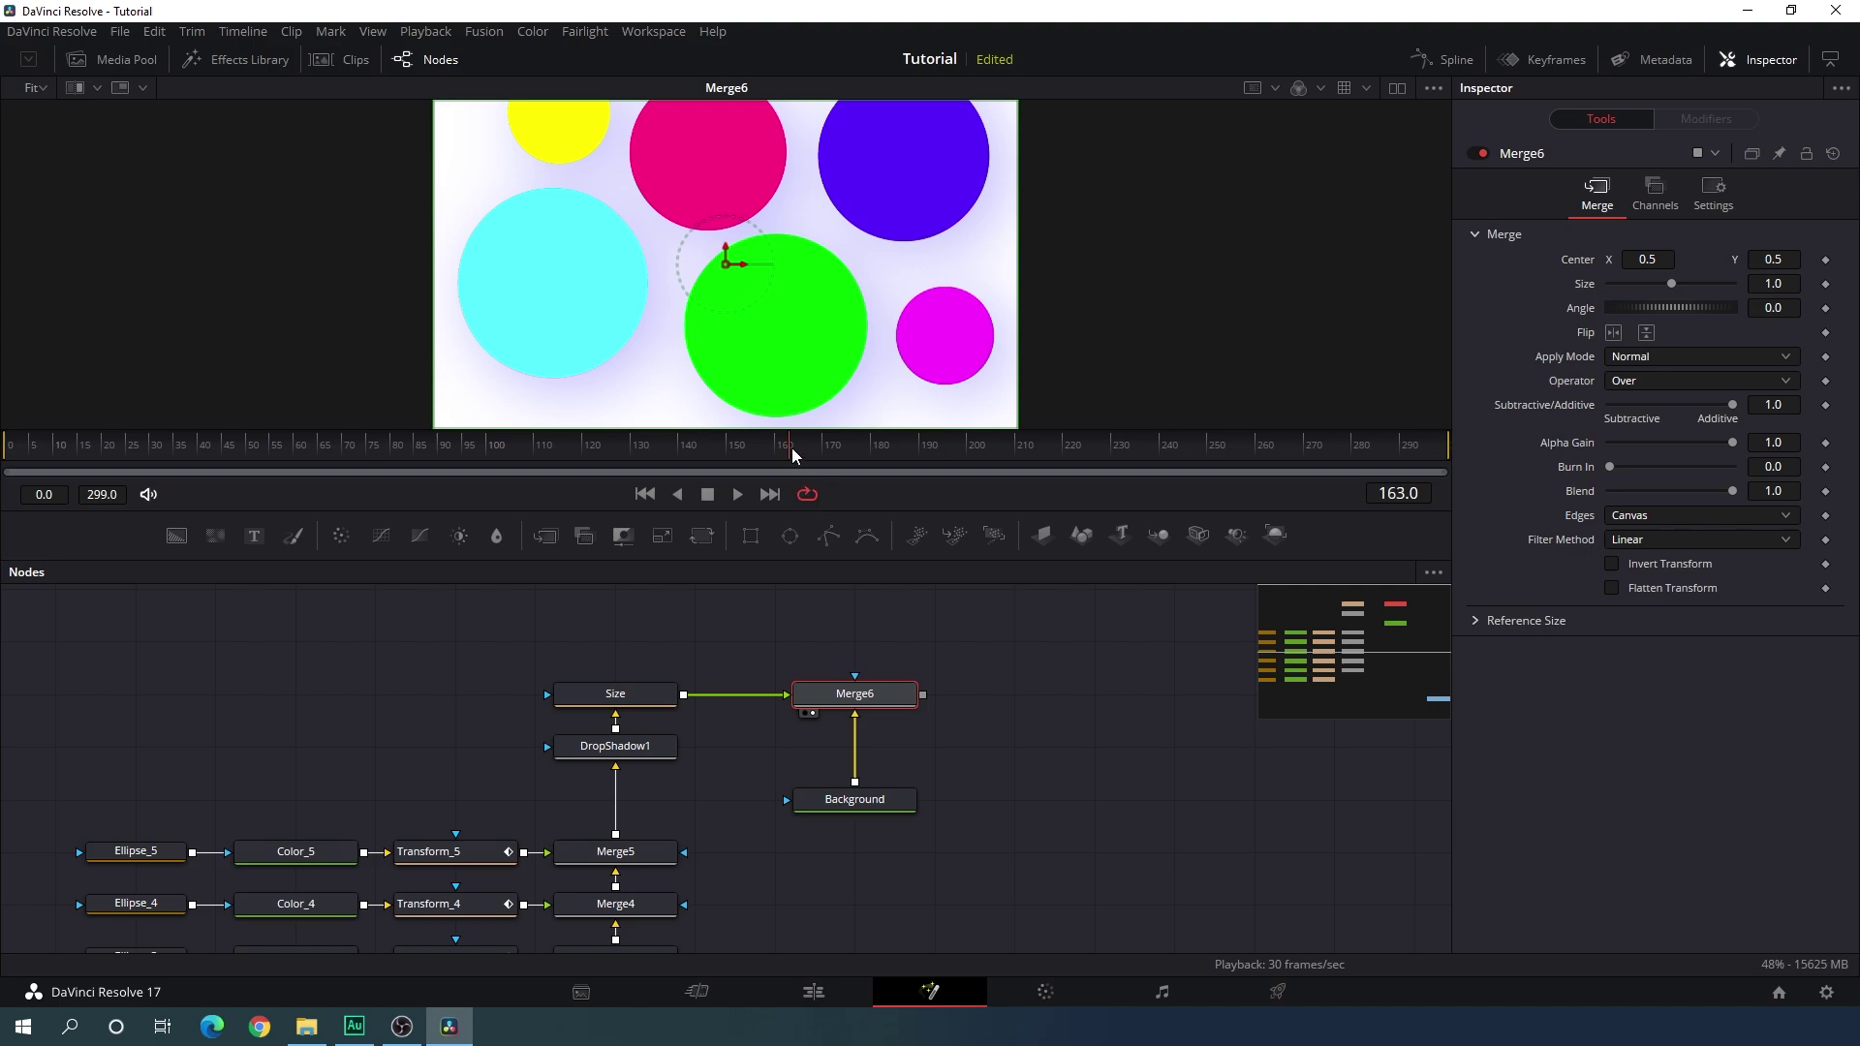
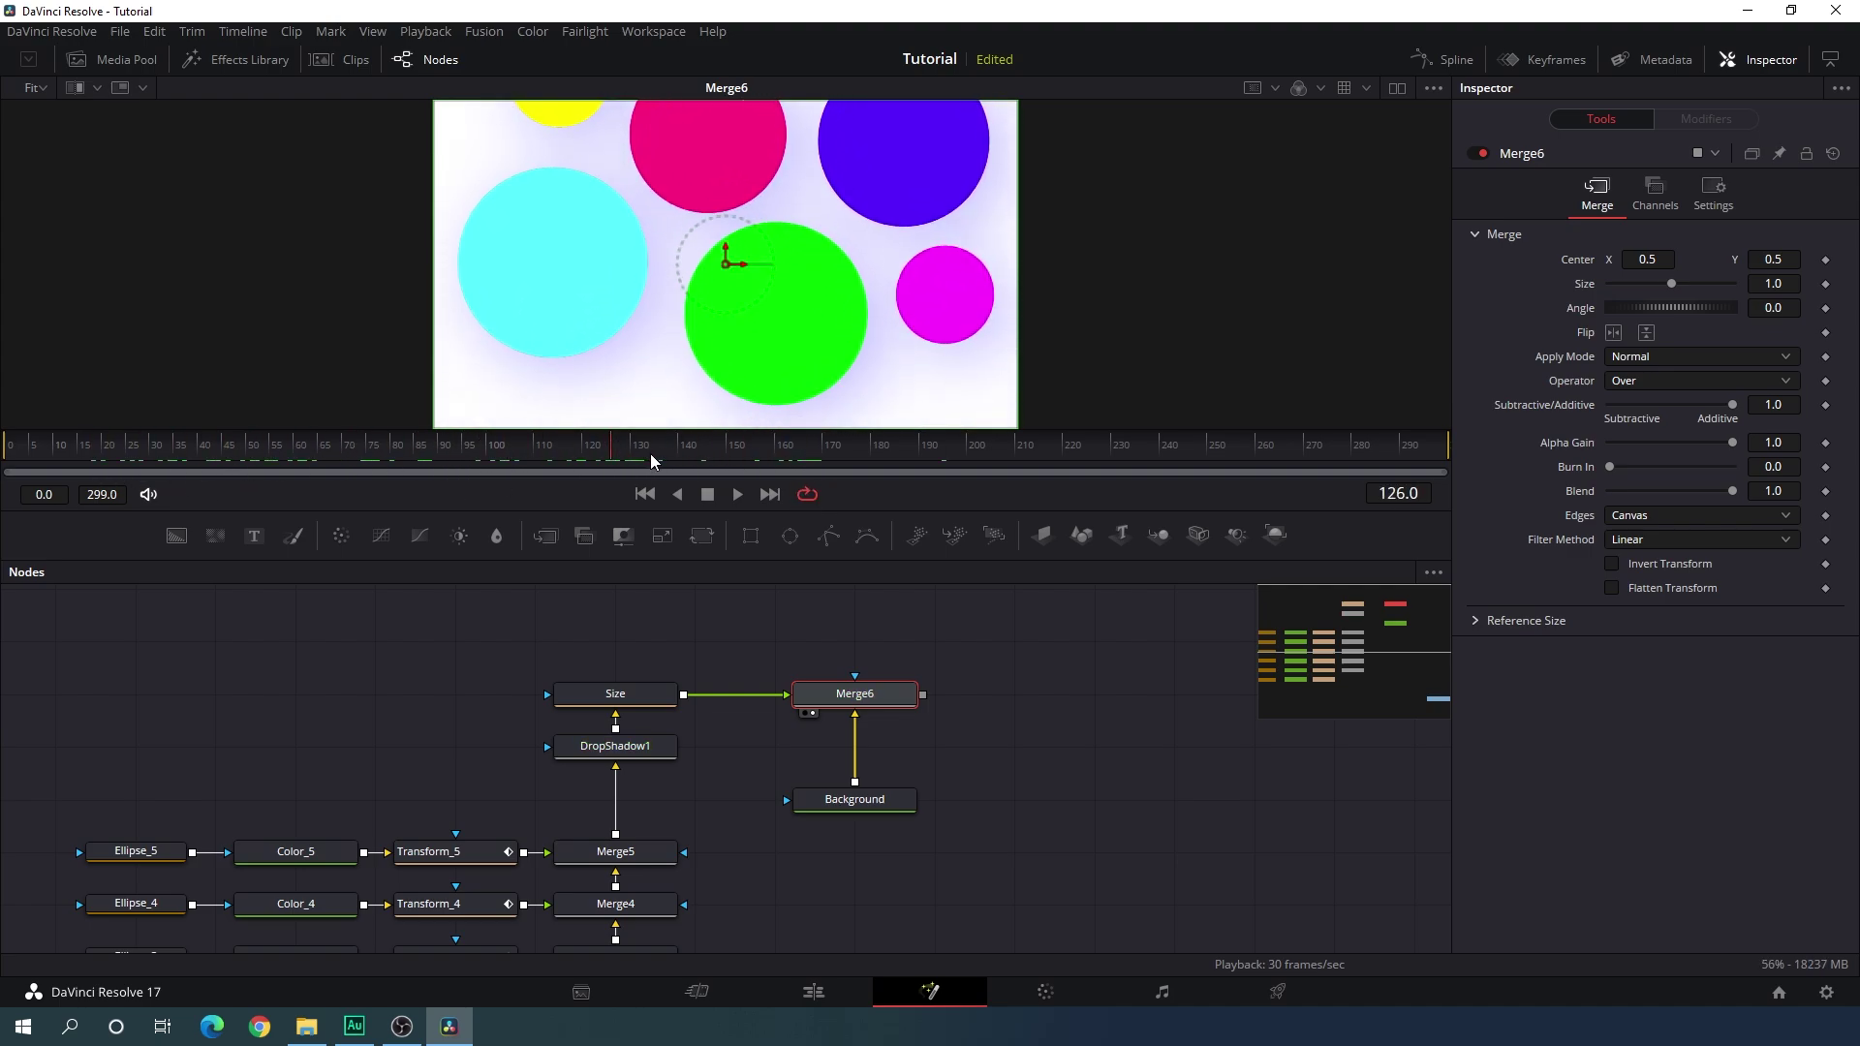
Add a Gaussian Blur node after Merge6, space it out from Merge6, and show it in the viewer.
drag(1023, 672, 934, 710)
click(917, 710)
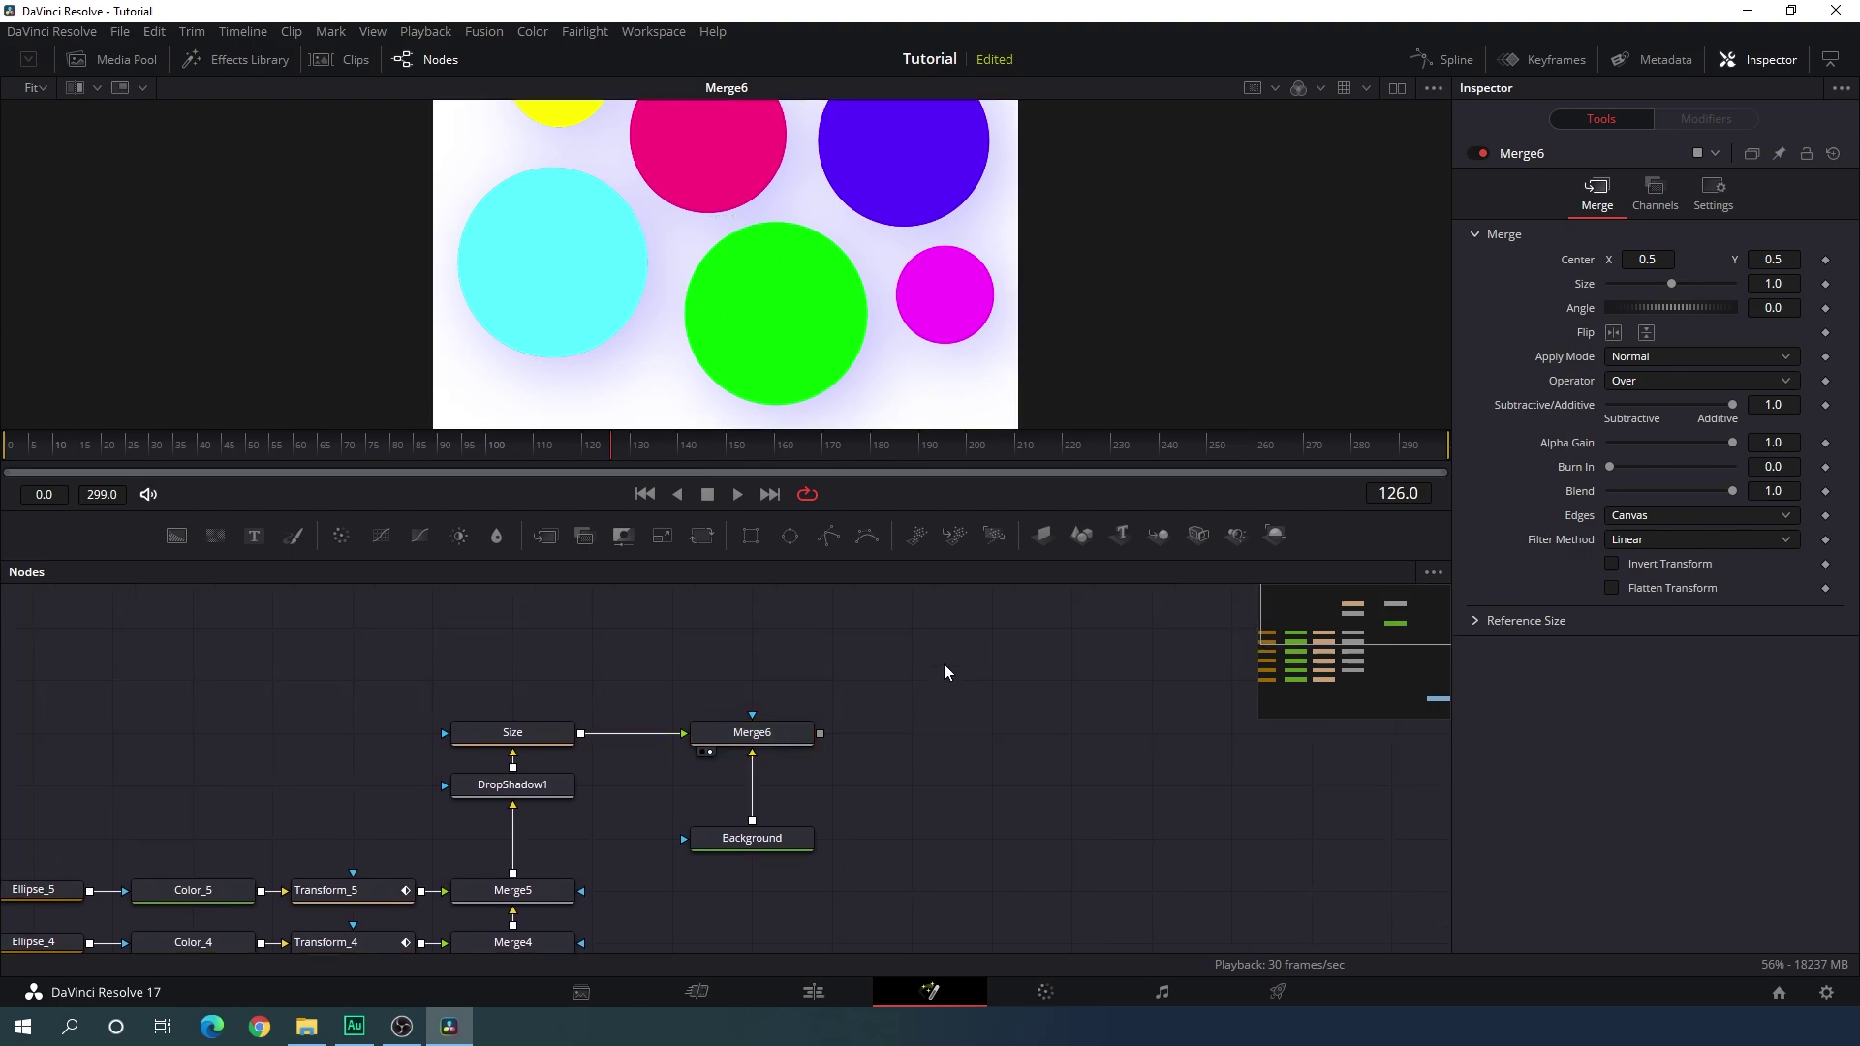
click(796, 740)
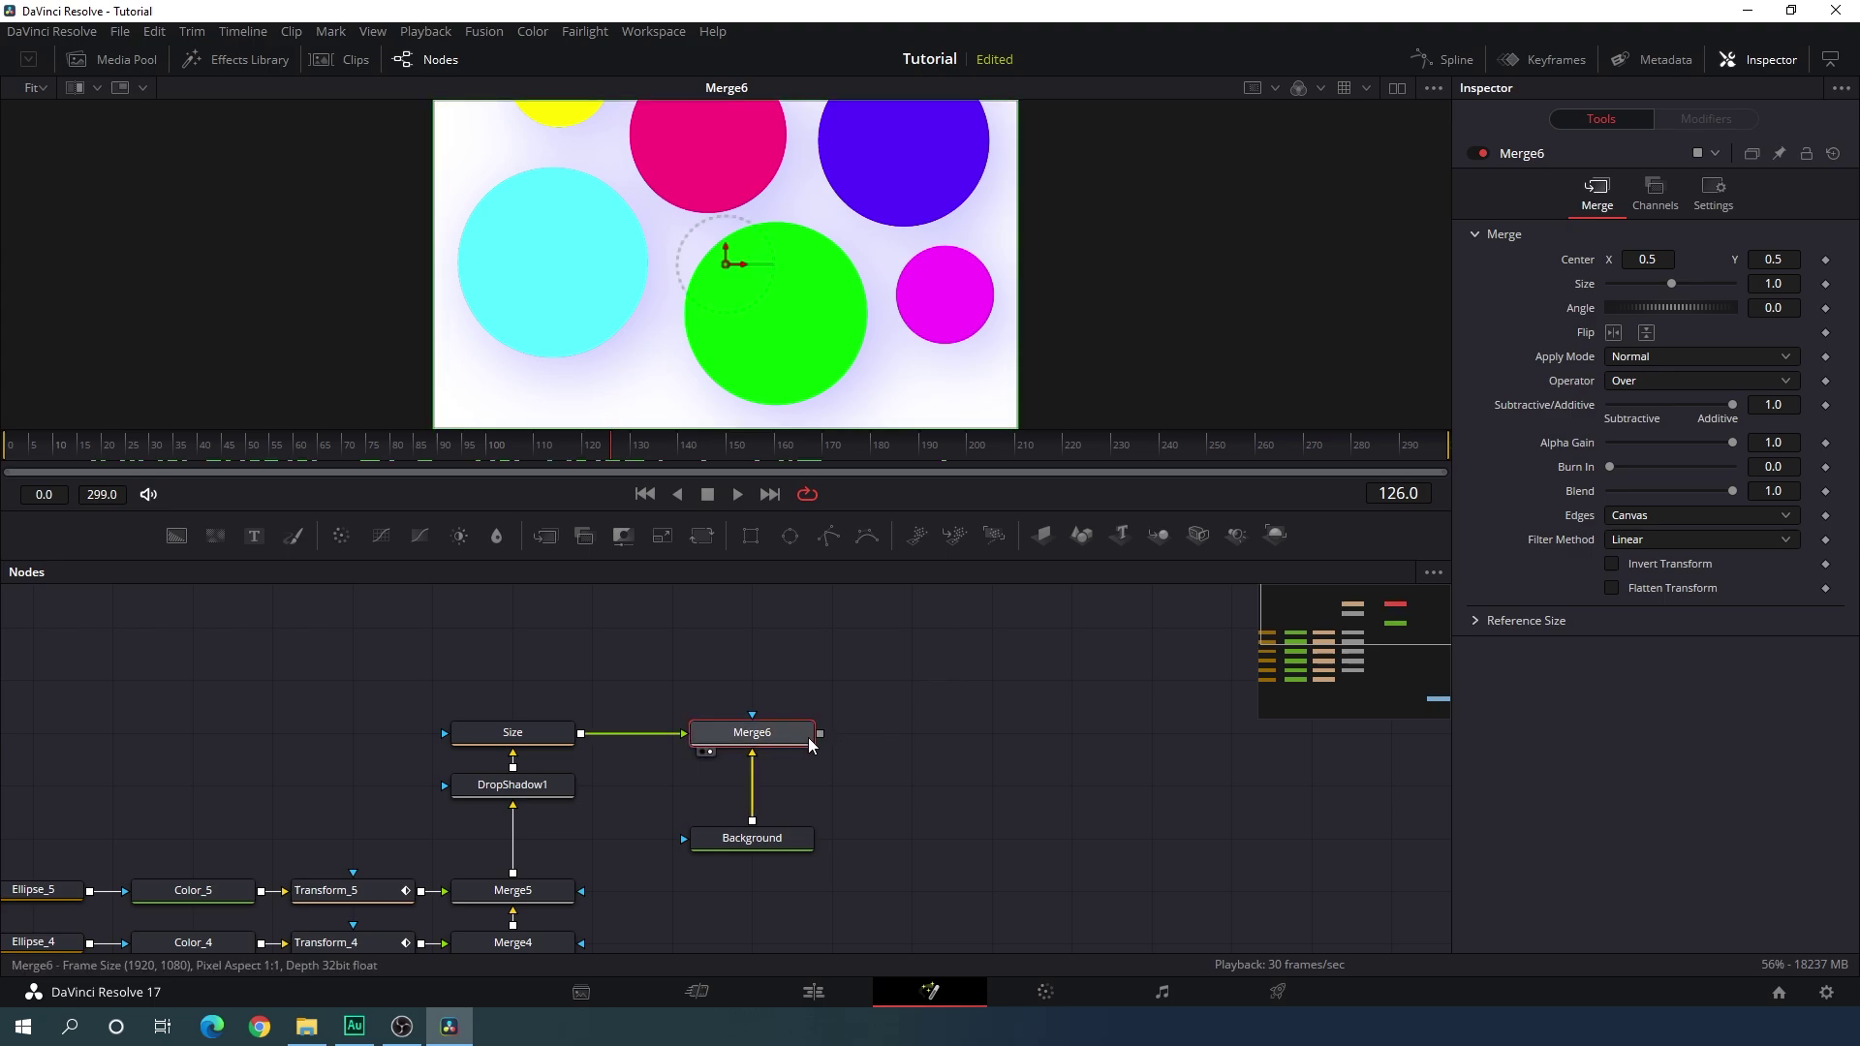
key(shift+space)
text(drop)
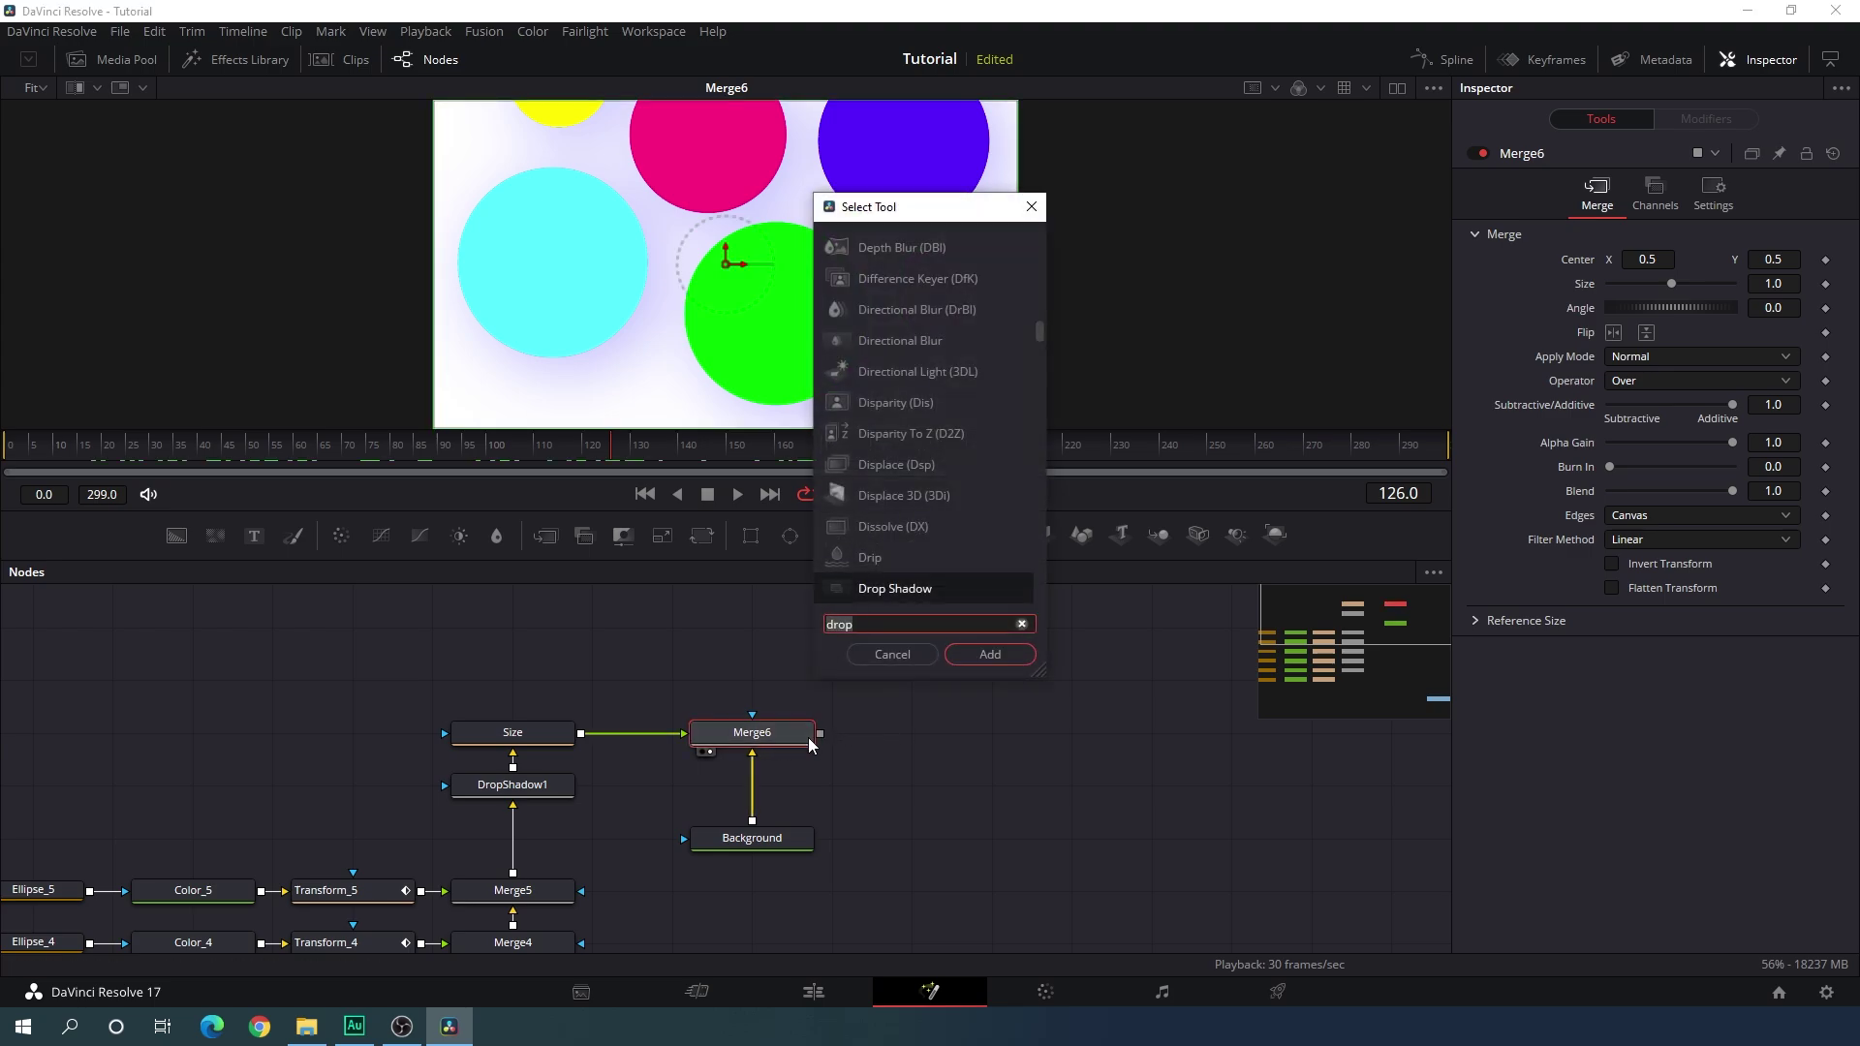
key(BackSpace)
key(BackSpace)
key(BackSpace)
key(BackSpace)
text(ga)
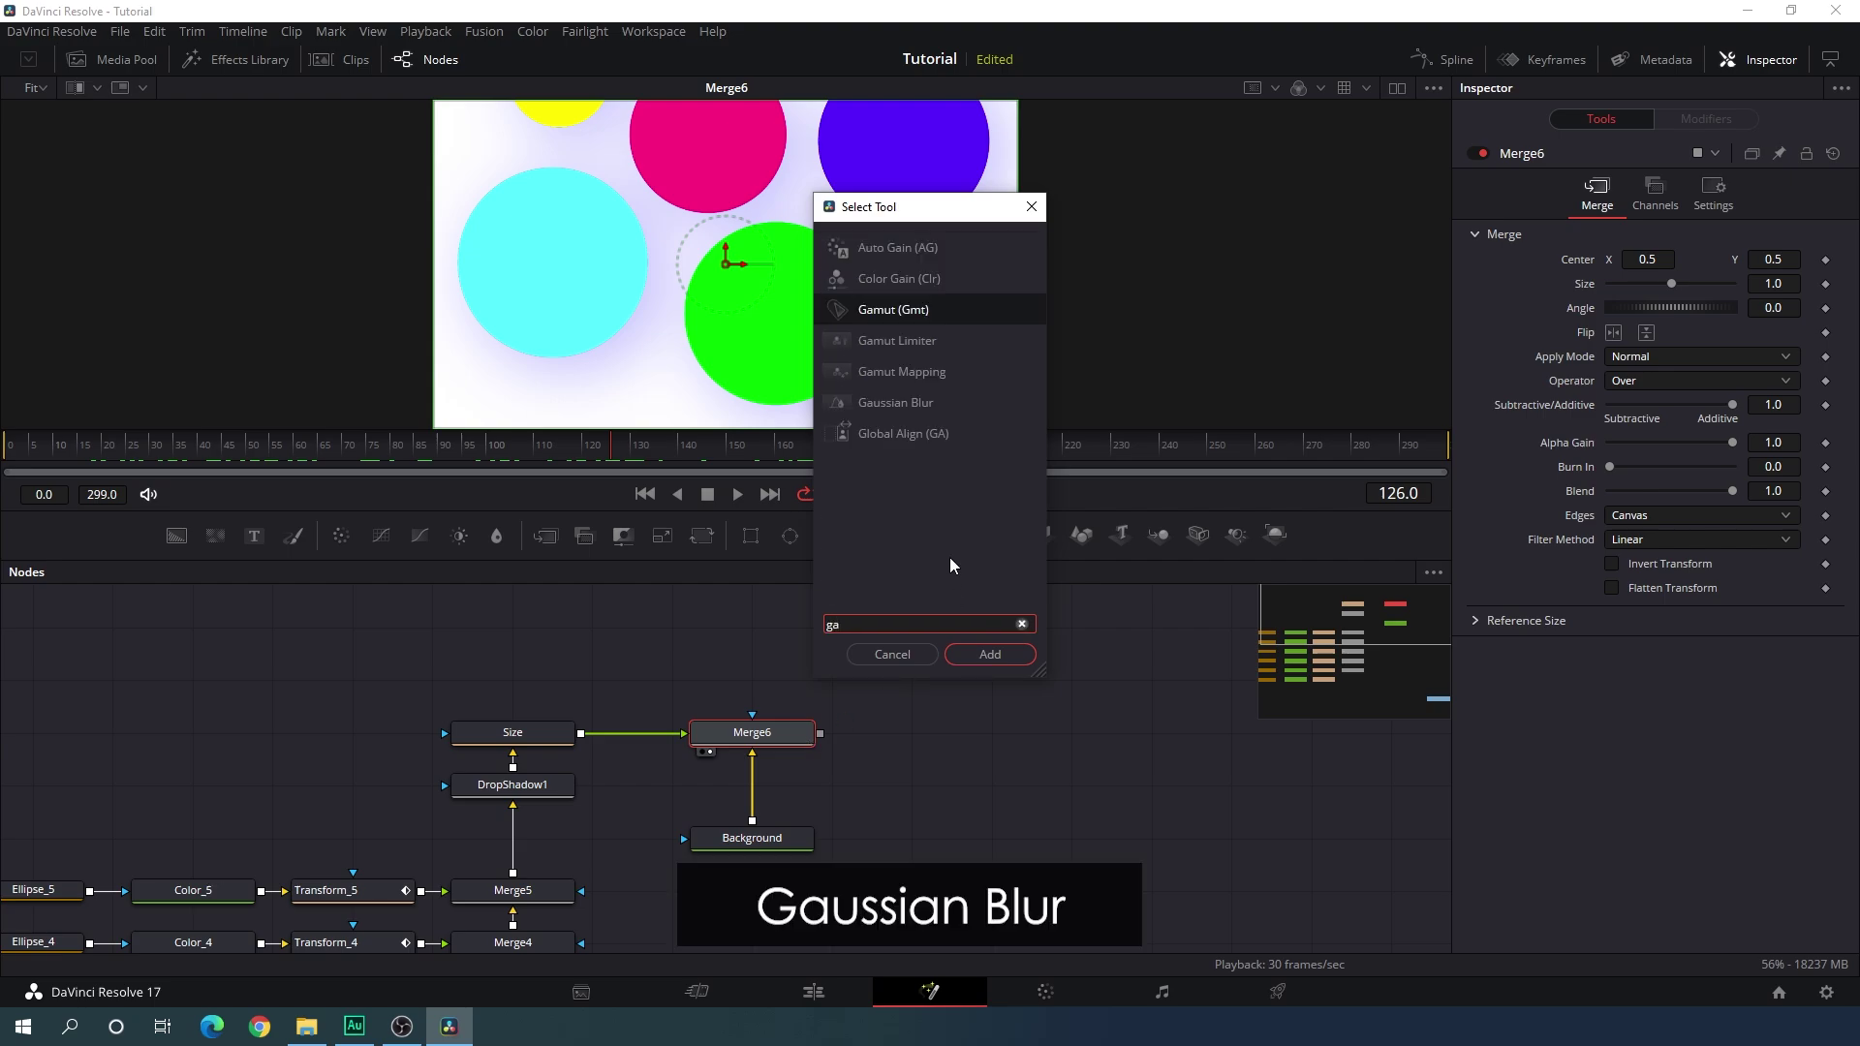
click(926, 403)
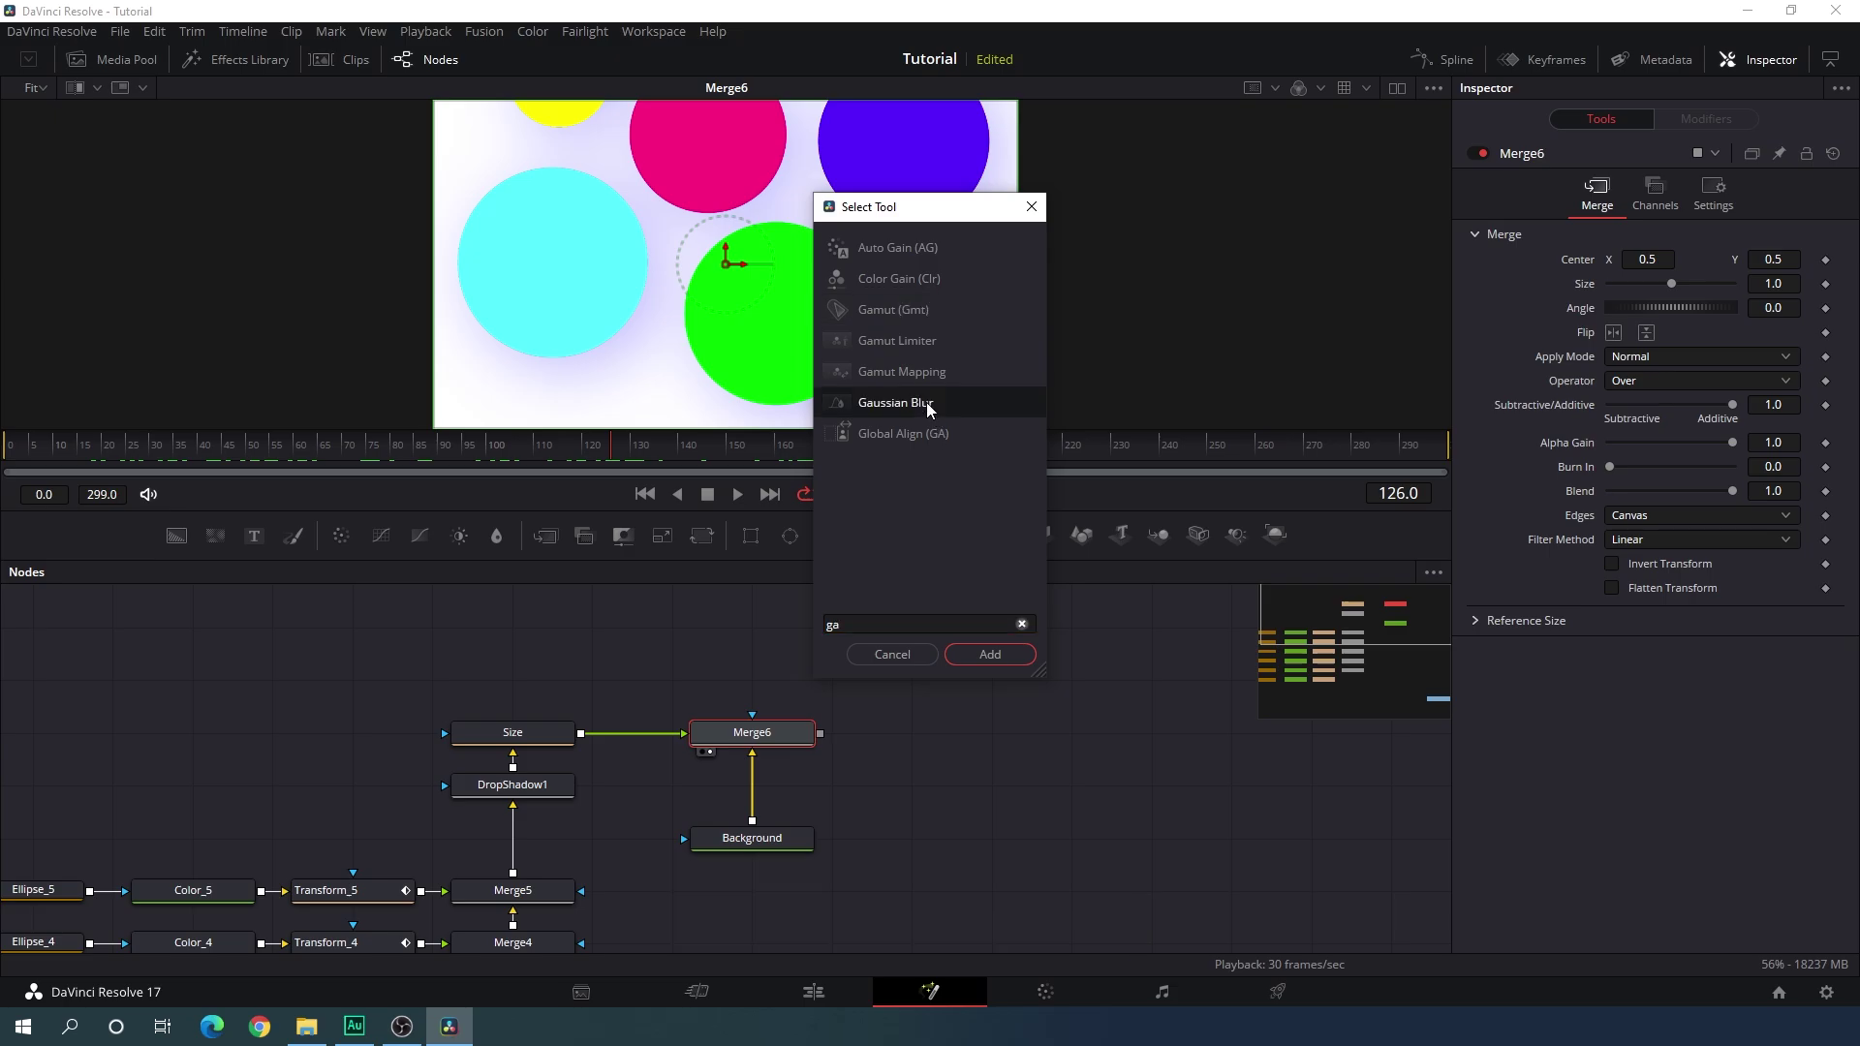
click(989, 655)
drag(901, 746, 979, 746)
key(1)
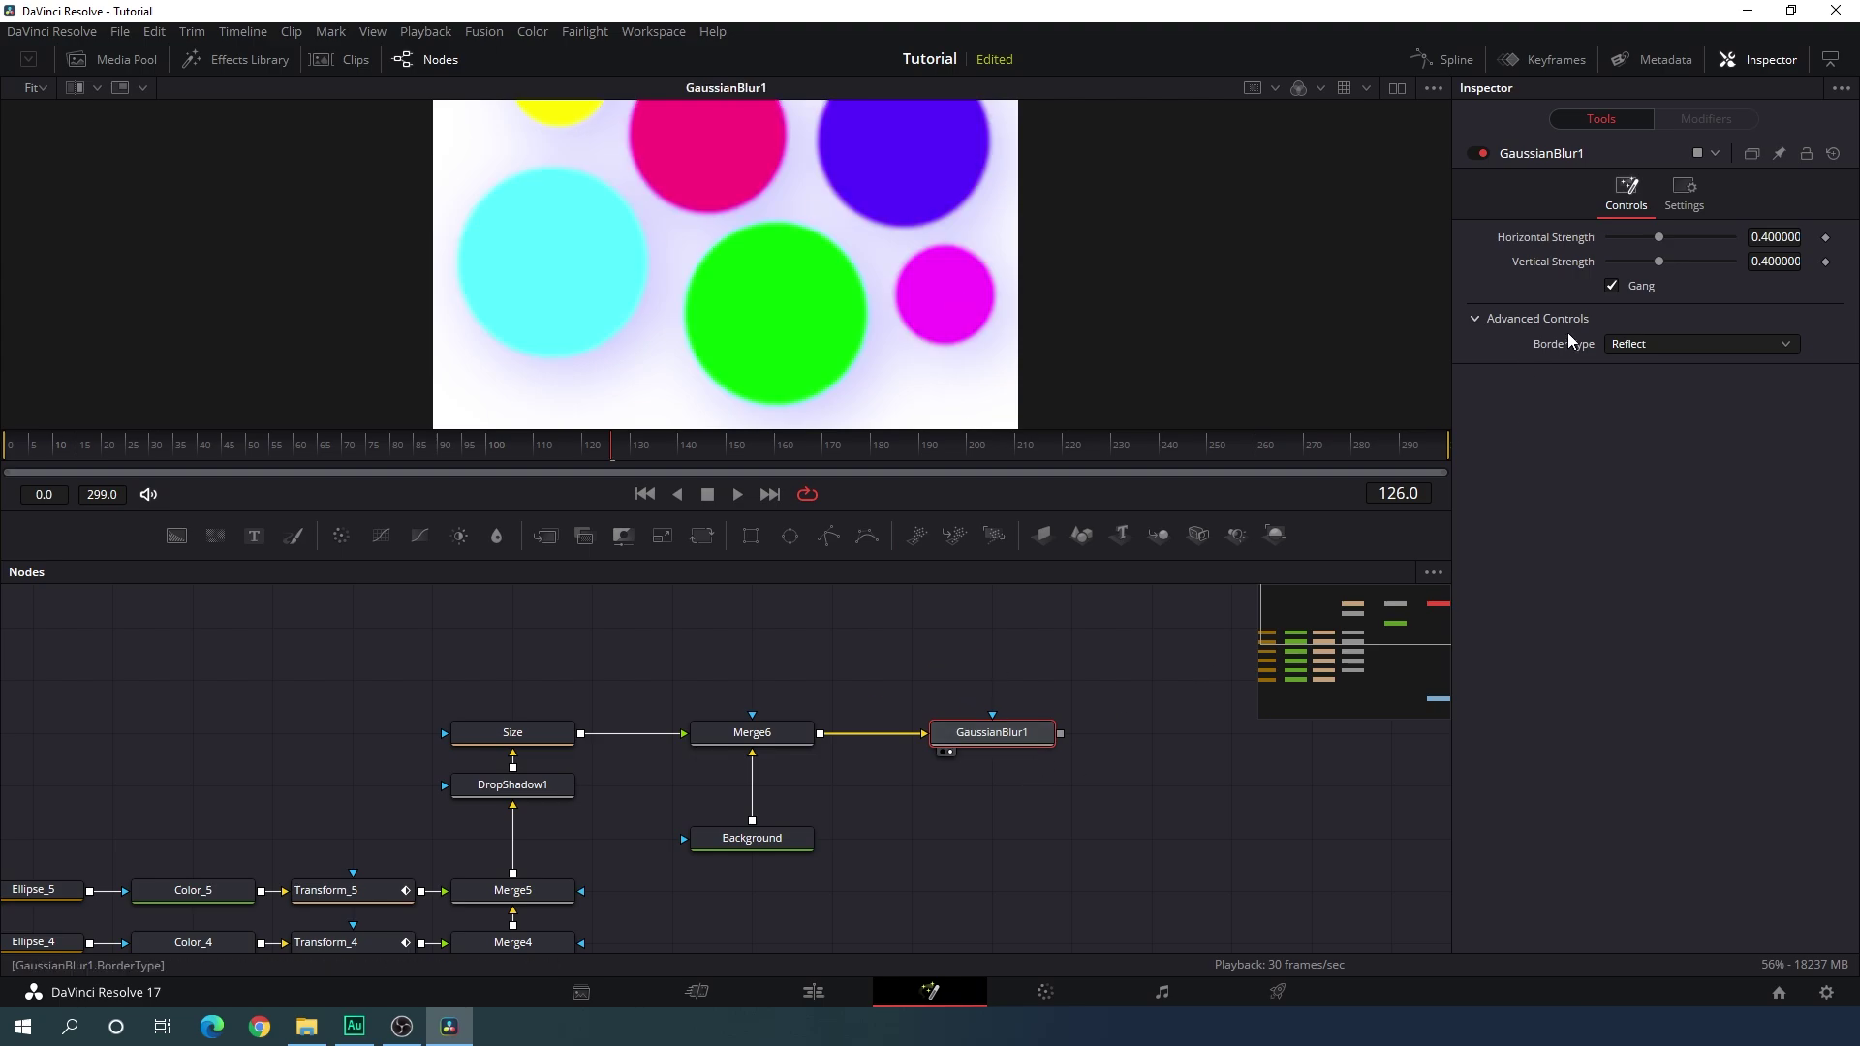
Set the Gaussian blur's ganged Horizontal and Vertical Strength to 0.8.
drag(1658, 236, 1692, 237)
click(1770, 237)
text(0.8)
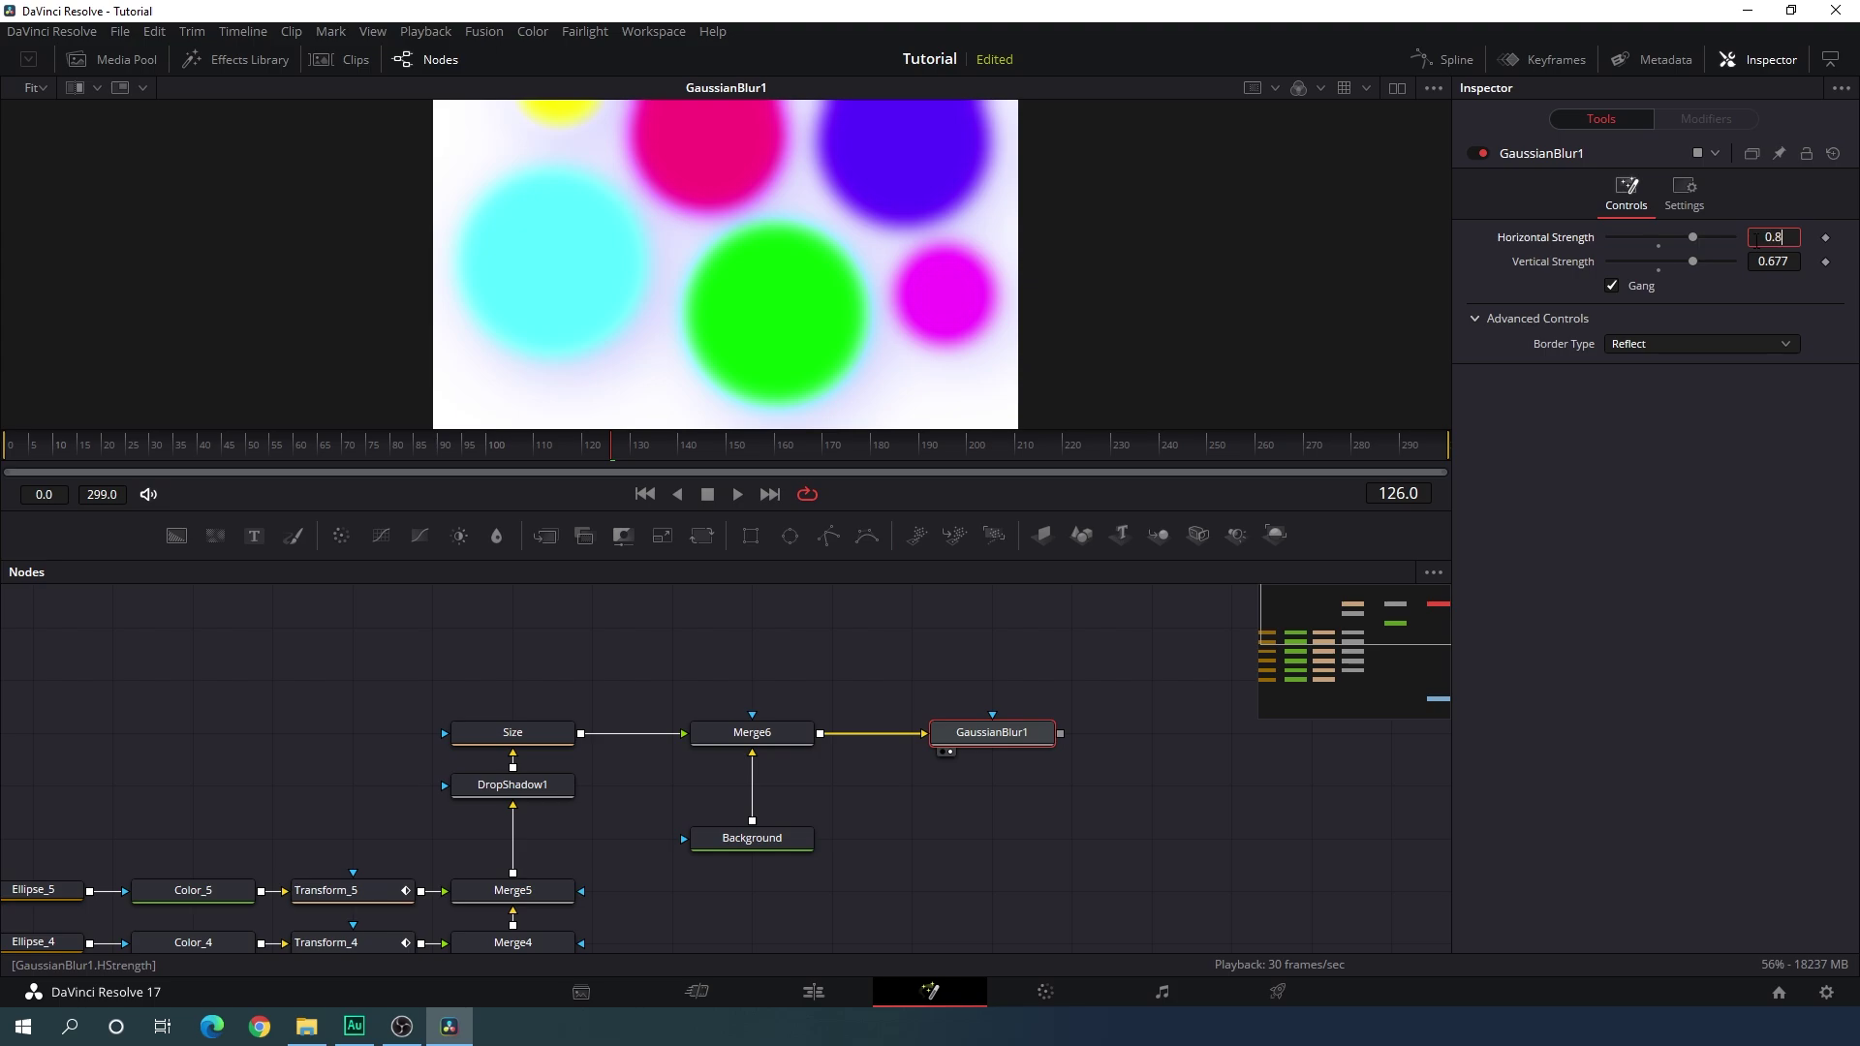
key(Tab)
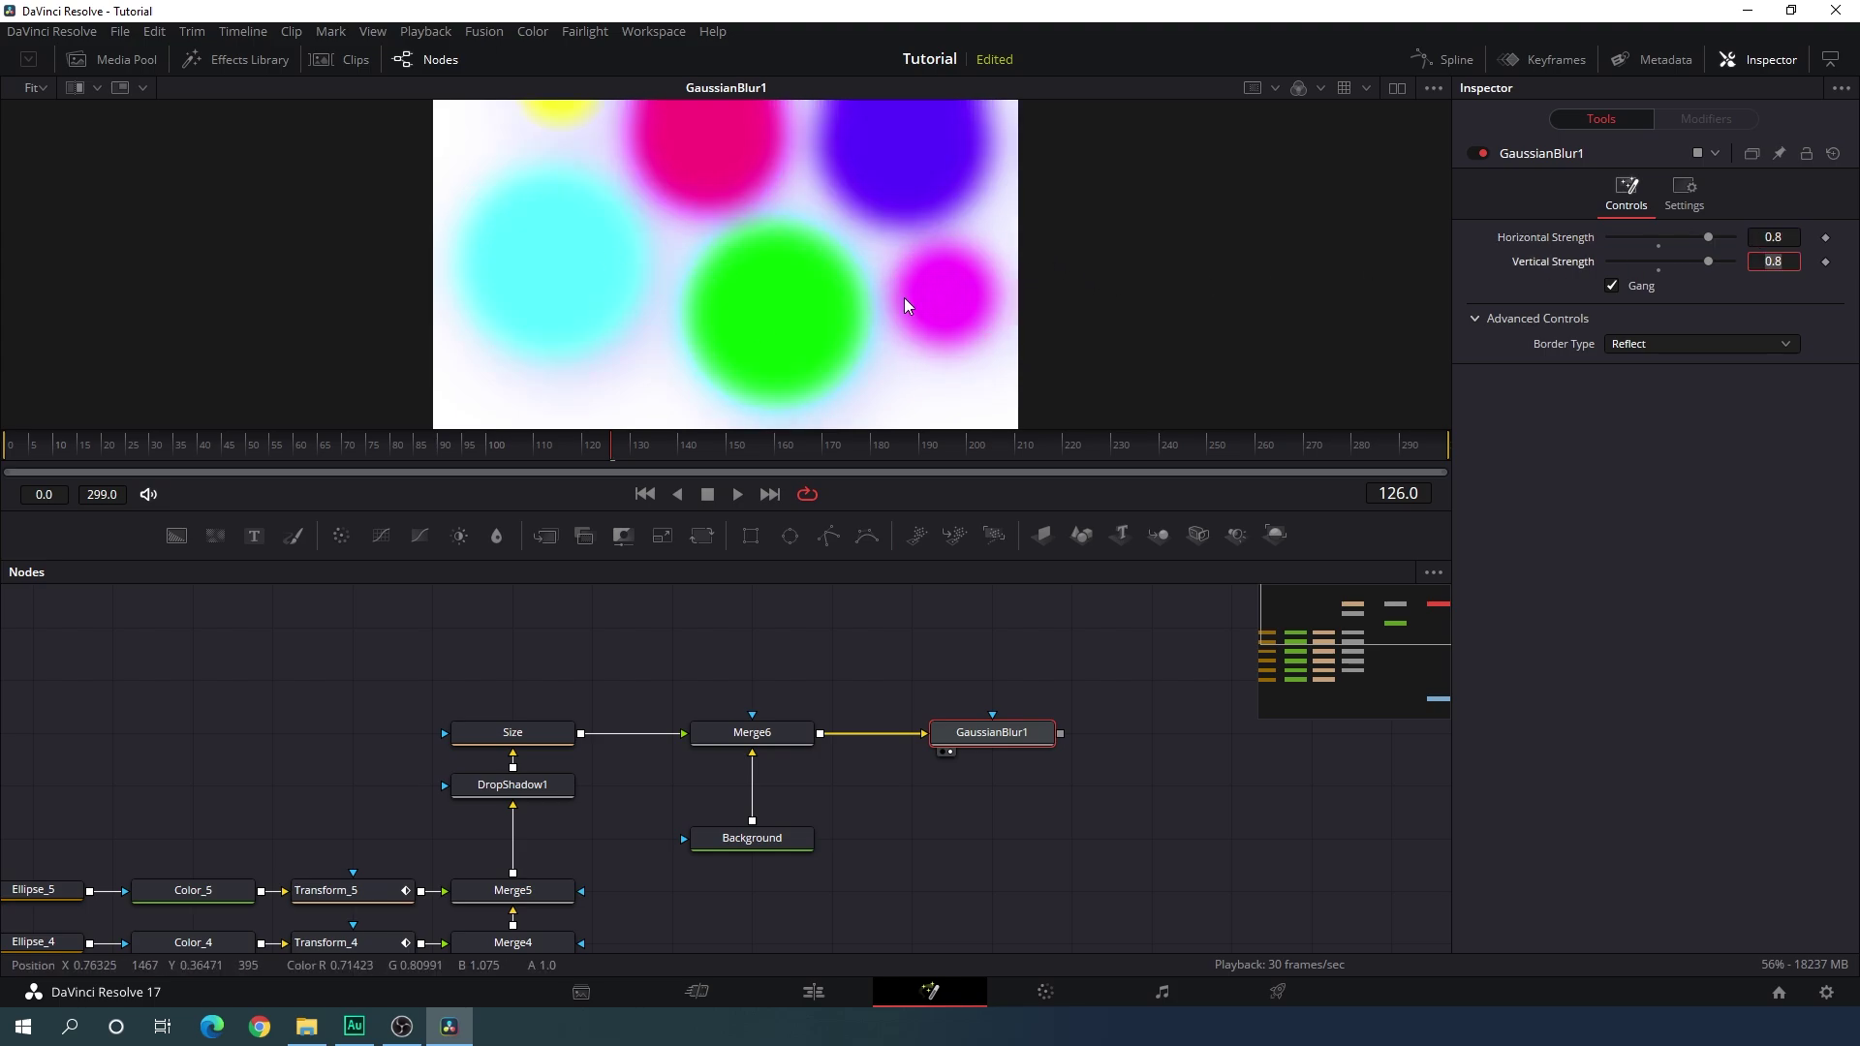
Add a rectangle mask above GaussianBlur1, rename it Rectangle, and connect it to the blur's effect mask input.
drag(1113, 627, 951, 659)
click(952, 658)
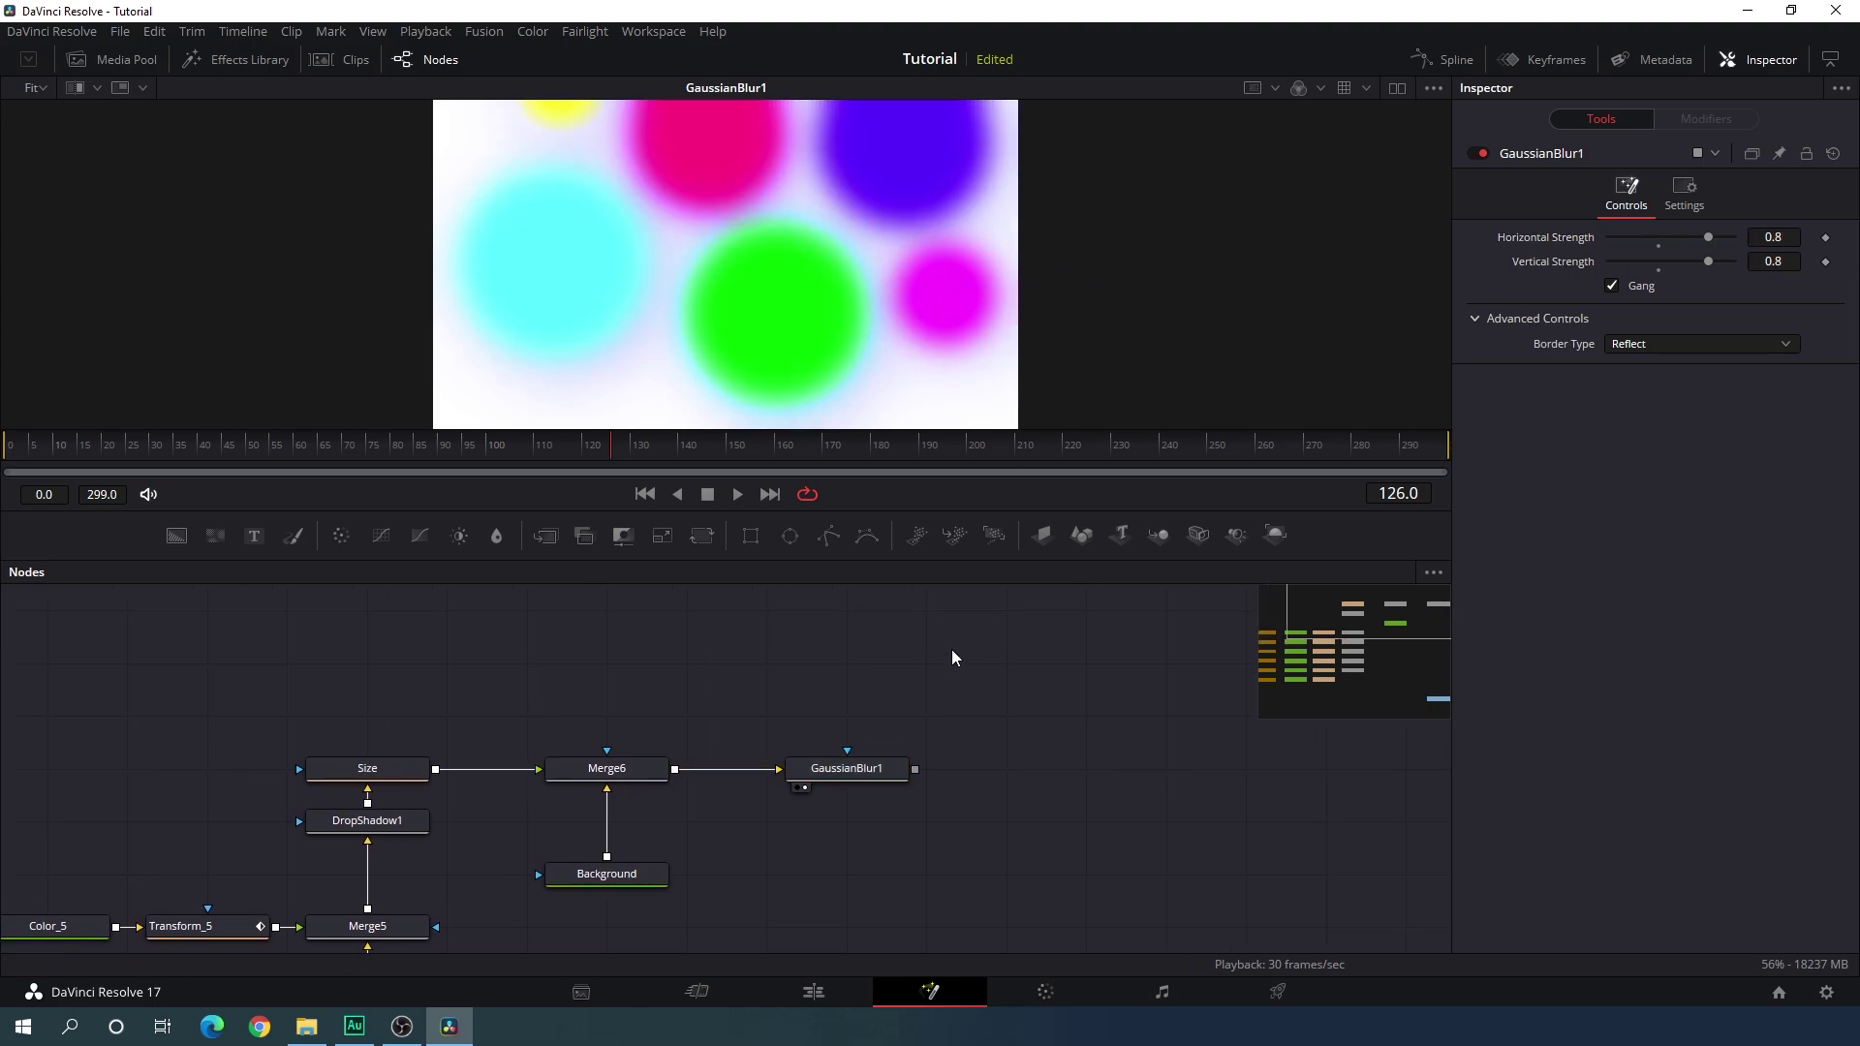
drag(751, 539, 888, 658)
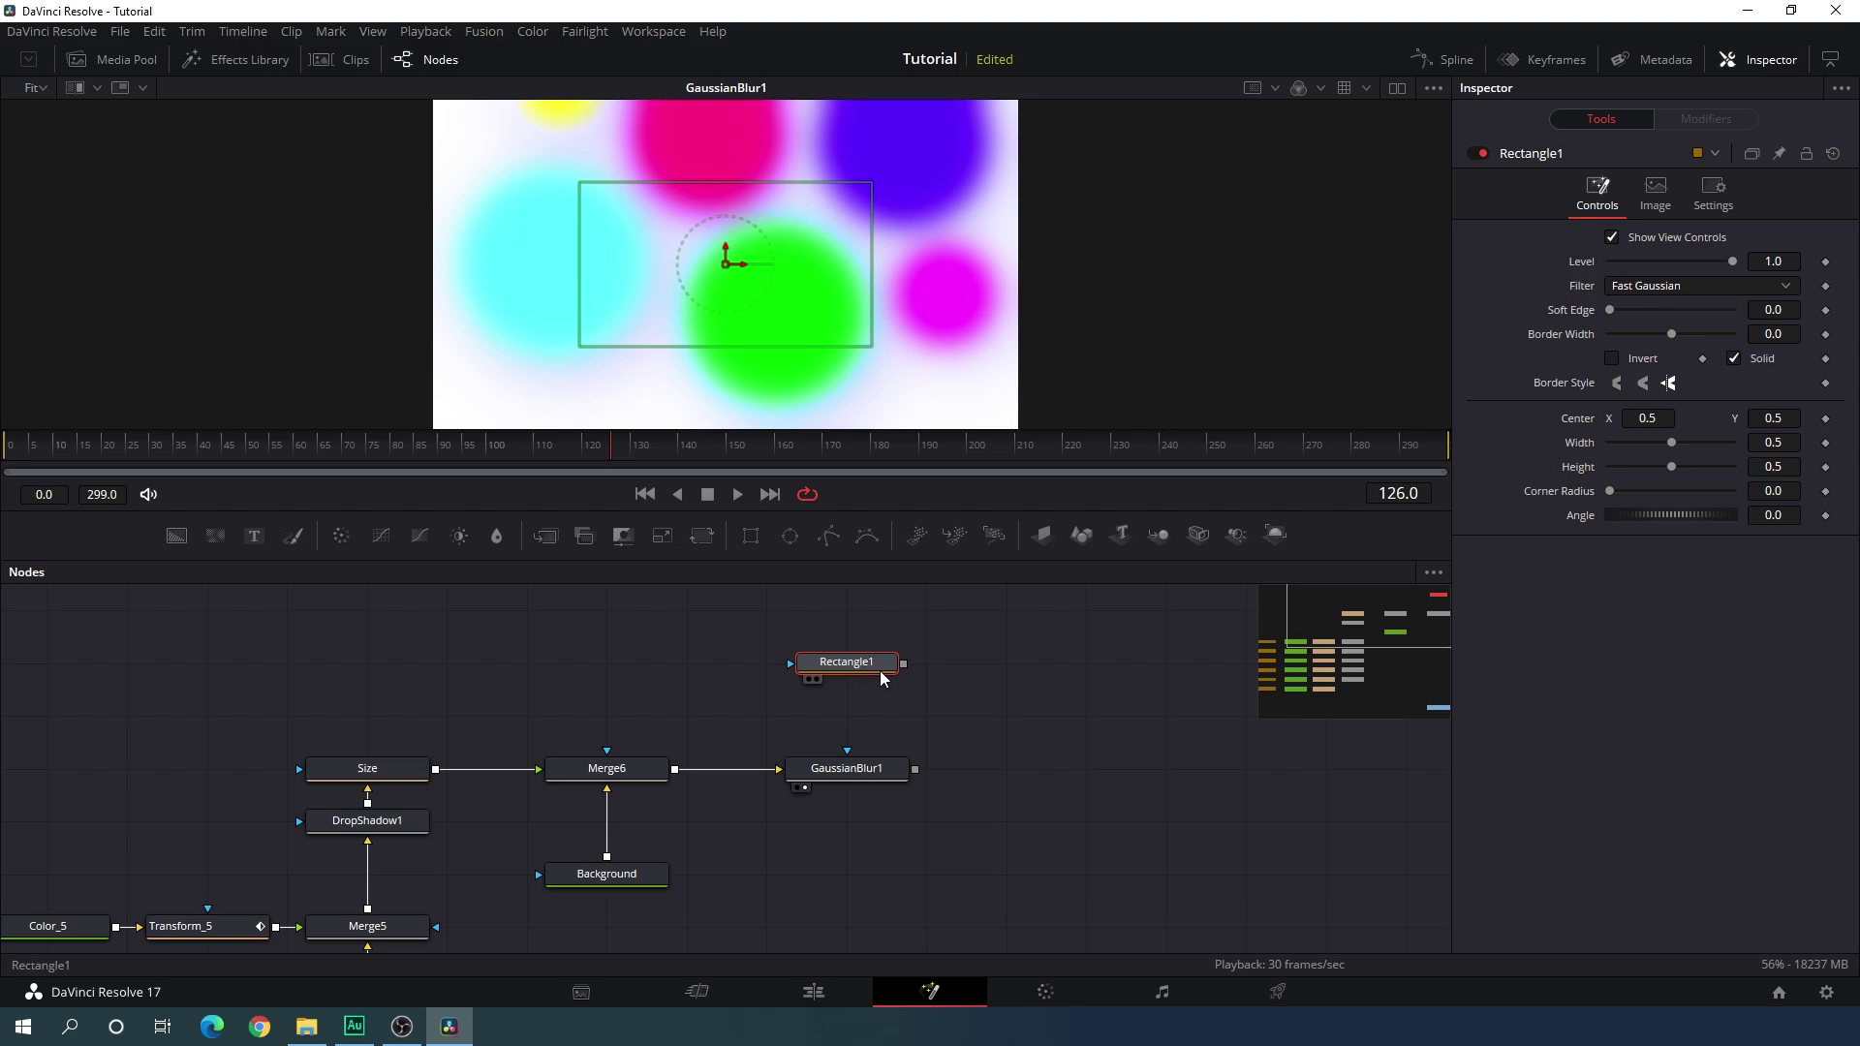
key(F2)
click(892, 535)
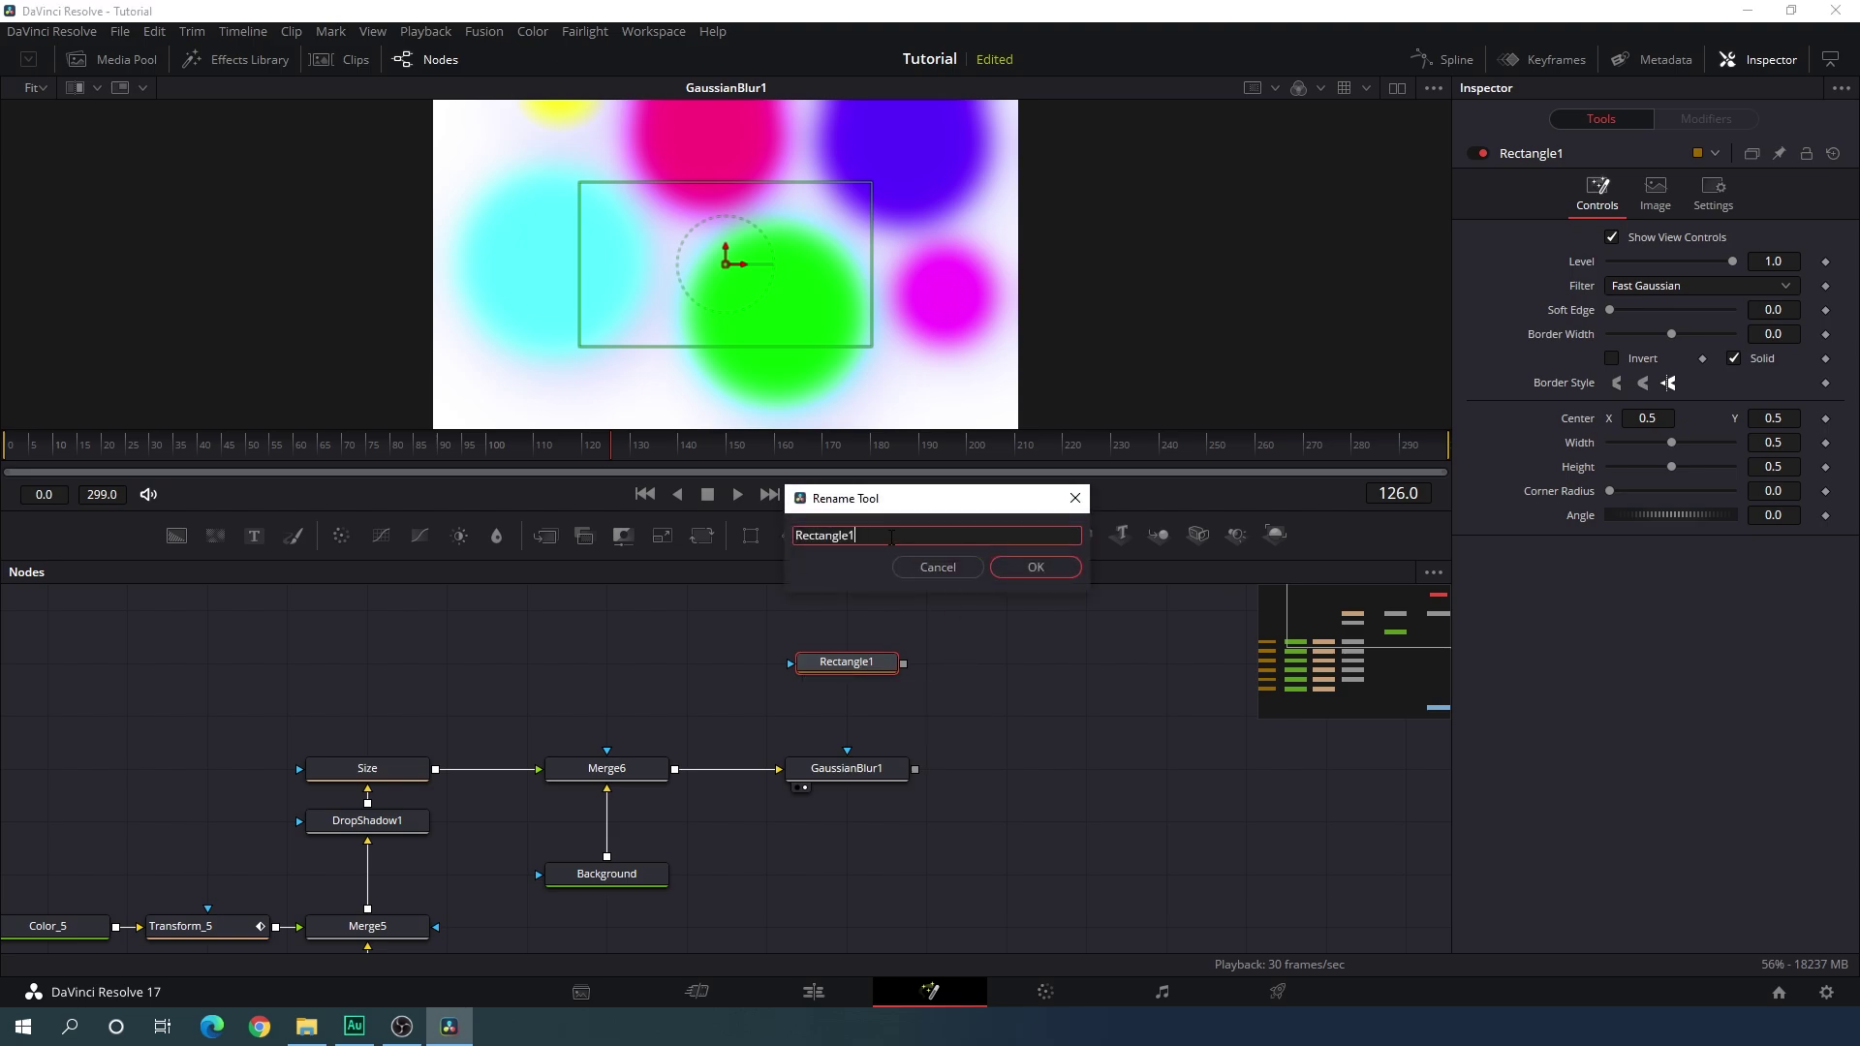
key(BackSpace)
key(Return)
drag(902, 664, 847, 752)
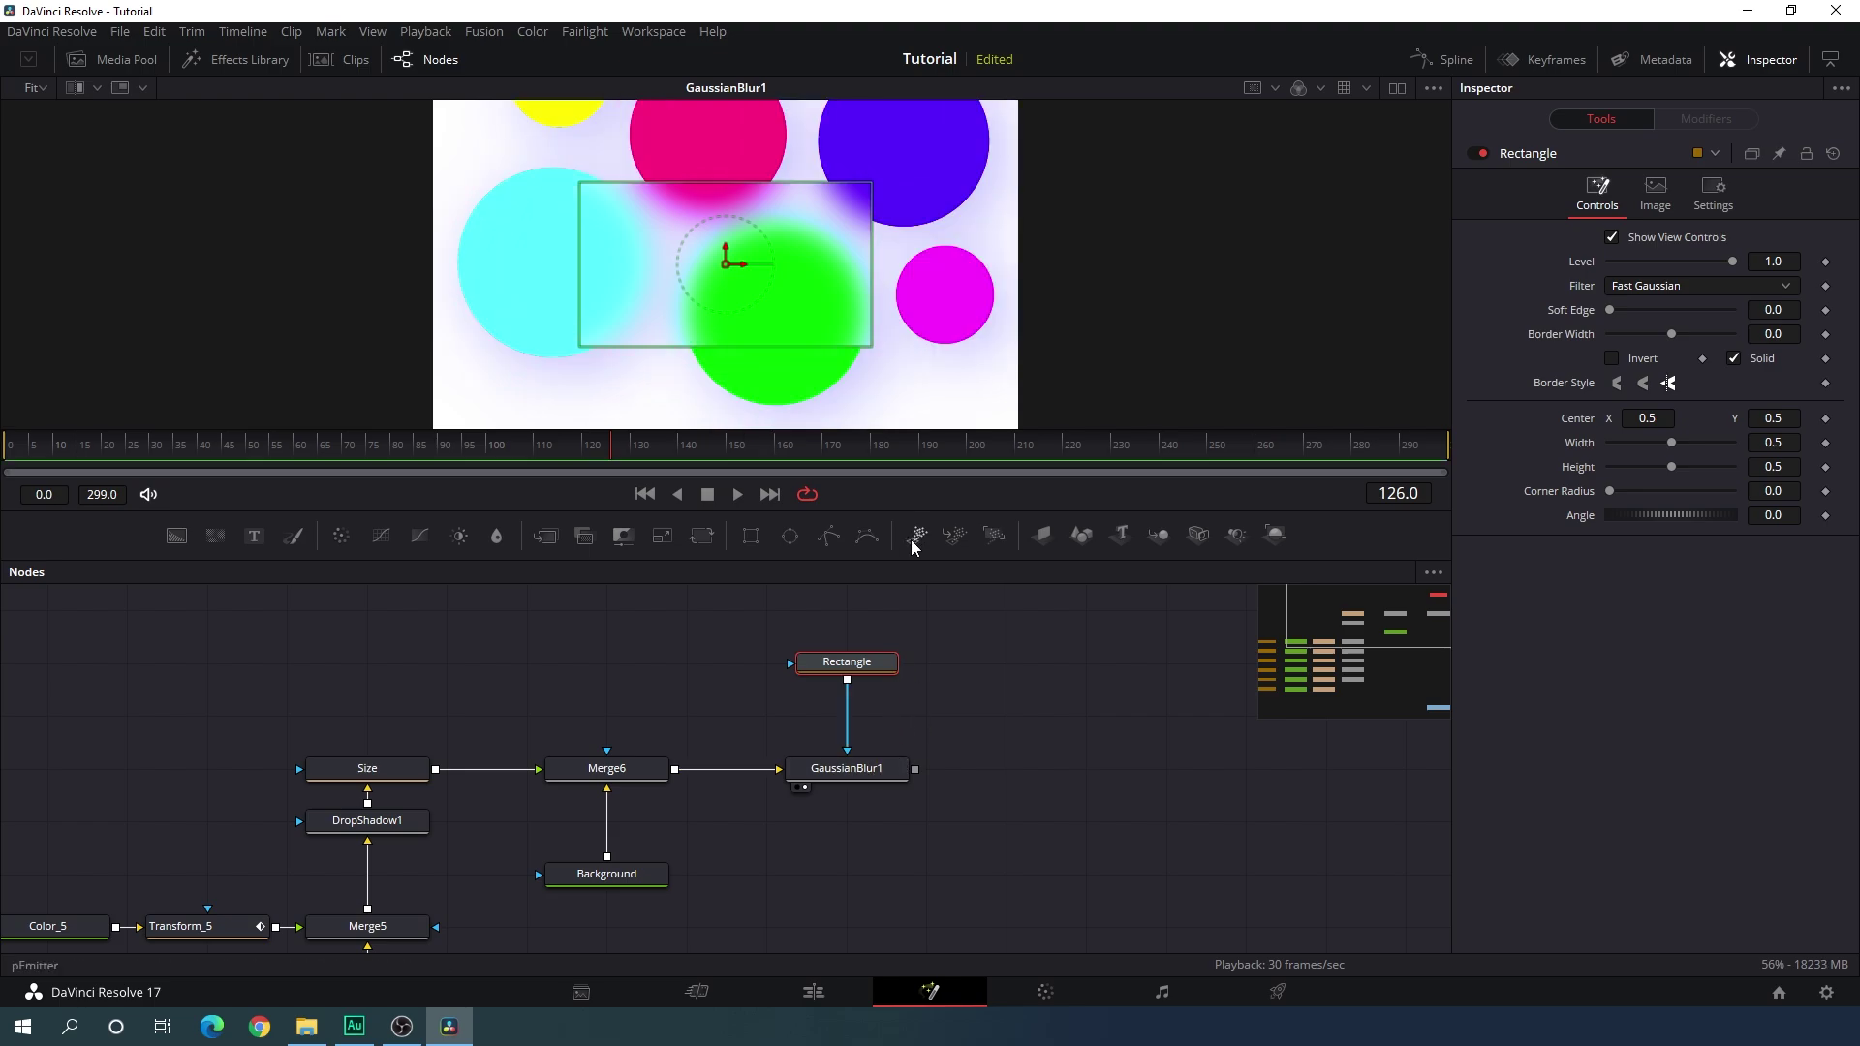
Size the rectangle mask to a width of 0.7 and a height of 0.6.
drag(1667, 444, 1681, 444)
click(1795, 442)
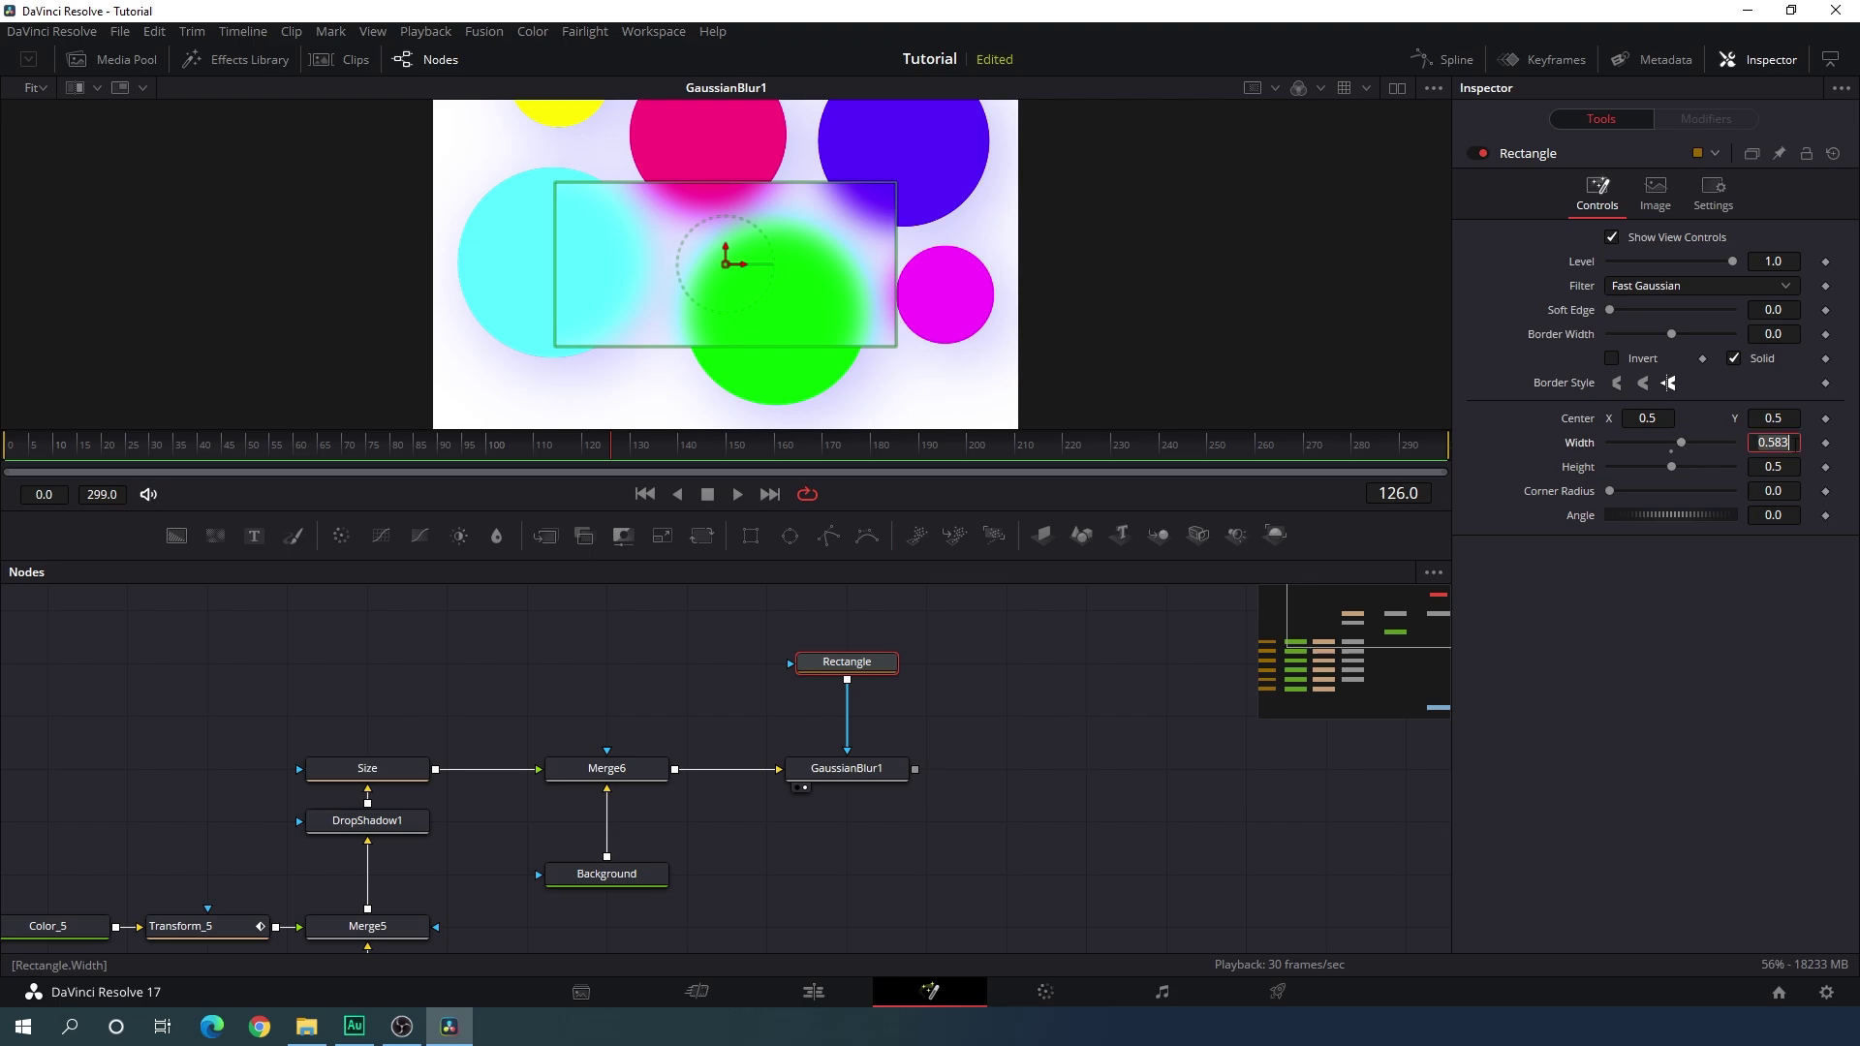
text(0.7)
key(Tab)
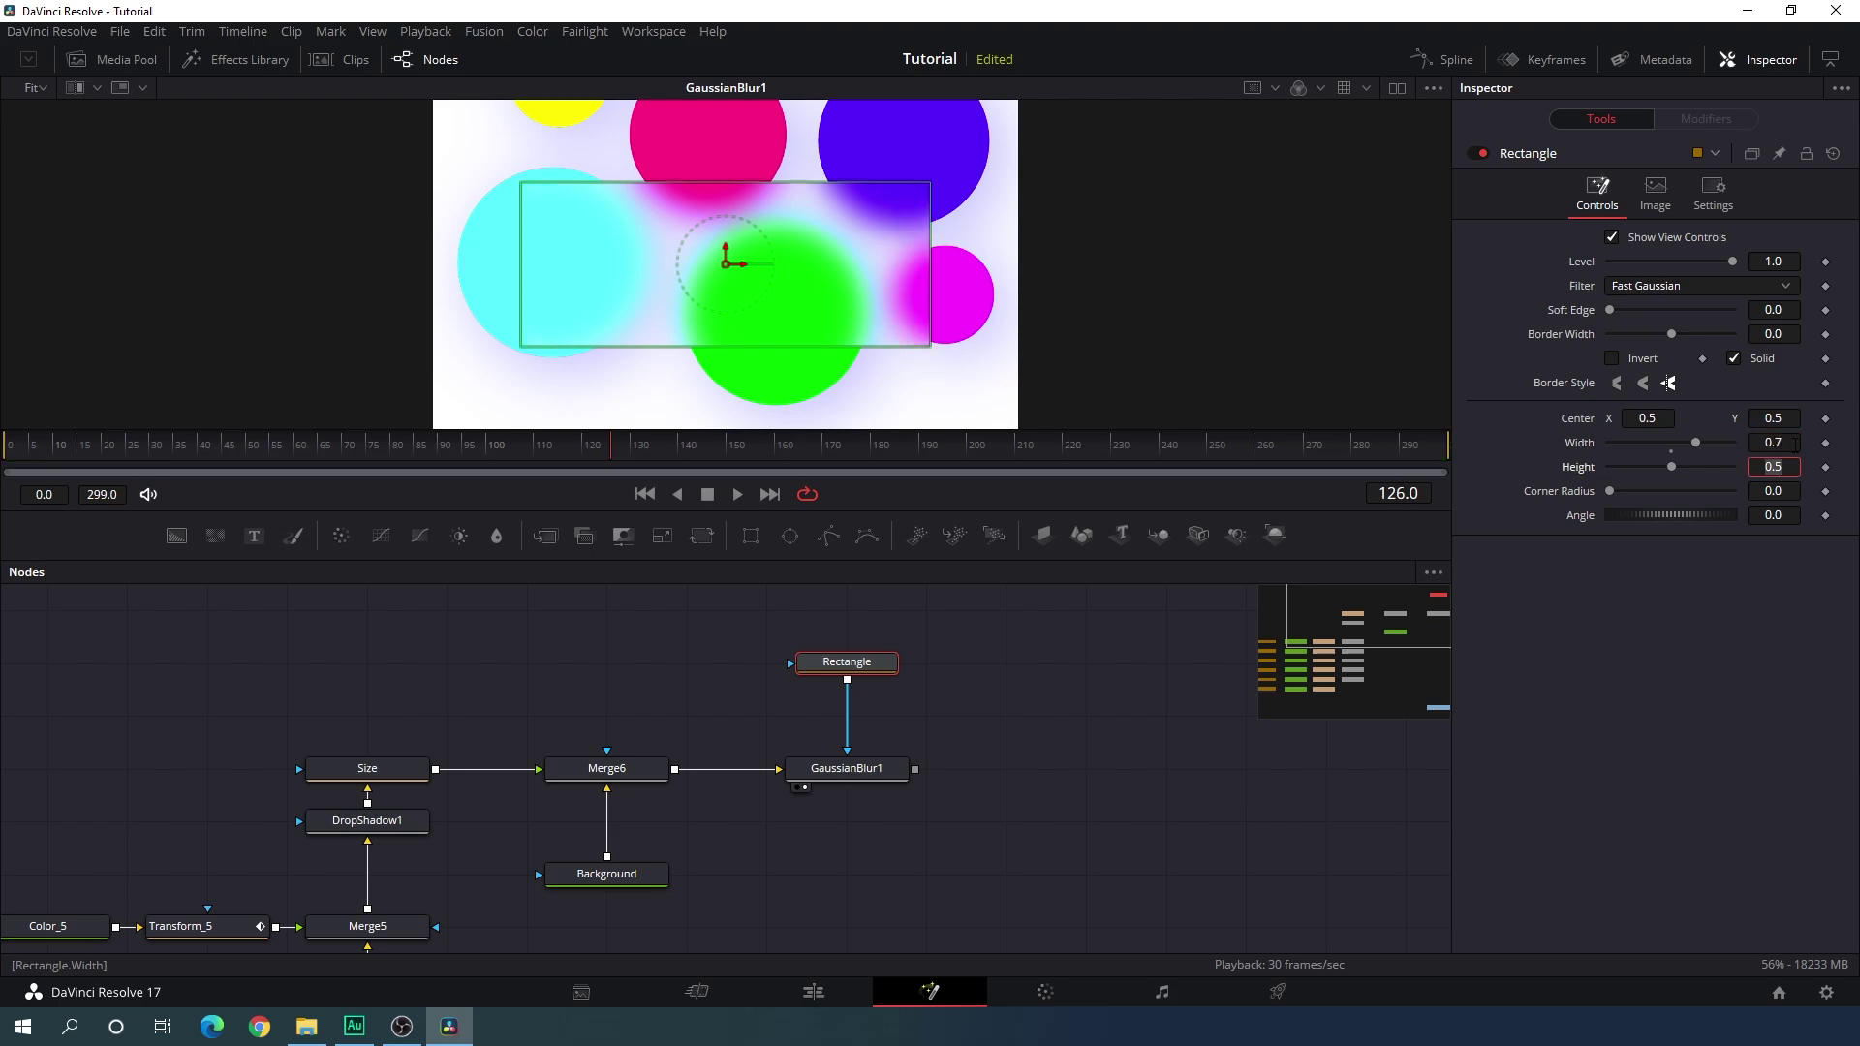
text(0)
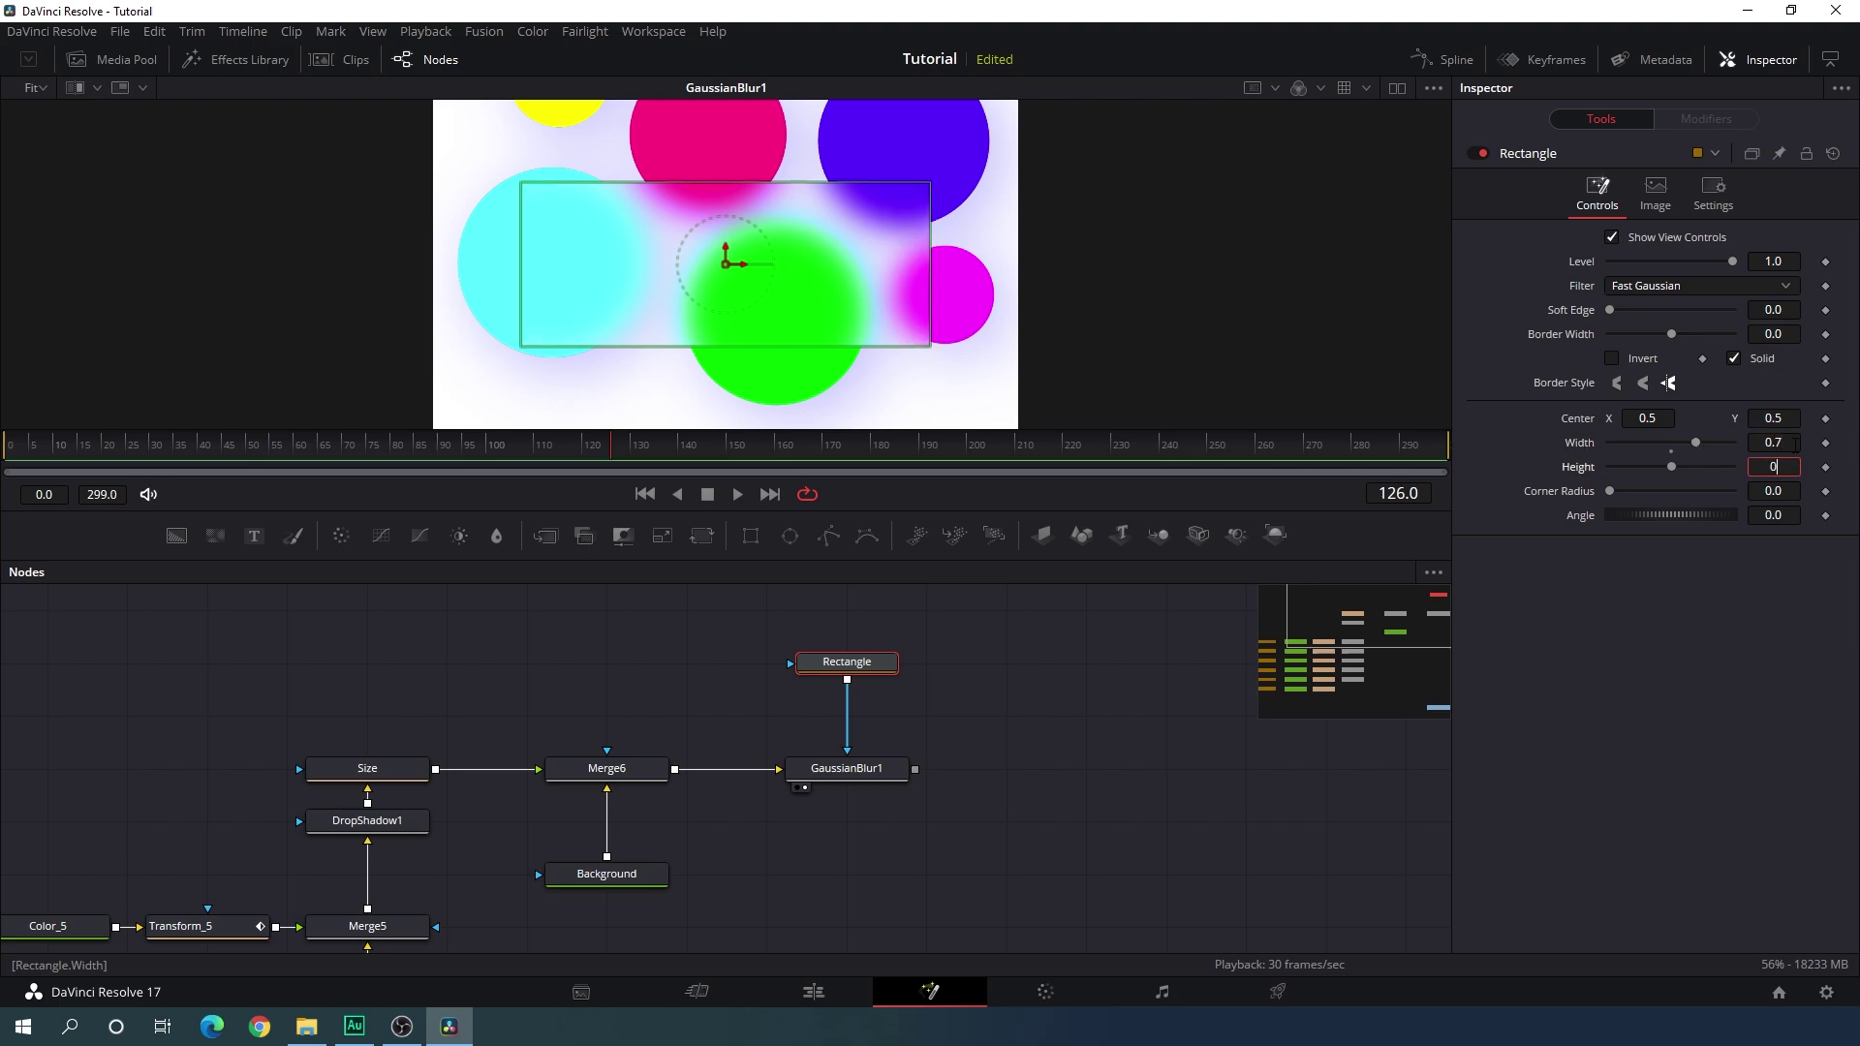
text(.6)
key(Tab)
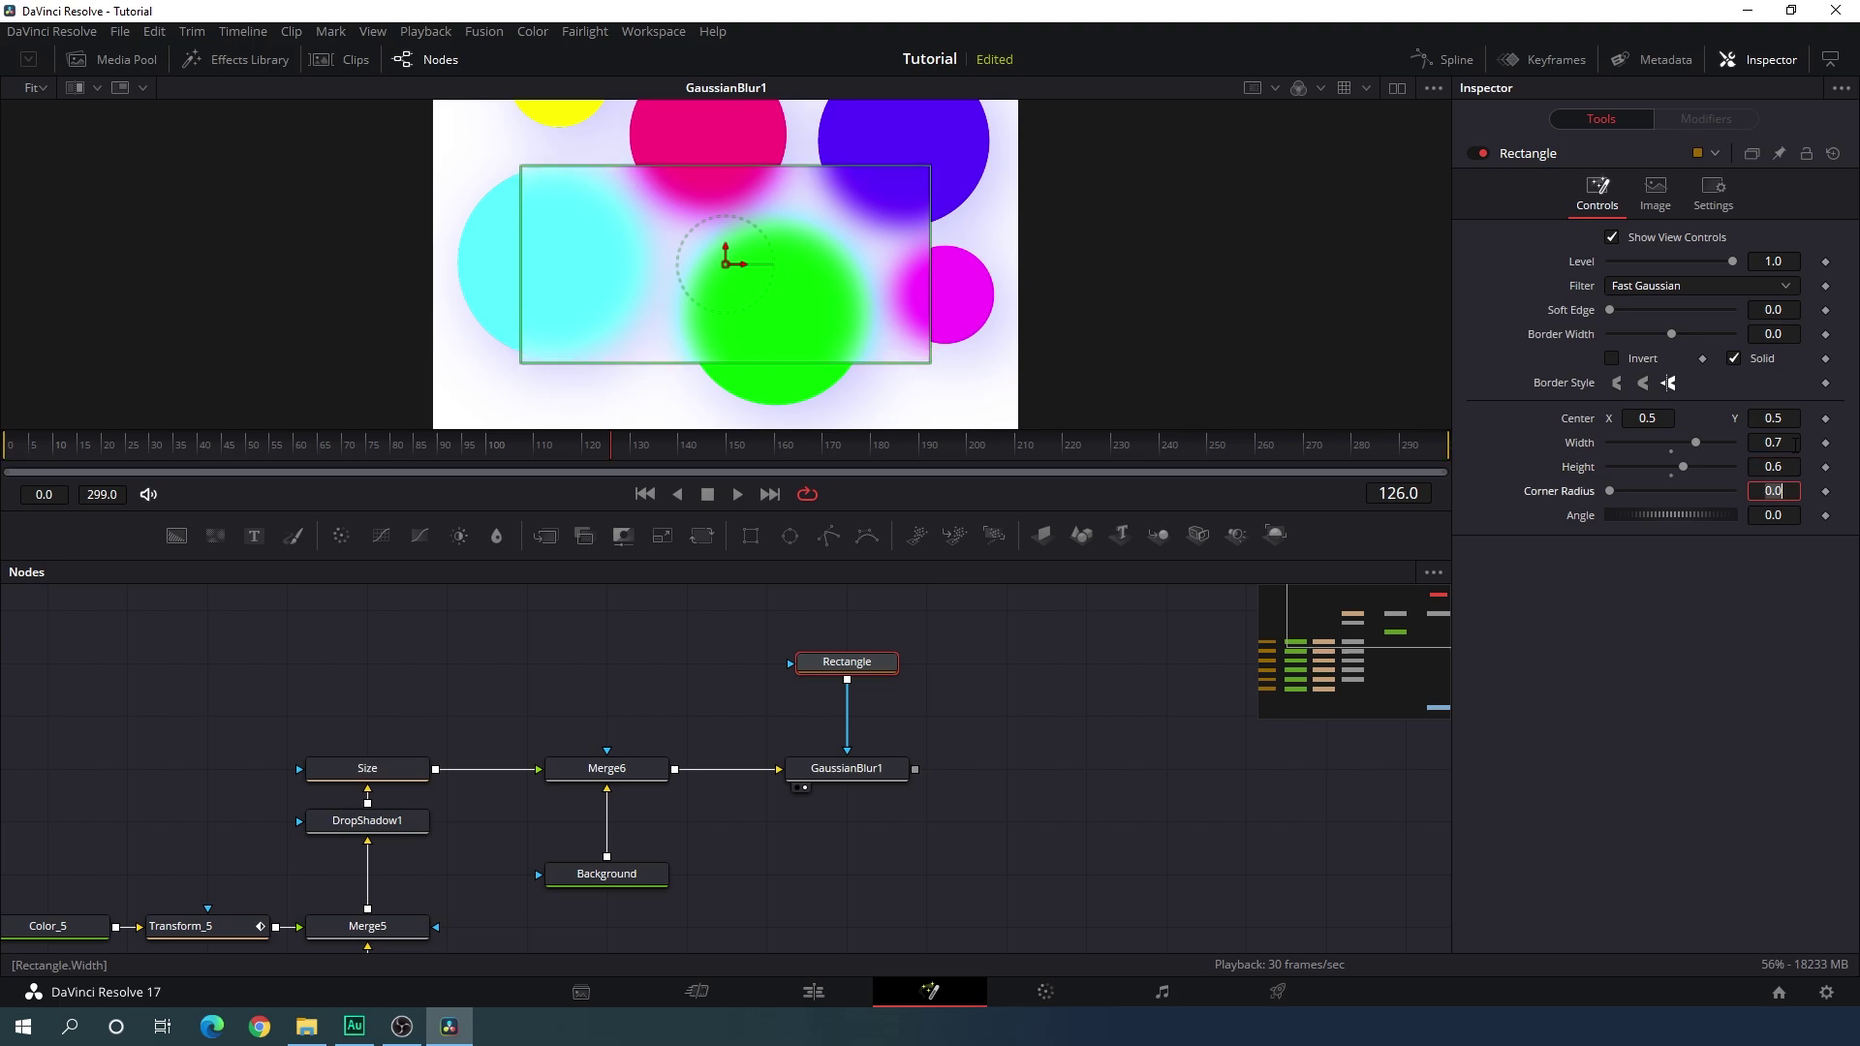
Round the rectangle mask's corners with a Corner Radius of 0.2 and check the masked blur at another frame.
text(0.079)
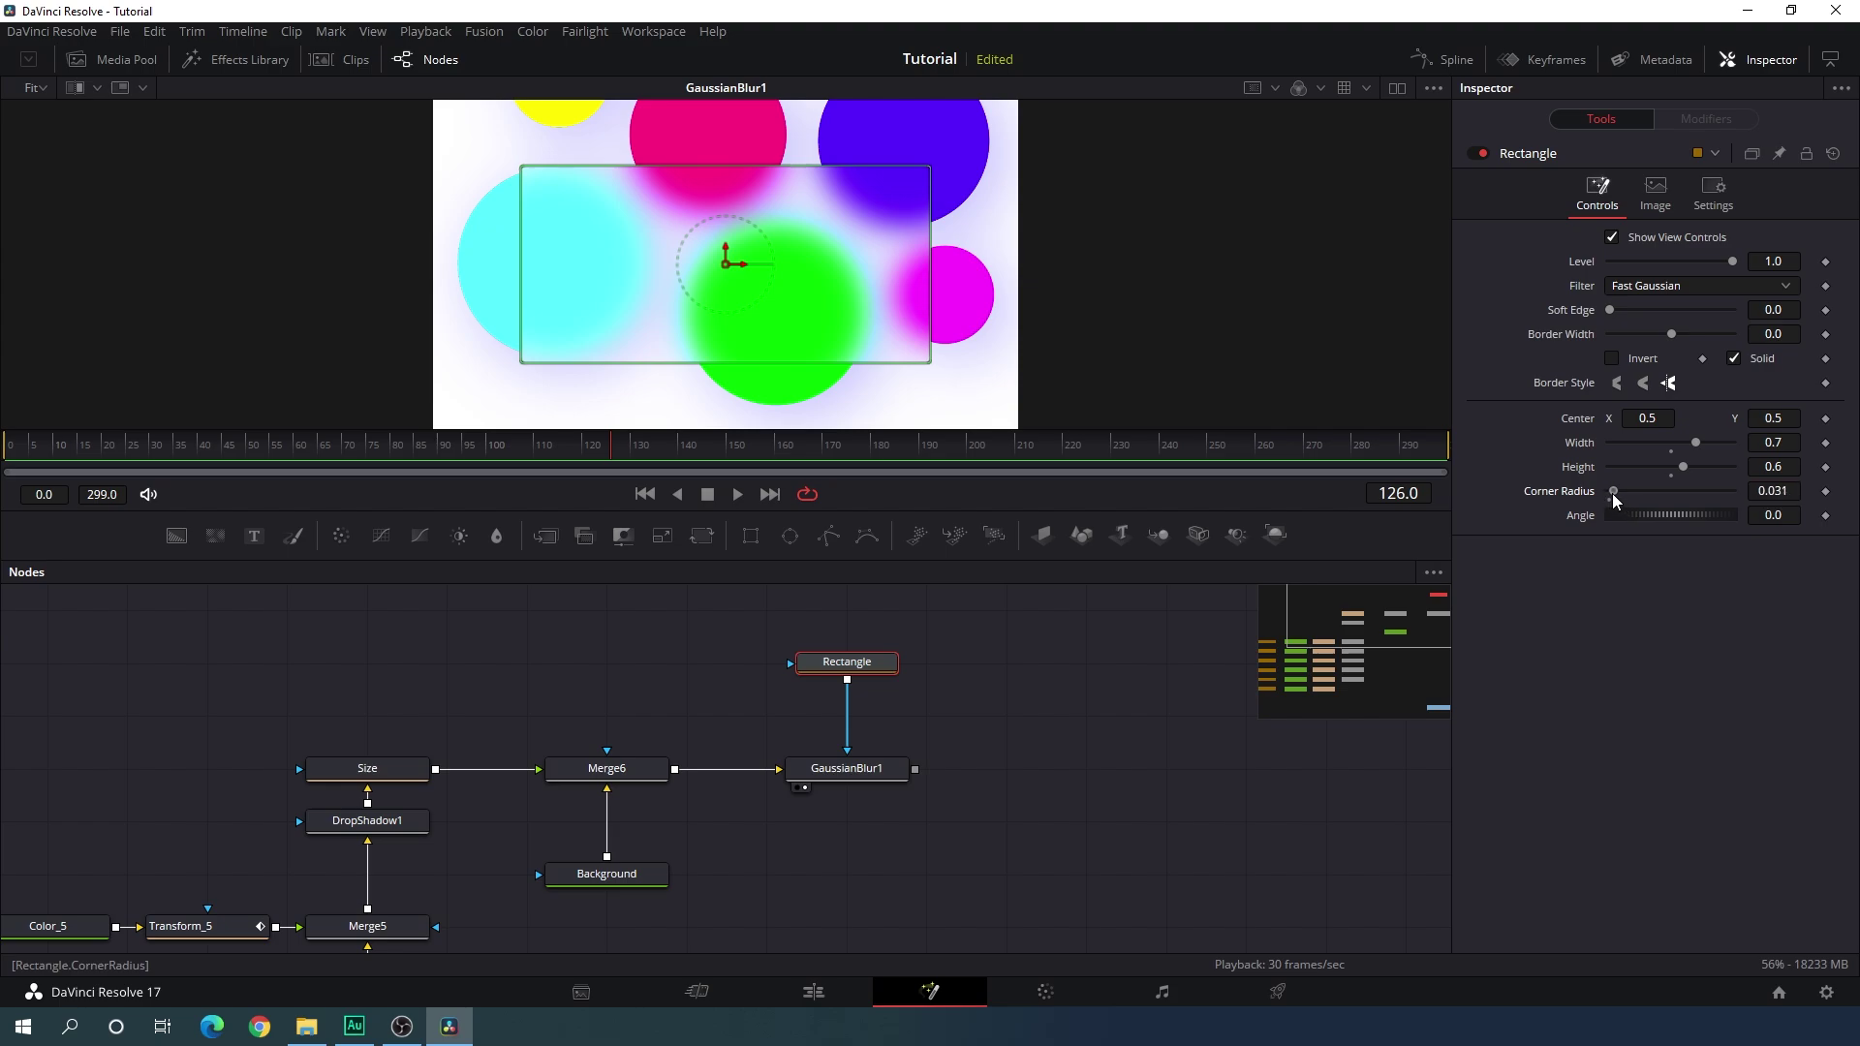
key(Return)
text(0.2)
key(Tab)
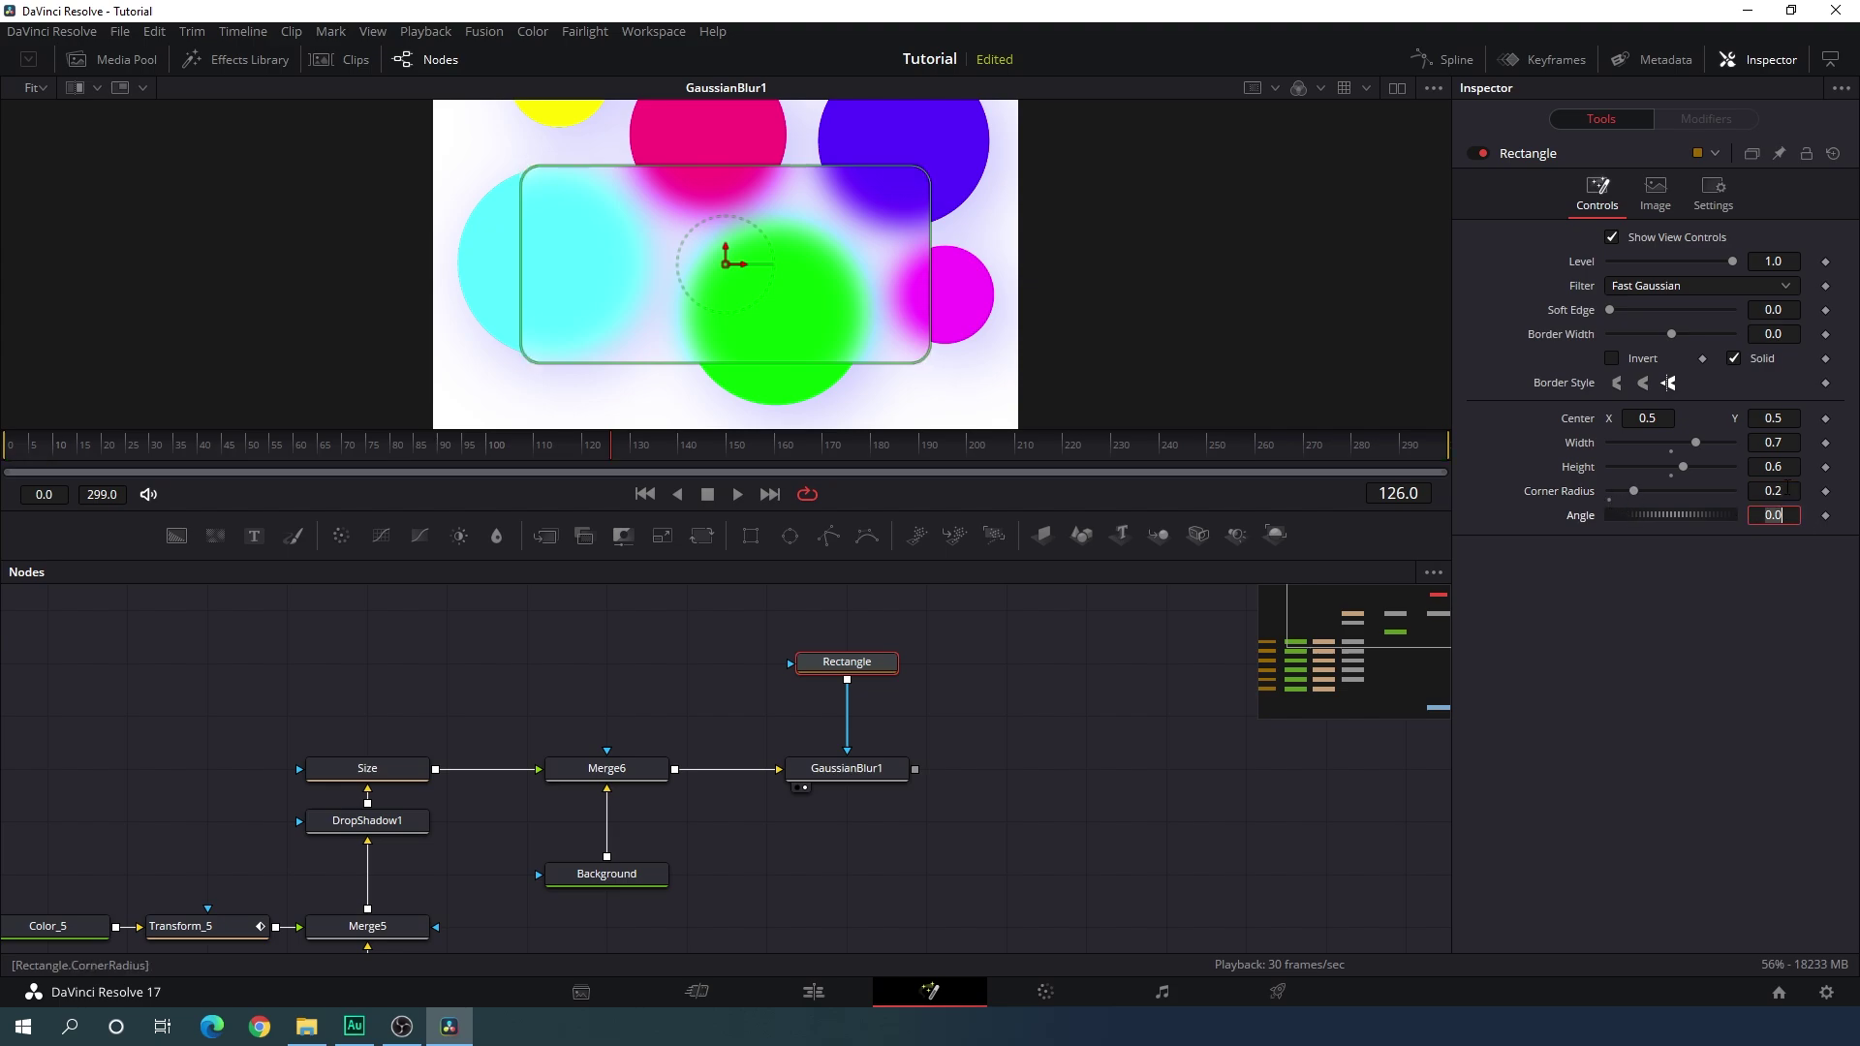
click(1113, 614)
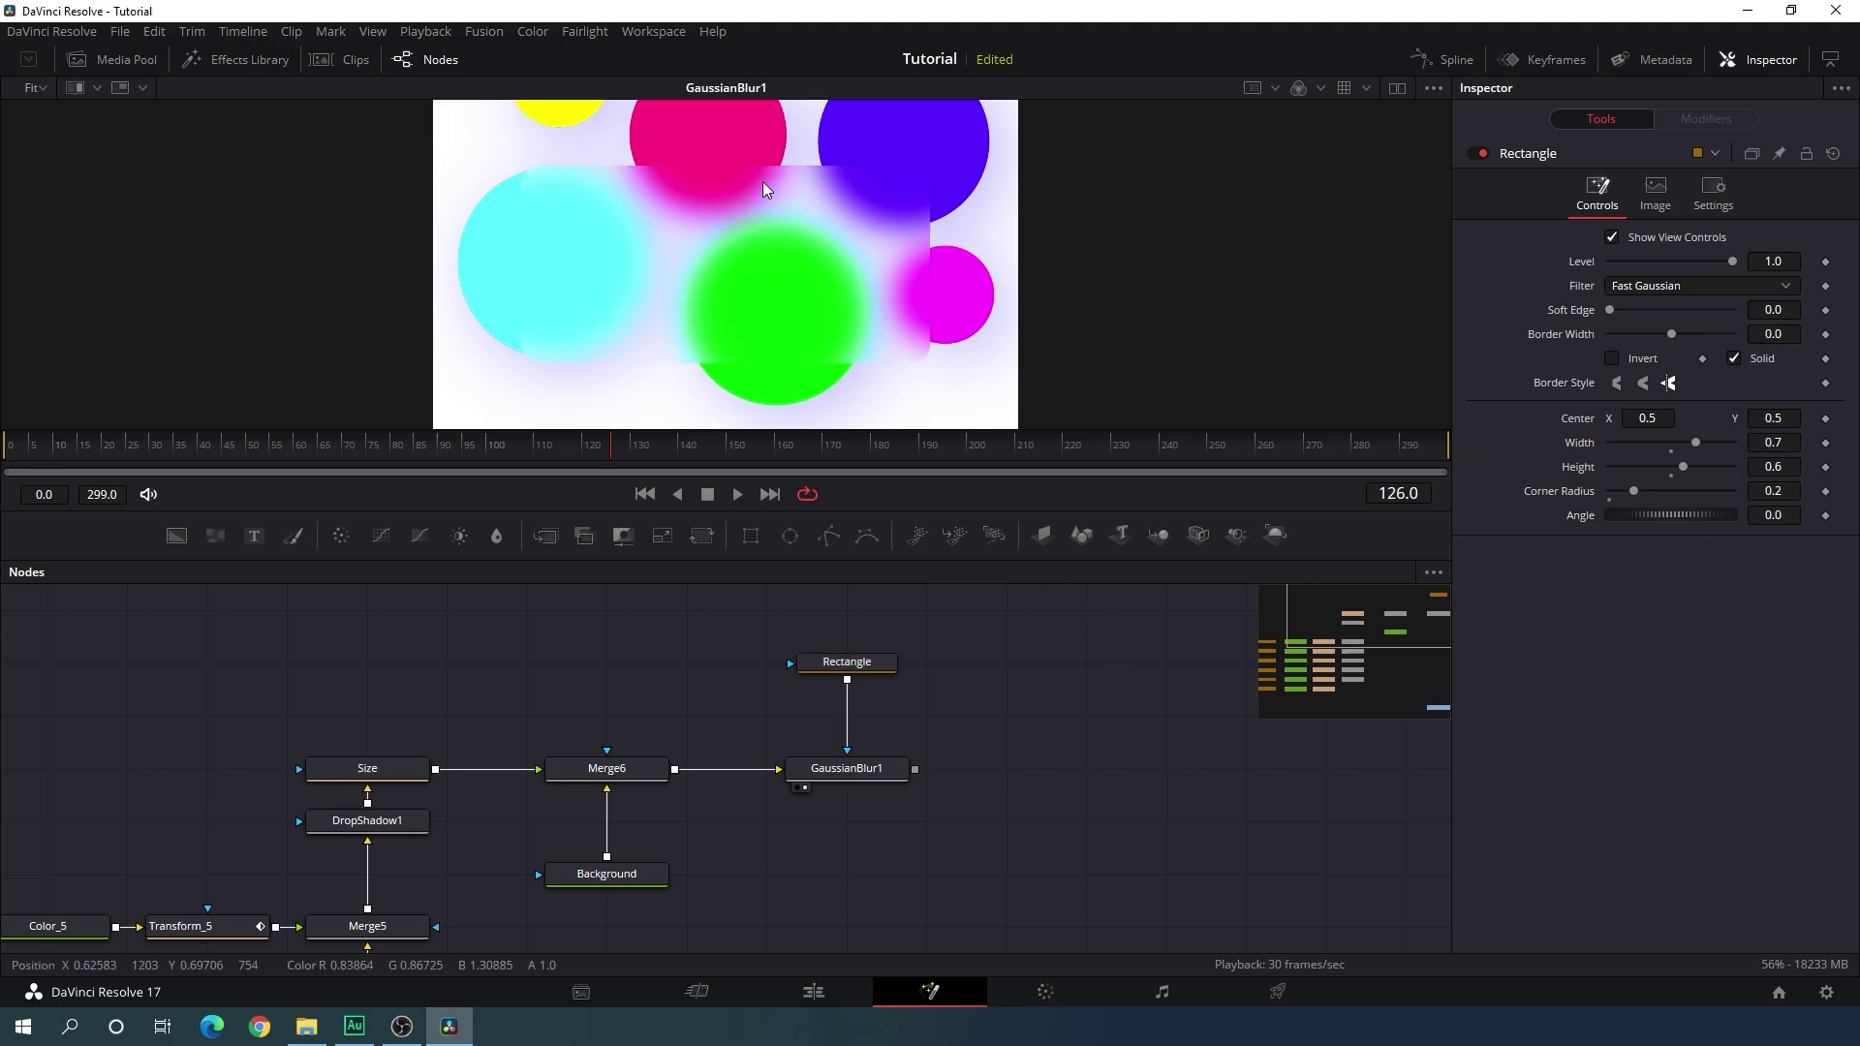
click(585, 445)
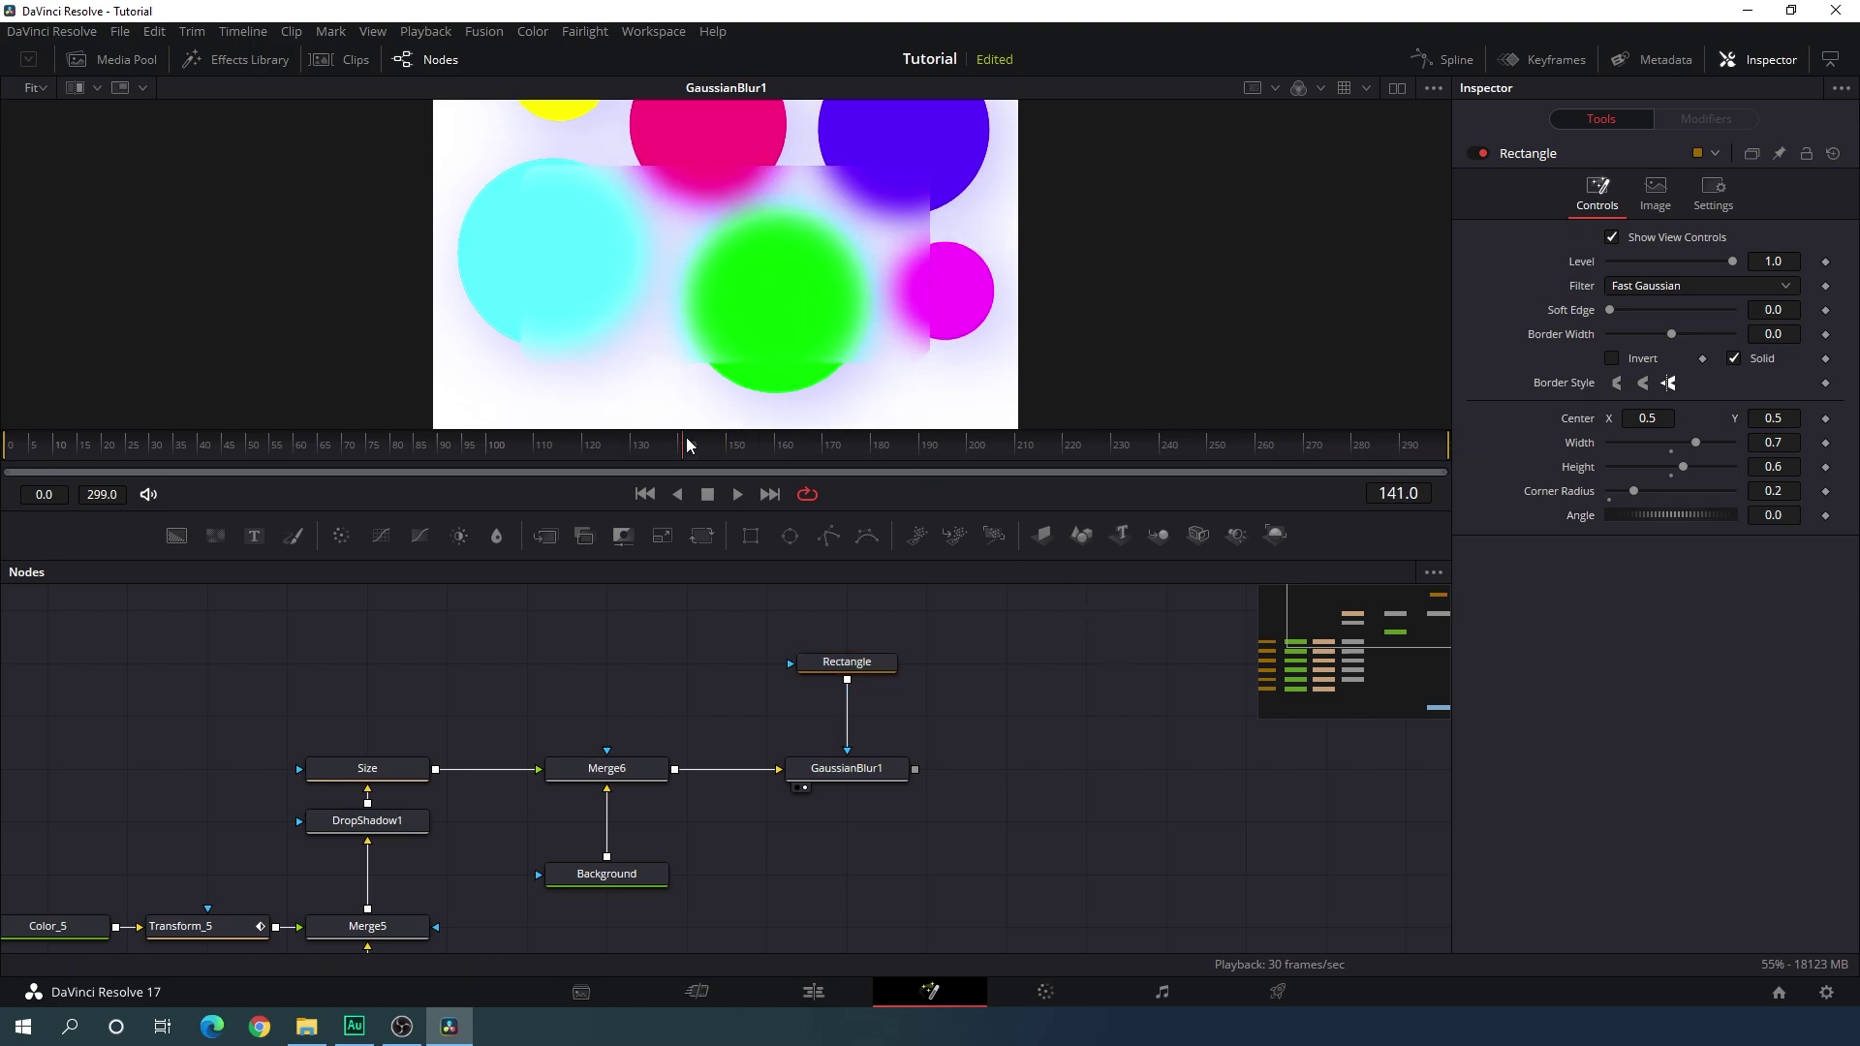
Add a Background node beside GaussianBlur1 and rename it Whitness.
drag(585, 446, 548, 446)
drag(1054, 720, 966, 726)
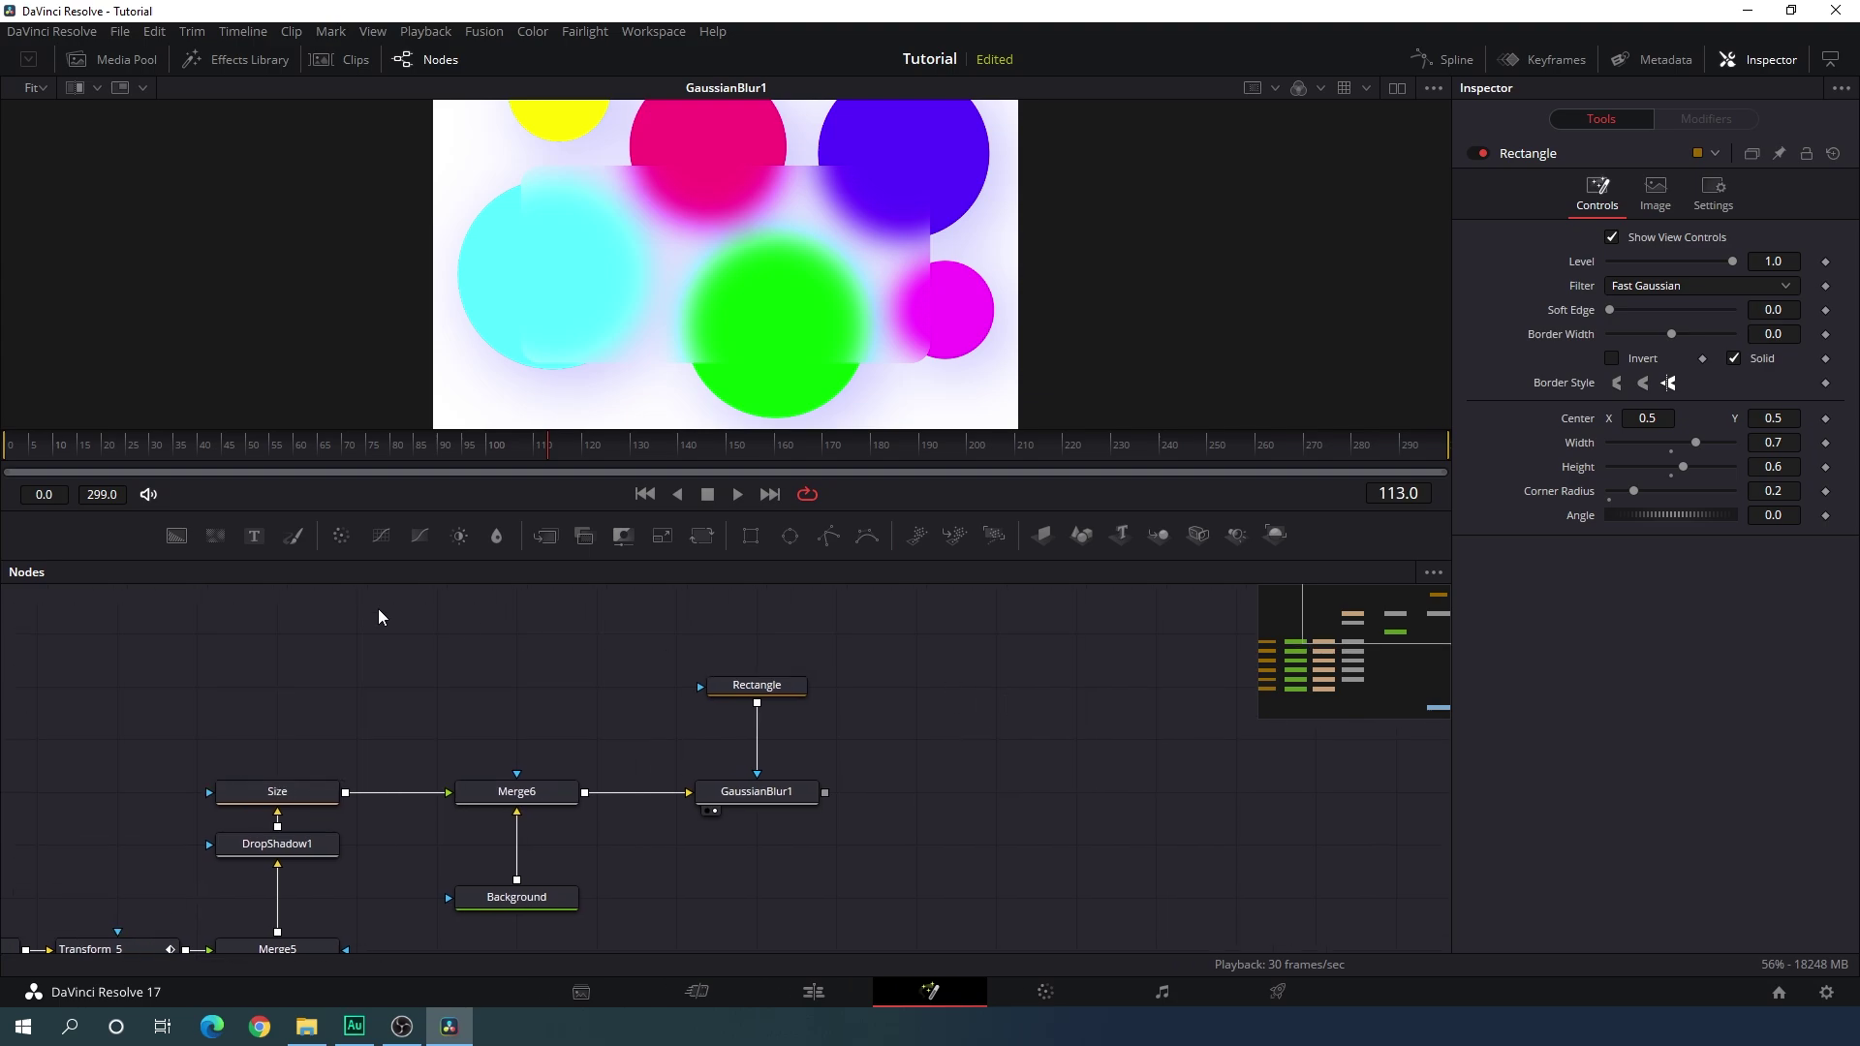
drag(177, 535, 956, 739)
key(F2)
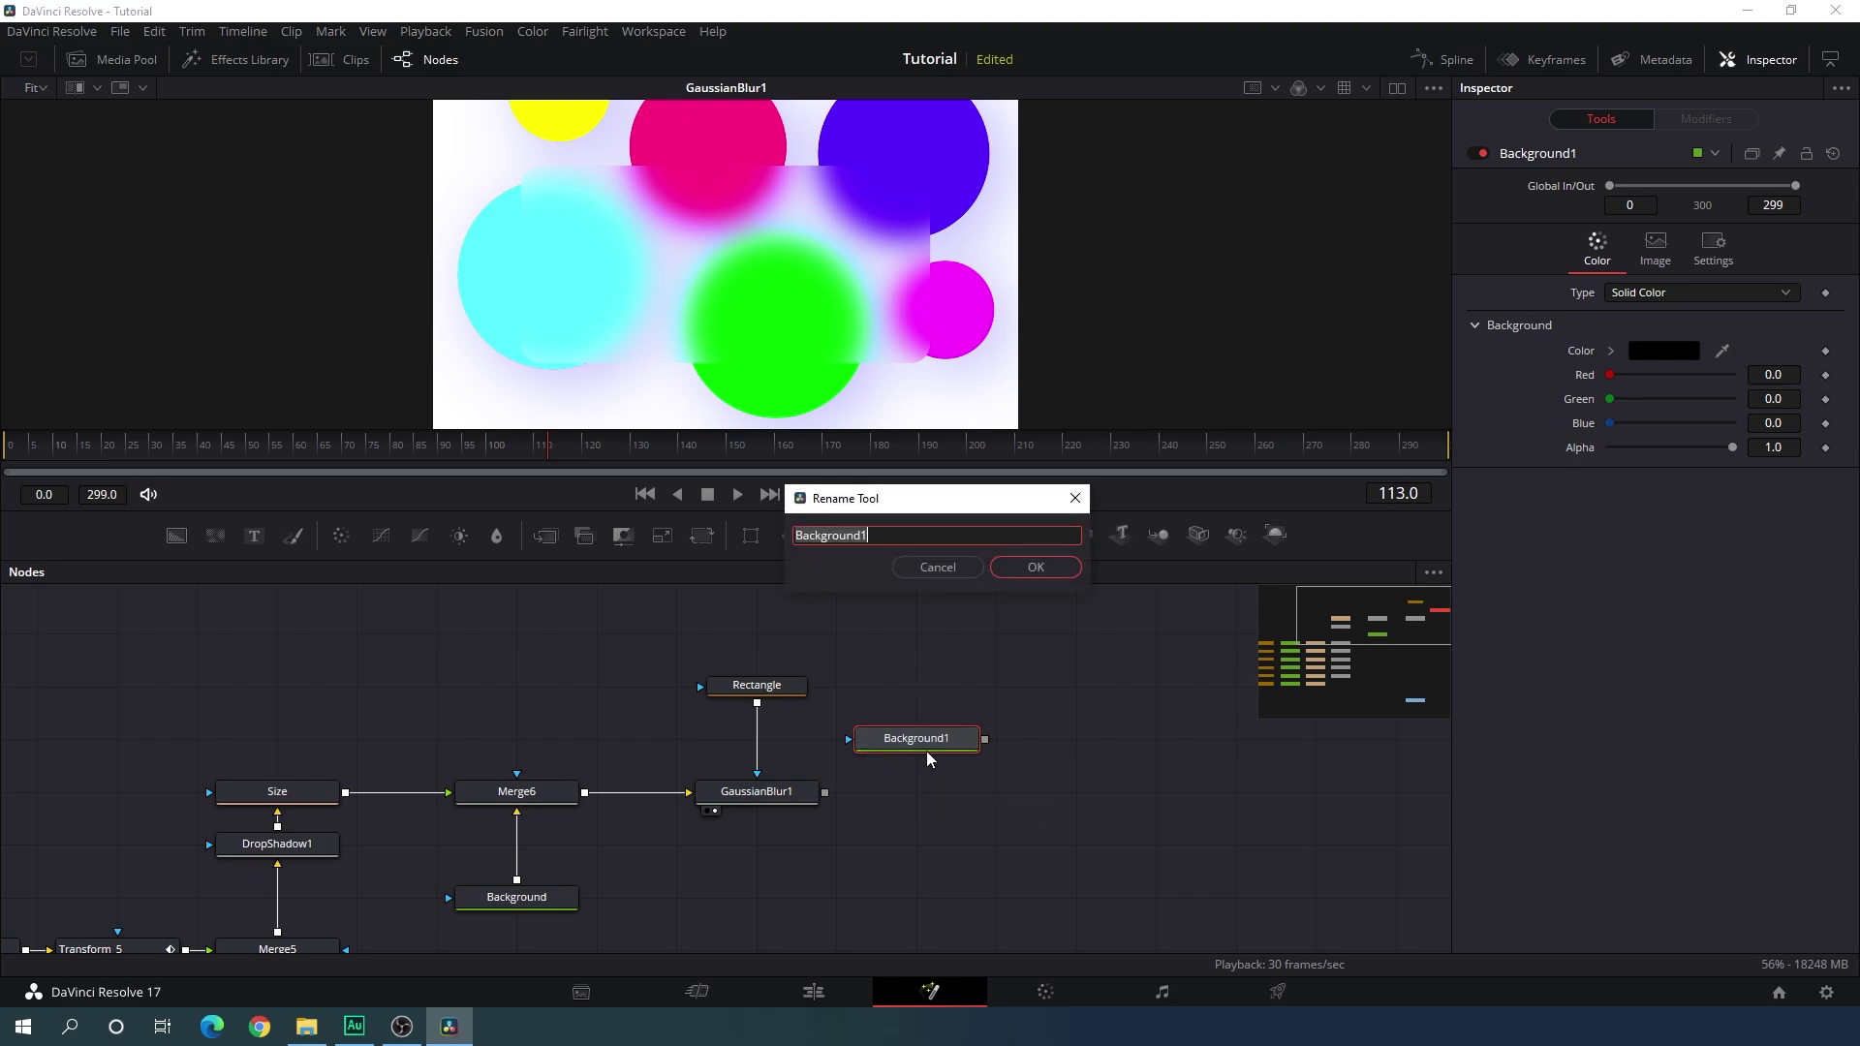
key(BackSpace)
text(Whitness)
key(Return)
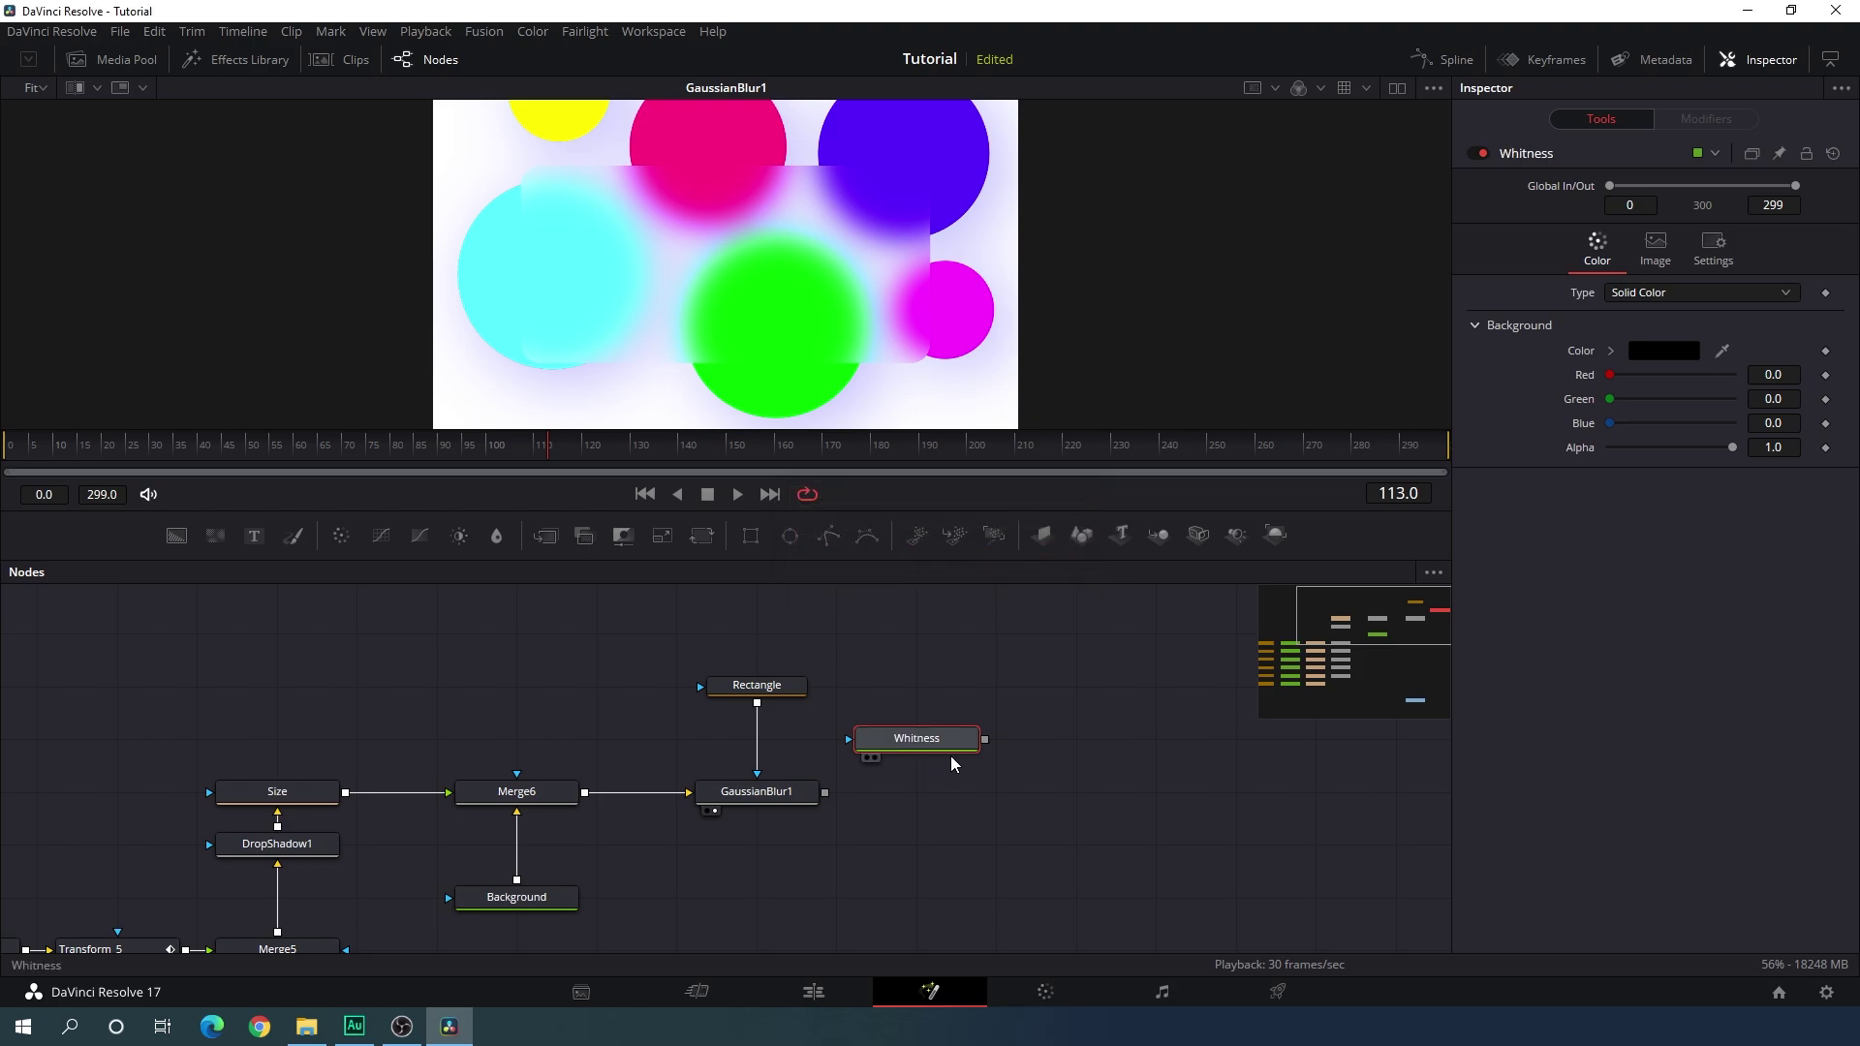
Merge Whitness over GaussianBlur1 with the merge shown in the viewer, and set Whitness's colour to white (#ffffff).
drag(984, 739, 824, 794)
key(1)
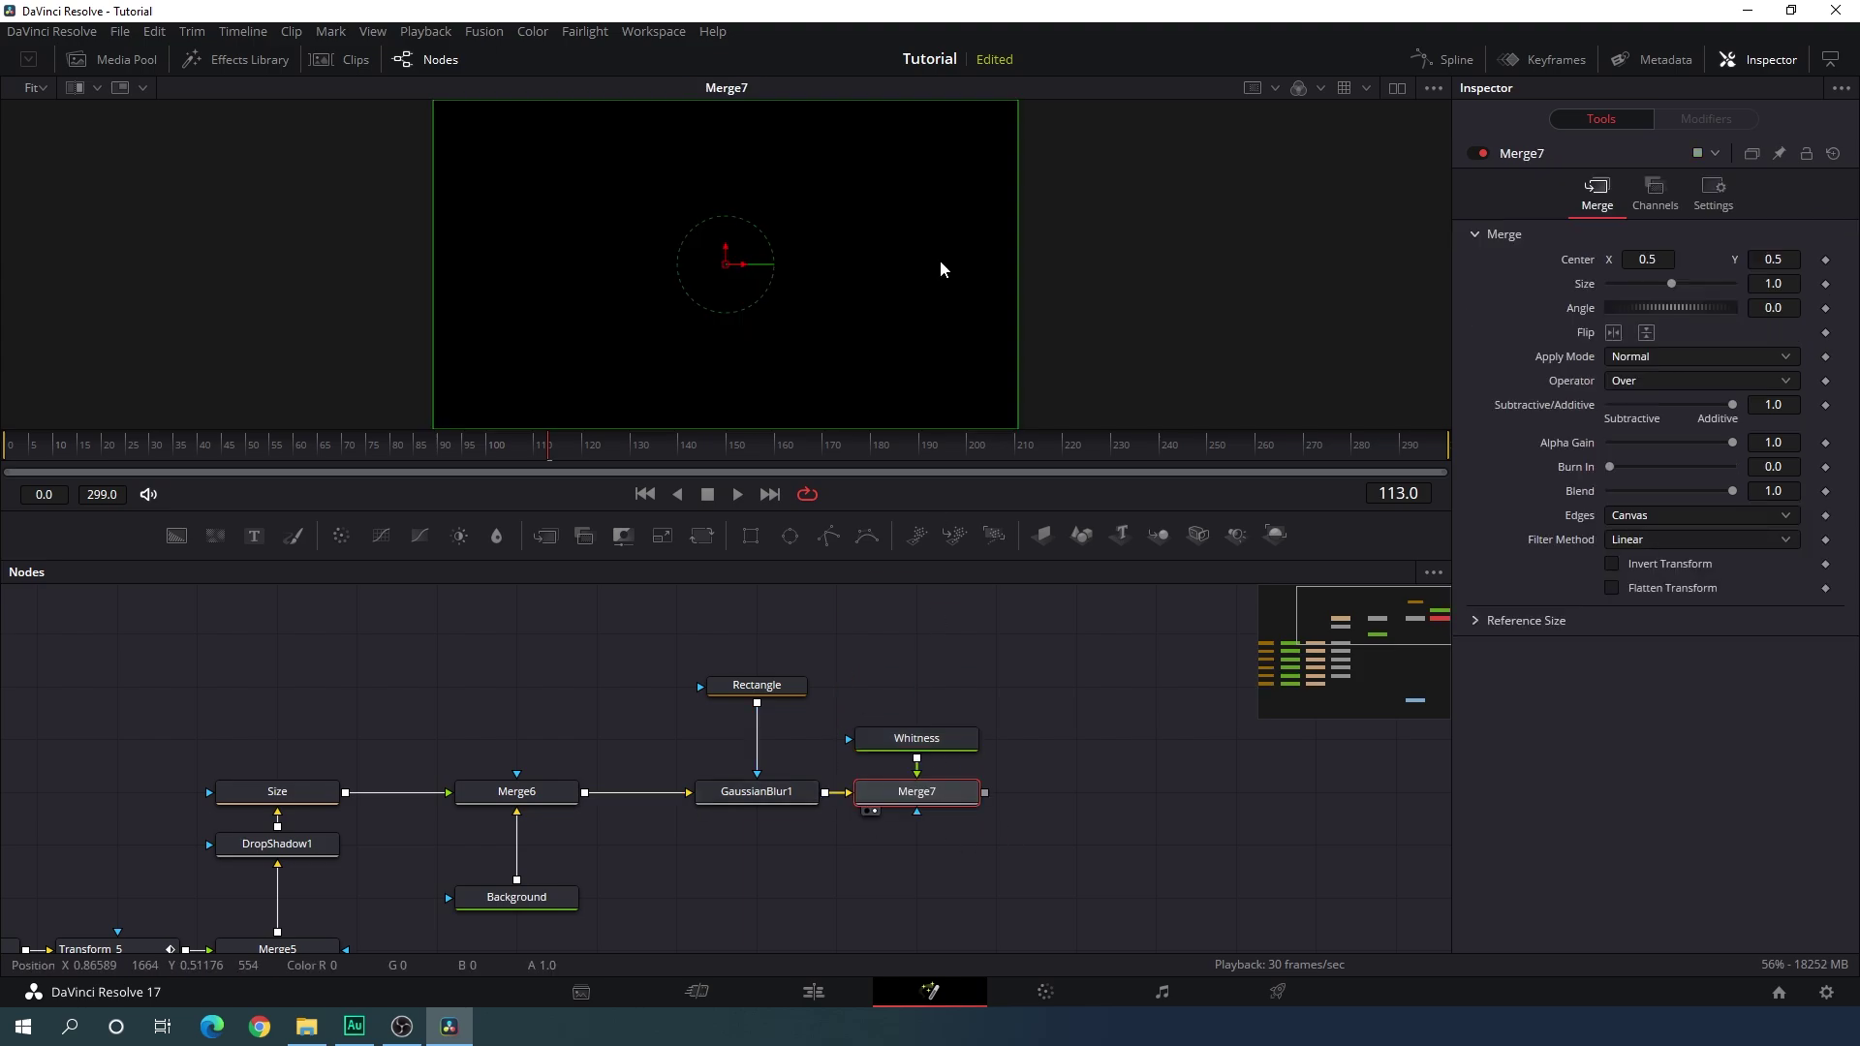
click(928, 748)
click(1675, 350)
click(889, 481)
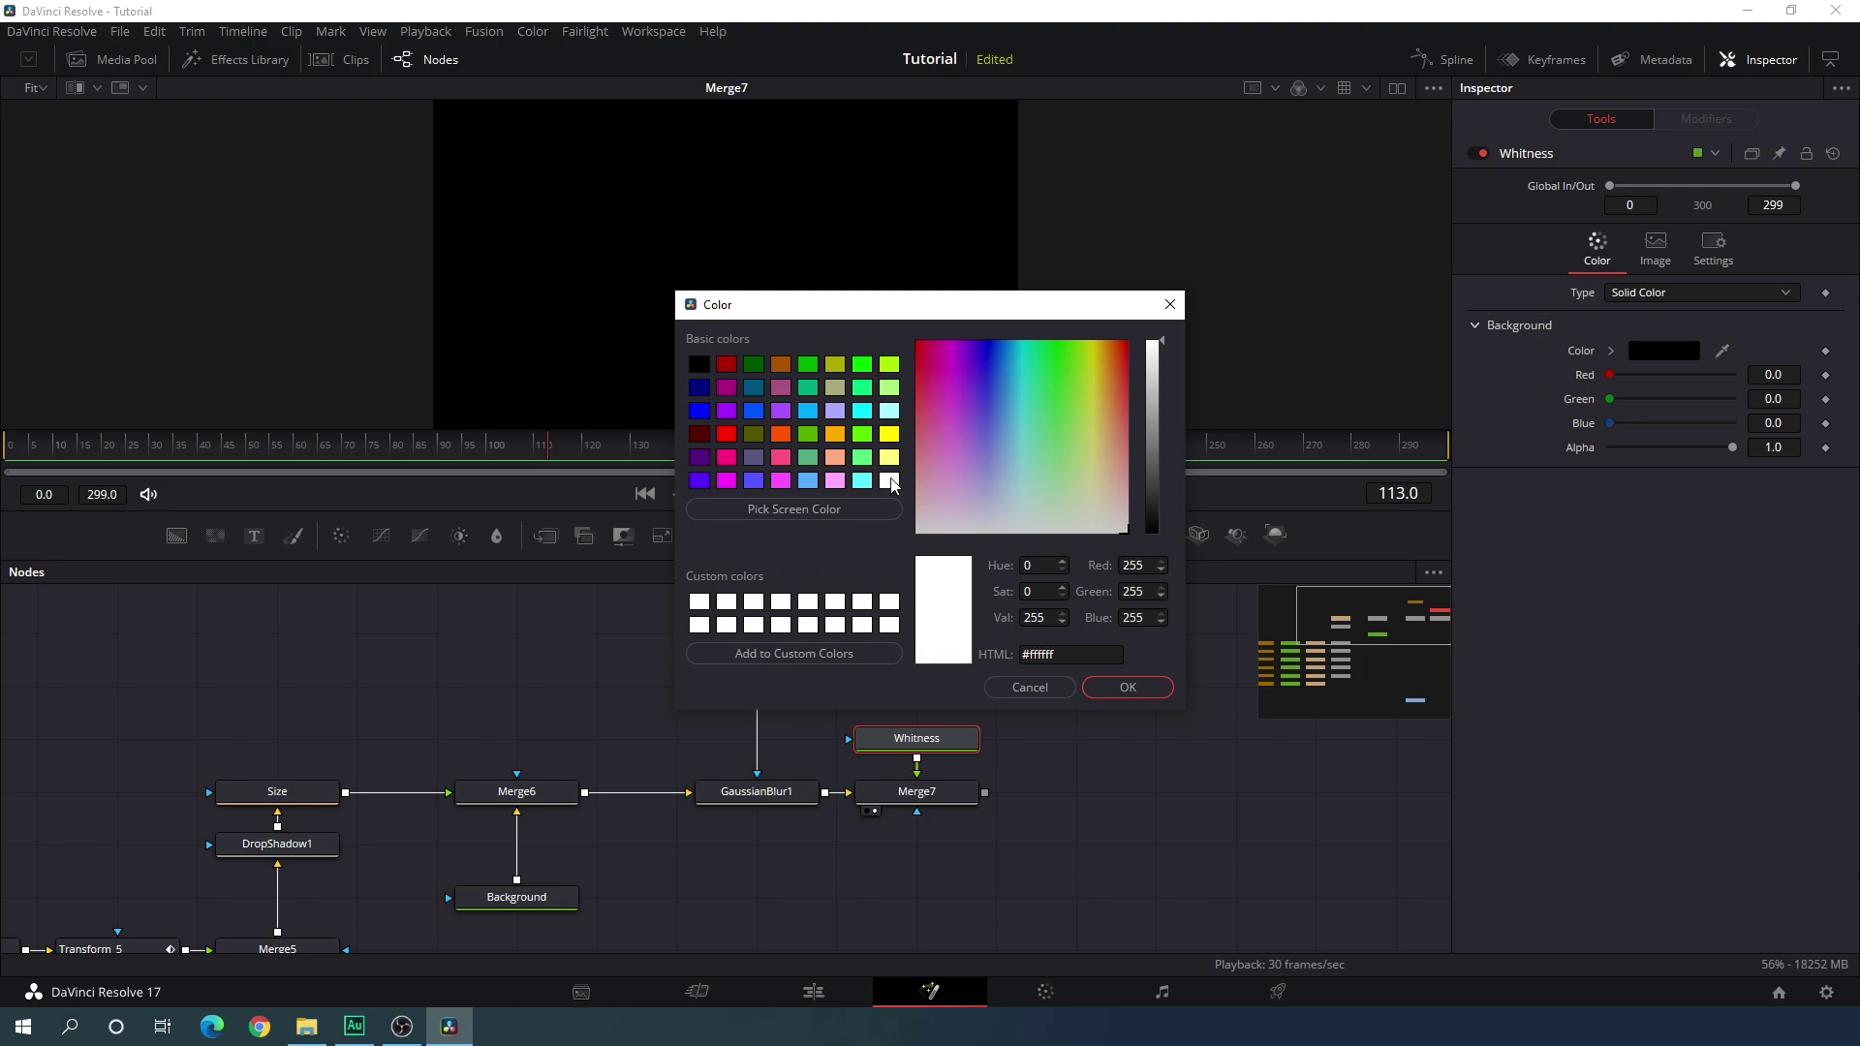
click(1128, 687)
click(939, 705)
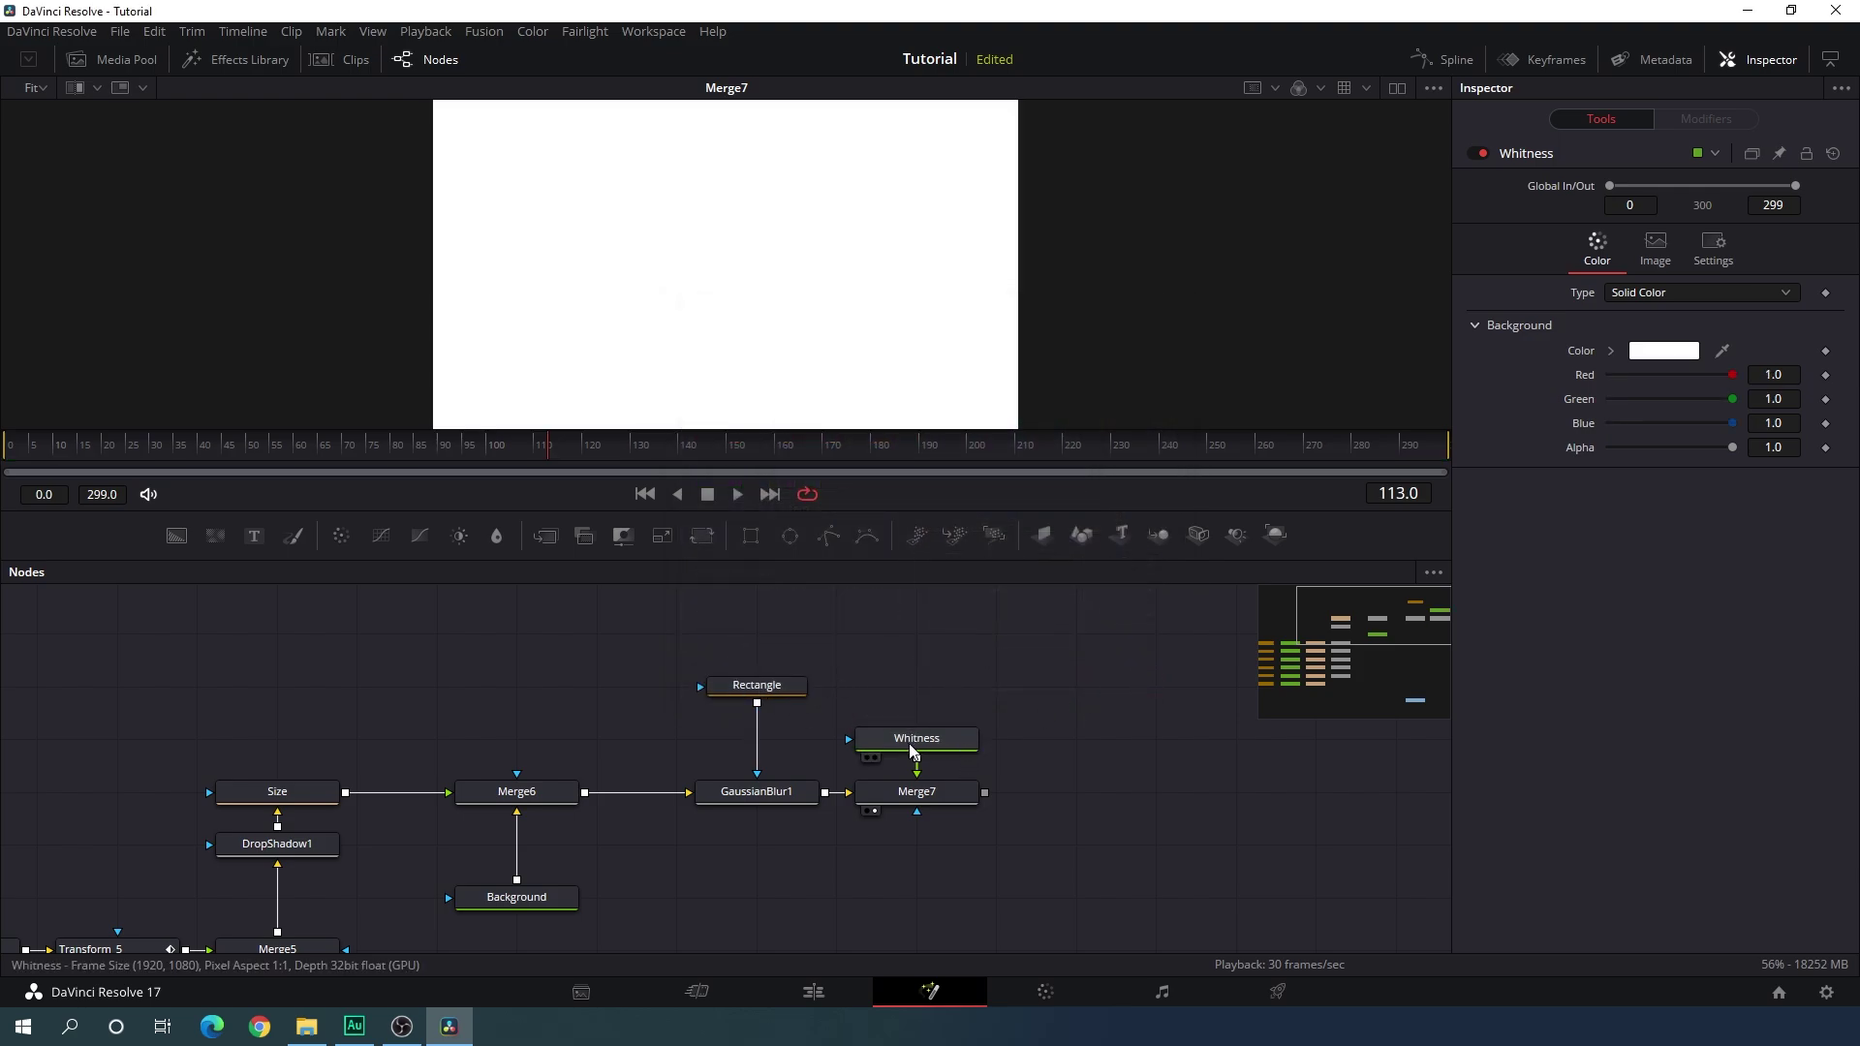
Paste a copy of the Rectangle mask above Whitness and connect it to Whitness's effect mask input.
click(776, 696)
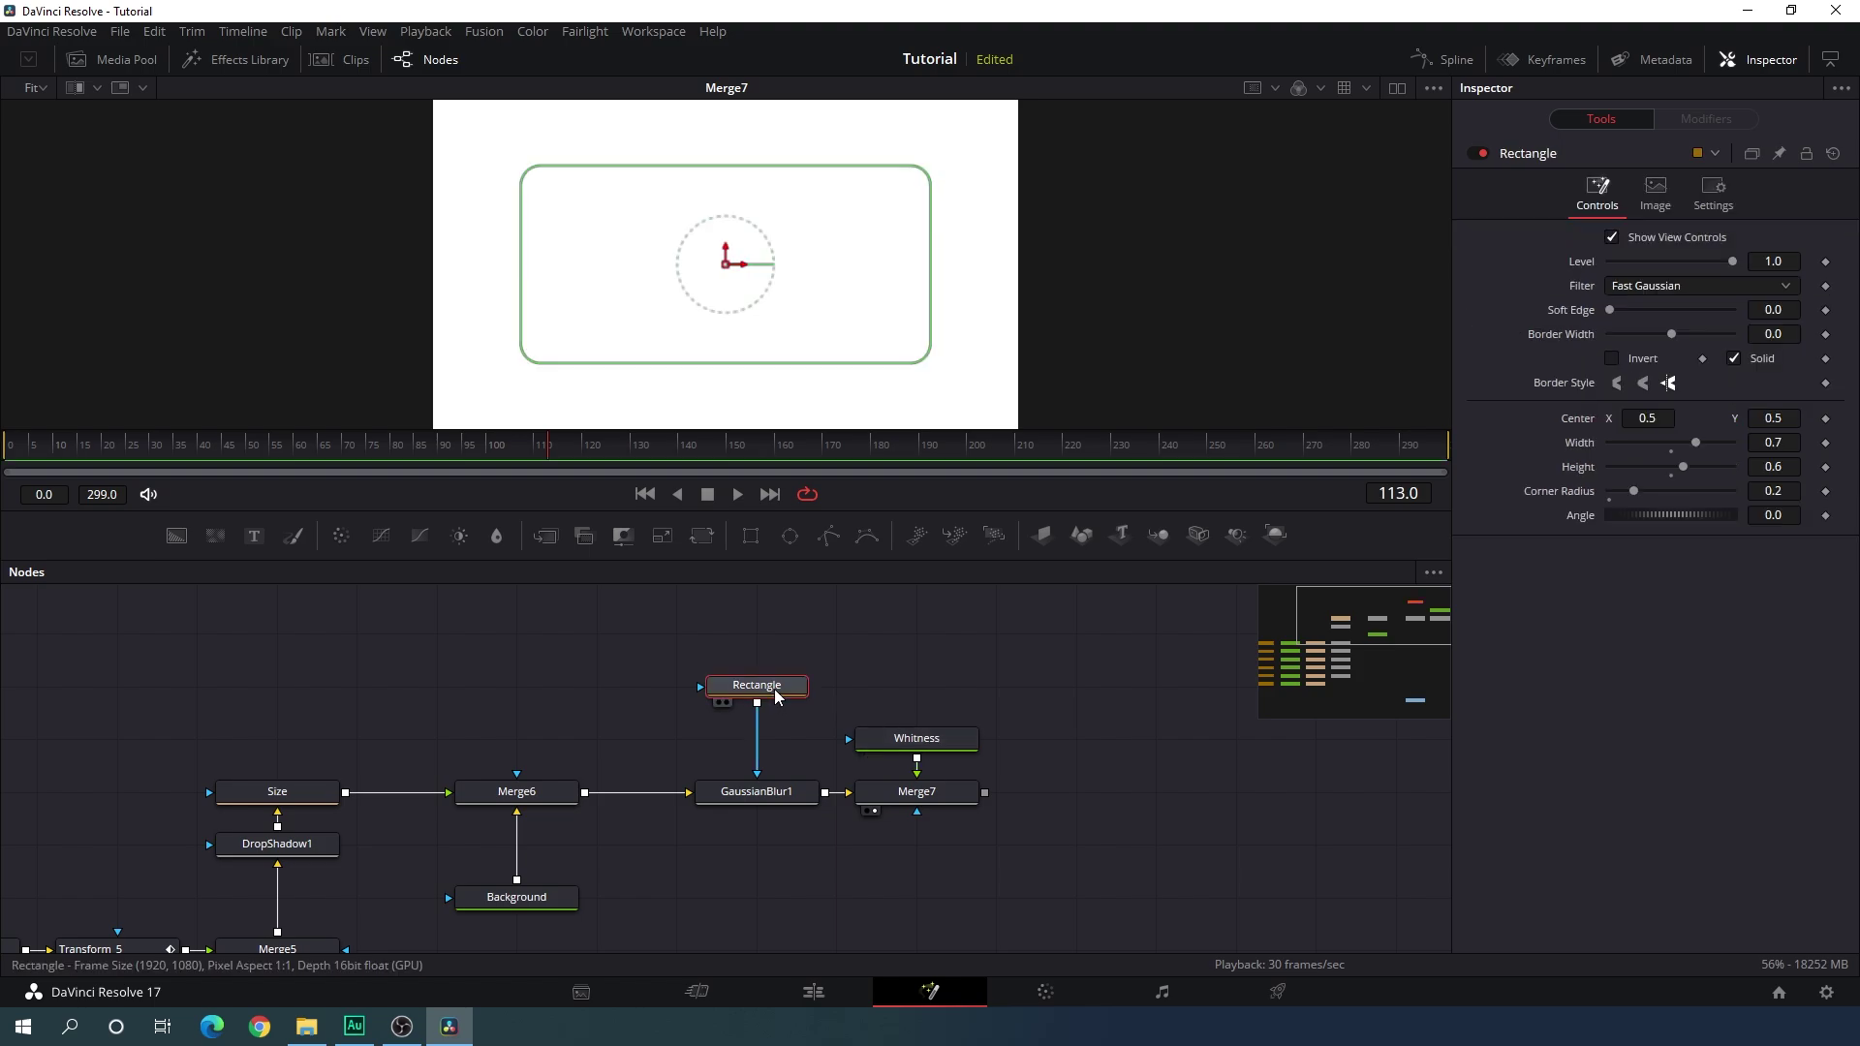
click(897, 699)
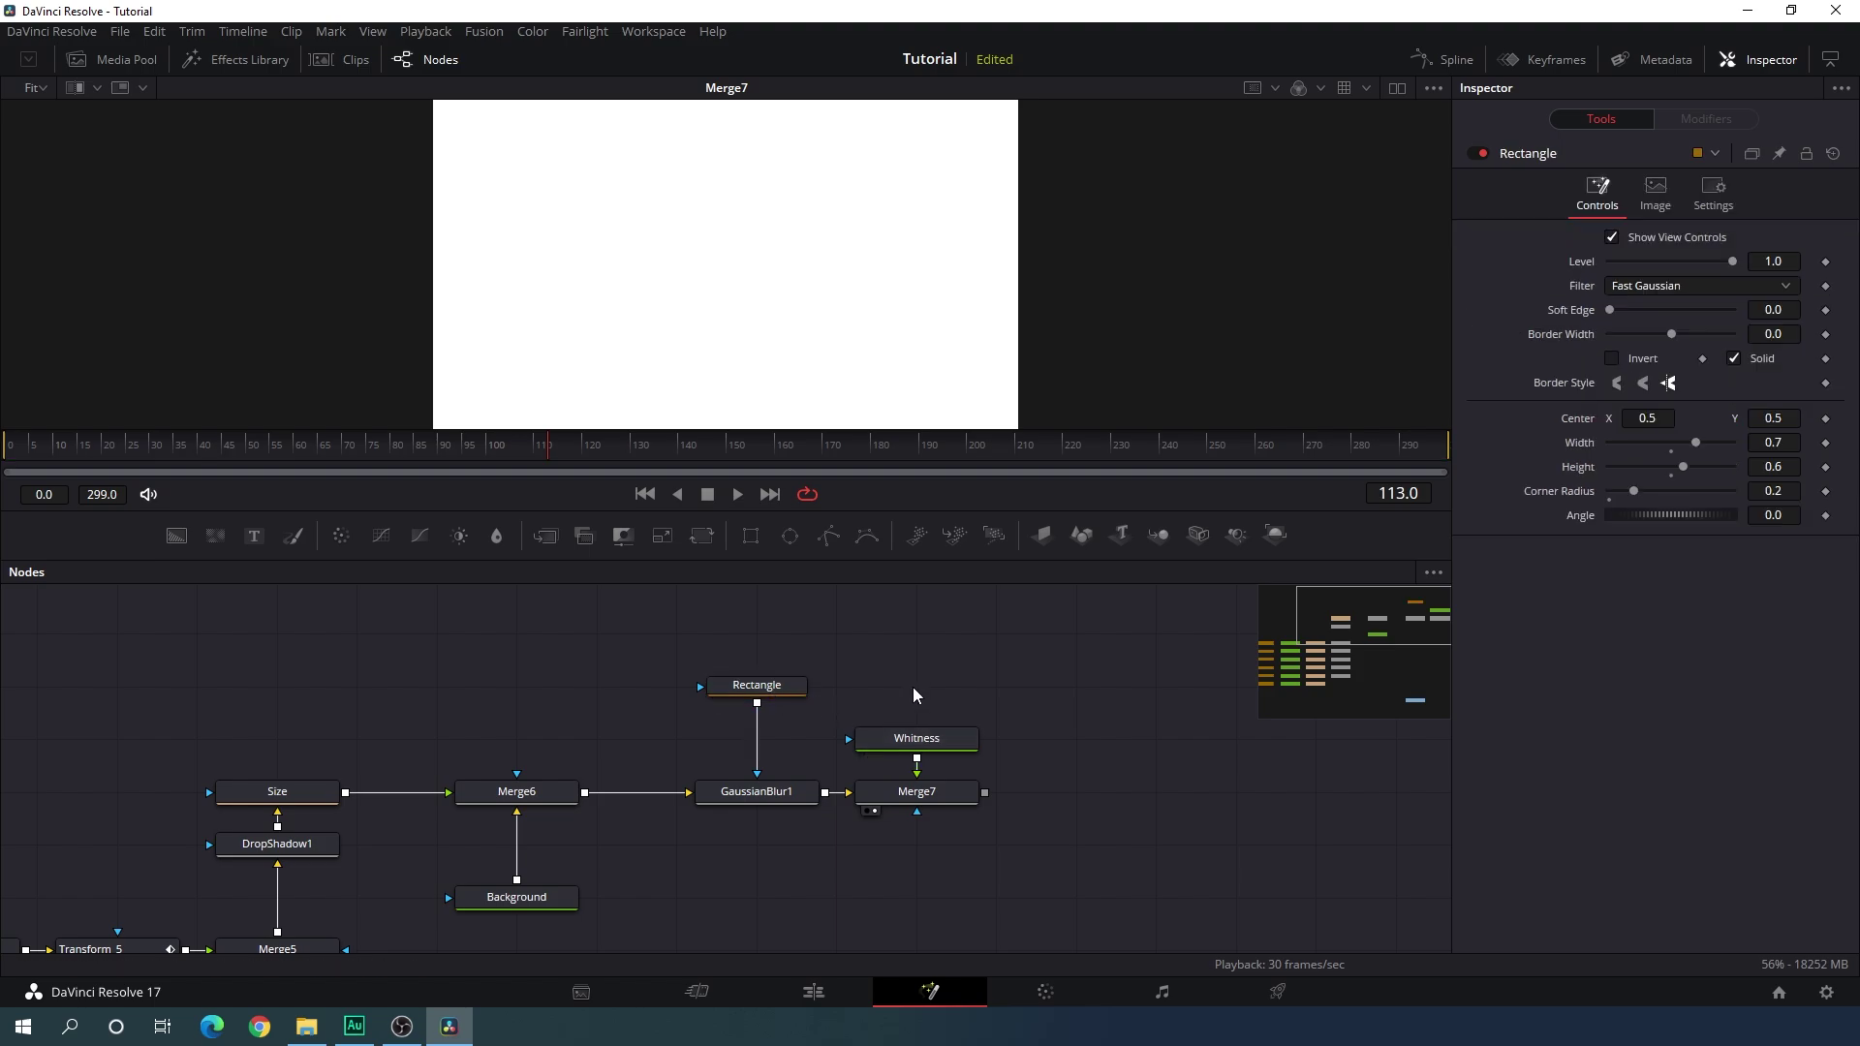
key(ctrl+v)
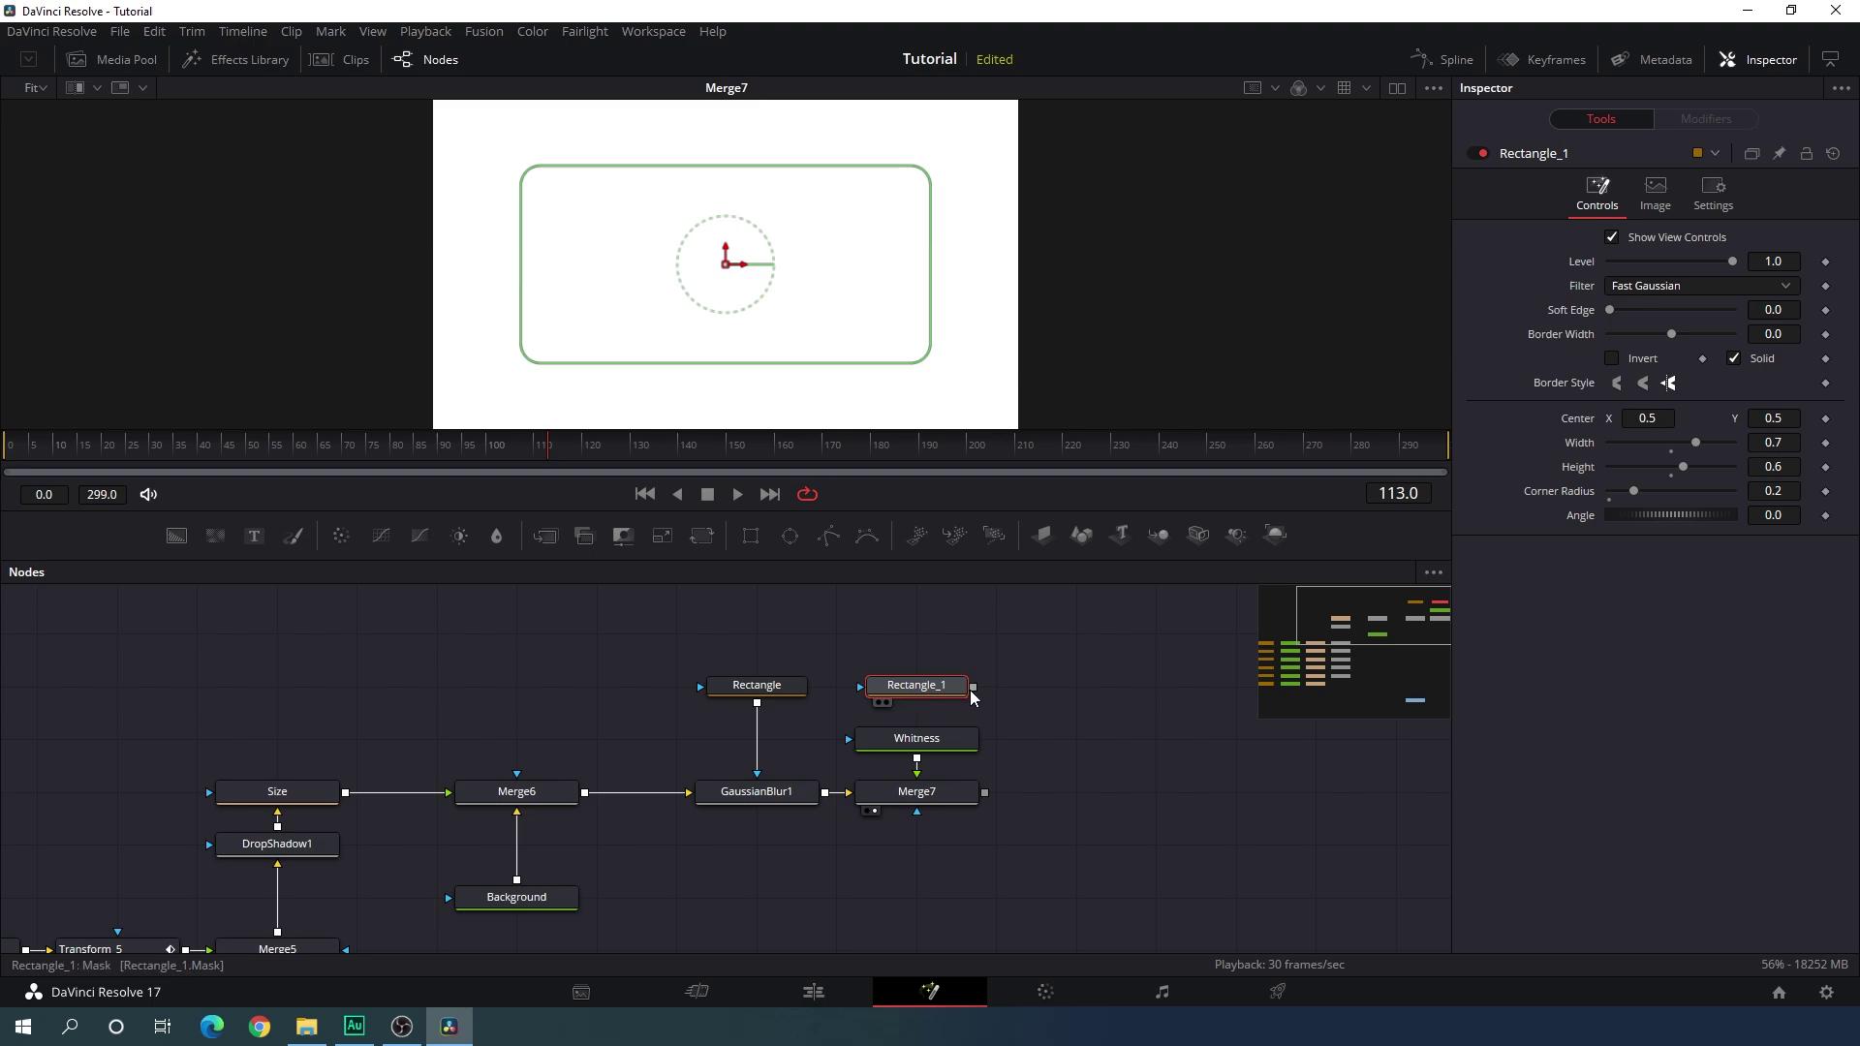
drag(972, 690, 948, 757)
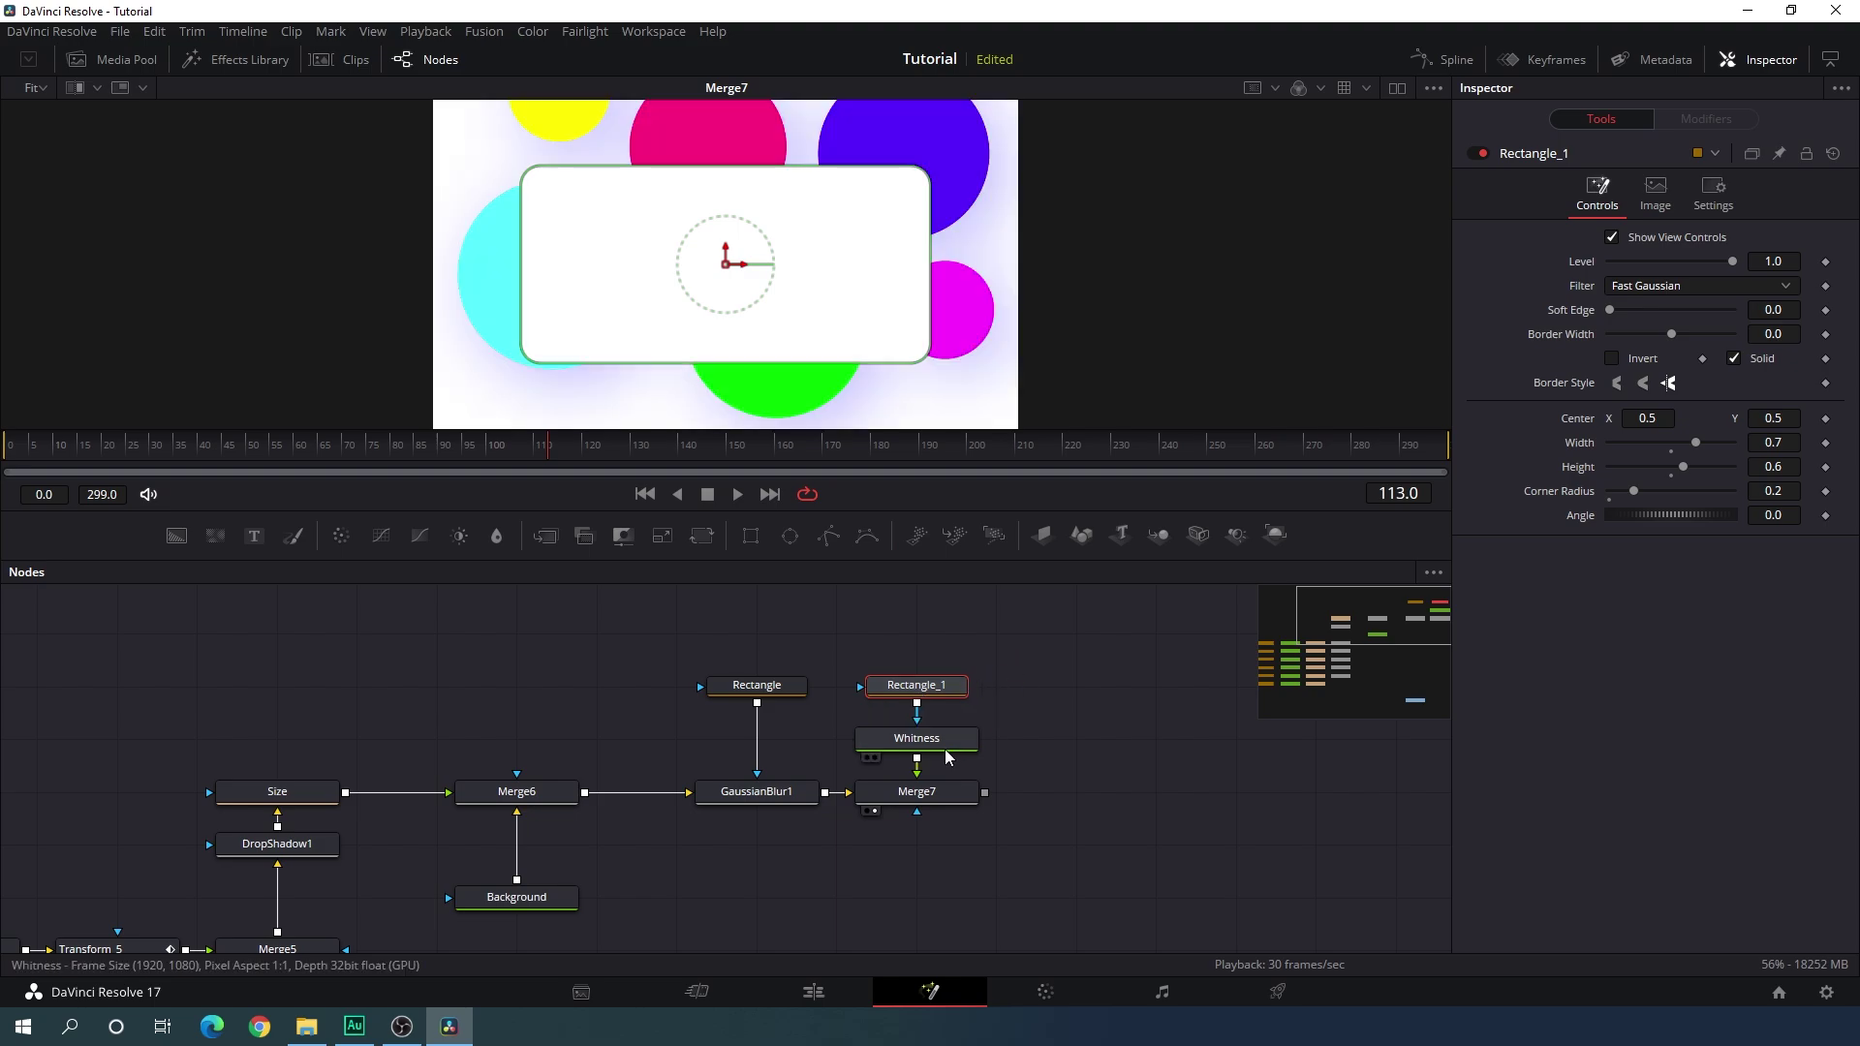
Set the Blend of Merge7 to 0.1 and compare the result with the merge disabled and enabled.
click(947, 800)
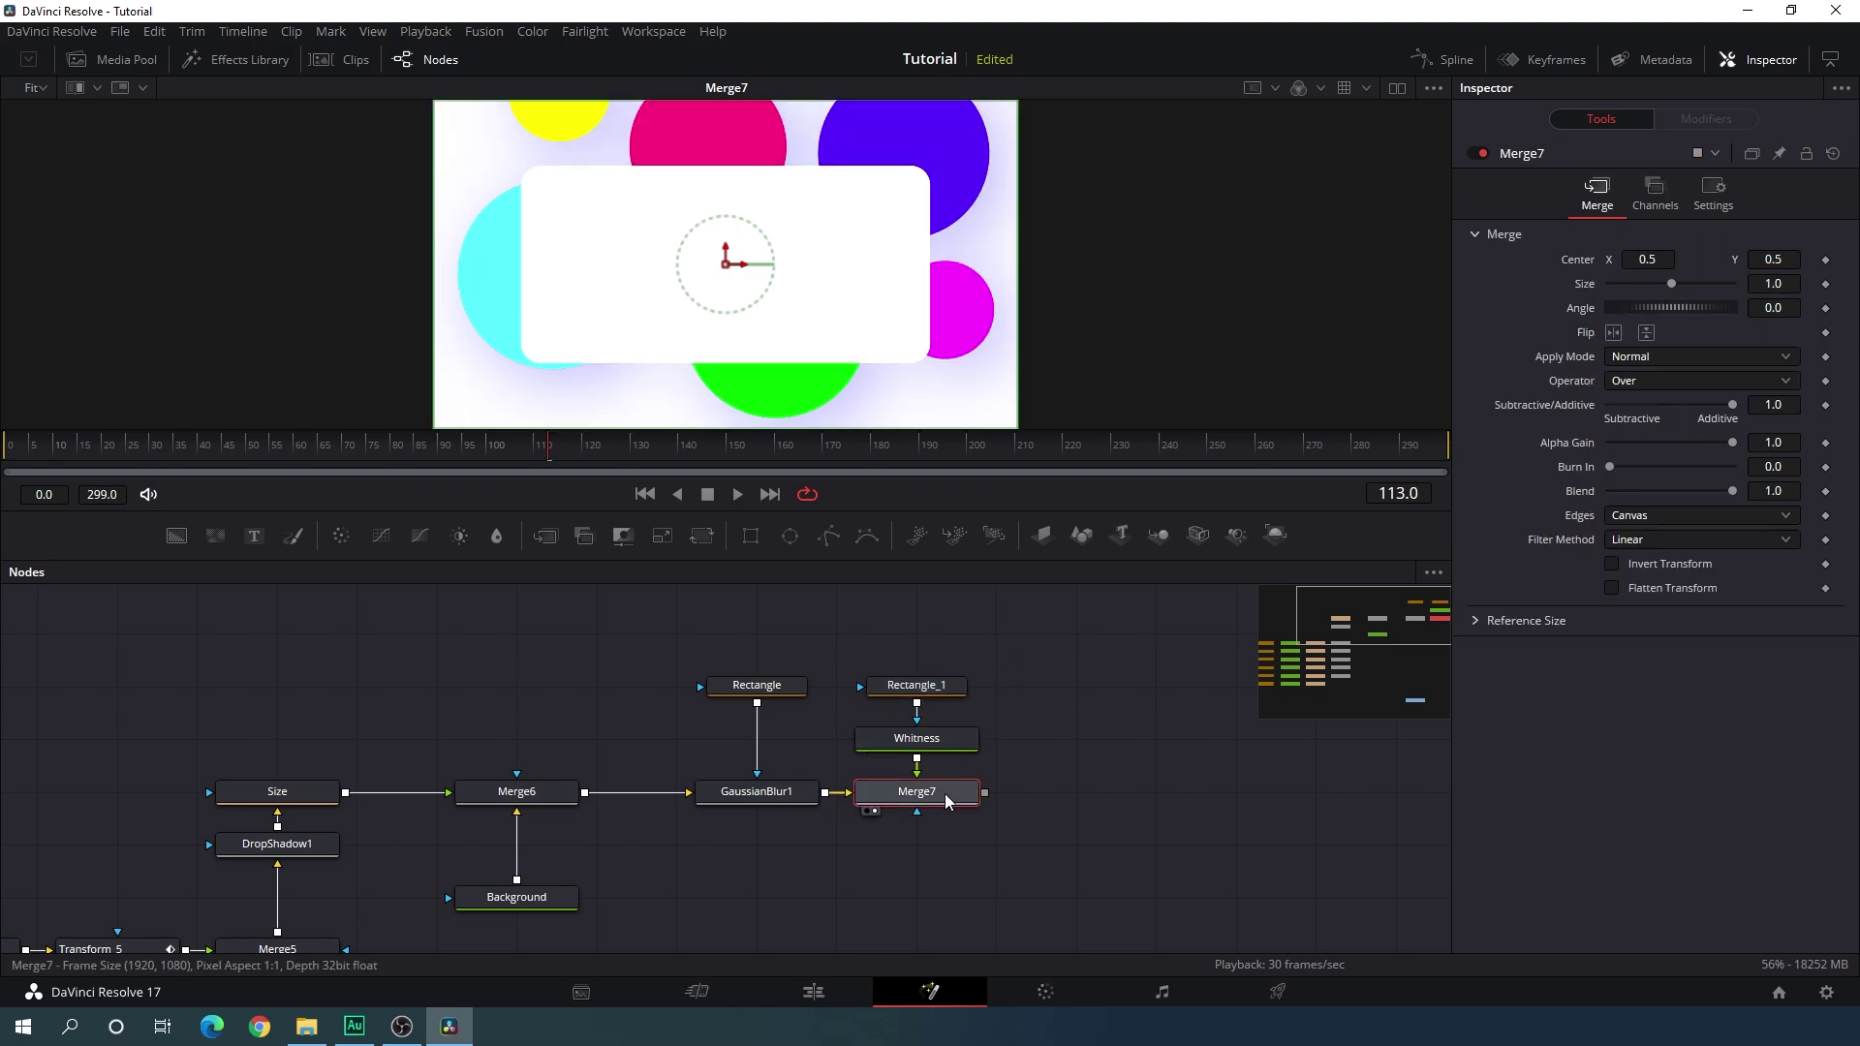
drag(1729, 492, 1606, 497)
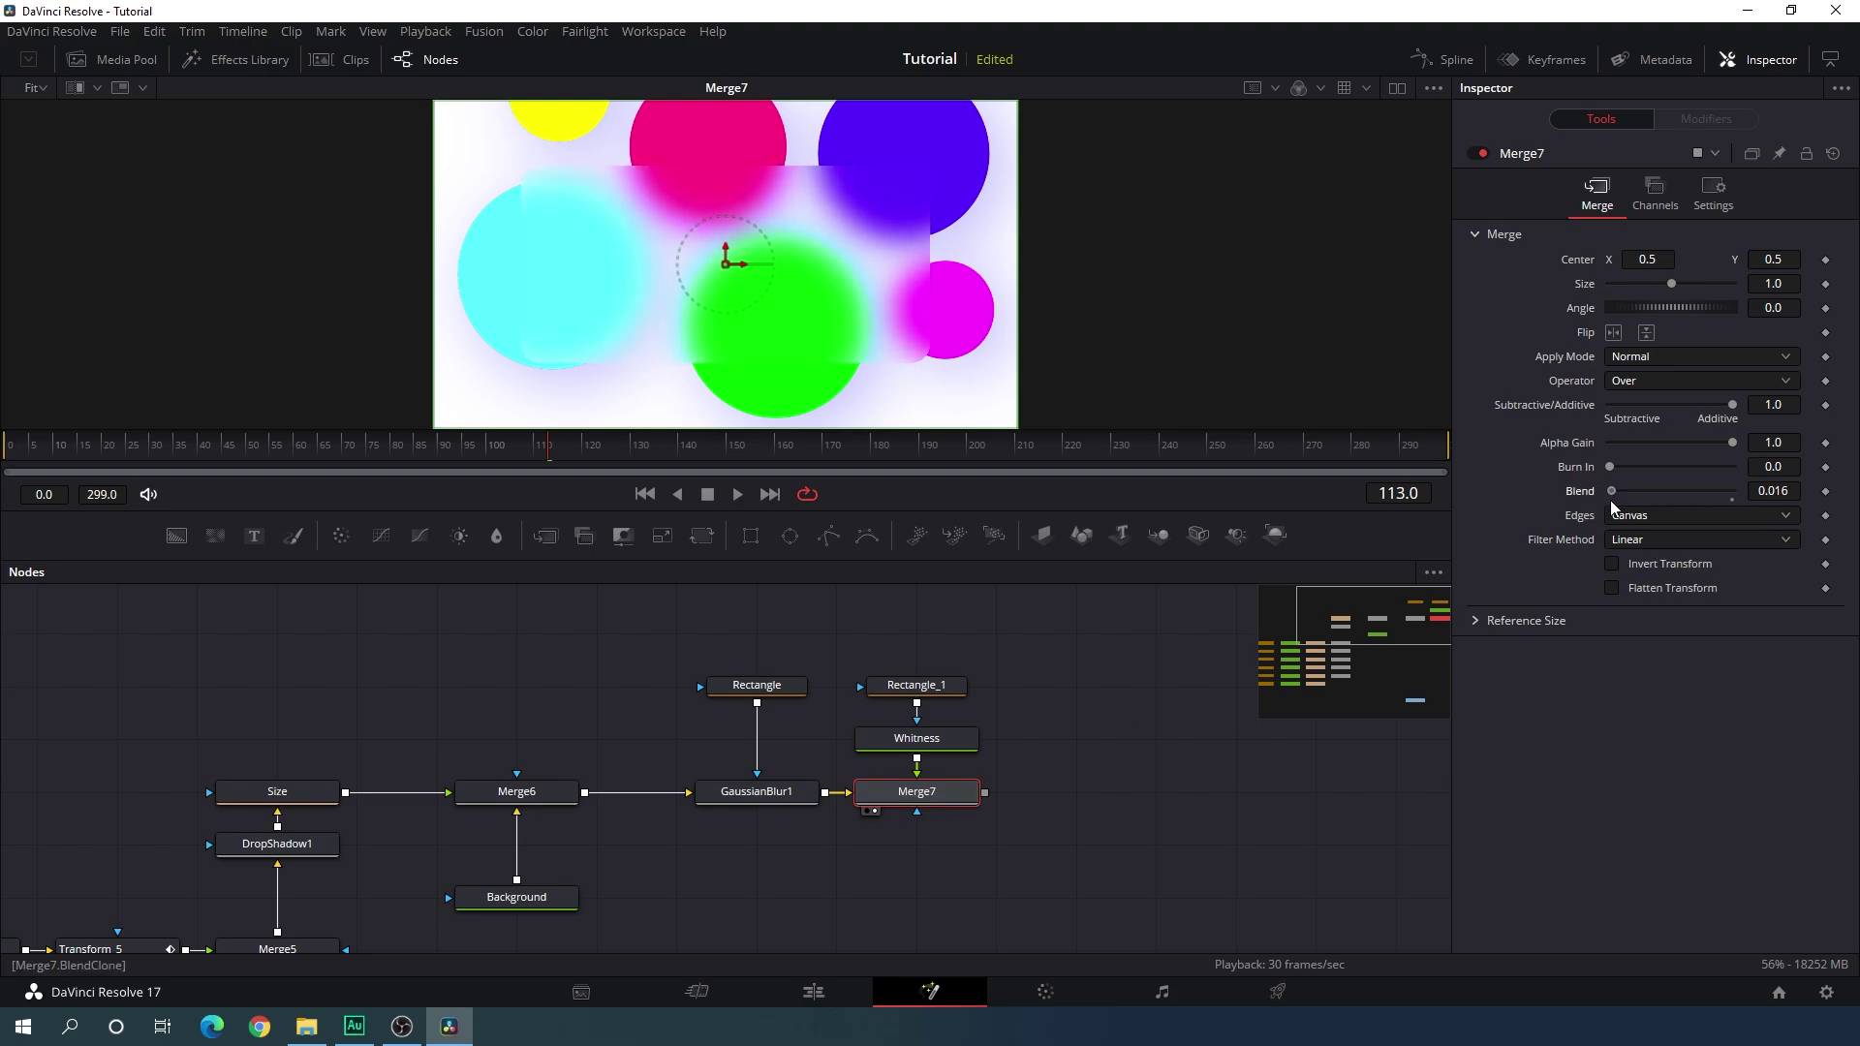
click(1772, 491)
text(0.1)
key(Tab)
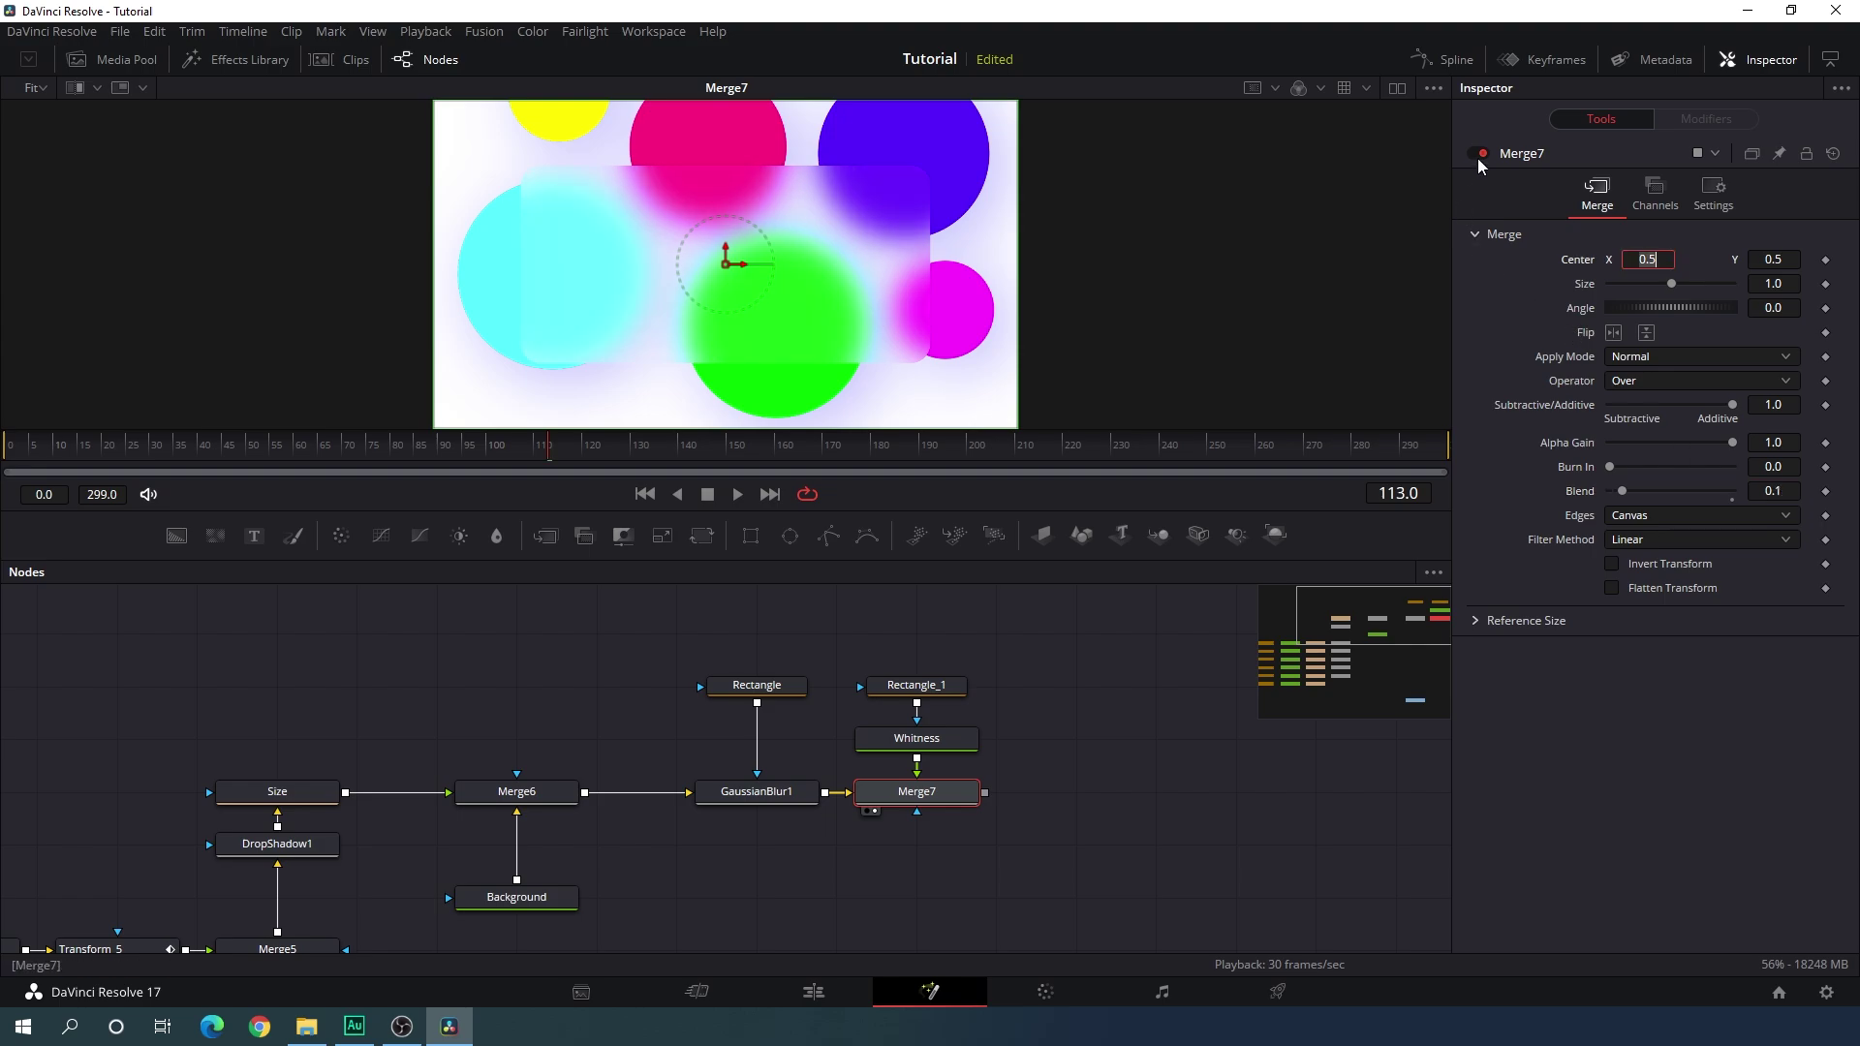
key(Return)
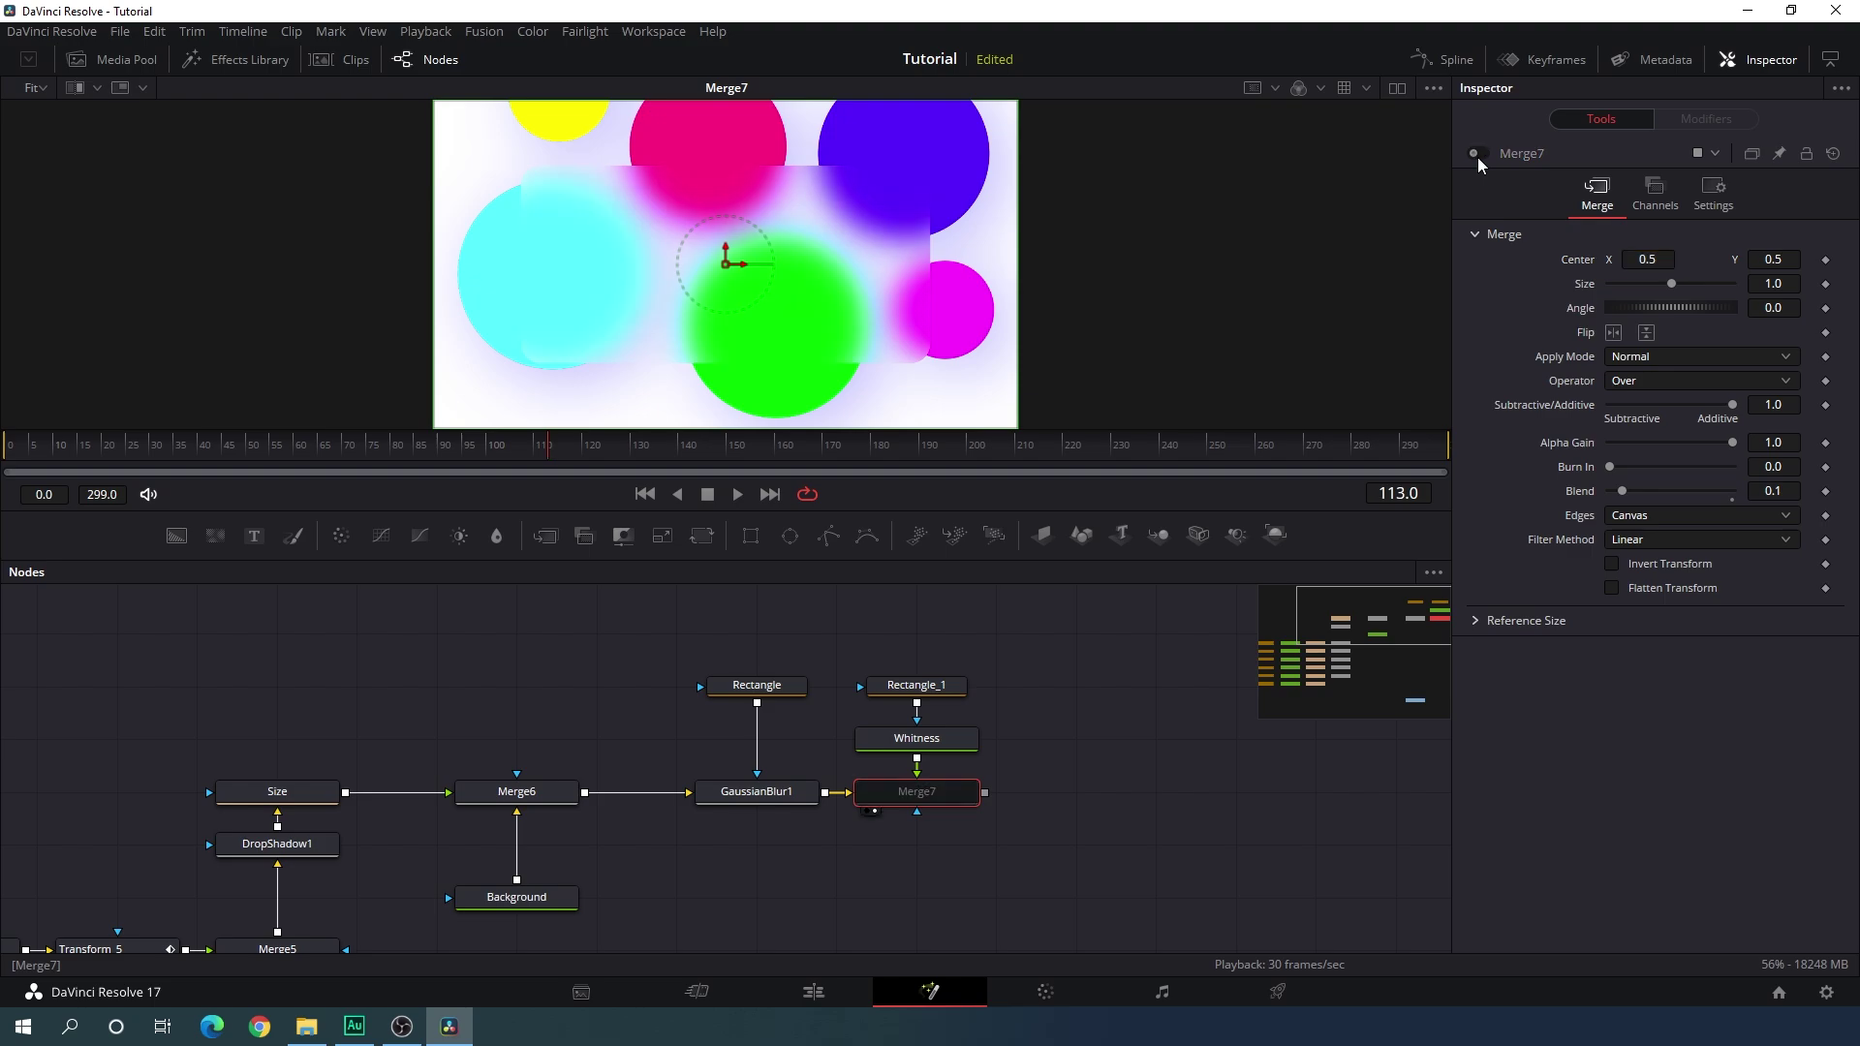
click(1477, 154)
click(1477, 154)
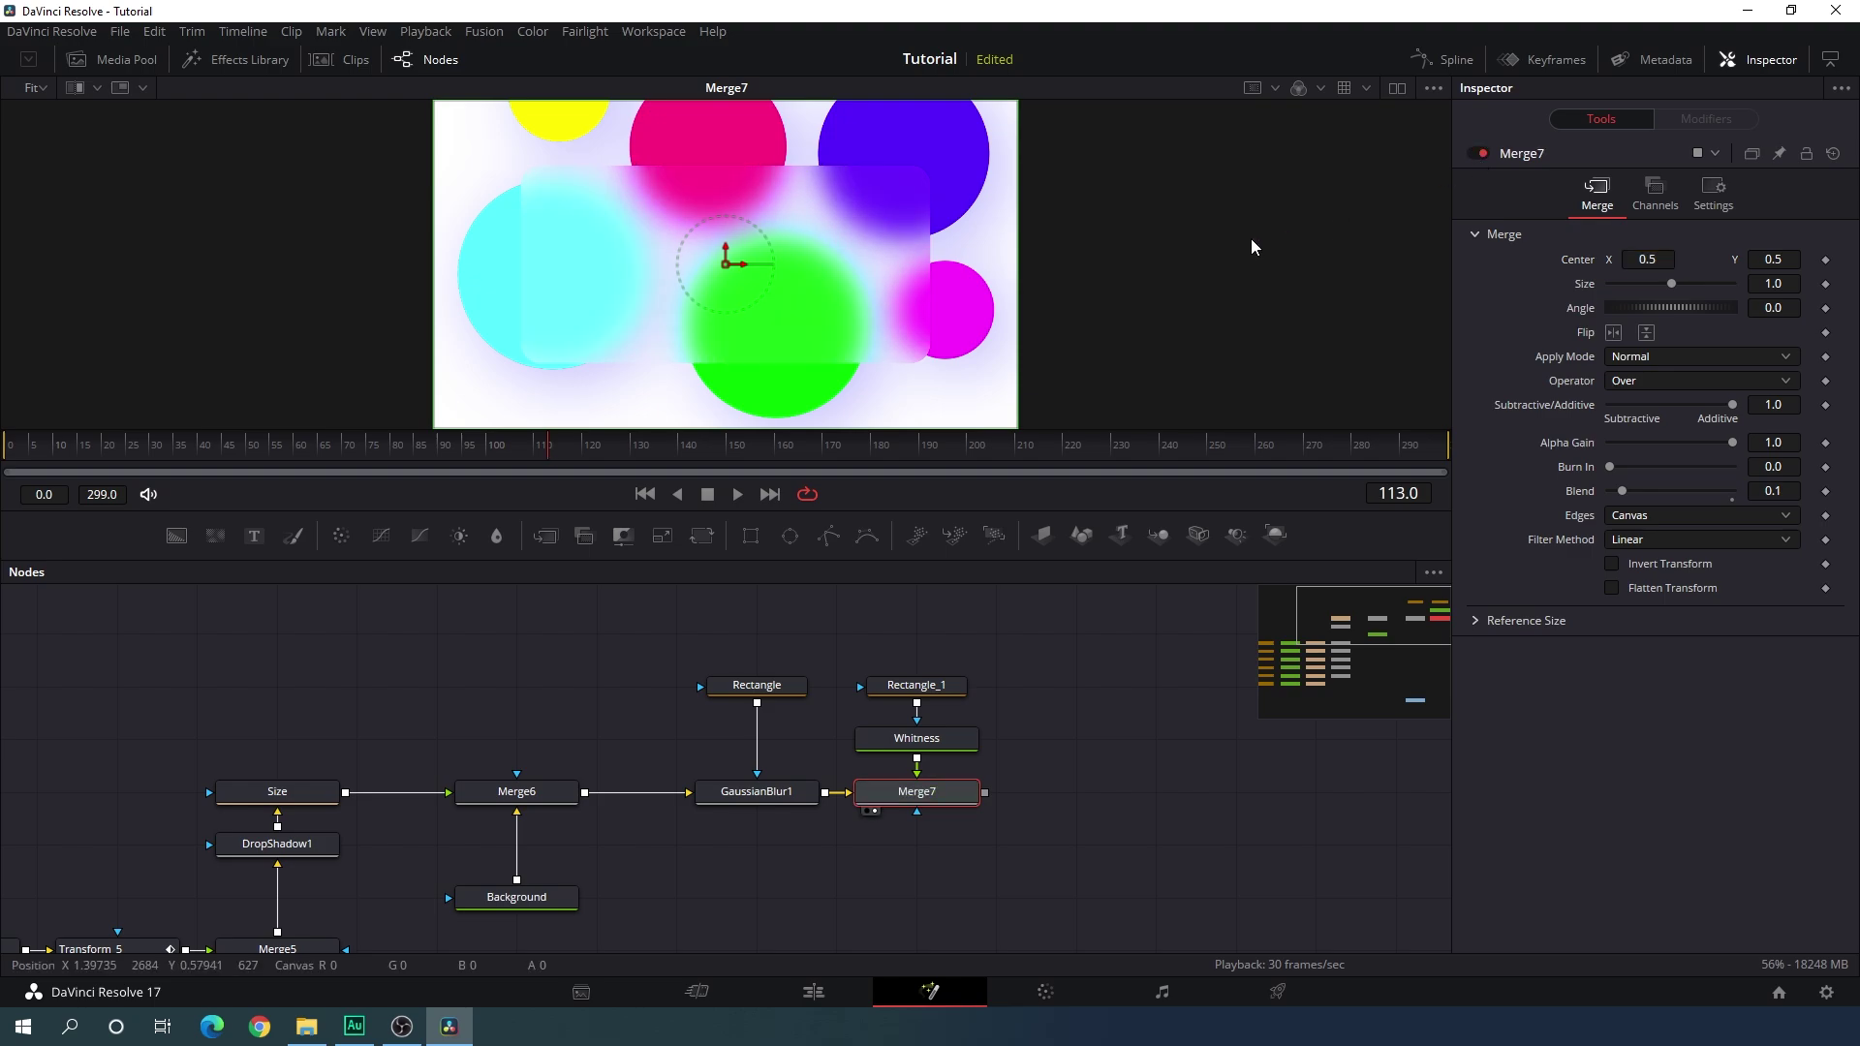
click(1061, 676)
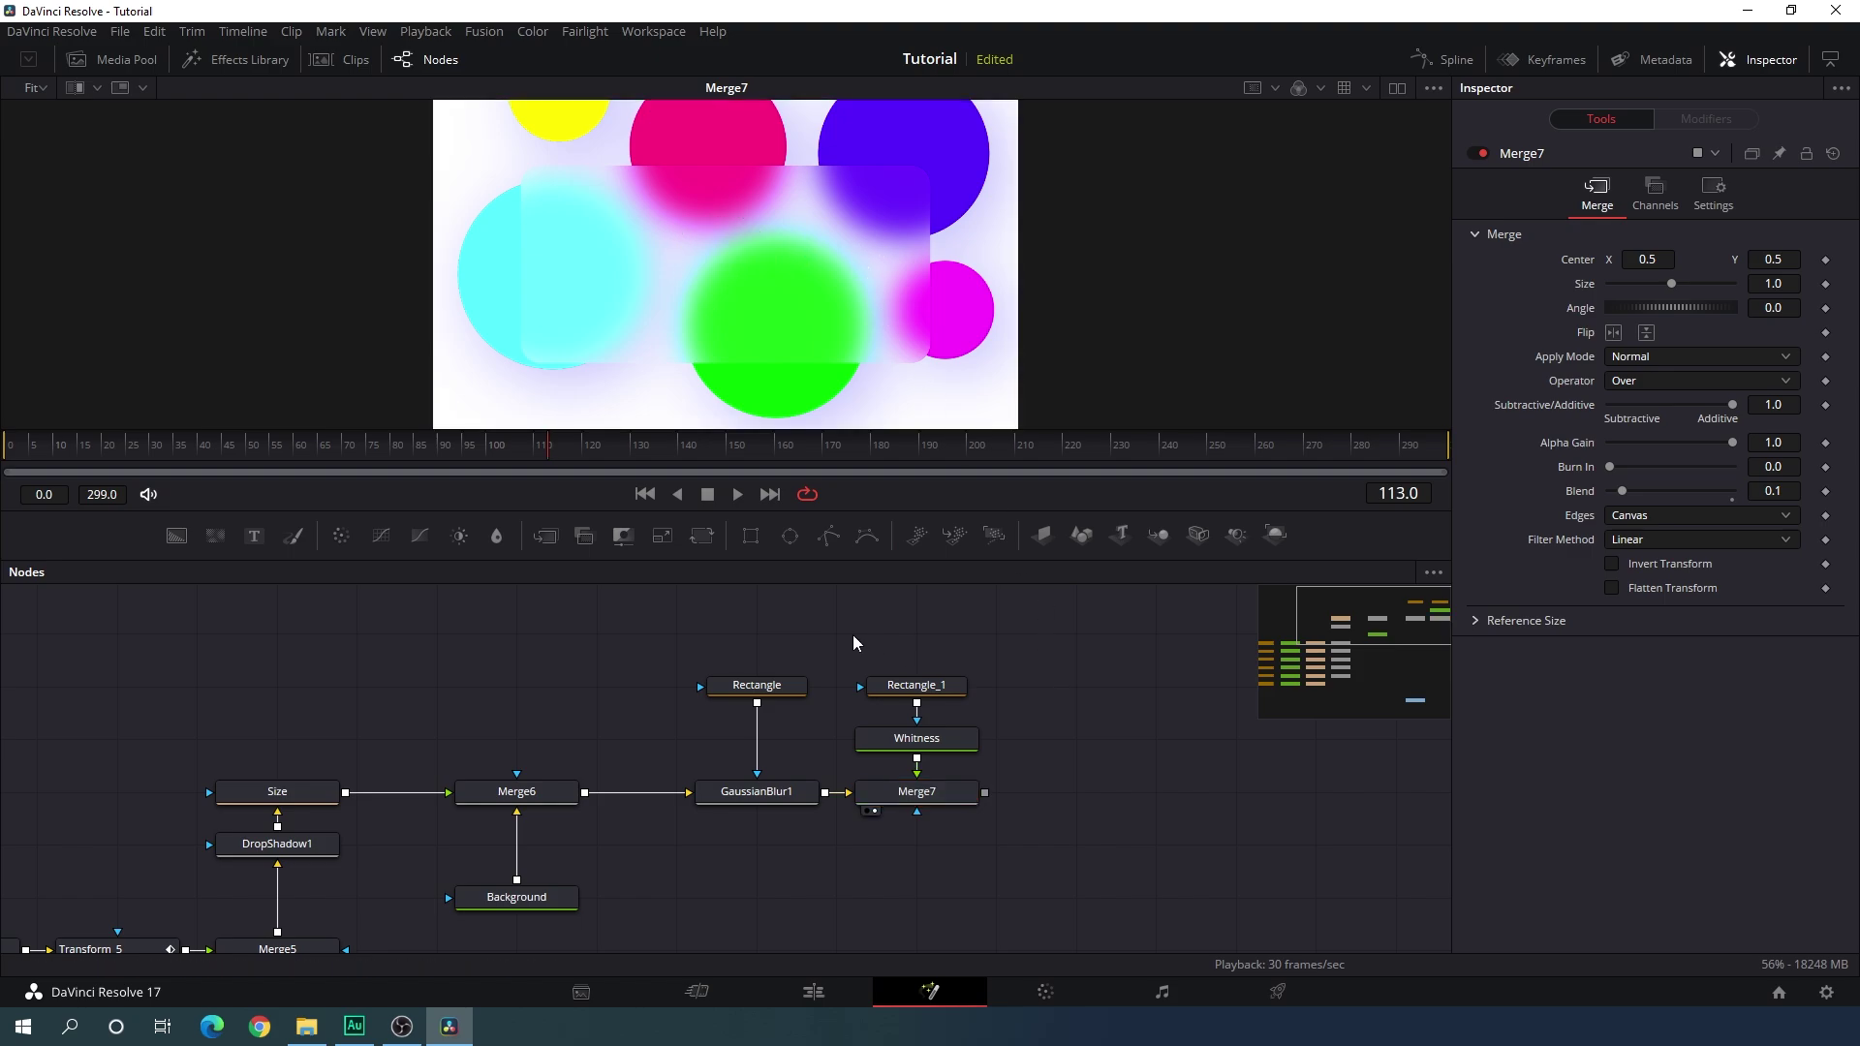
Add another Background node to the right of Whitness and rename it Stroke.
drag(177, 542, 1076, 746)
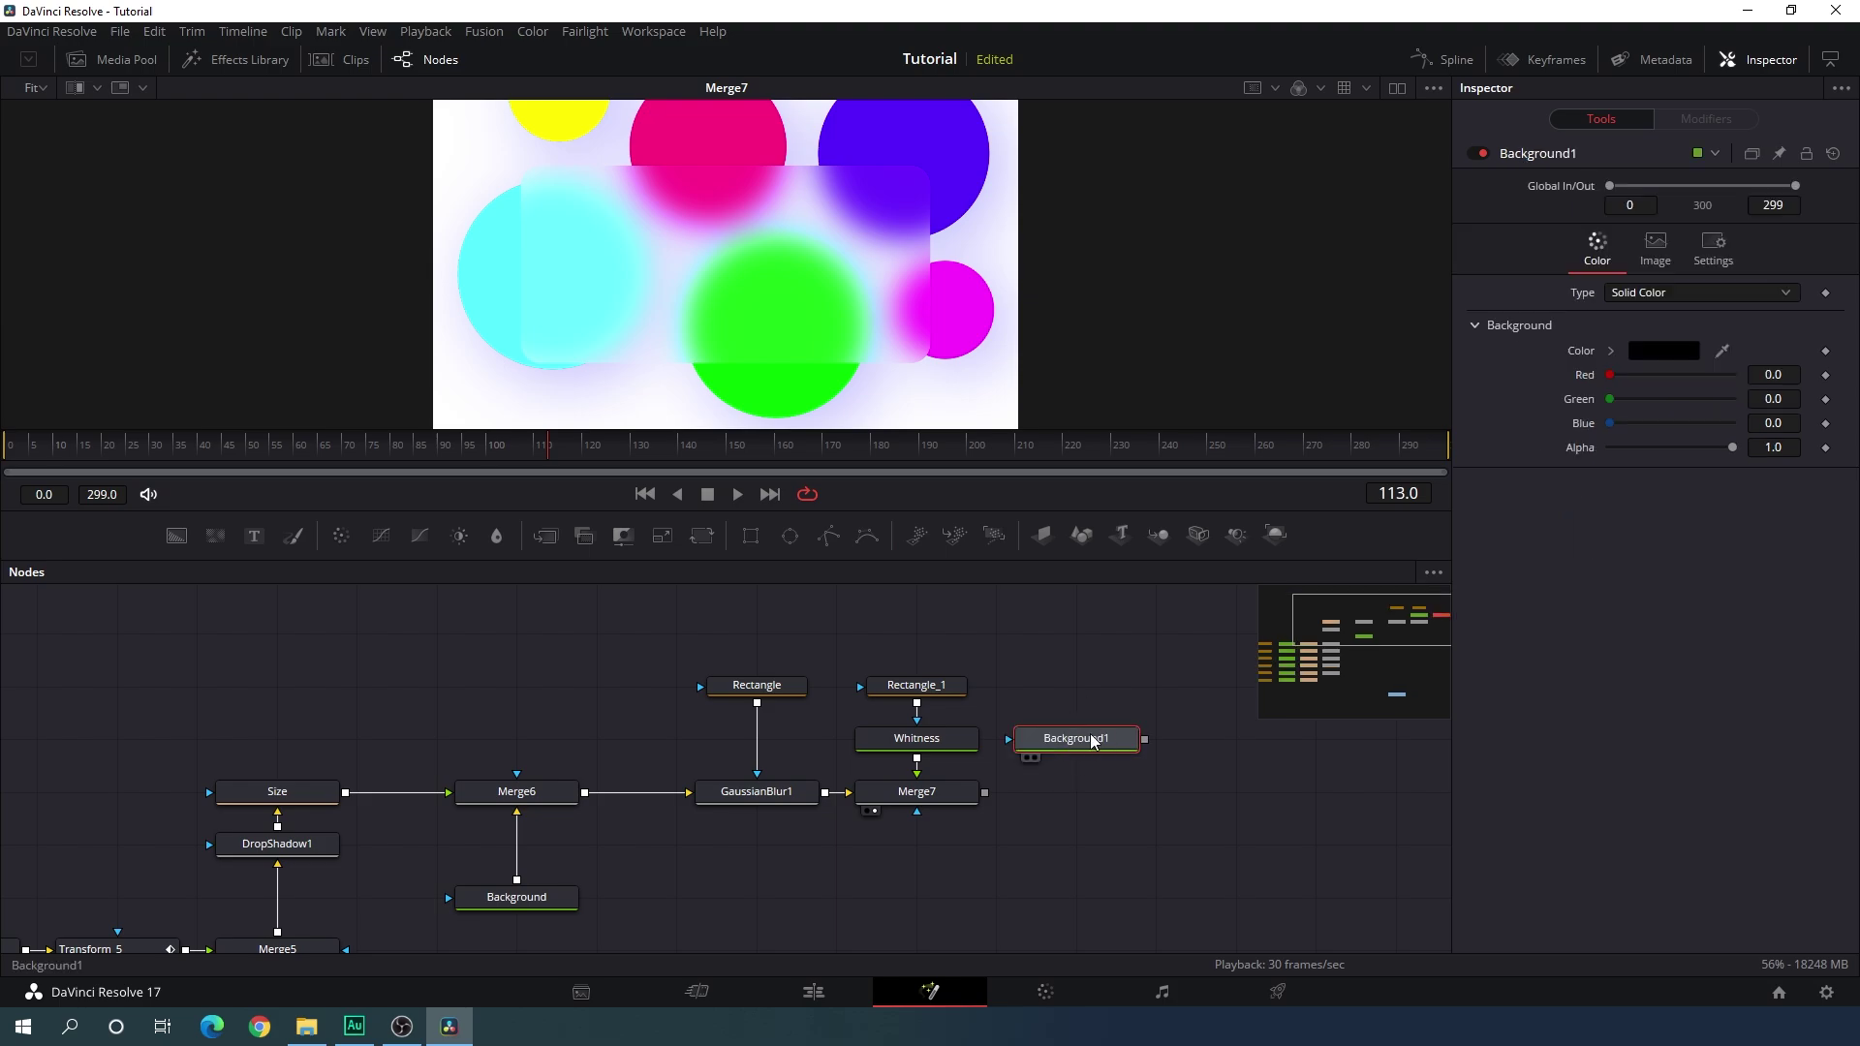
key(F2)
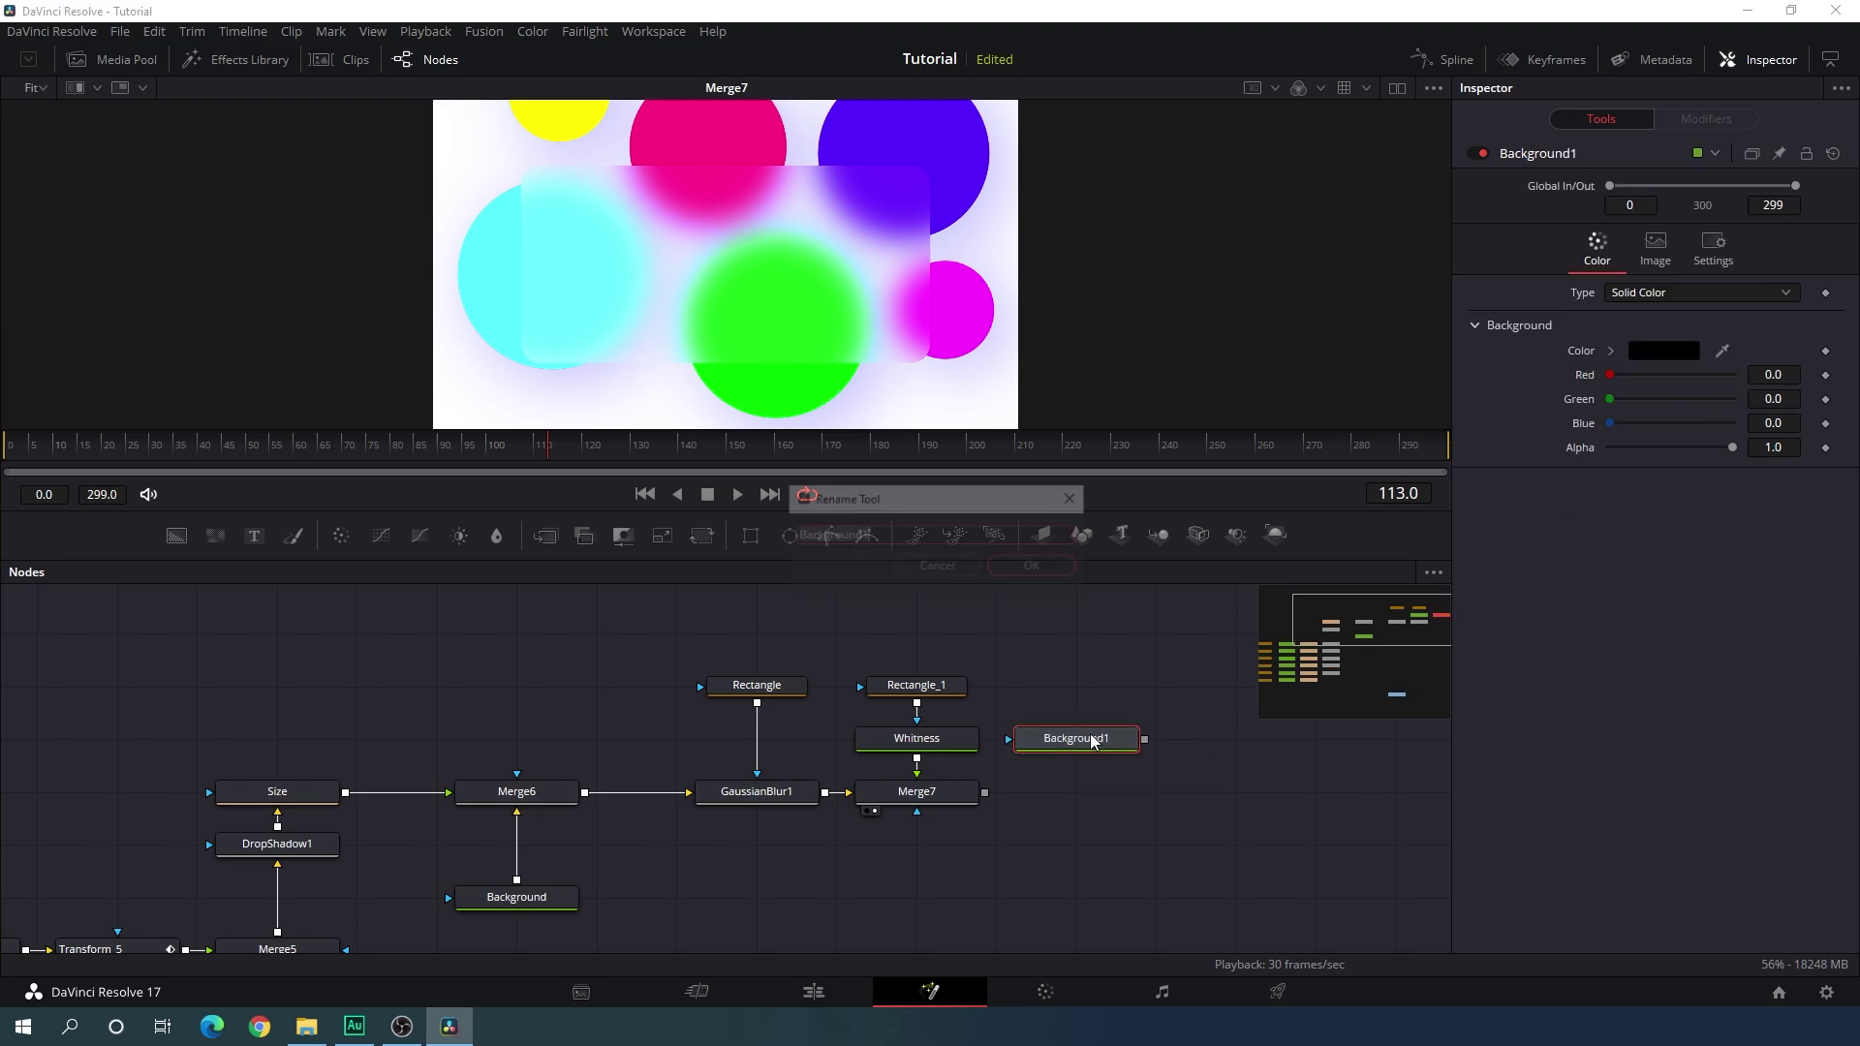
key(BackSpace)
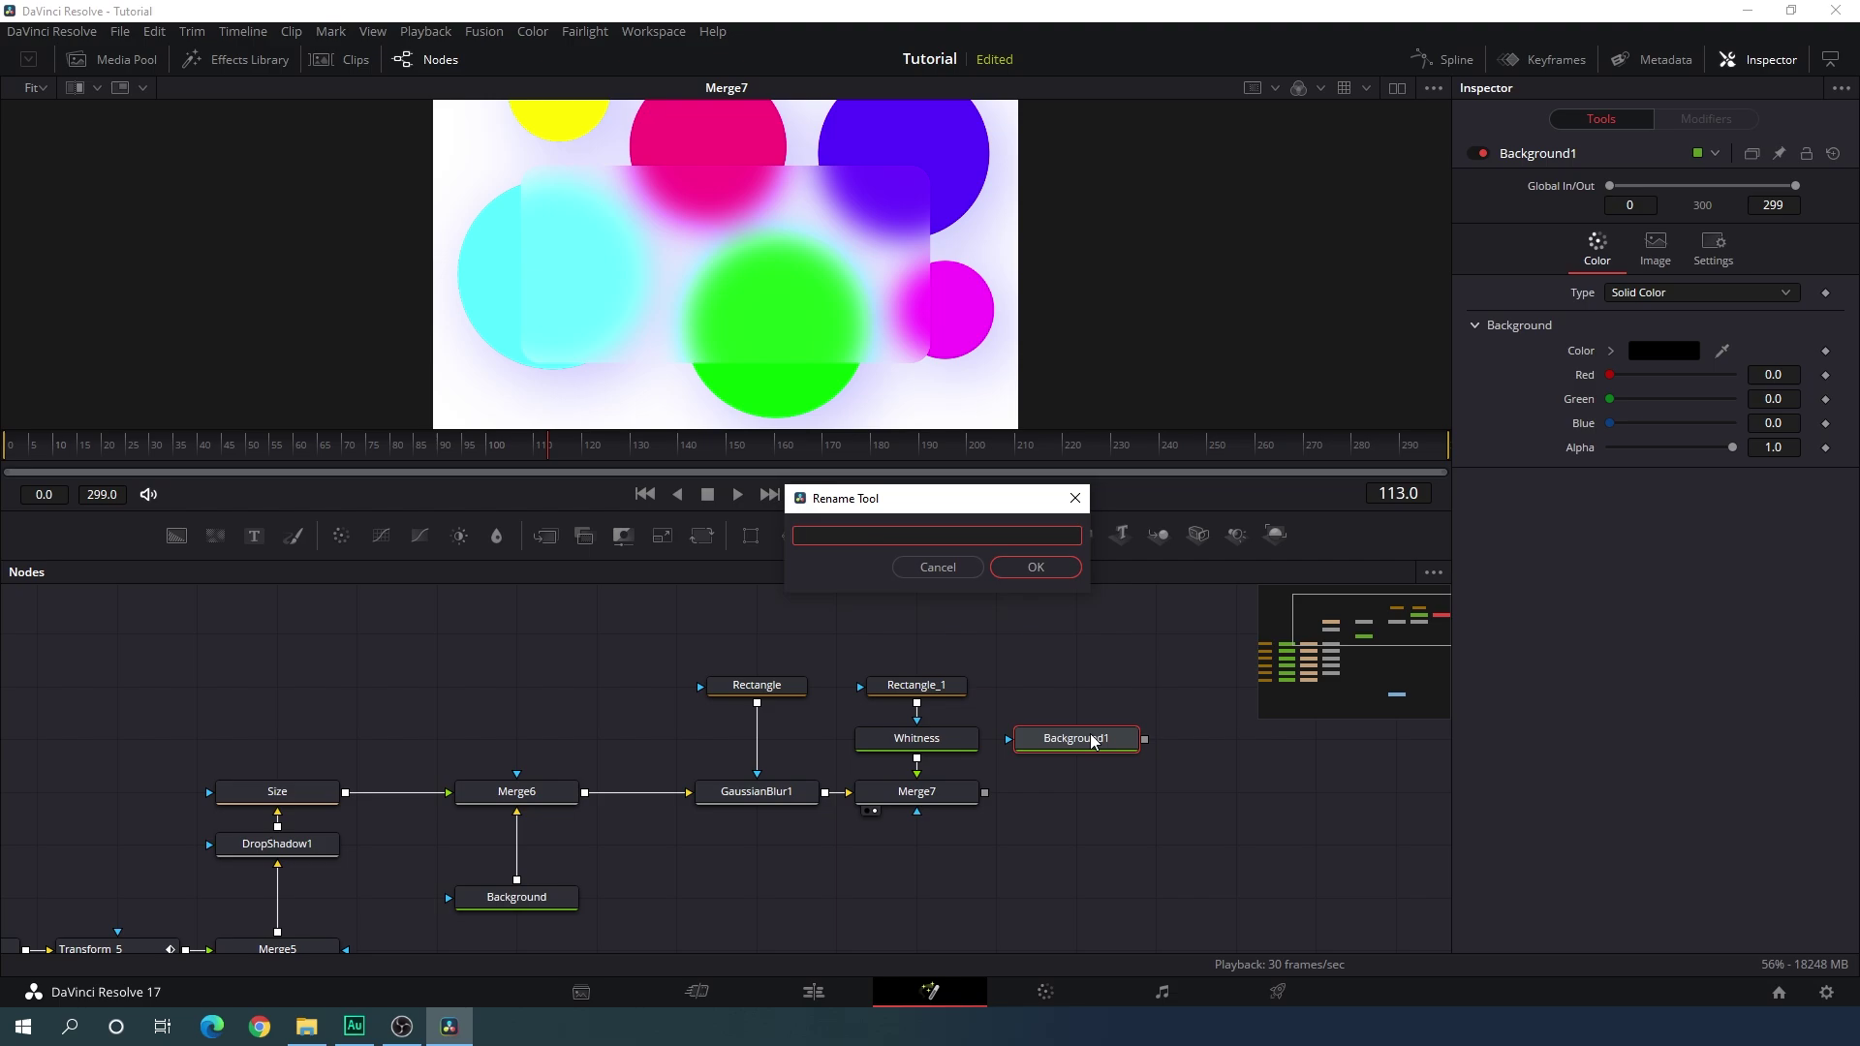
text(Stroke)
click(1037, 568)
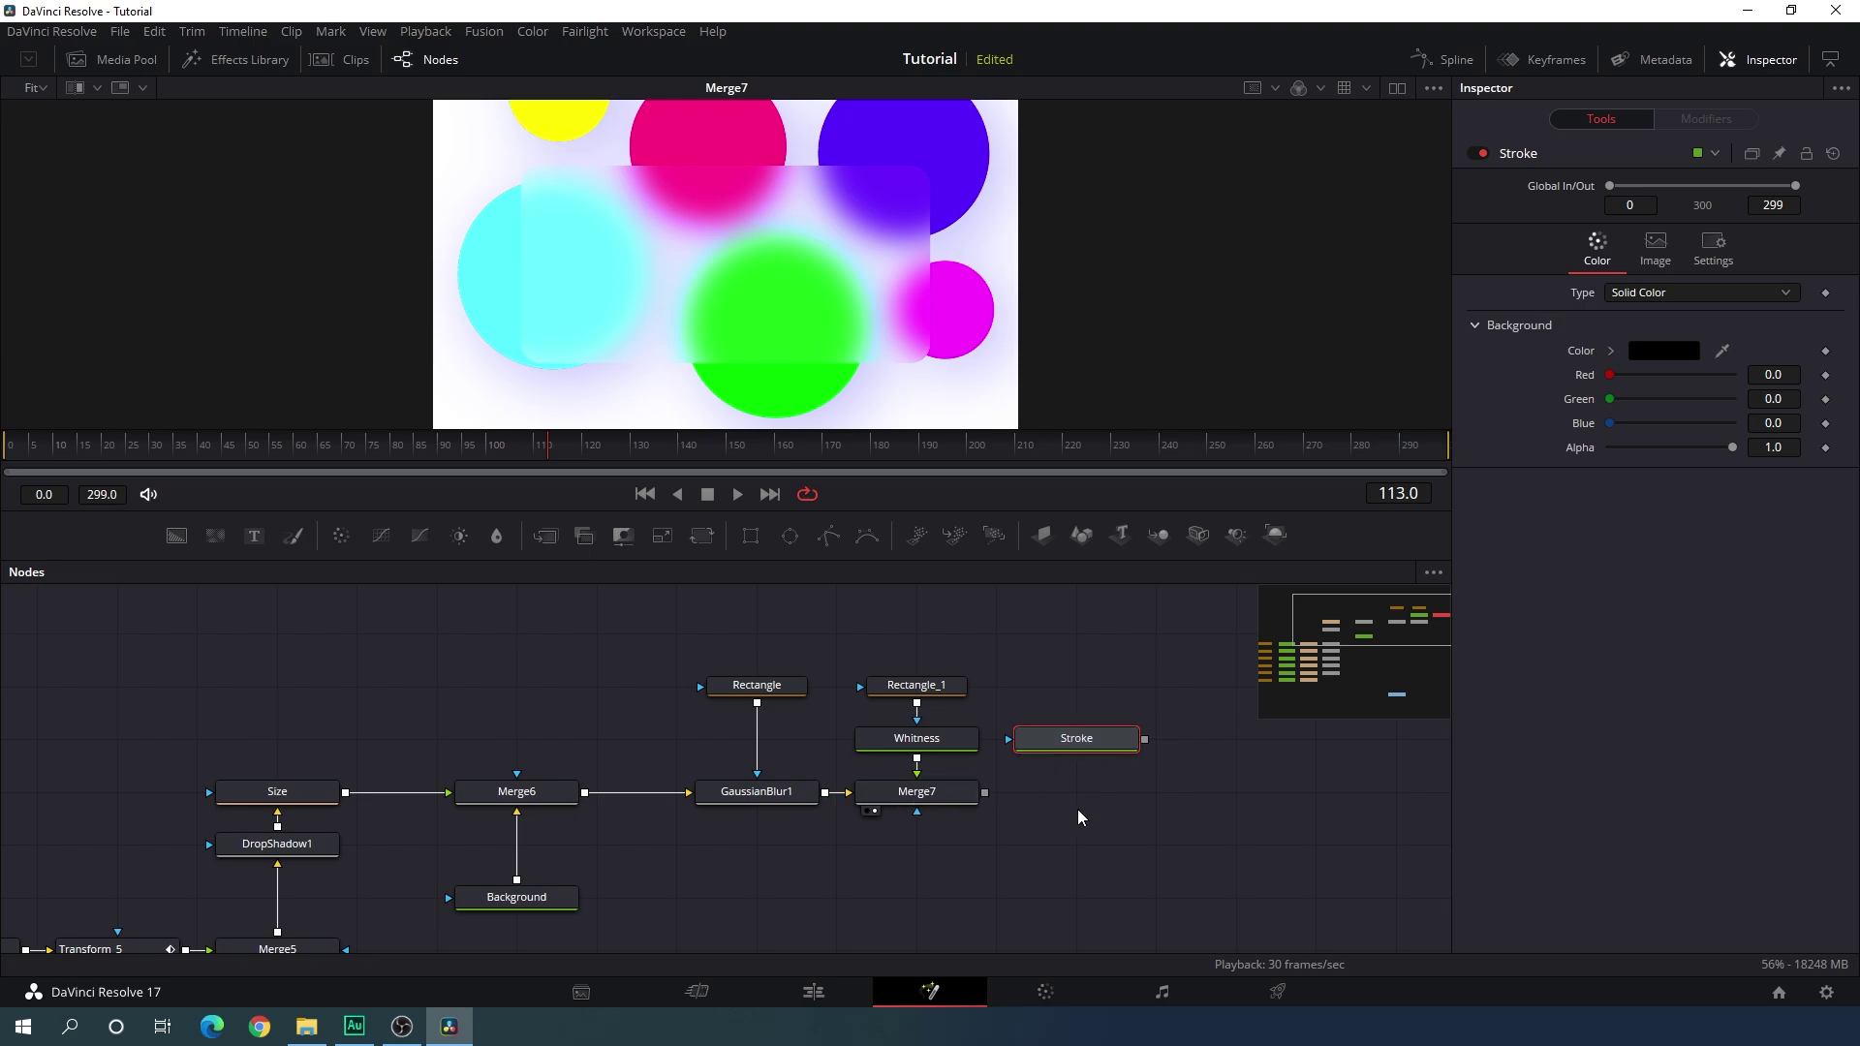
Merge Stroke over Merge7 with the new merge shown in the viewer, and set Stroke's colour to white.
mouse_move(1144, 740)
mouse_down()
mouse_move(1171, 677)
mouse_move(1038, 827)
mouse_move(989, 792)
mouse_up()
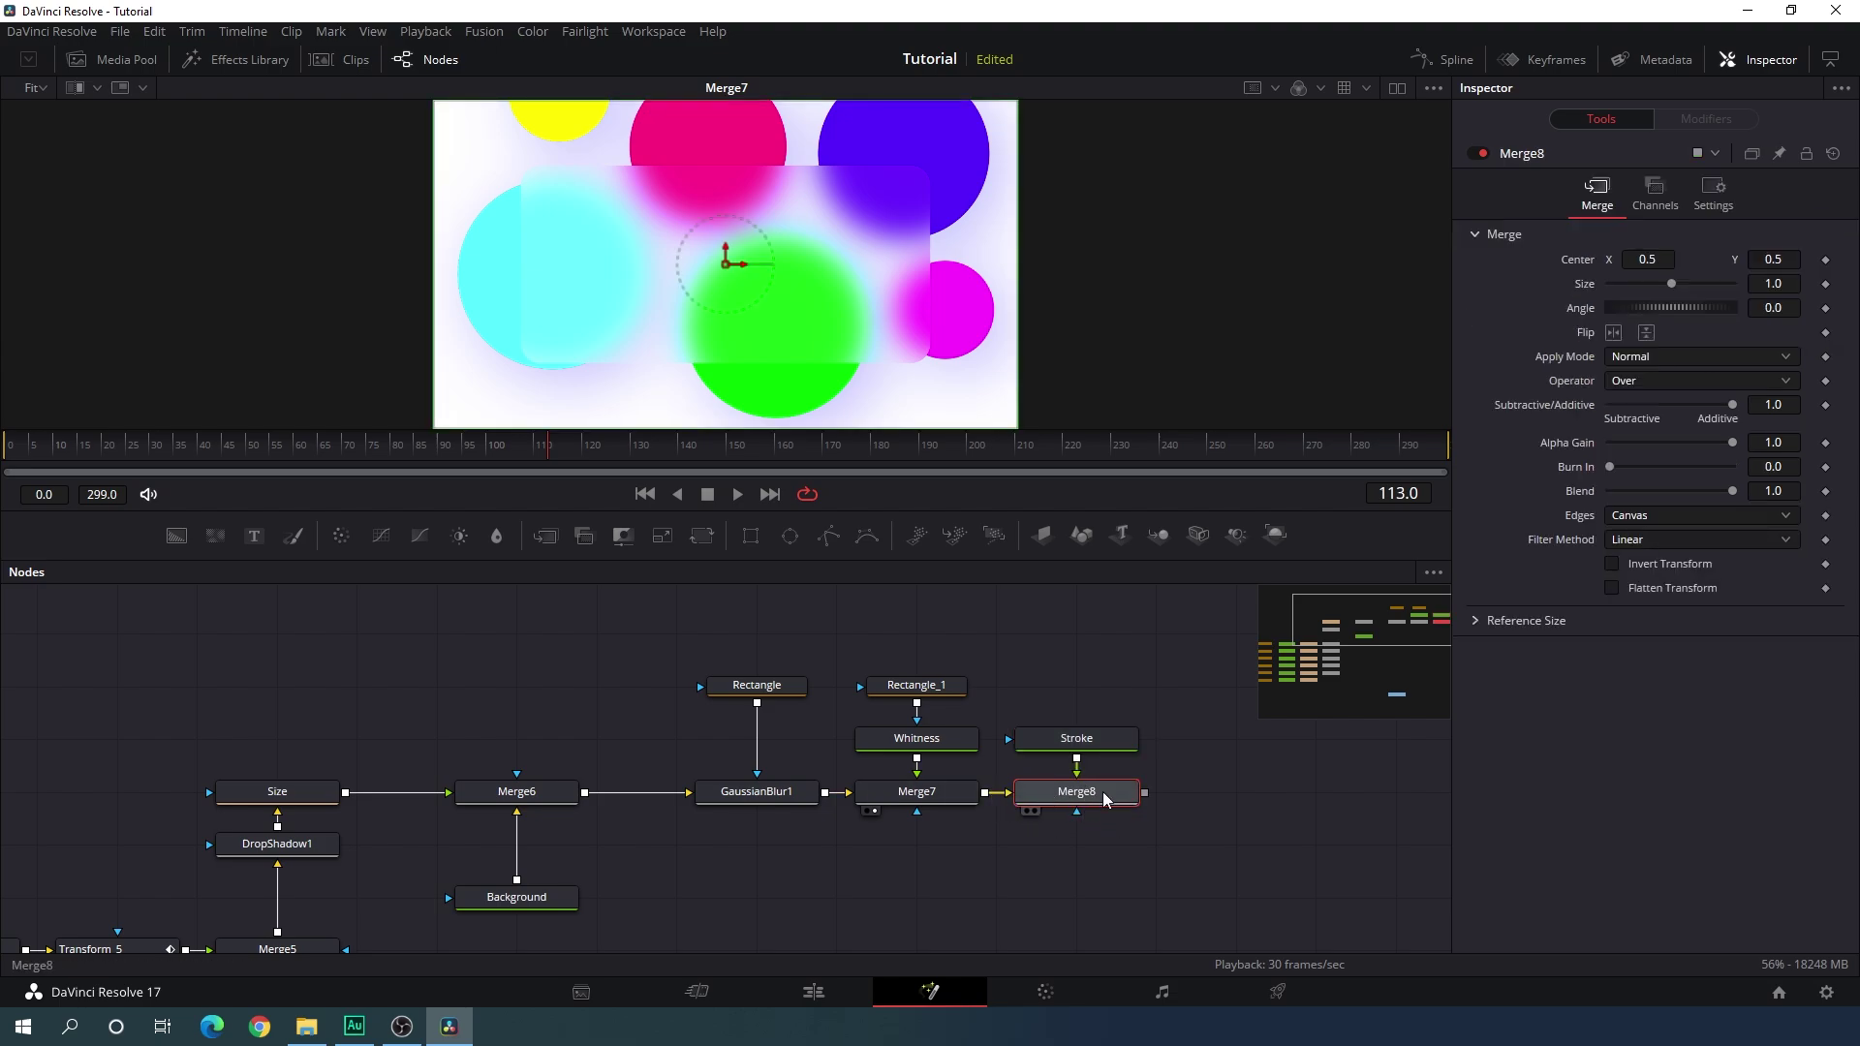
key(1)
click(1076, 738)
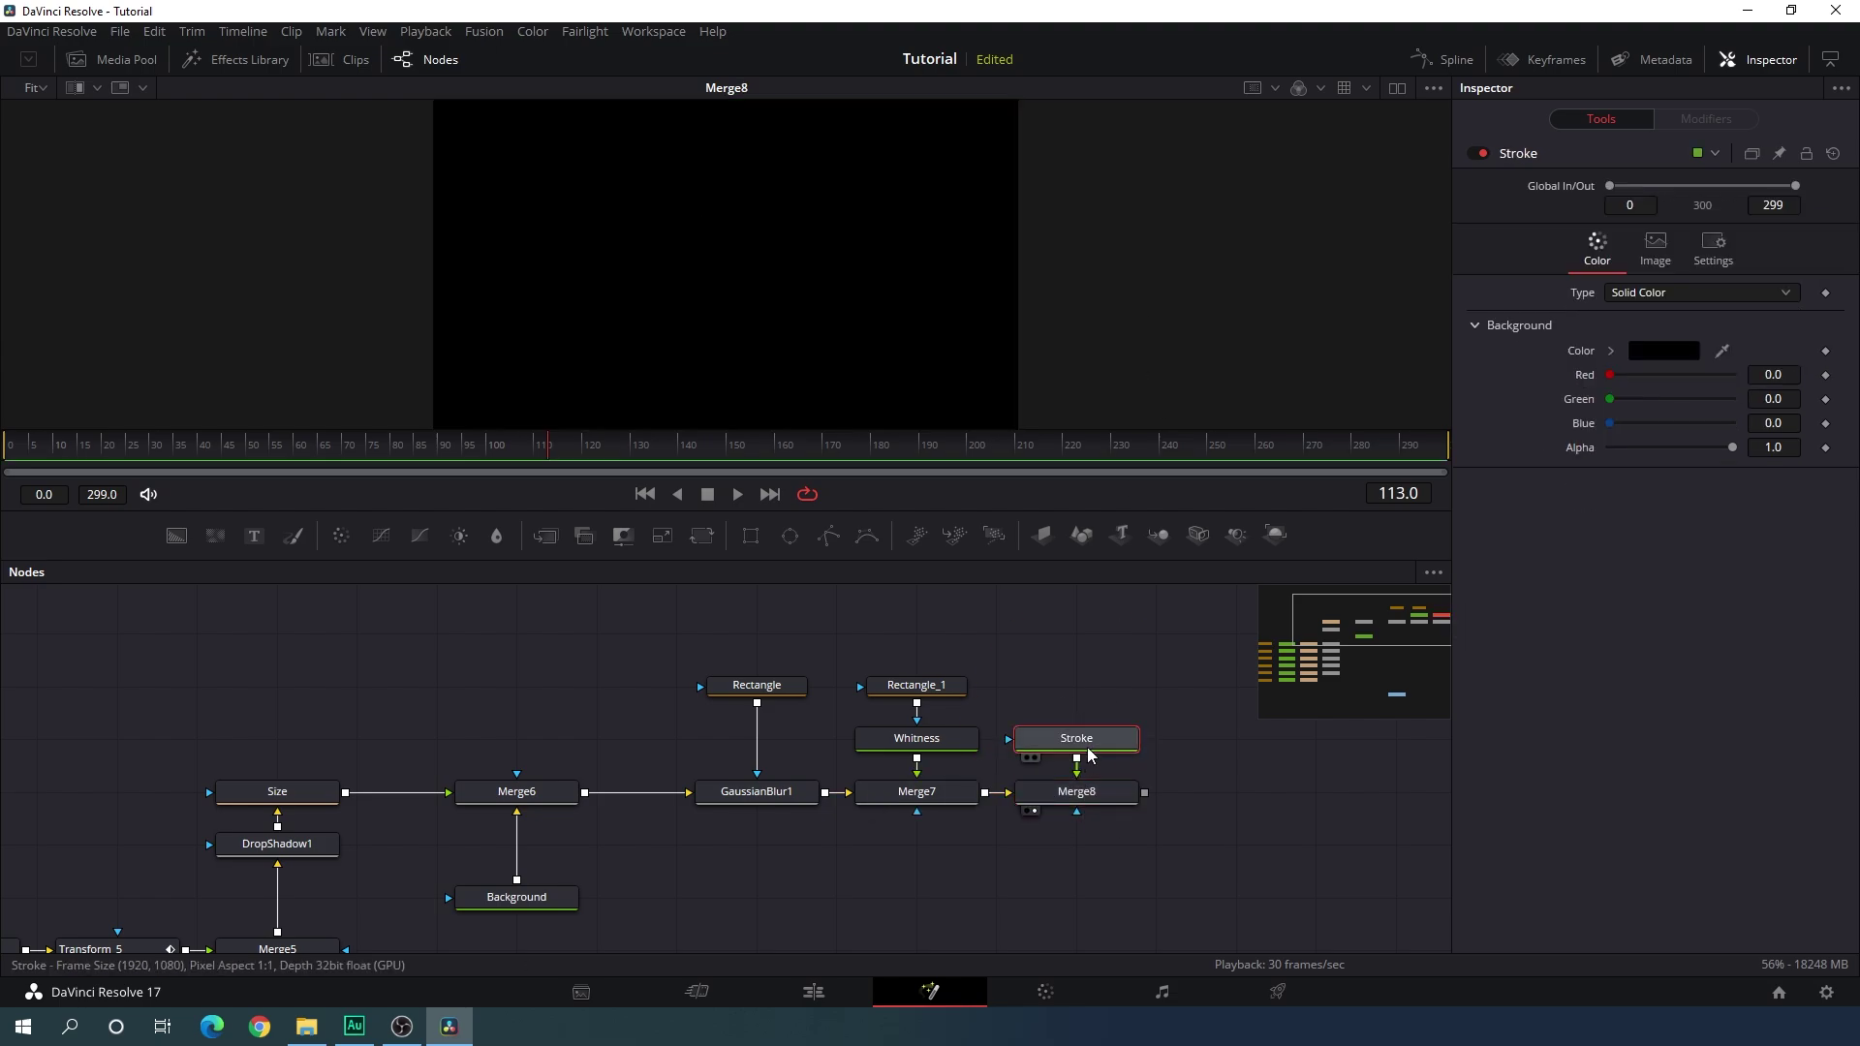
click(1644, 357)
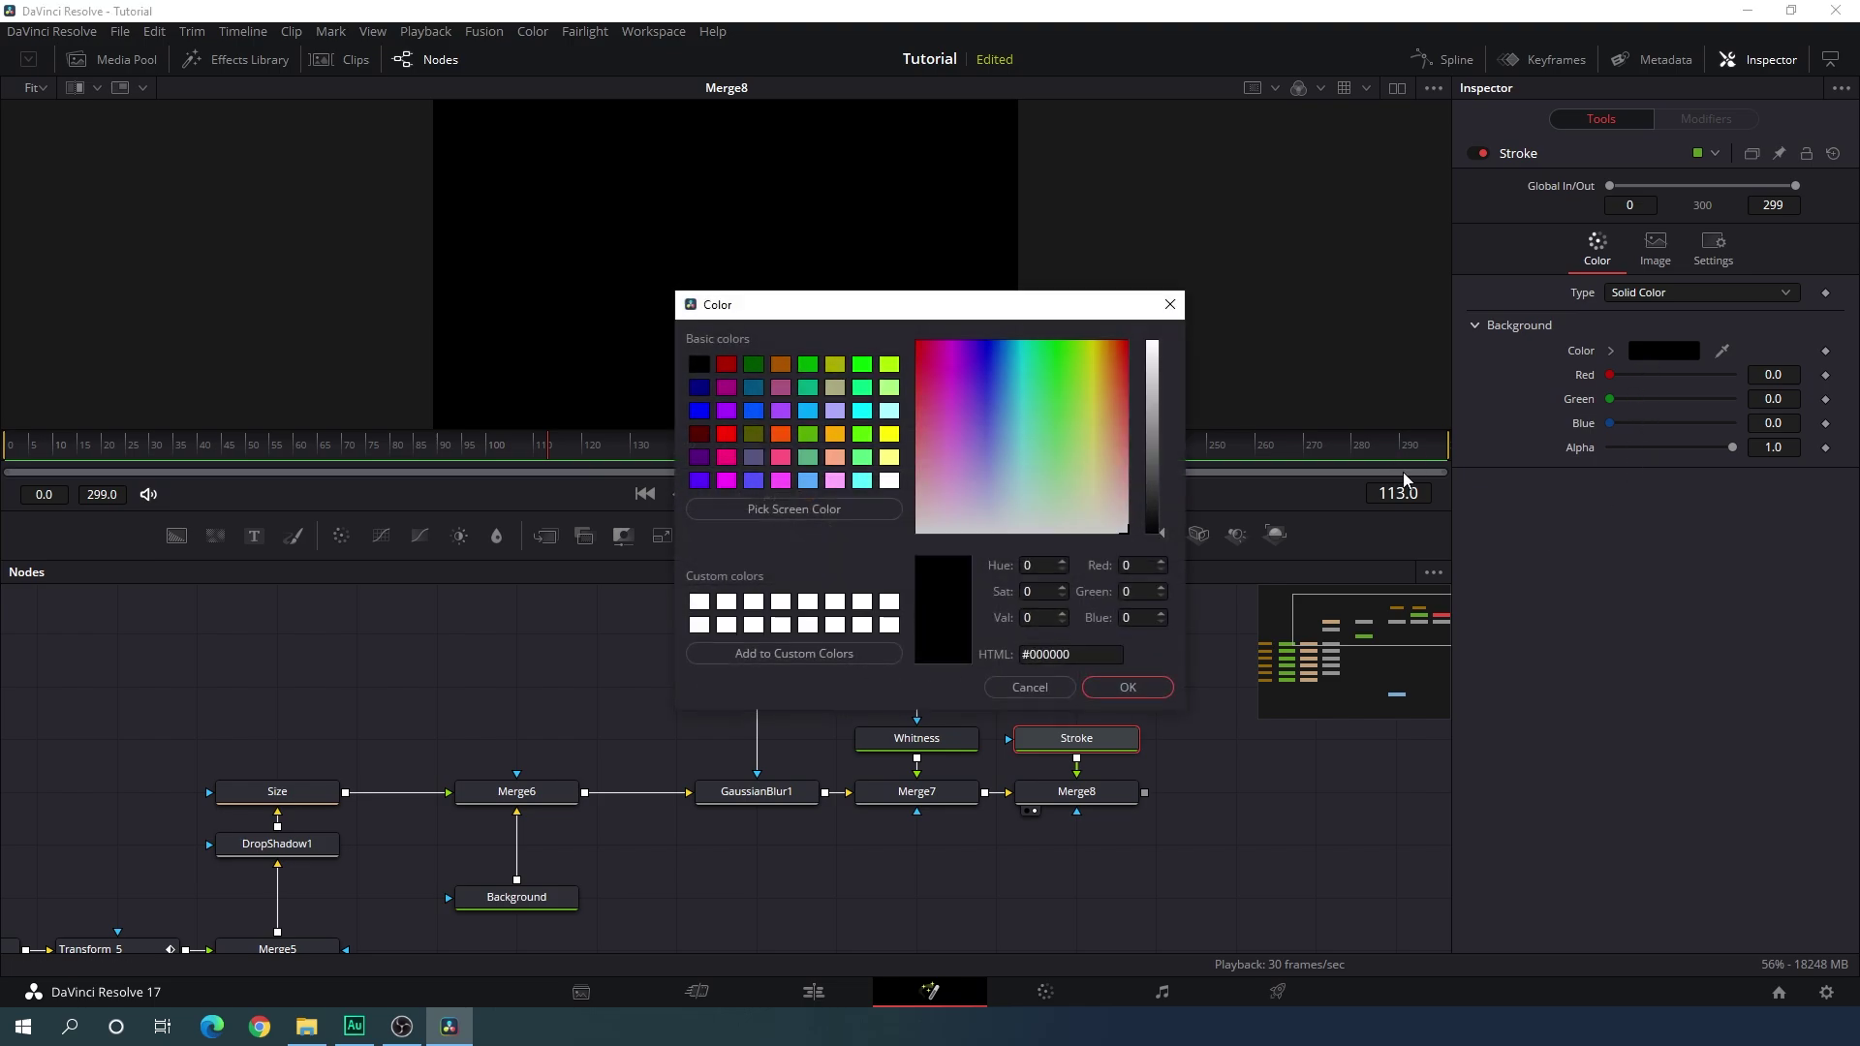
click(890, 482)
click(1153, 691)
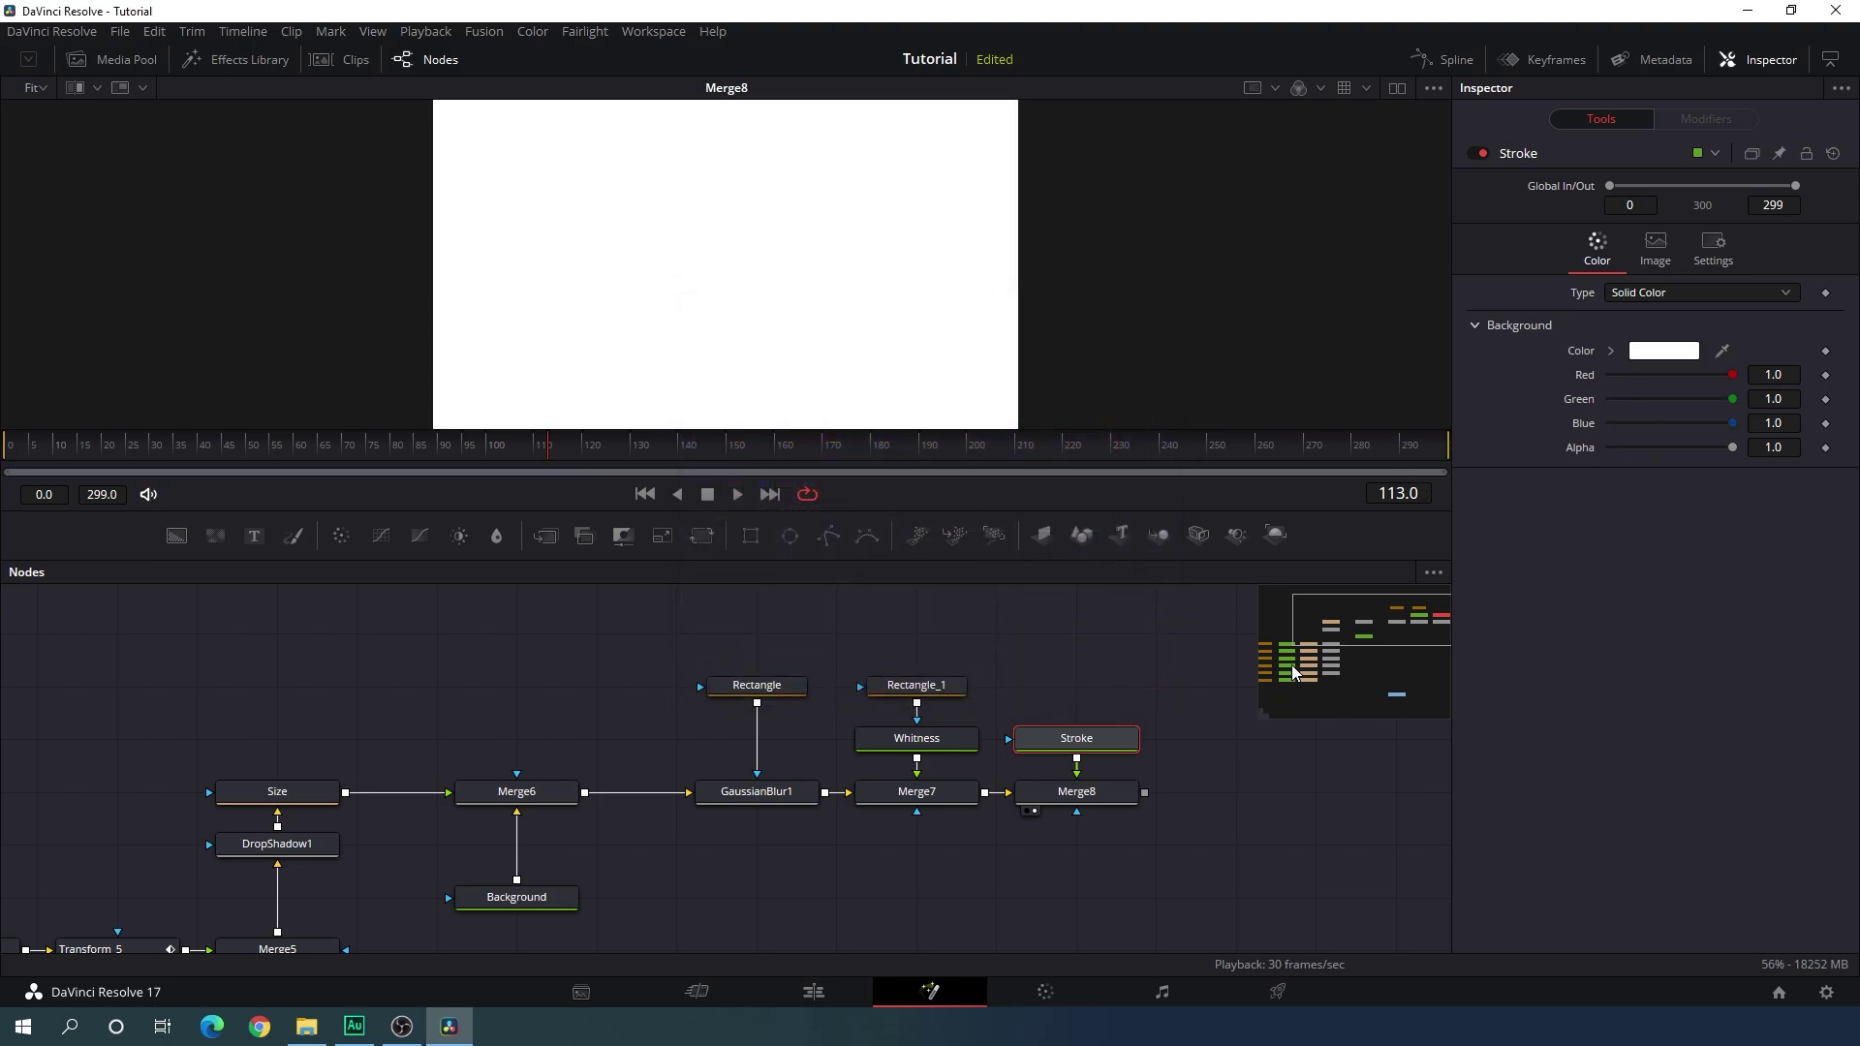
Paste another copy of the Rectangle mask above Stroke and connect it to Stroke's effect mask input.
click(1154, 672)
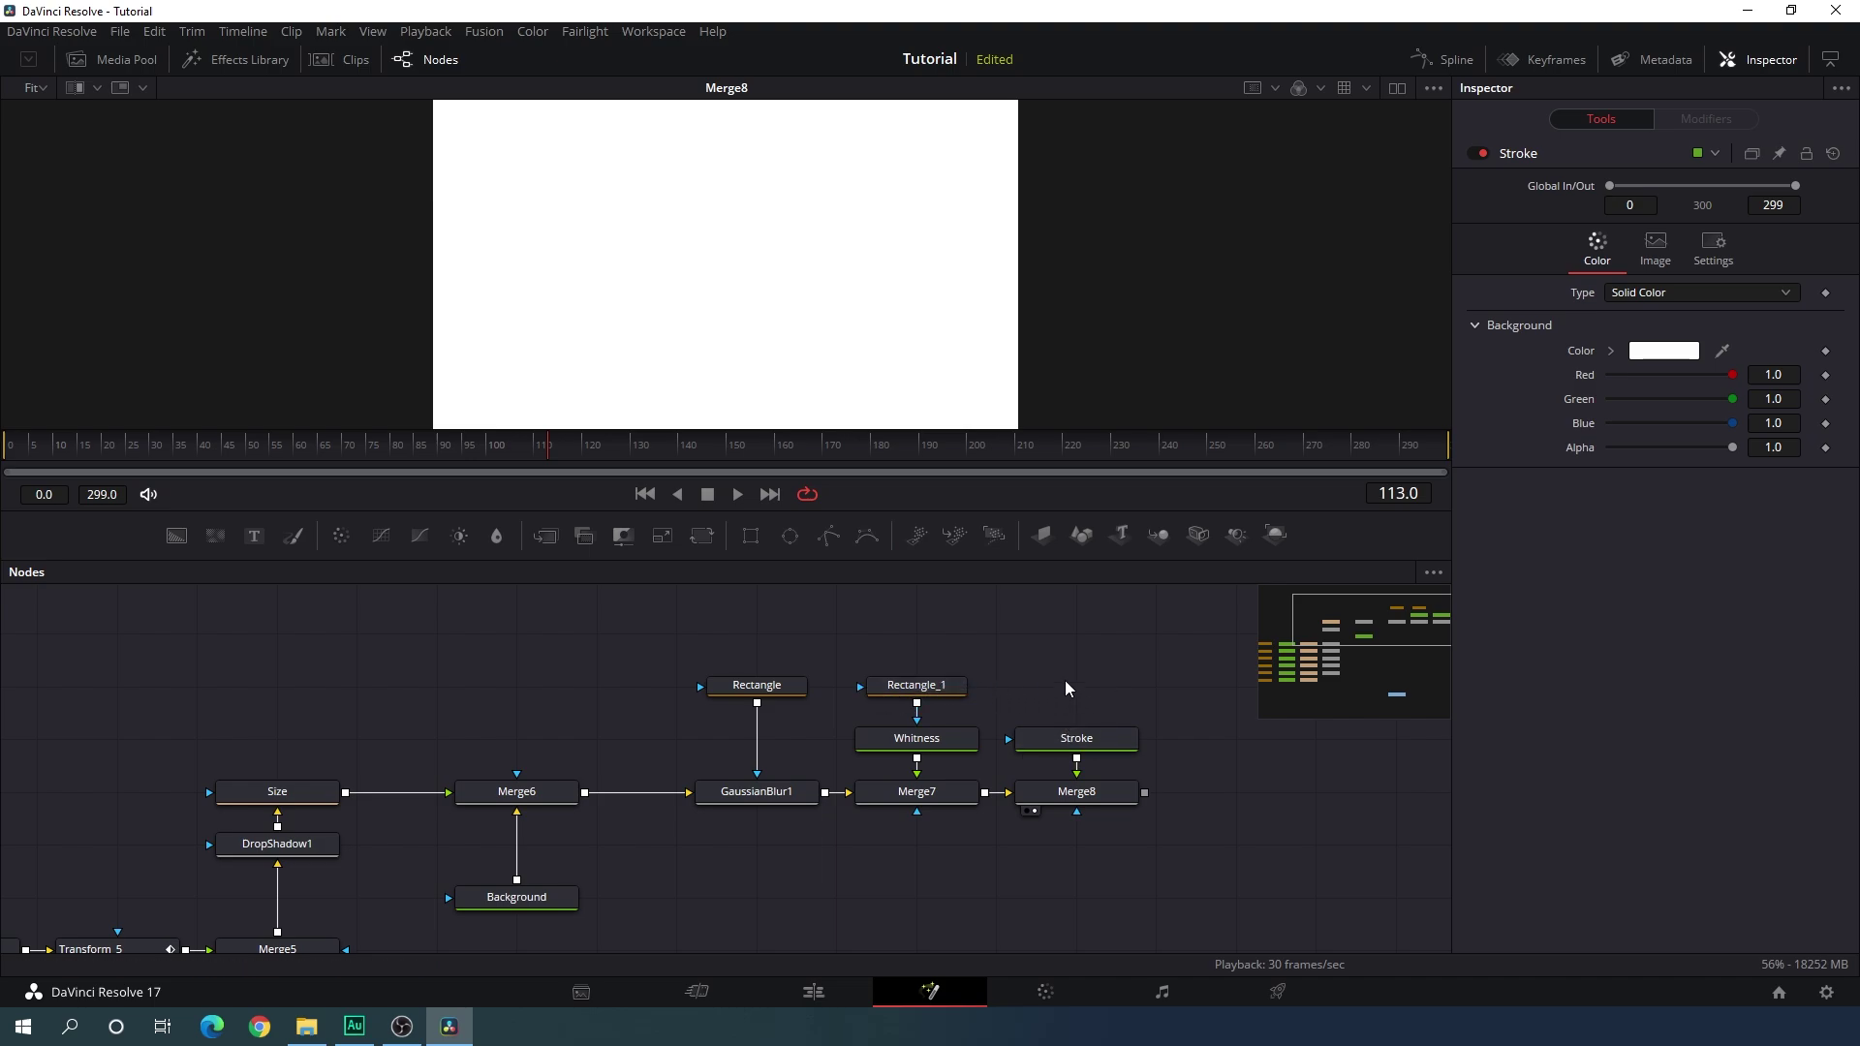
key(ctrl+v)
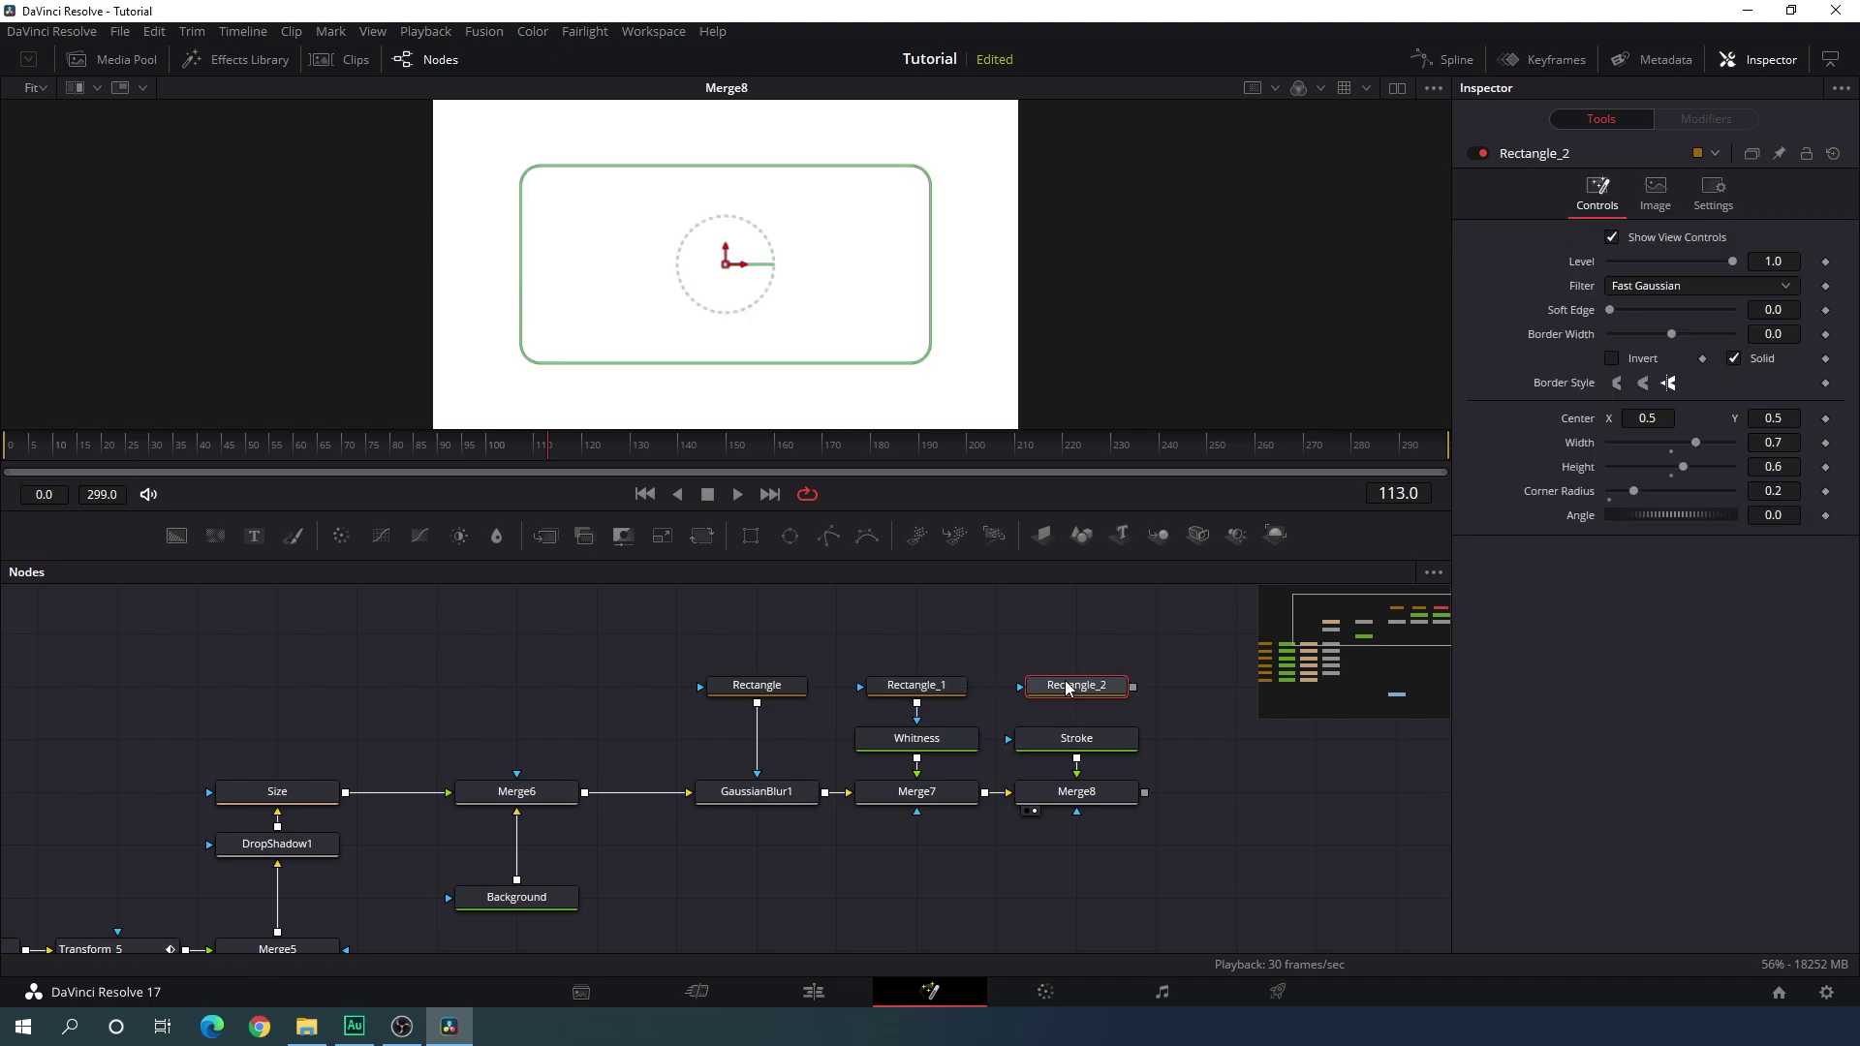
drag(1132, 687, 1092, 744)
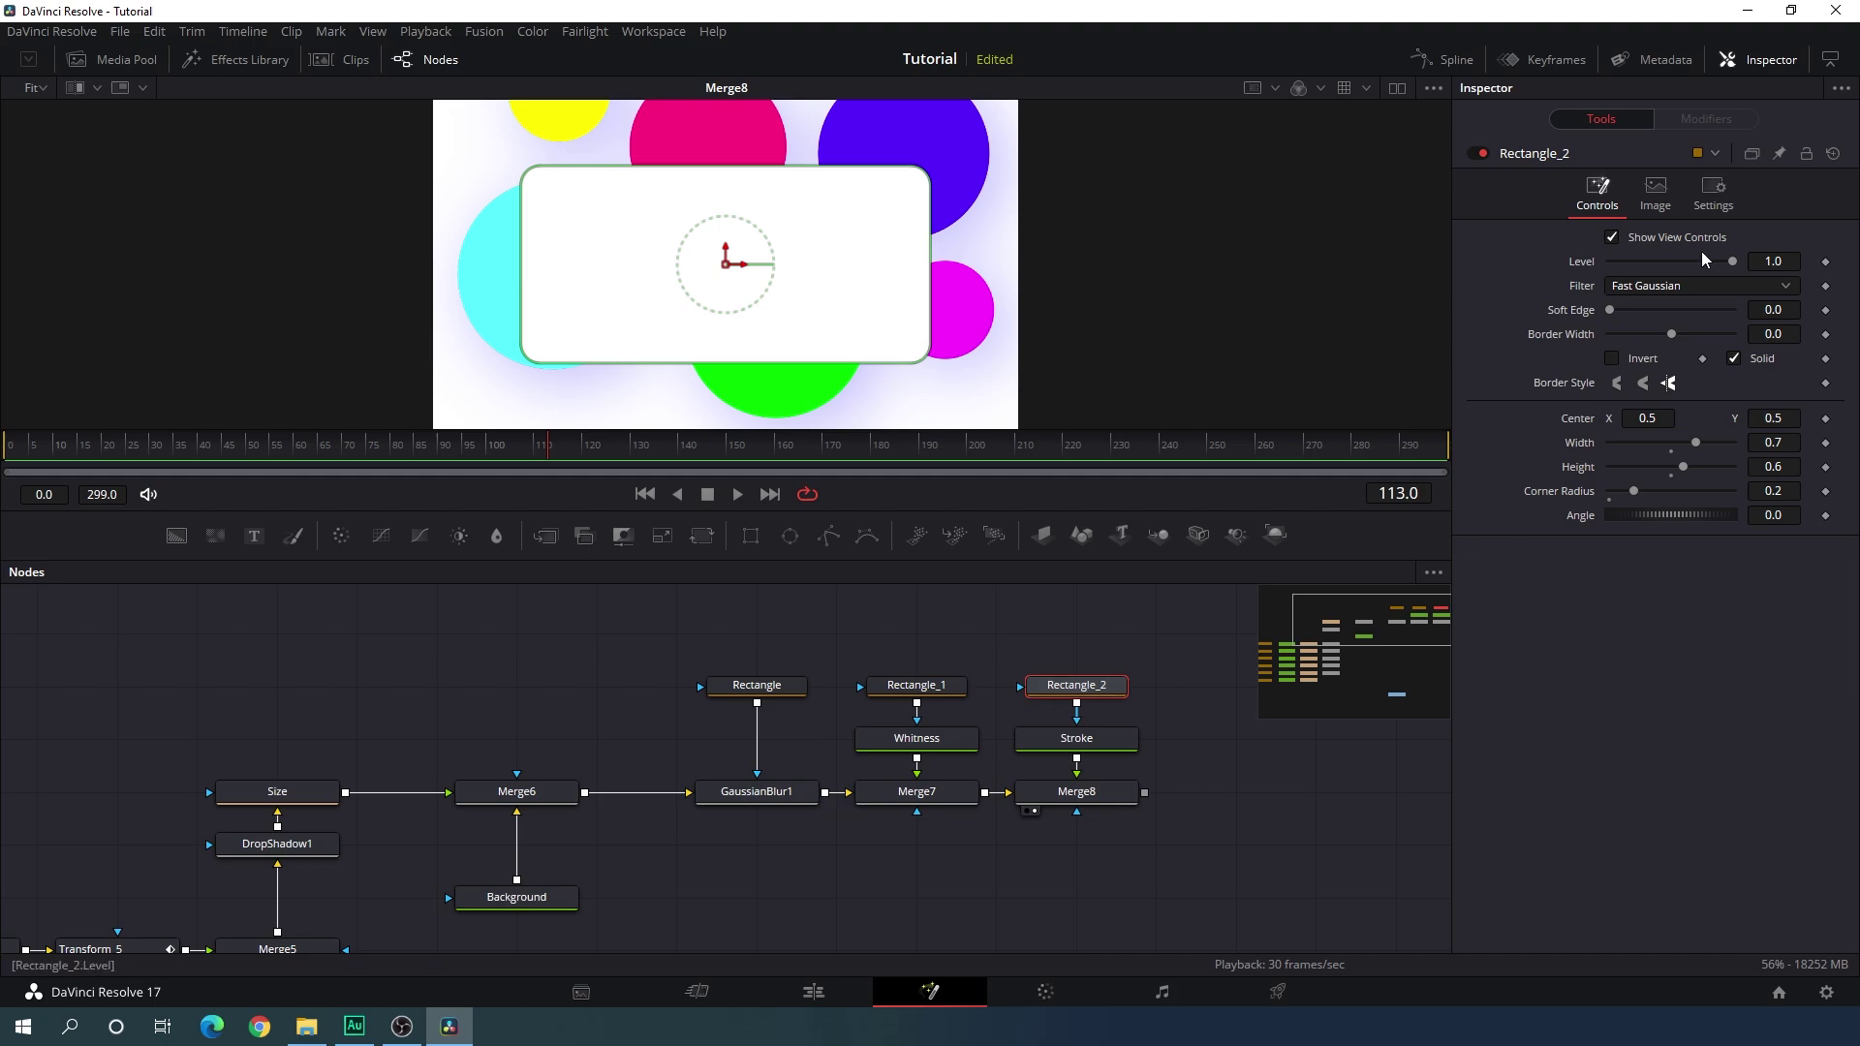
Turn off Solid on the Stroke node's rectangle mask and set its Border Width to 0.0005.
click(1734, 359)
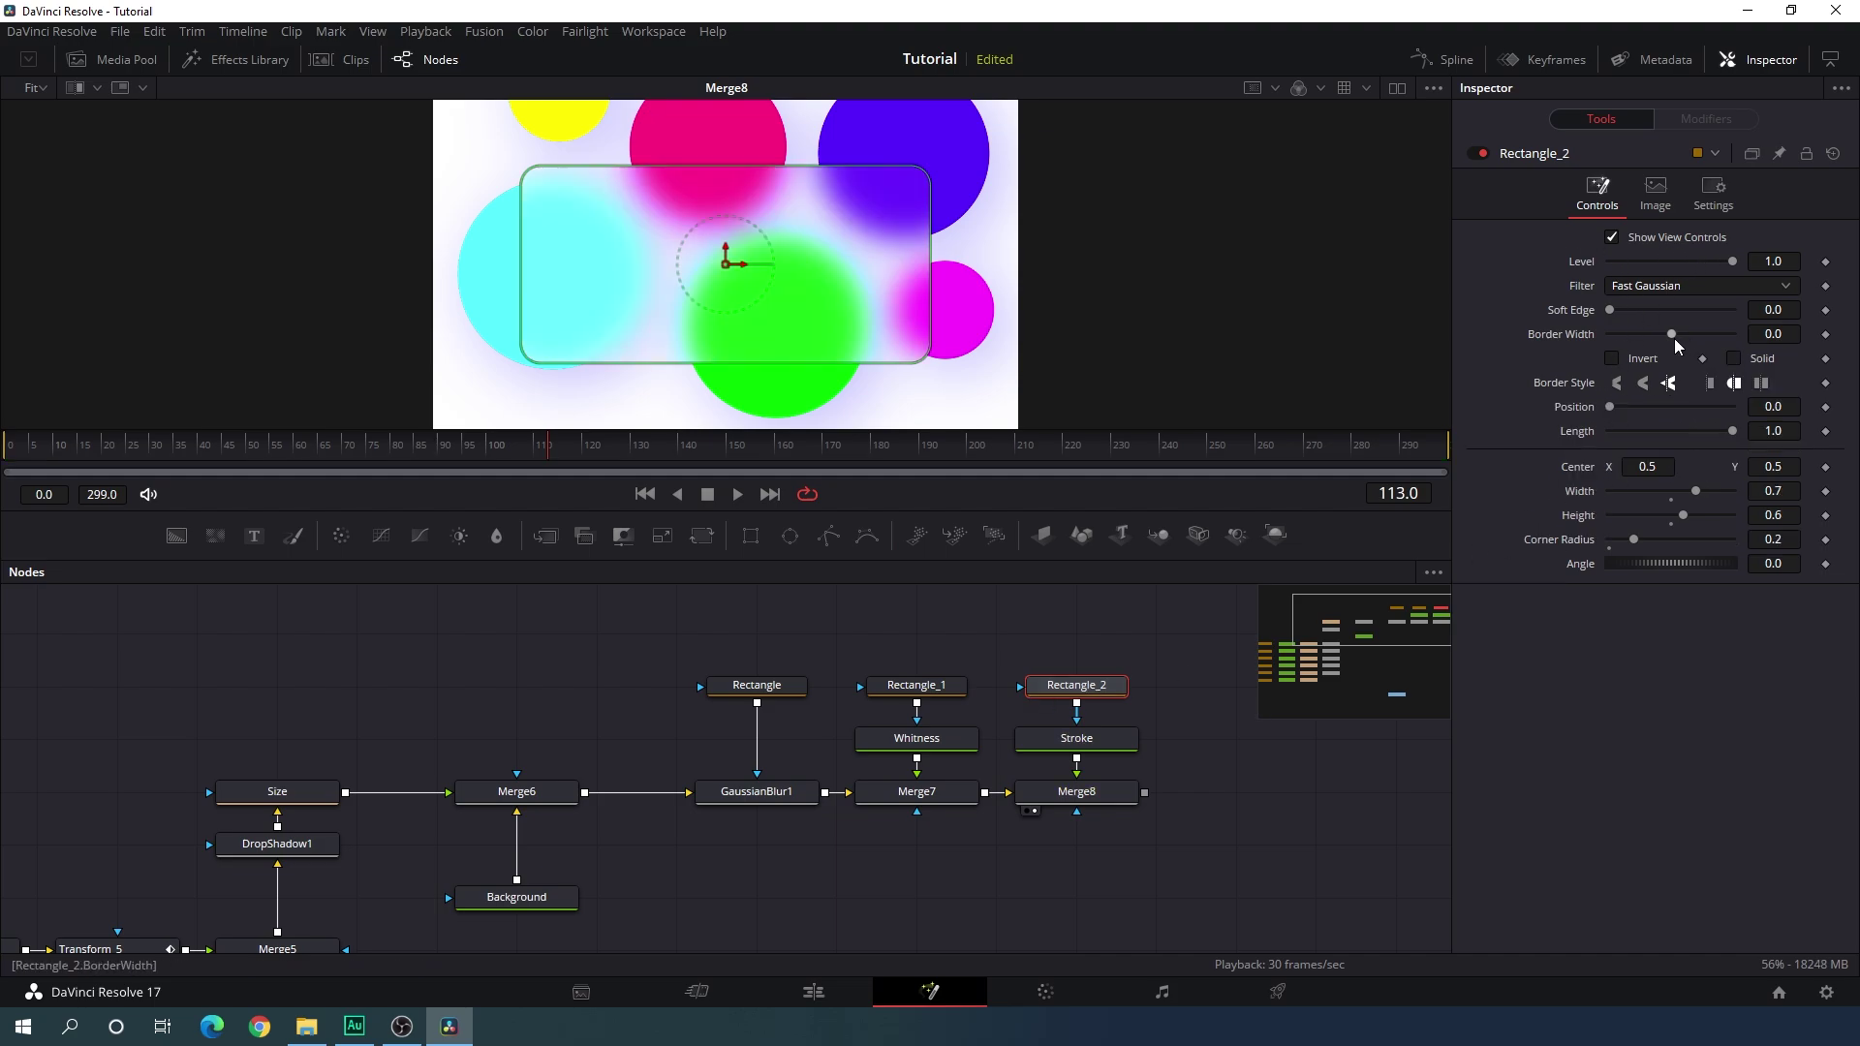
drag(1673, 335, 1679, 335)
click(1787, 335)
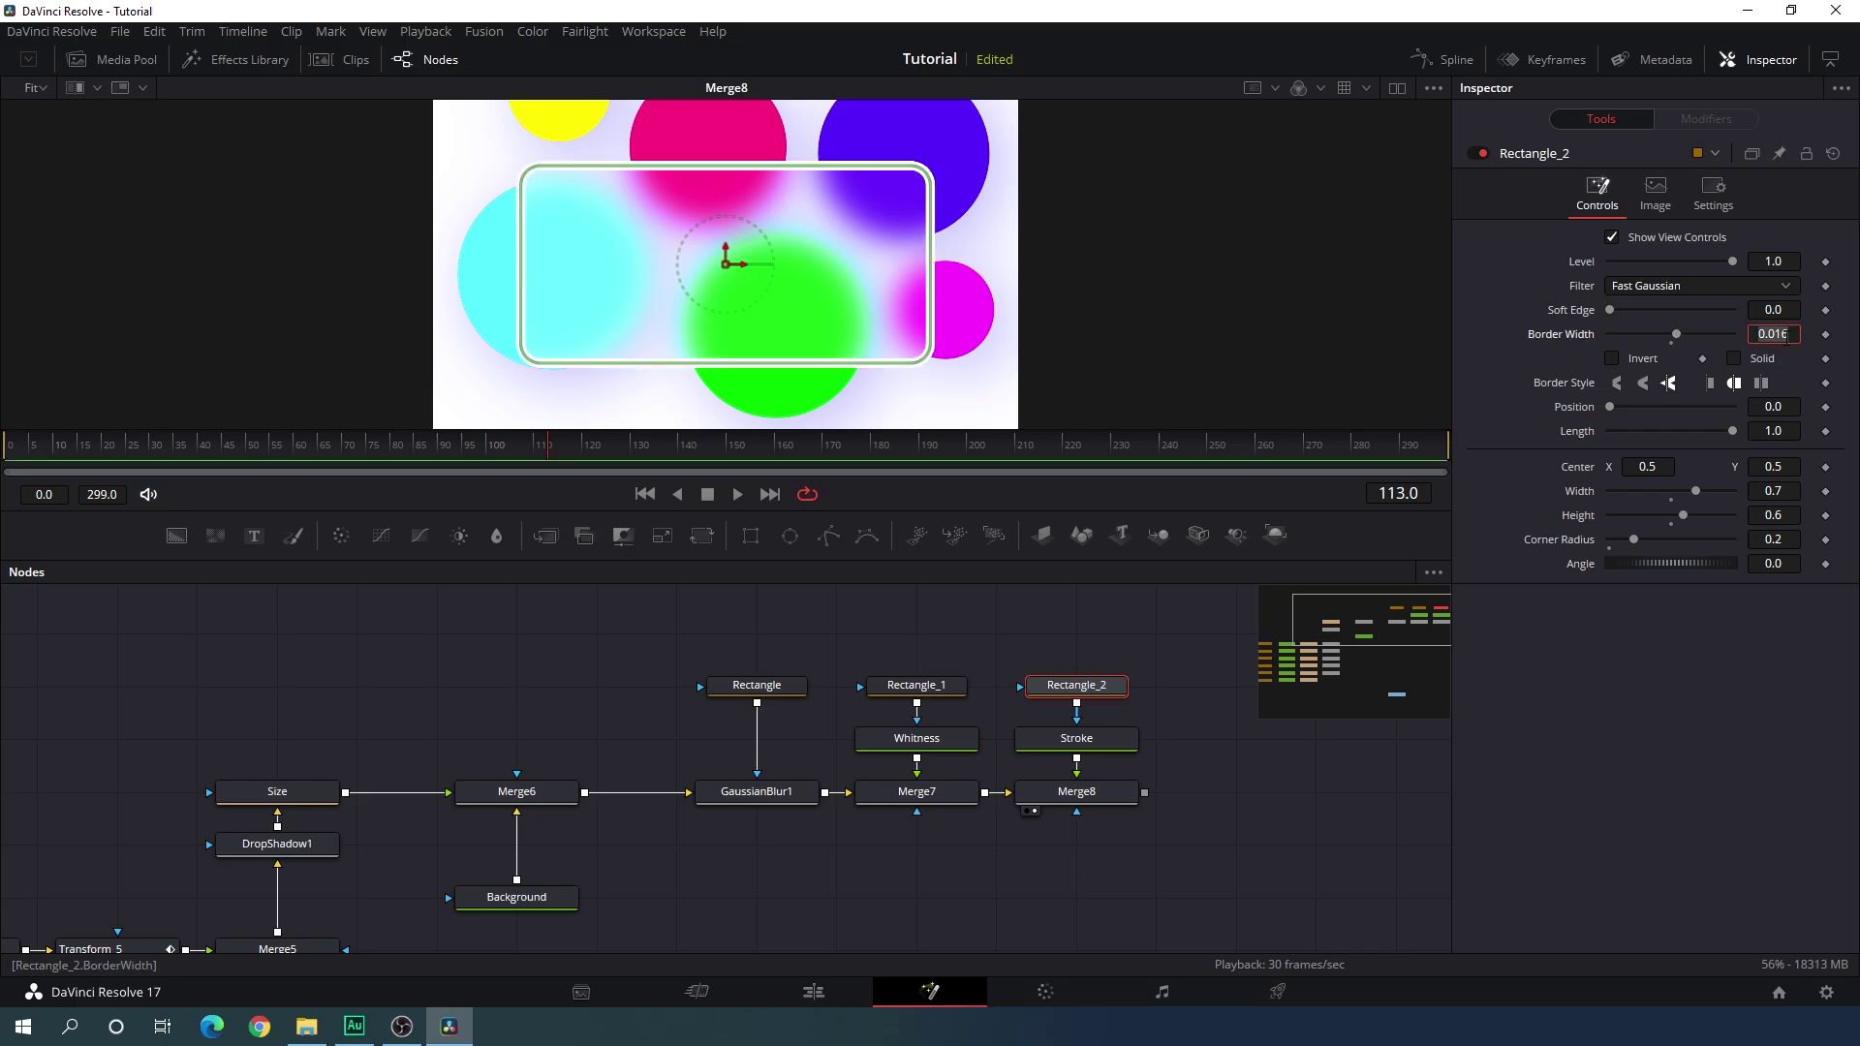
key(BackSpace)
key(BackSpace)
key(BackSpace)
key(BackSpace)
key(BackSpace)
text(0.0005)
key(Tab)
click(1193, 662)
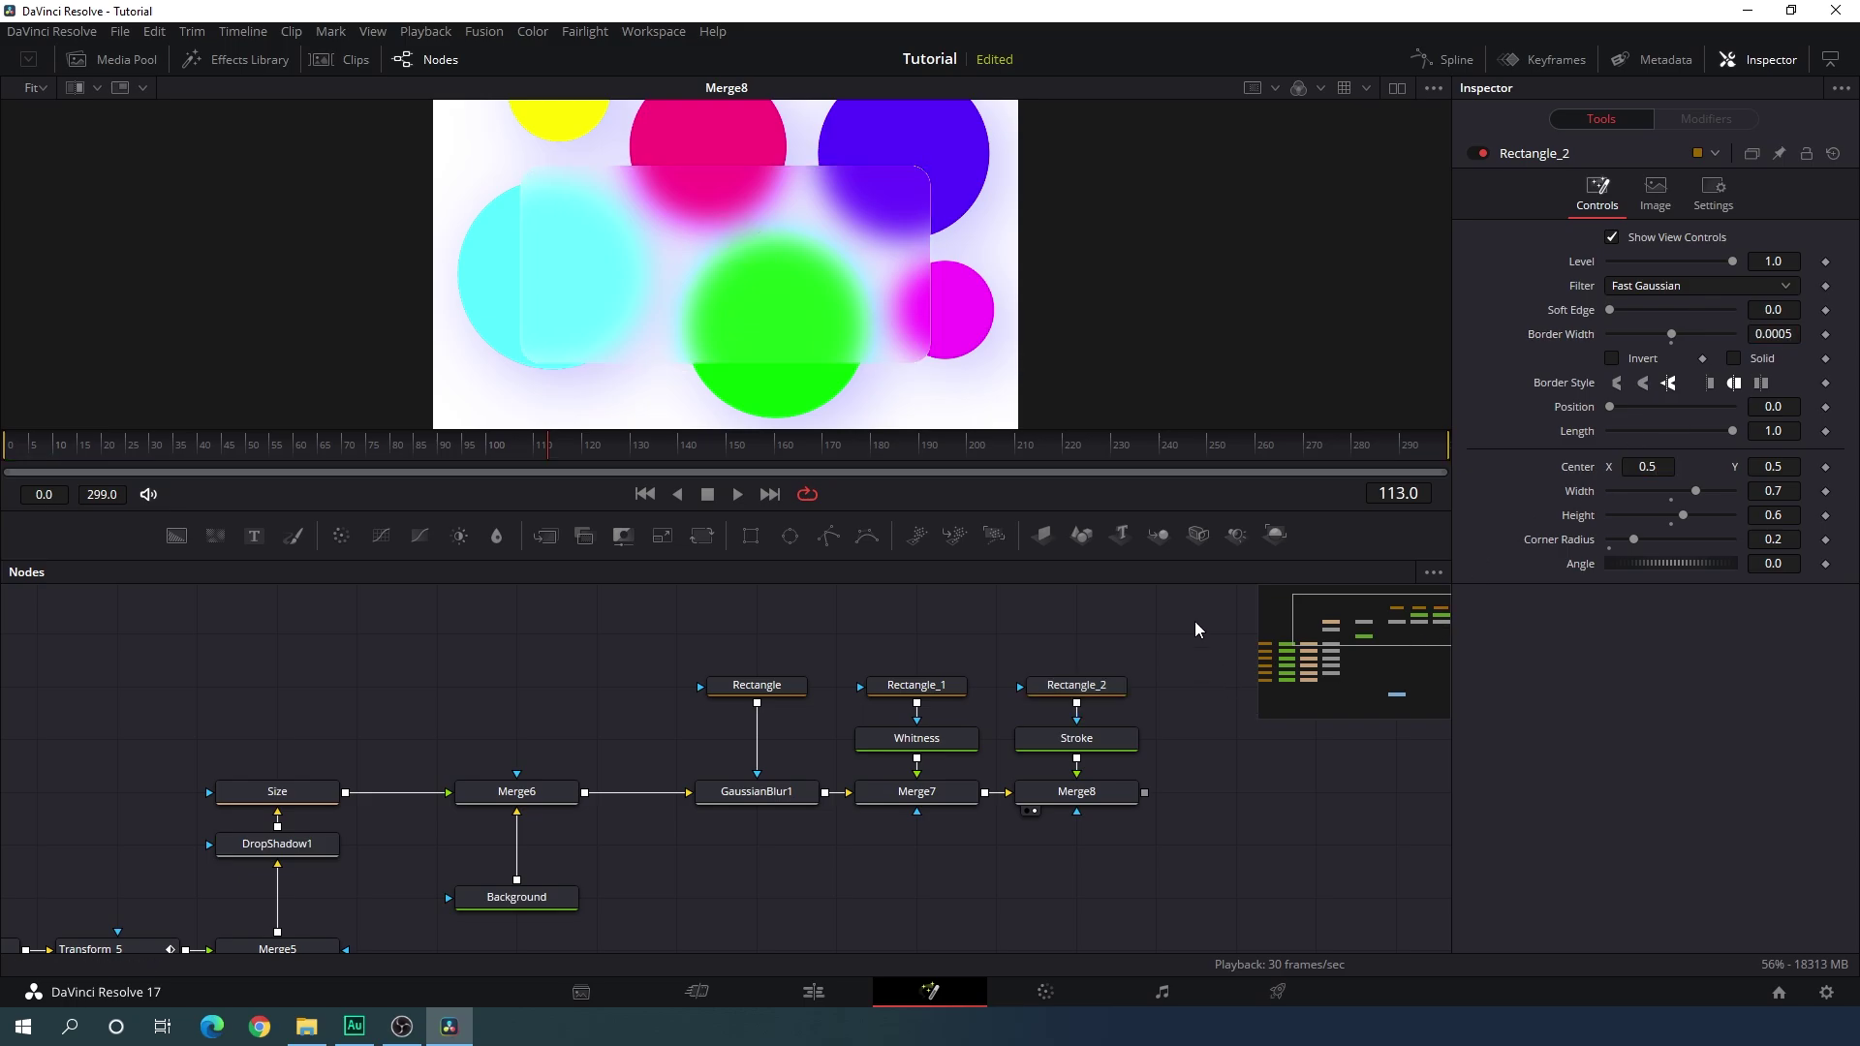
Examine the thin white stroke around the glass rectangle's corner up close and fit the whole frame in the viewer again.
scroll(959, 234, up, 5)
drag(978, 230, 1008, 376)
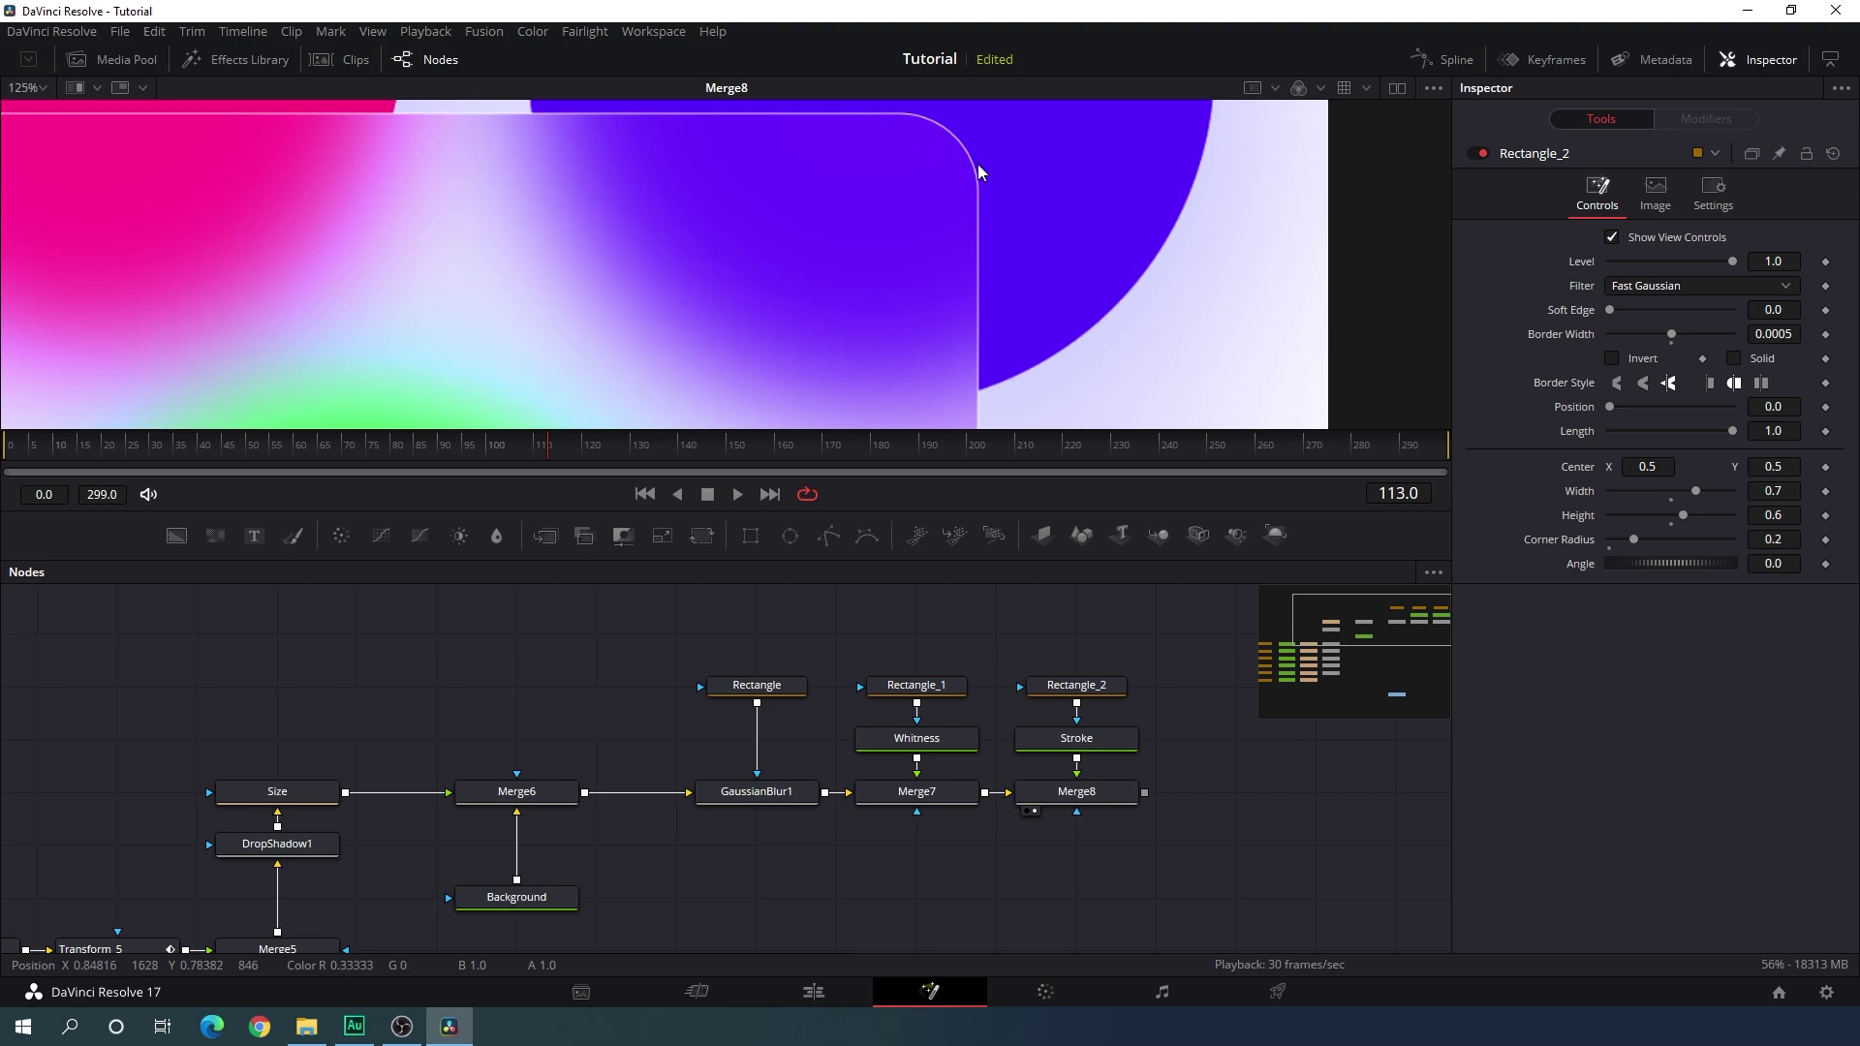
scroll(1048, 311, down, 5)
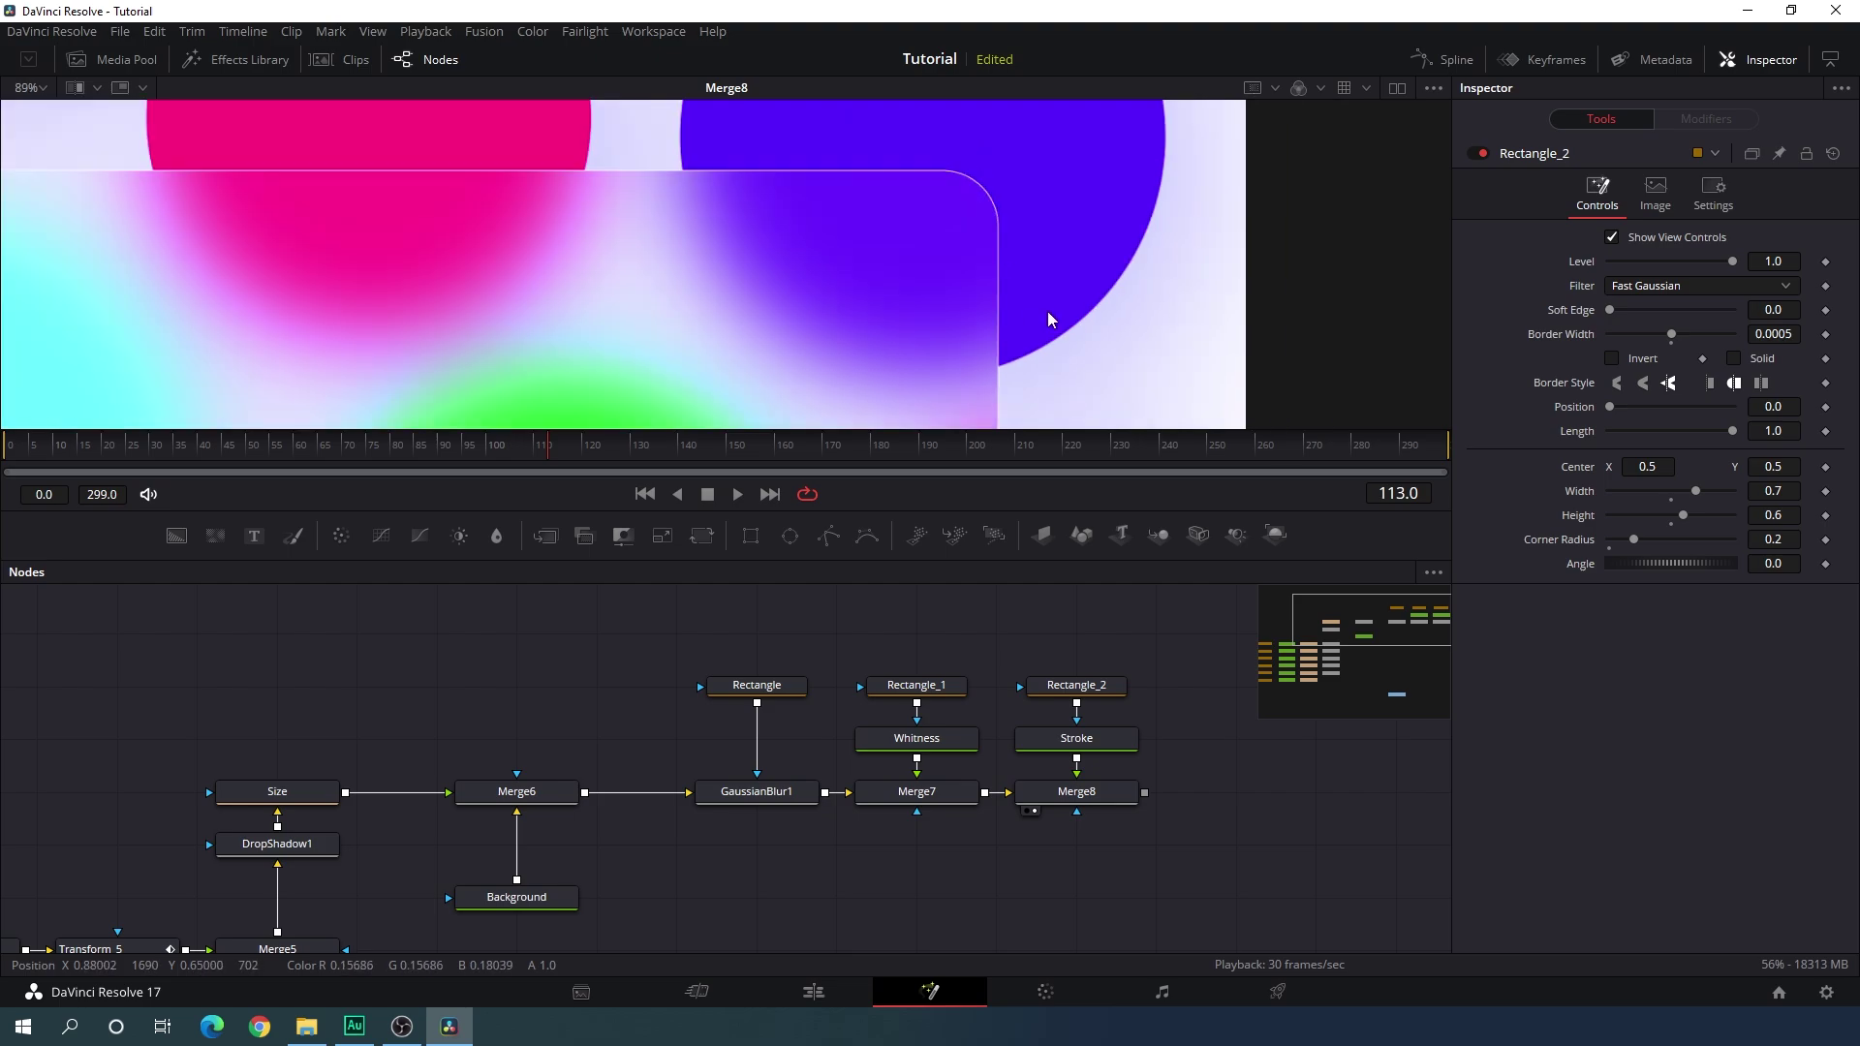
drag(1033, 339, 1040, 224)
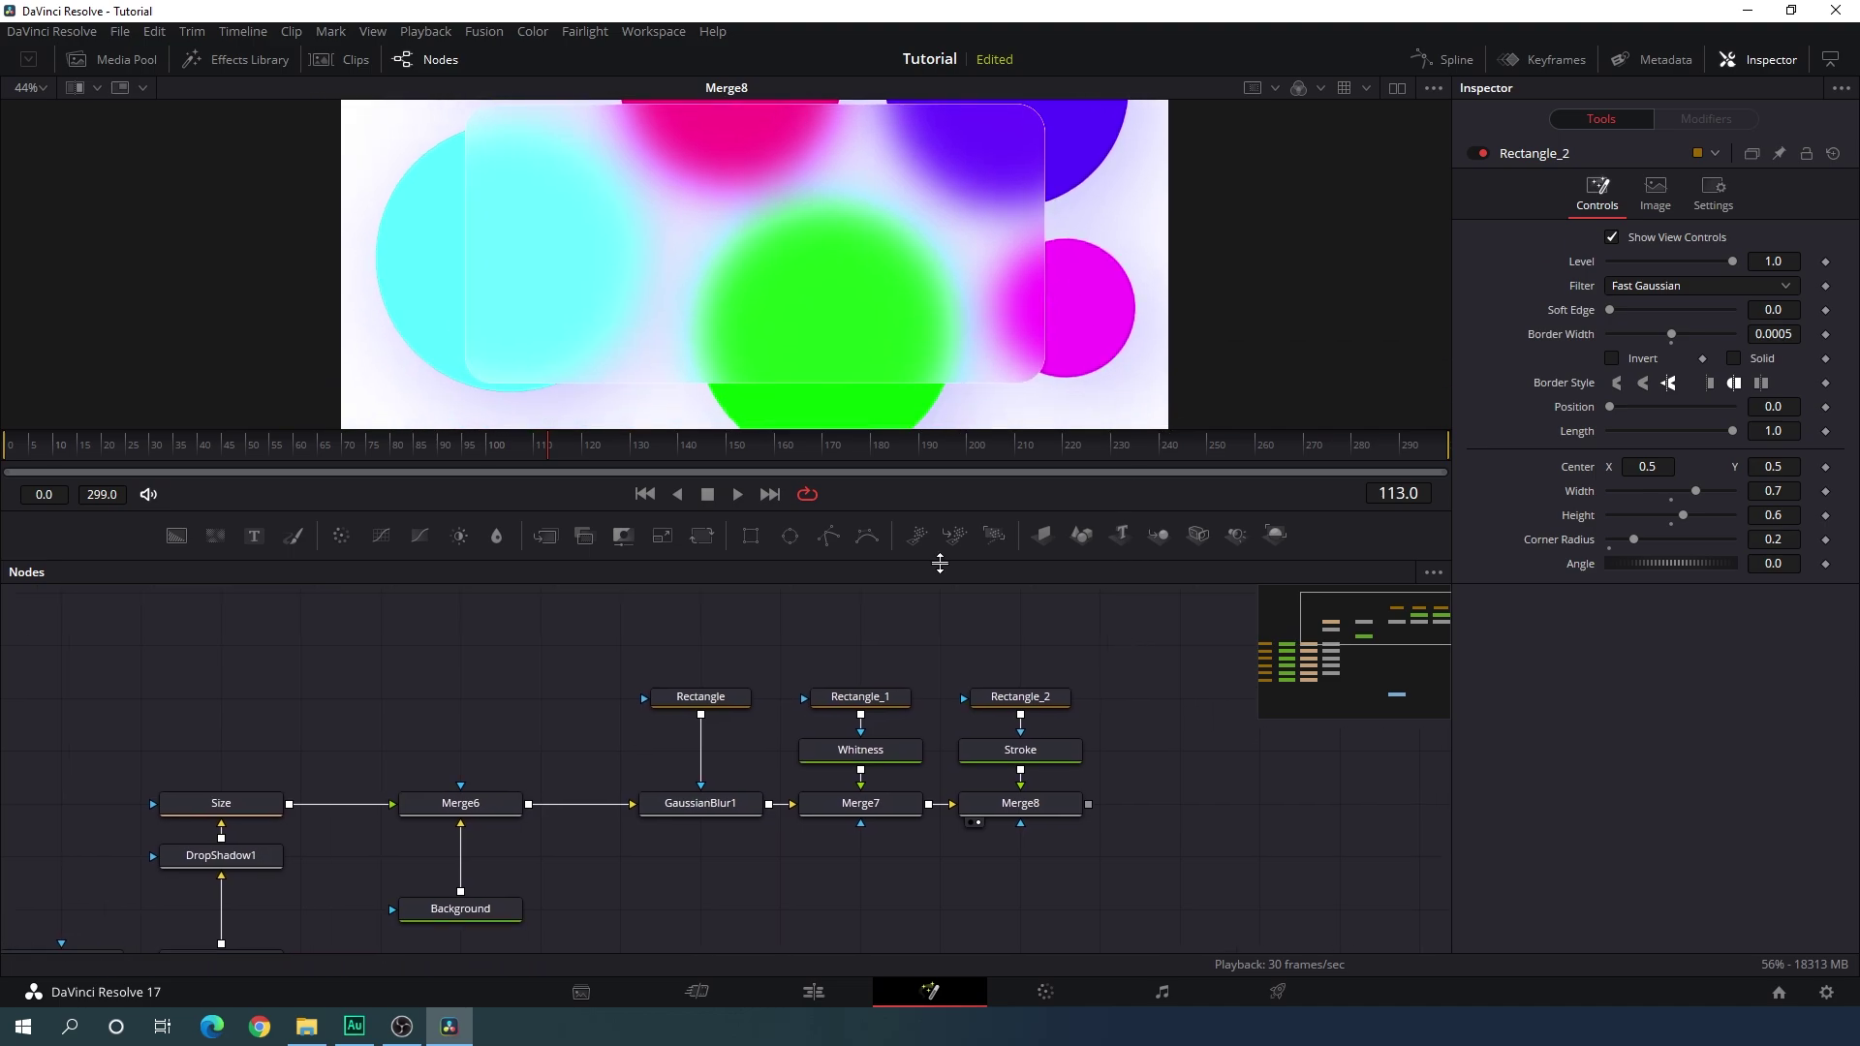
click(34, 87)
click(78, 160)
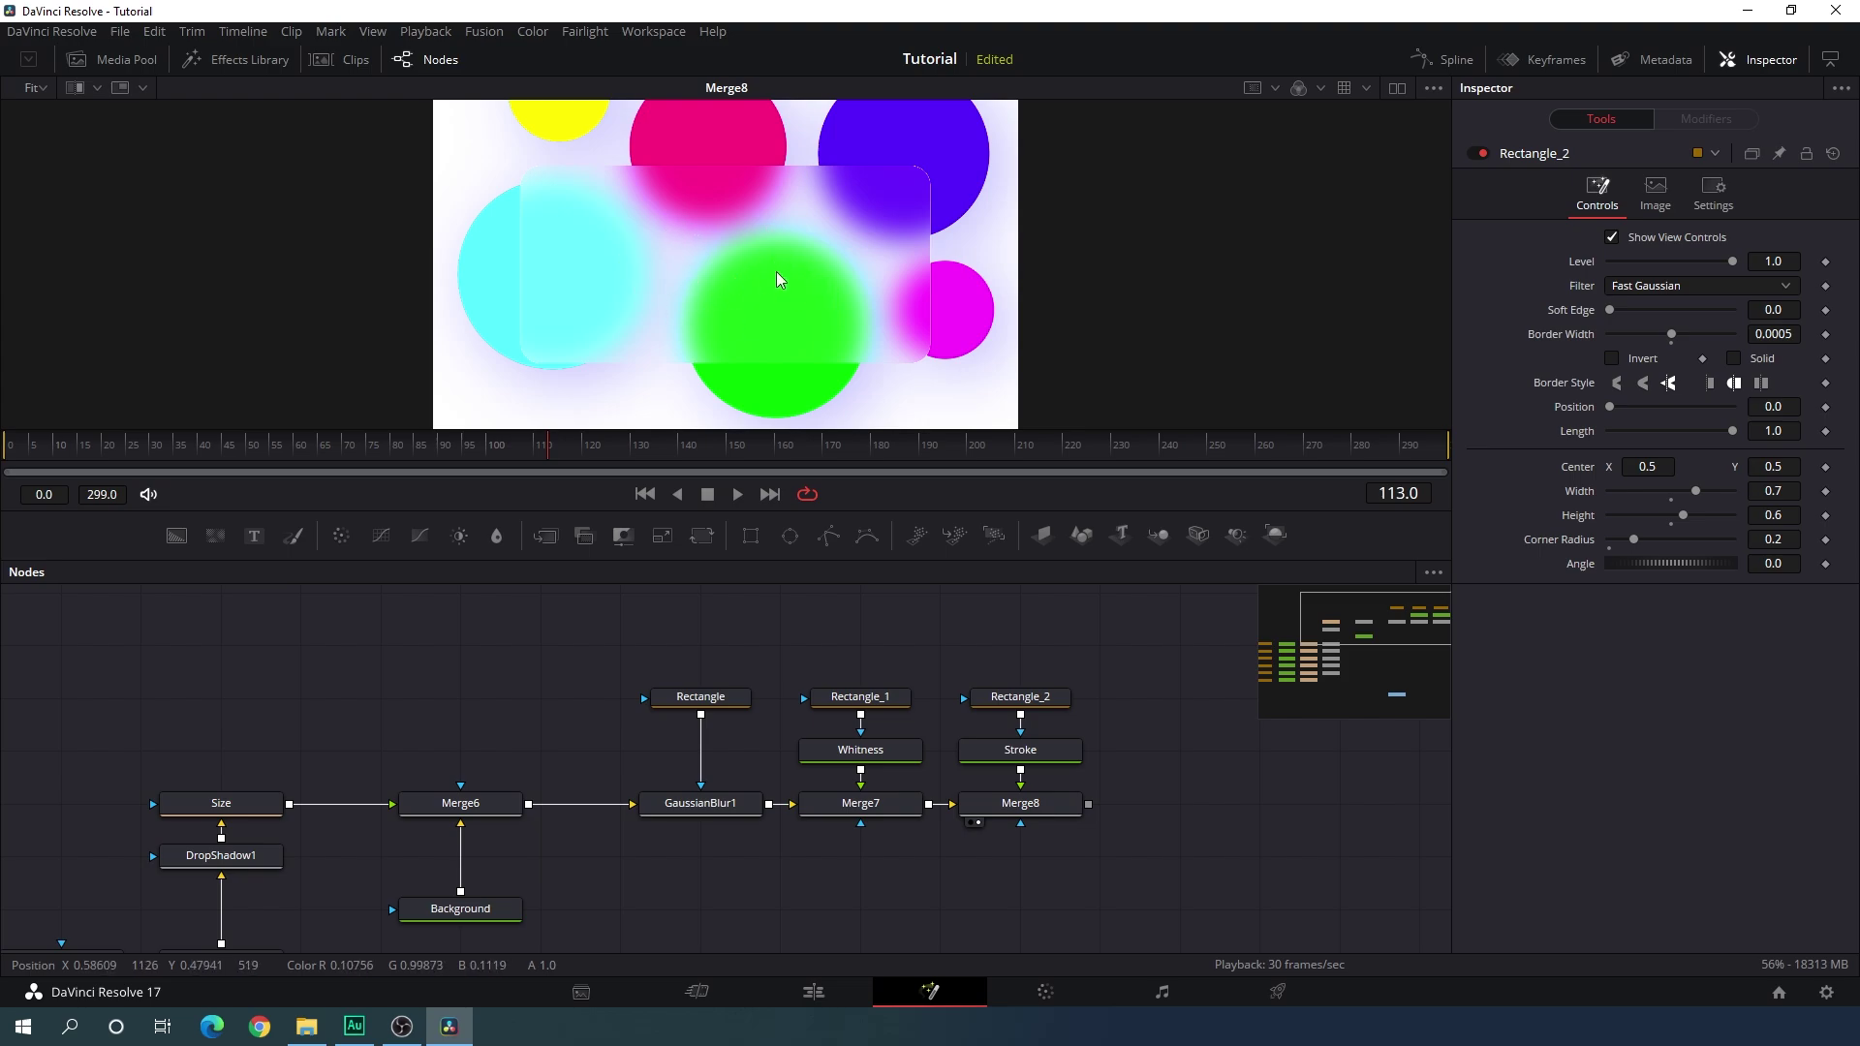
scroll(1149, 674, right, 3)
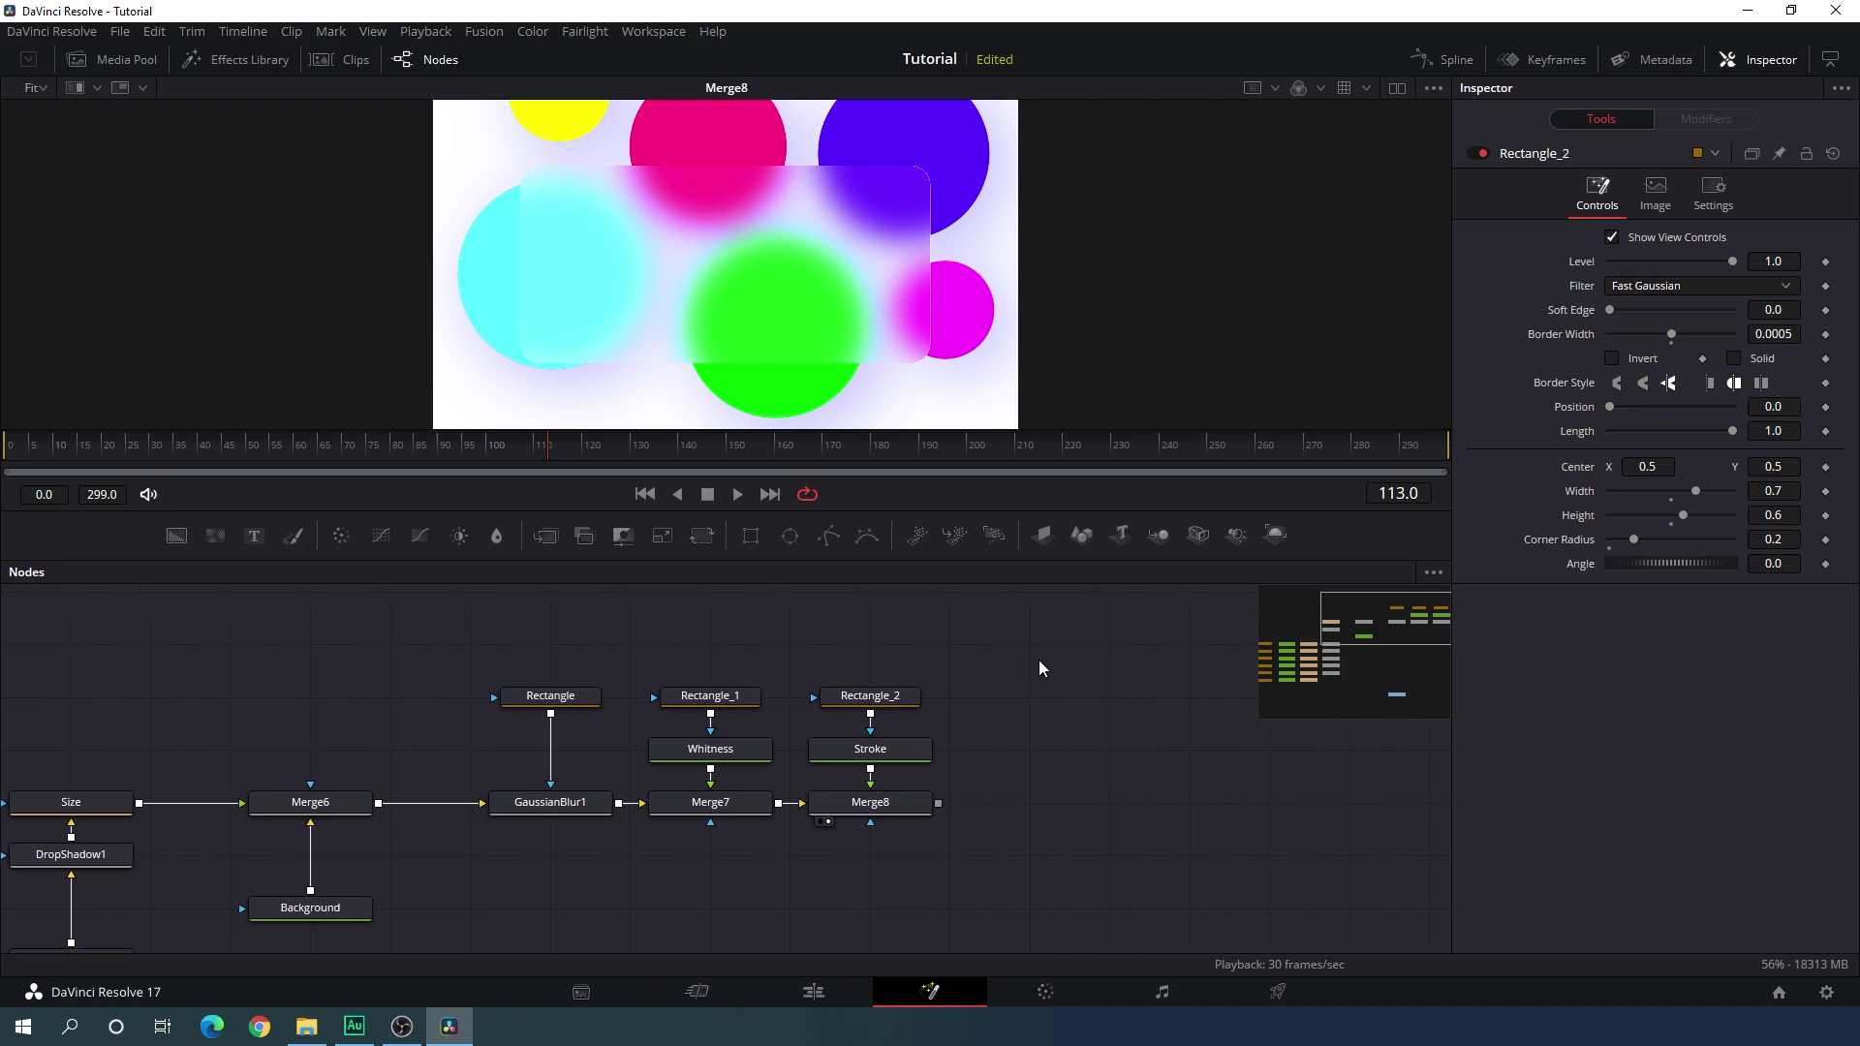
Add a Text node, merge it over Merge8, and show the new merge in the viewer.
drag(254, 535, 1165, 614)
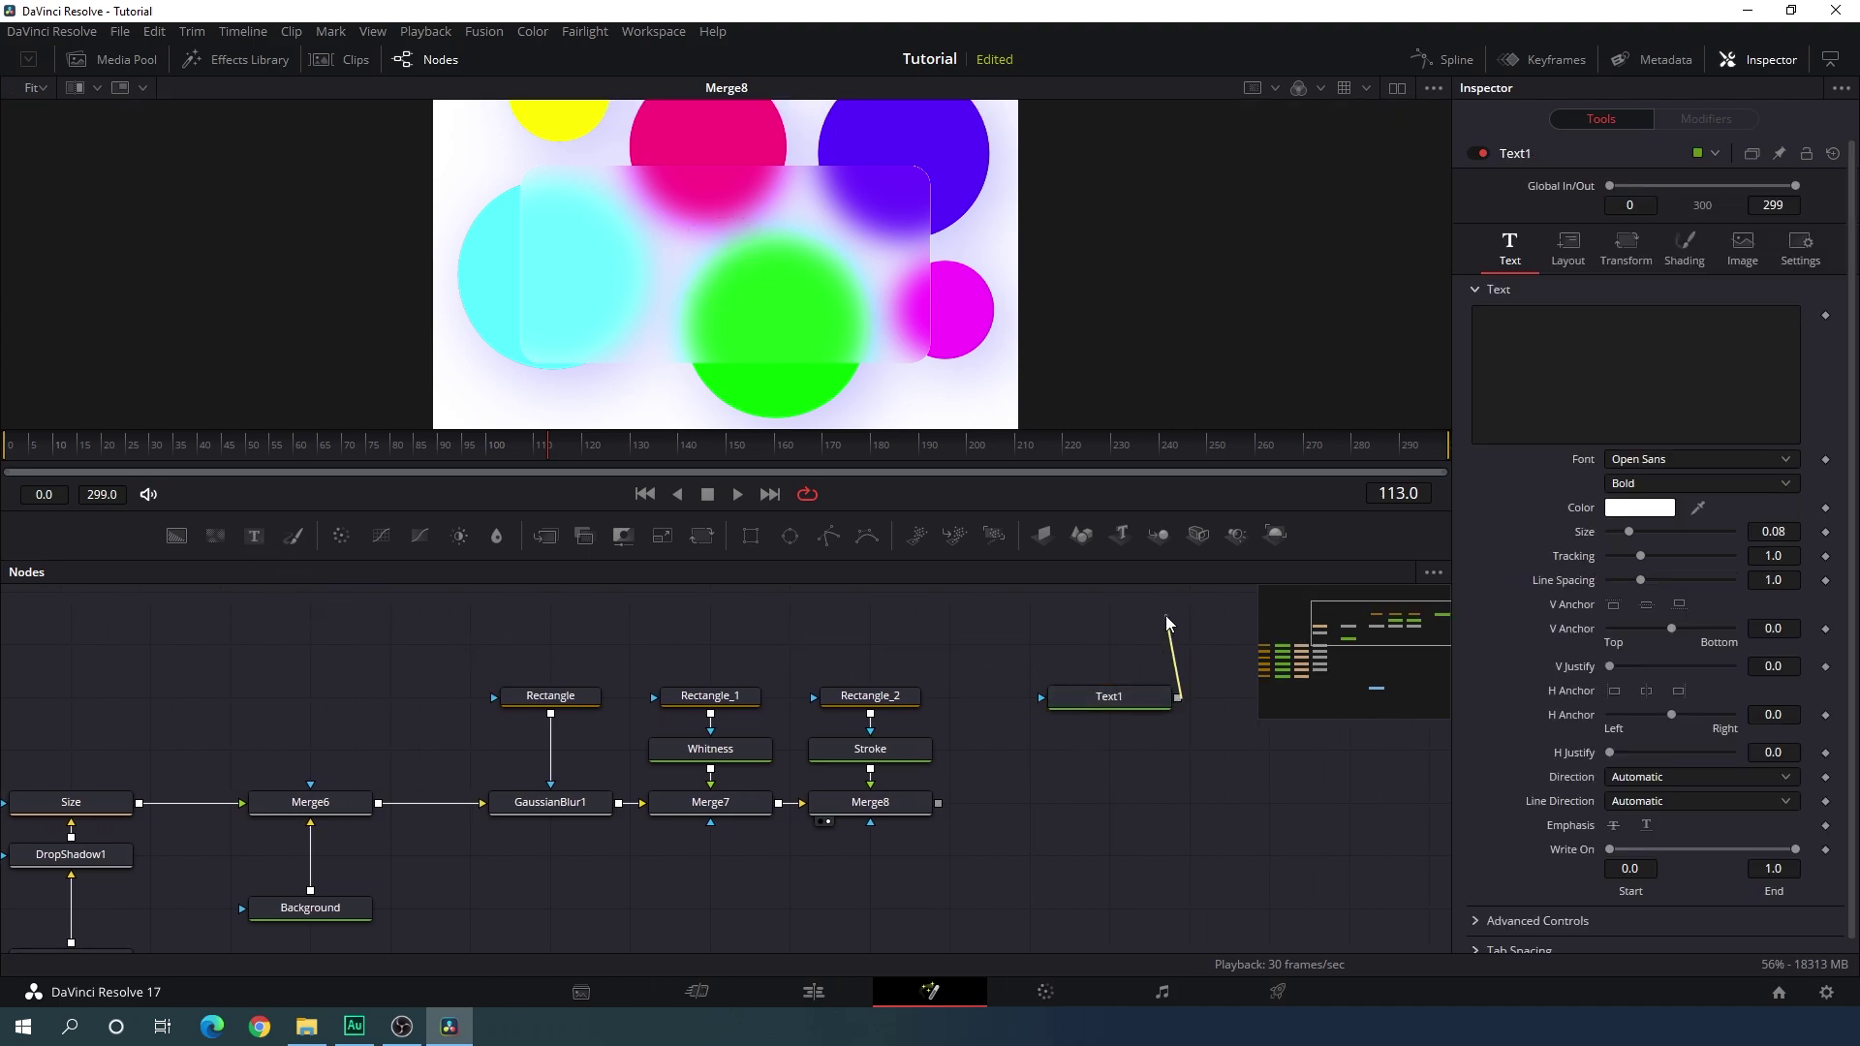
drag(1177, 698, 938, 803)
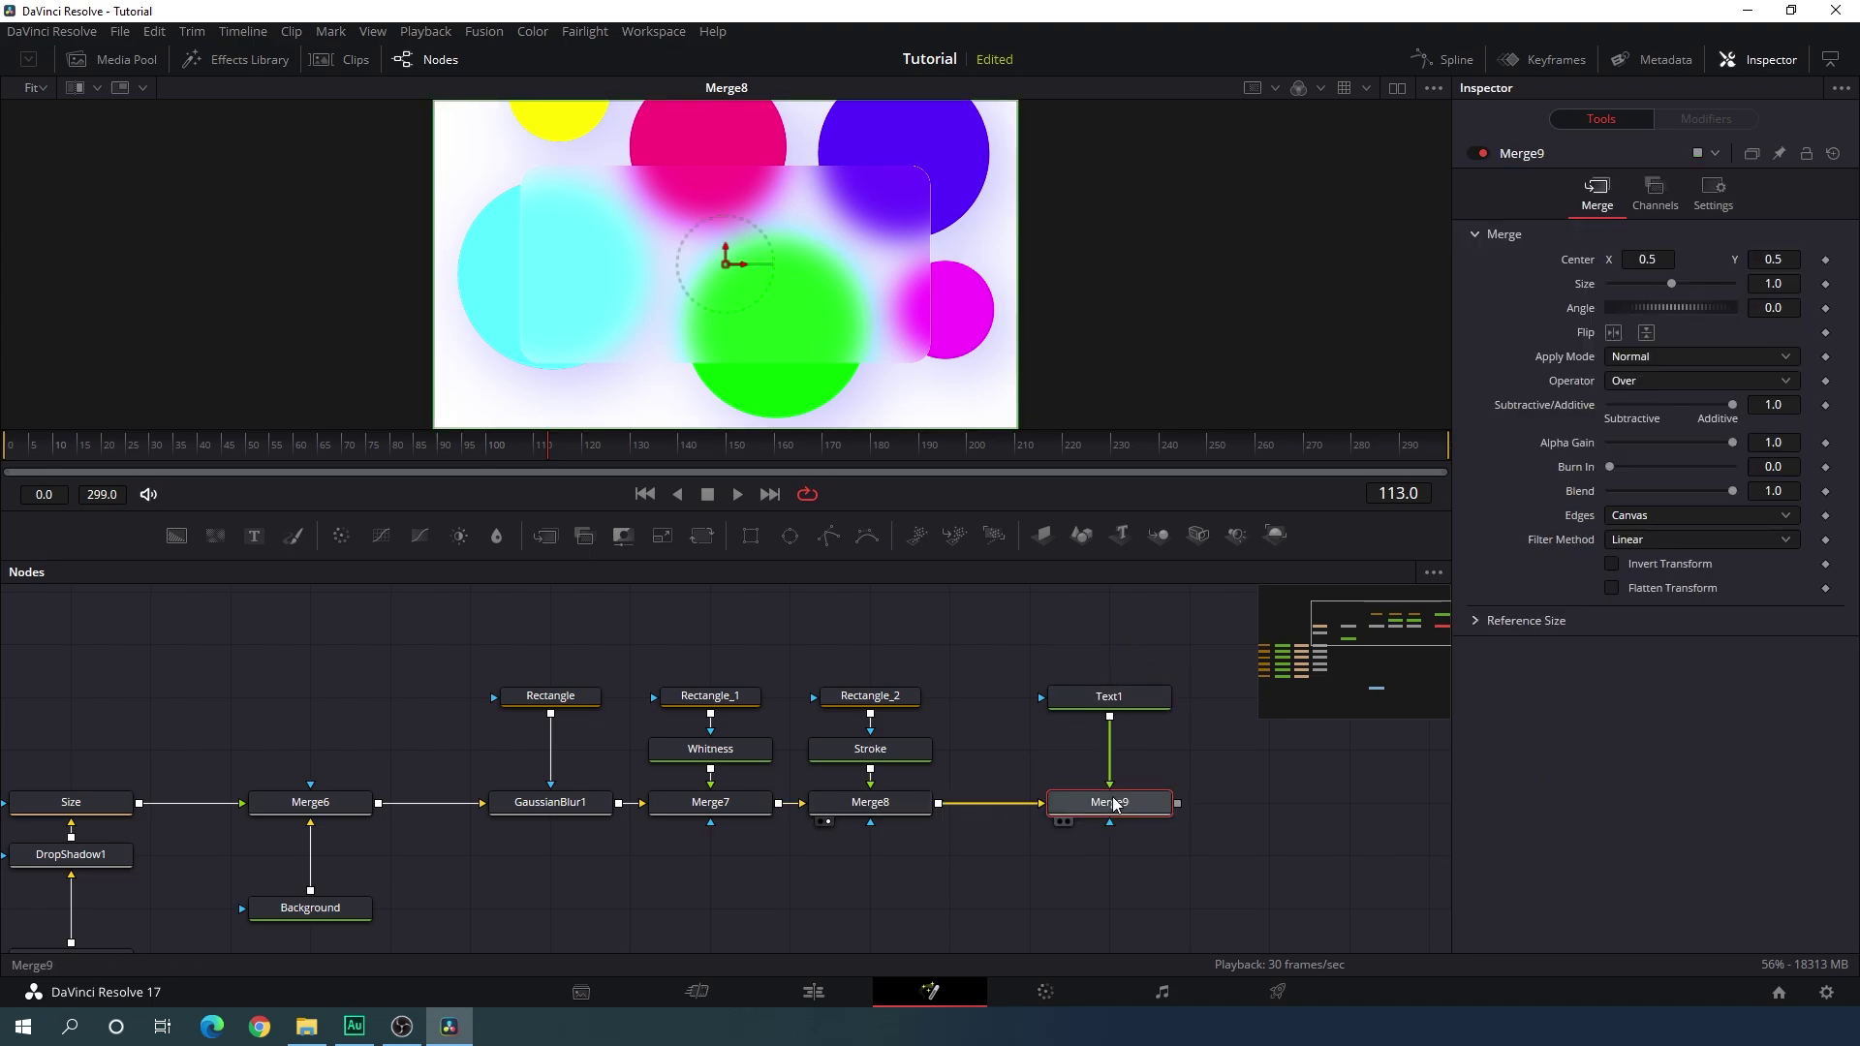
drag(1100, 804, 1088, 346)
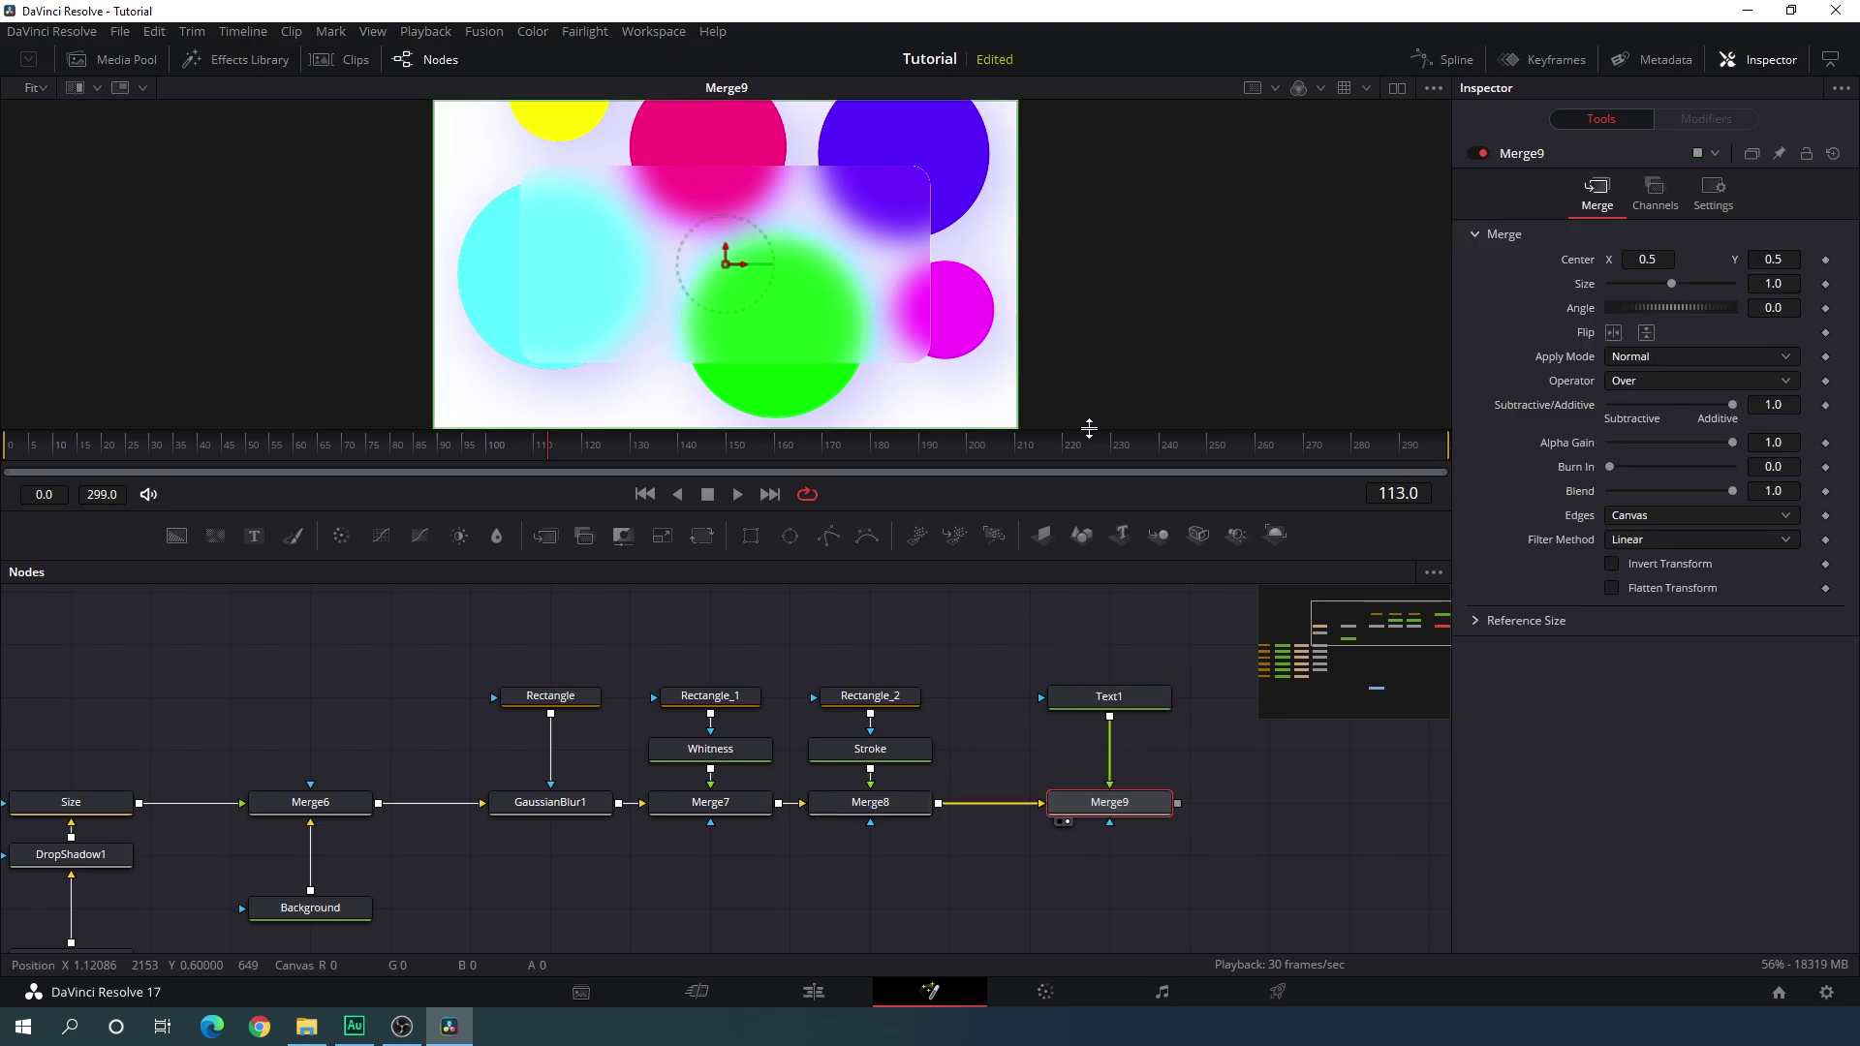
Enter the two-line title "SKYLINE" / "MOTIONS" in the Text node and set its font to Android.
click(1130, 699)
click(1554, 375)
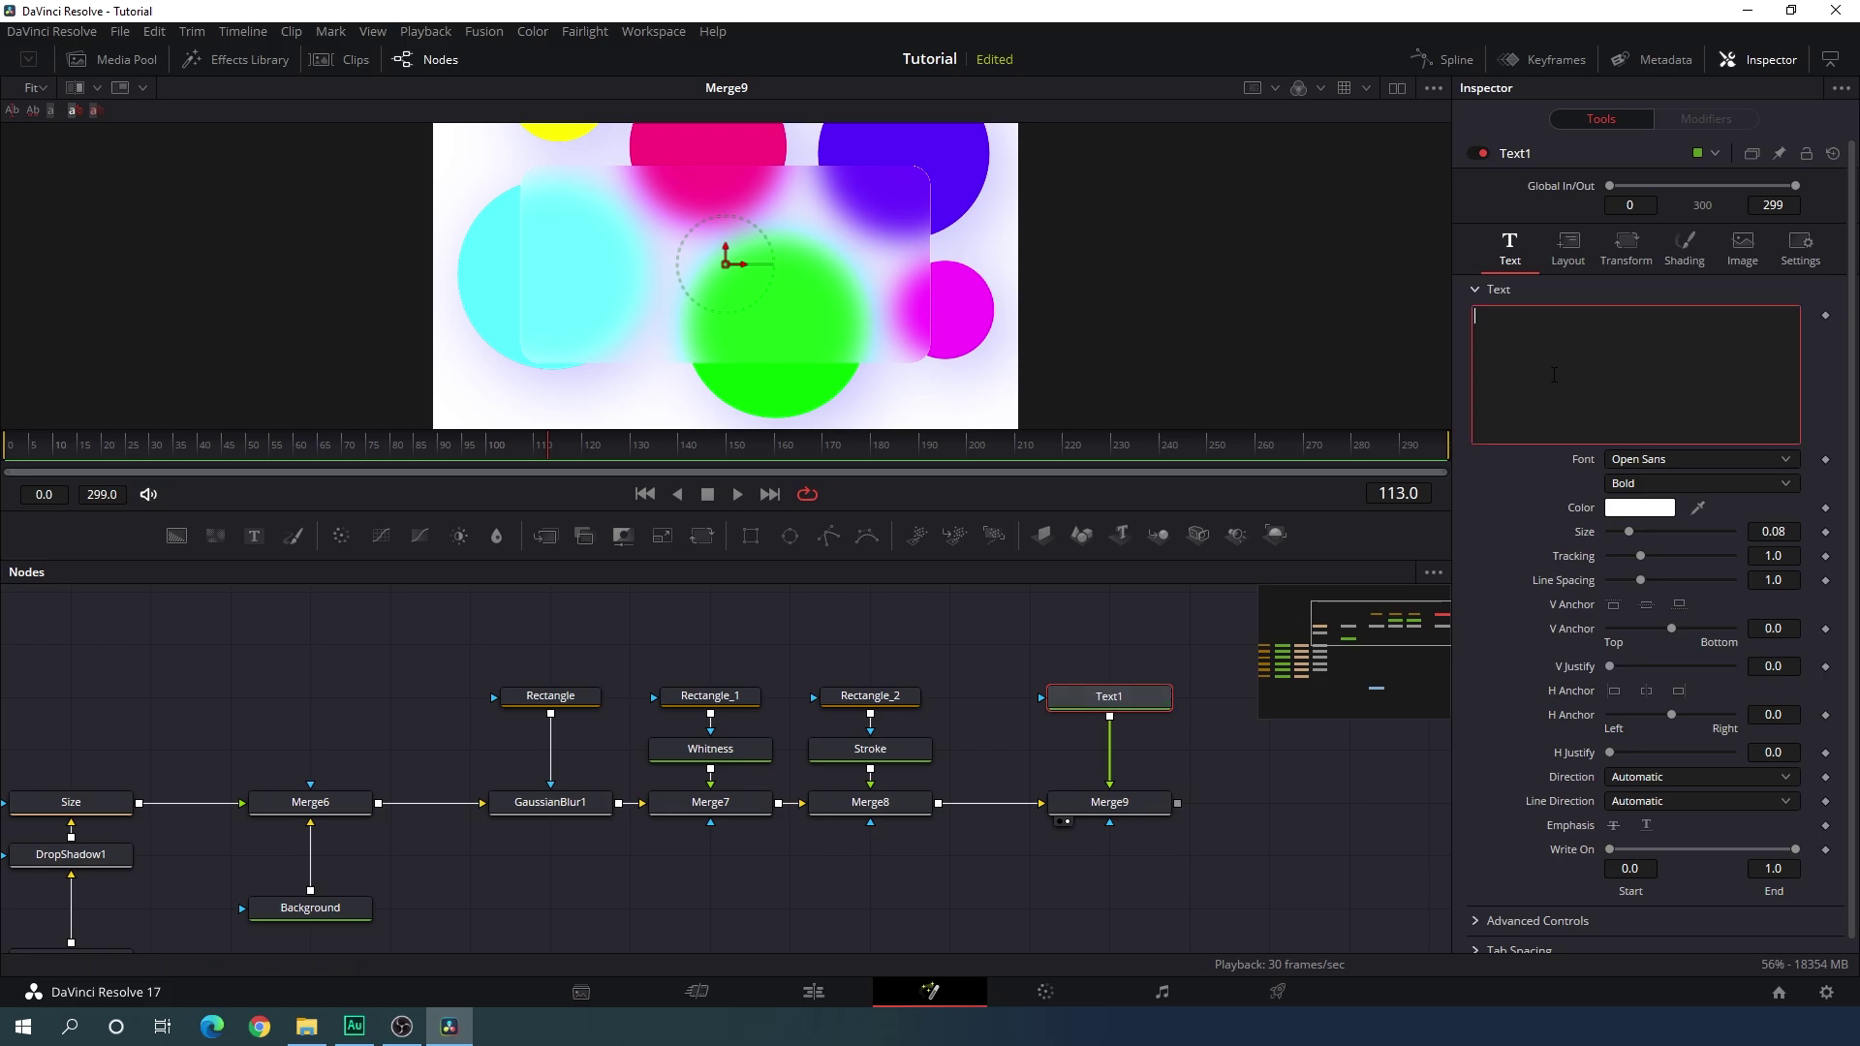
text(SKYLINE)
key(Return)
text(MOTIONS)
click(1643, 456)
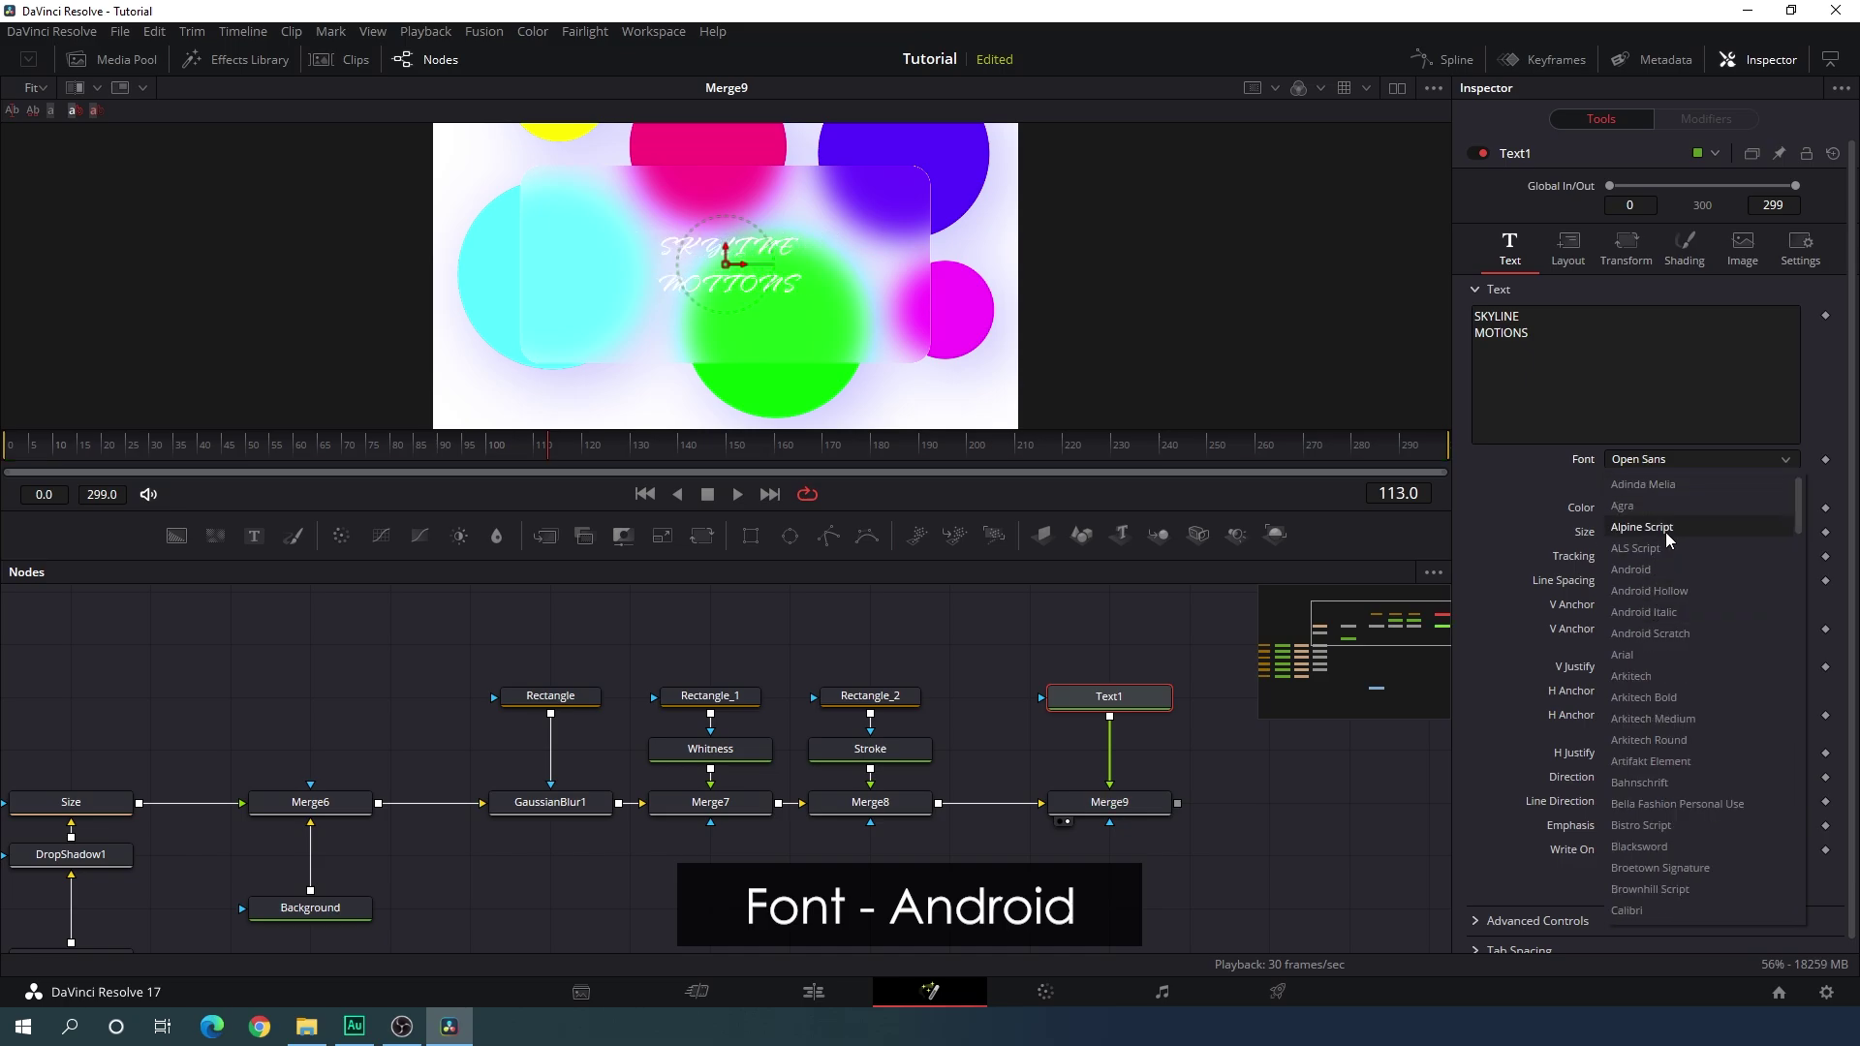
click(1643, 567)
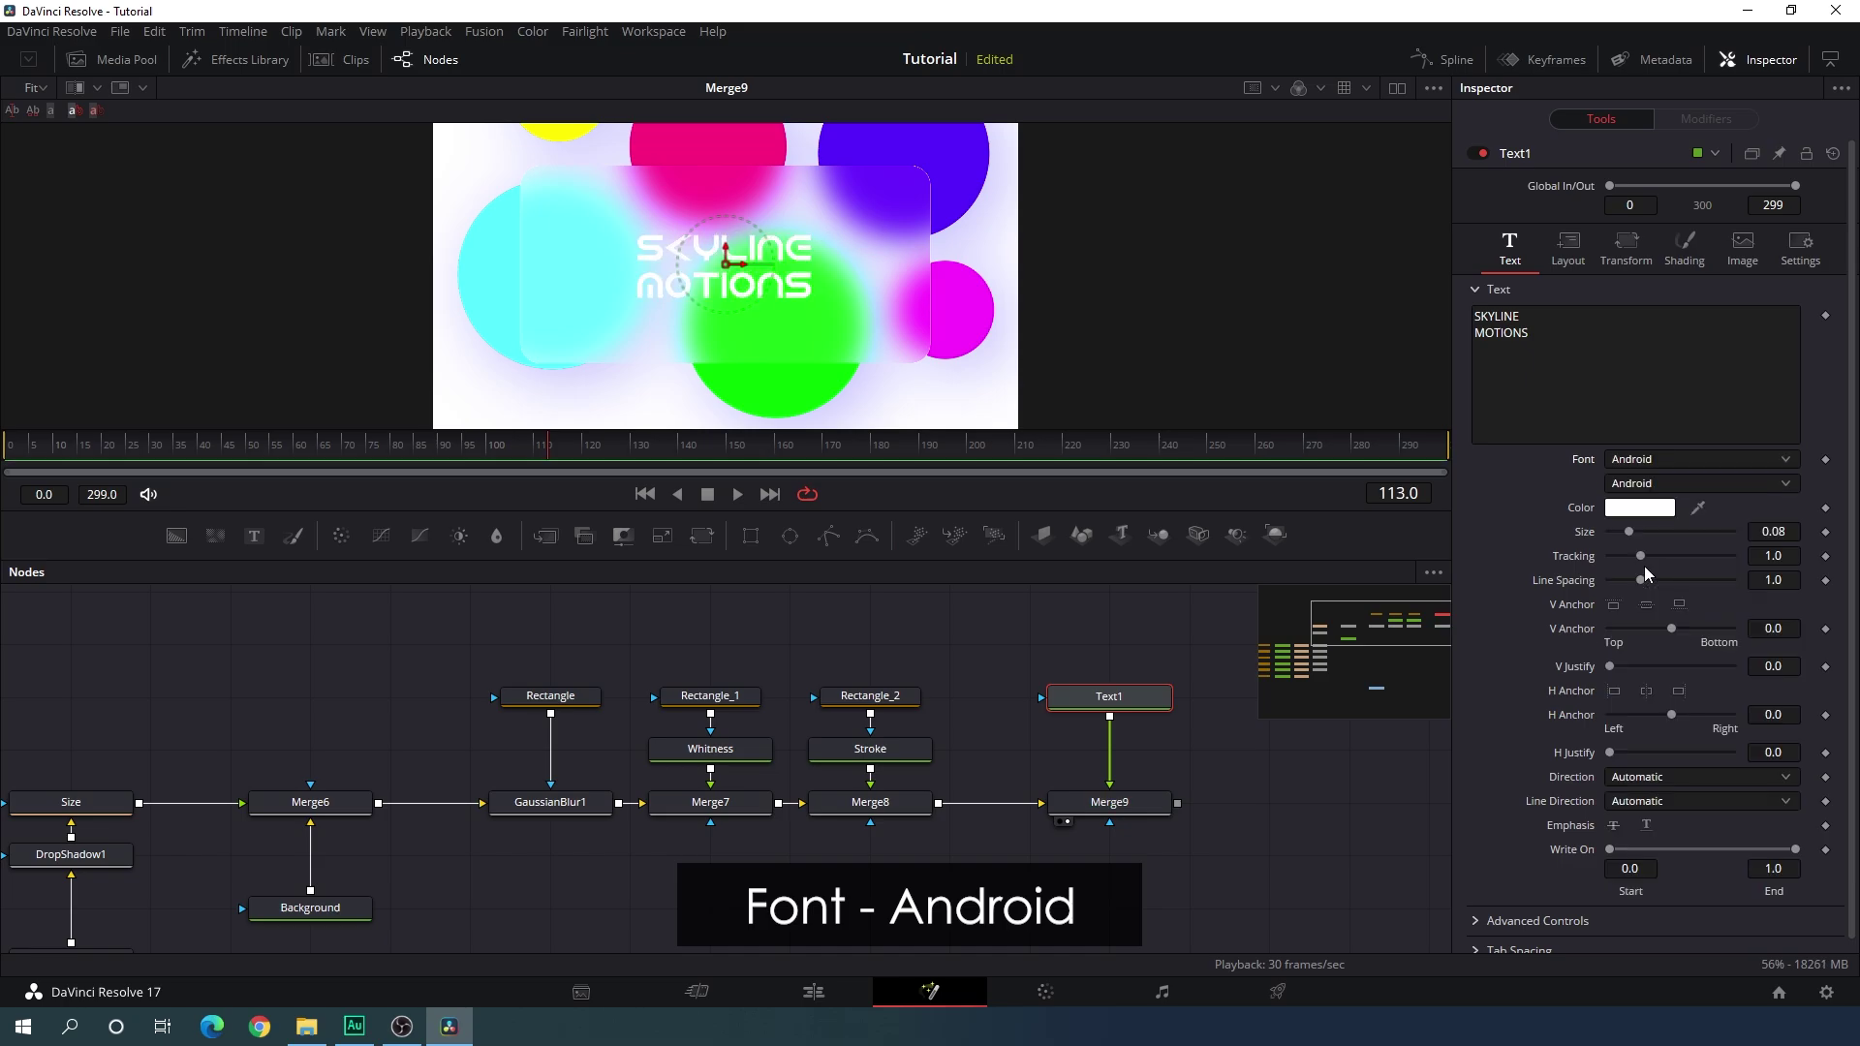
Set the title's size to 0.125 and its line spacing to 0.85.
drag(1633, 531, 1647, 532)
click(1761, 531)
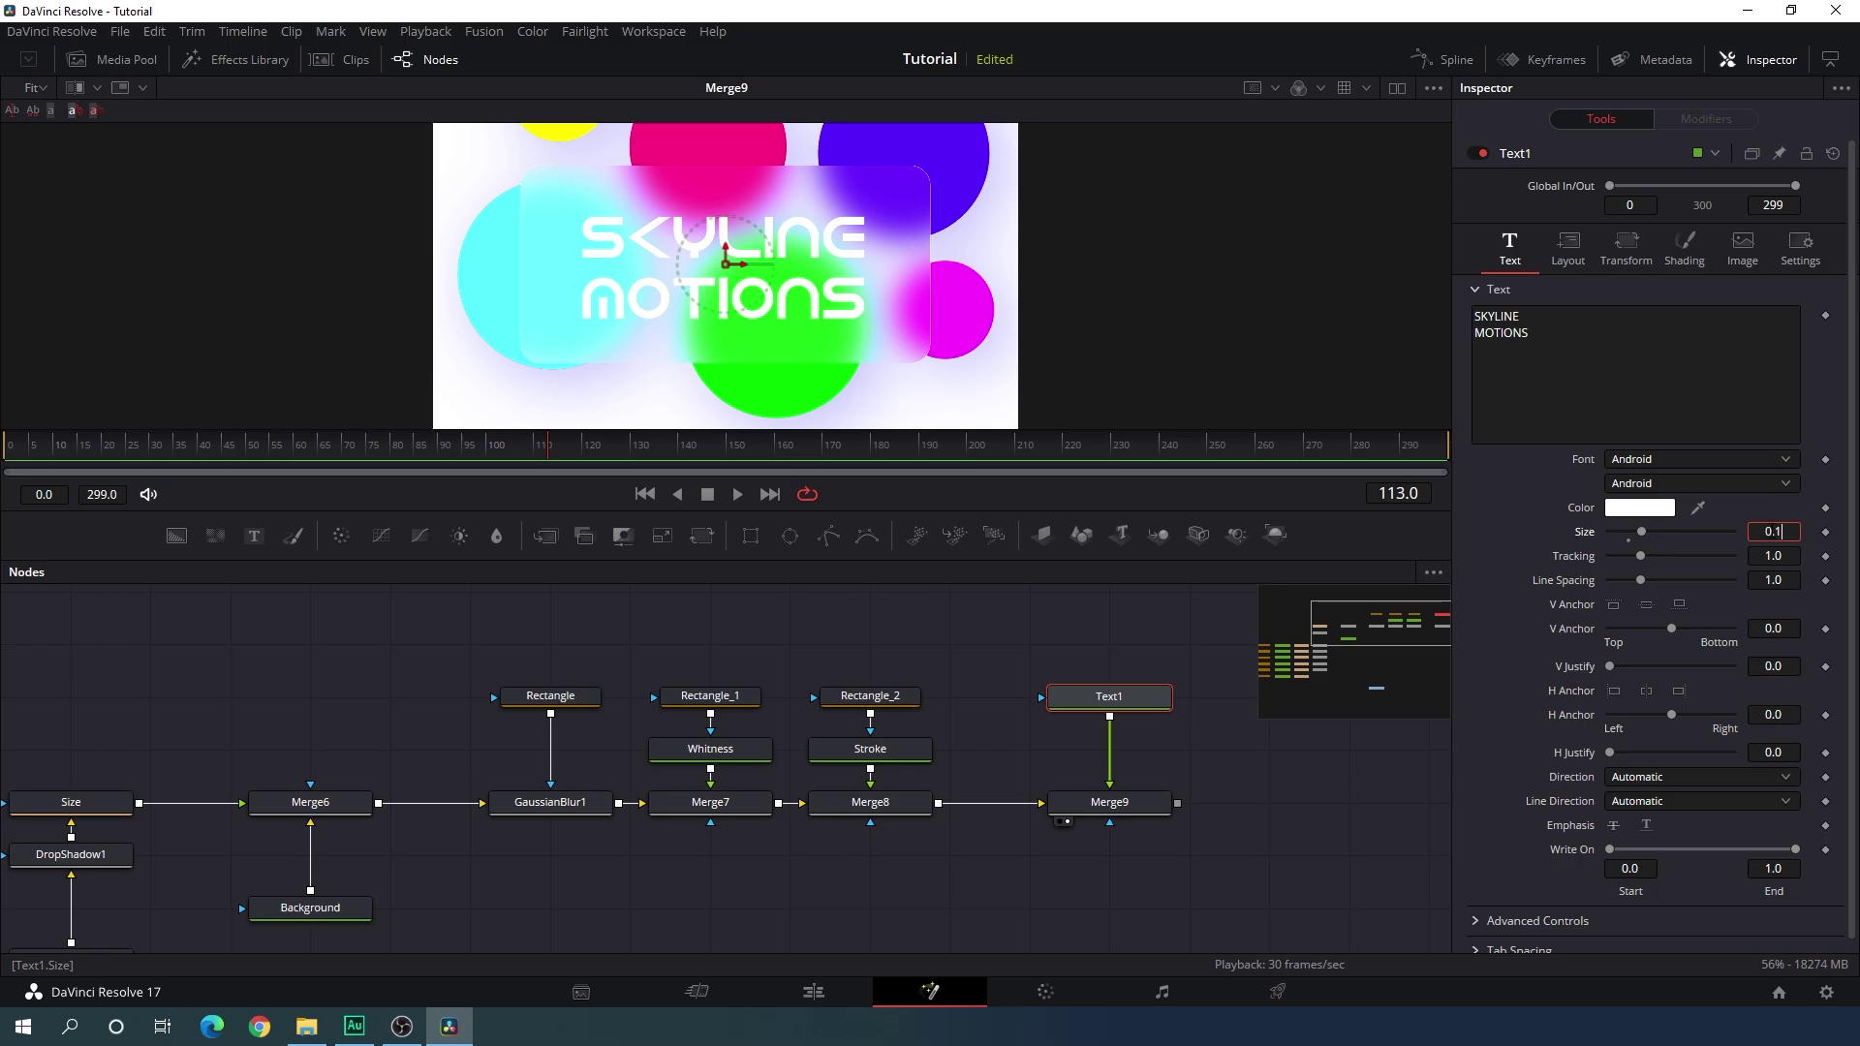
key(Tab)
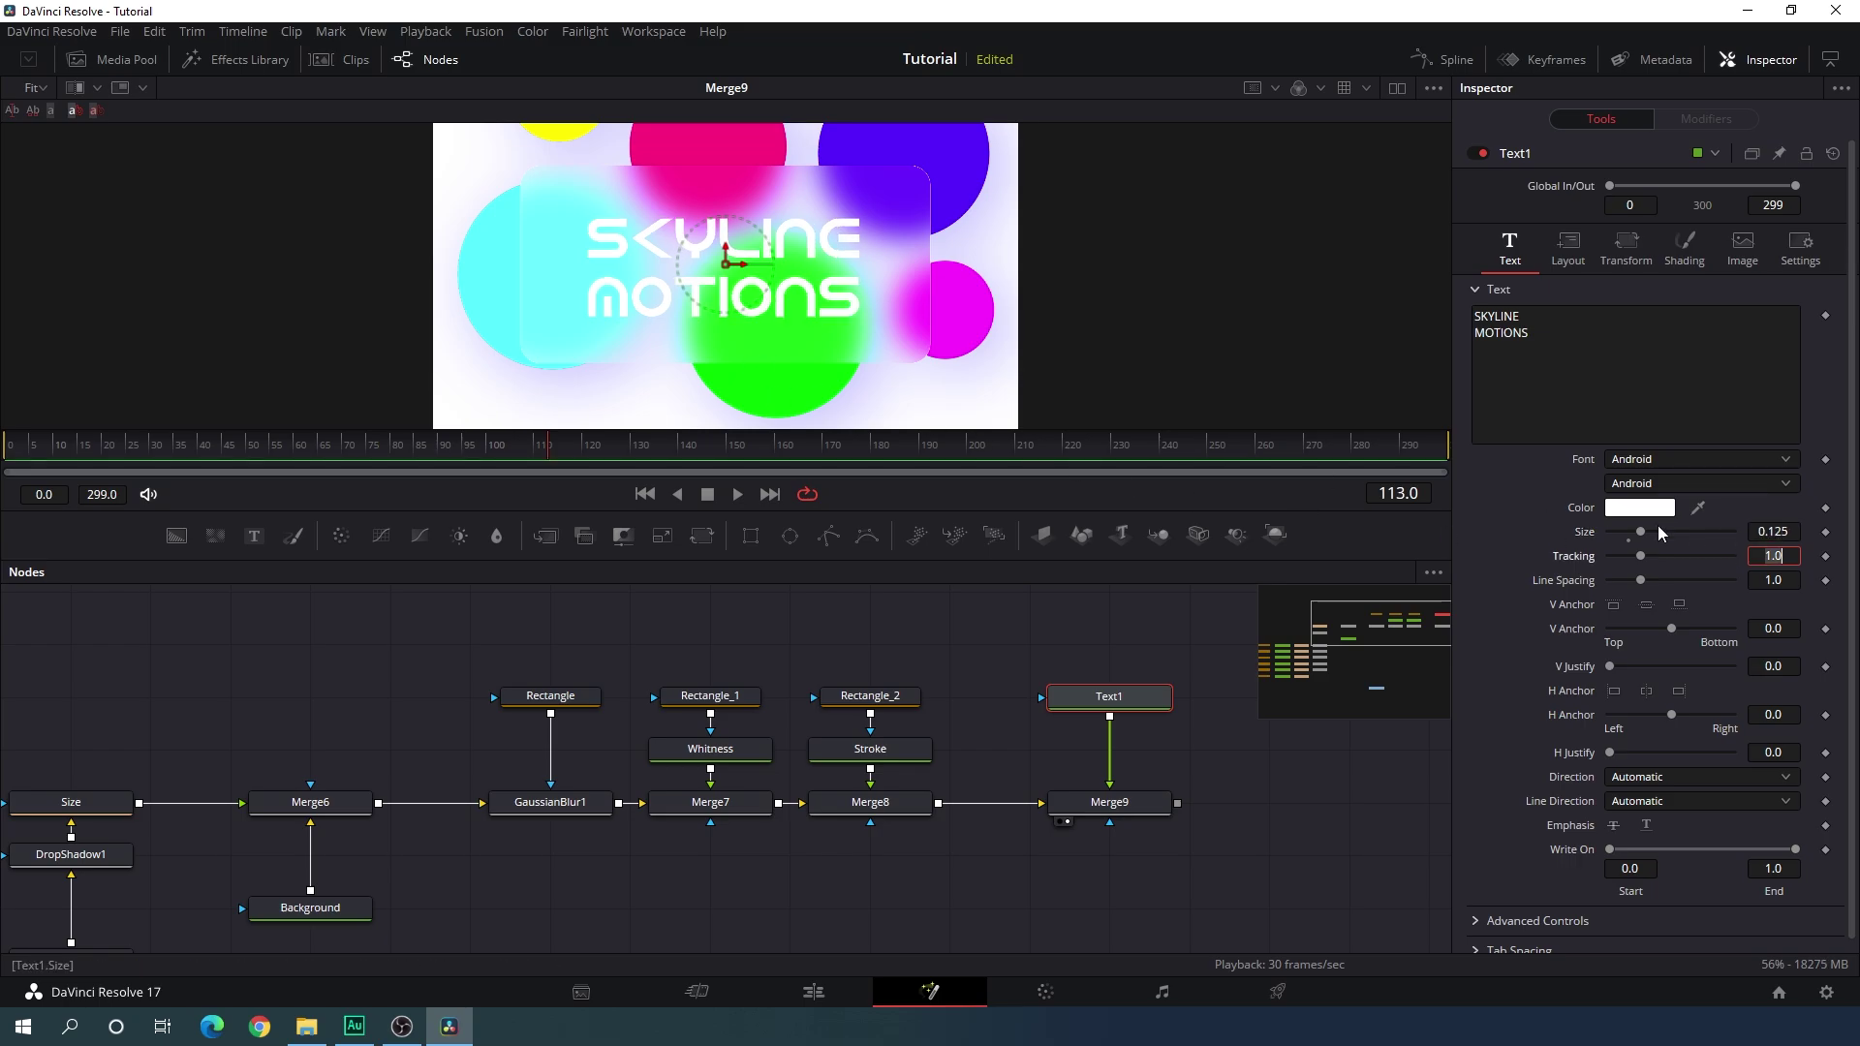
drag(1638, 582, 1602, 589)
click(1785, 580)
text(5)
key(Tab)
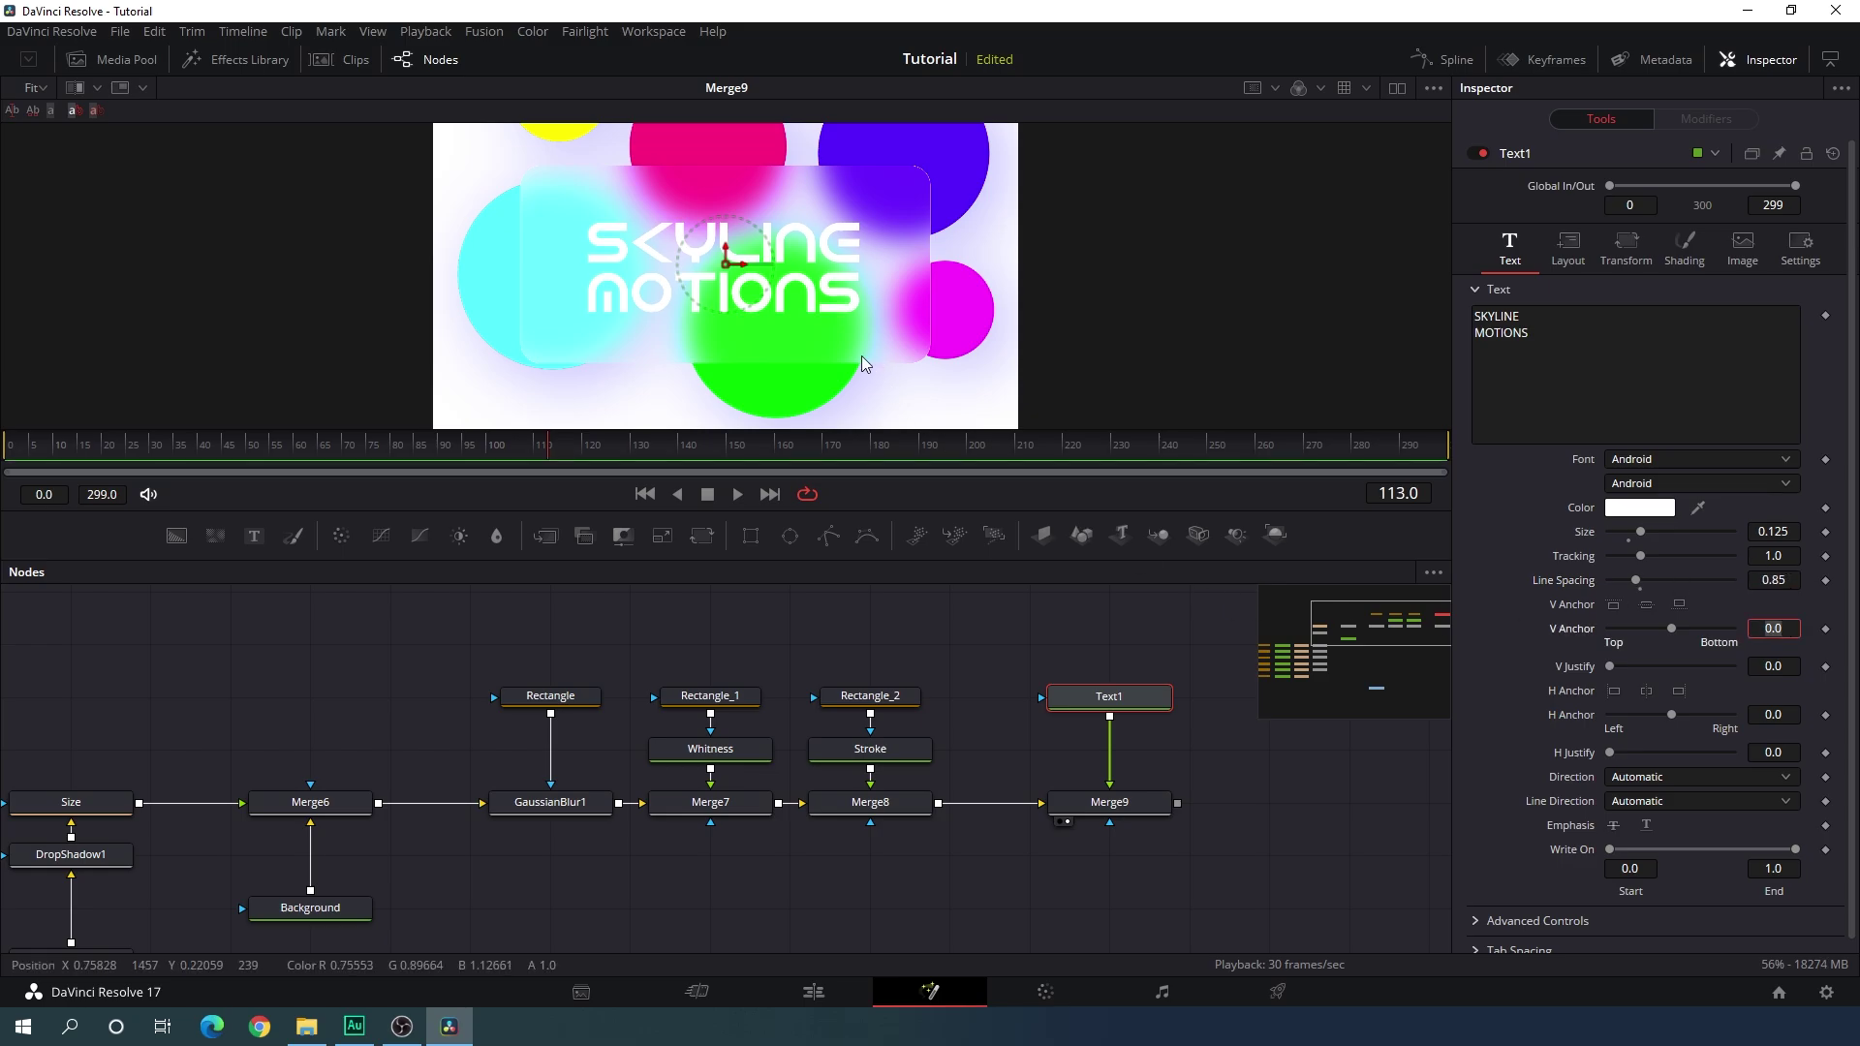
scroll(738, 312, up, 2)
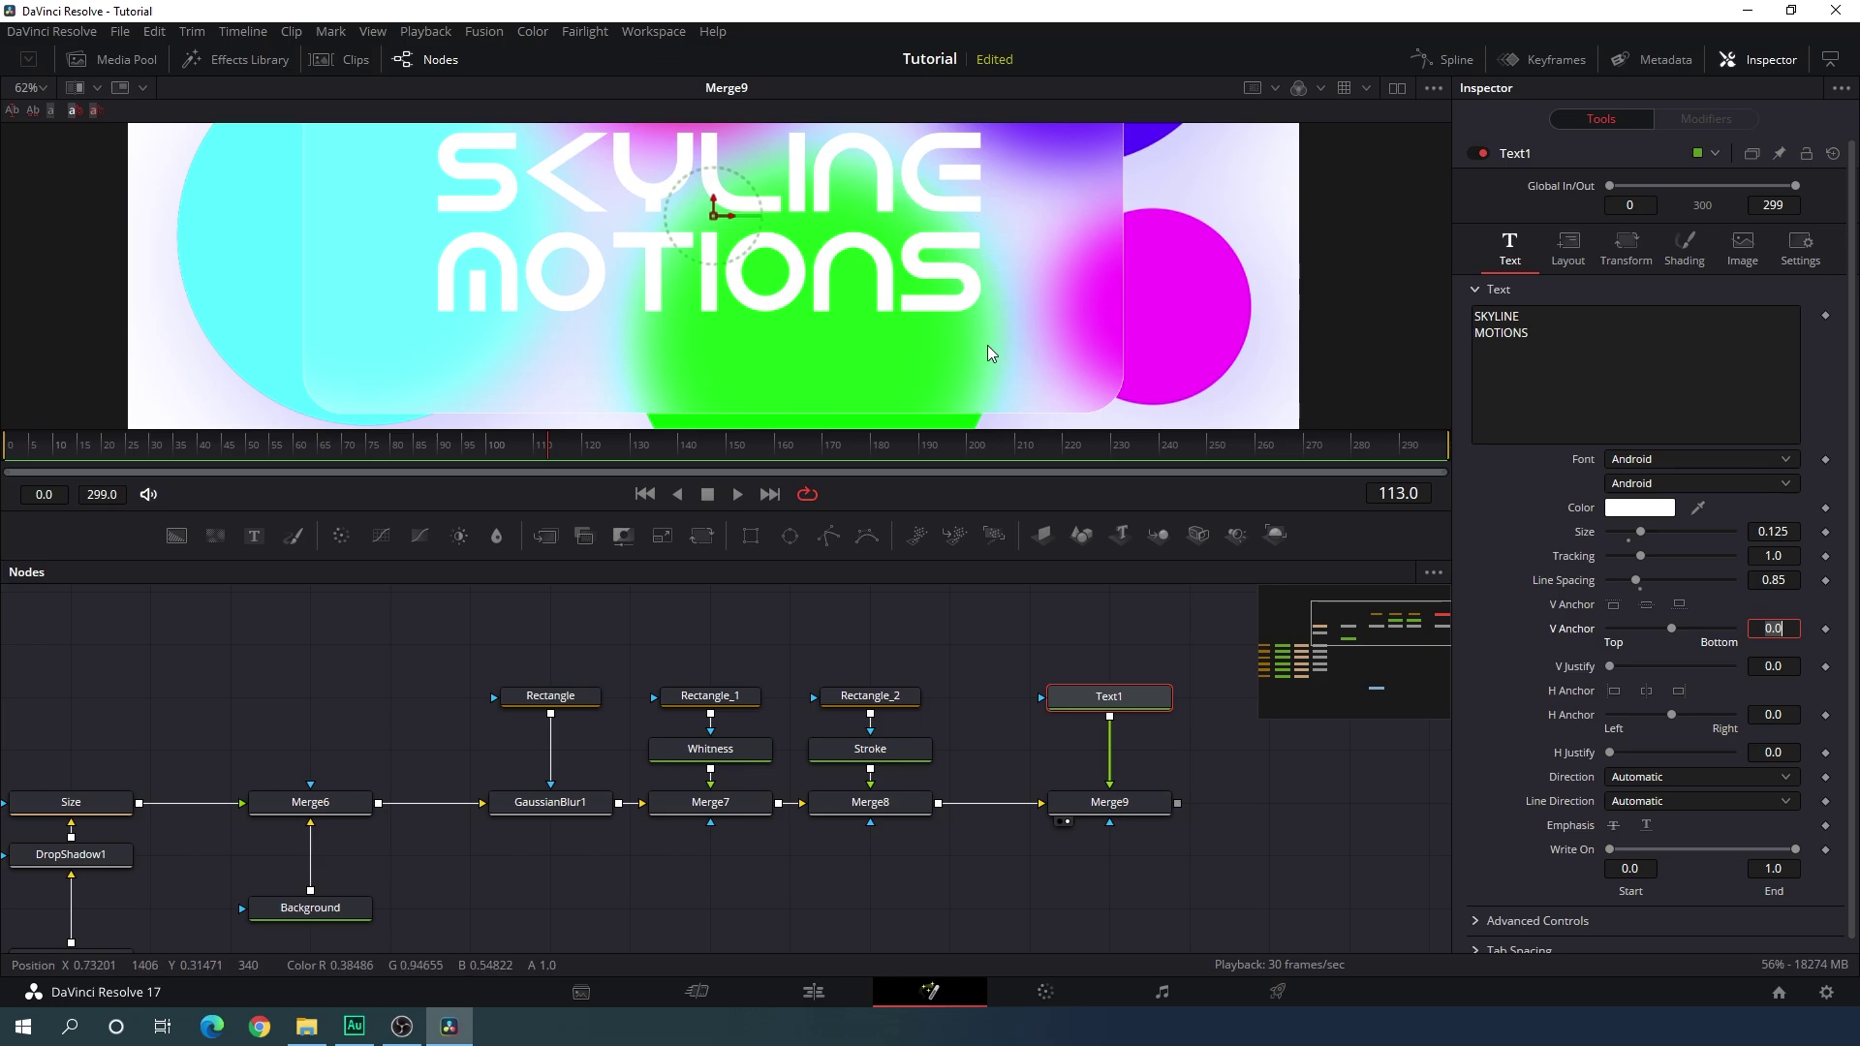
Place the MediaOut1 node beside Merge9 and feed Merge9's output into it.
click(1217, 797)
scroll(950, 343, up, 1)
scroll(1270, 841, down, 5)
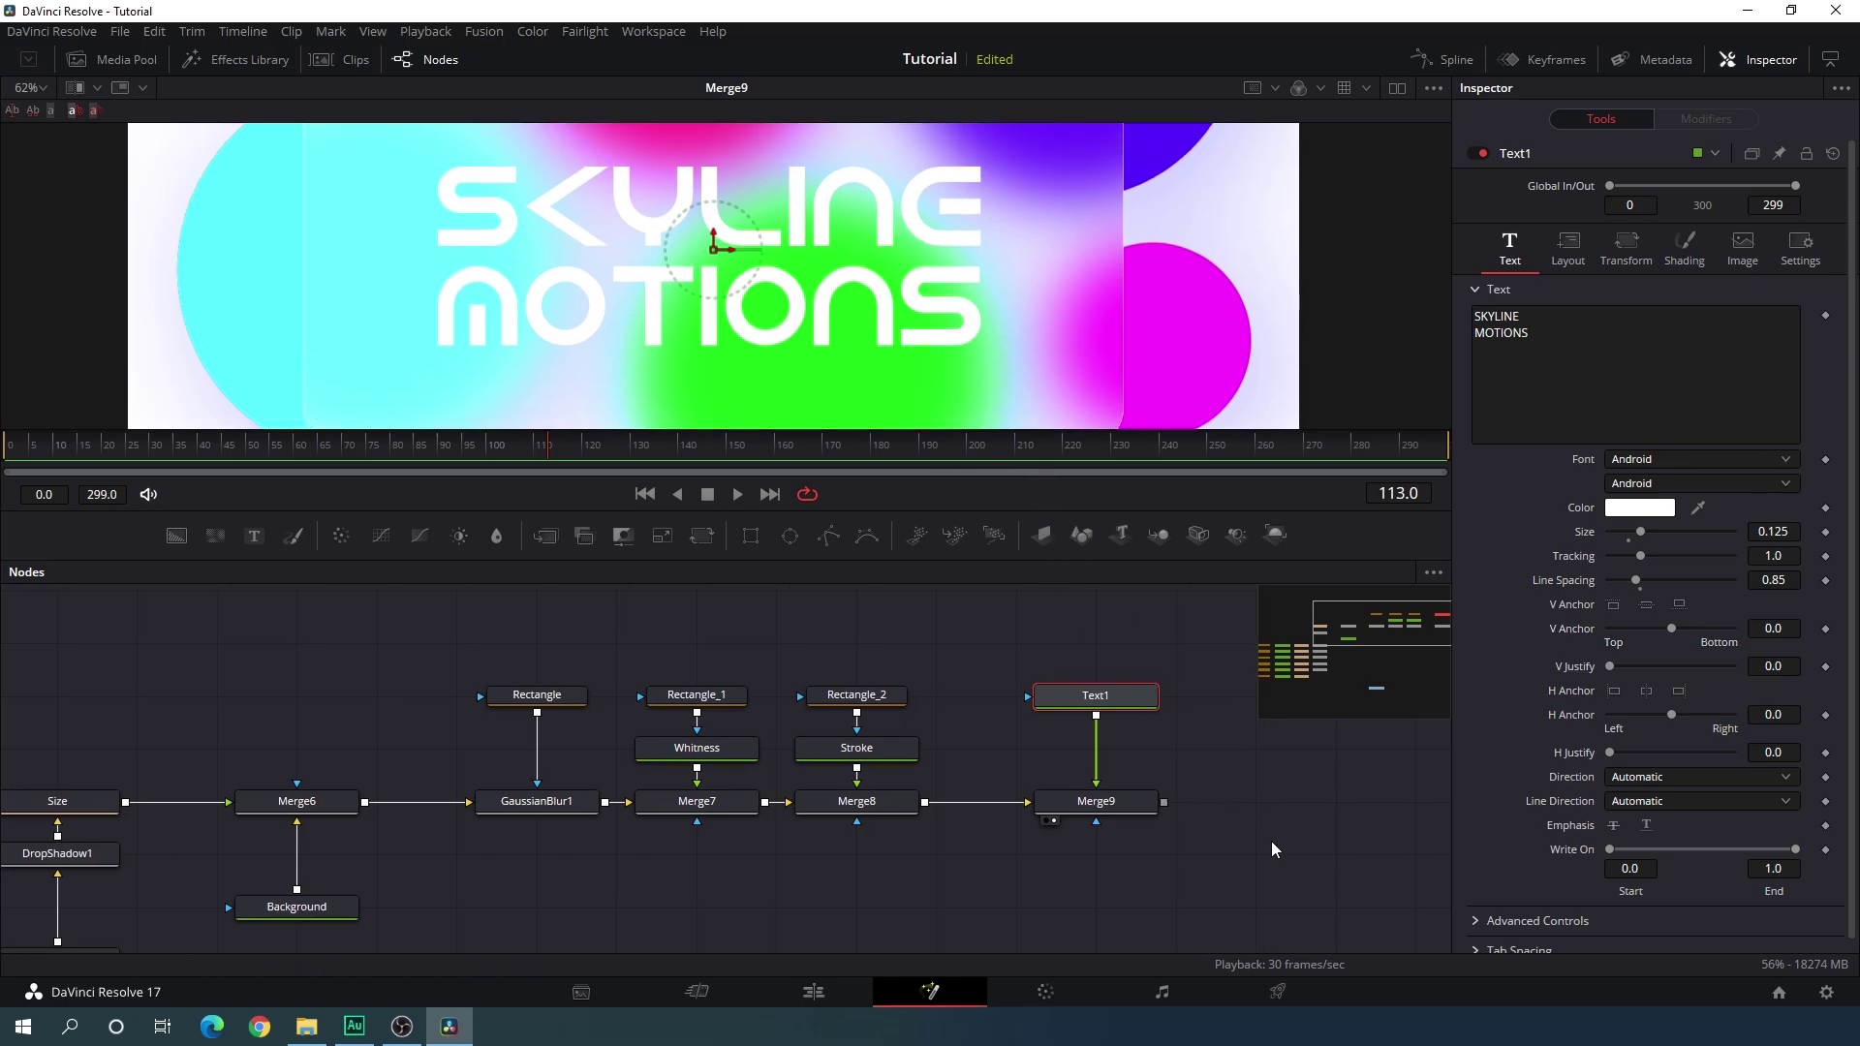
scroll(1068, 841, right, 3)
drag(675, 754, 800, 647)
drag(576, 918, 1123, 696)
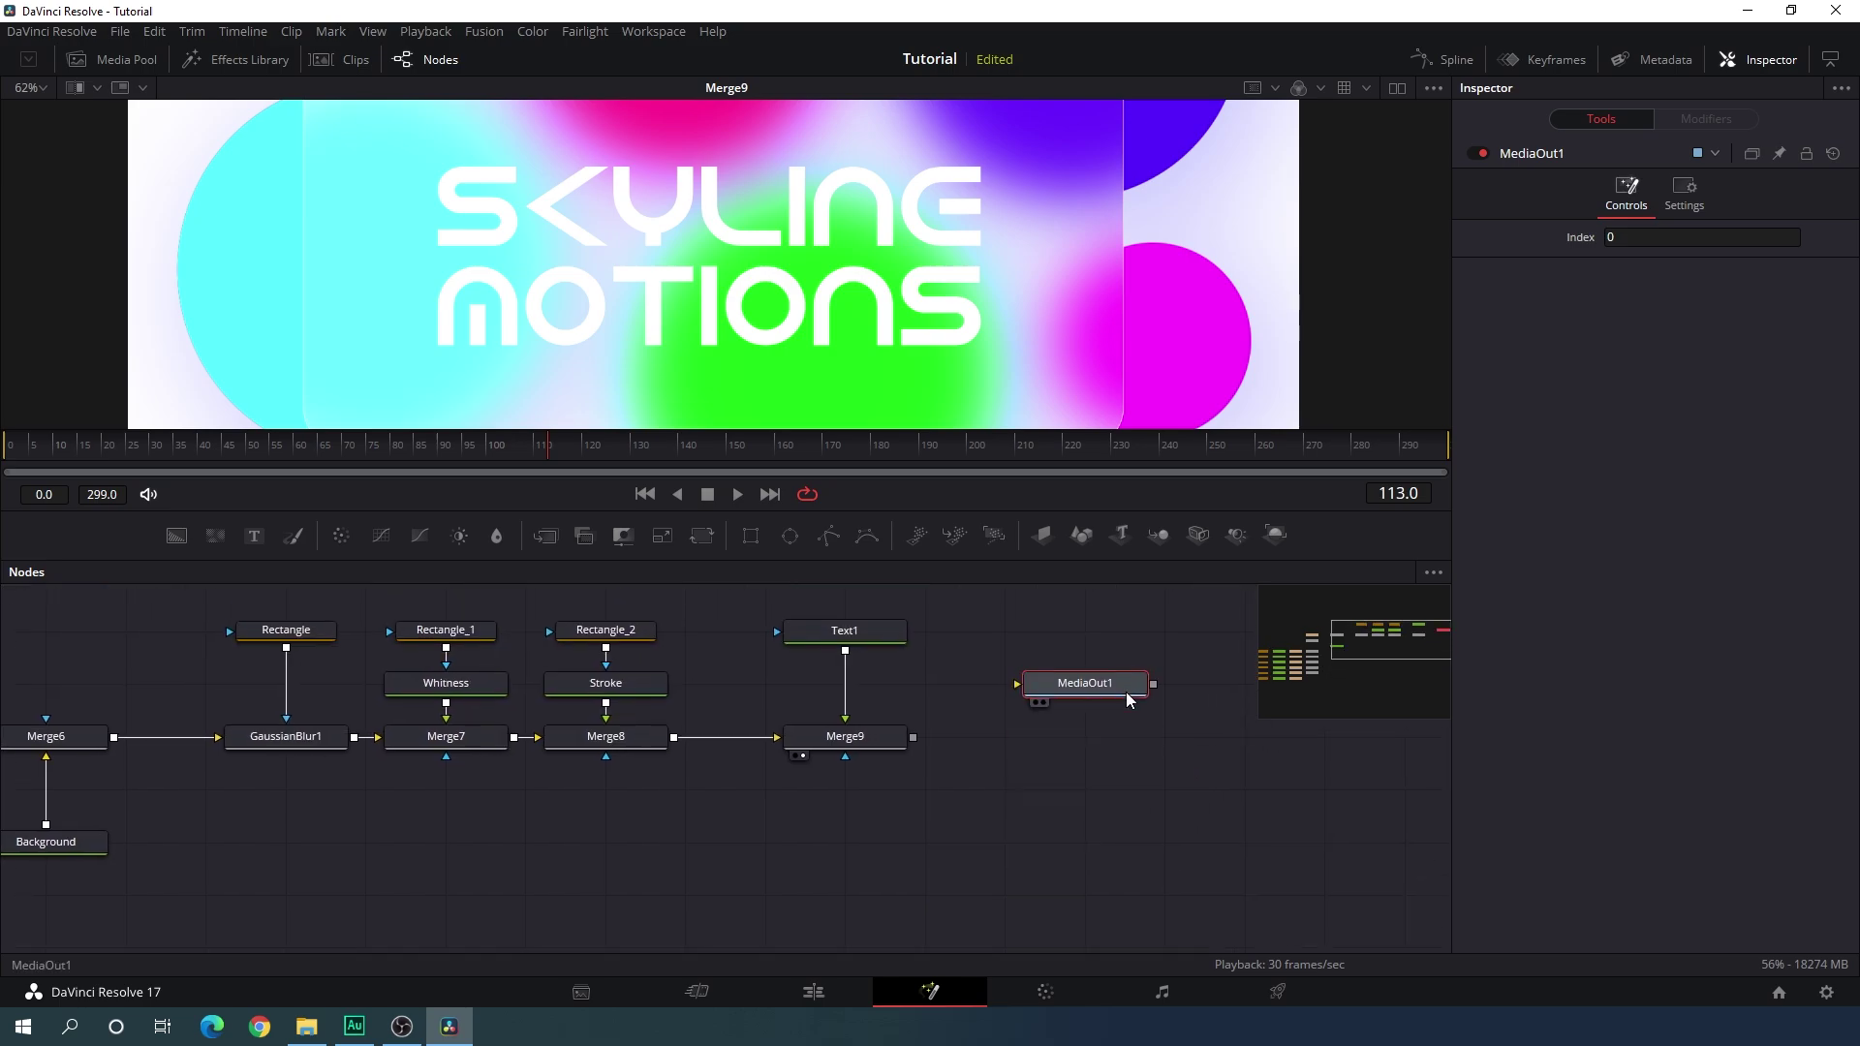
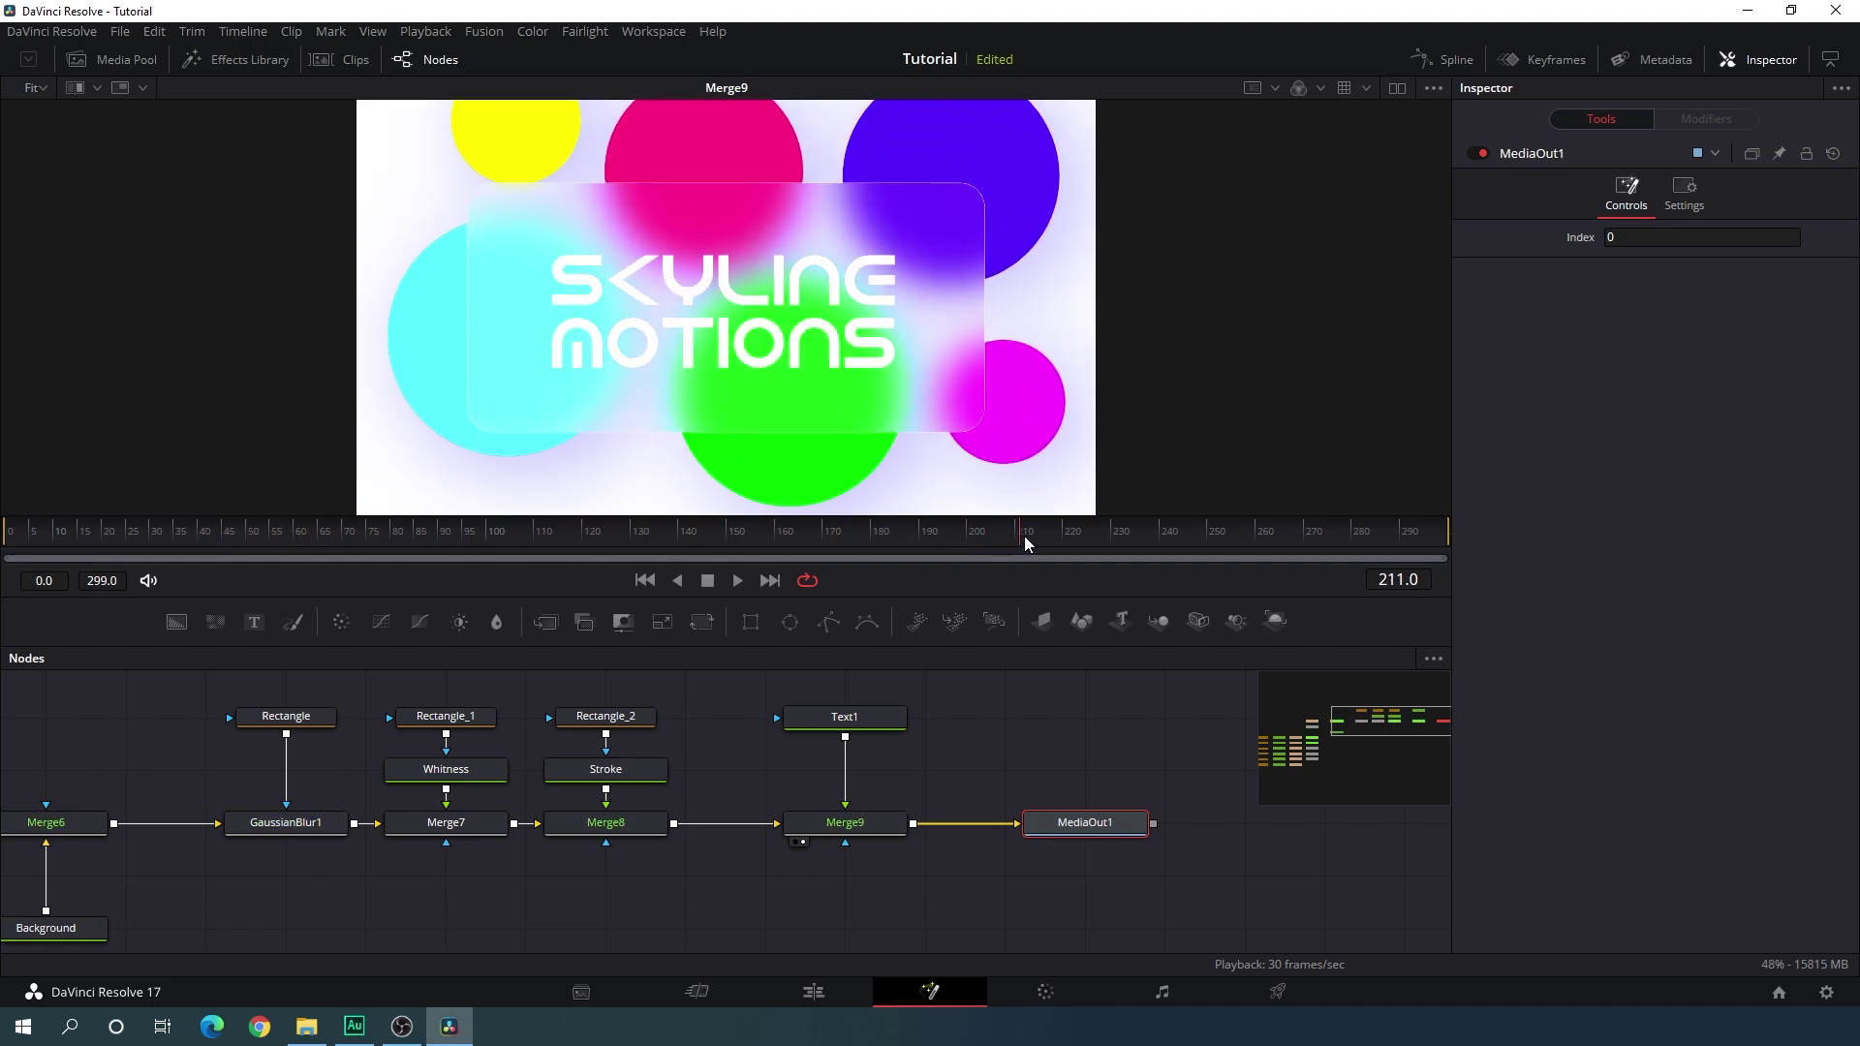
Play the composition from the start in the Edit page timeline and return the playhead to 01:00:04:25.
click(831, 998)
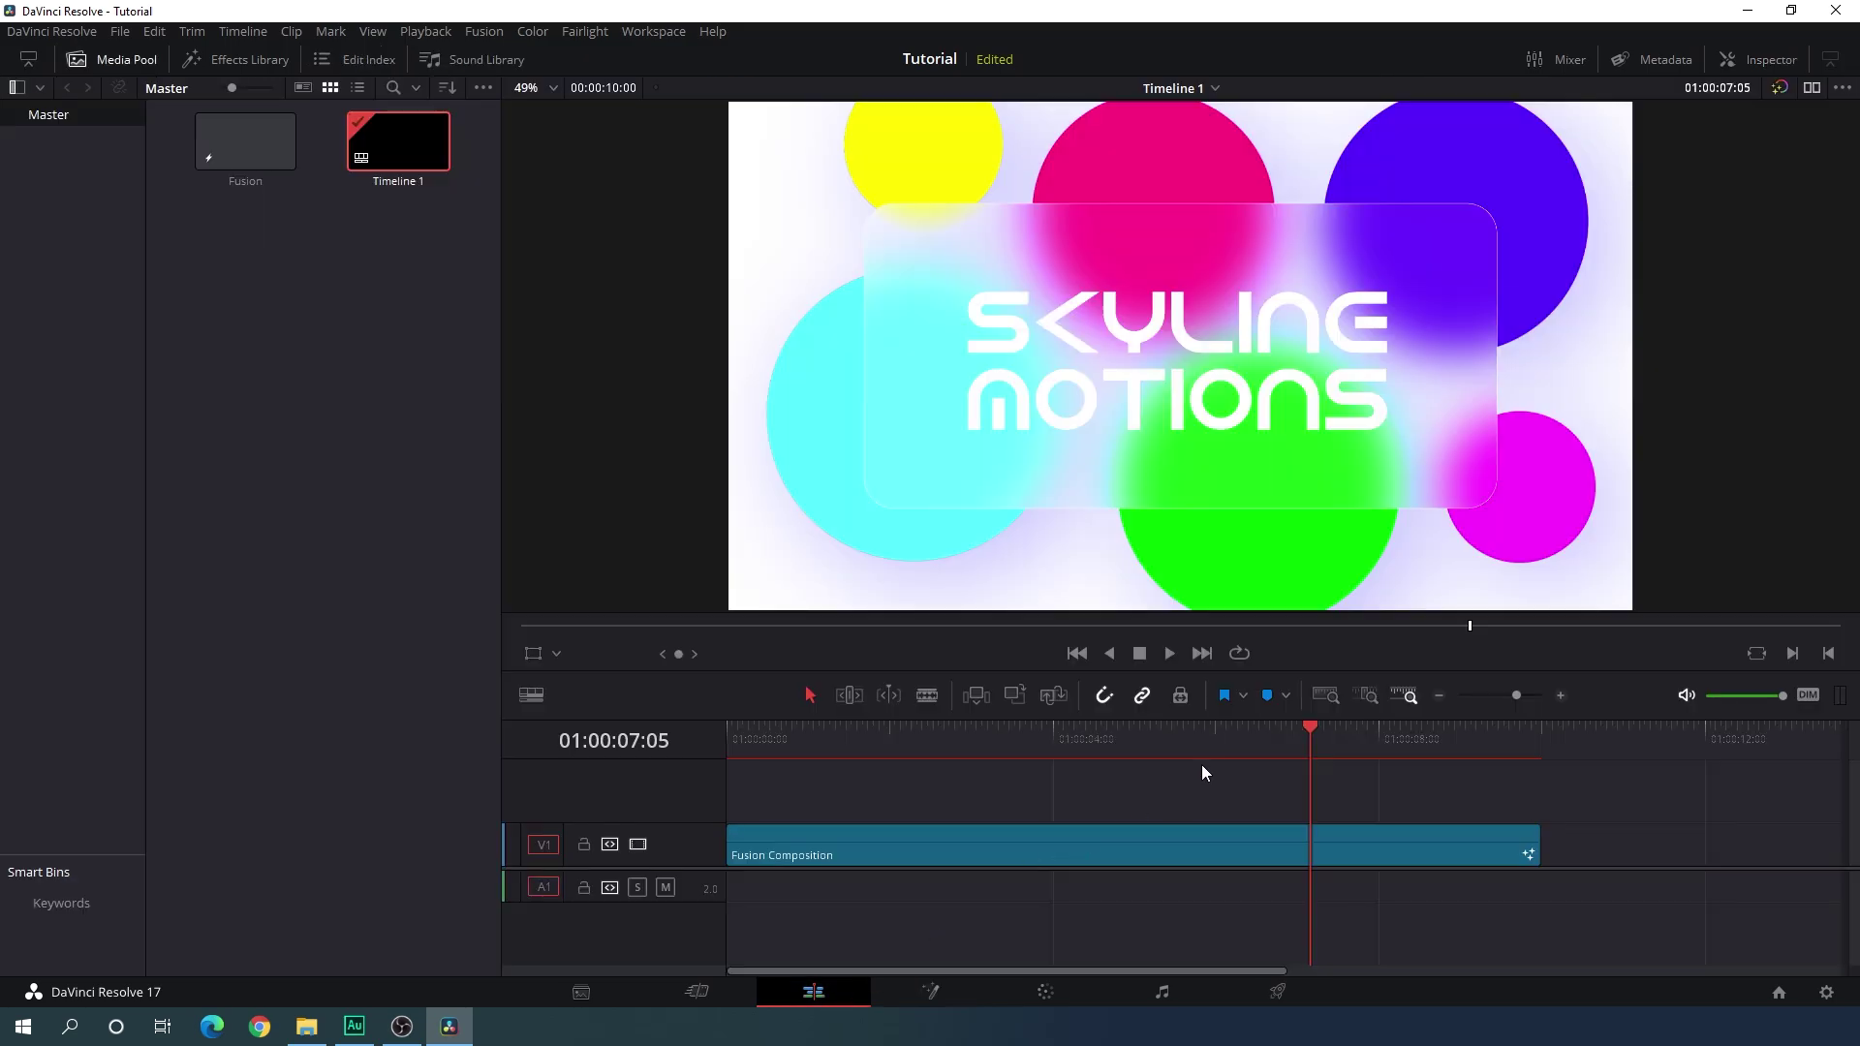
drag(1201, 771, 740, 757)
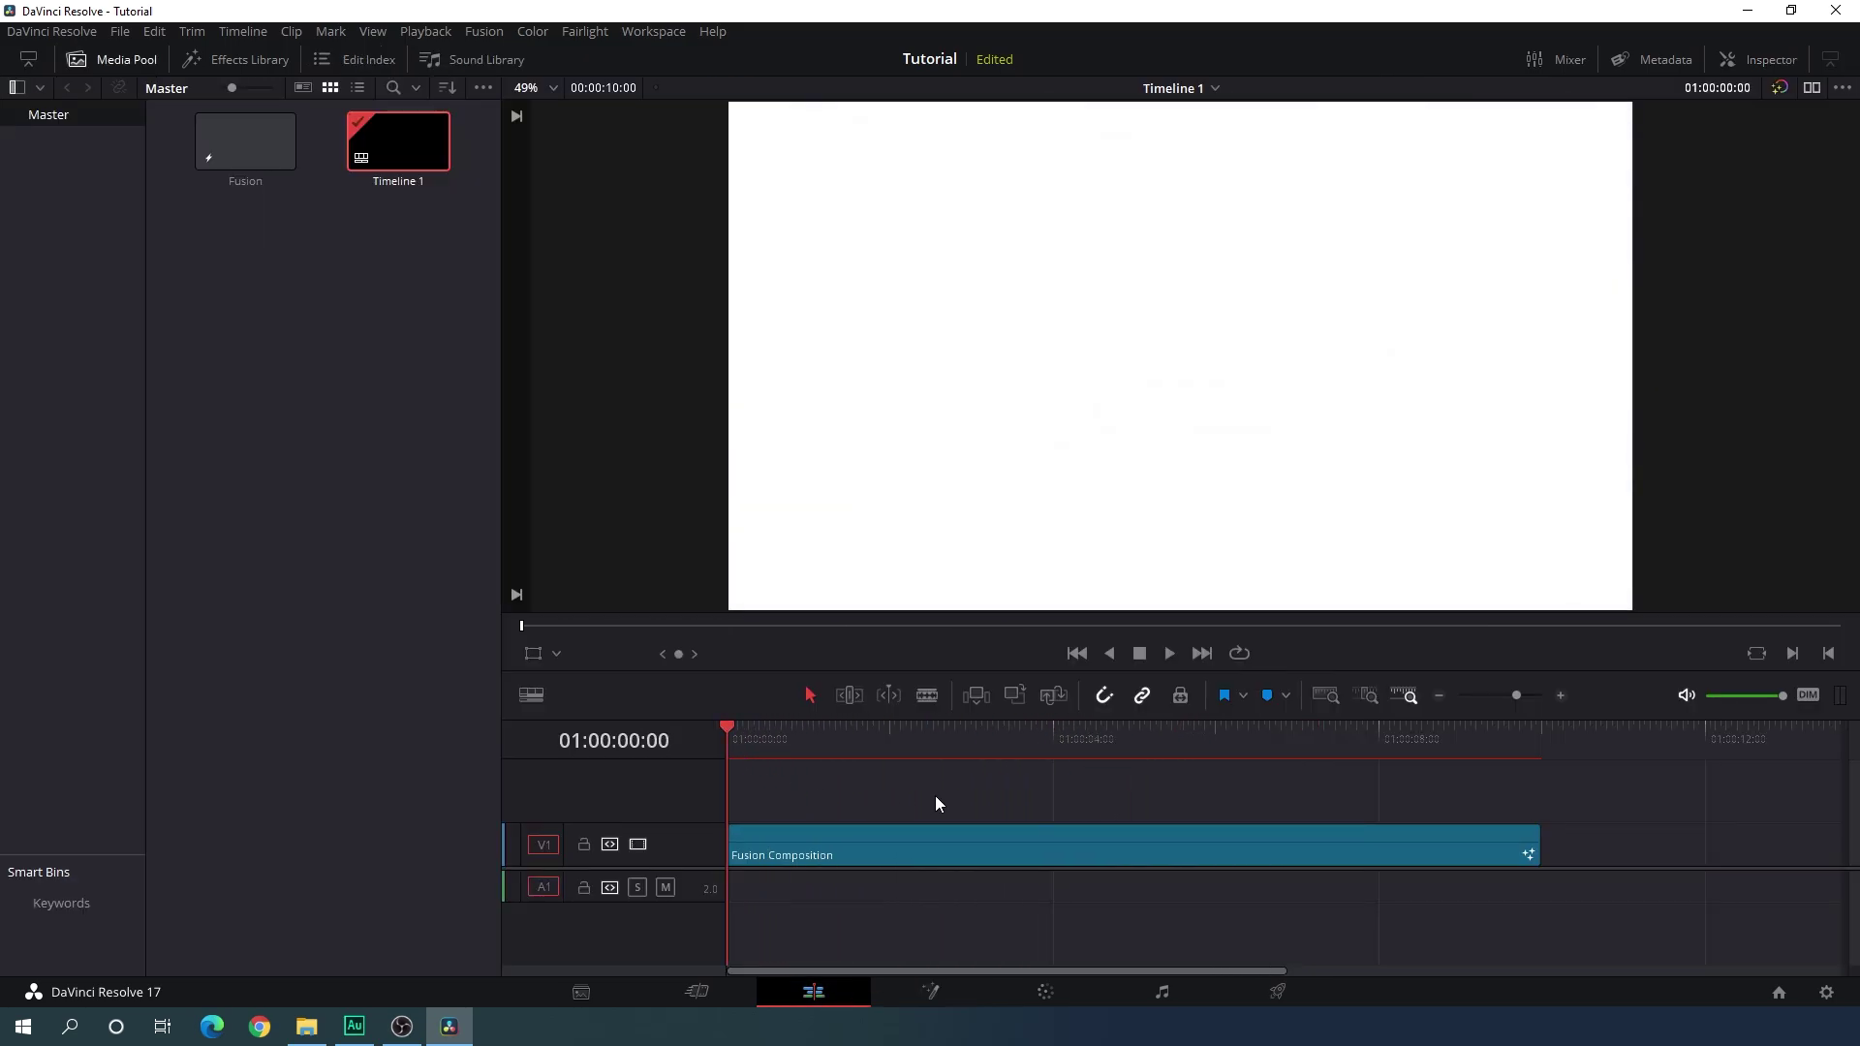
key(space)
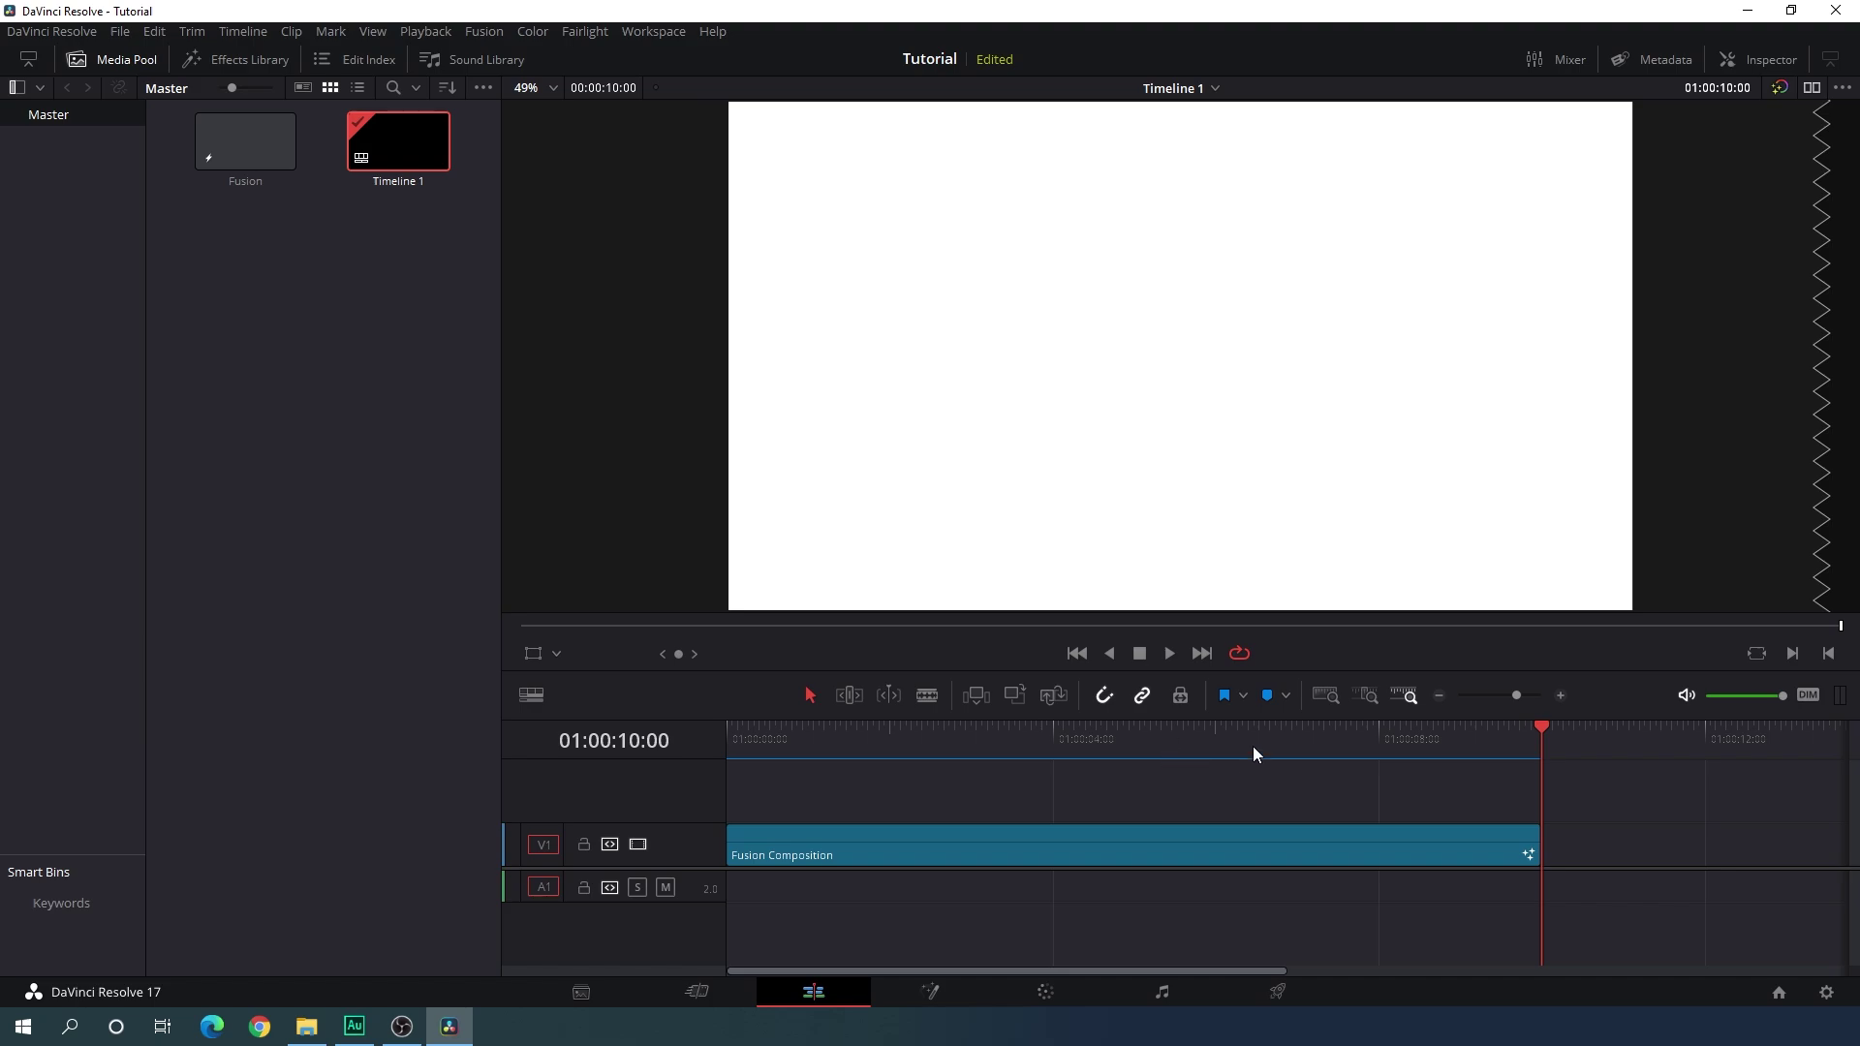
drag(1254, 747, 1124, 774)
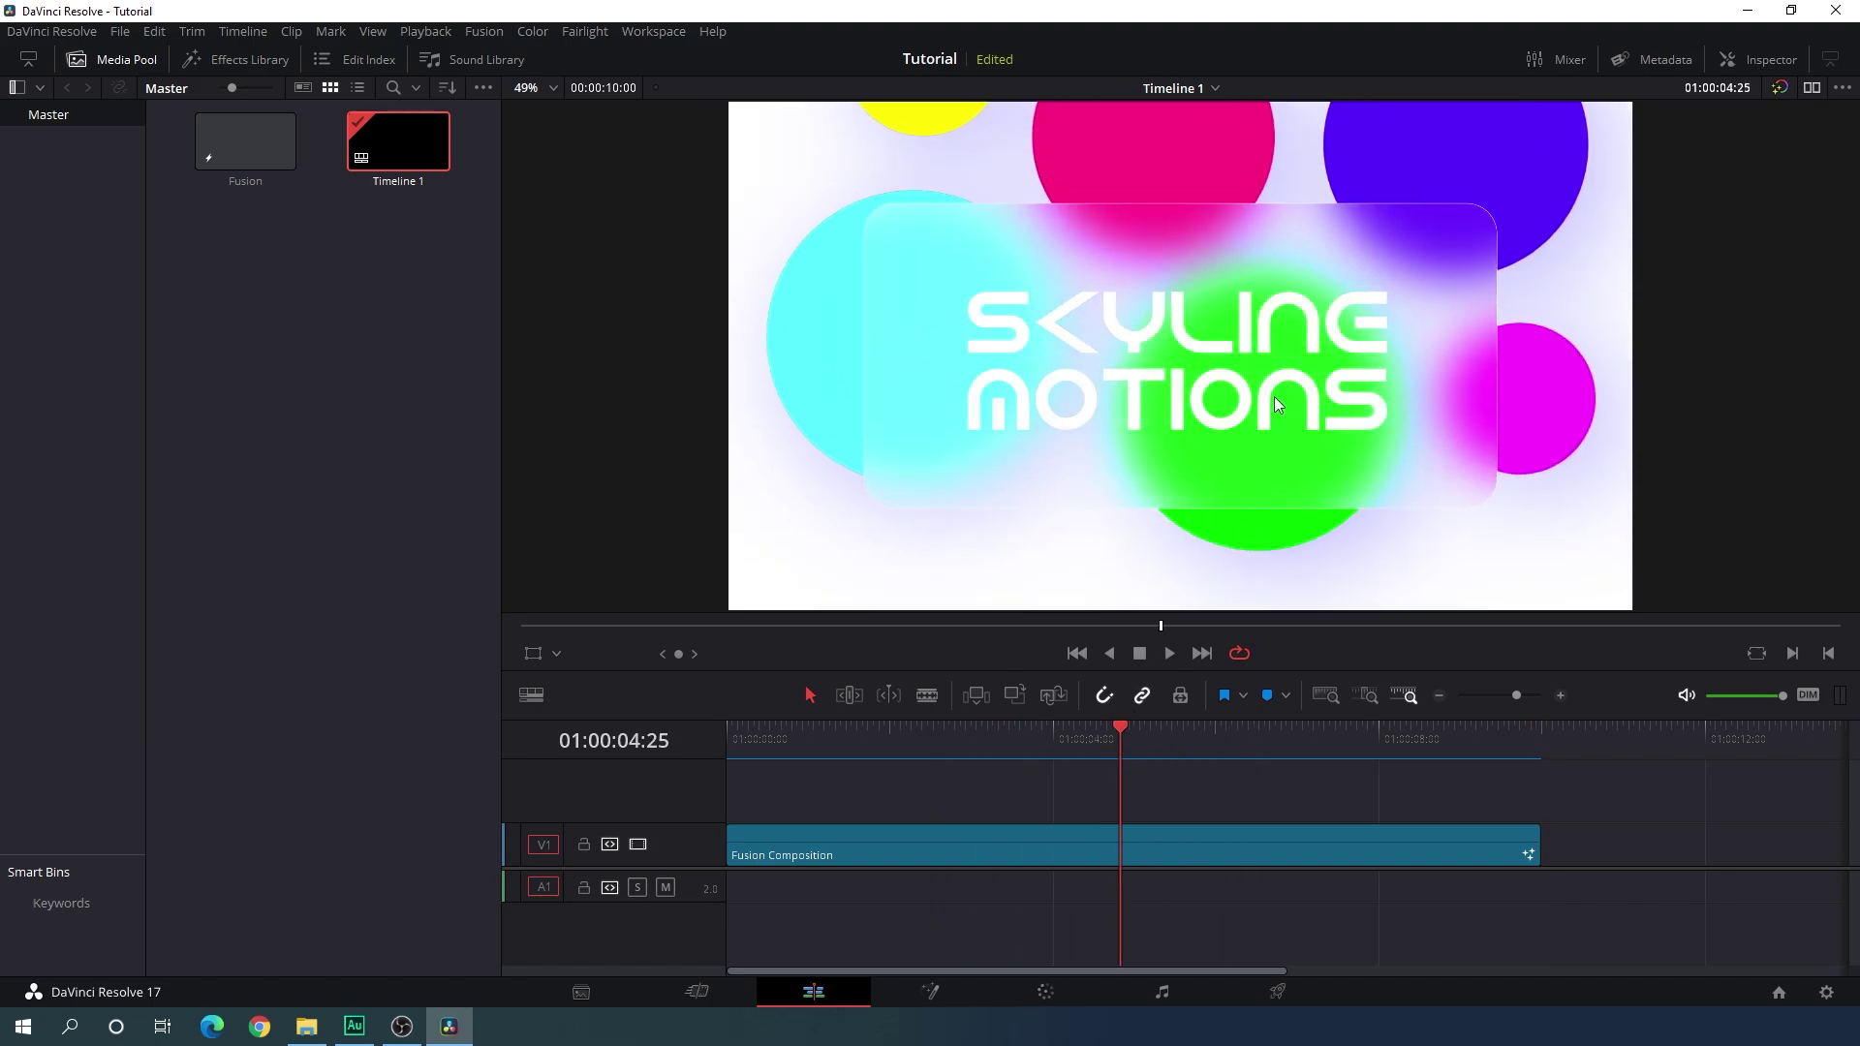
Copy the Fusion Composition clip and paste the duplicate directly after it at 01:00:10:00.
scroll(1217, 804, down, 1)
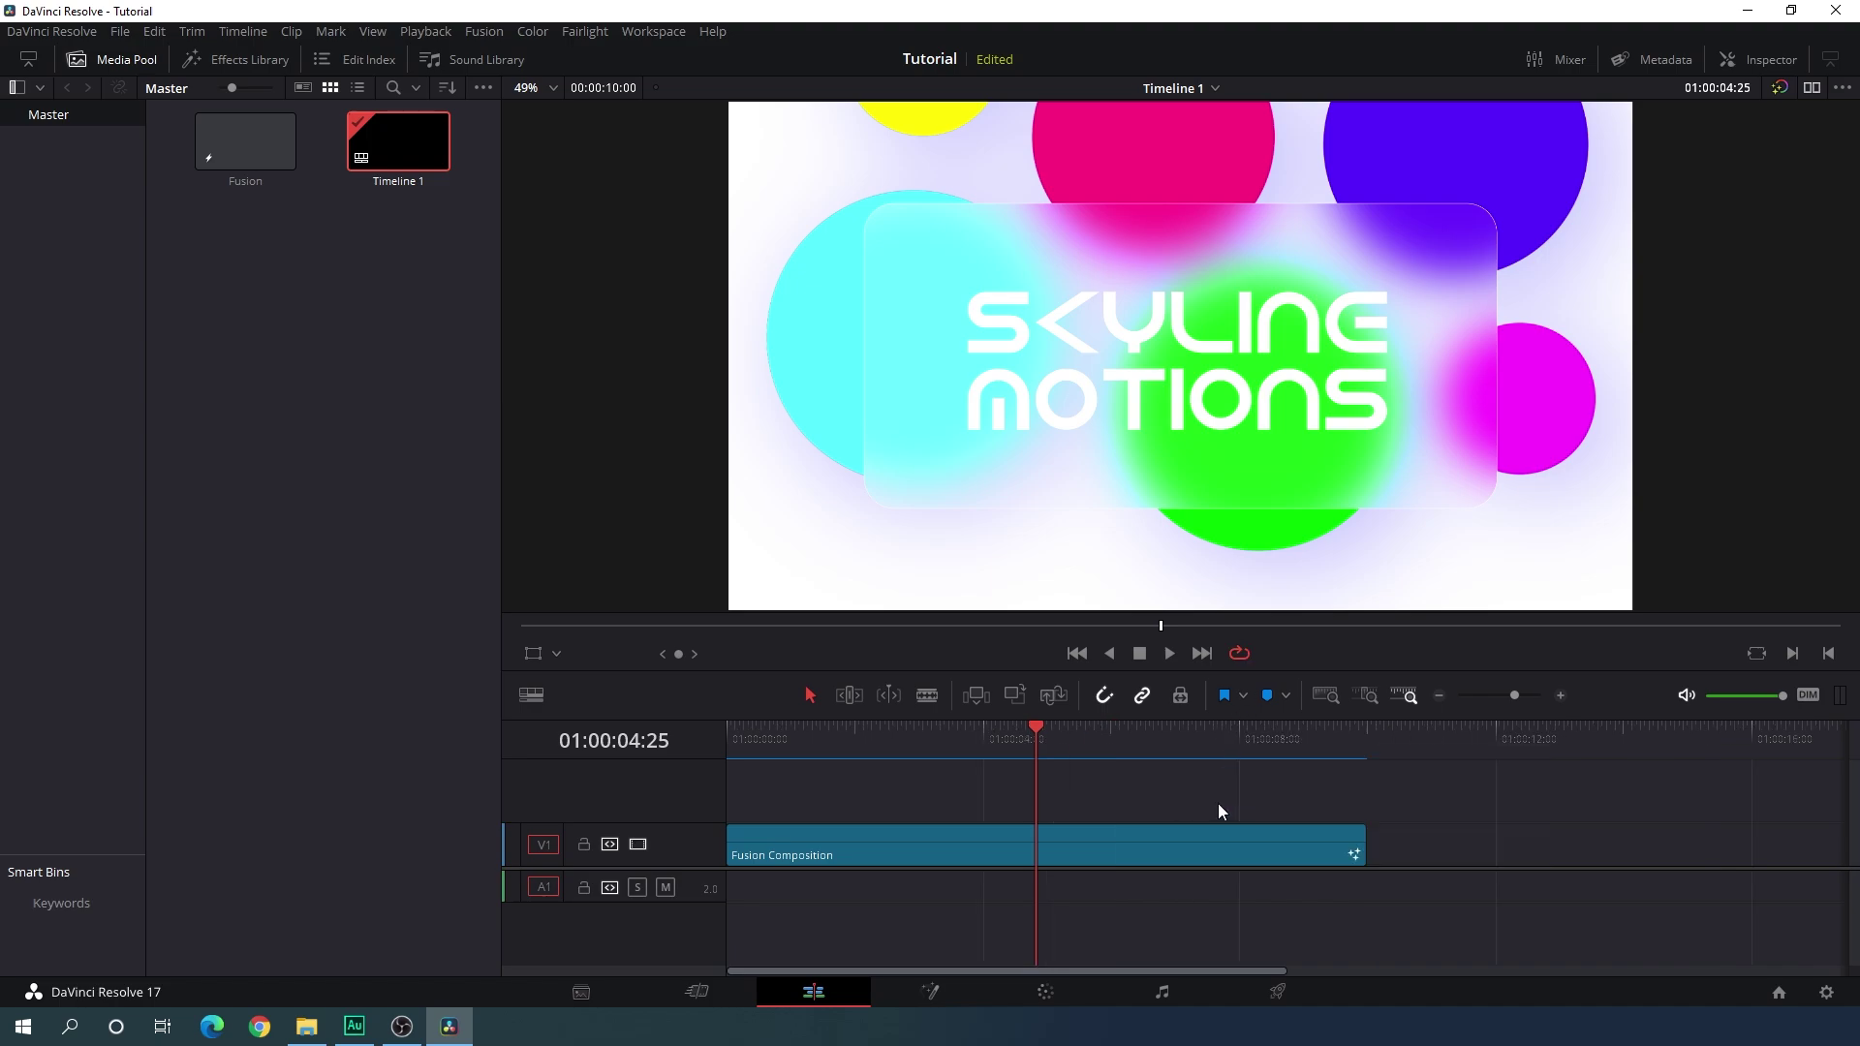
scroll(1217, 804, down, 1)
click(956, 844)
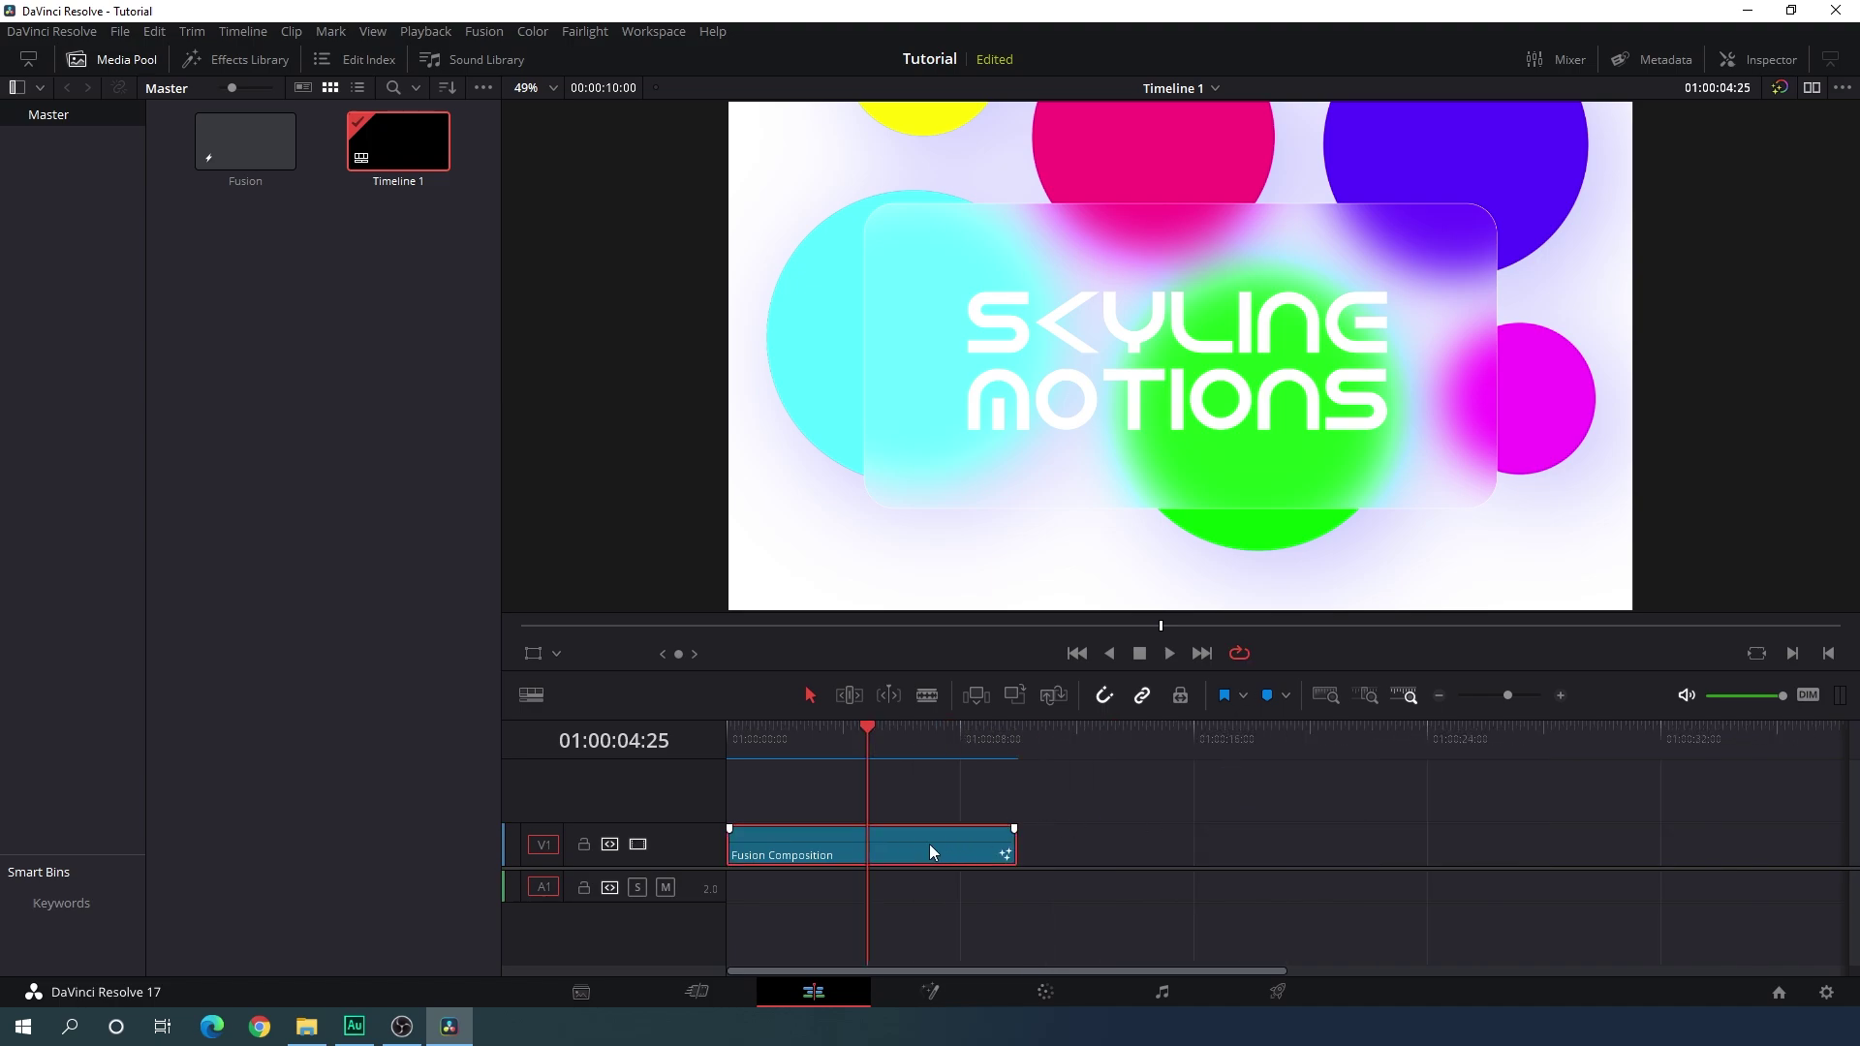
click(1043, 746)
drag(1042, 746, 1032, 744)
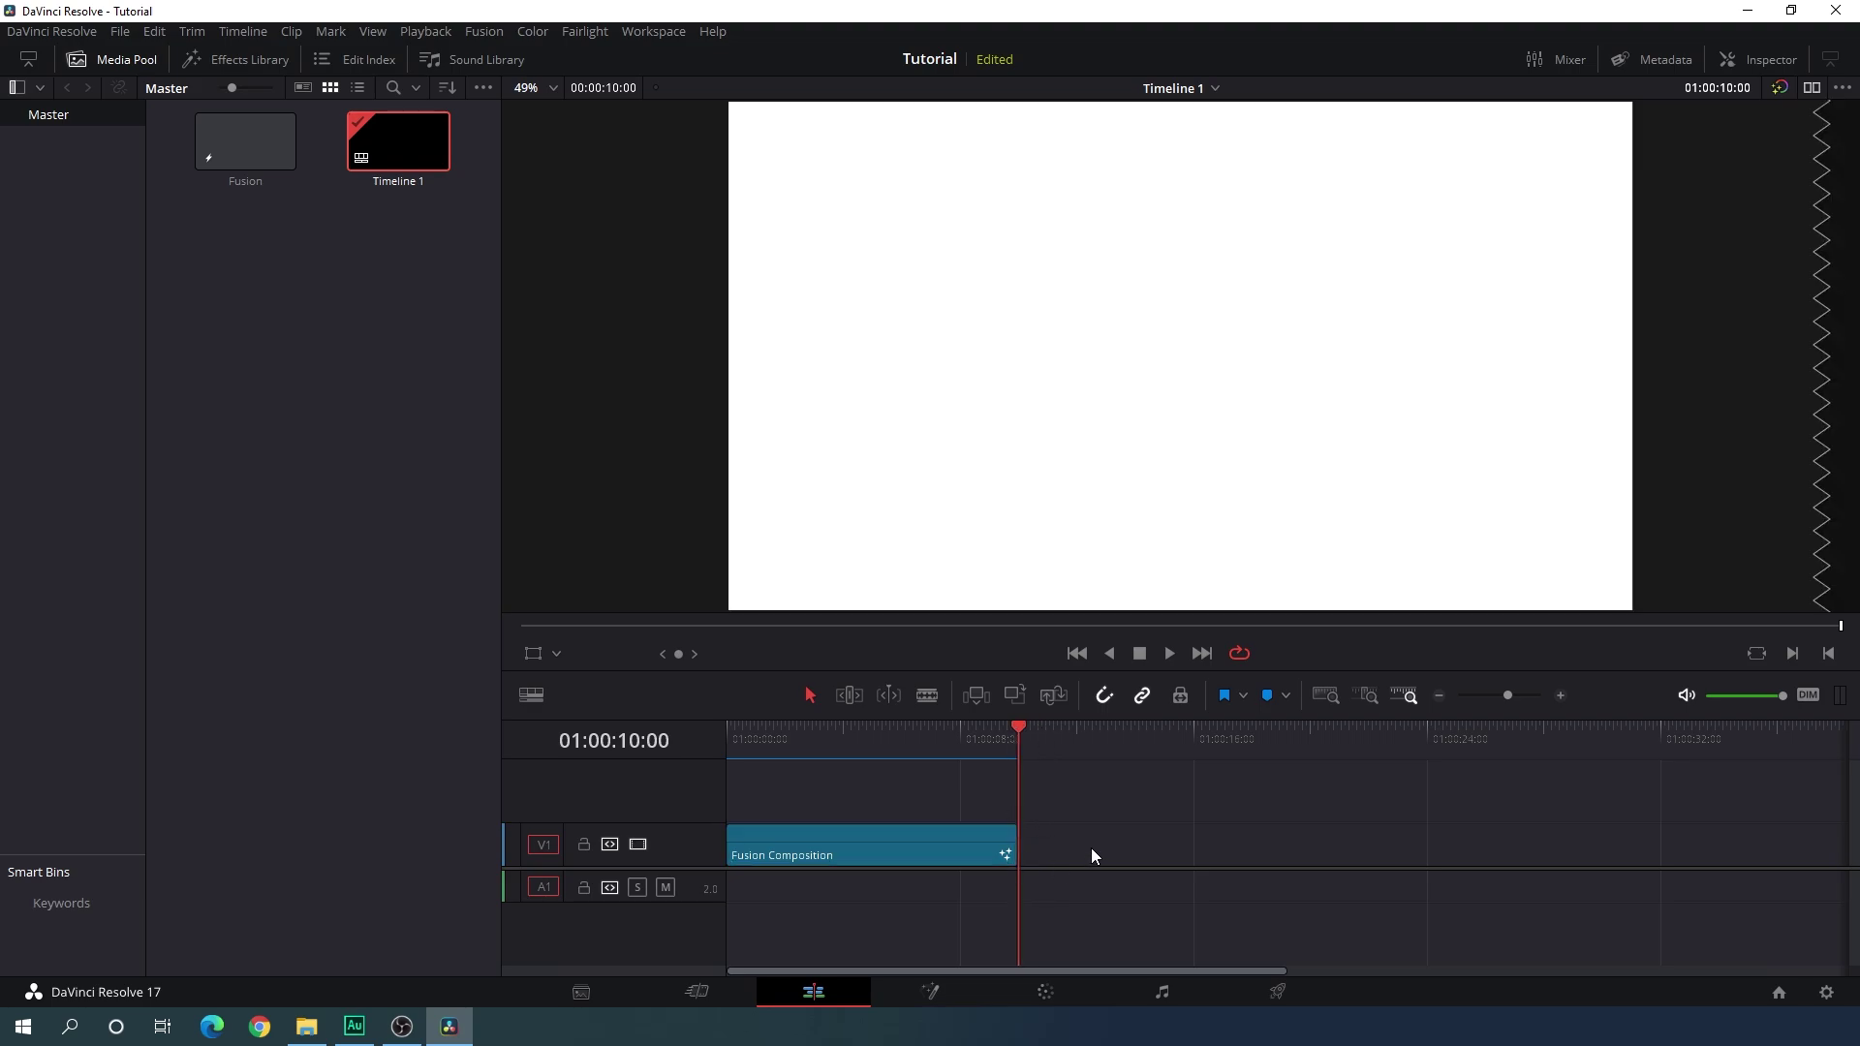
key(ctrl+v)
Open the second composition clip in Fusion and replace its title with the two lines "MOTION" / "GRAPHICS".
mouse_move(1189, 742)
mouse_down()
mouse_move(1137, 742)
mouse_move(1159, 744)
mouse_up()
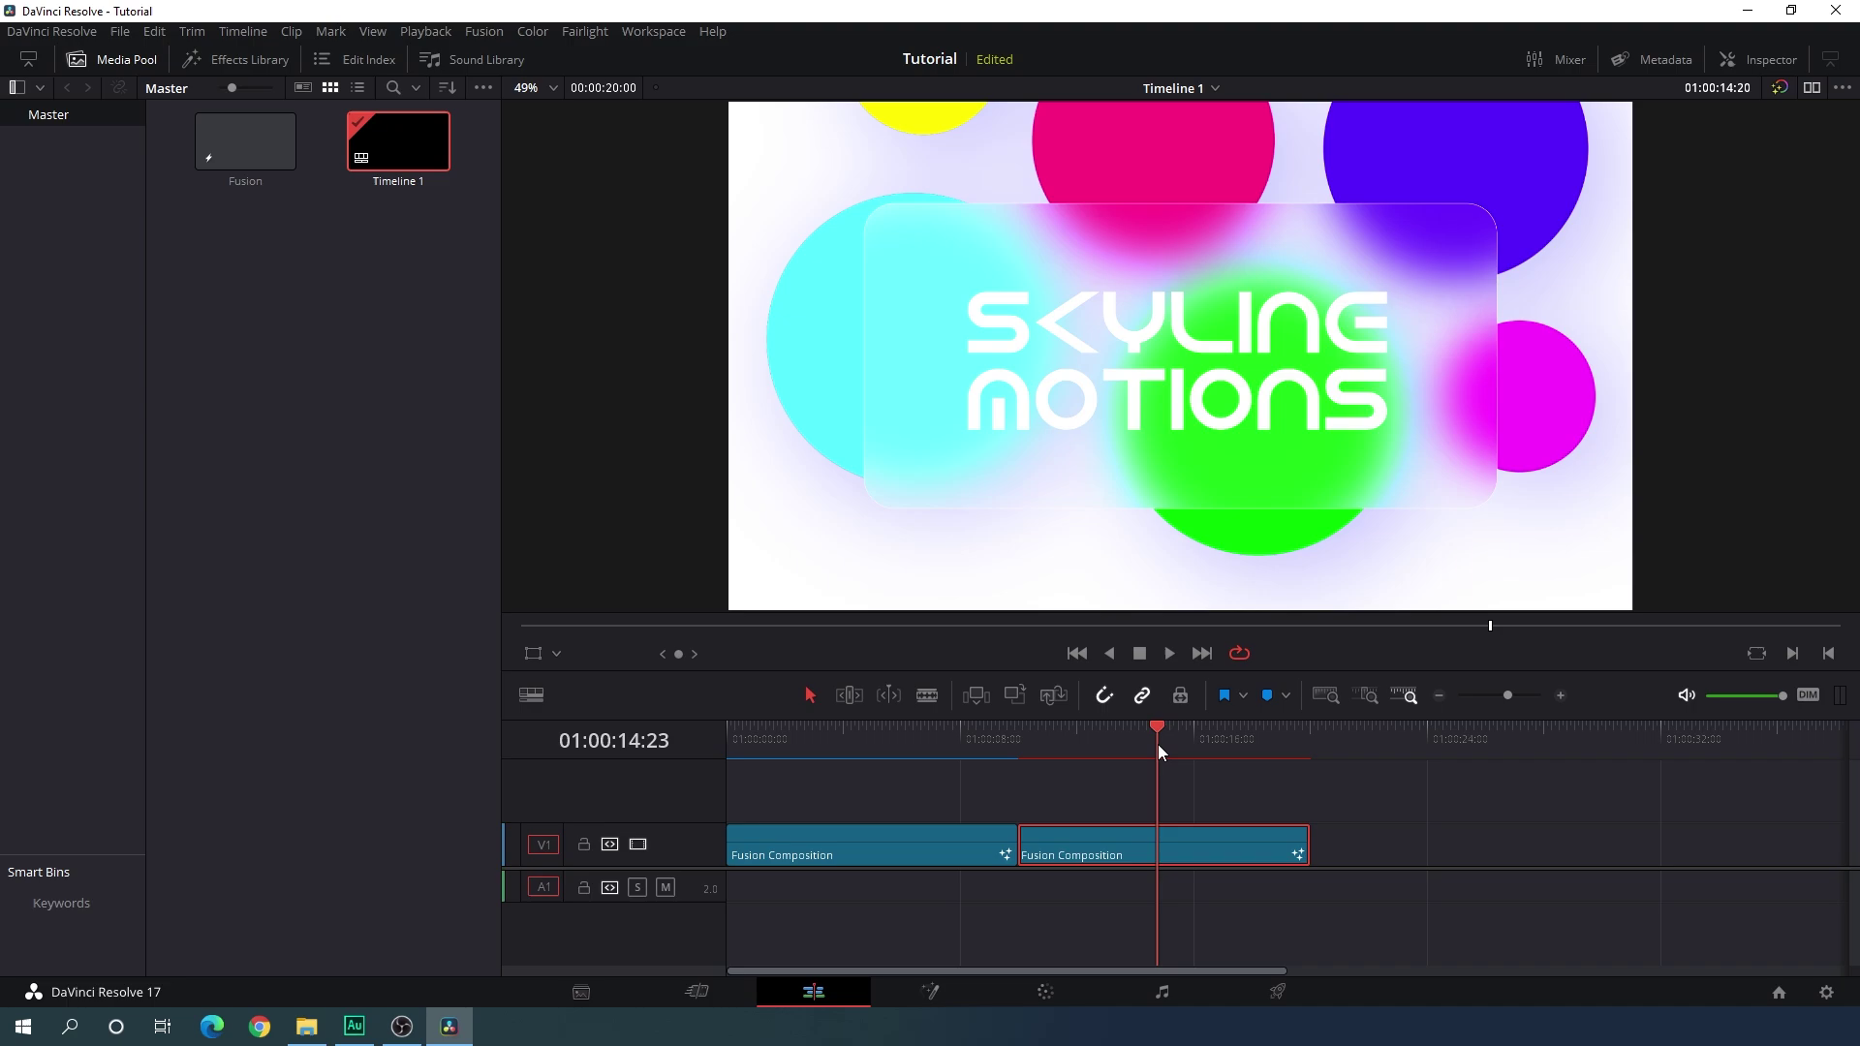
click(954, 992)
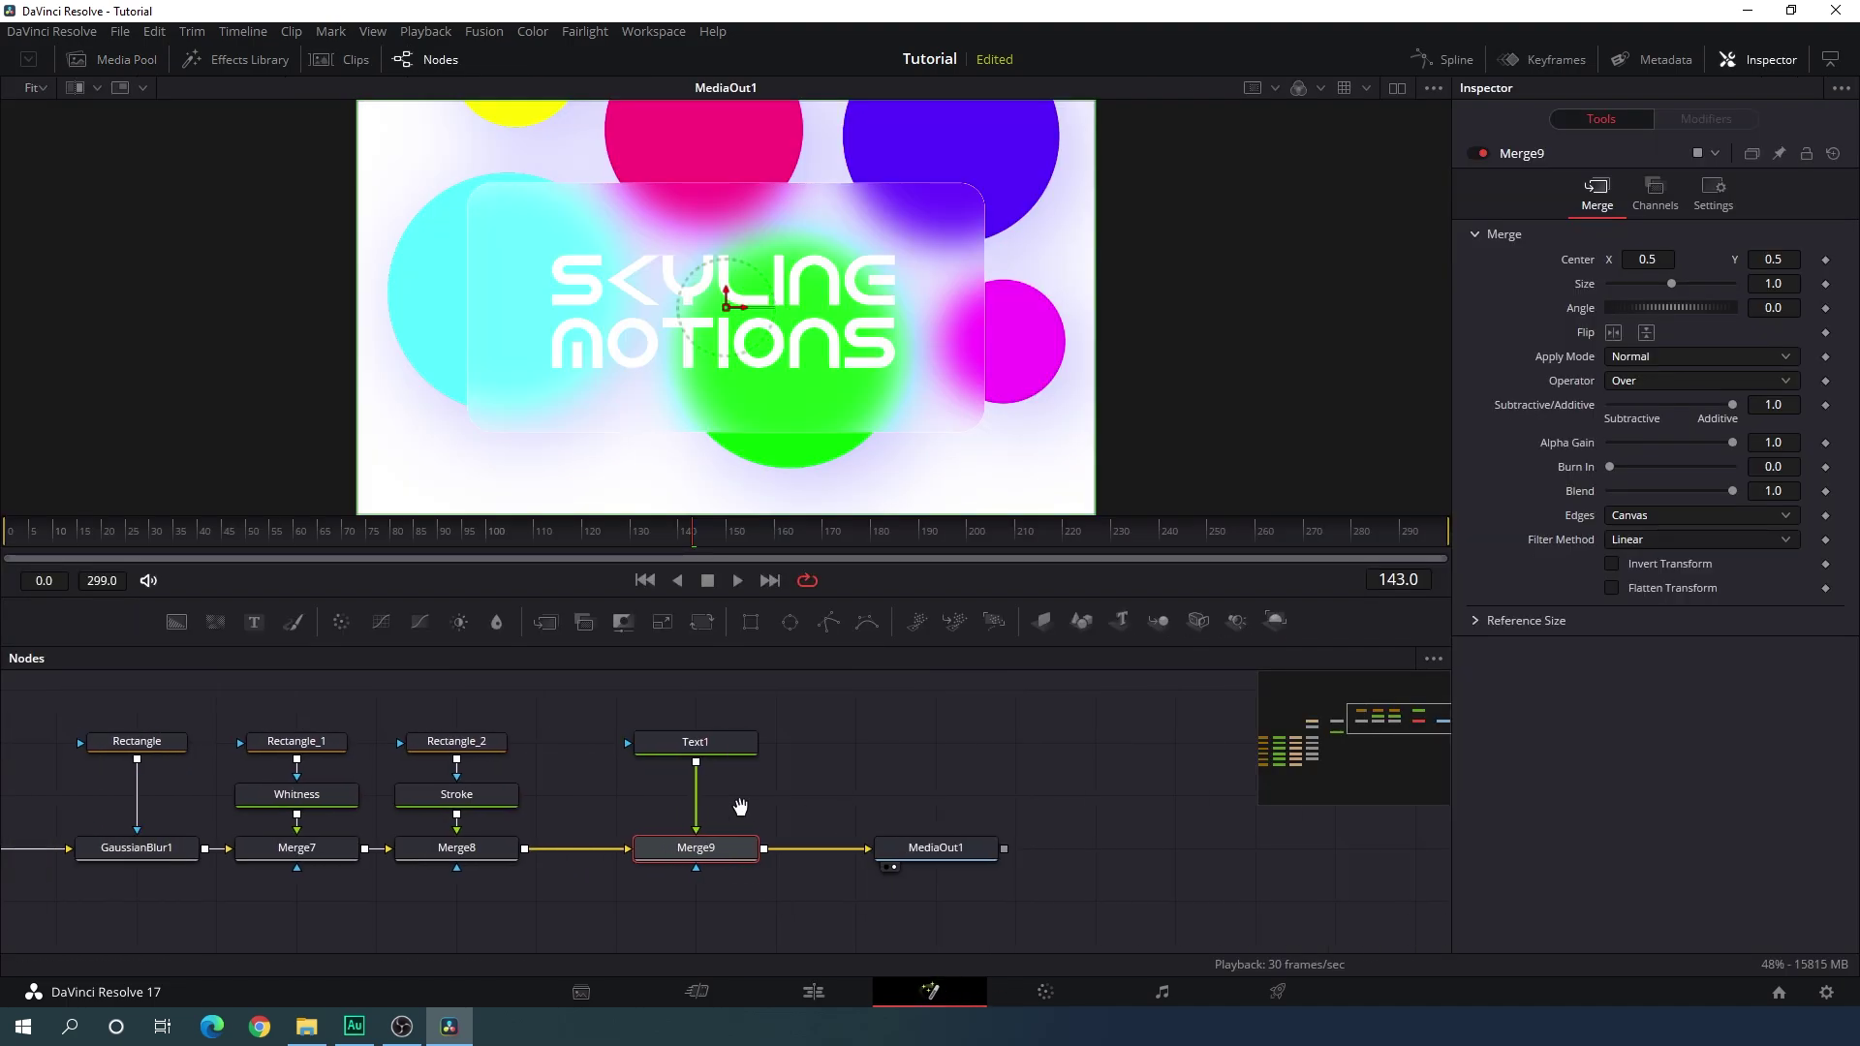
click(747, 741)
click(1556, 361)
key(ctrl+a)
text(MOTION)
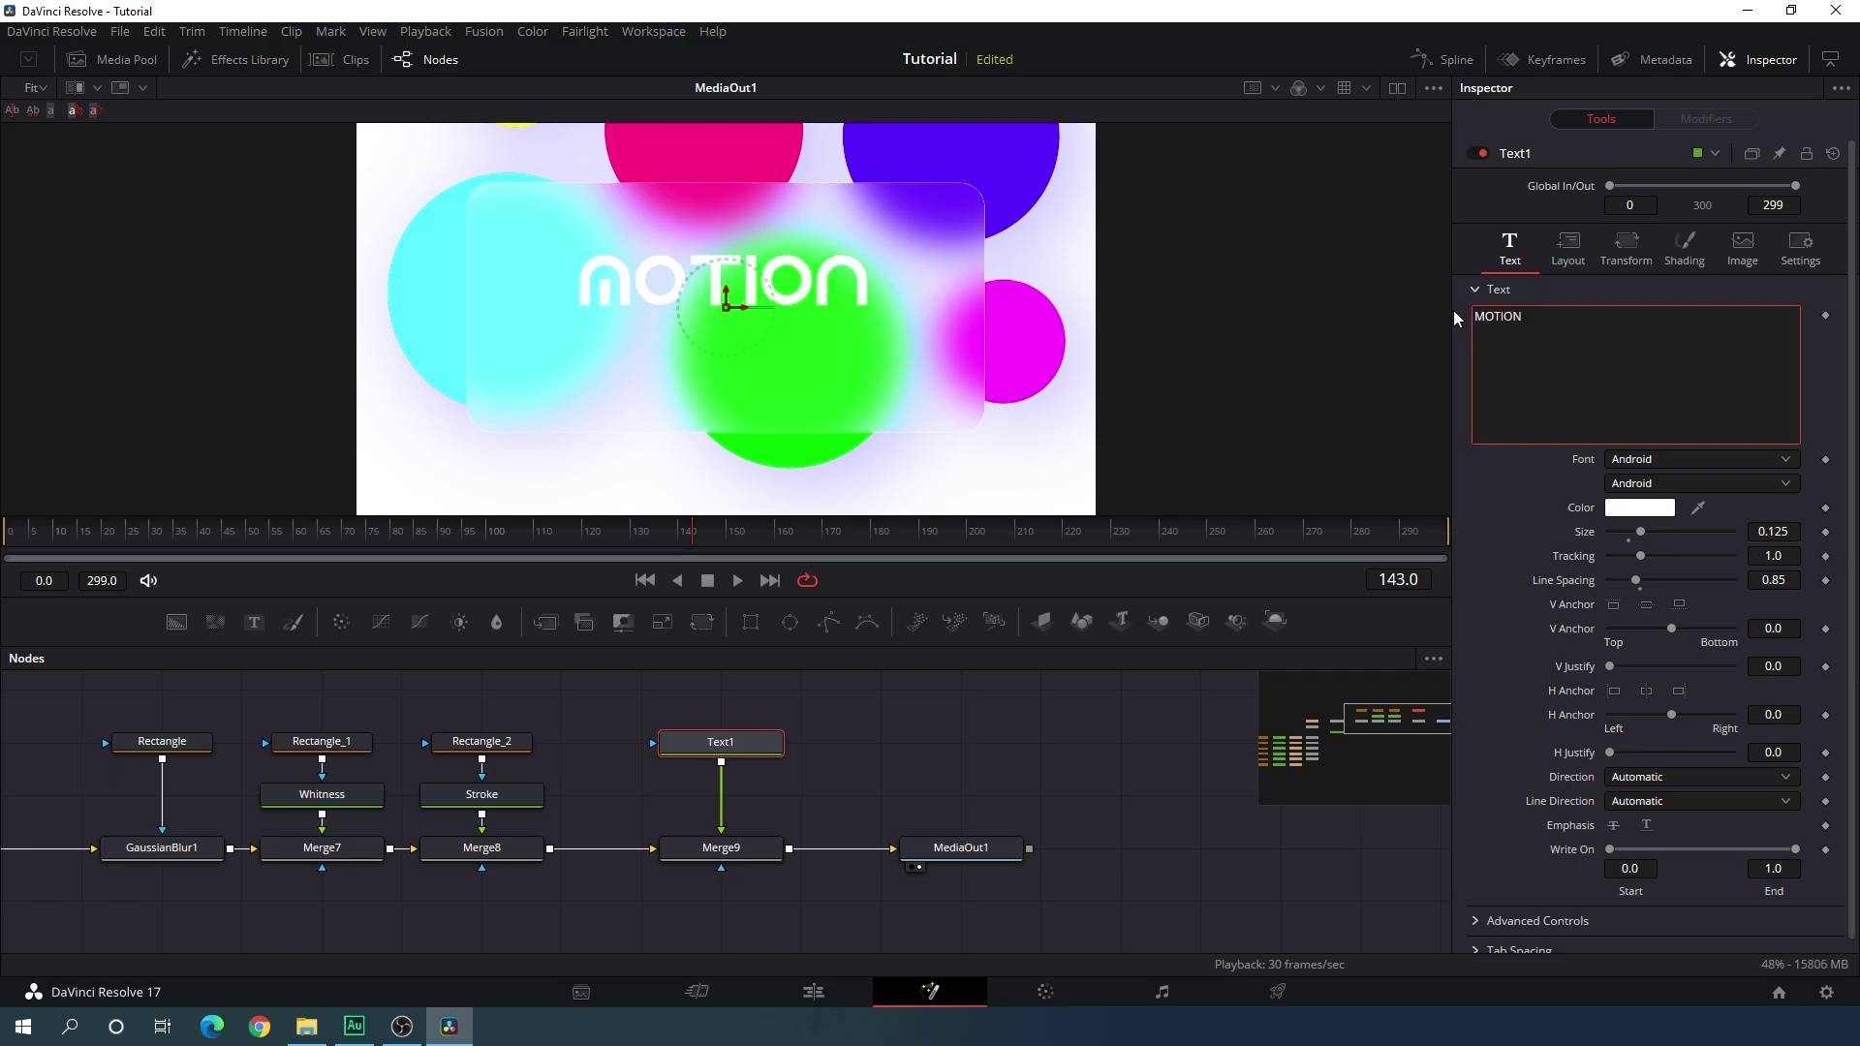
key(Return)
text(GRAPHICS)
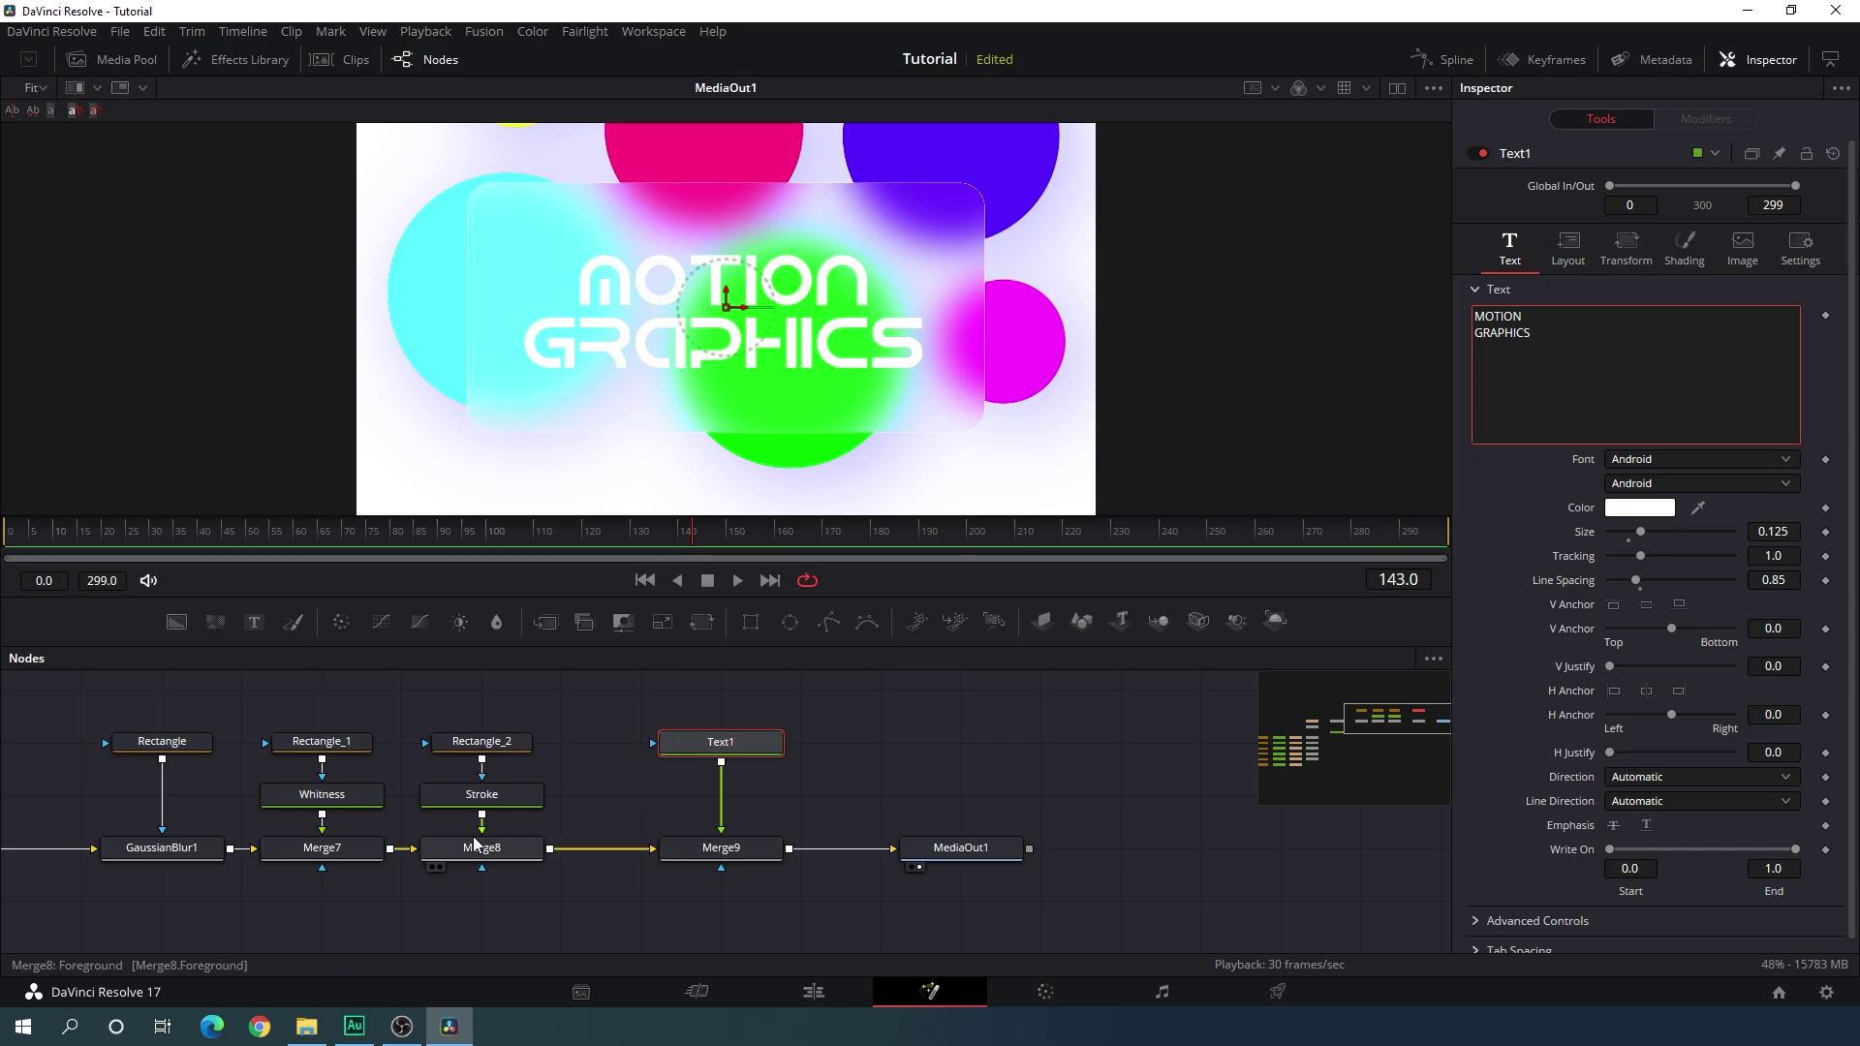
scroll(477, 843, down, 5)
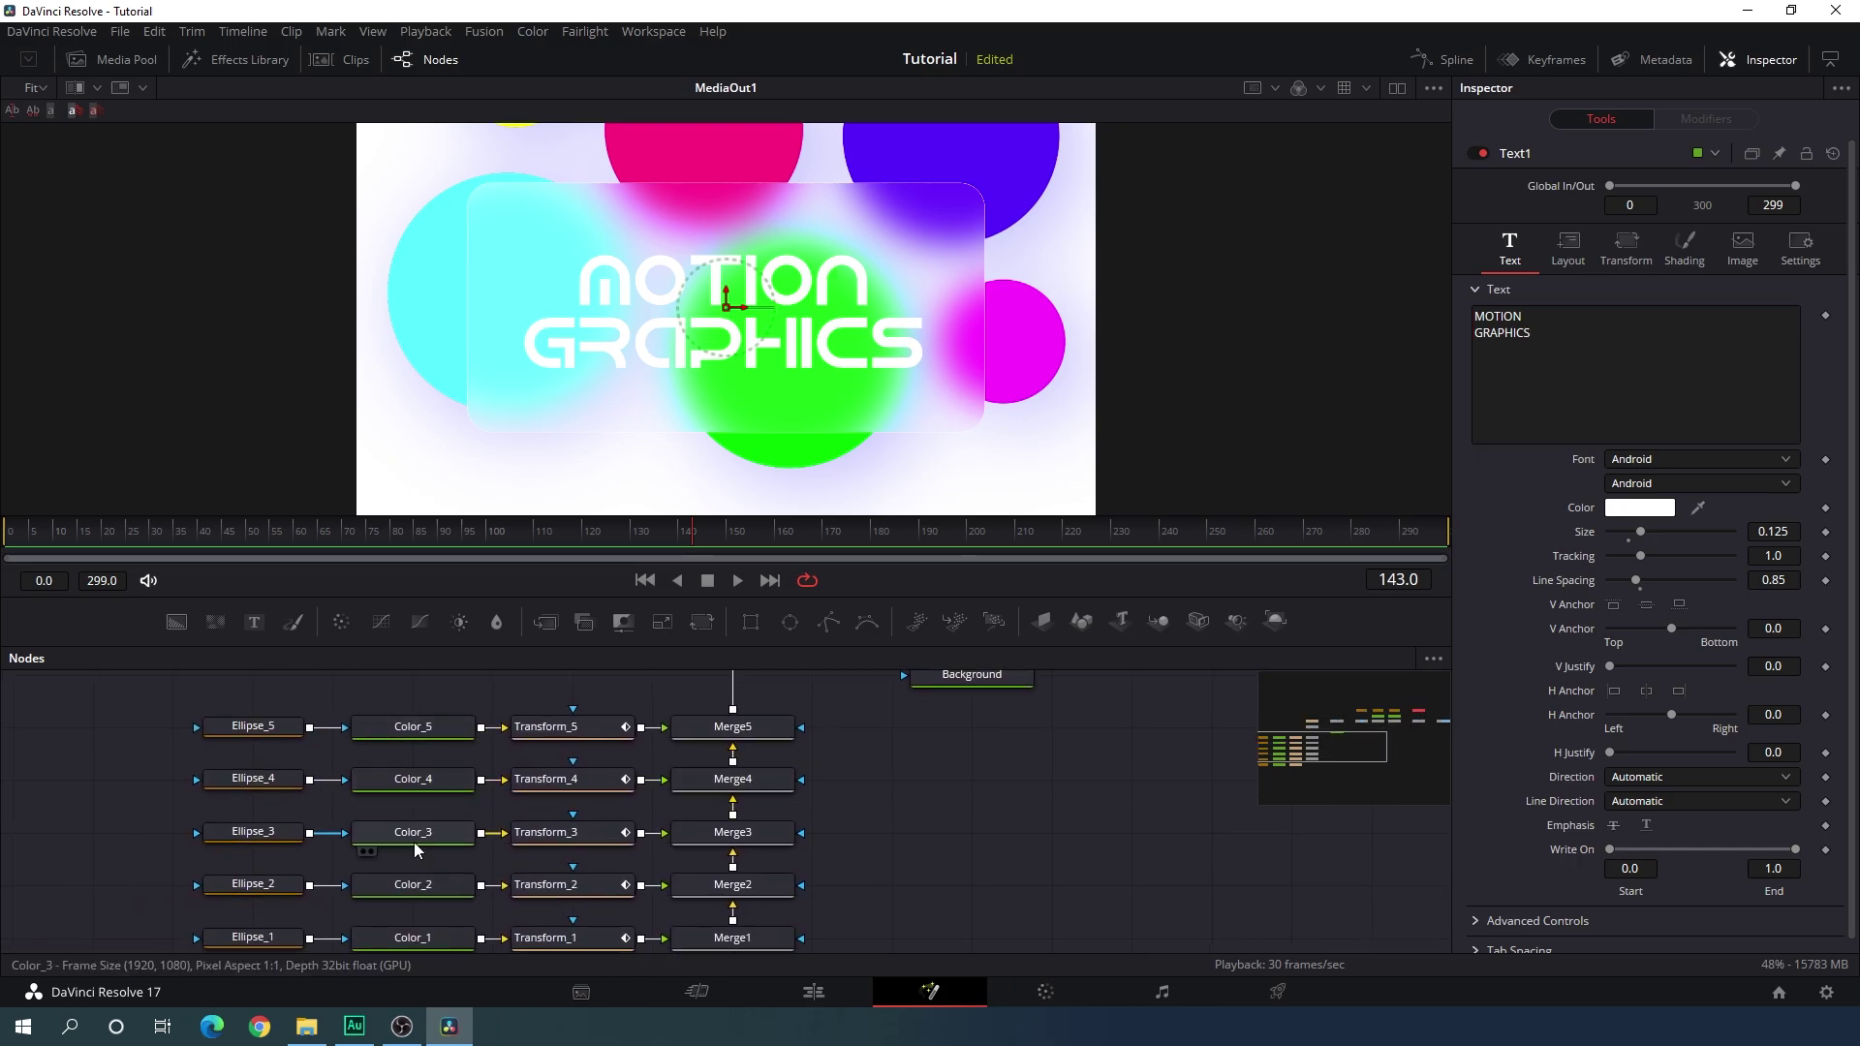
scroll(416, 849, down, 2)
scroll(448, 697, down, 1)
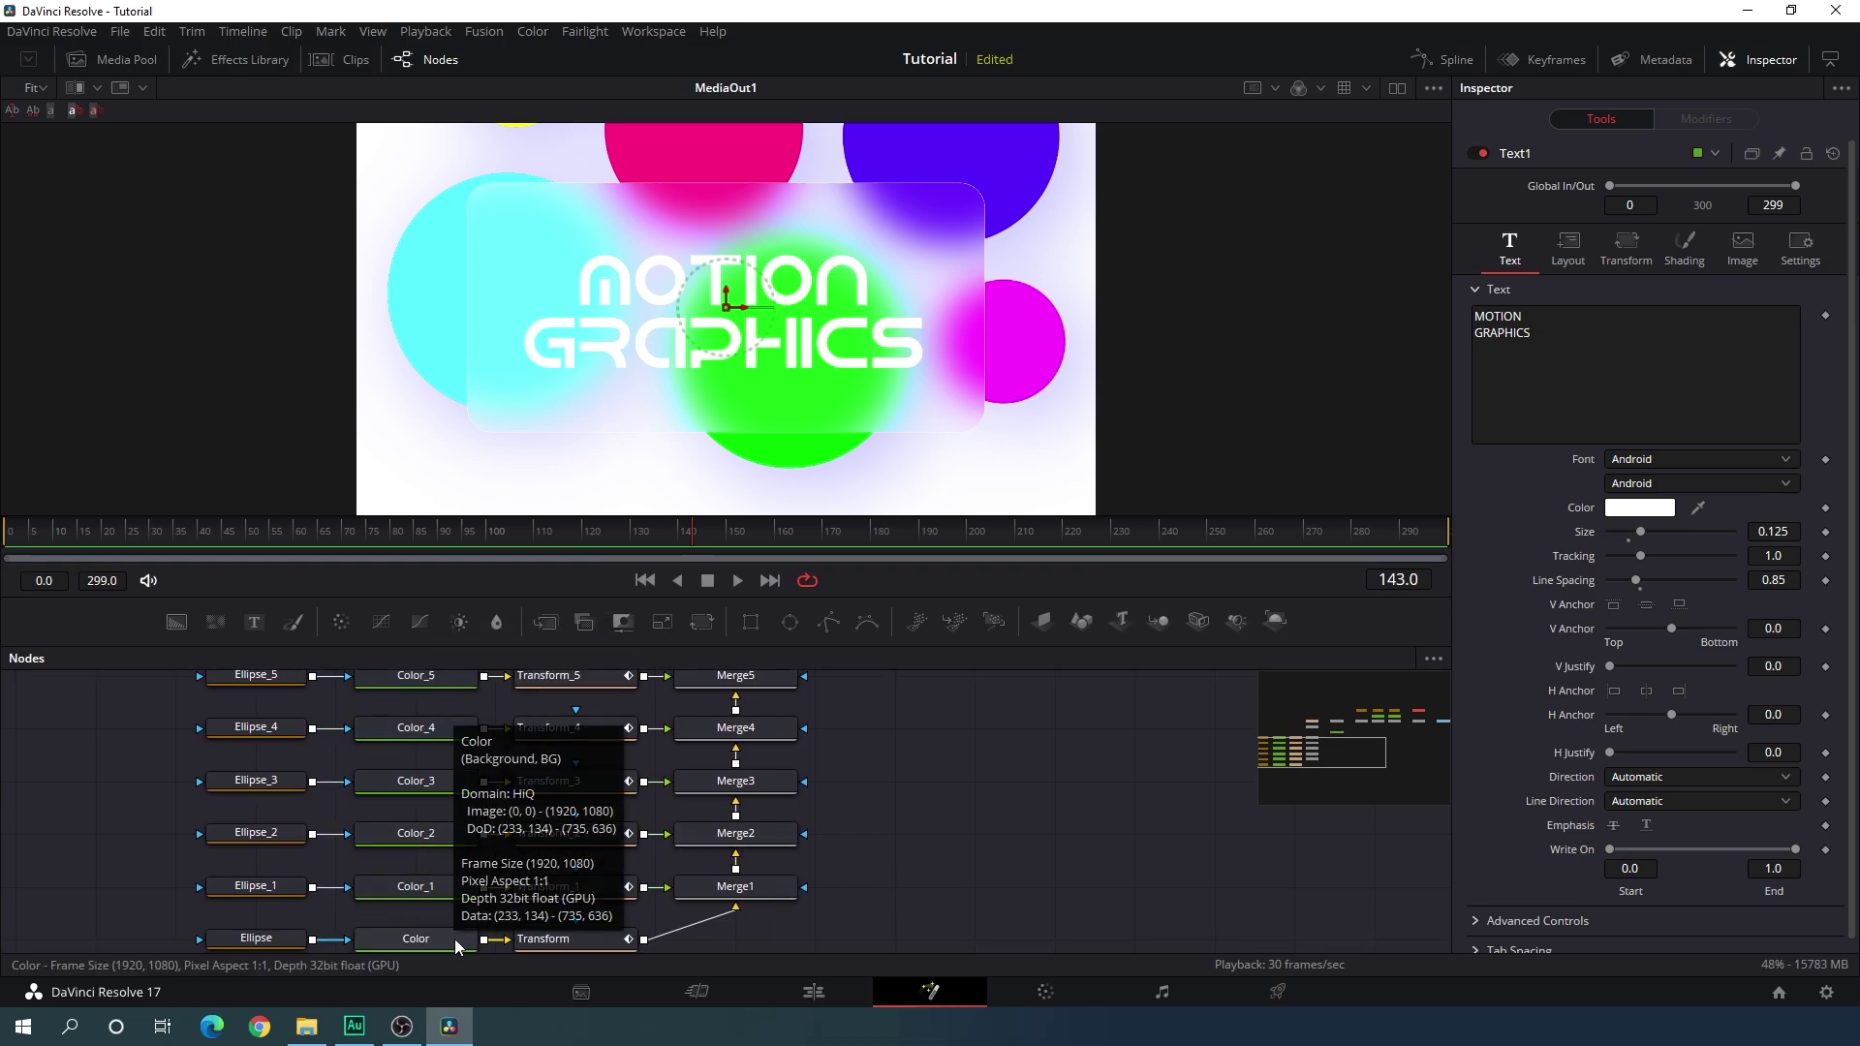
Return to the Edit page and play the timeline from the start in full screen.
click(814, 992)
drag(1085, 742, 717, 740)
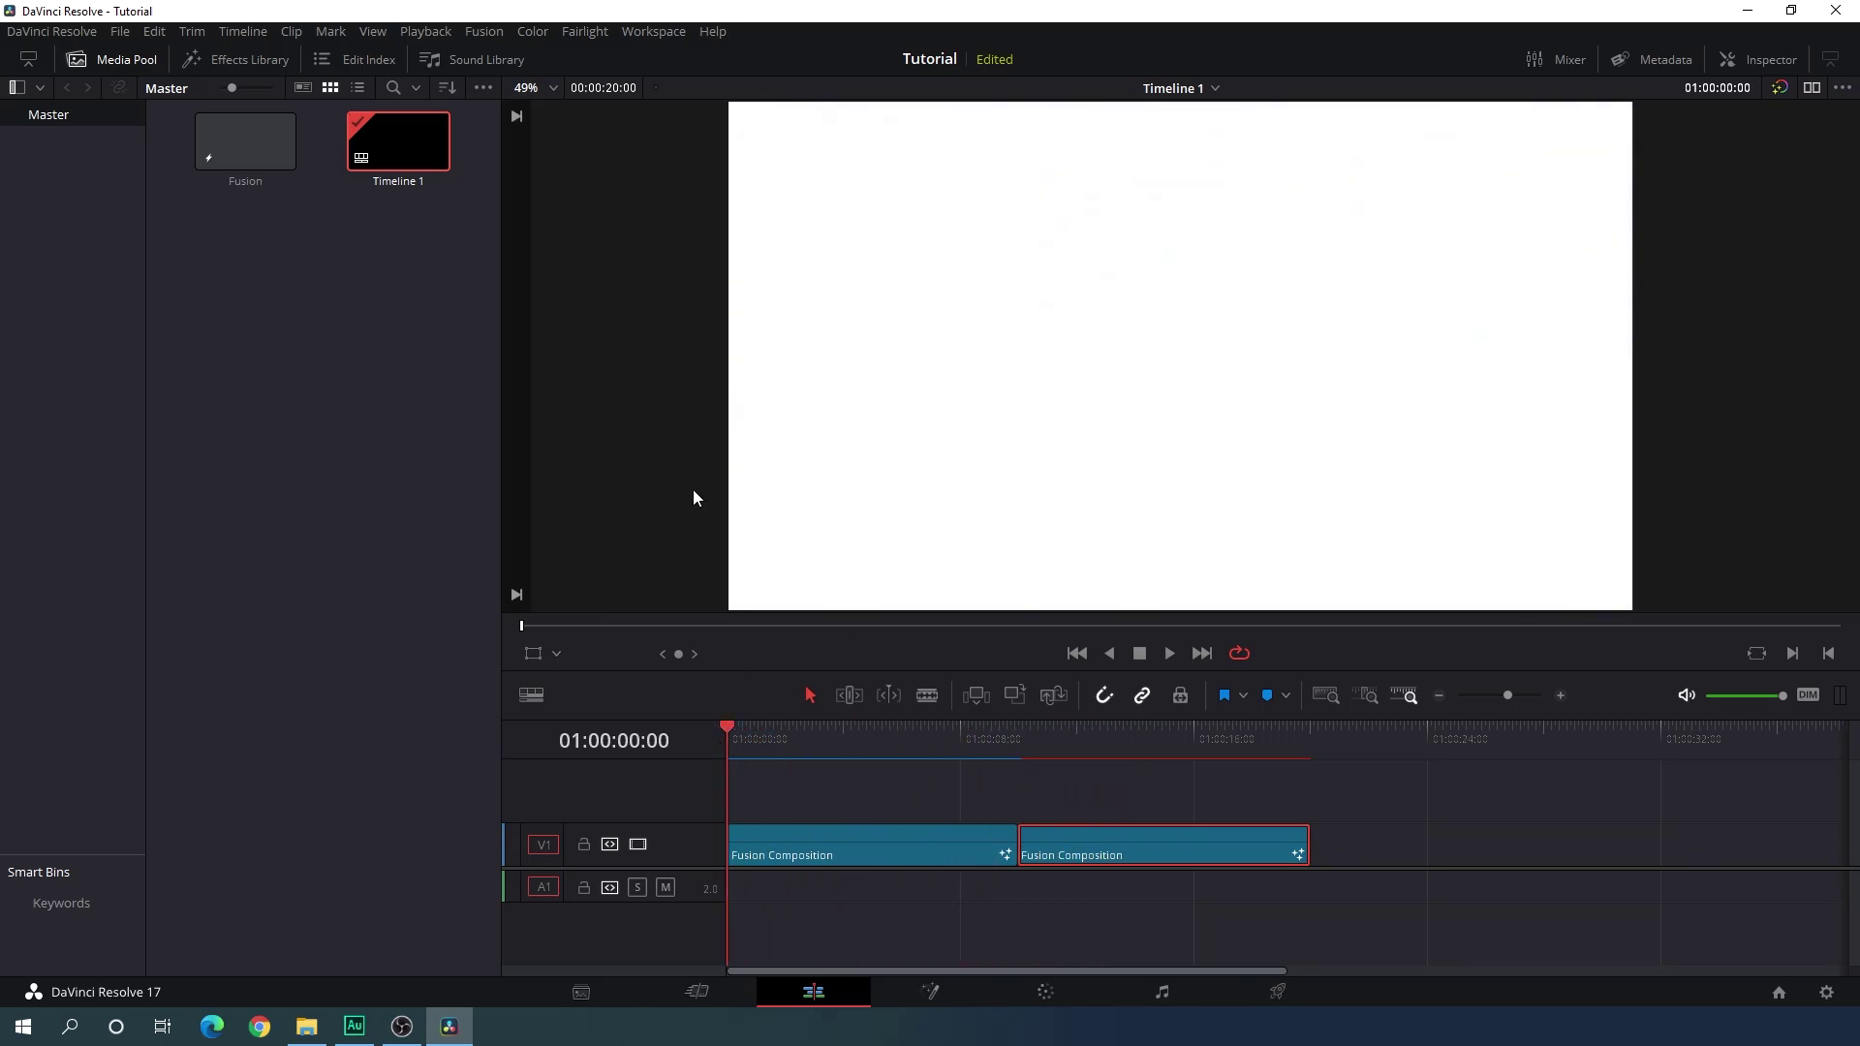
key(ctrl+f)
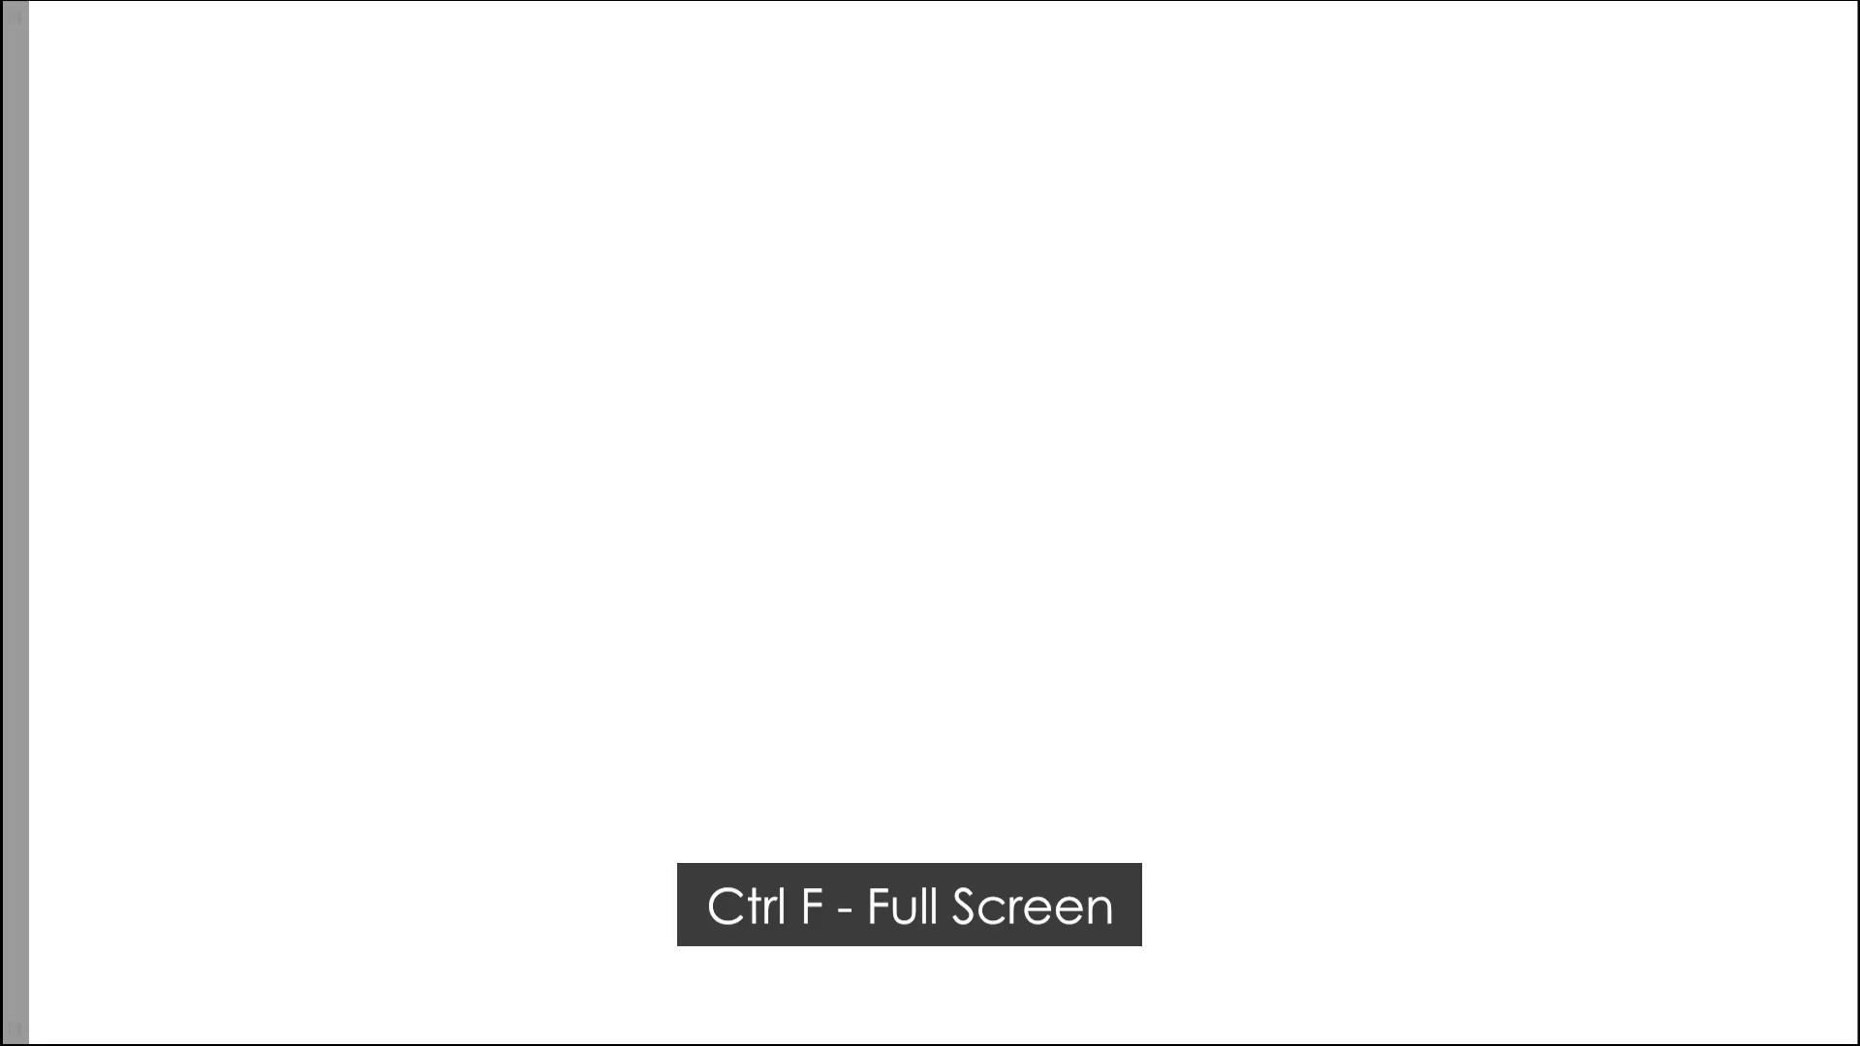
key(space)
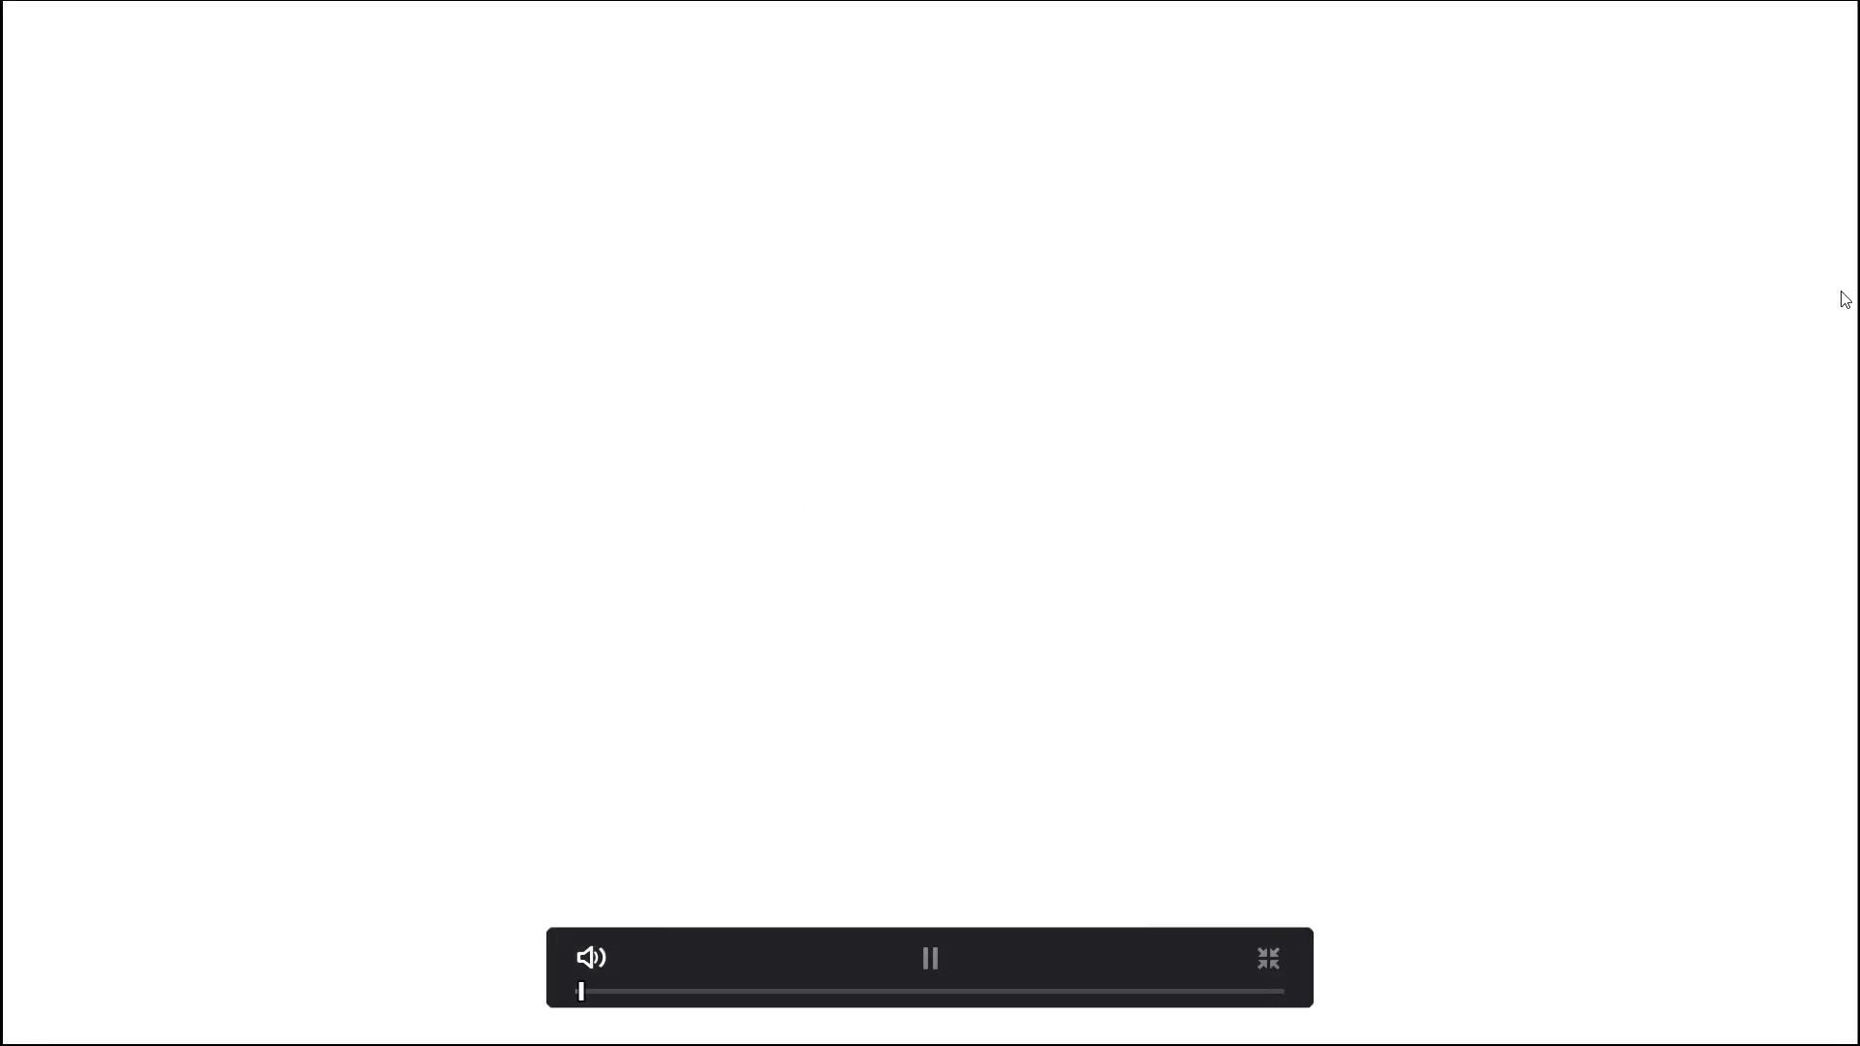